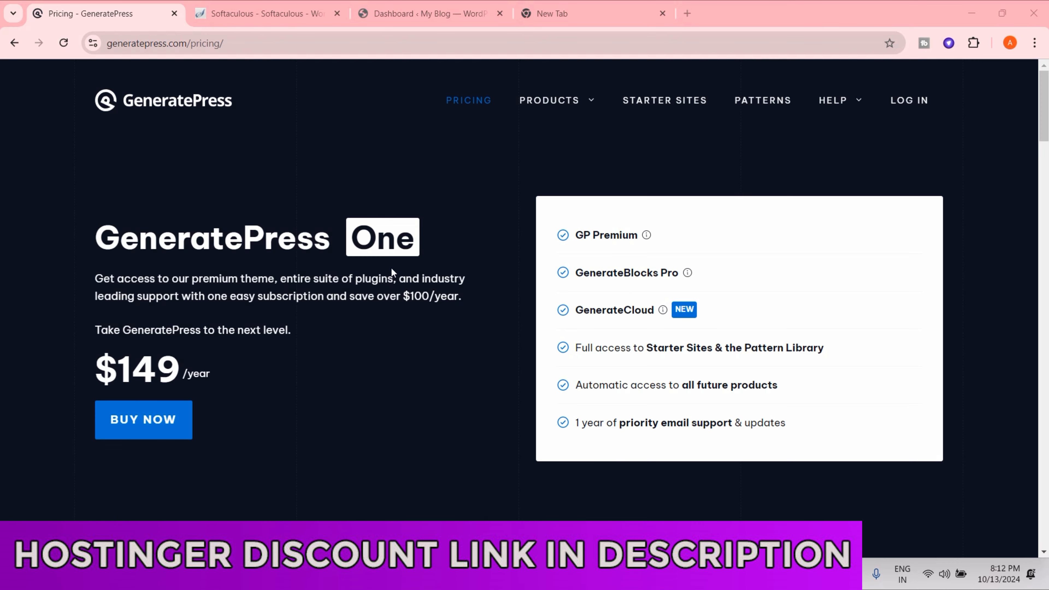
Review the GeneratePress One offer and the individual product plans on the pricing page
scroll(300, 284, "down", 3)
scroll(298, 283, "up", 3)
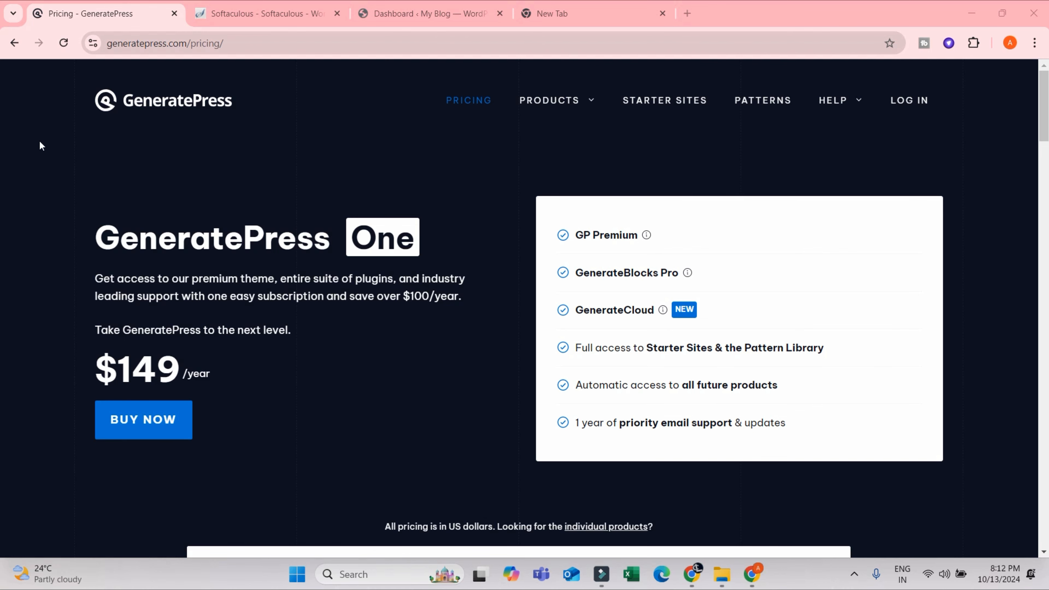
scroll(140, 147, "down", 5)
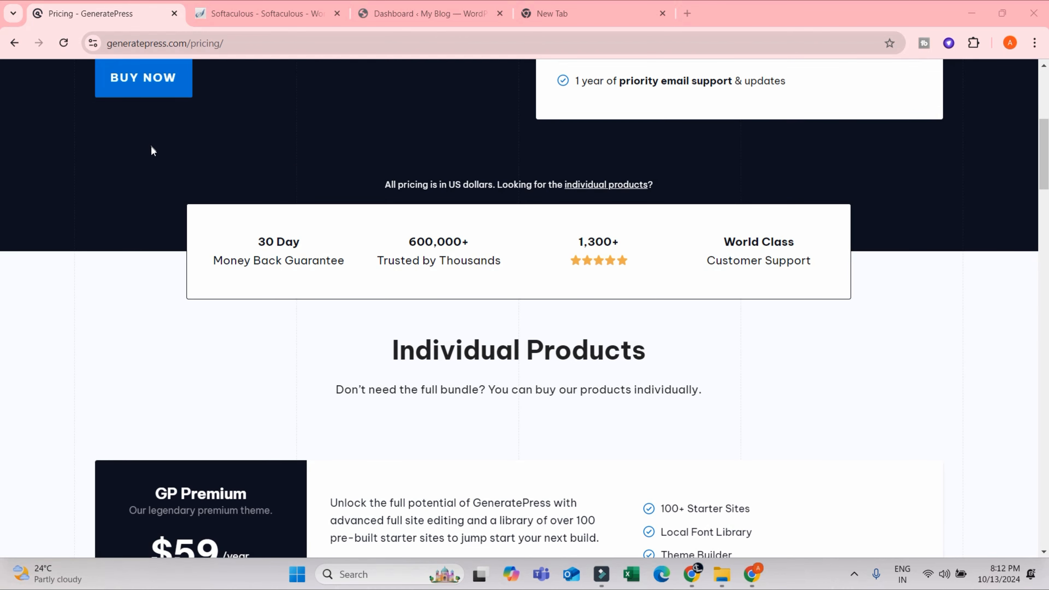
scroll(281, 205, "down", 3)
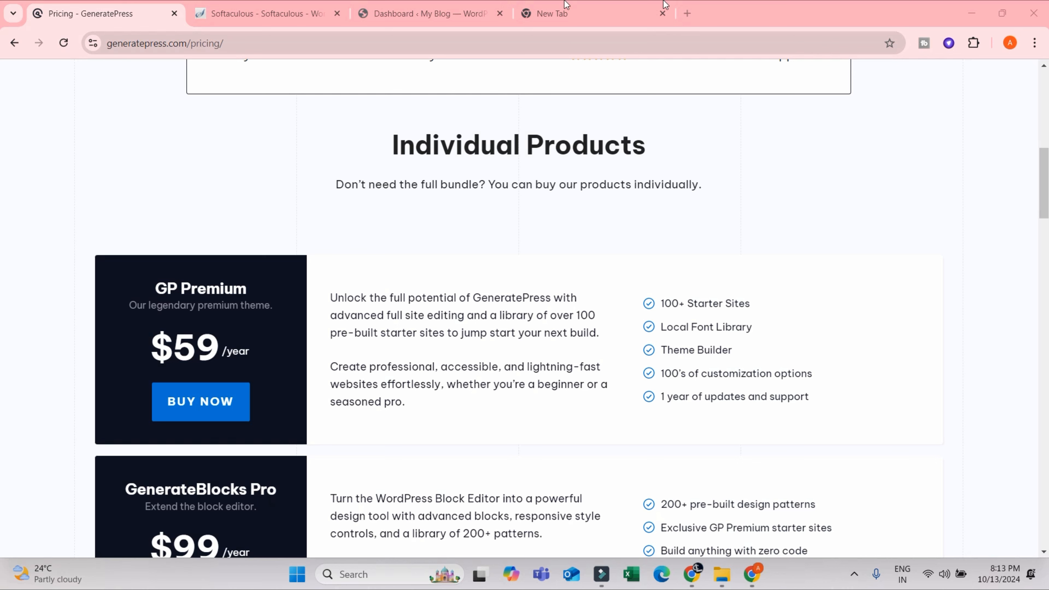
Search Google for "dollar to inr" and convert 59 United States Dollars to Indian Rupees
left_click(602, 13)
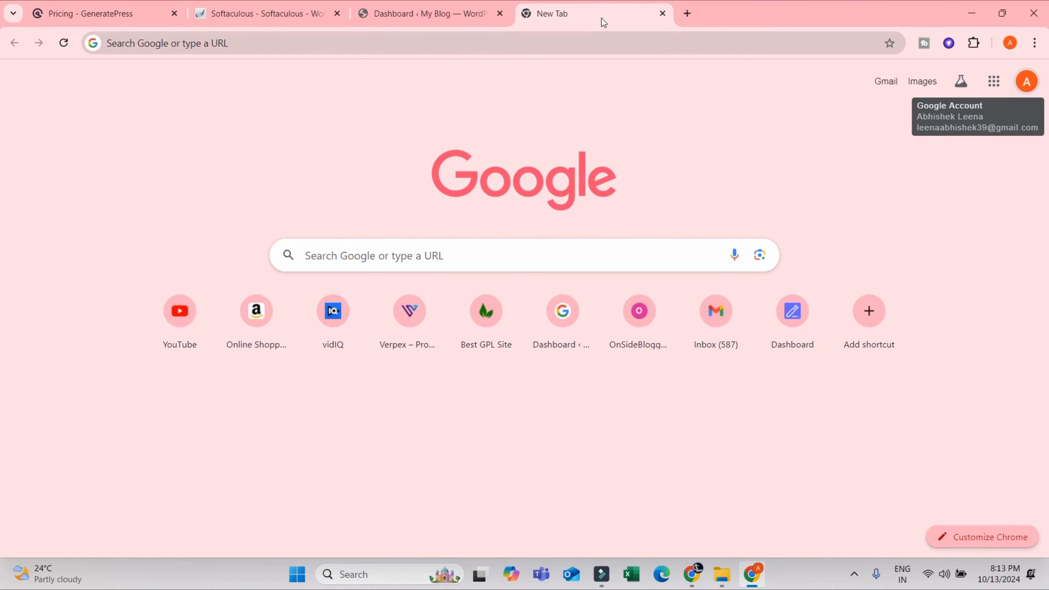
left_click(558, 47)
type("d")
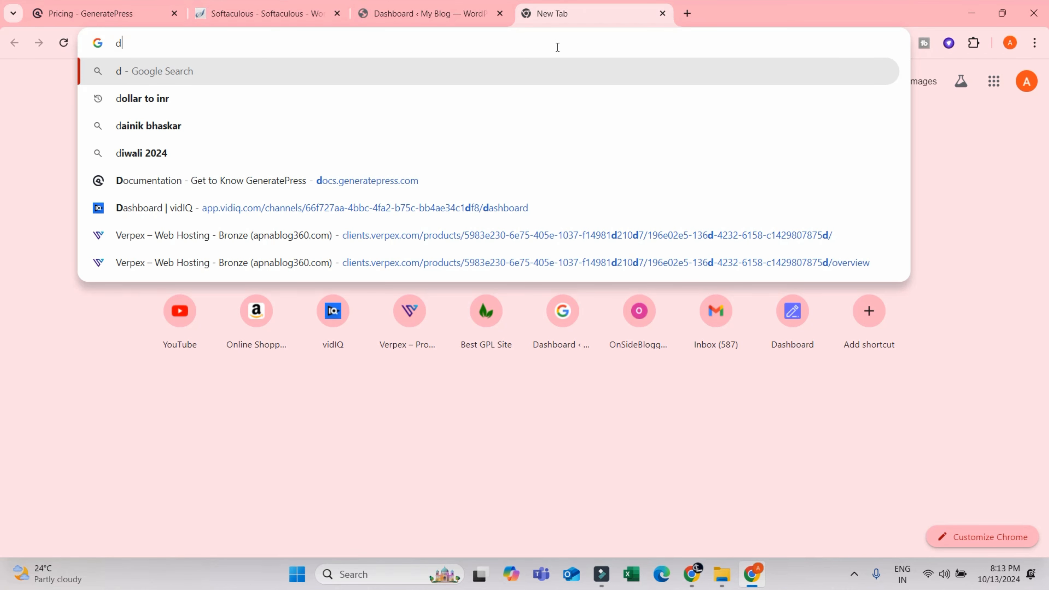
type("oll")
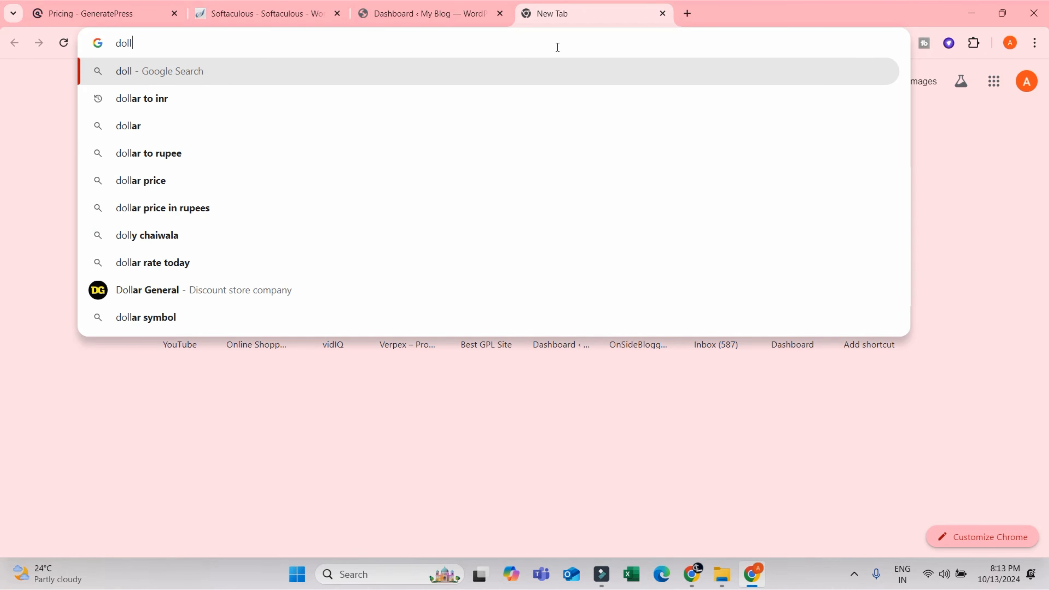
left_click(236, 100)
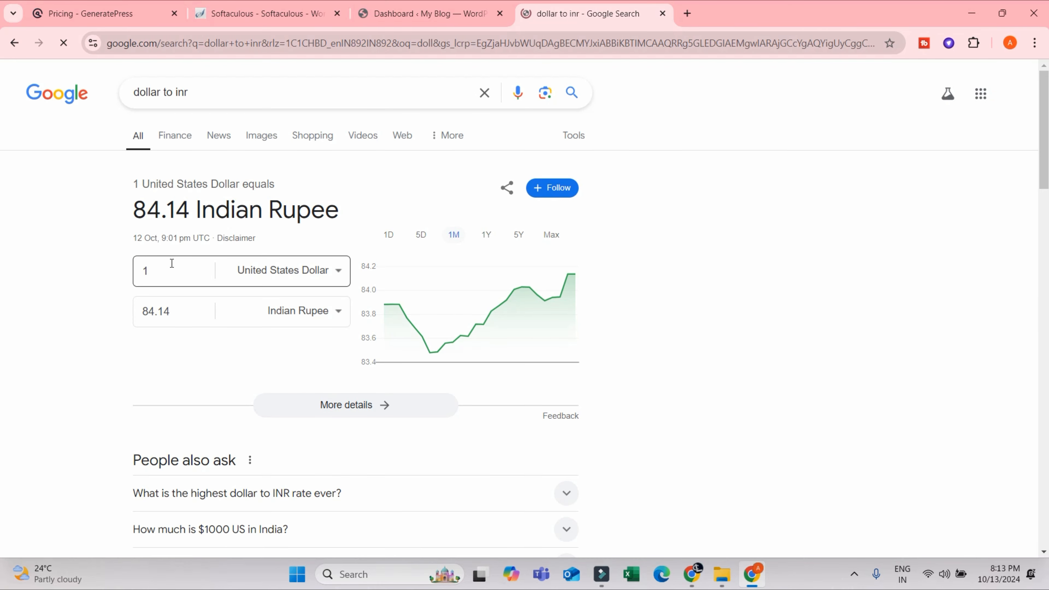
left_click(169, 271)
type("59")
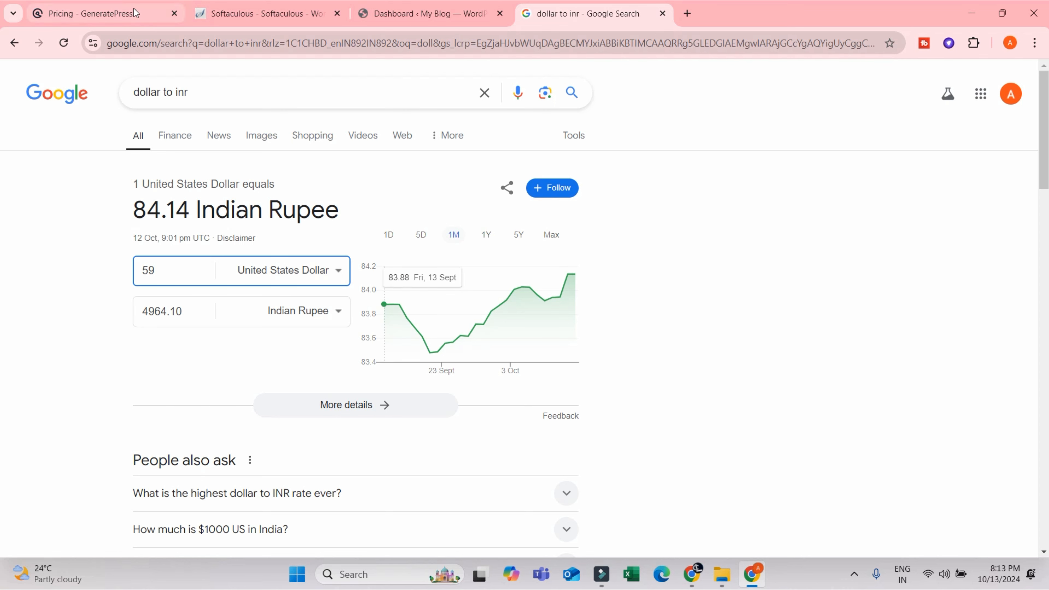
Review the individual product plans on the GeneratePress pricing page again, and close the currency conversion page
mouse_move(136, 14)
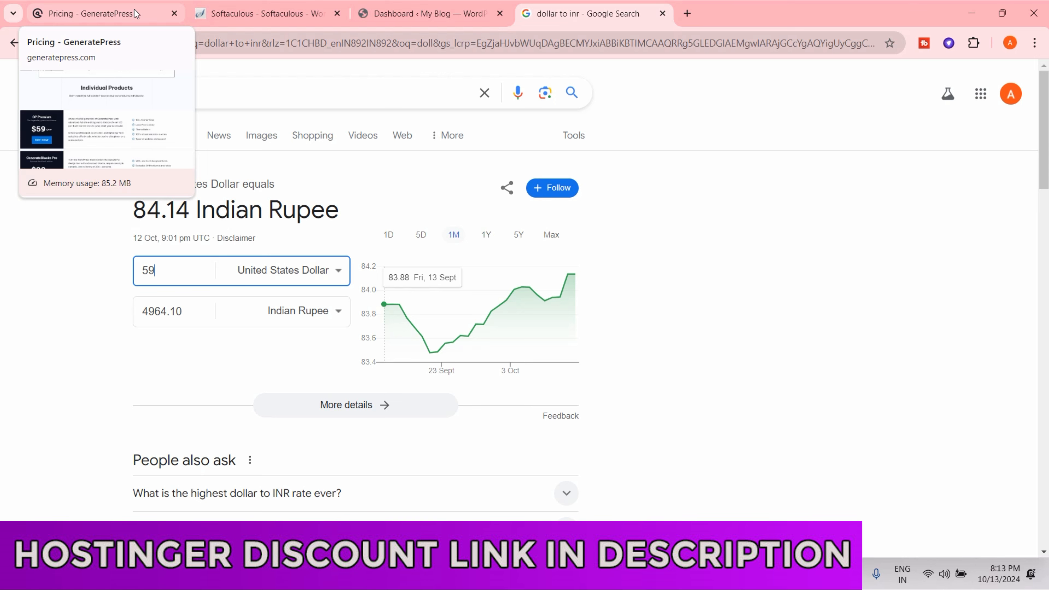
left_click(134, 17)
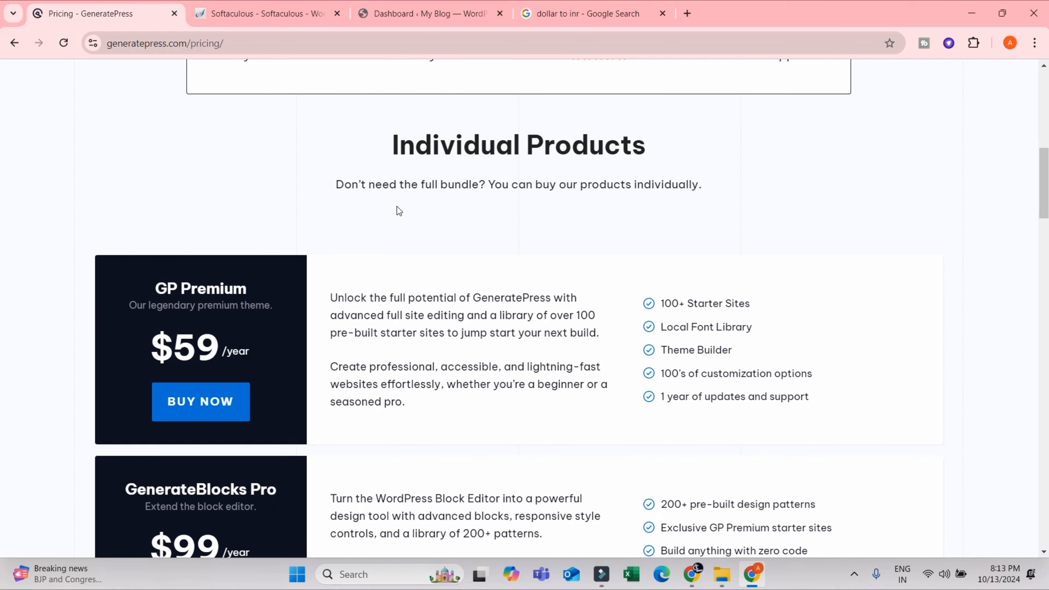
scroll(407, 227, "up", 1)
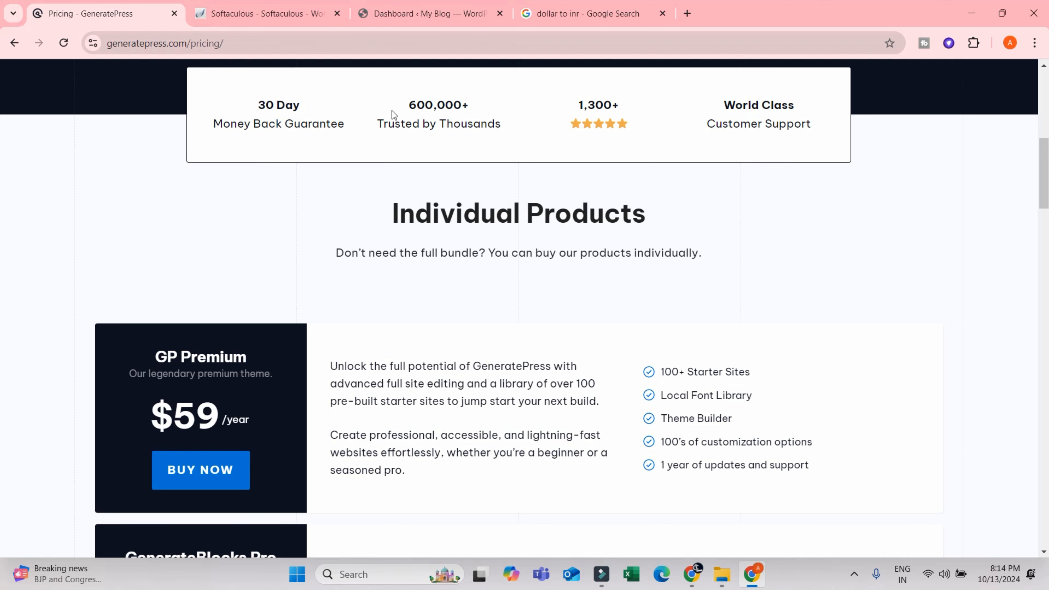
scroll(498, 213, "up", 1)
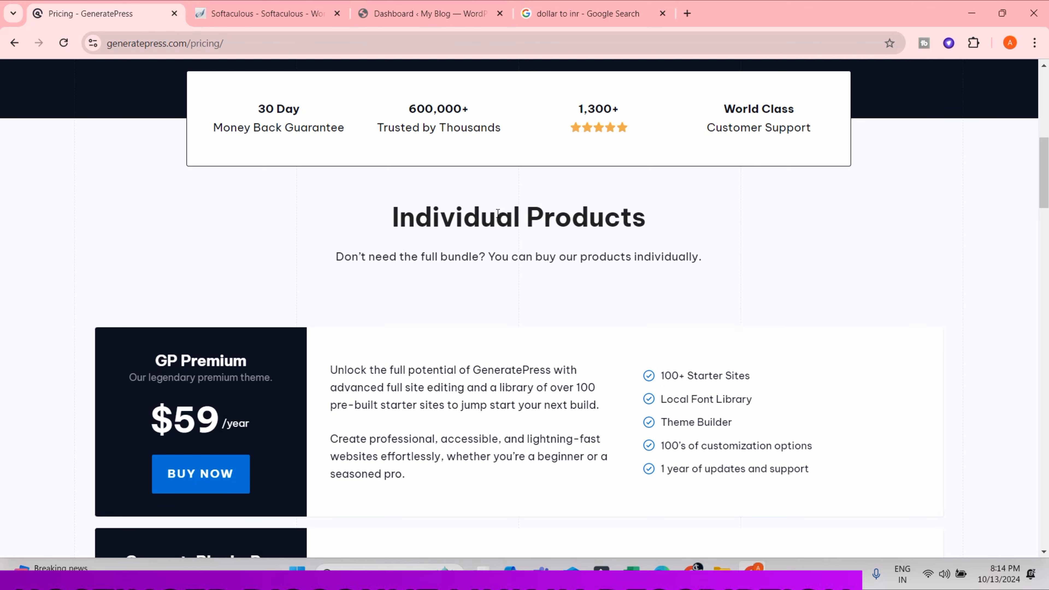
scroll(498, 213, "up", 5)
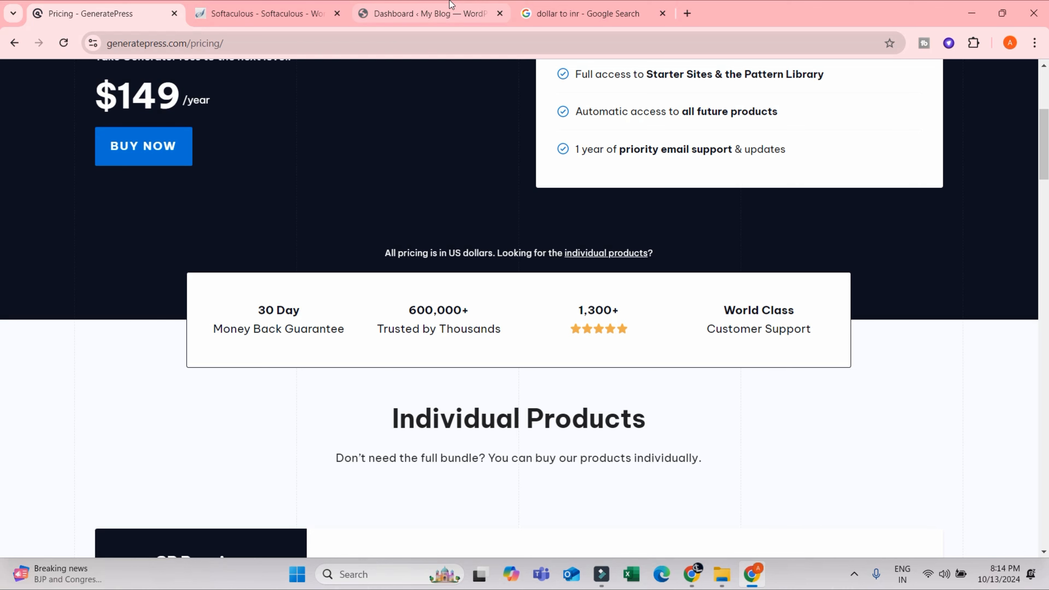
left_click(570, 15)
left_click(663, 13)
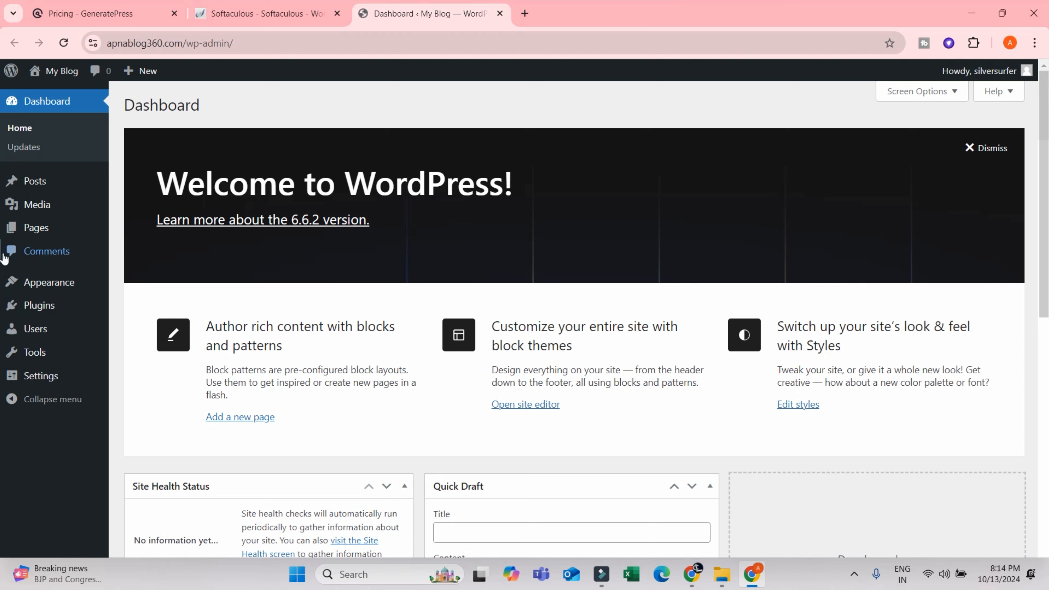
Open the blog's live site in a separate tab and view its front page
mouse_move(58, 71)
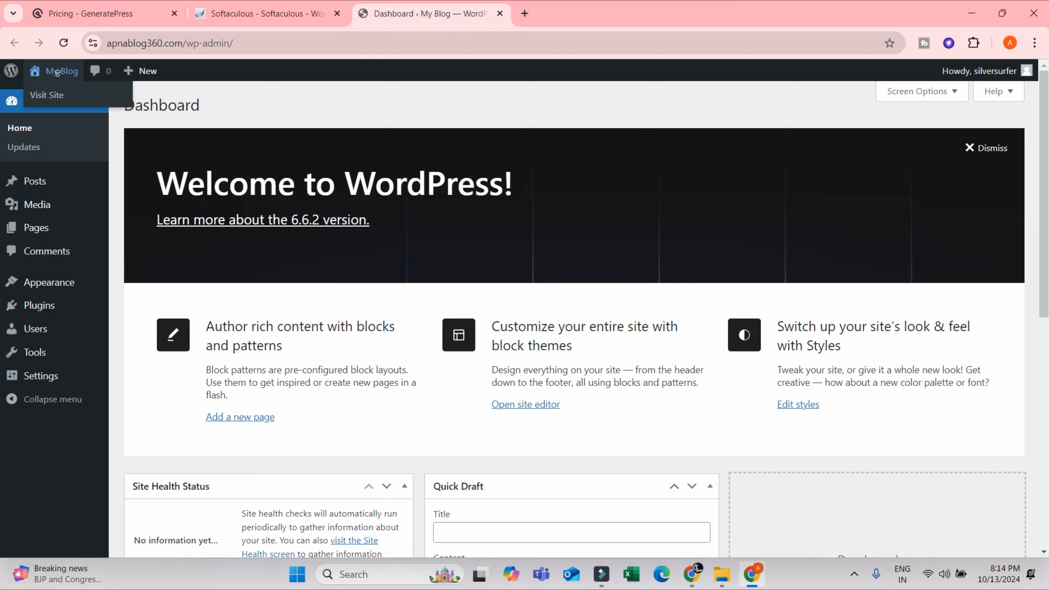
middle_click(54, 99)
left_click(570, 6)
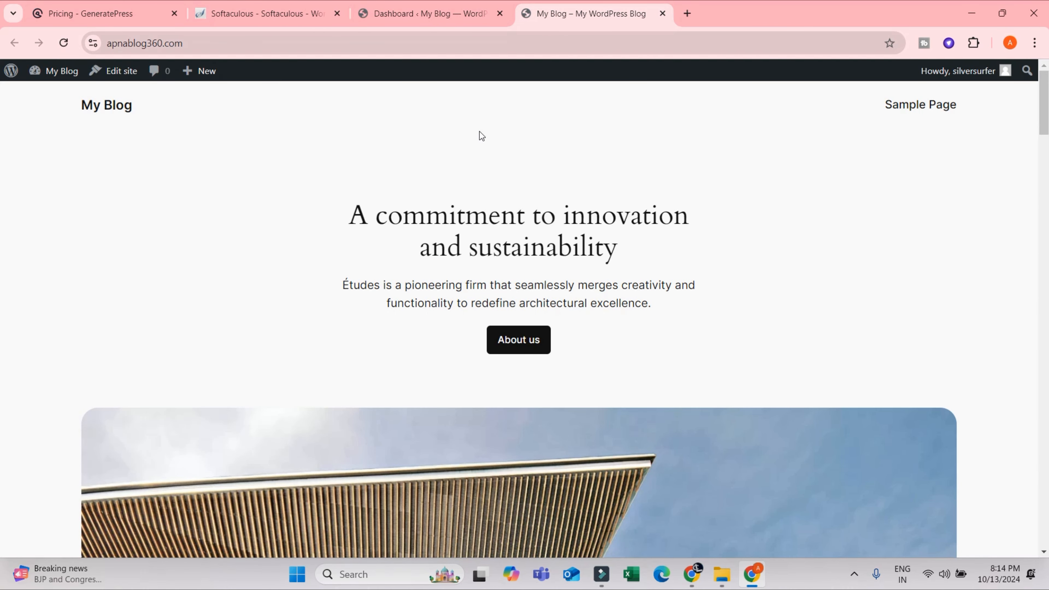
From the blog's WordPress admin, search the themes available to add for "generatepress"
left_click(447, 8)
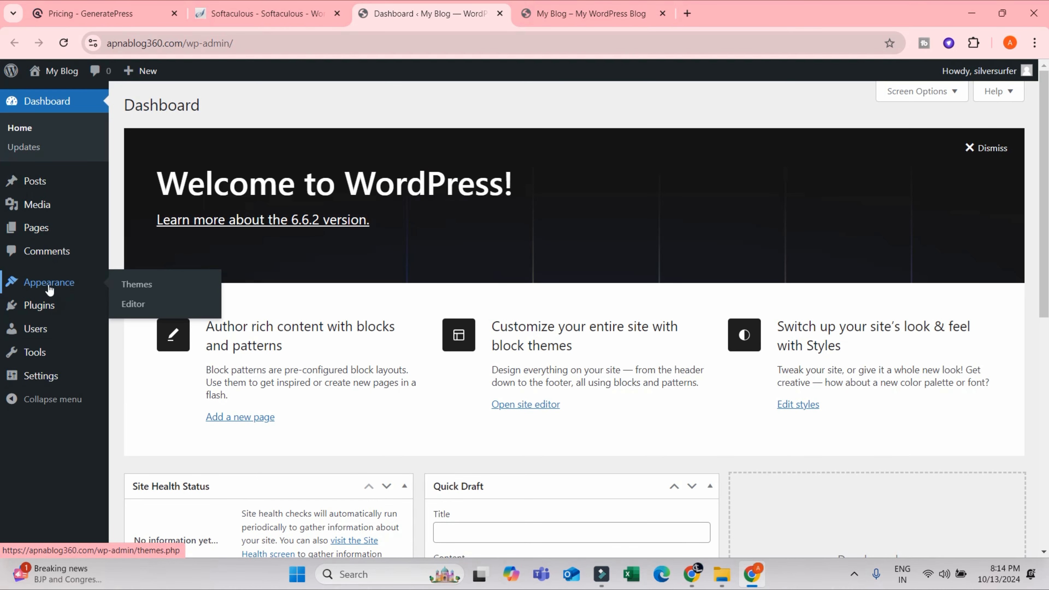
left_click(131, 284)
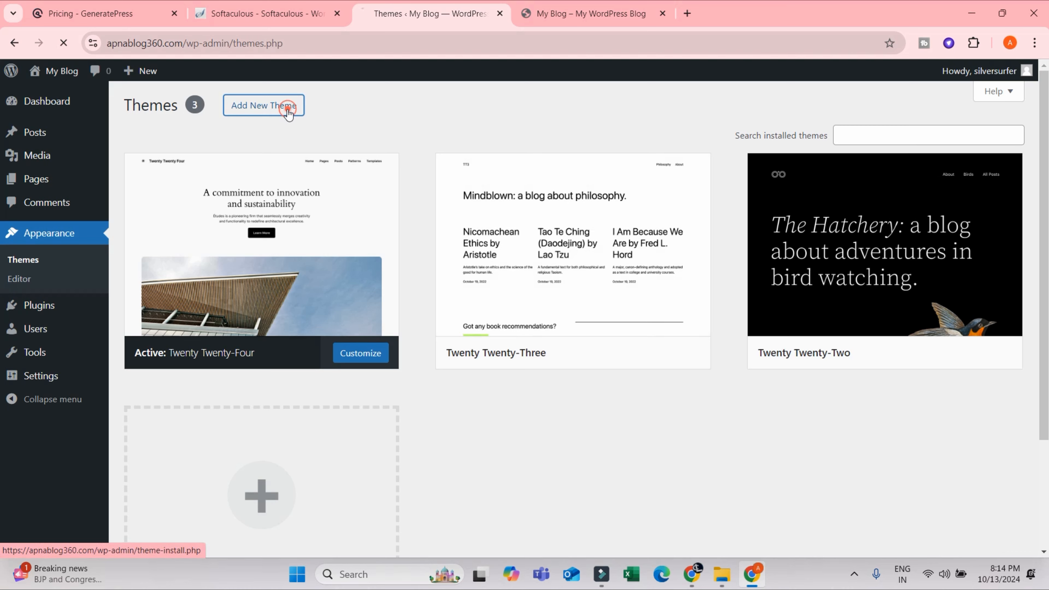
left_click(287, 108)
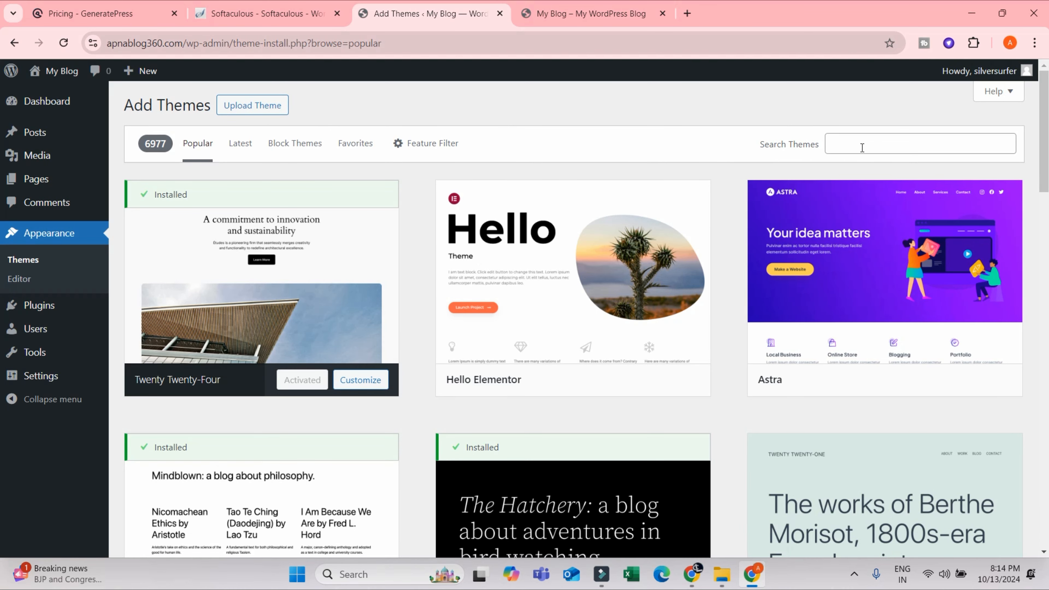
left_click(862, 147)
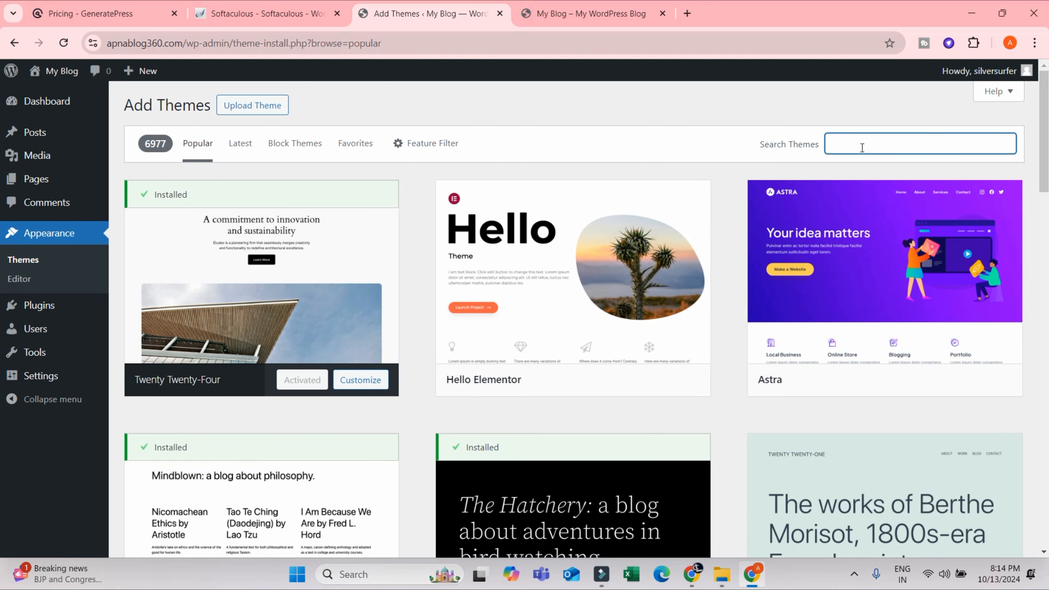
type("generatepress")
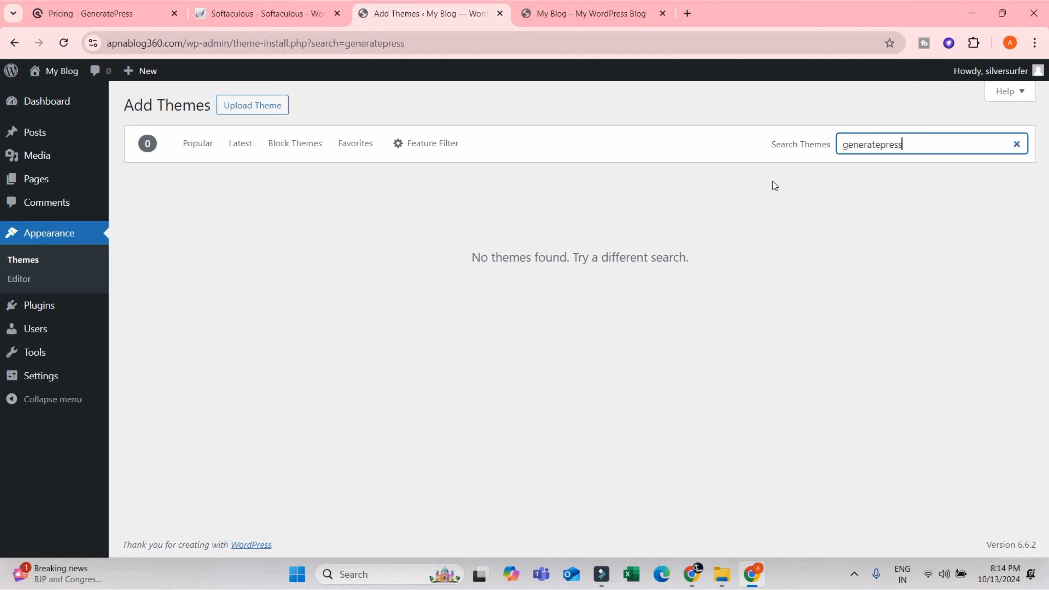
Install the GeneratePress theme and activate it on the blog
mouse_move(333, 334)
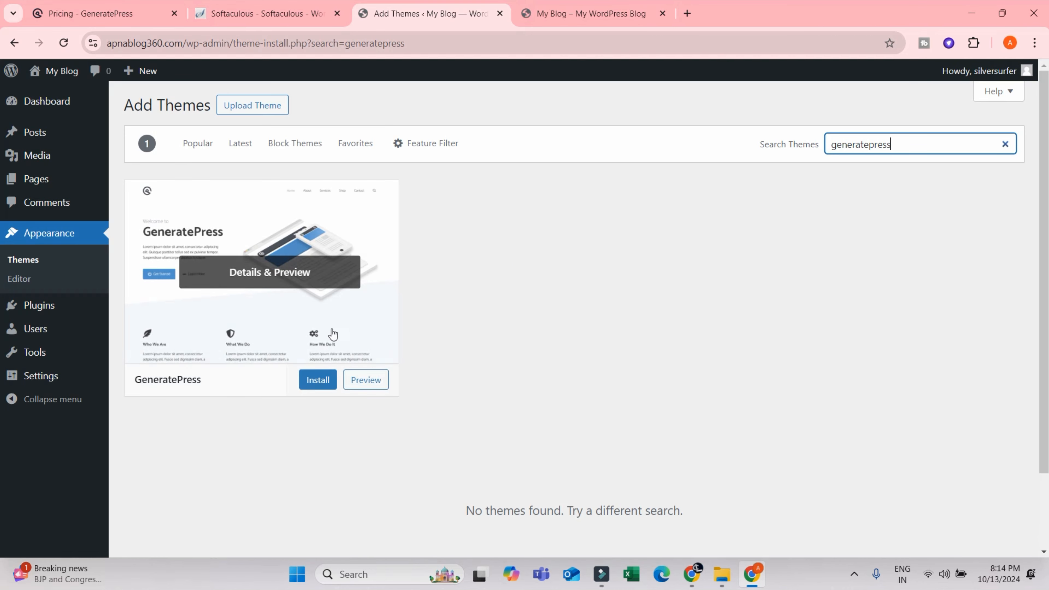
left_click(321, 382)
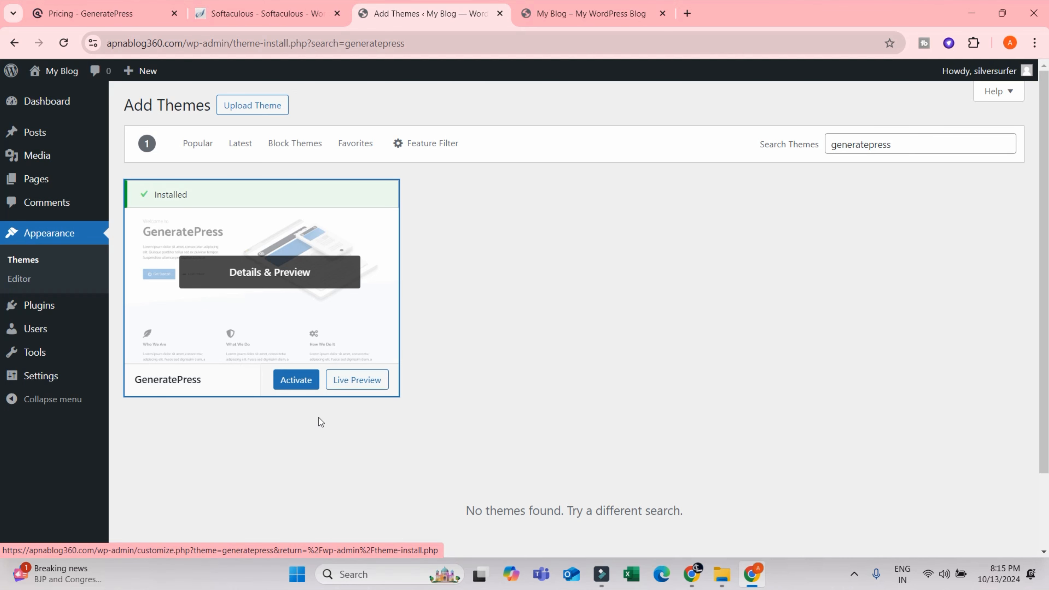
left_click(294, 379)
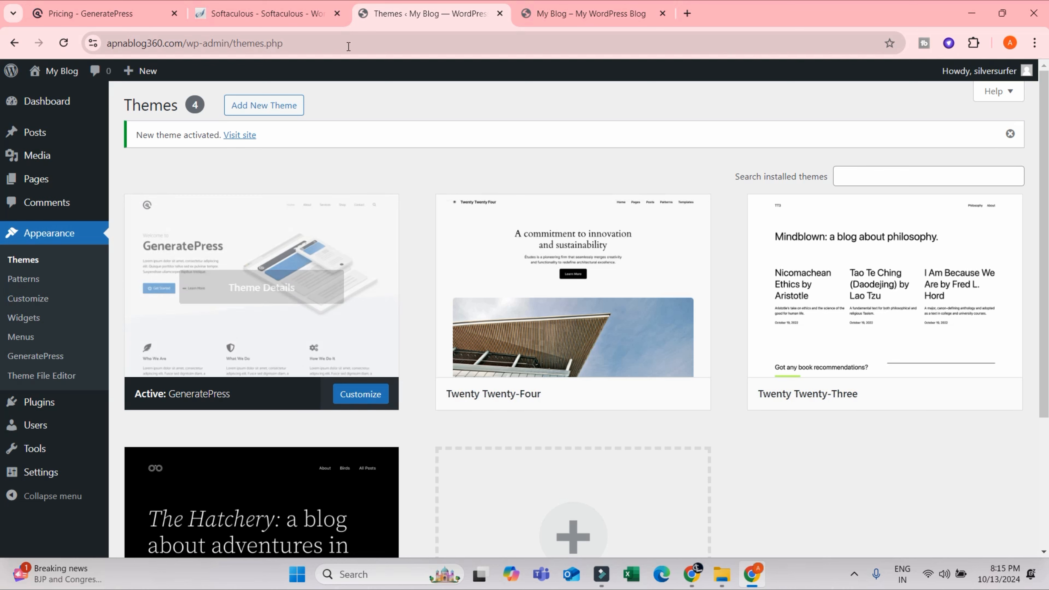
Reload the blog's front page and examine its layout with the GeneratePress theme
left_click(566, 16)
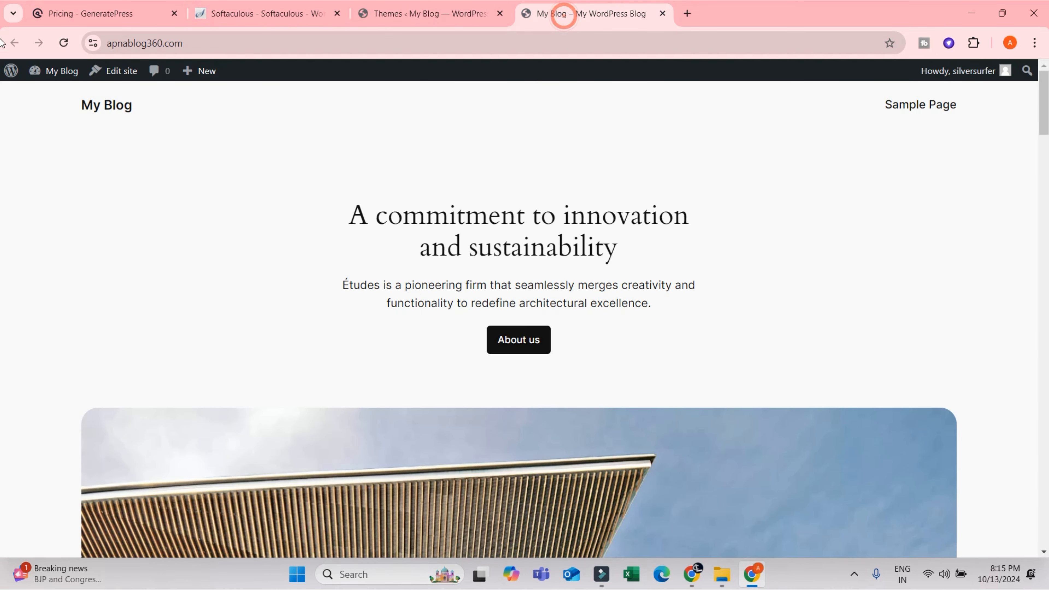
left_click(64, 44)
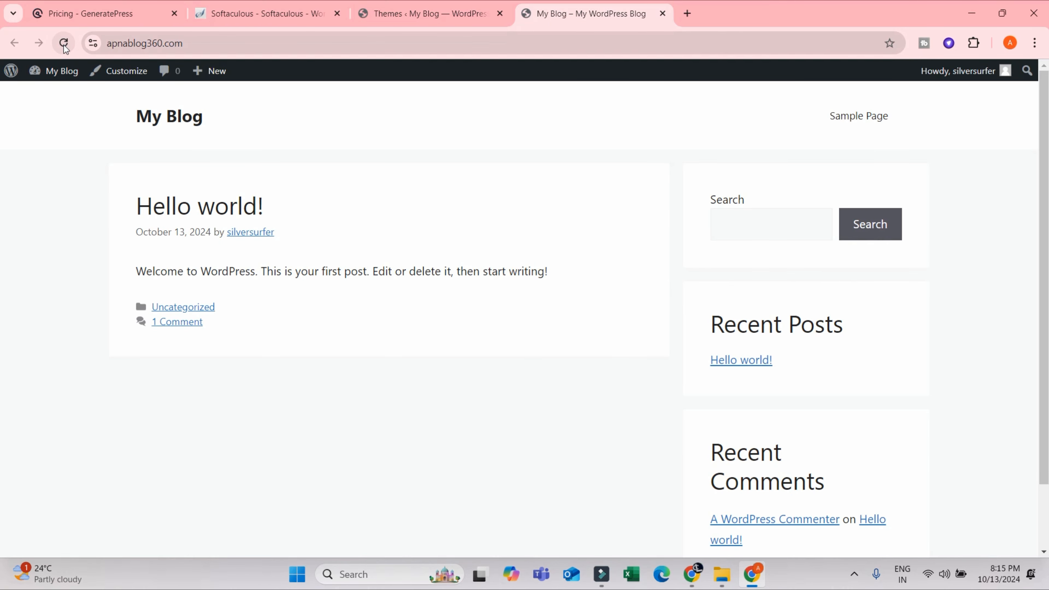
scroll(381, 254, "down", 2)
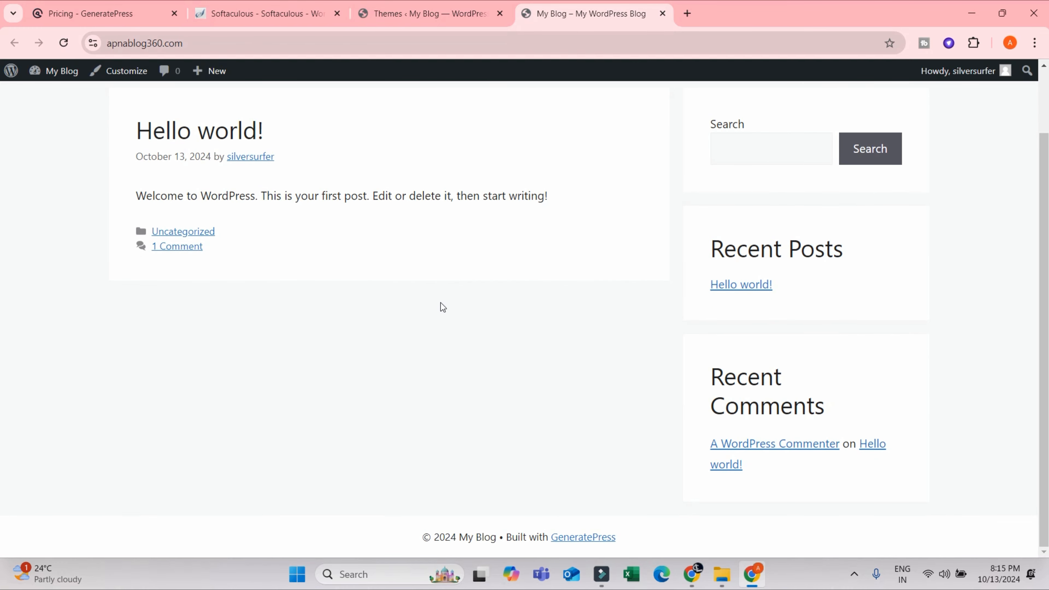
scroll(554, 264, "up", 2)
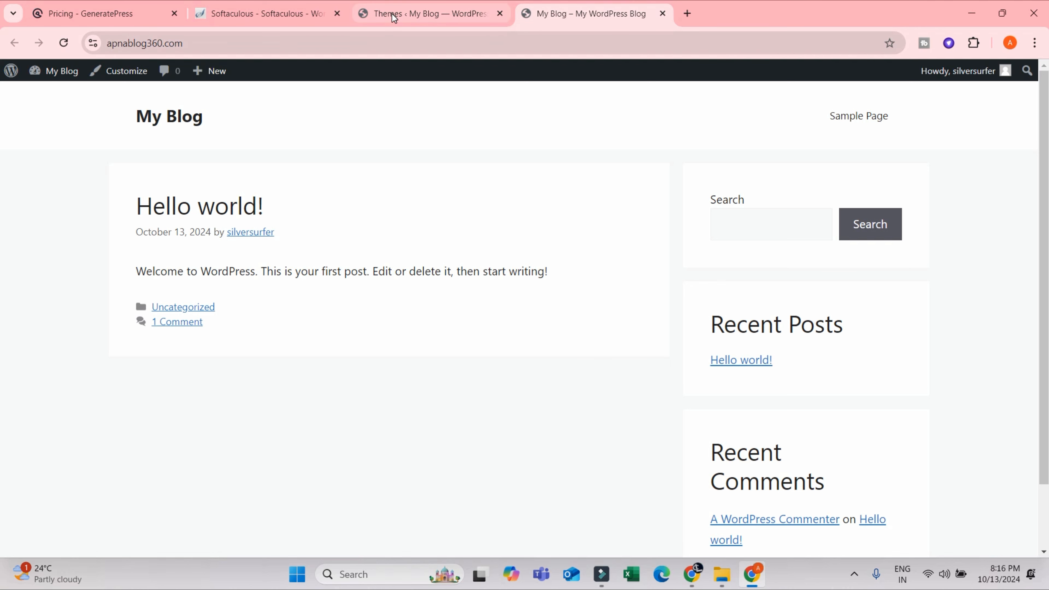
left_click(462, 18)
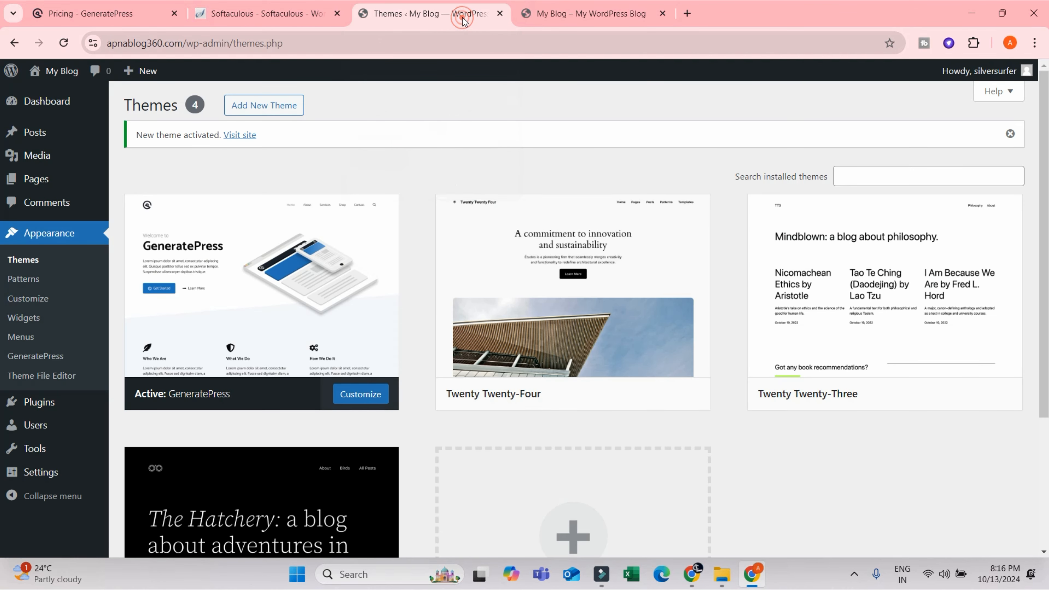
left_click(570, 15)
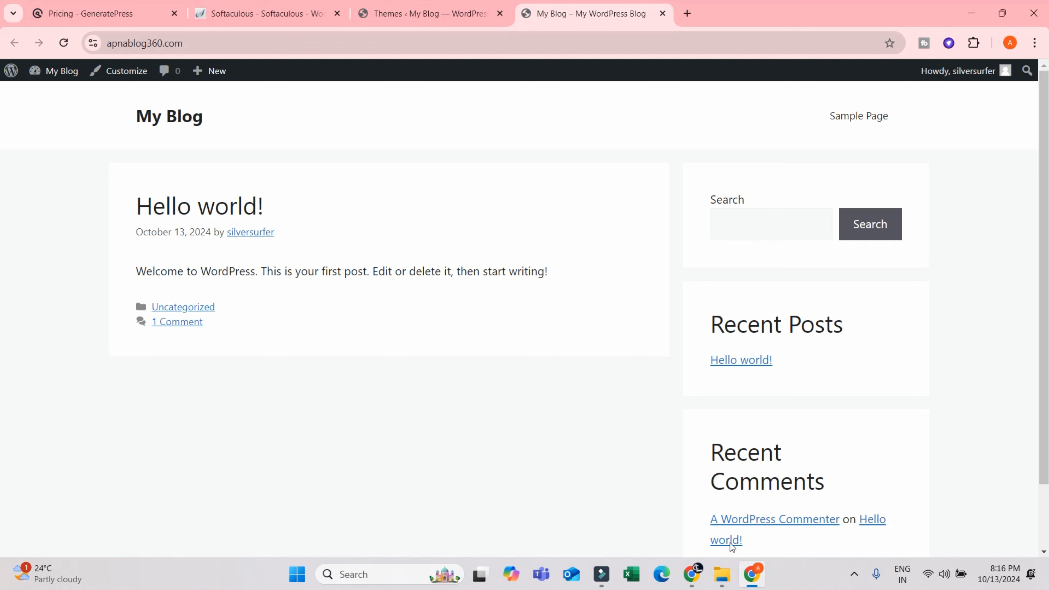
Switch to File Explorer to locate gp-premium-kaeaje.zip in New folder (107), and return to the blog in Chrome
mouse_move(724, 573)
left_click(661, 506)
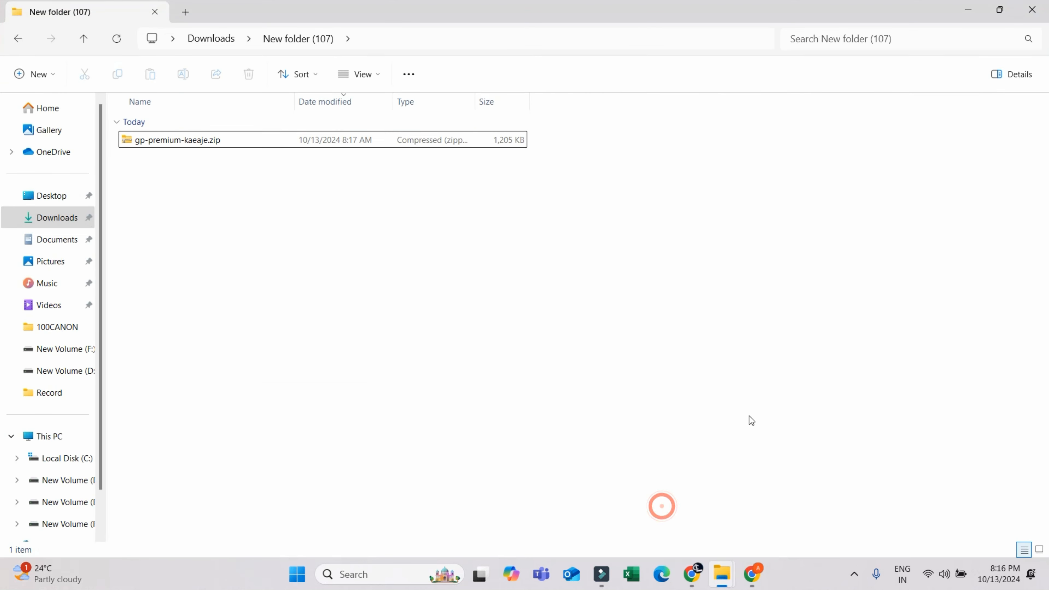
left_click(193, 141)
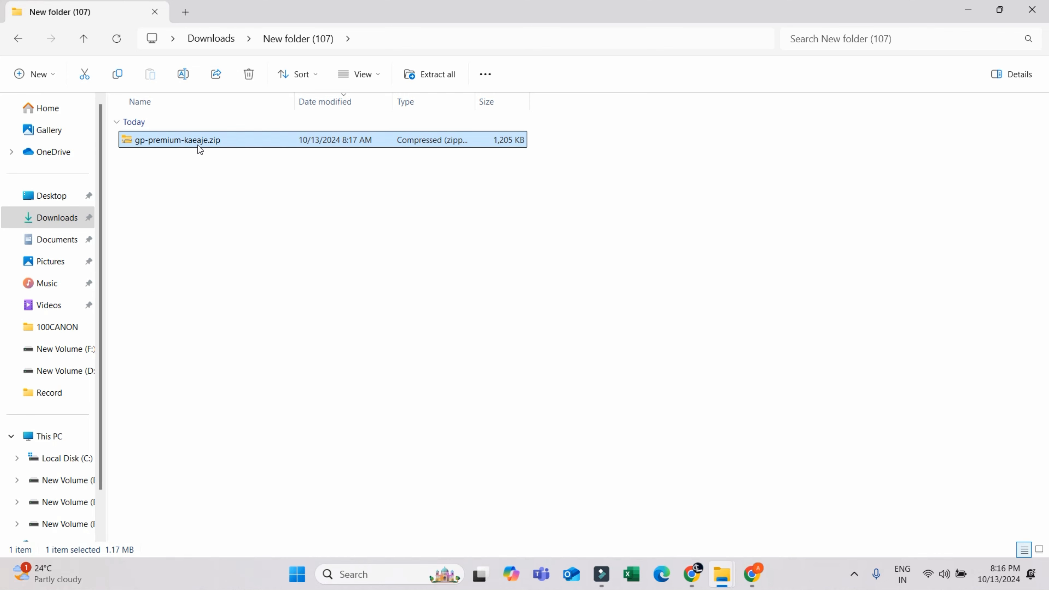
mouse_move(697, 578)
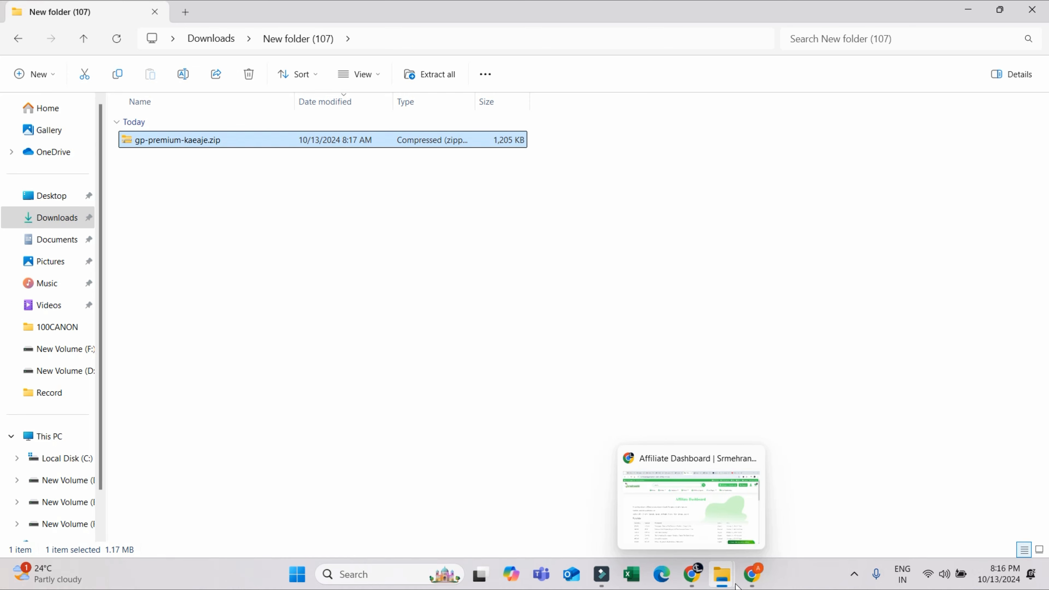
left_click(752, 575)
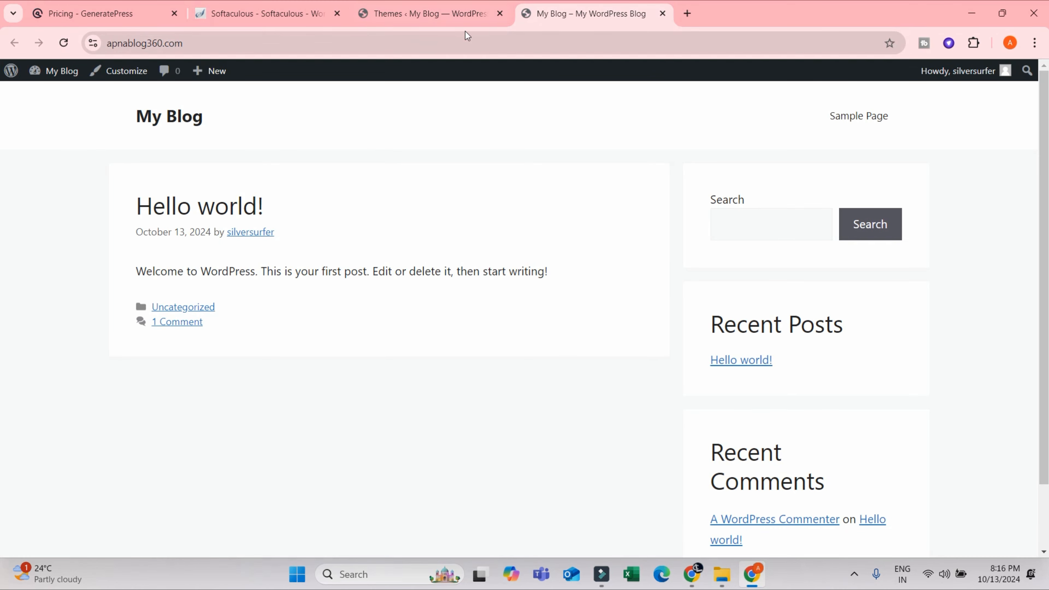
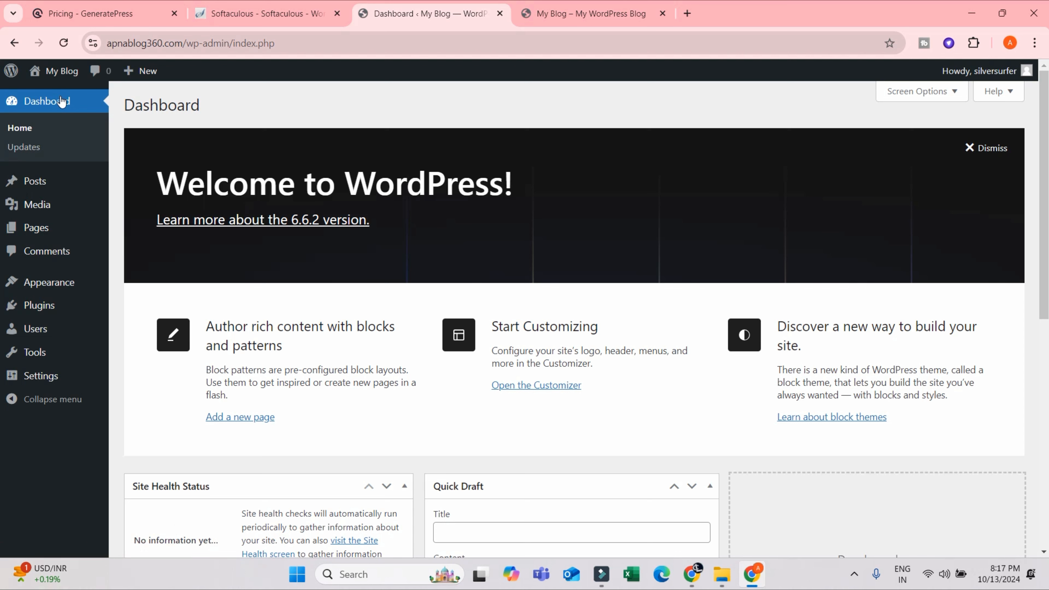
Open the theme Customizer to look over its available sections, and close it to return to the dashboard
mouse_move(21, 184)
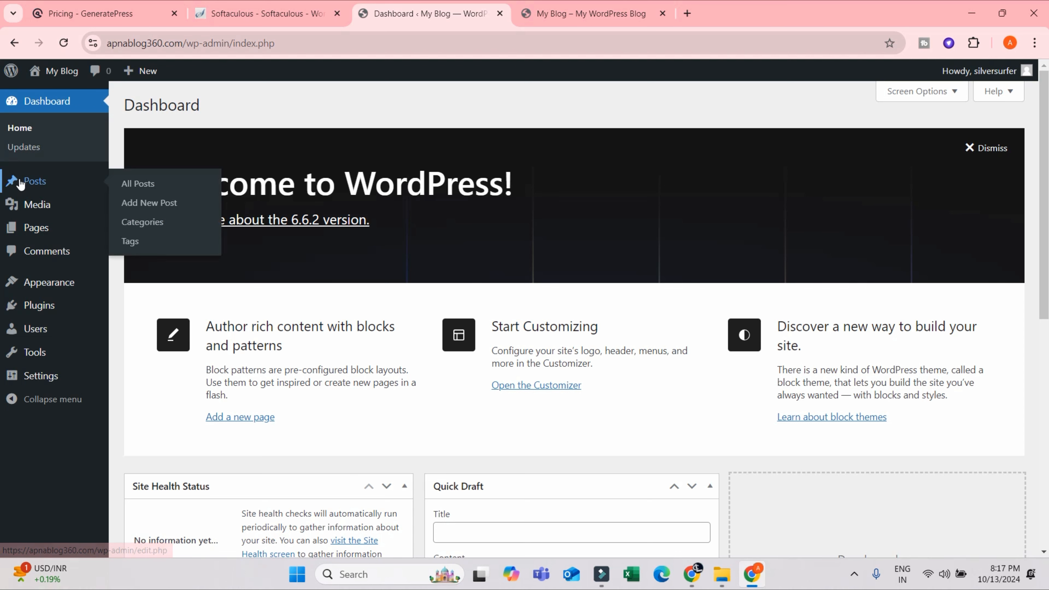
mouse_move(37, 290)
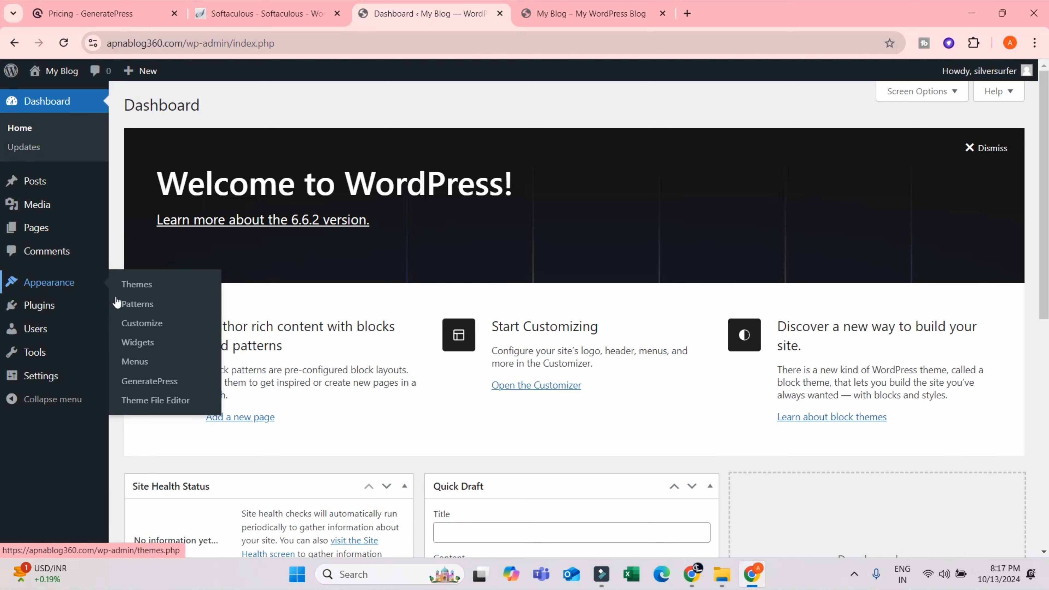
left_click(153, 323)
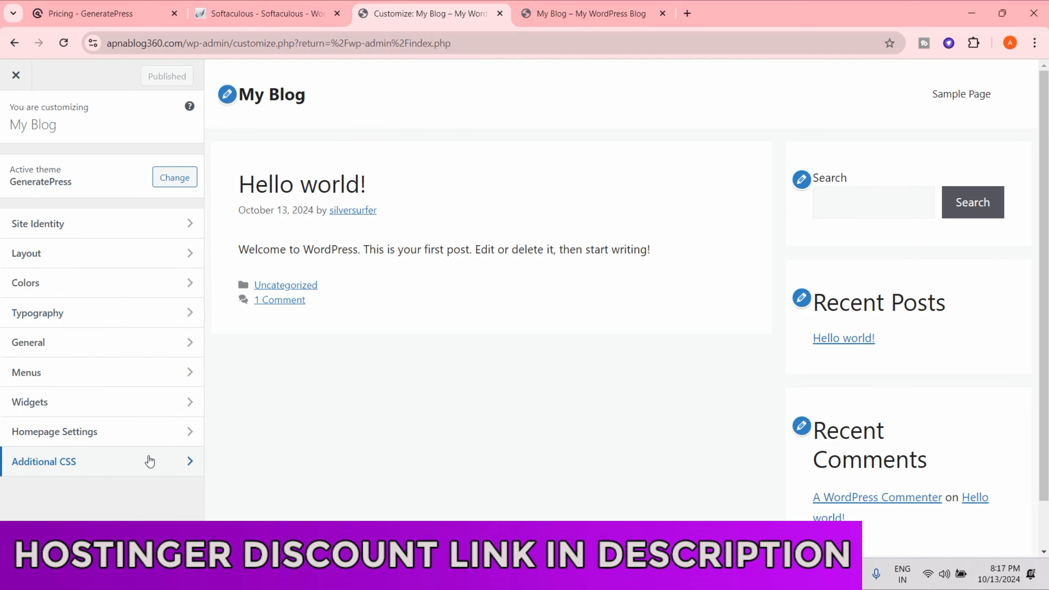
left_click(15, 75)
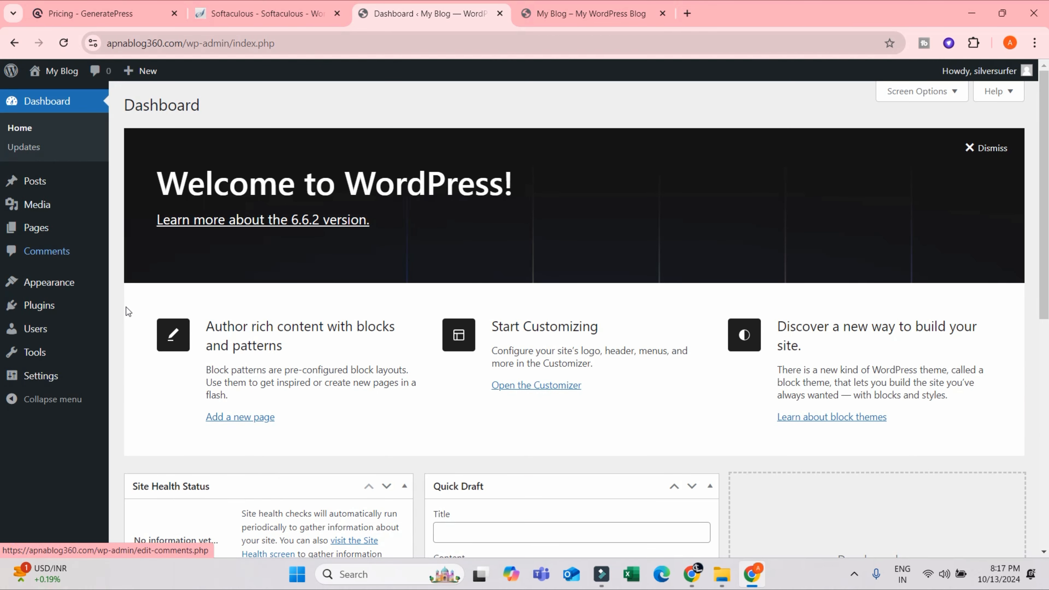
Open the GeneratePress settings page under the appearance options, examine its list of premium modules, and briefly check the blog's front page
mouse_move(18, 285)
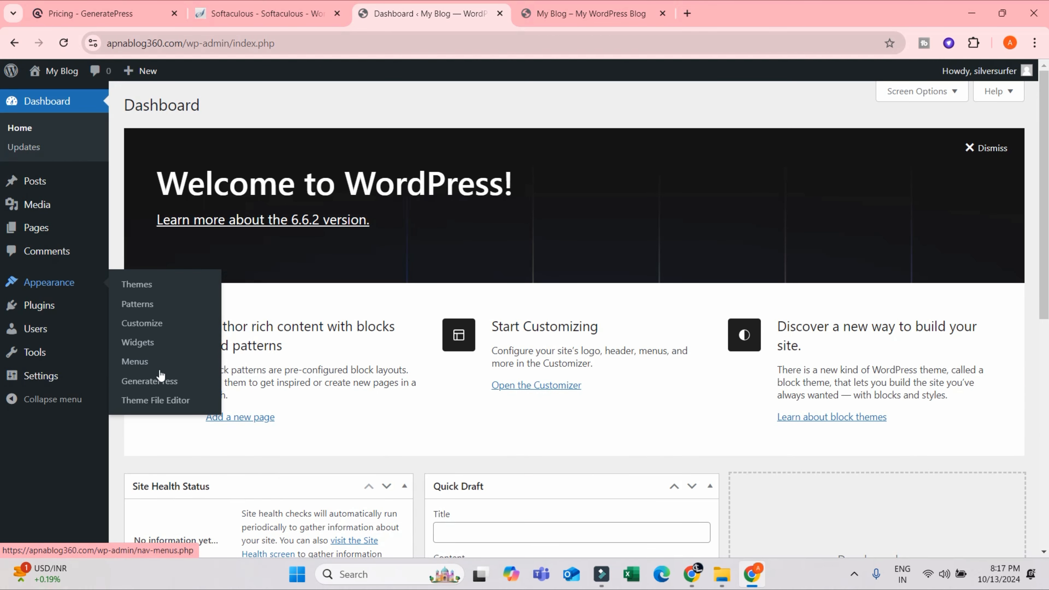
left_click(154, 382)
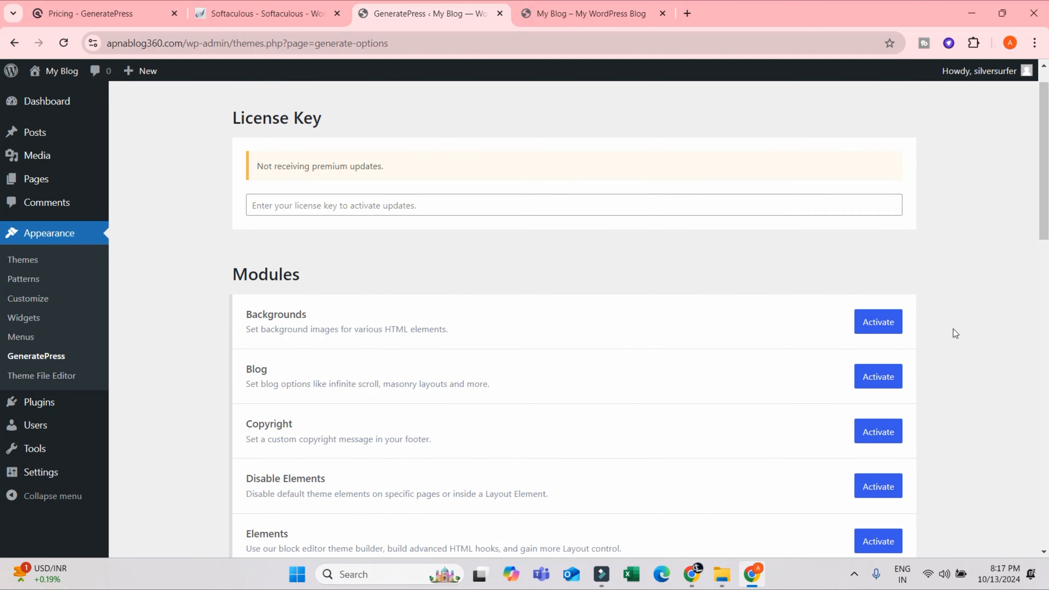
scroll(592, 283, "down", 6)
scroll(645, 202, "down", 6)
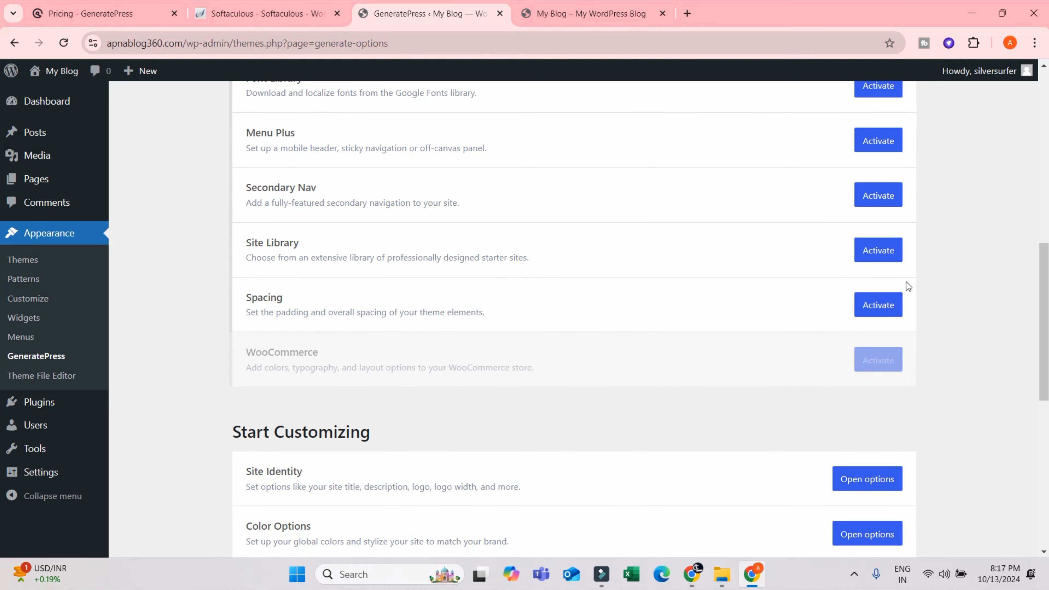
scroll(953, 208, "up", 8)
scroll(729, 218, "down", 3)
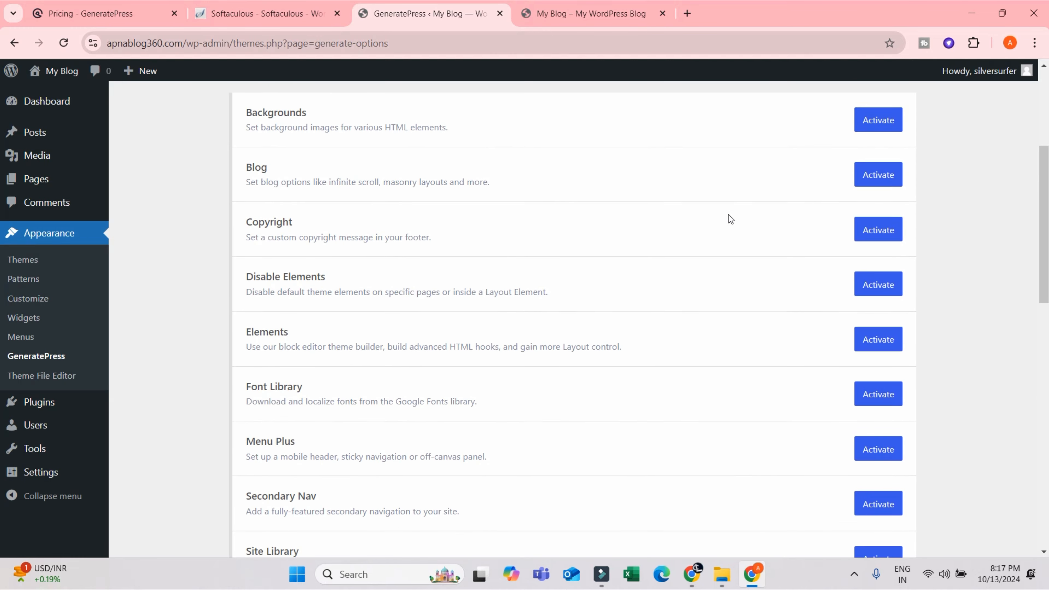
scroll(900, 280, "up", 6)
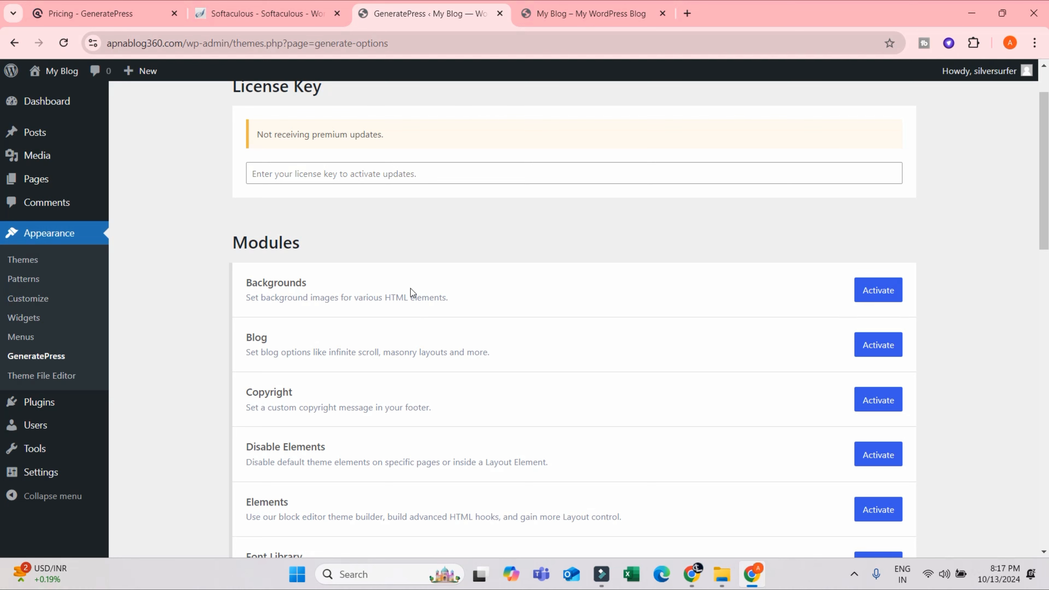
left_click(548, 15)
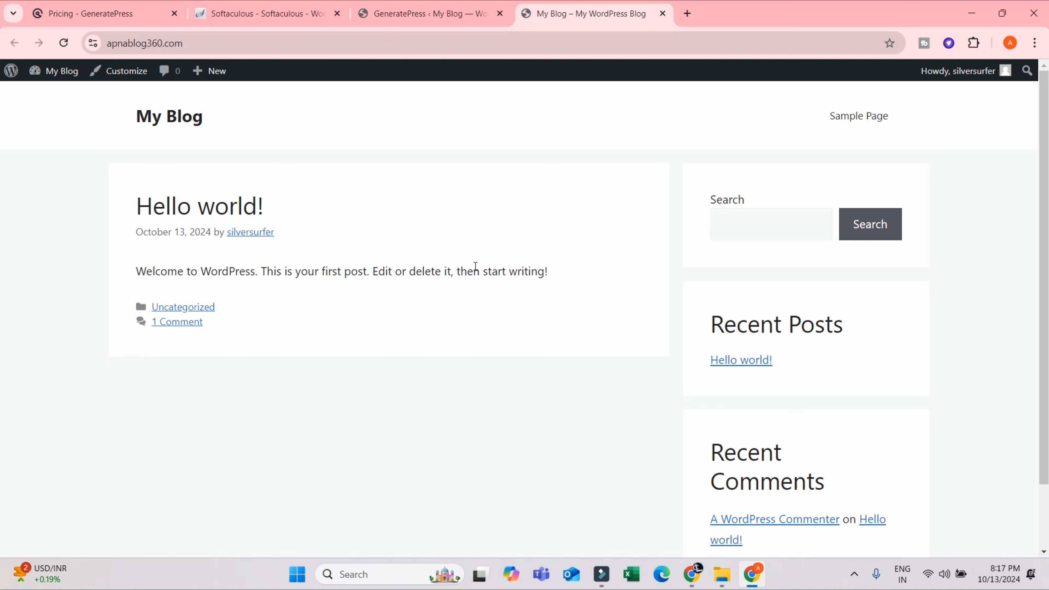
left_click(432, 12)
Activate the Site Library module in the GeneratePress settings and open the Site Library
scroll(543, 219, "down", 5)
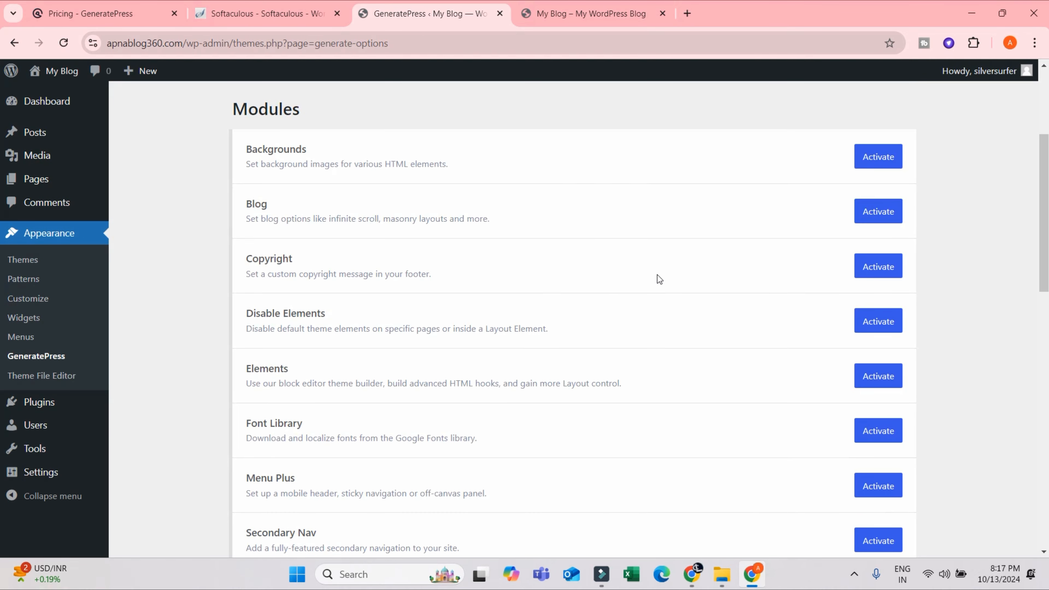
scroll(363, 334, "down", 1)
scroll(558, 327, "down", 4)
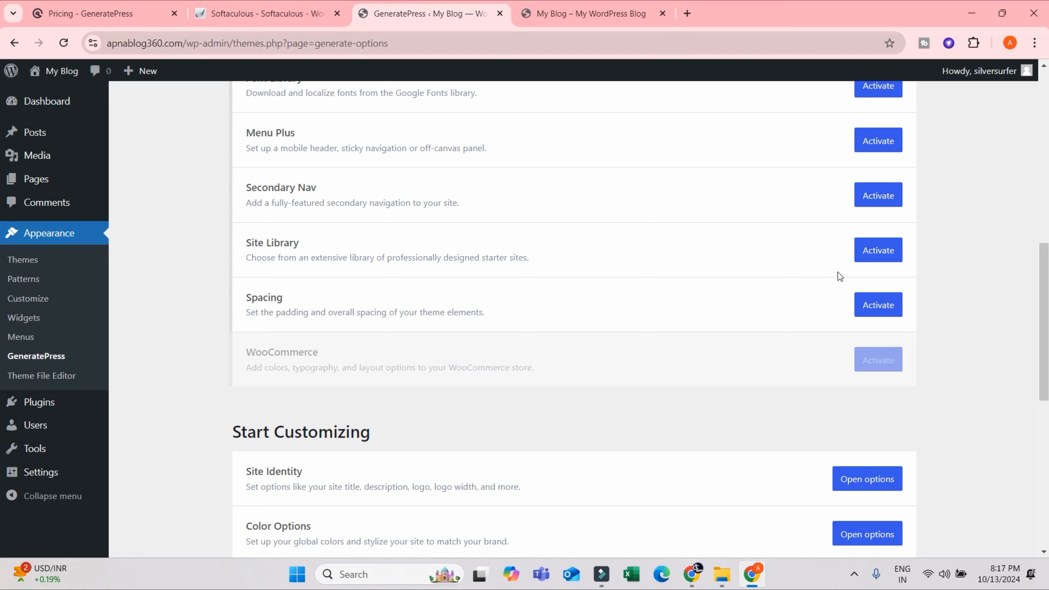
left_click(865, 254)
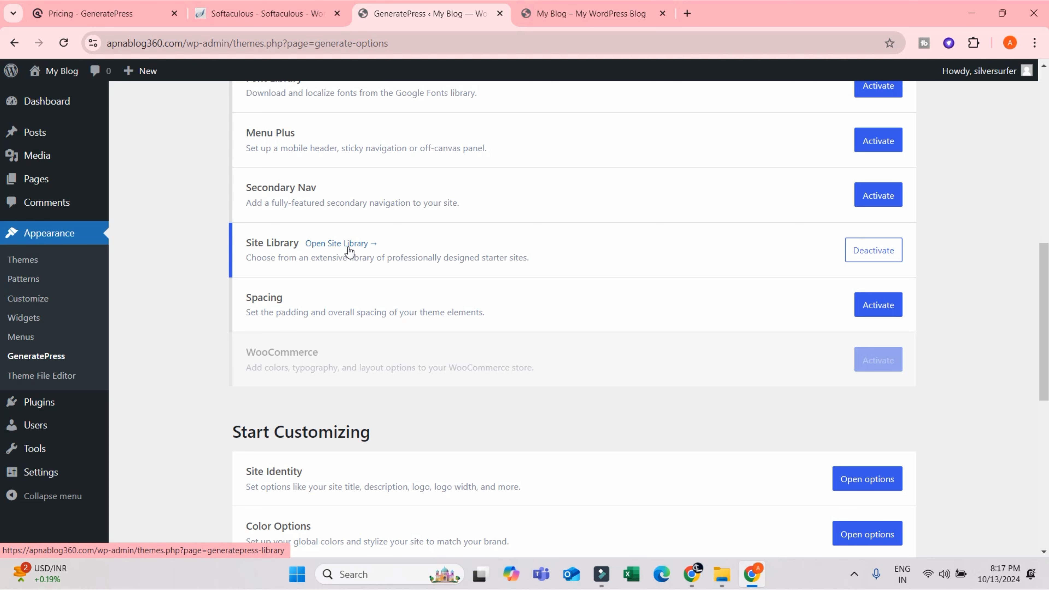
left_click(359, 244)
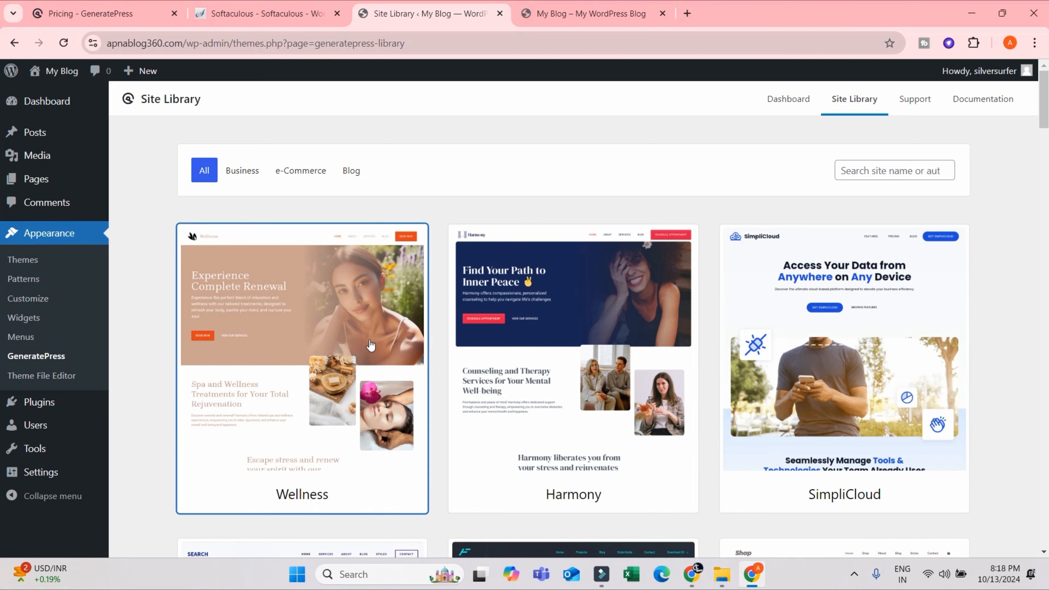
Browse the full collection of starter sites in the Site Library and compare their designs
scroll(514, 330, "down", 3)
scroll(513, 330, "down", 20)
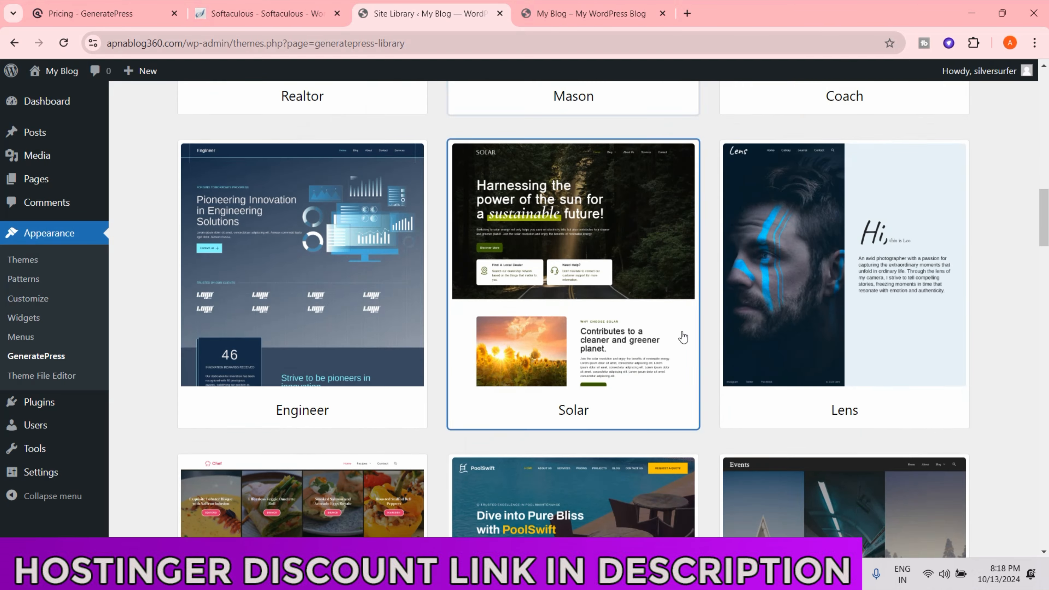
scroll(813, 389, "down", 15)
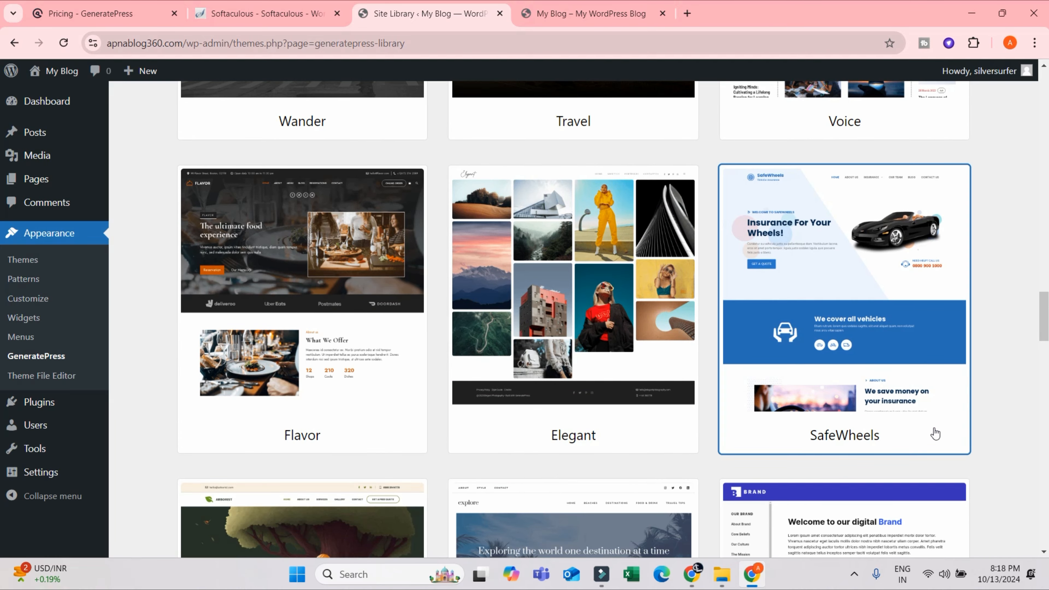
scroll(941, 422, "up", 5)
scroll(946, 411, "up", 15)
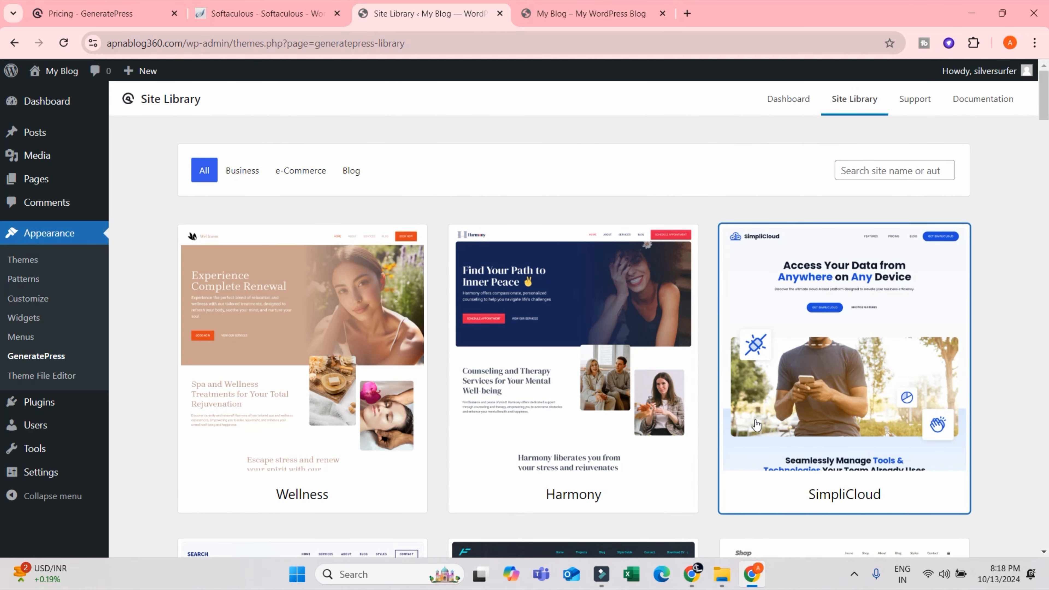
scroll(538, 383, "down", 8)
scroll(539, 383, "down", 15)
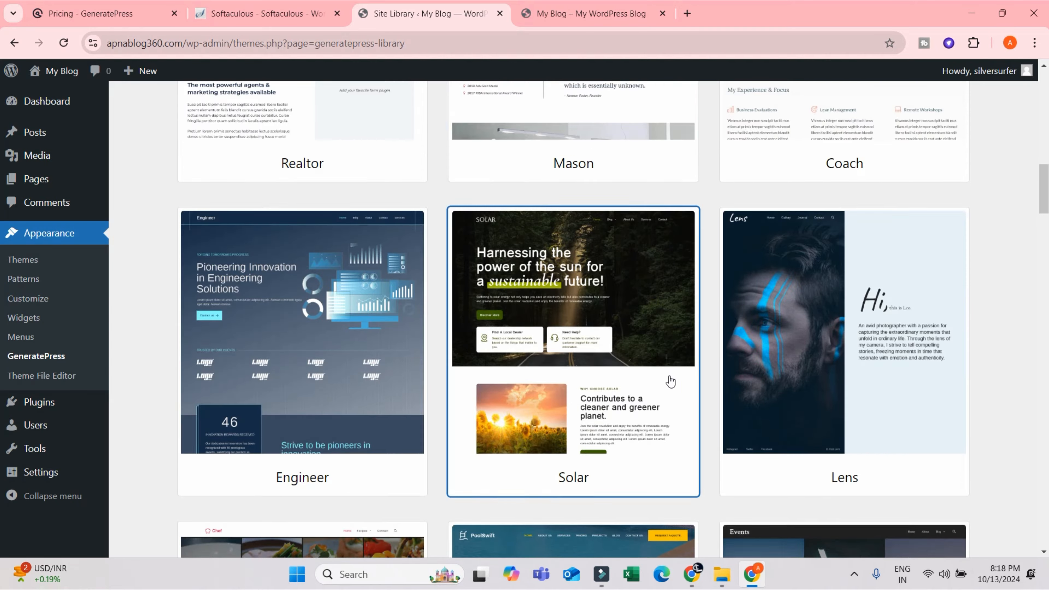
scroll(670, 381, "down", 20)
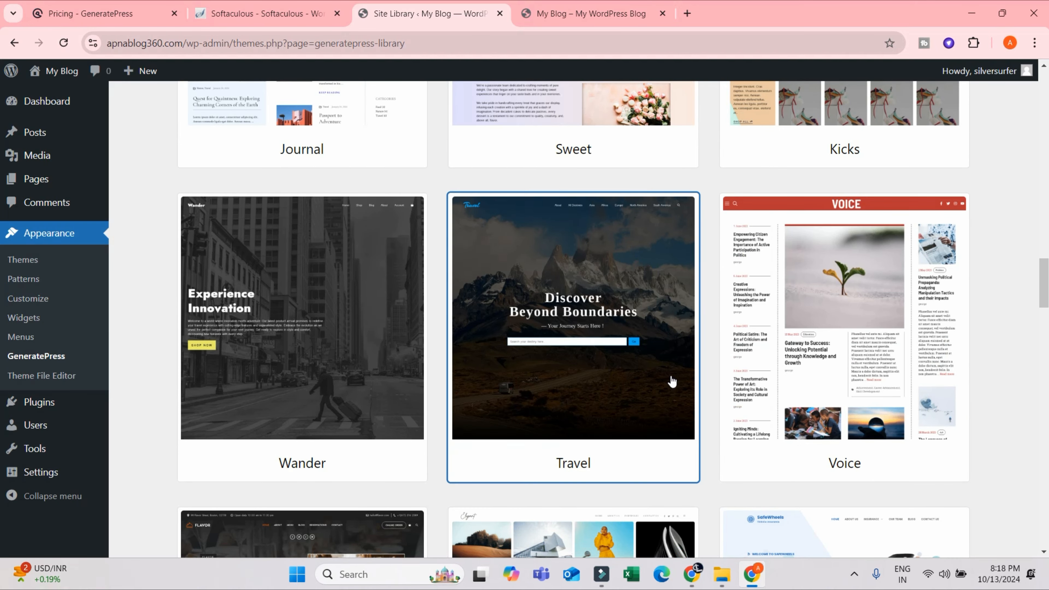
scroll(674, 386, "down", 8)
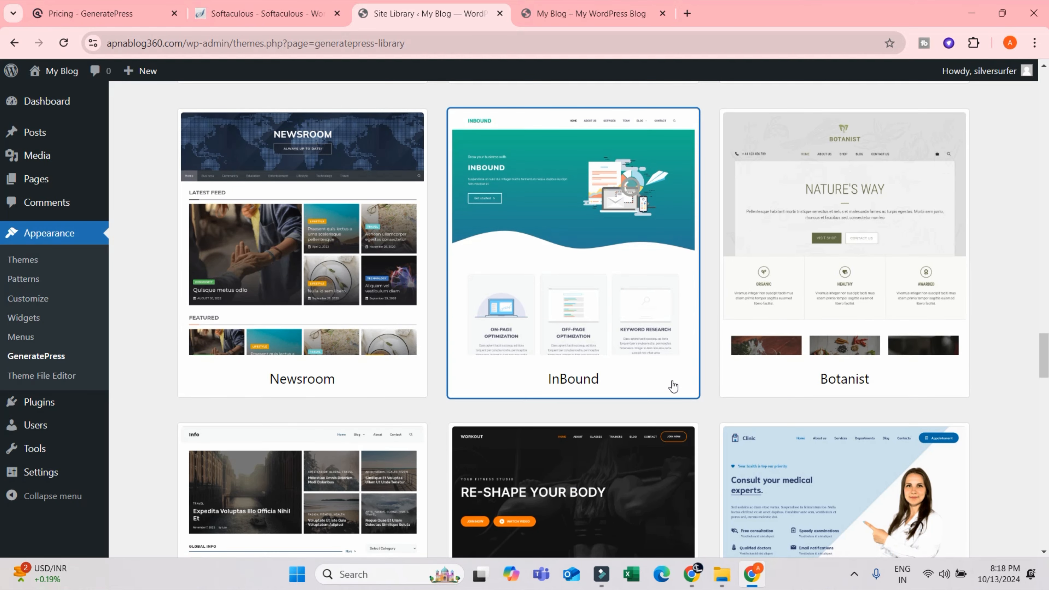
scroll(673, 387, "down", 10)
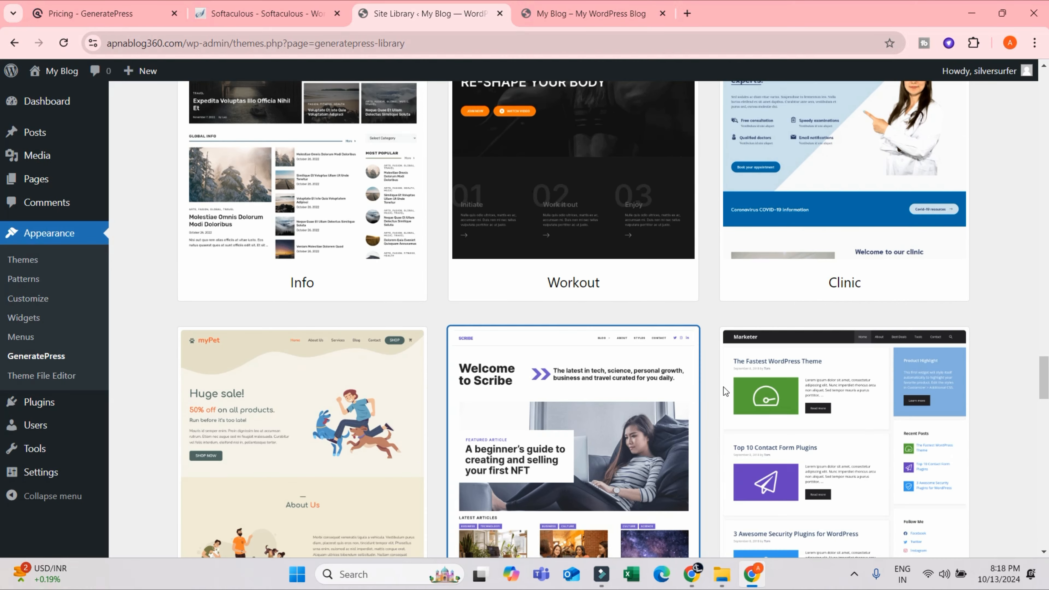
scroll(246, 363, "down", 11)
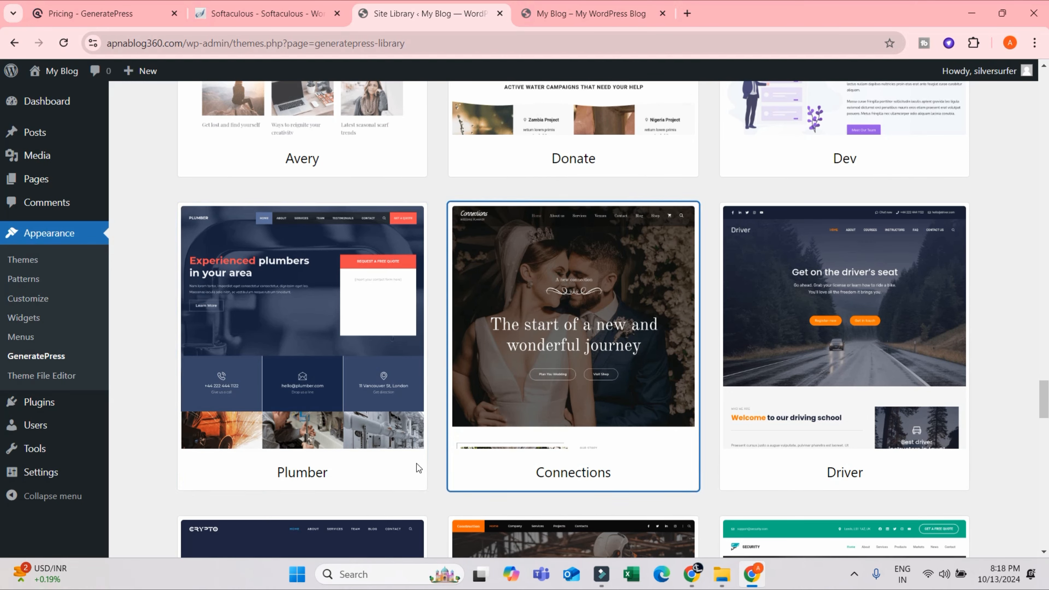
scroll(546, 424, "up", 9)
scroll(546, 423, "up", 8)
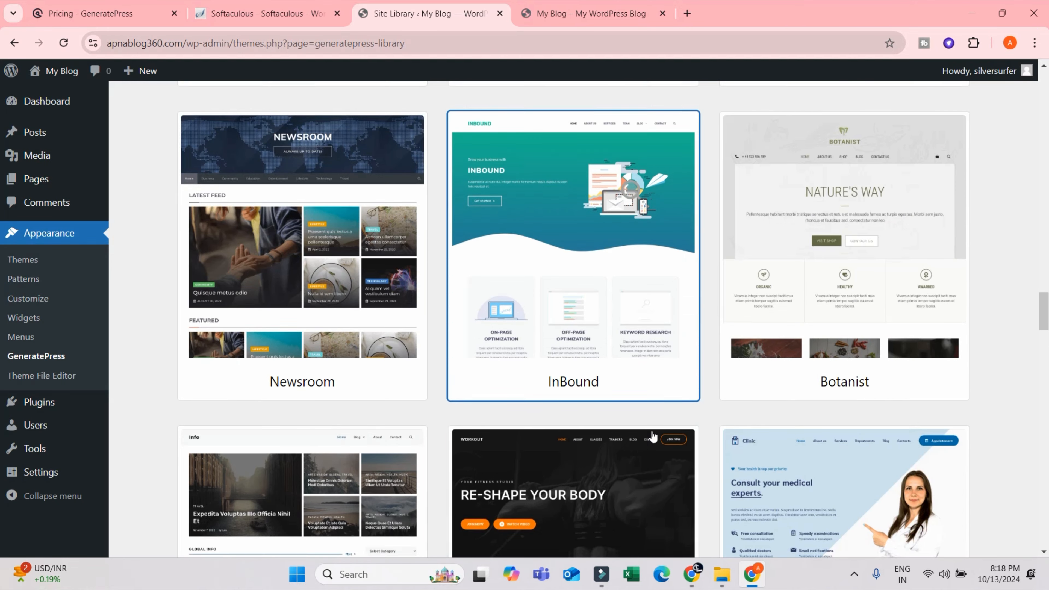
scroll(553, 269, "up", 5)
scroll(724, 400, "up", 5)
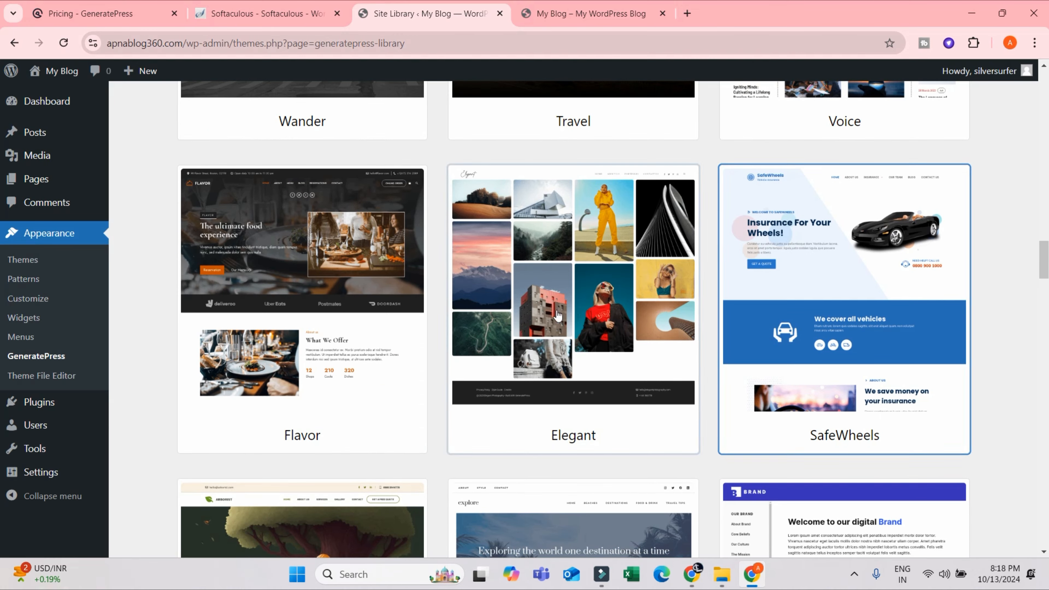
scroll(534, 367, "up", 8)
scroll(520, 403, "down", 8)
scroll(339, 382, "up", 8)
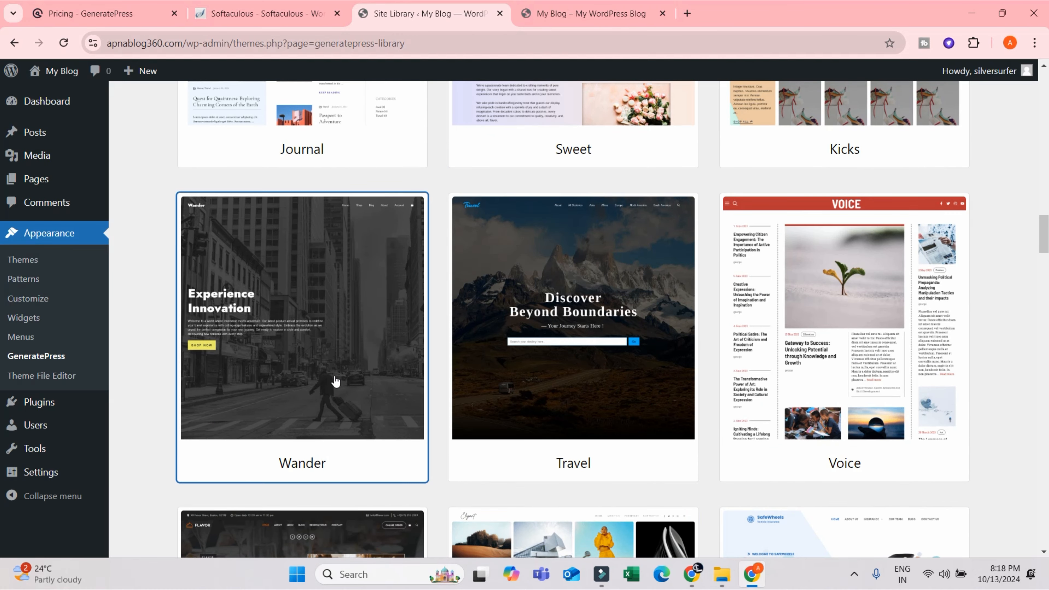
scroll(862, 476, "up", 6)
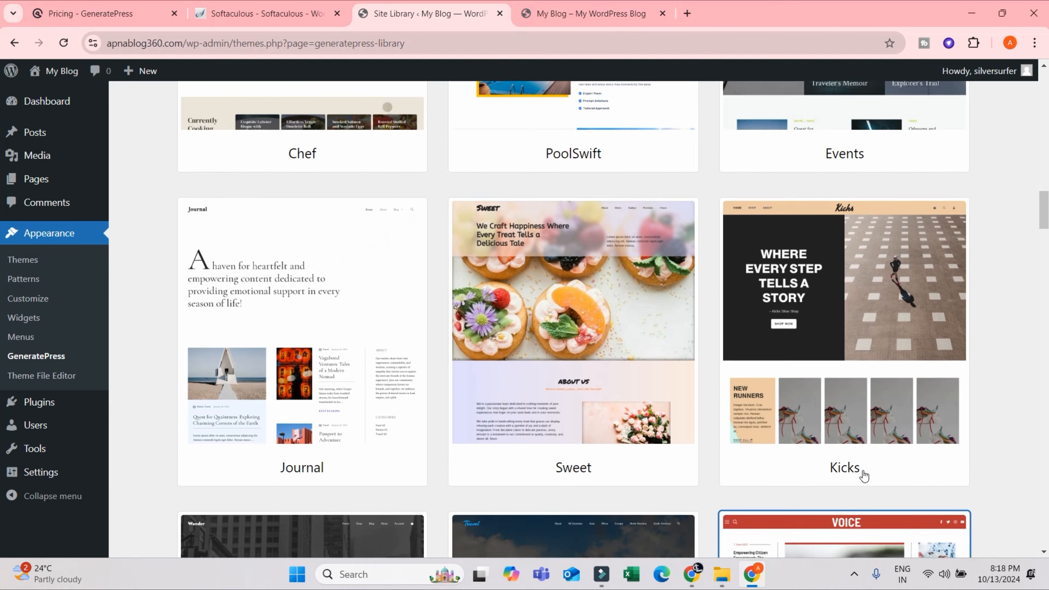
scroll(862, 476, "down", 6)
scroll(812, 427, "up", 6)
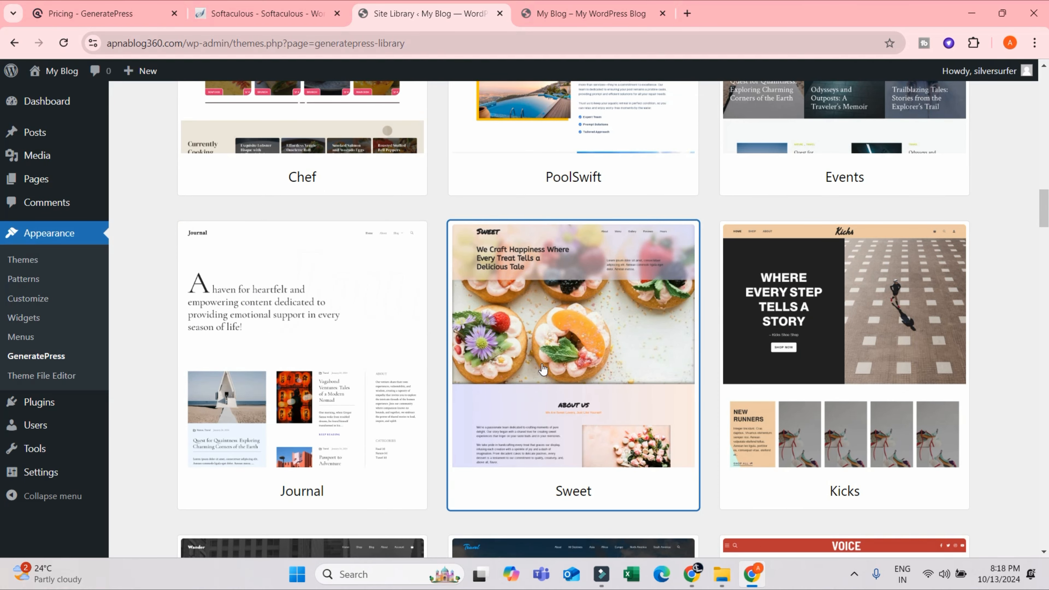
scroll(497, 418, "up", 7)
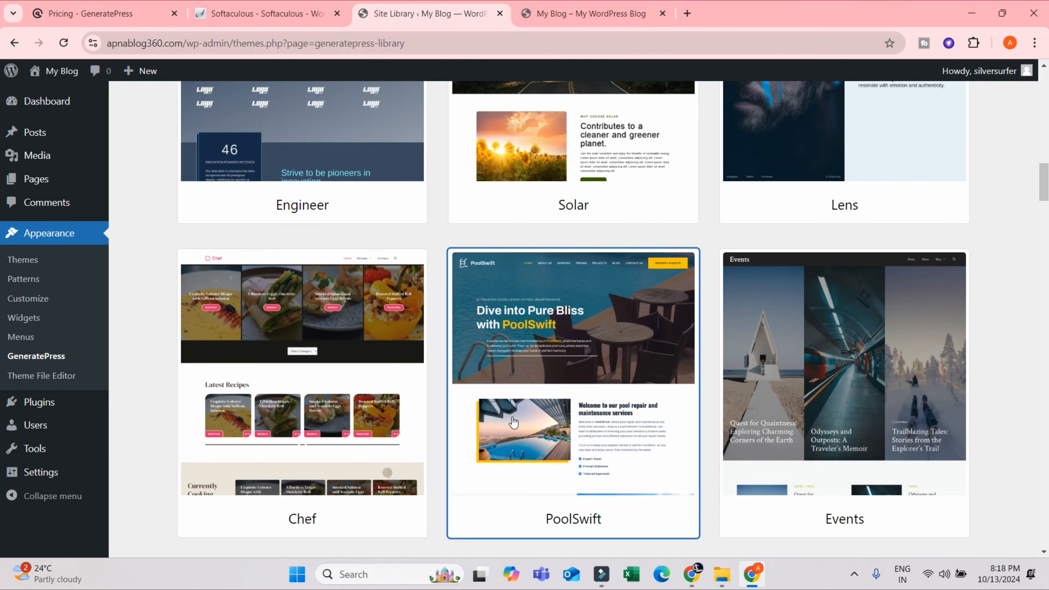
scroll(512, 415, "up", 8)
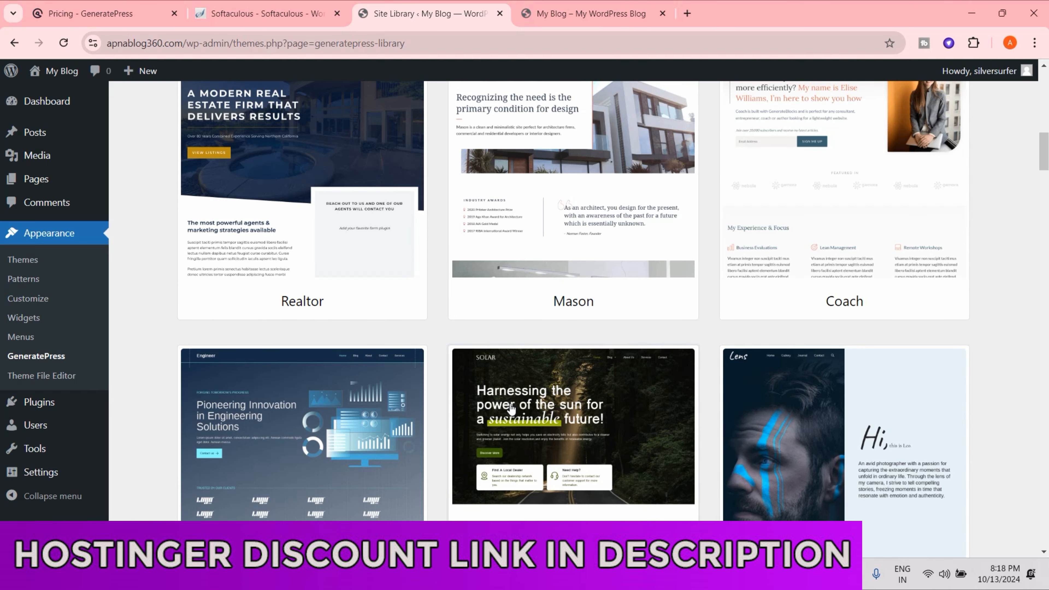
scroll(512, 409, "up", 10)
Filter the Site Library to the e-Commerce category and look through all of its starter sites
left_click(298, 171)
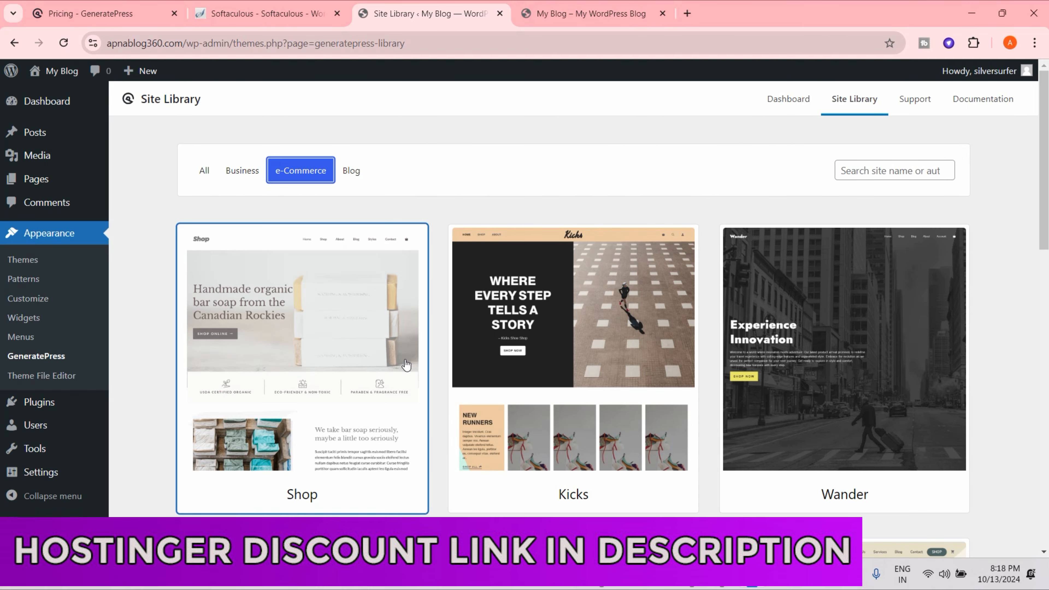
scroll(454, 409, "down", 8)
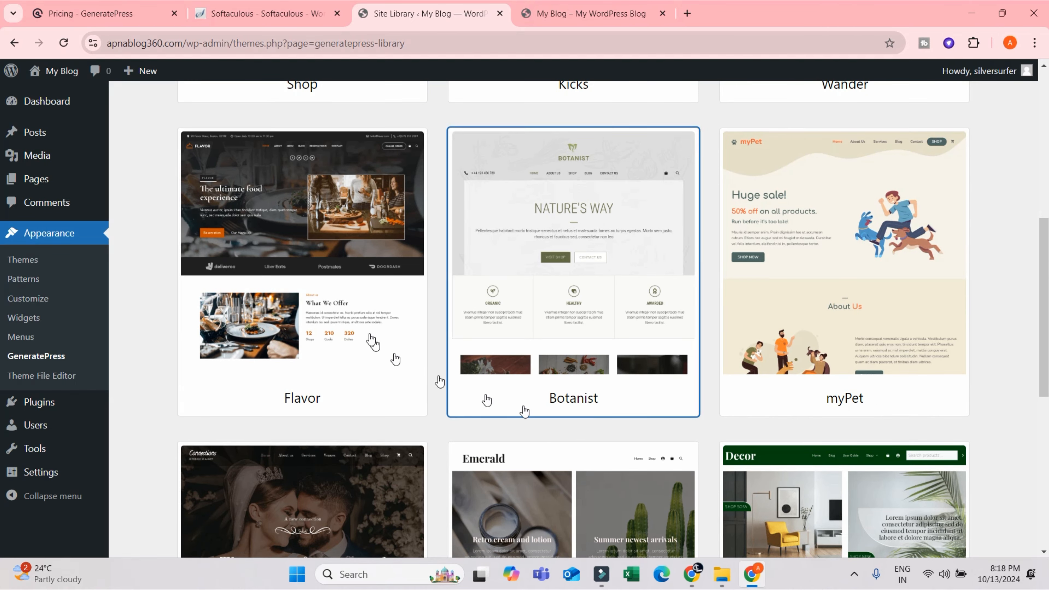
scroll(375, 356, "down", 2)
scroll(860, 485, "down", 8)
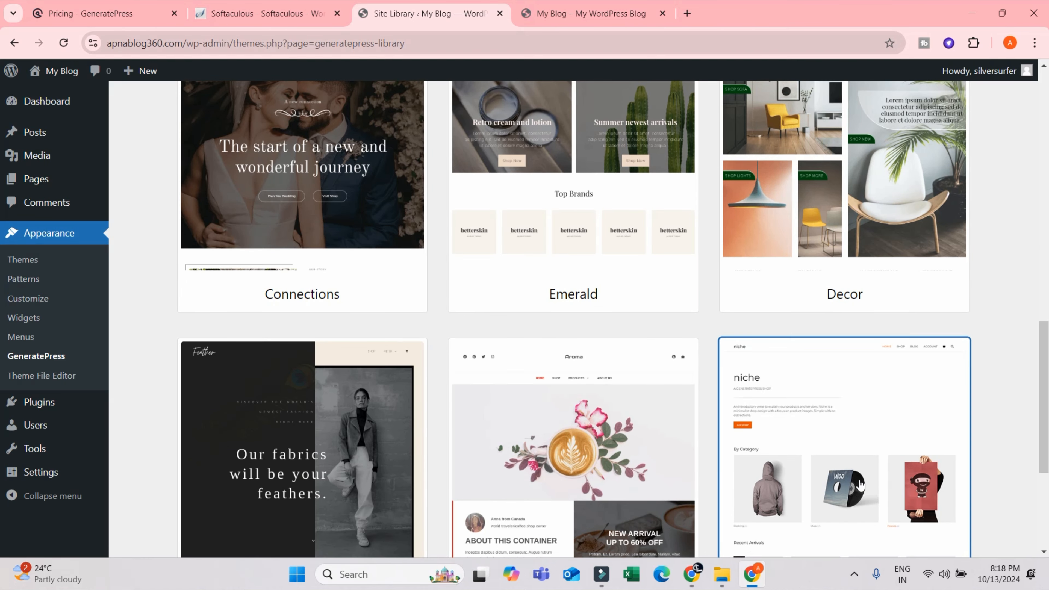
scroll(860, 486, "down", 10)
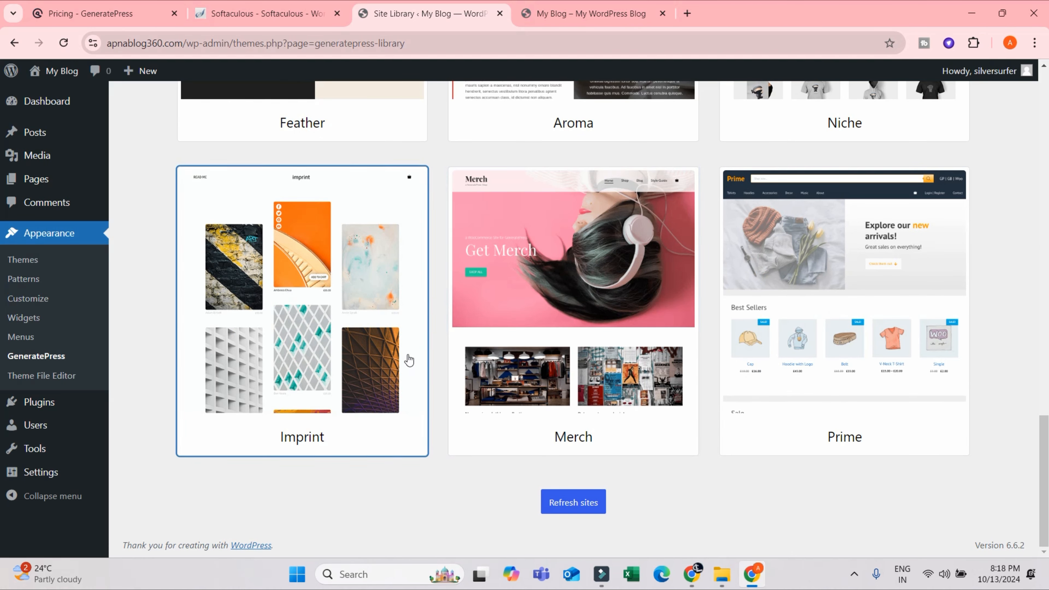
scroll(786, 395, "up", 1)
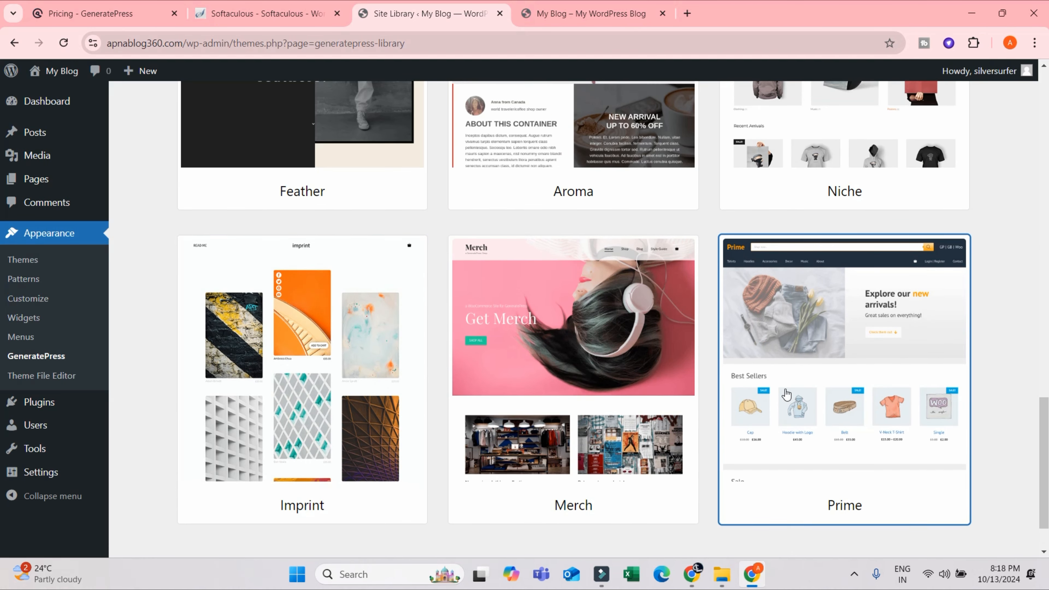
scroll(786, 395, "up", 18)
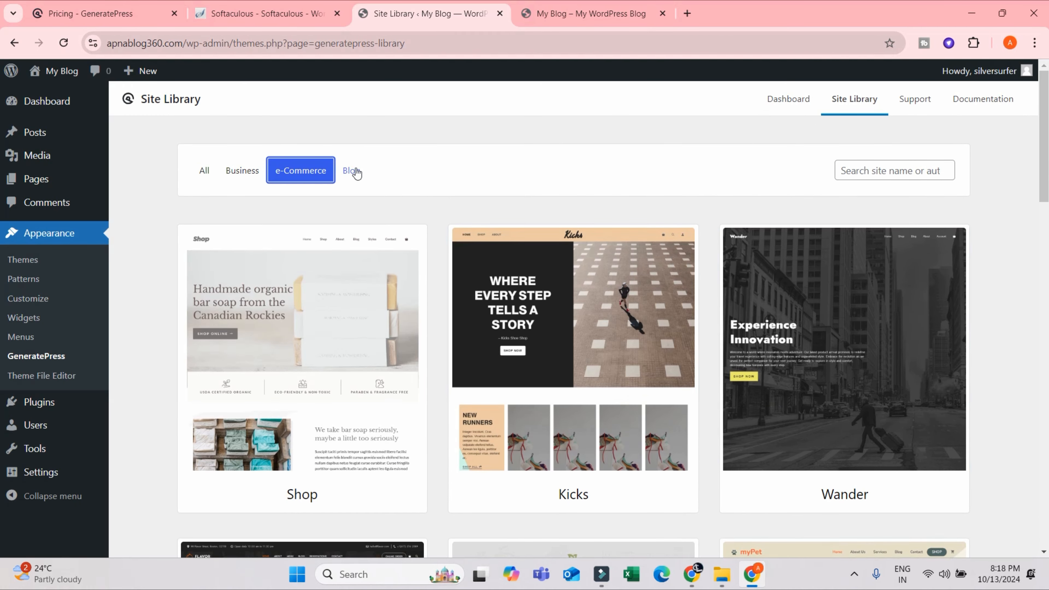
Filter the Site Library to the Blog category and preview the Marketer starter site
left_click(354, 171)
scroll(653, 289, "down", 14)
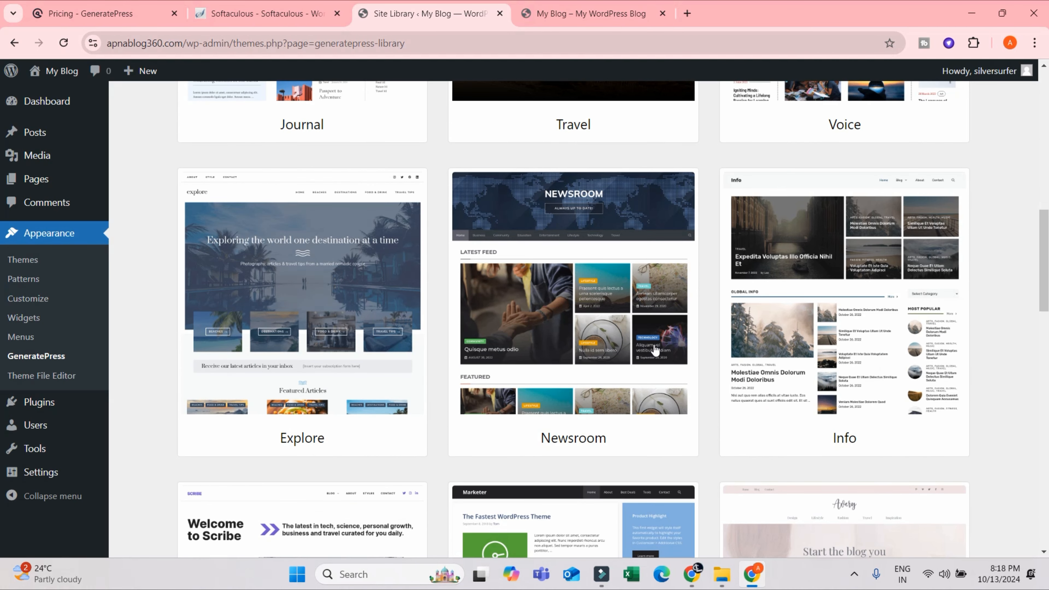
scroll(656, 349, "down", 4)
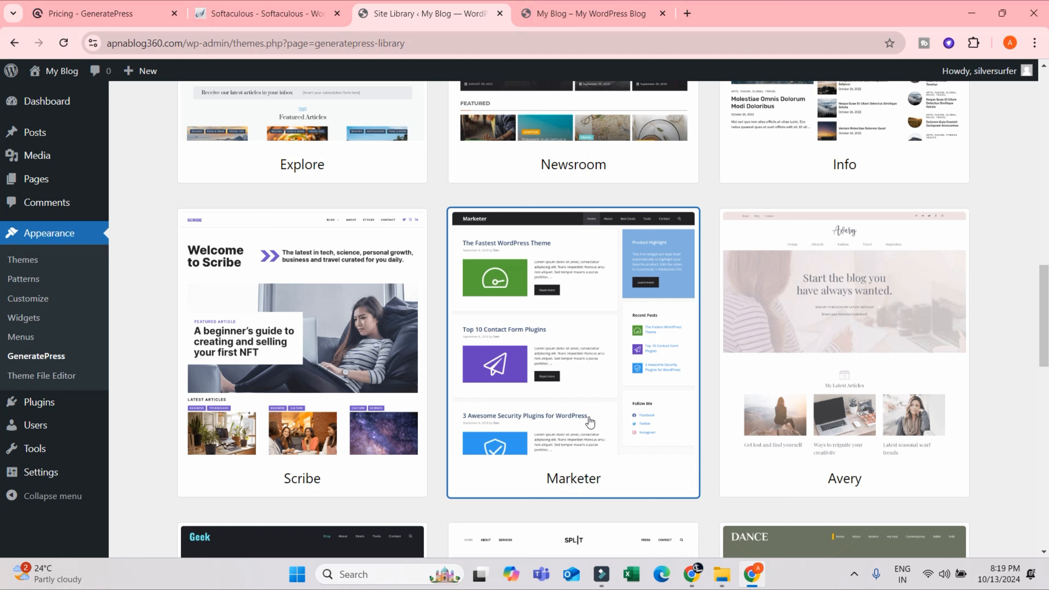
left_click(589, 321)
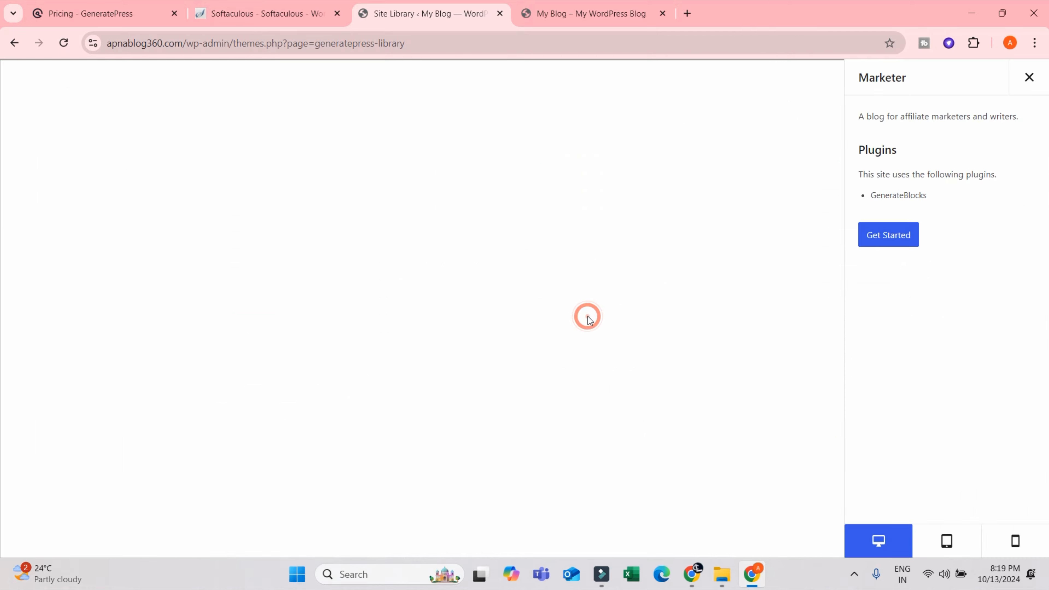
scroll(708, 348, "down", 6)
scroll(838, 359, "up", 6)
Import the Marketer starter site, acknowledging that the process makes changes to the website
left_click(889, 235)
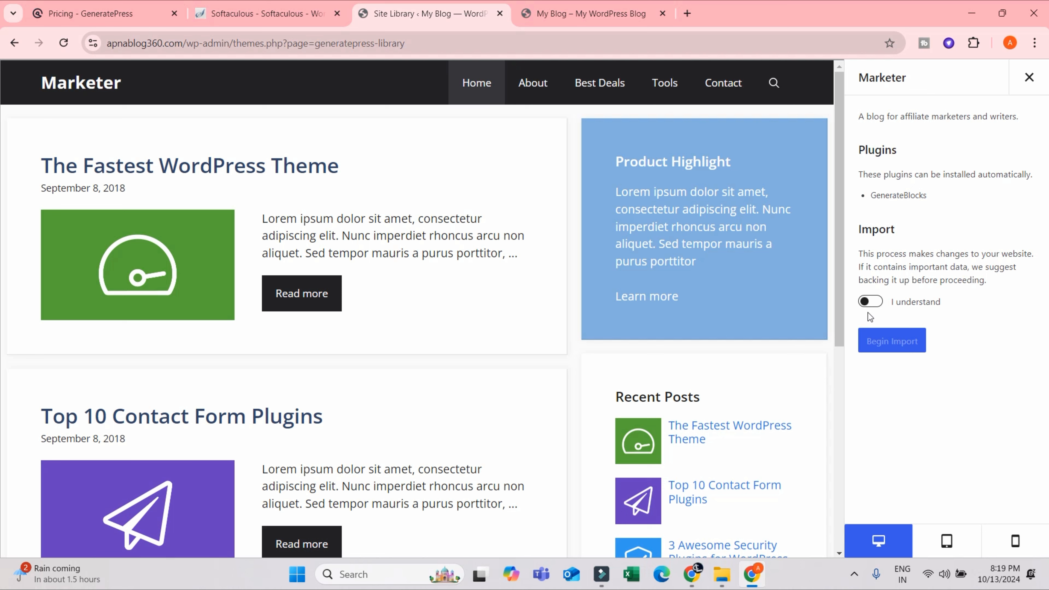
left_click(868, 302)
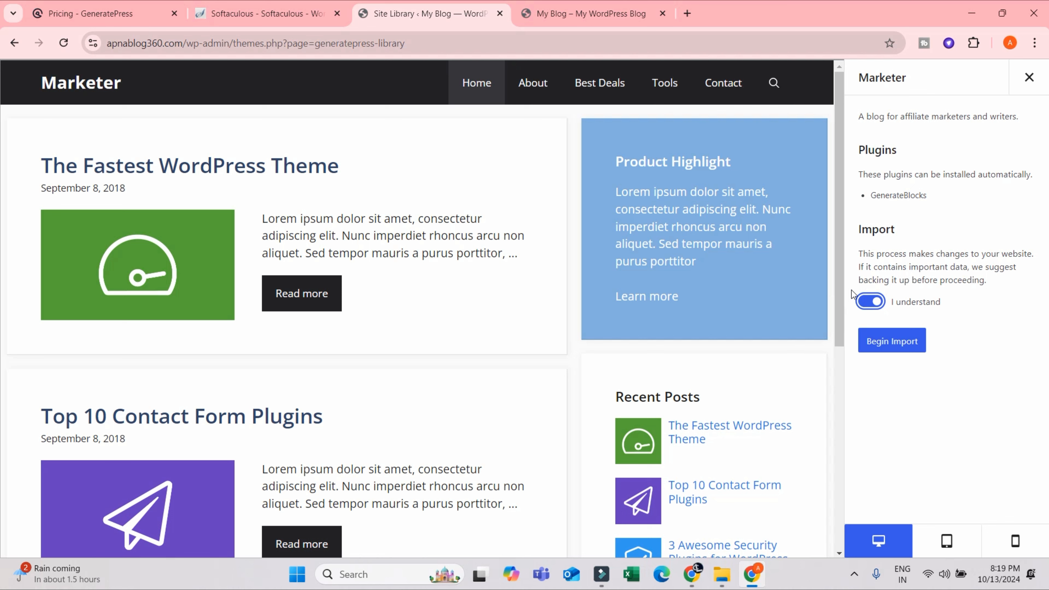
left_click(888, 347)
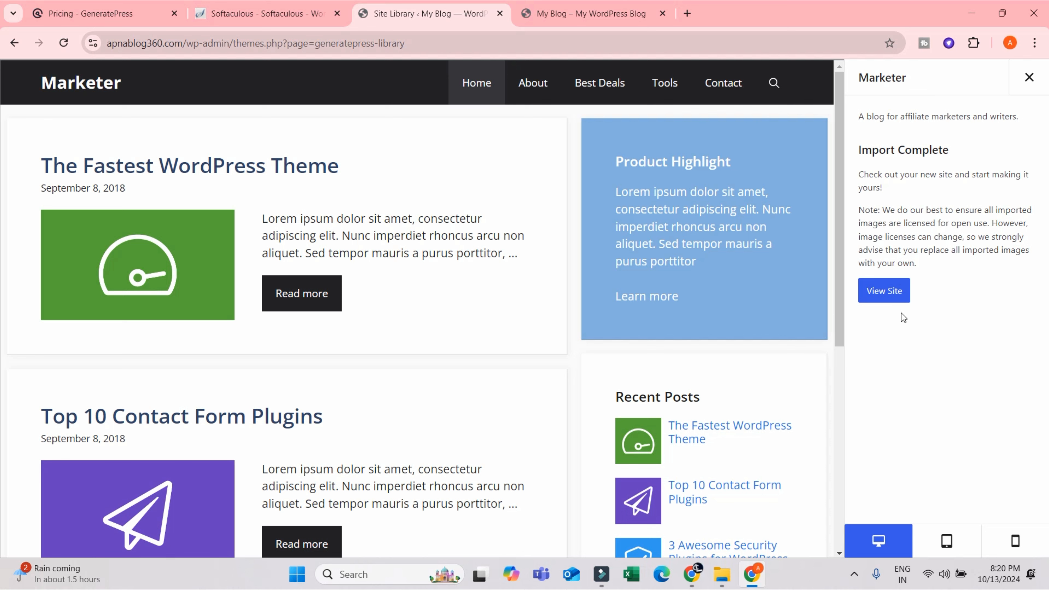
Reload the blog's front page and examine the imported Marketer design from header to footer
left_click(582, 12)
scroll(372, 351, "down", 2)
scroll(455, 368, "up", 2)
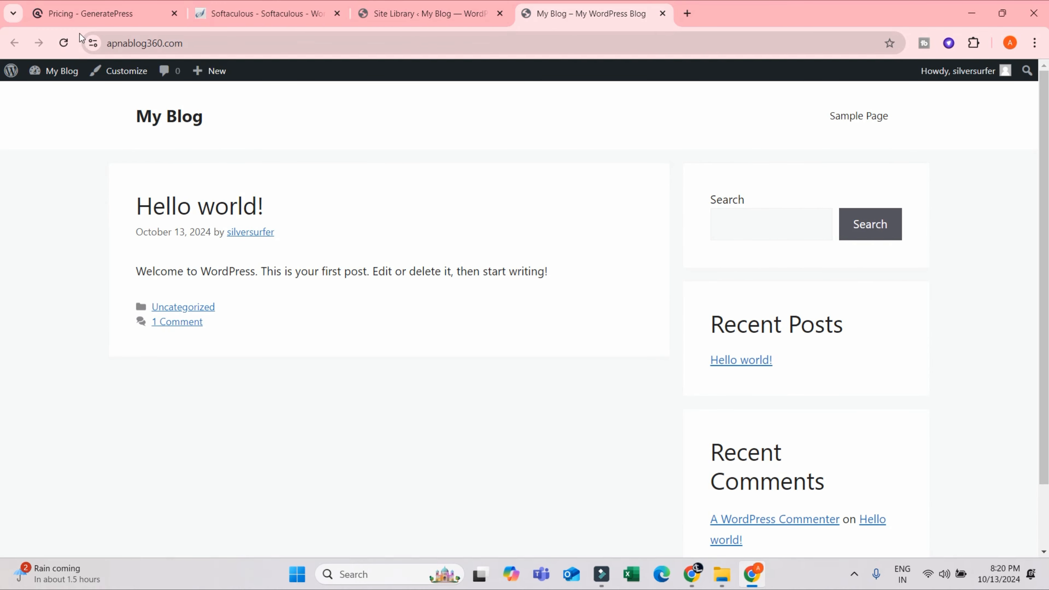
left_click(68, 42)
scroll(595, 307, "down", 10)
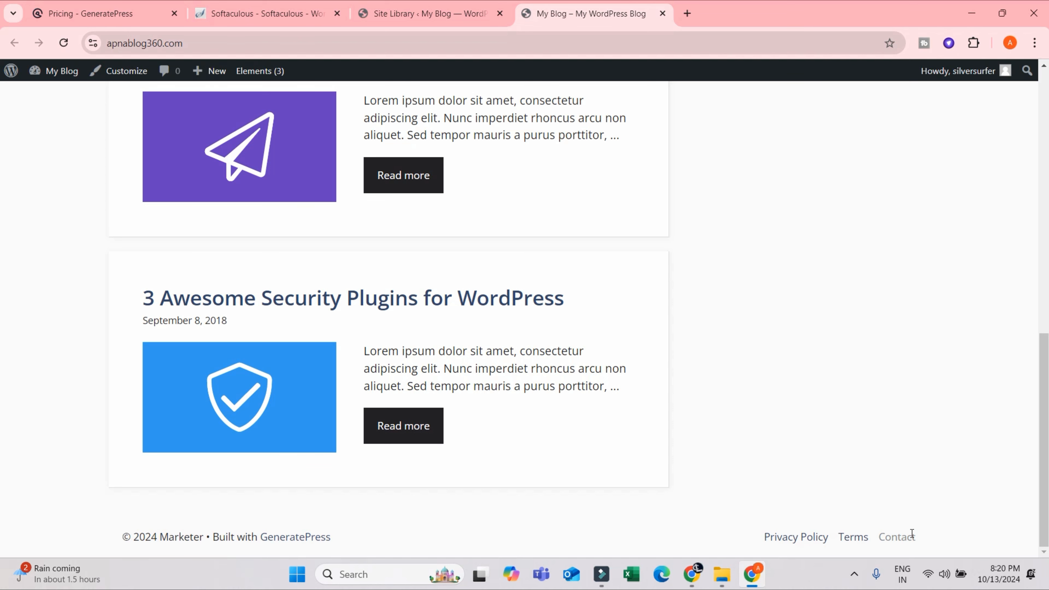
scroll(912, 529, "up", 10)
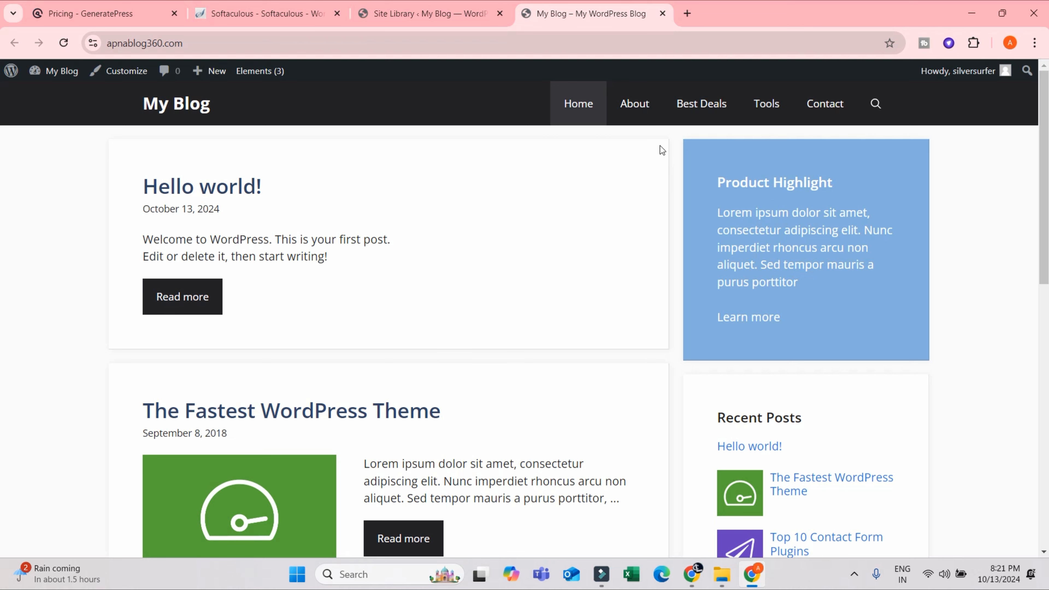
scroll(363, 272, "down", 6)
scroll(393, 272, "up", 4)
Open the post "The Fastest WordPress Theme" and examine its layout, including the navigation, sidebar, comment form and footer
left_click(383, 275)
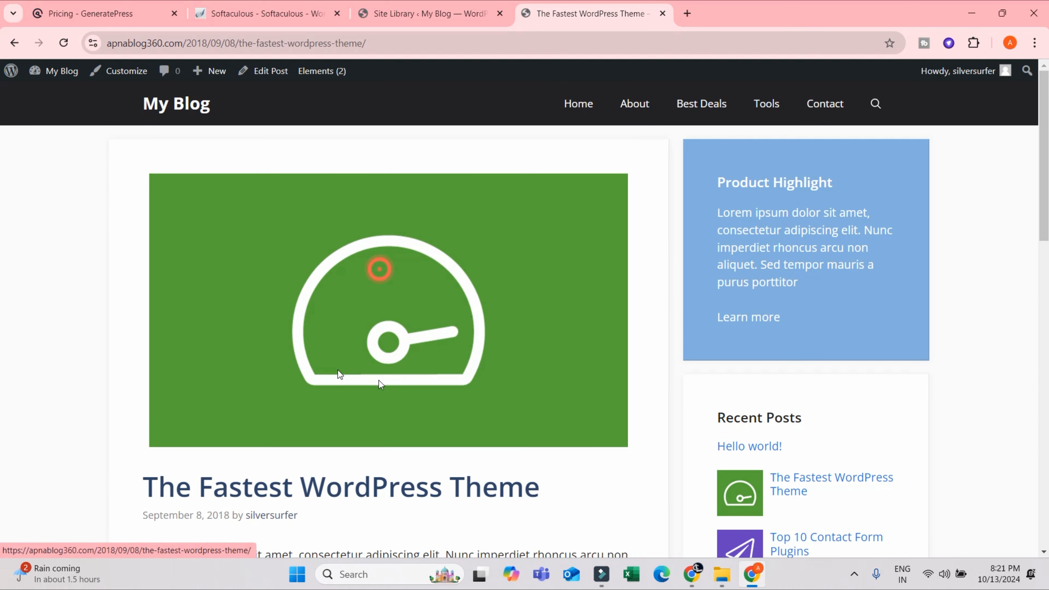
scroll(507, 244, "down", 7)
scroll(391, 347, "up", 7)
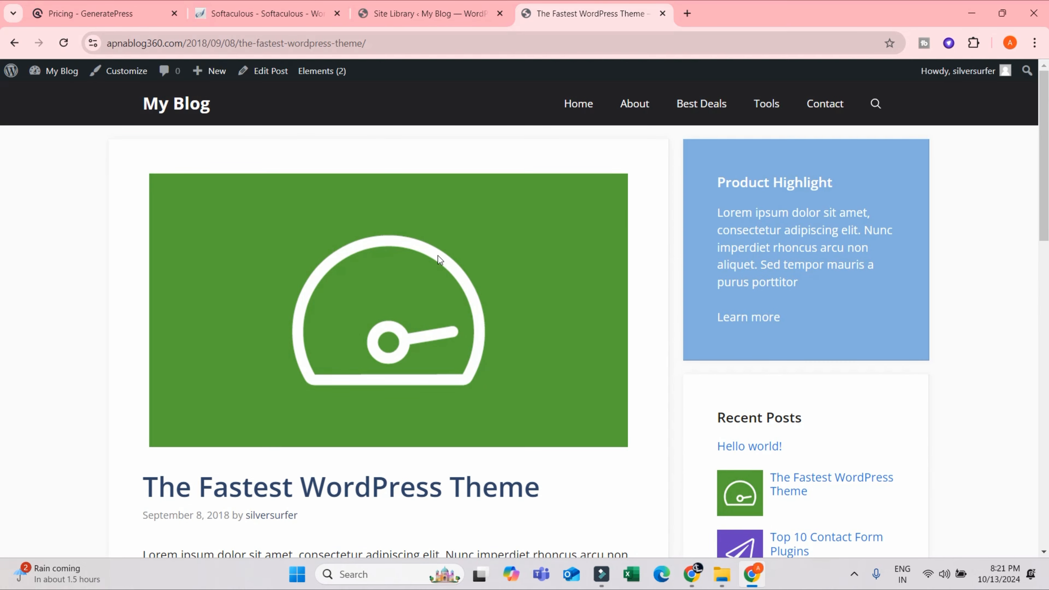
scroll(438, 256, "down", 3)
scroll(412, 322, "down", 13)
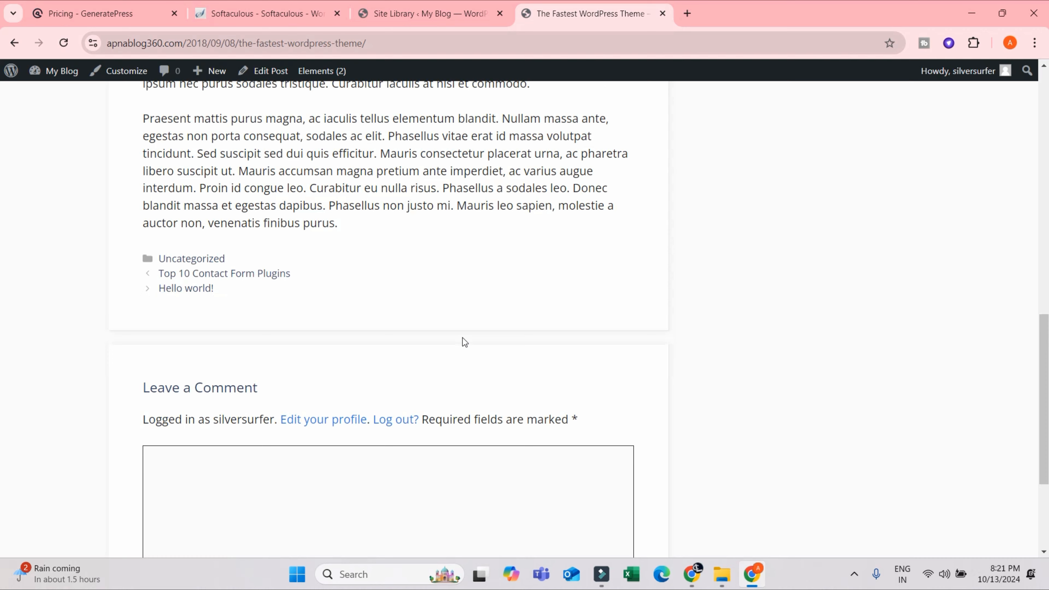
scroll(462, 338, "down", 5)
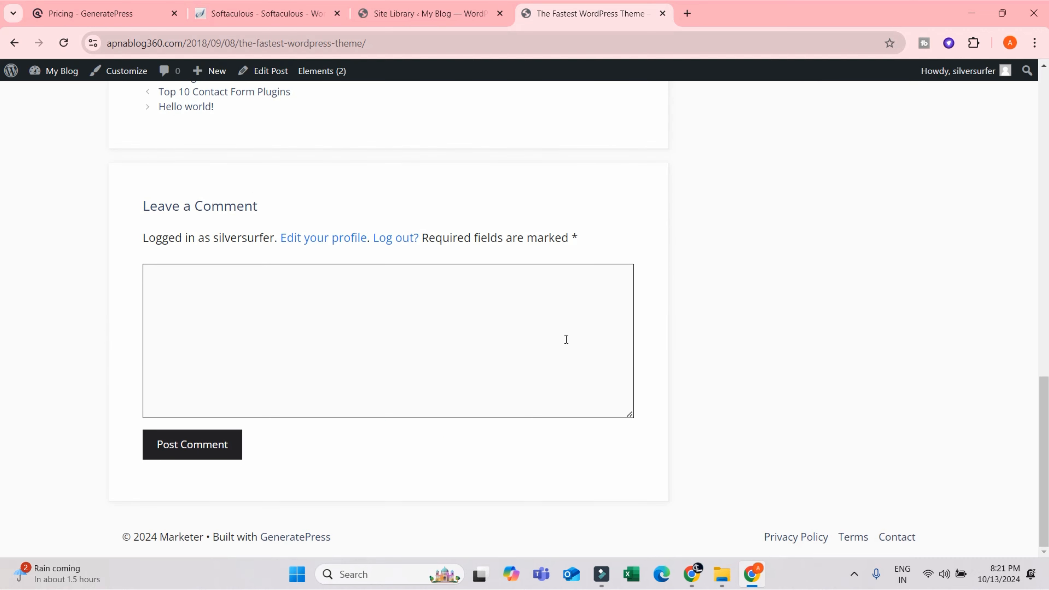
scroll(745, 244, "up", 9)
scroll(748, 236, "up", 10)
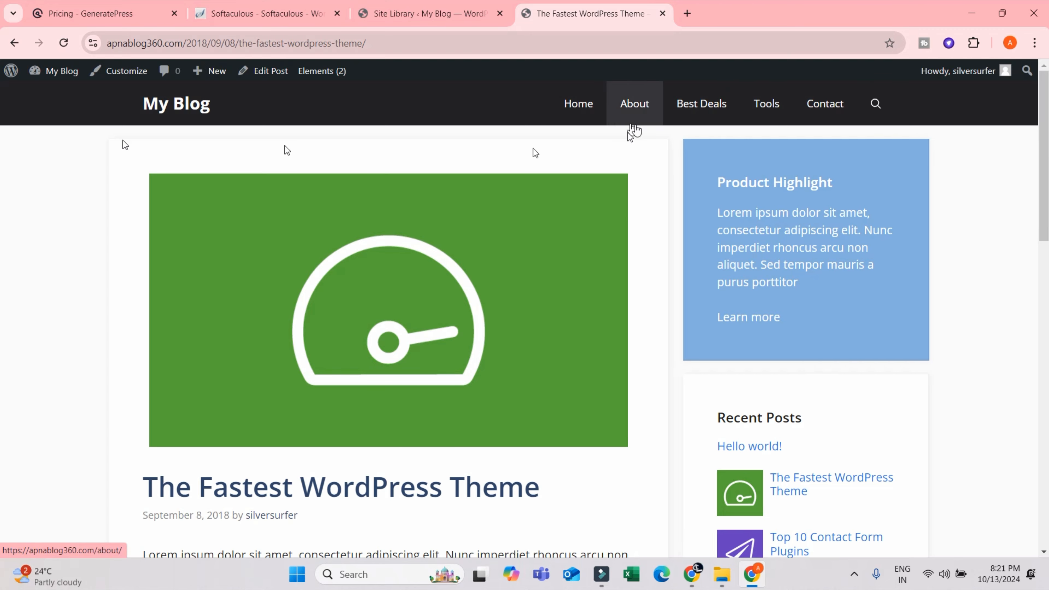
scroll(868, 290, "down", 15)
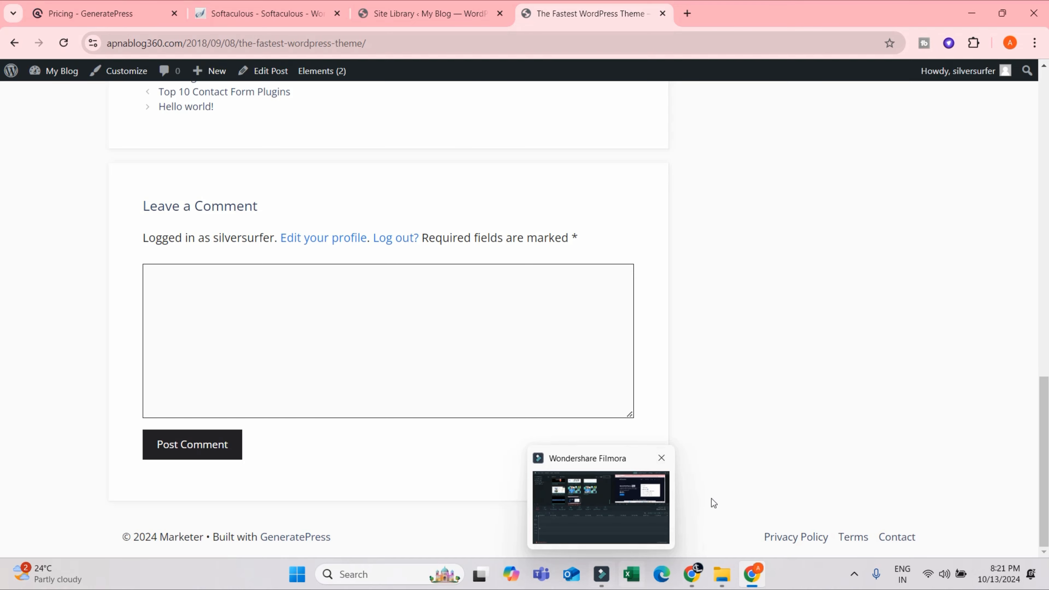
scroll(983, 289, "up", 15)
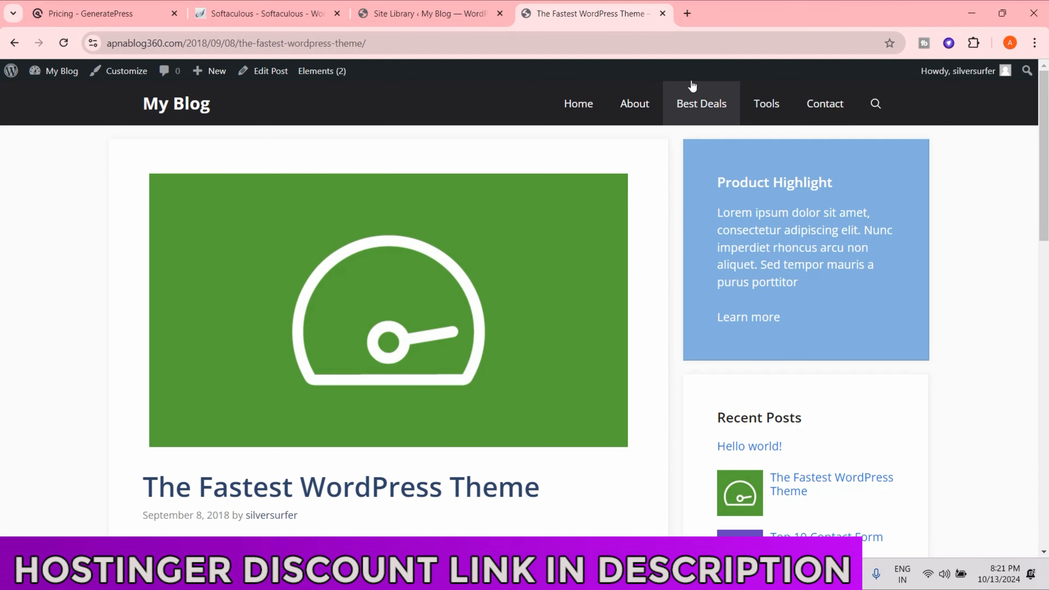
scroll(862, 327, "down", 5)
scroll(791, 297, "down", 5)
scroll(353, 290, "up", 8)
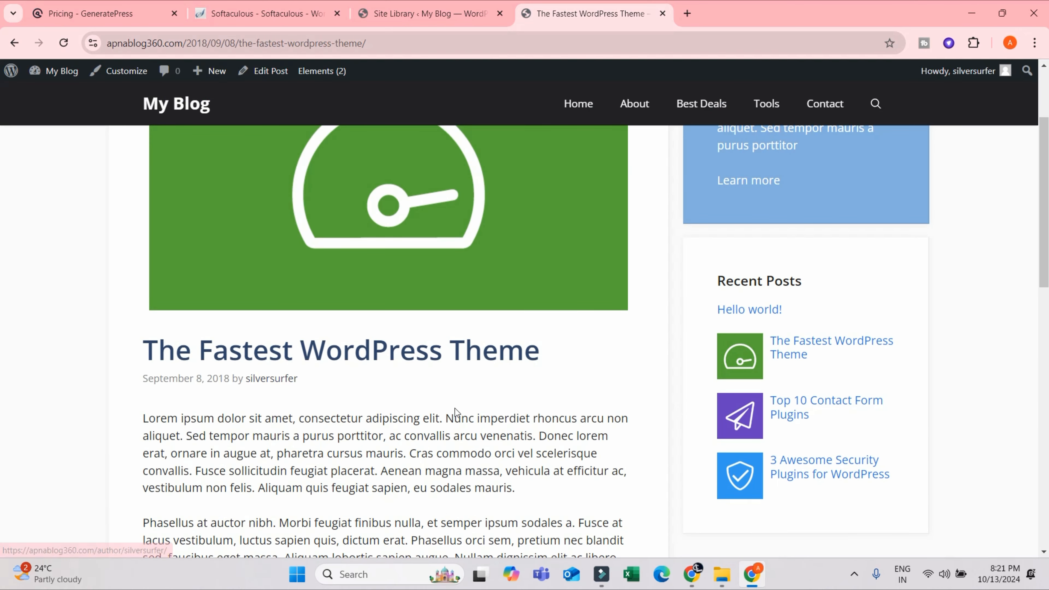
scroll(664, 144, "up", 3)
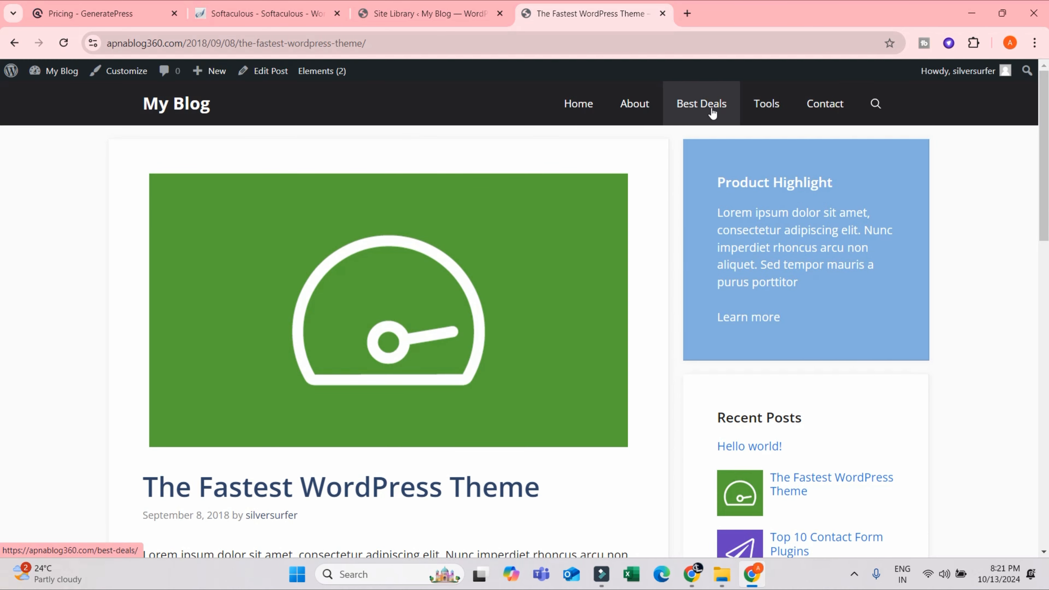
scroll(724, 113, "down", 20)
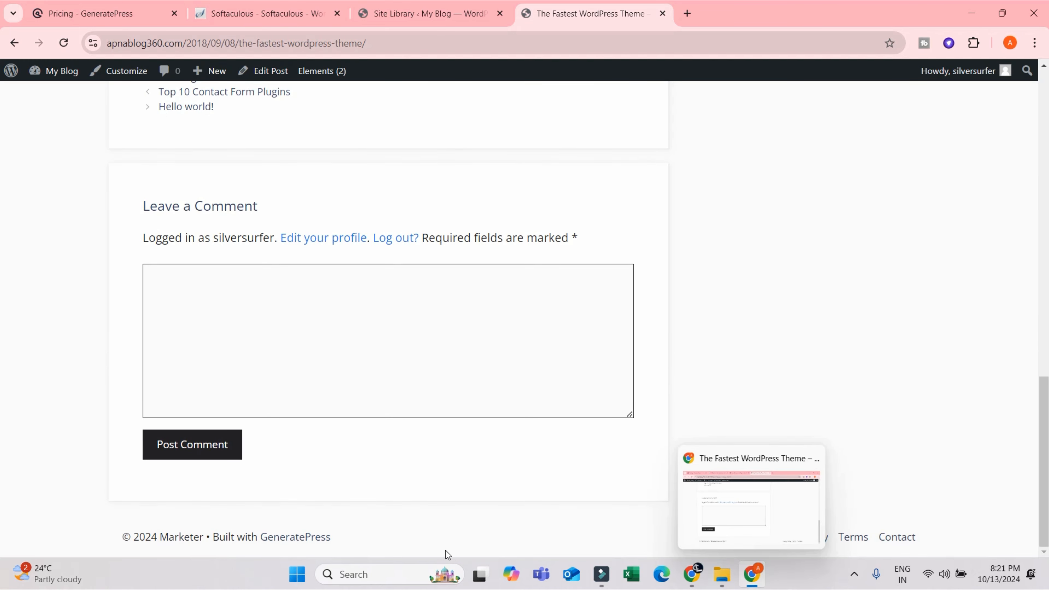
scroll(810, 166, "up", 20)
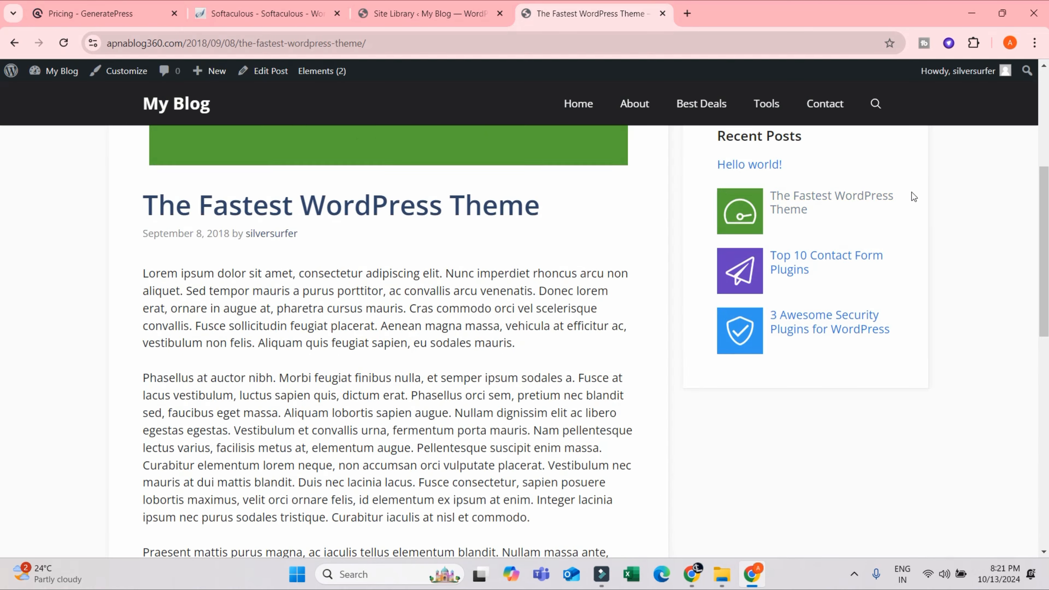
scroll(857, 356, "down", 3)
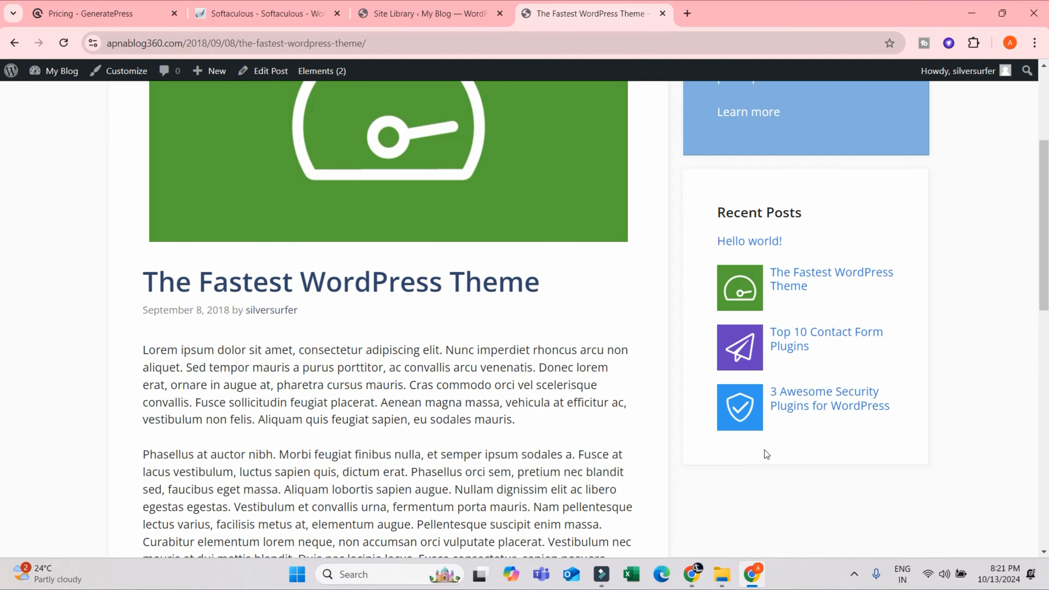
scroll(813, 246, "up", 4)
scroll(813, 241, "up", 1)
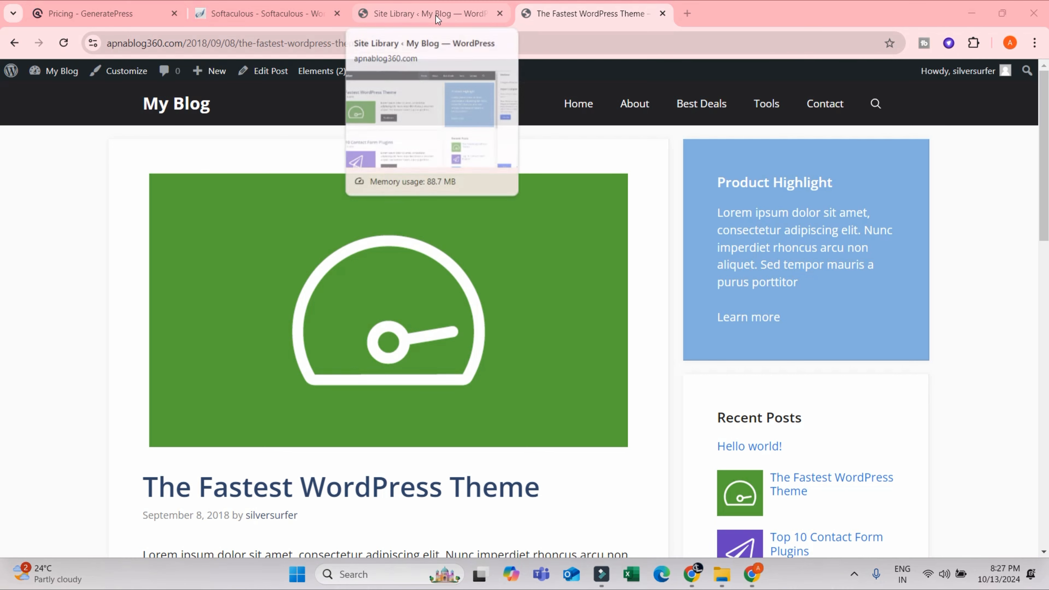
Open the WordPress dashboard from the blog post, and close the Marketer preview in the Site Library
left_click(435, 15)
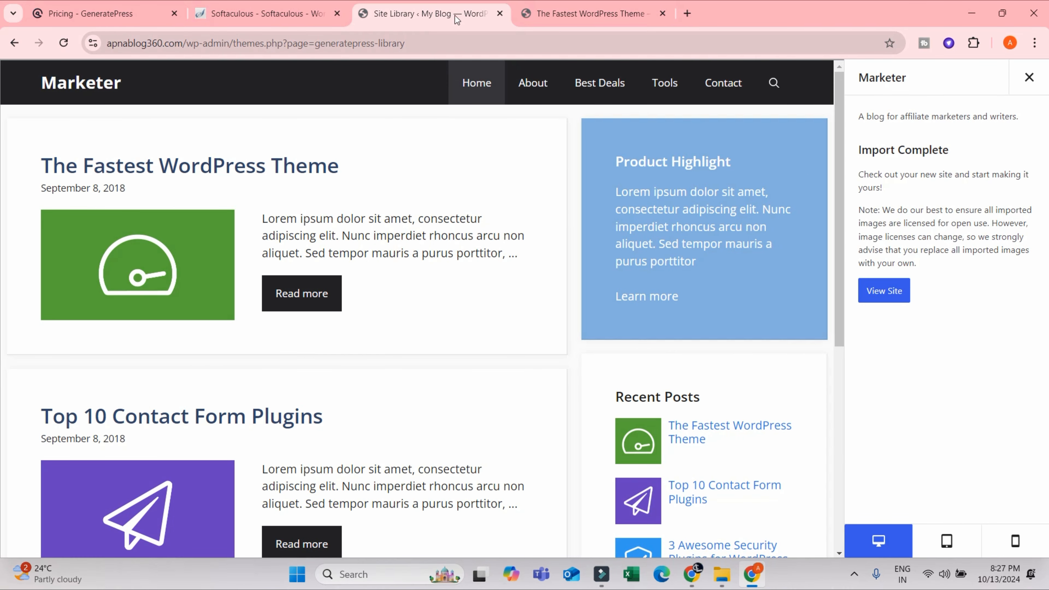
left_click(568, 13)
mouse_move(42, 72)
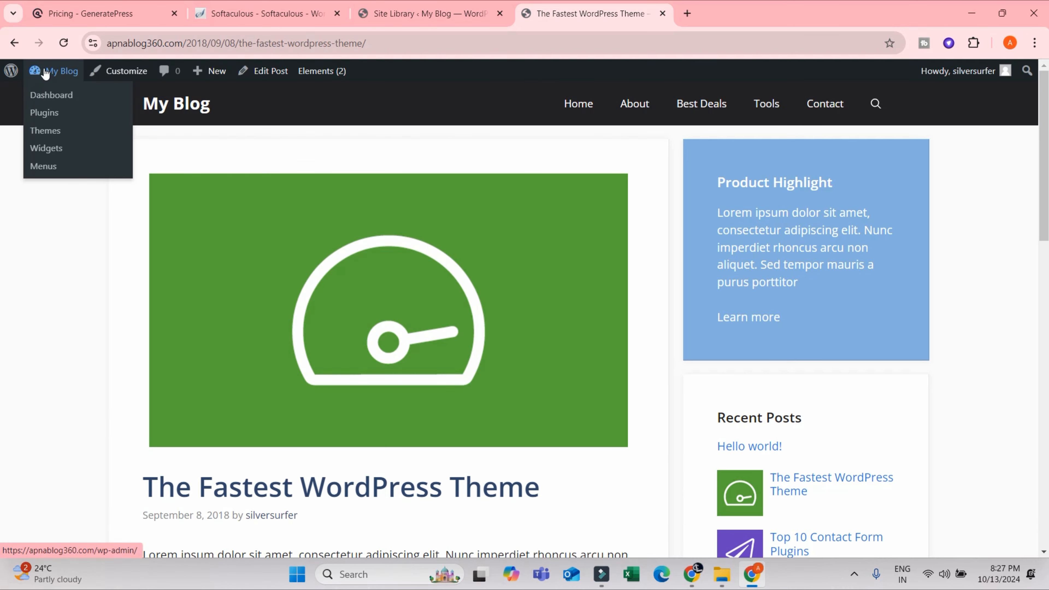
left_click(48, 98)
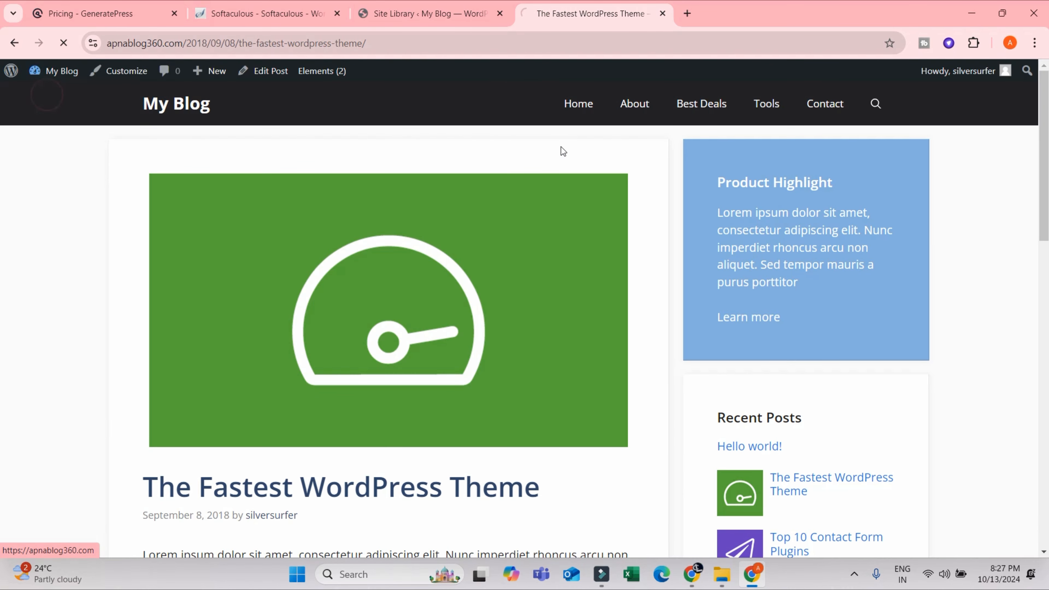
left_click(425, 14)
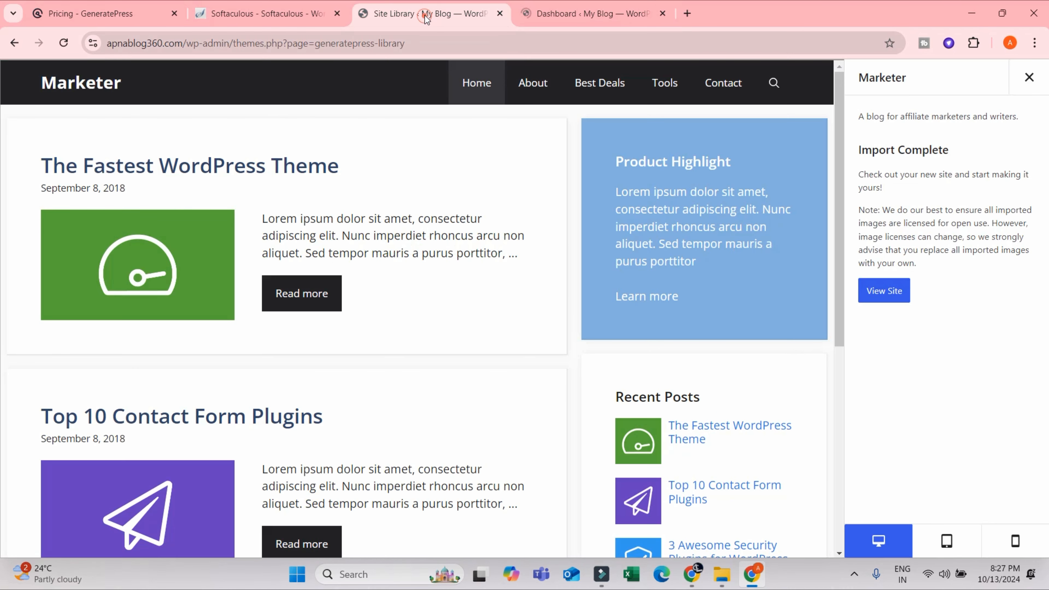
left_click(1027, 78)
left_click(599, 16)
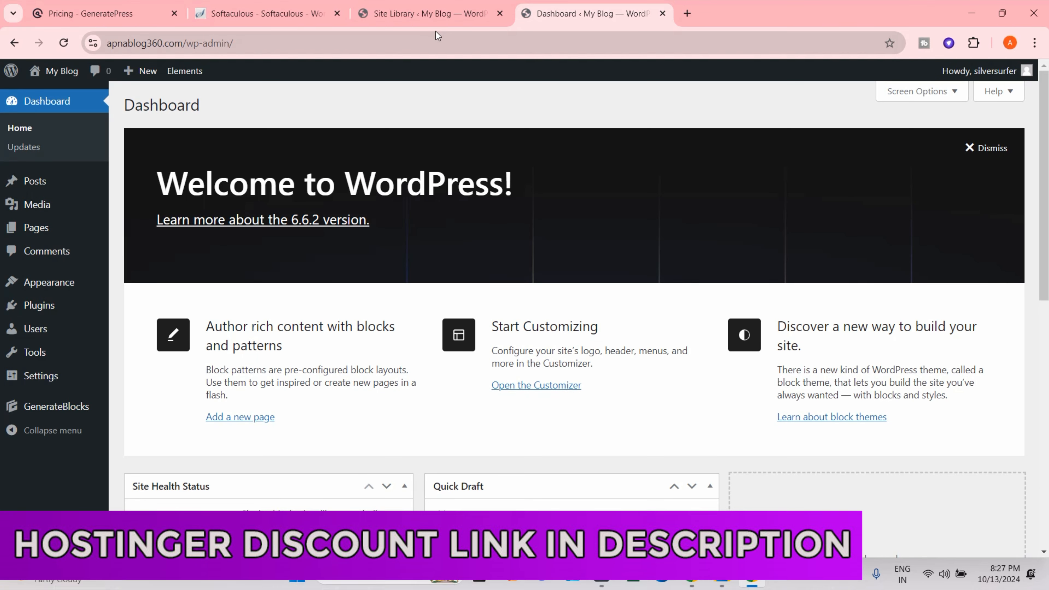
Open the blog's front page in a separate browser tab from the Site Library page
left_click(413, 21)
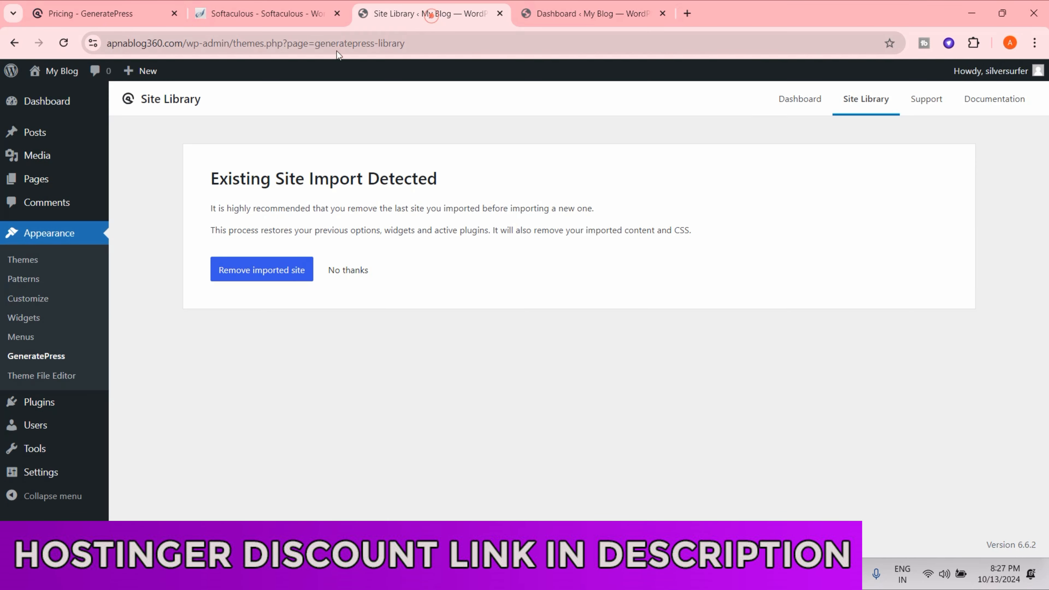
mouse_move(49, 75)
middle_click(52, 94)
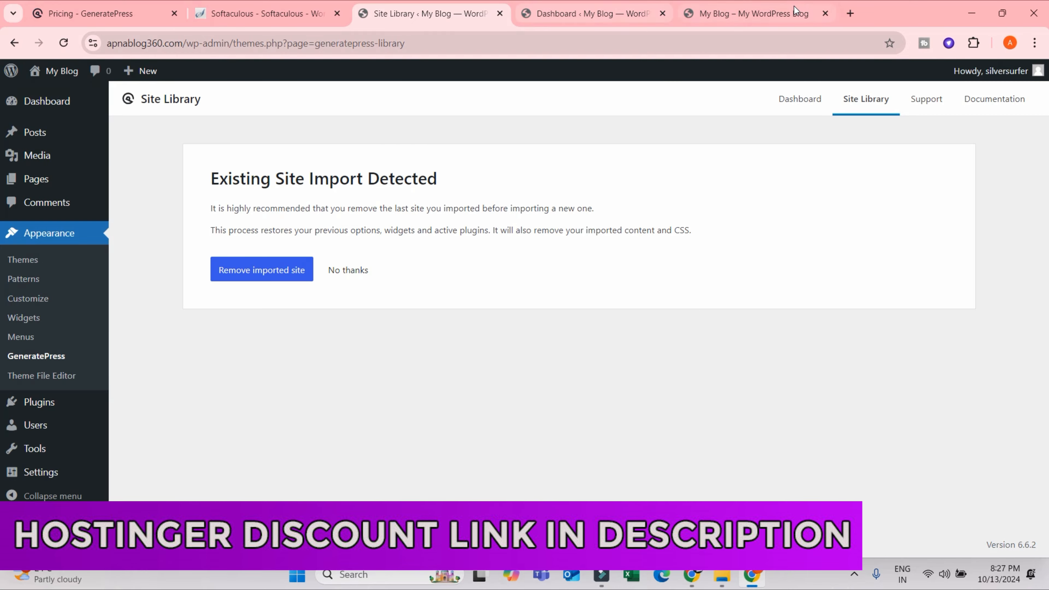
left_click(794, 14)
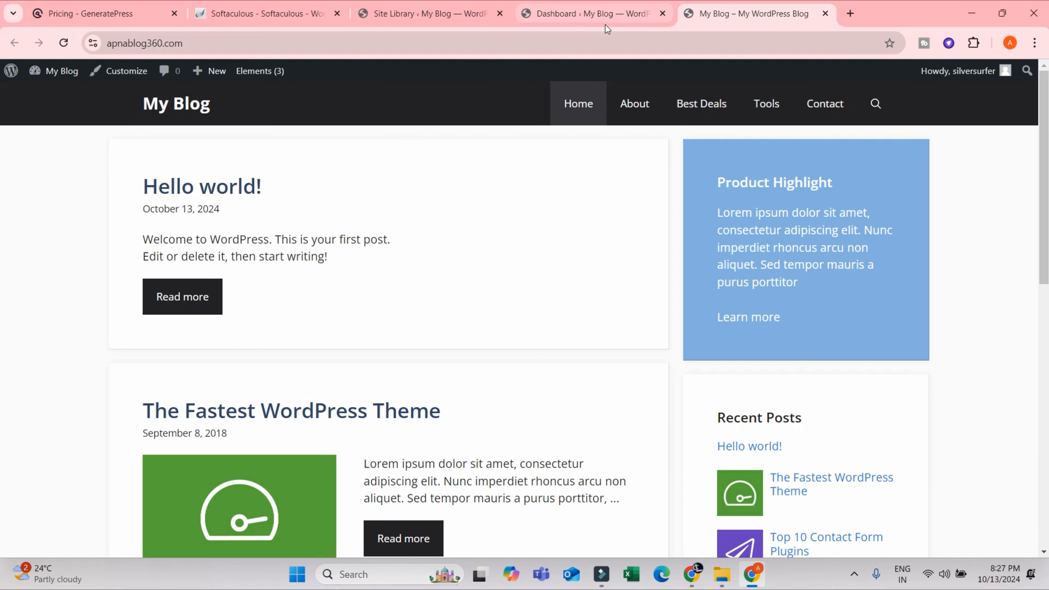
Open the GeneratePress options page from the WordPress dashboard and examine its list of active and inactive modules
mouse_move(605, 25)
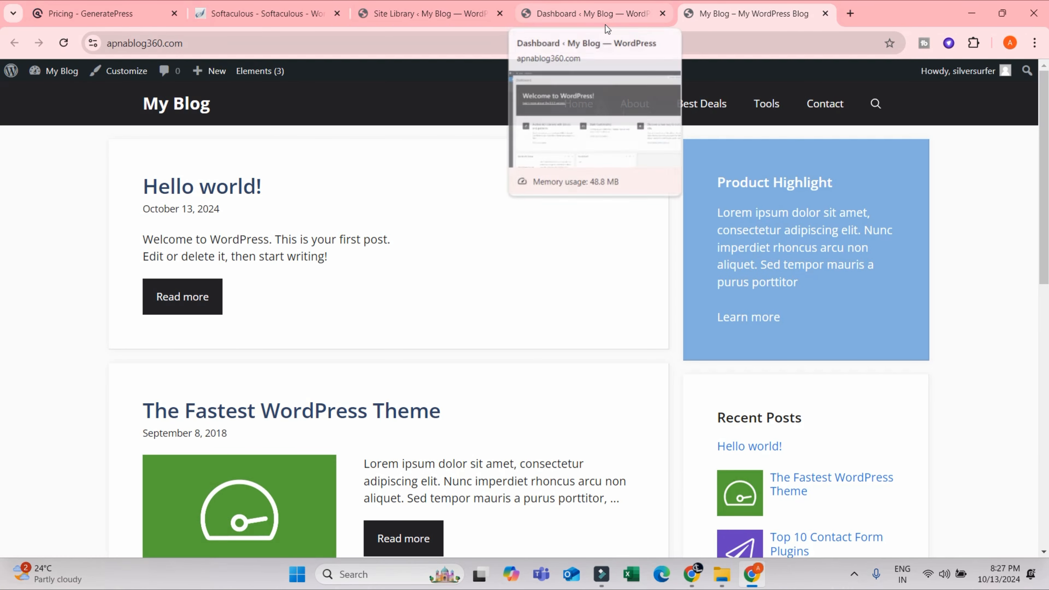
left_click(605, 6)
mouse_move(66, 285)
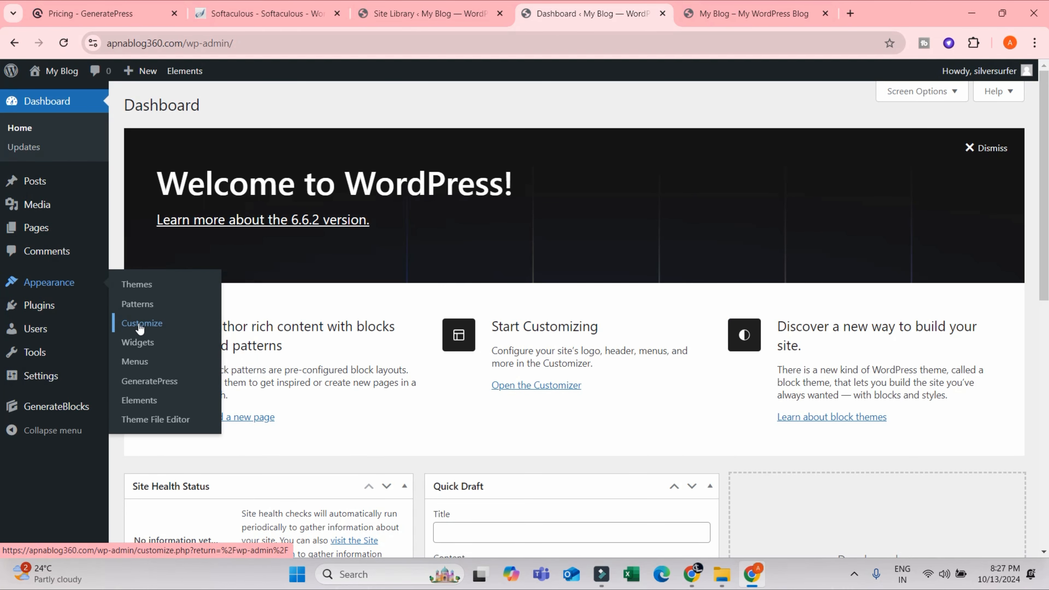
left_click(153, 381)
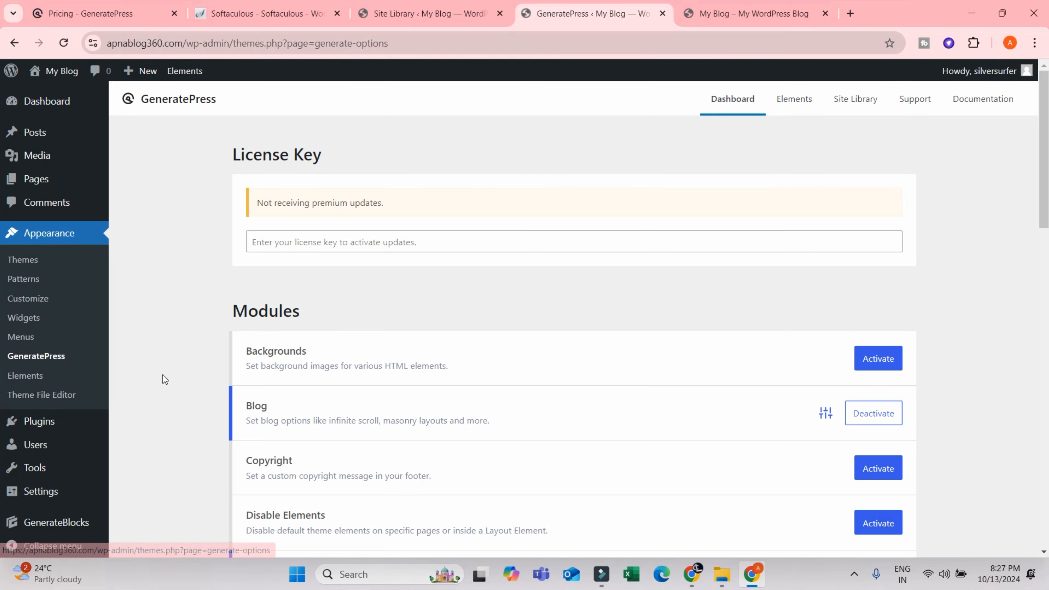
scroll(466, 281, "down", 3)
scroll(871, 225, "down", 2)
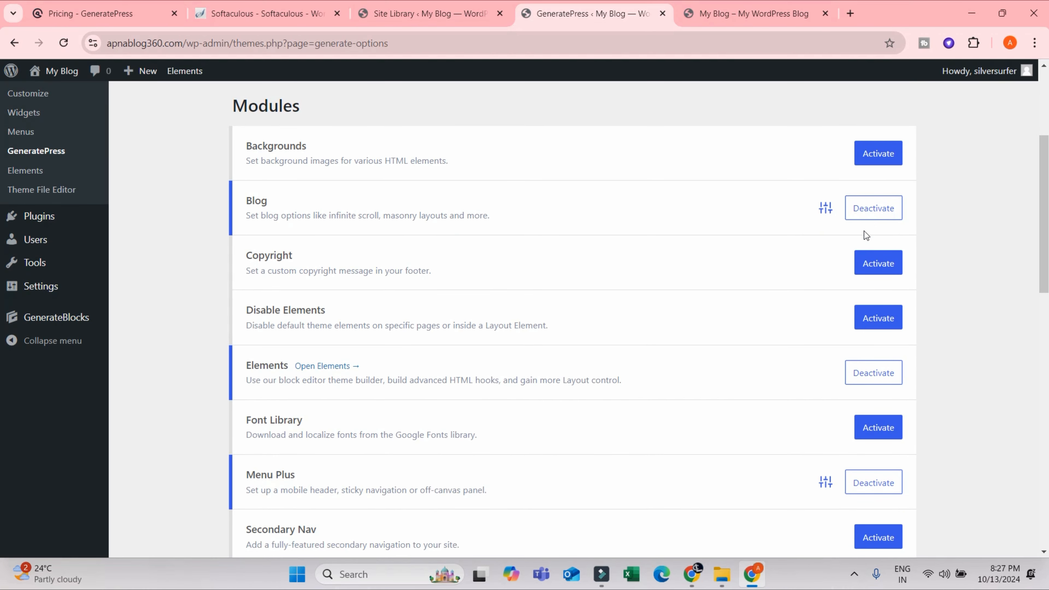
scroll(887, 239, "down", 3)
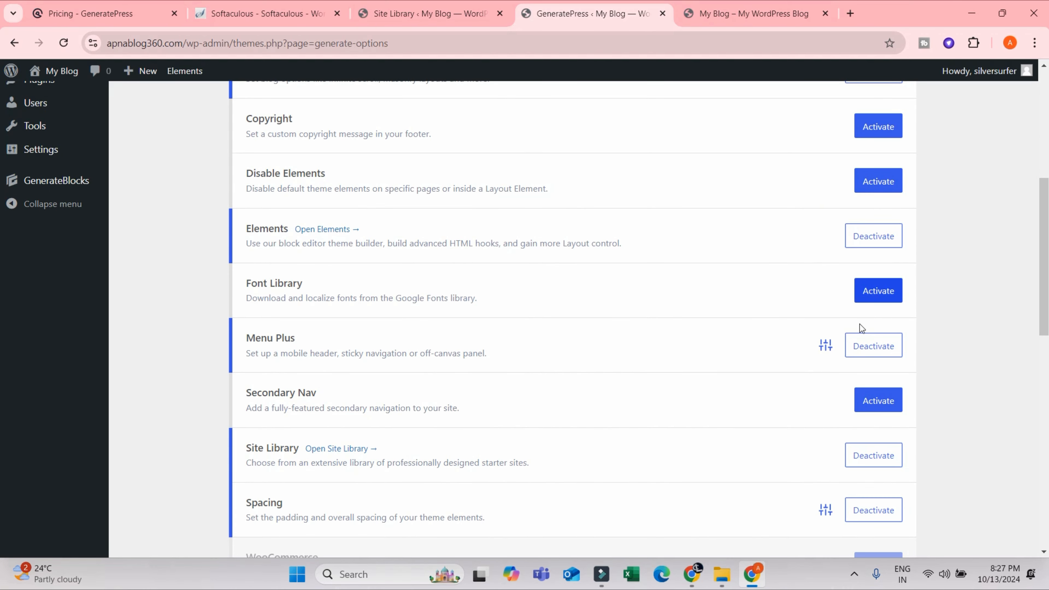
scroll(897, 366, "down", 3)
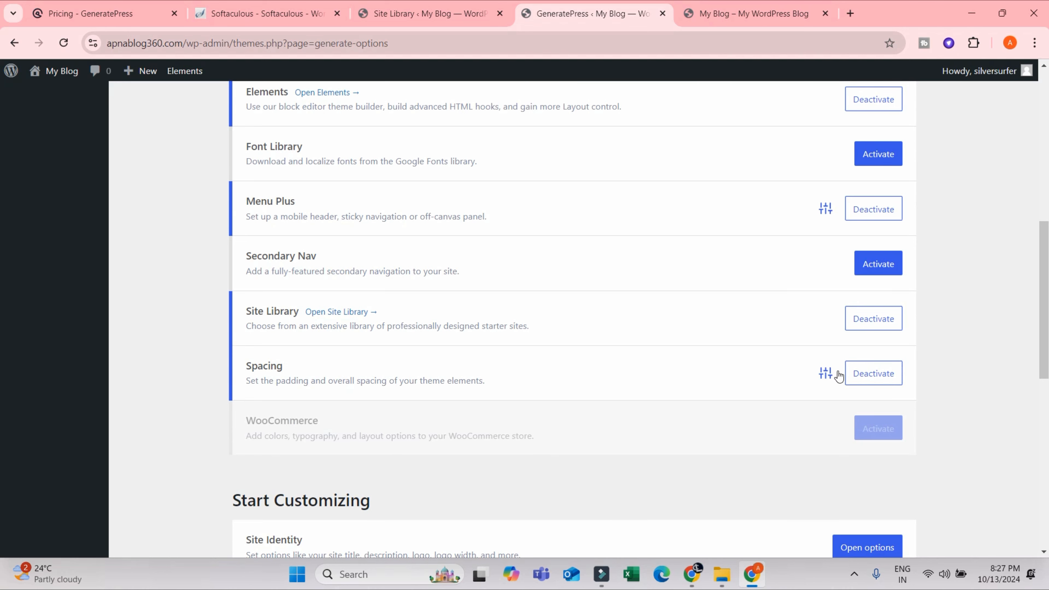
scroll(994, 325, "up", 2)
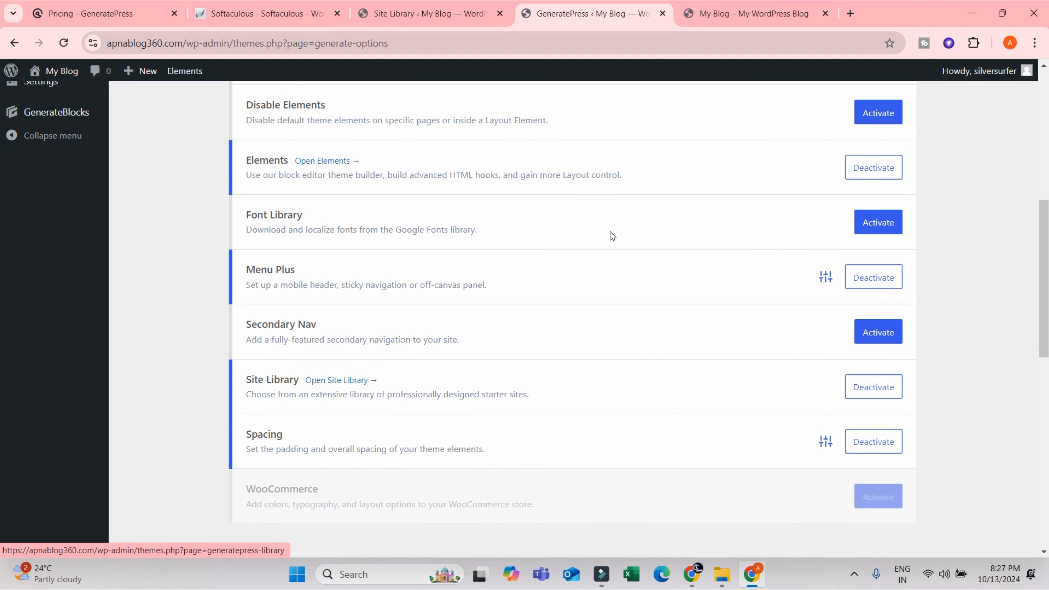
left_click(735, 16)
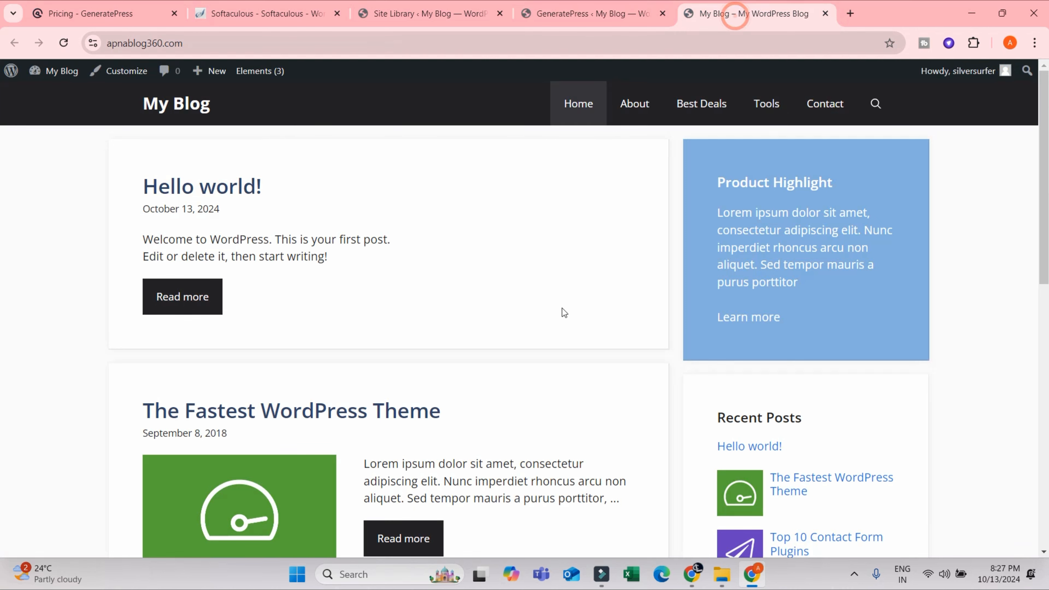
left_click(584, 12)
scroll(884, 179, "up", 5)
scroll(884, 179, "up", 3)
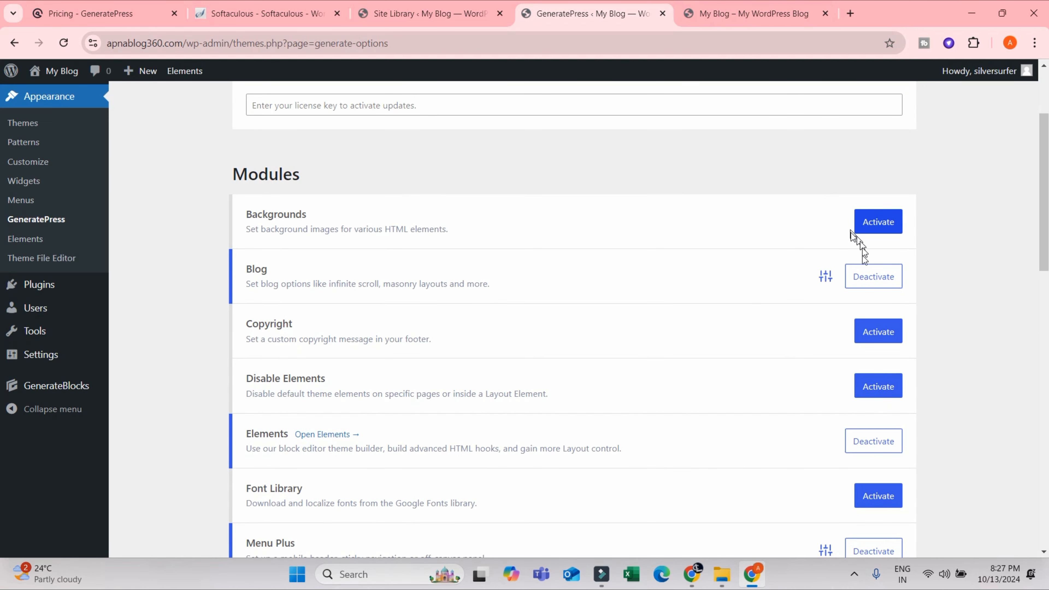
Check the copyright line in the blog's front-page footer and activate the Copyright module in the GeneratePress options
scroll(899, 271, "down", 2)
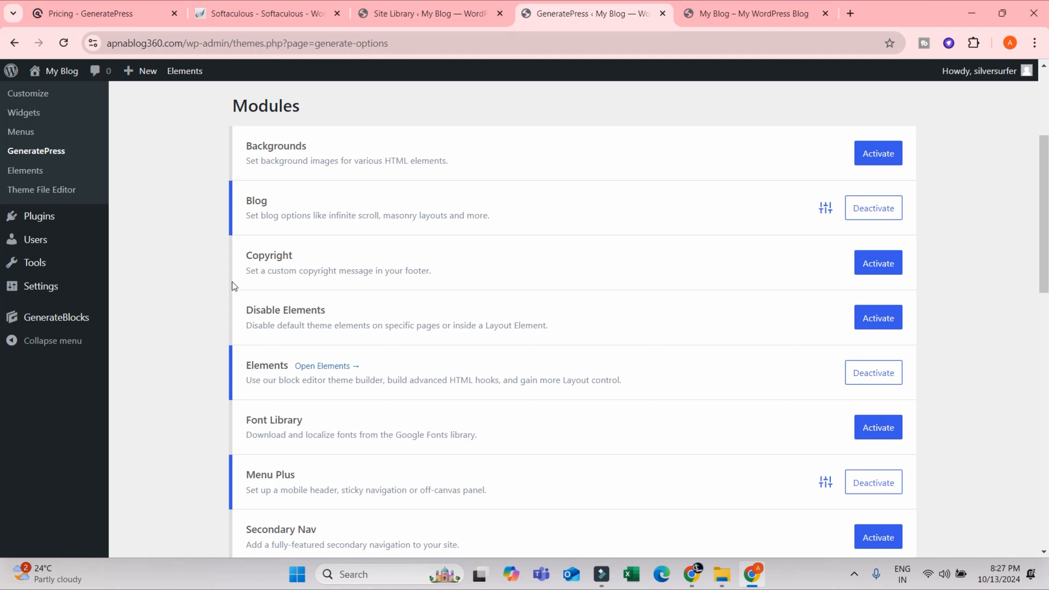
left_click_drag(249, 269, 438, 284)
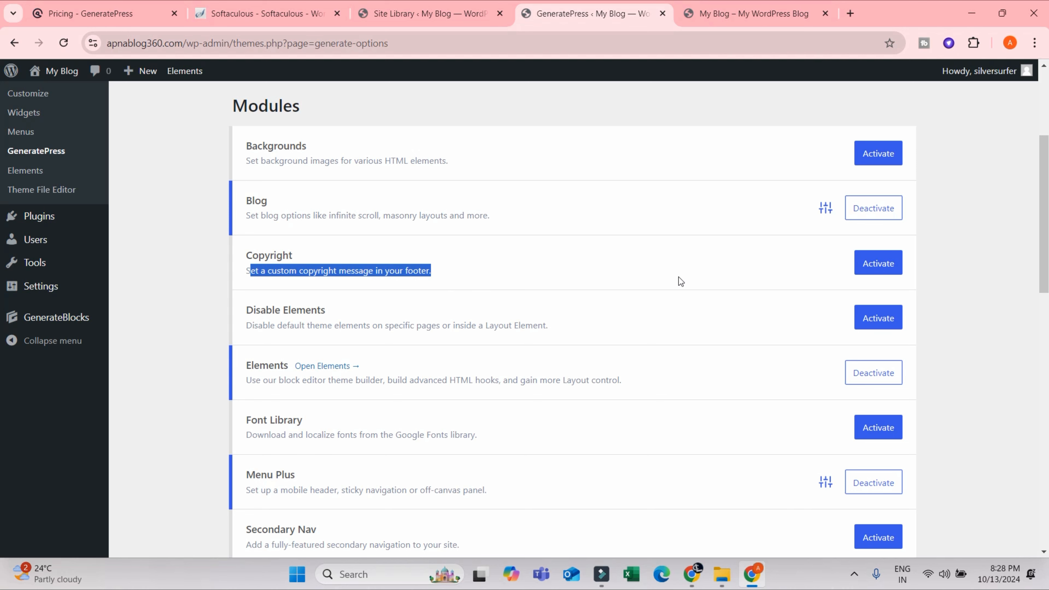
left_click(689, 5)
scroll(224, 504, "down", 15)
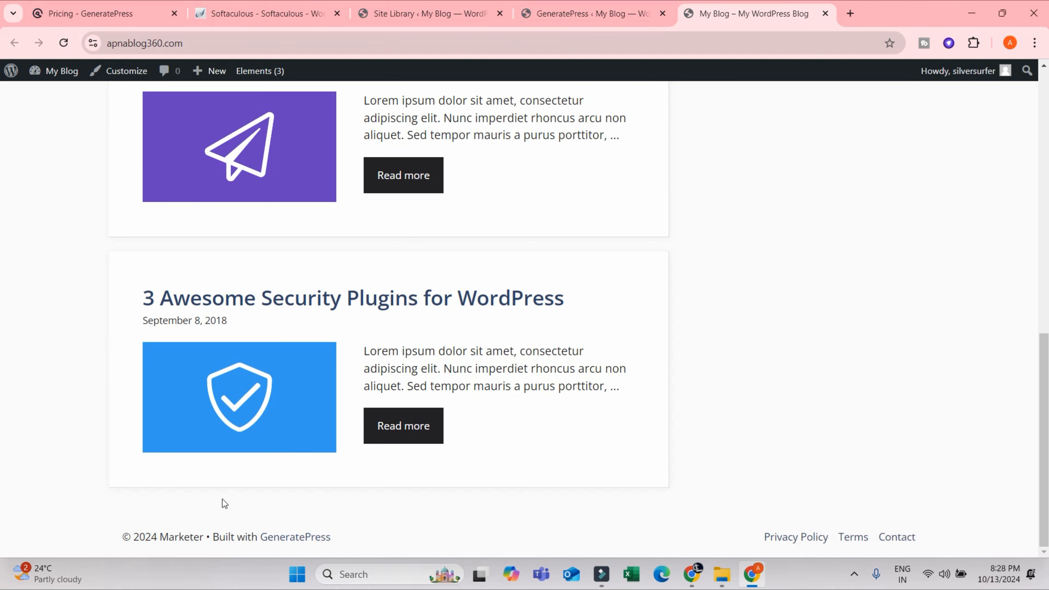
left_click_drag(133, 537, 254, 553)
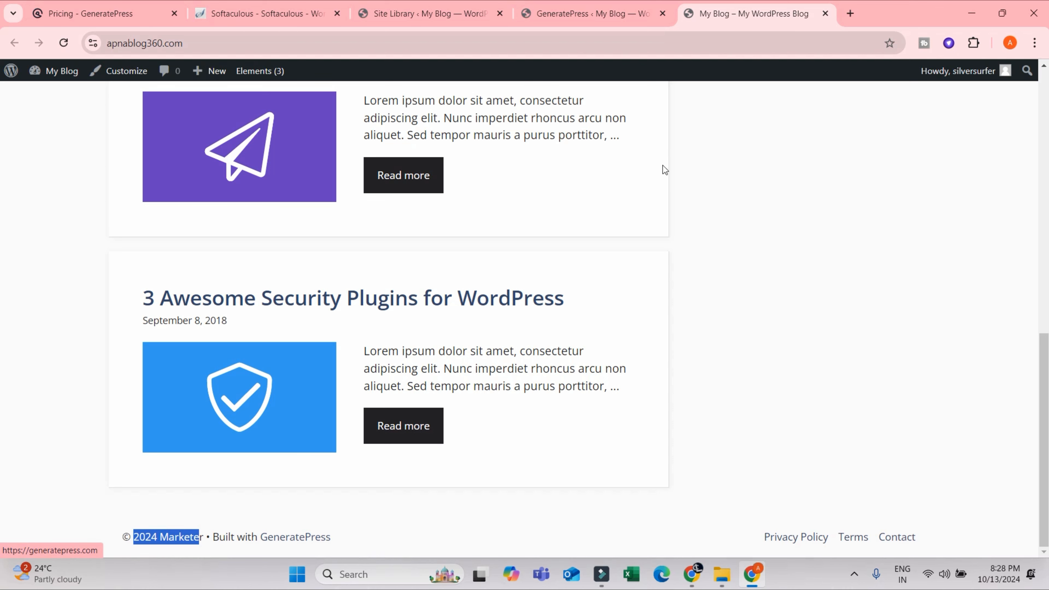
left_click(554, 19)
left_click(877, 262)
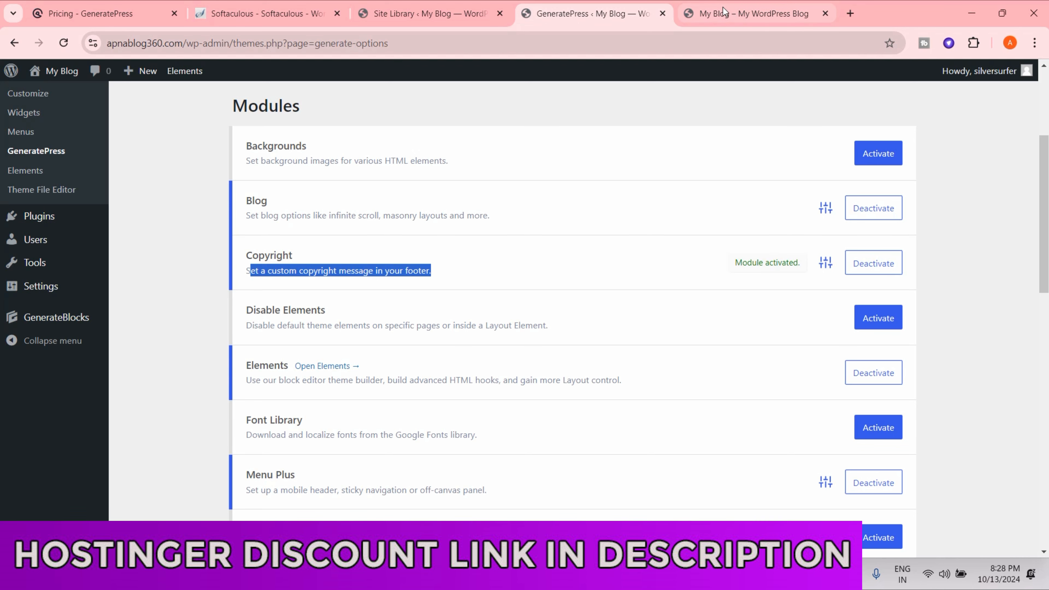
left_click(1014, 271)
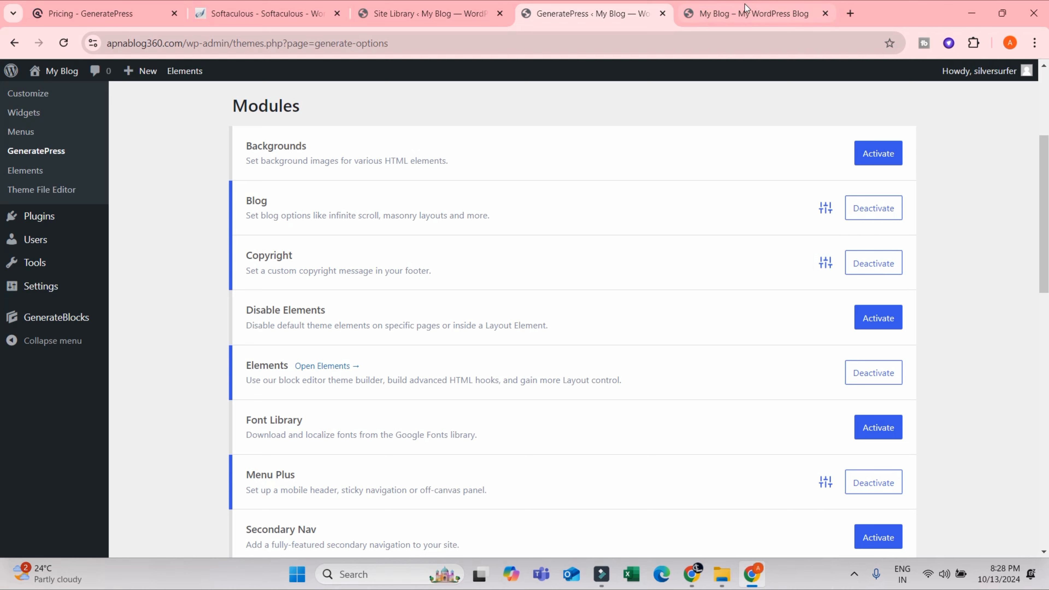
Open the theme Customizer to look through the blog preview, and return to the dashboard's Site Library page
scroll(464, 227, "up", 5)
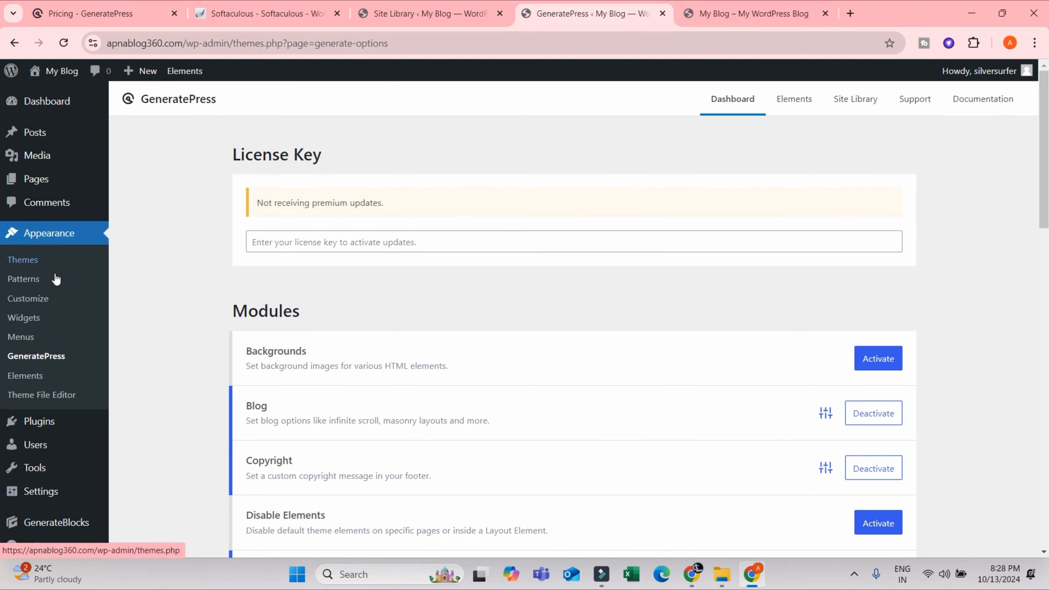
left_click(39, 302)
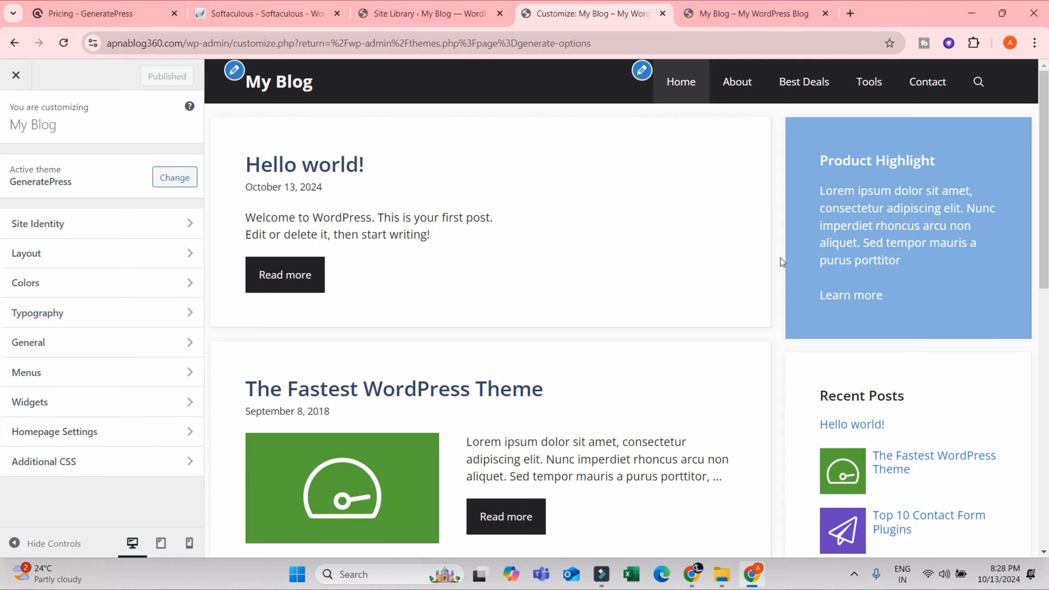
scroll(794, 261, "down", 5)
scroll(804, 269, "down", 4)
scroll(668, 253, "up", 9)
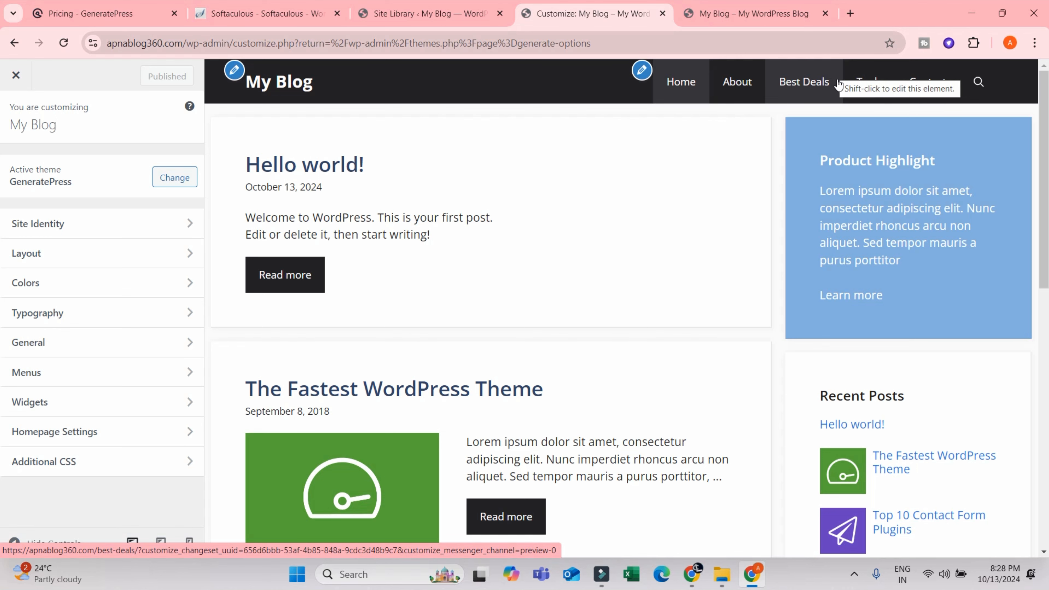
left_click(446, 13)
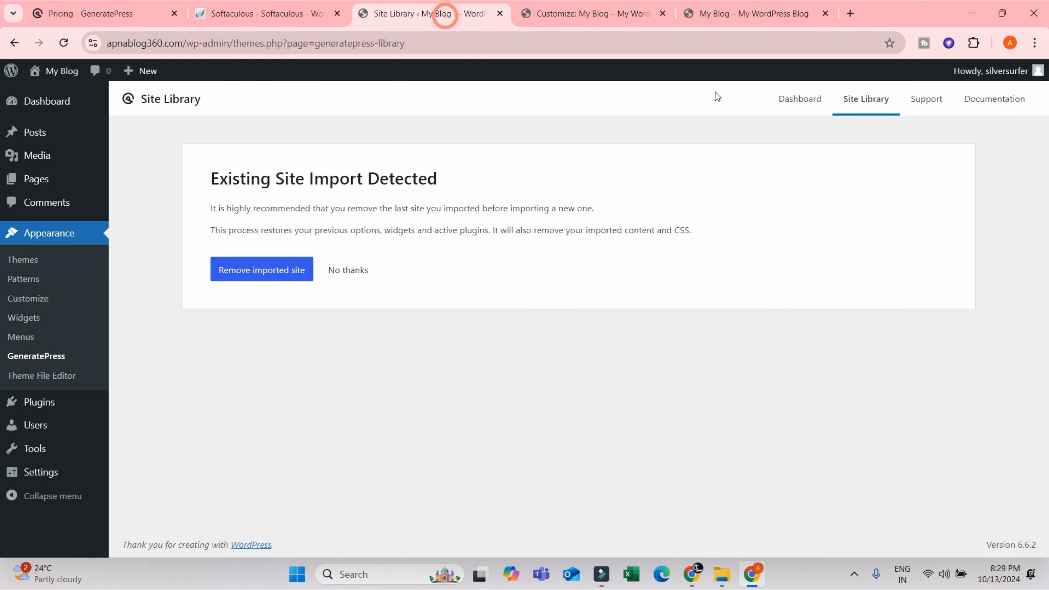
mouse_move(39, 393)
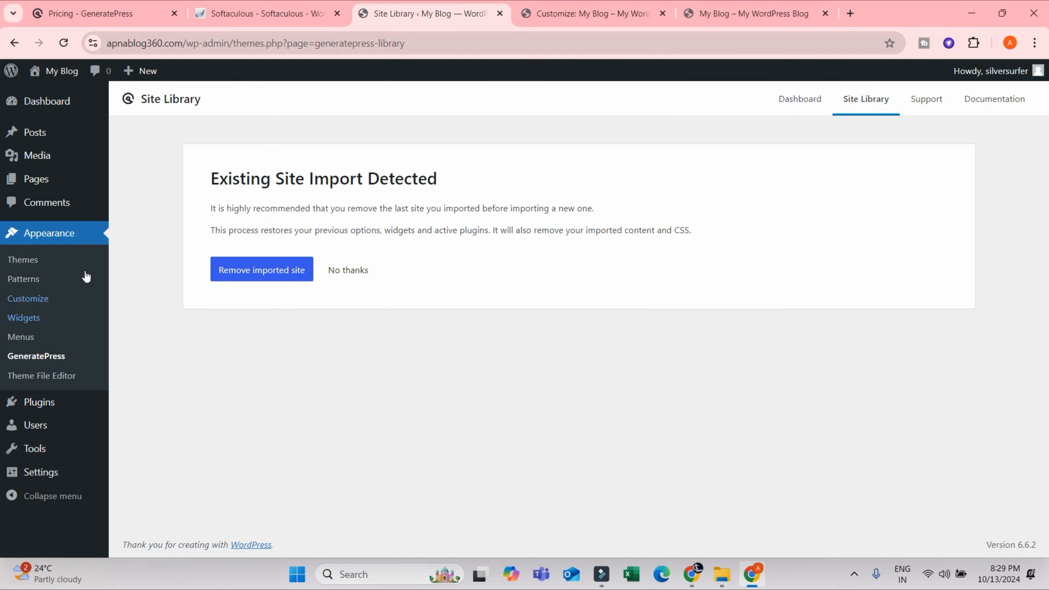
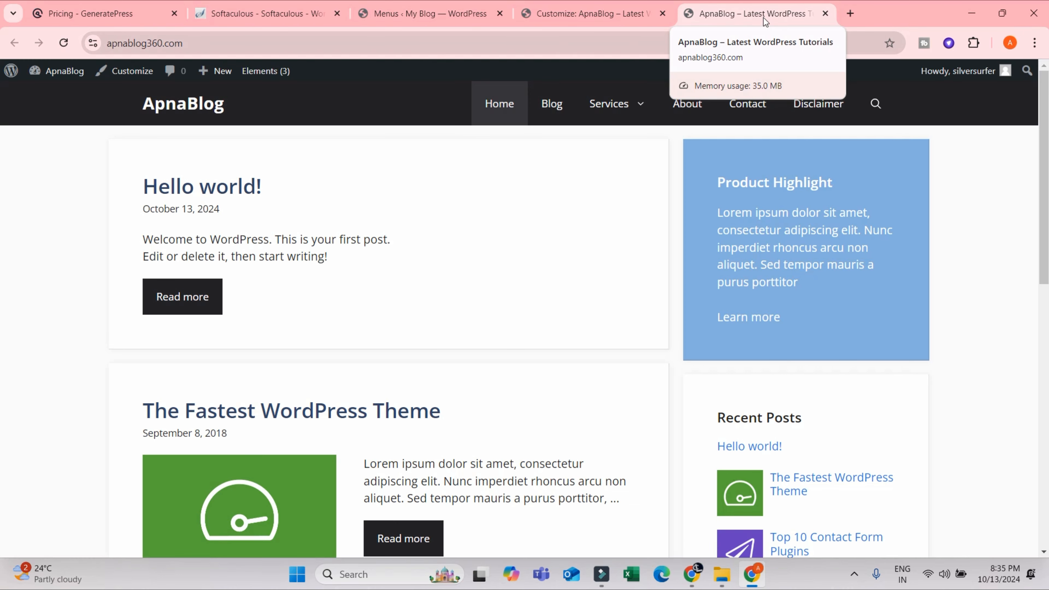
Test the tagline's visibility in the Customizer's Site Identity settings, leave the tagline hidden, and hide the site title
left_click(578, 13)
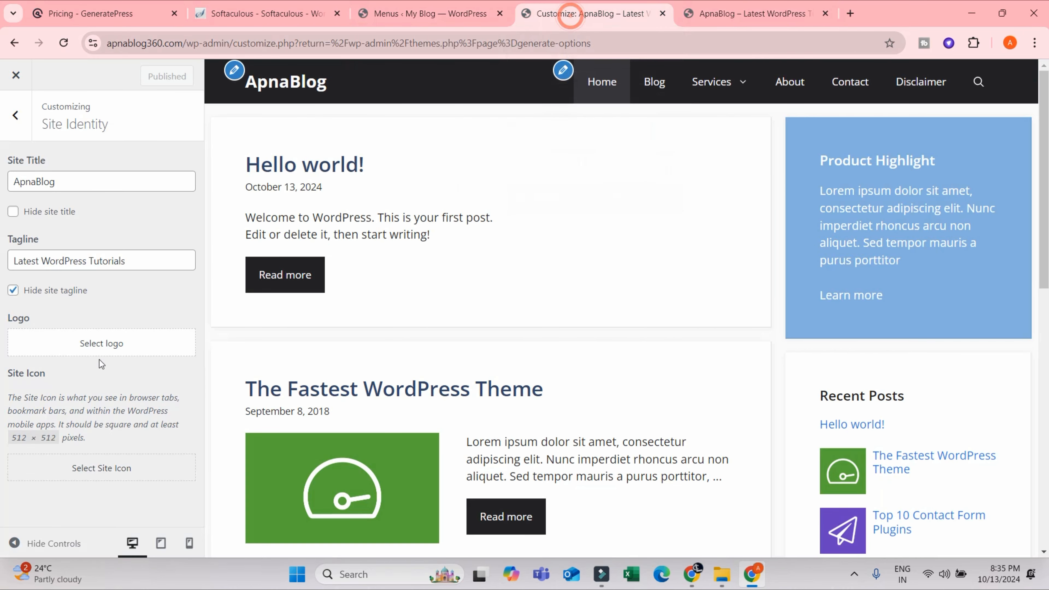
left_click(13, 292)
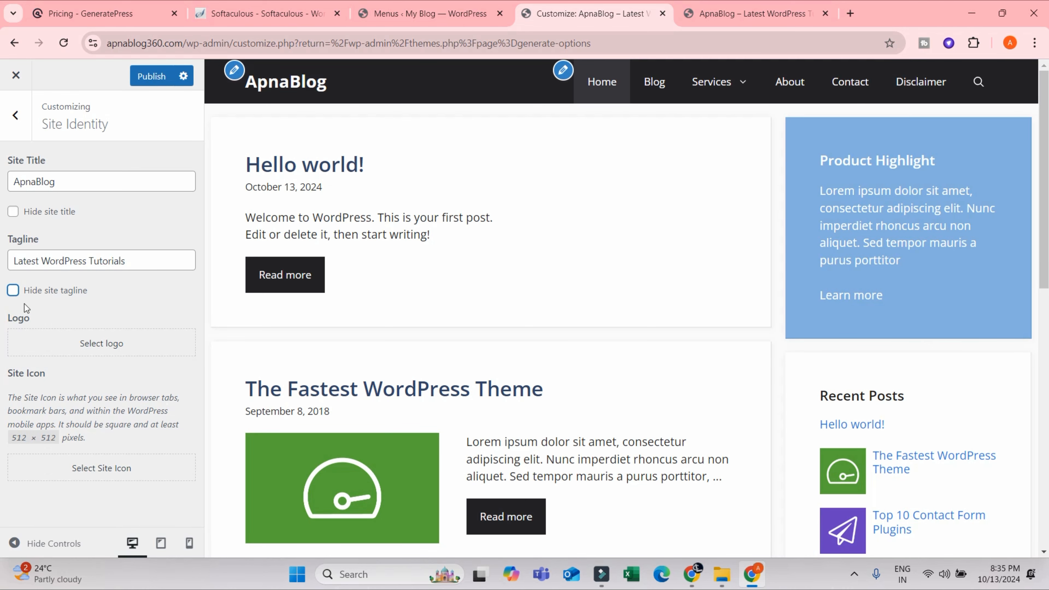
left_click(13, 292)
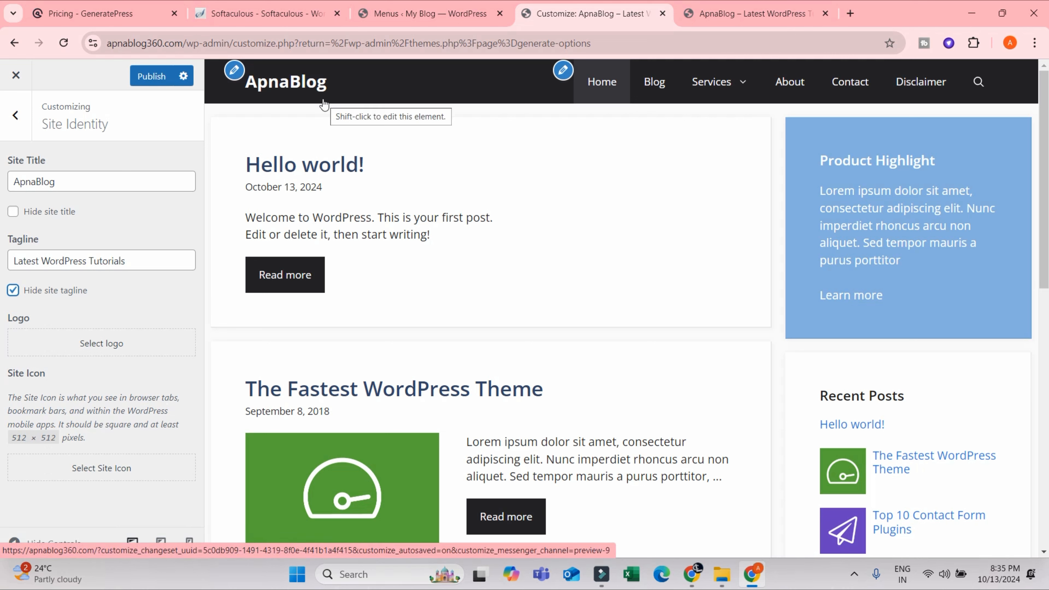
left_click(13, 213)
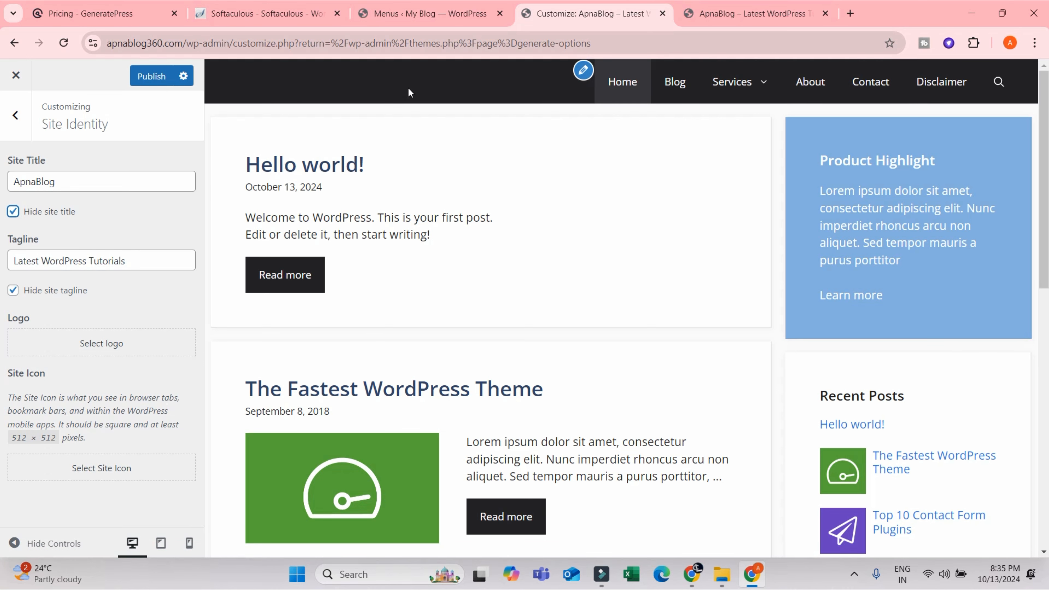
Set fastest.png from the media library as the site logo, skipping the crop
left_click(112, 344)
left_click(101, 258)
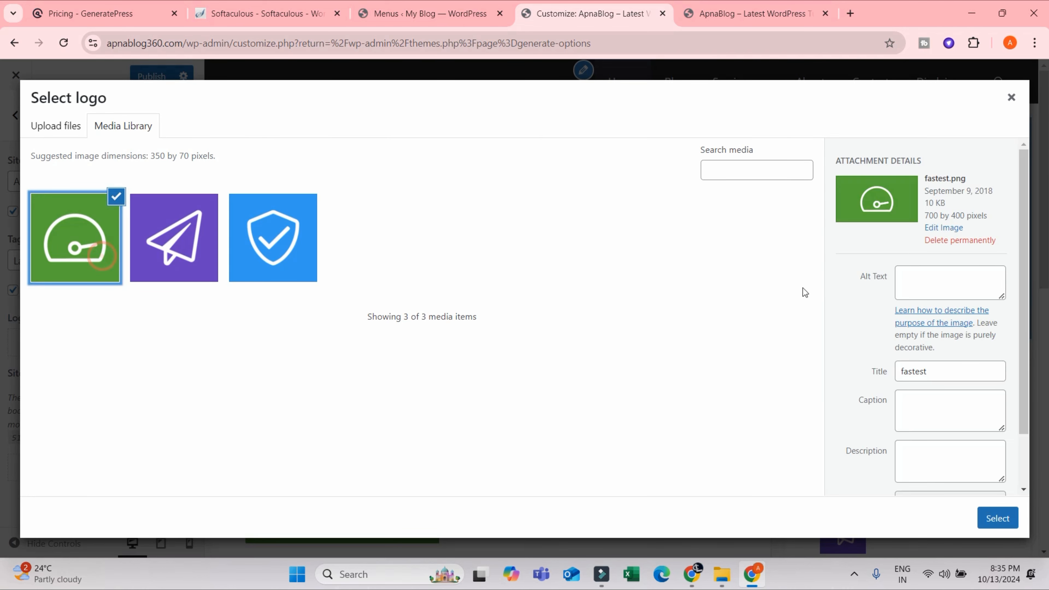
left_click(1002, 519)
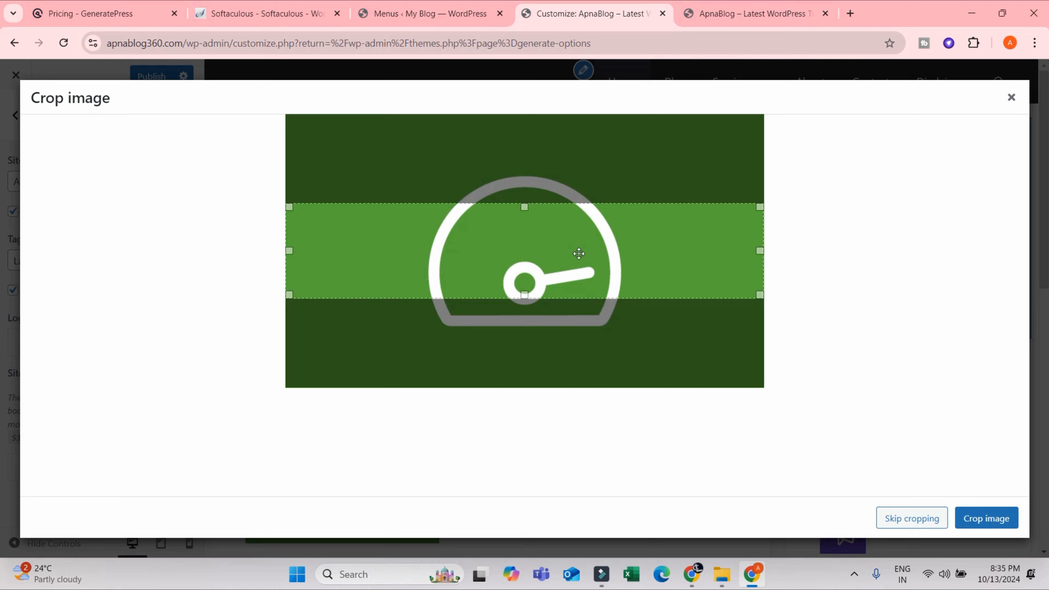
left_click_drag(573, 231, 576, 269)
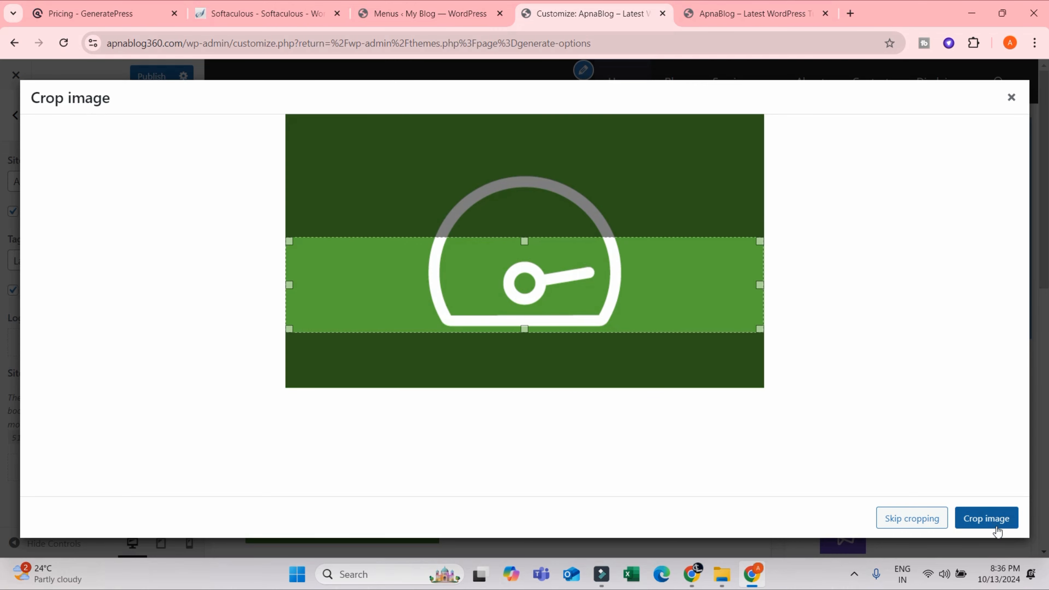
left_click(930, 520)
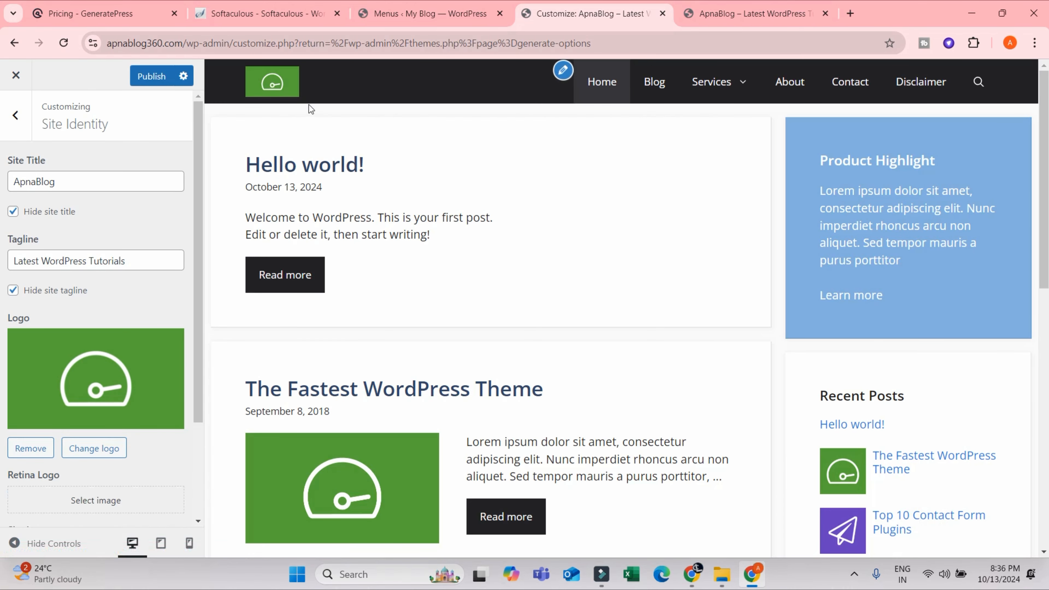
Publish the Site Identity changes and check the logo in the header of the blog's front page
left_click(159, 75)
left_click(737, 9)
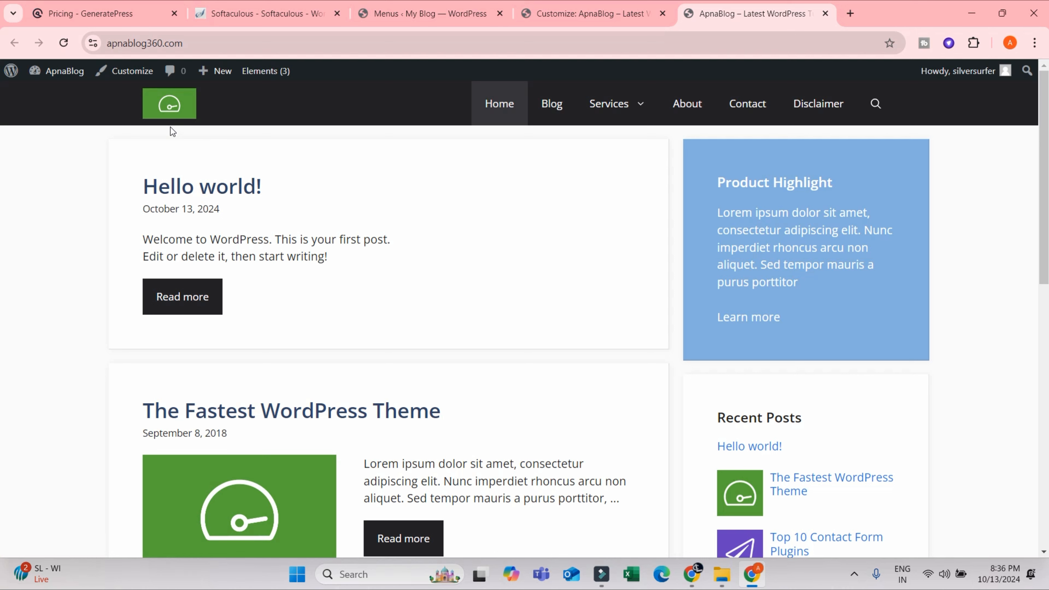
left_click(600, 11)
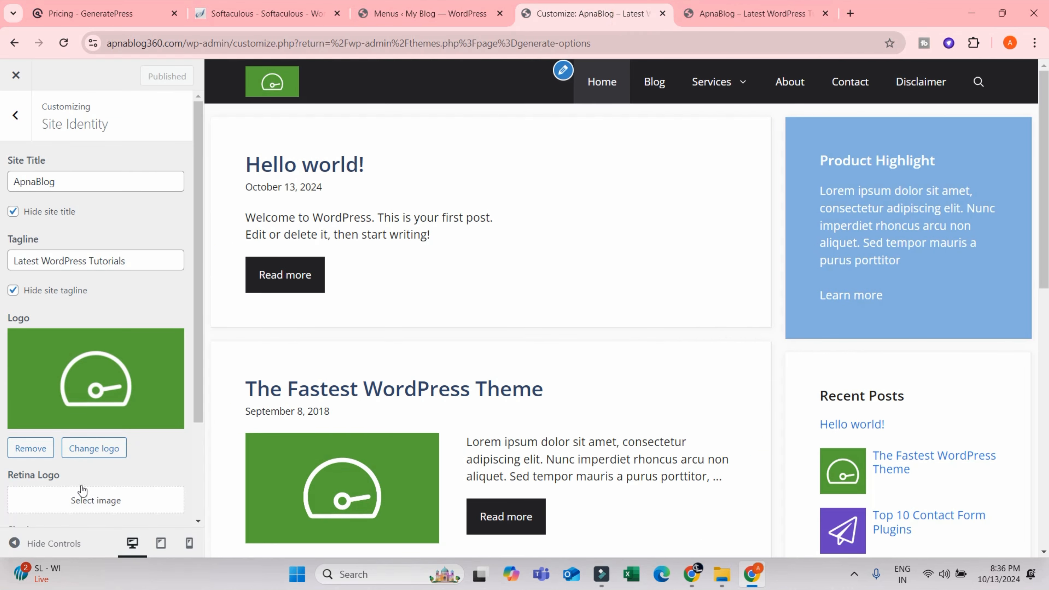
Remove the current site logo from the Customizer's Site Identity settings
scroll(27, 452, "down", 2)
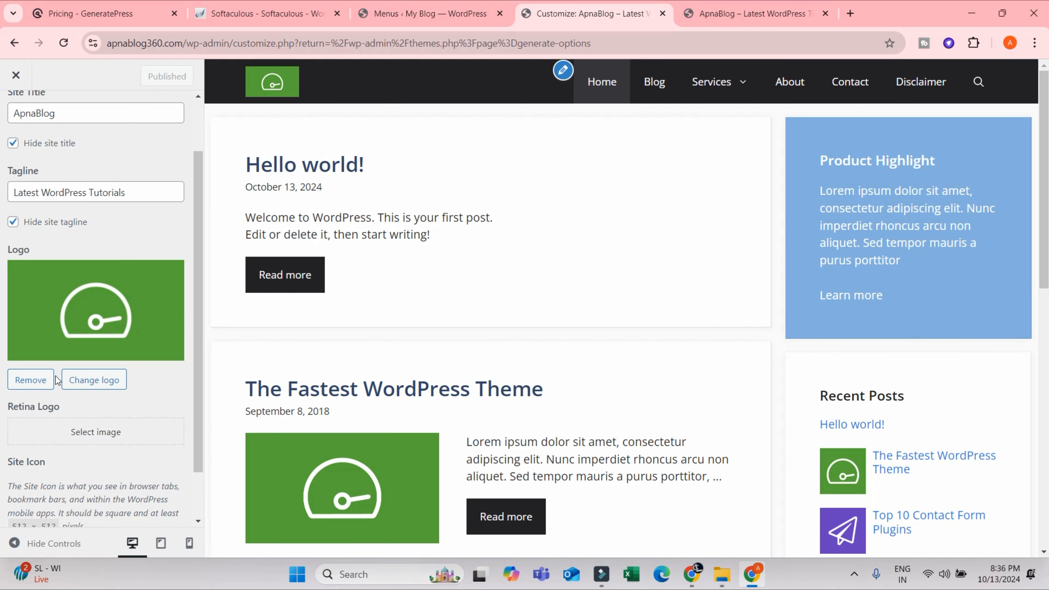
left_click(31, 380)
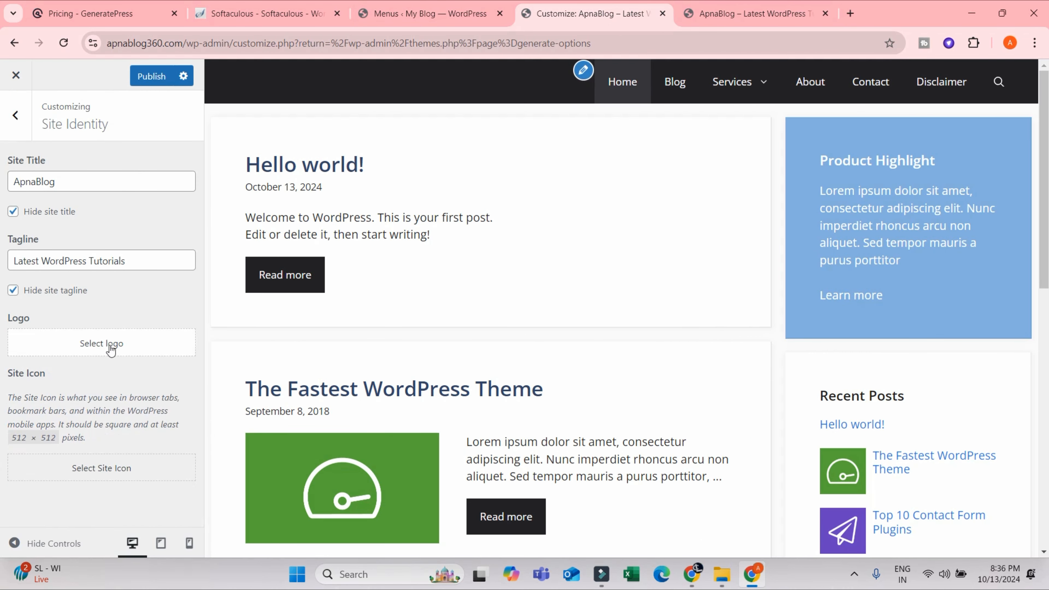
left_click(89, 337)
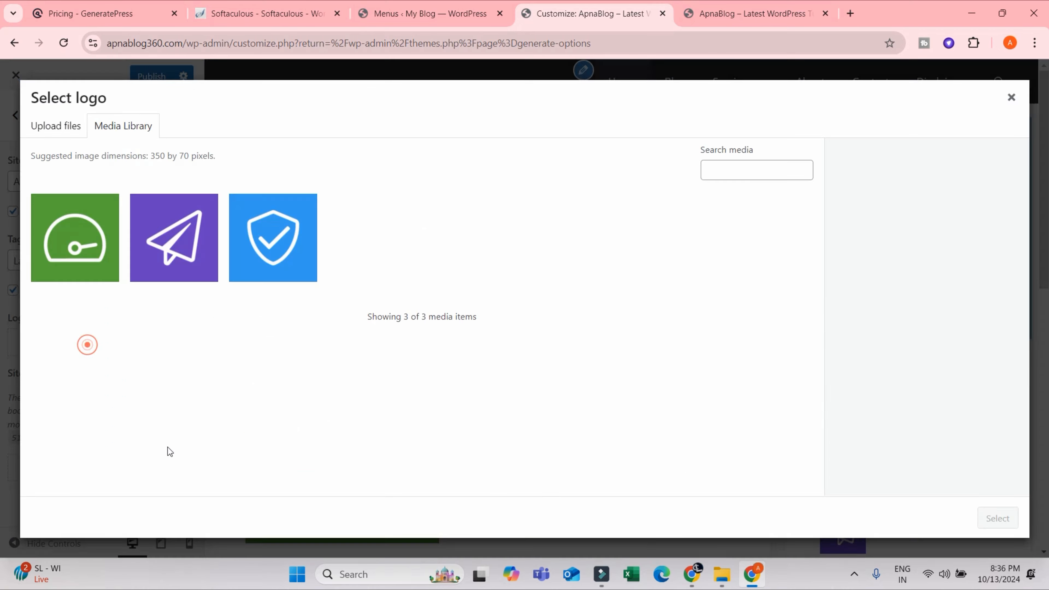
left_click(57, 130)
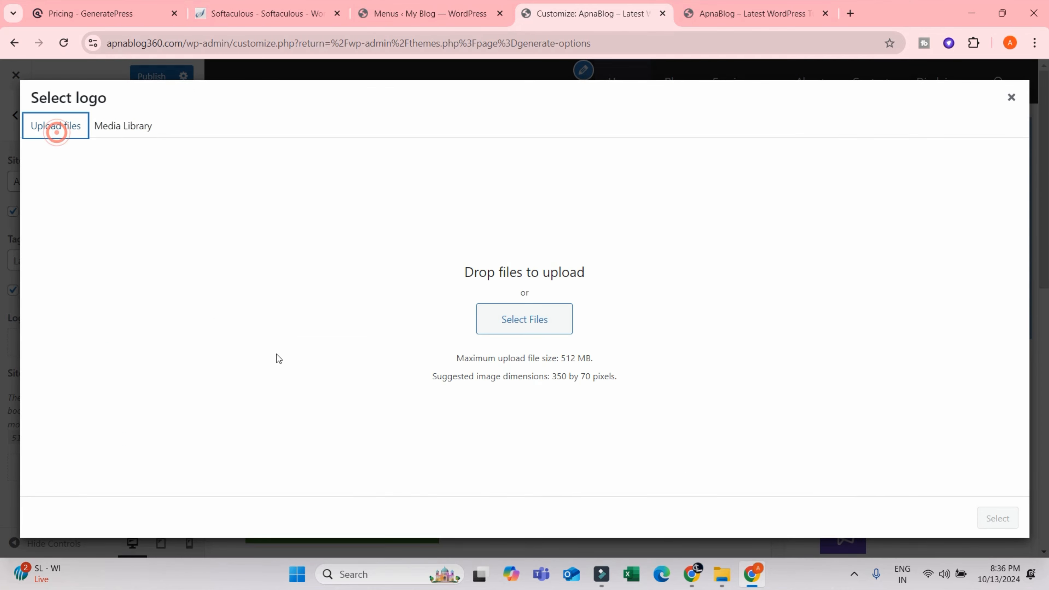
left_click(511, 333)
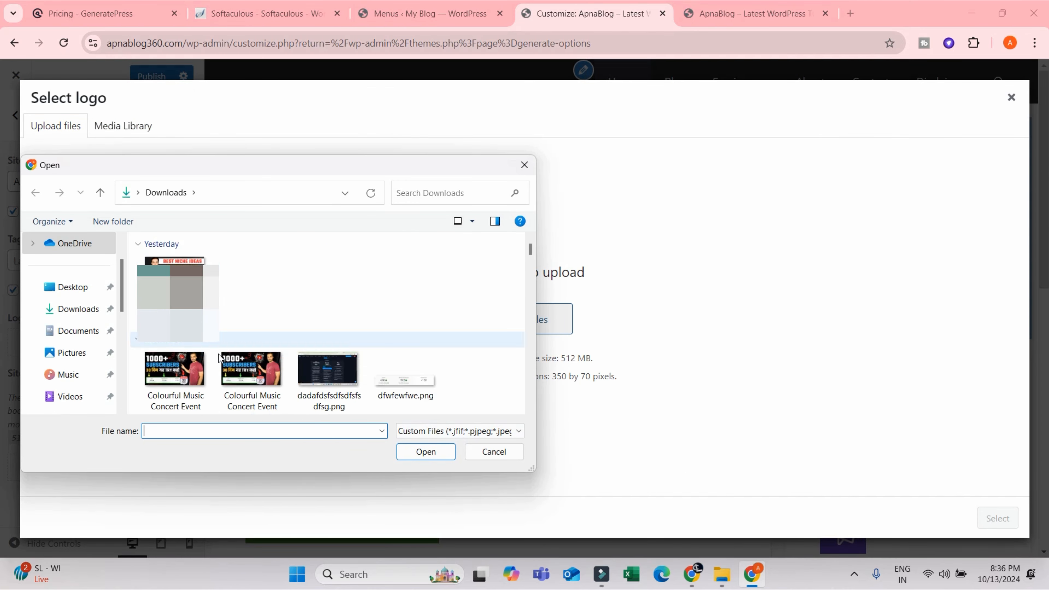
scroll(222, 311, "down", 5)
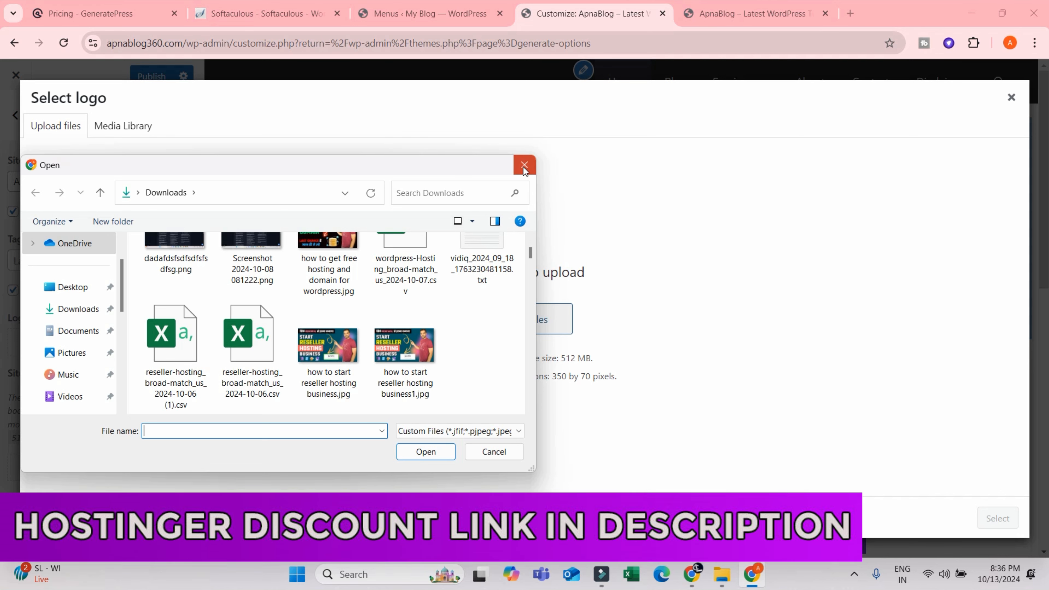
left_click(524, 166)
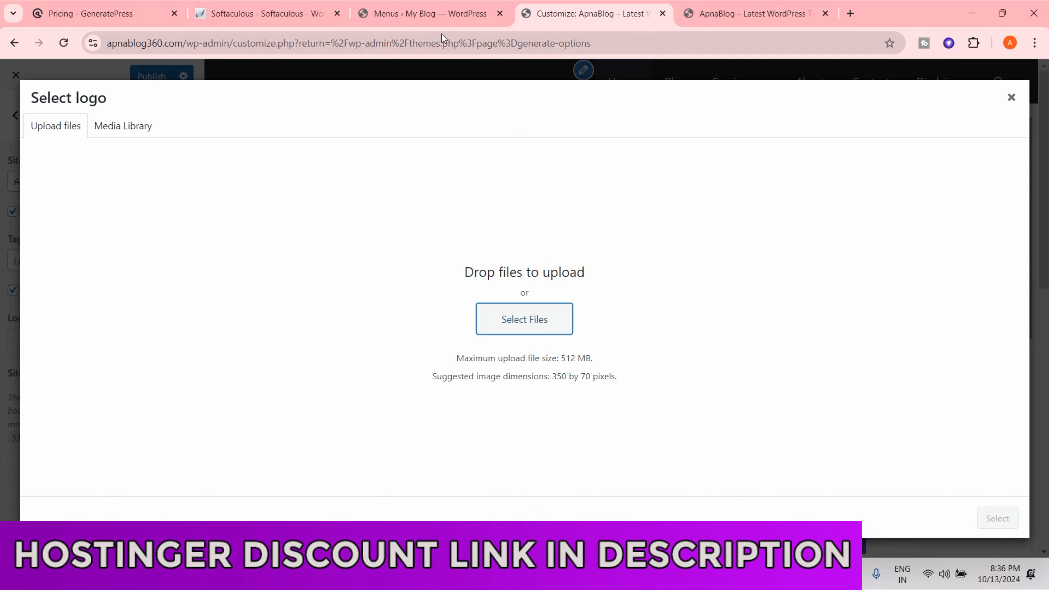
left_click(1012, 97)
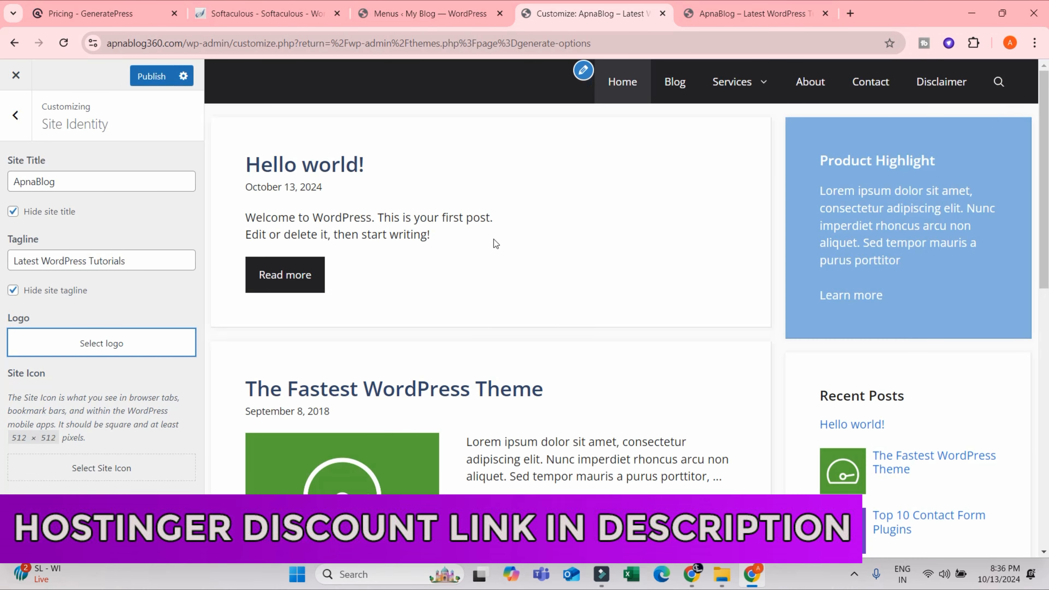
View the blog's front page, and open the Container section of the Customizer's Layout settings
left_click(751, 13)
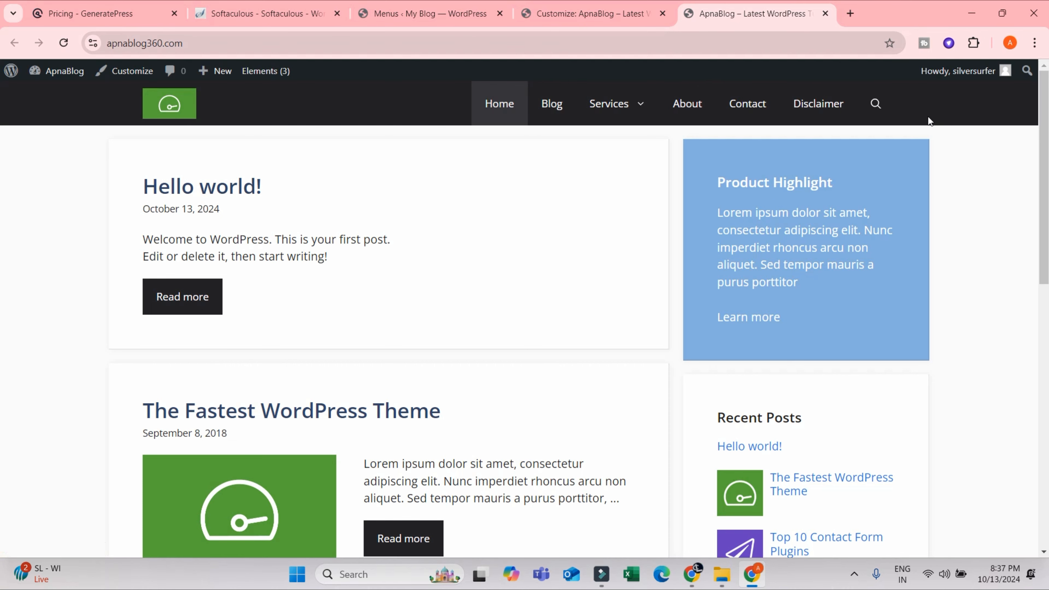
left_click(643, 23)
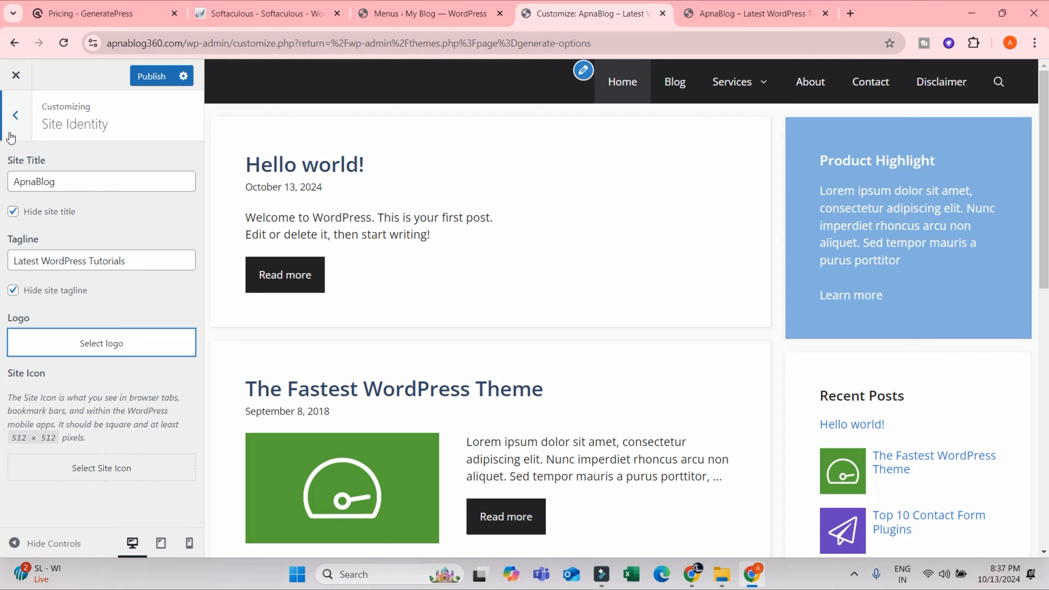
left_click(16, 124)
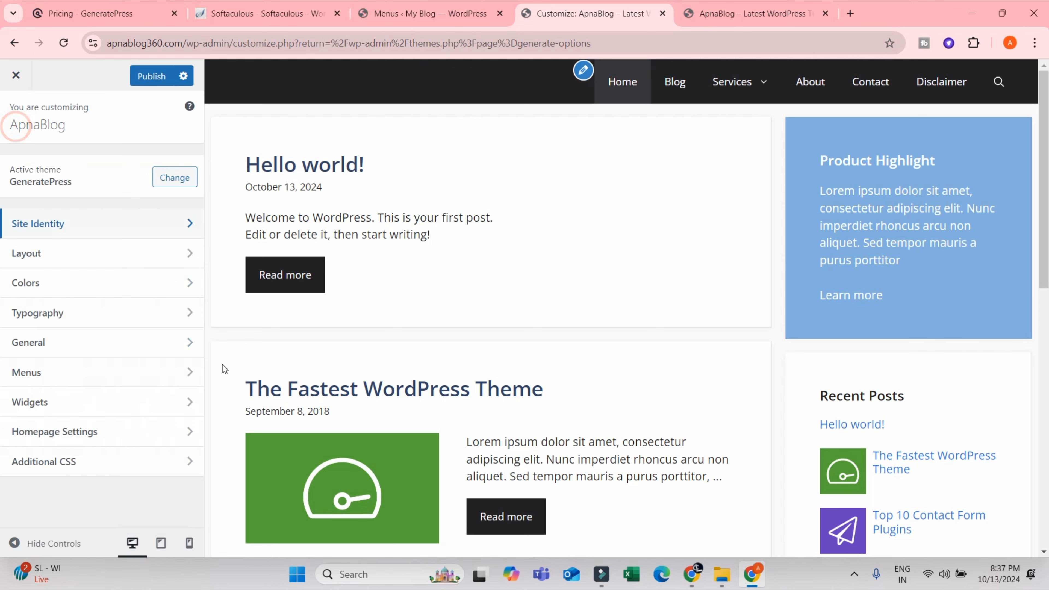
left_click(95, 265)
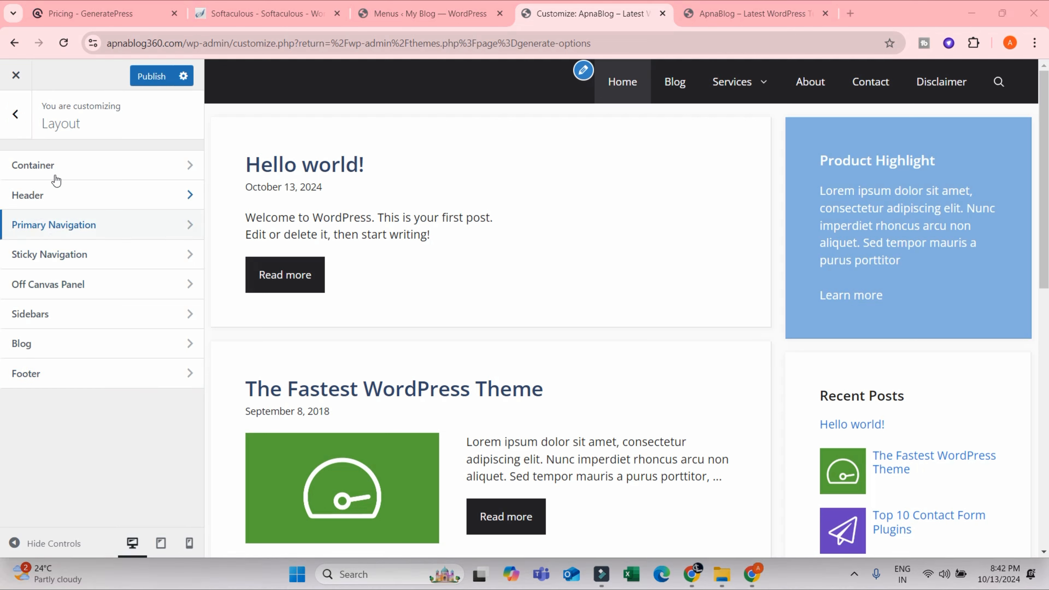
left_click(69, 166)
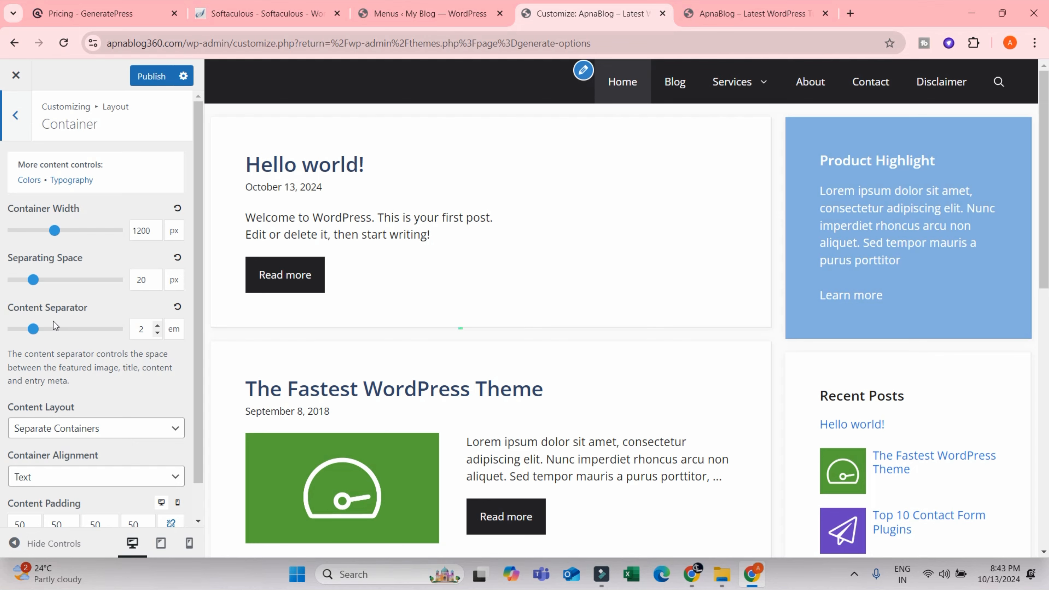
Preview the blog in tablet and mobile sizes, look through the mobile layout, and return to the desktop preview
left_click(161, 543)
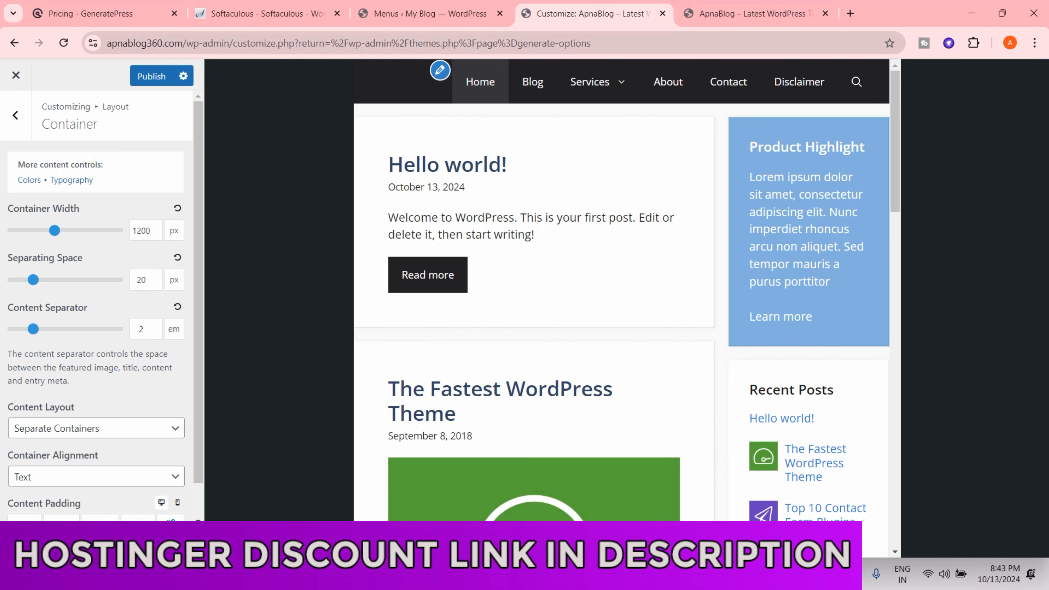
left_click(134, 543)
left_click(161, 543)
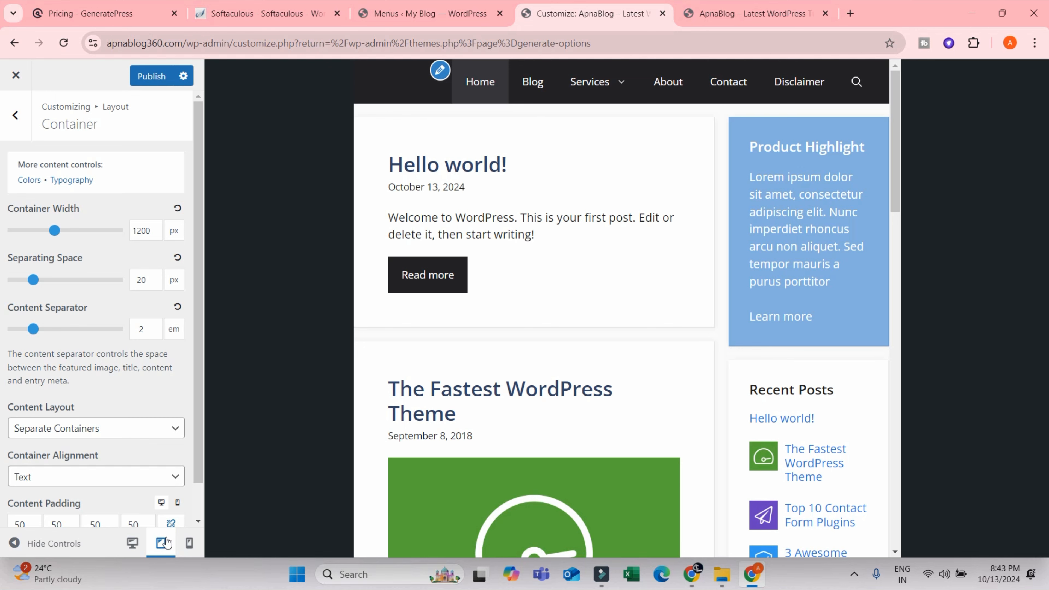
left_click(189, 544)
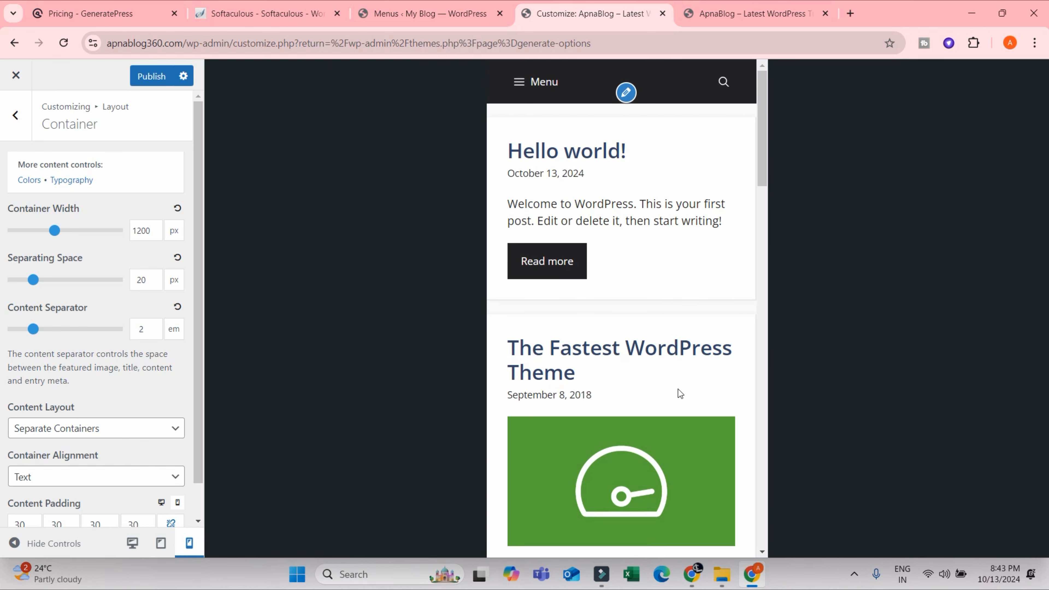
scroll(698, 320, "down", 3)
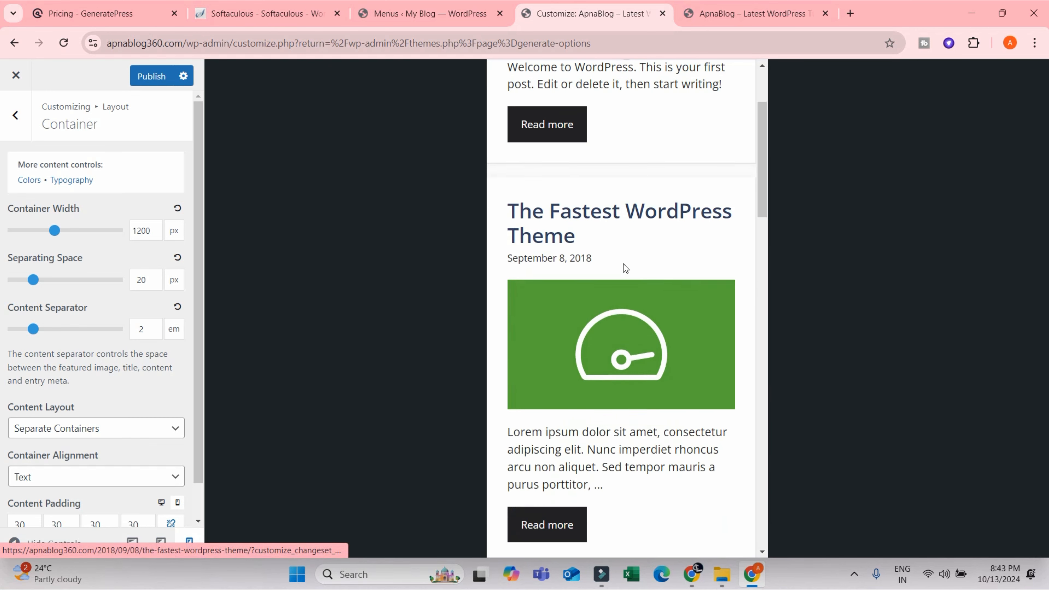
scroll(626, 269, "down", 15)
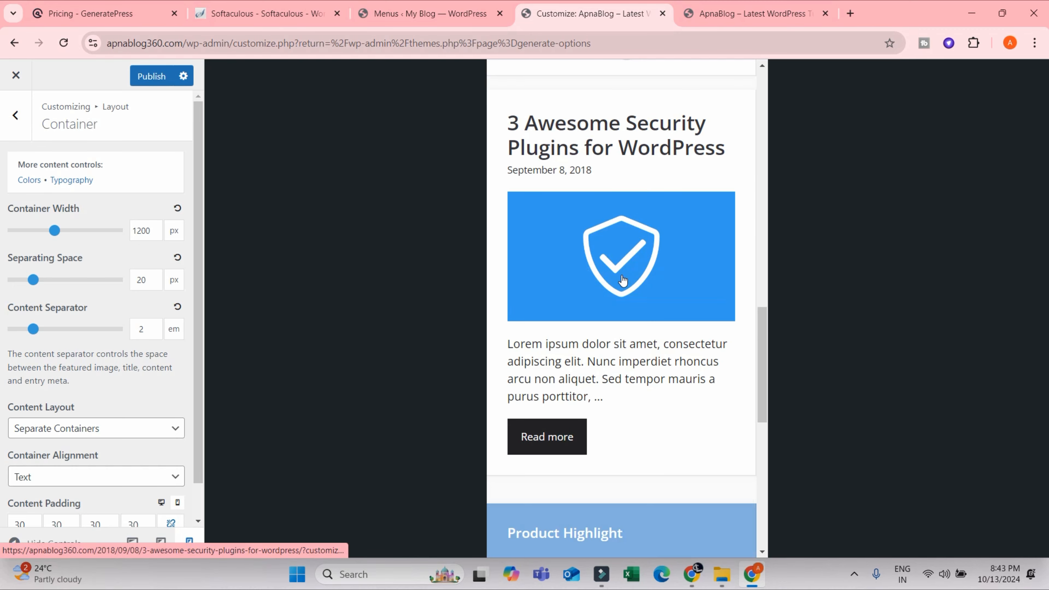
scroll(624, 281, "down", 12)
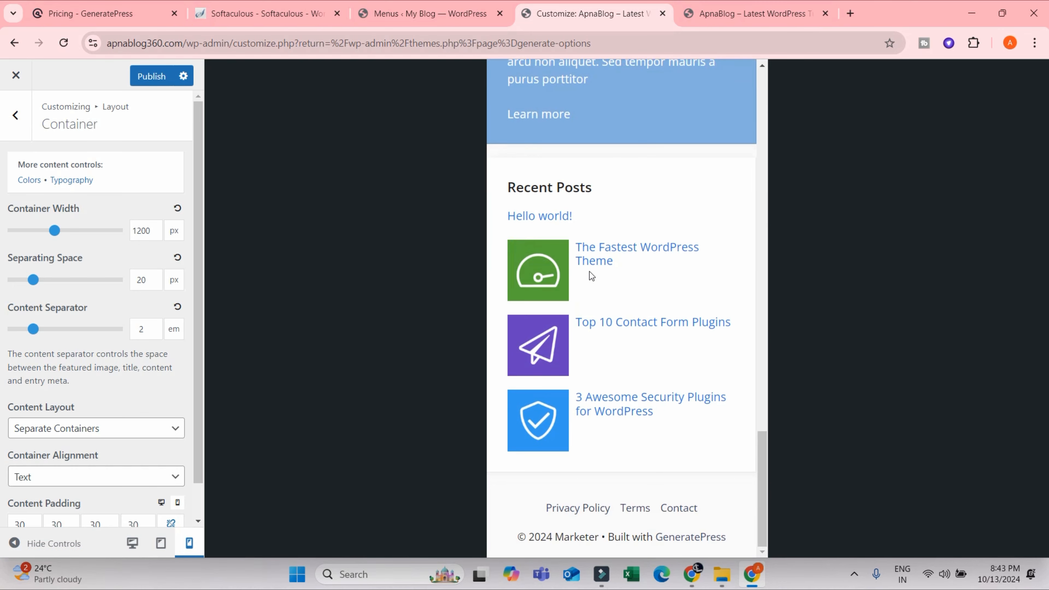
scroll(589, 272, "up", 10)
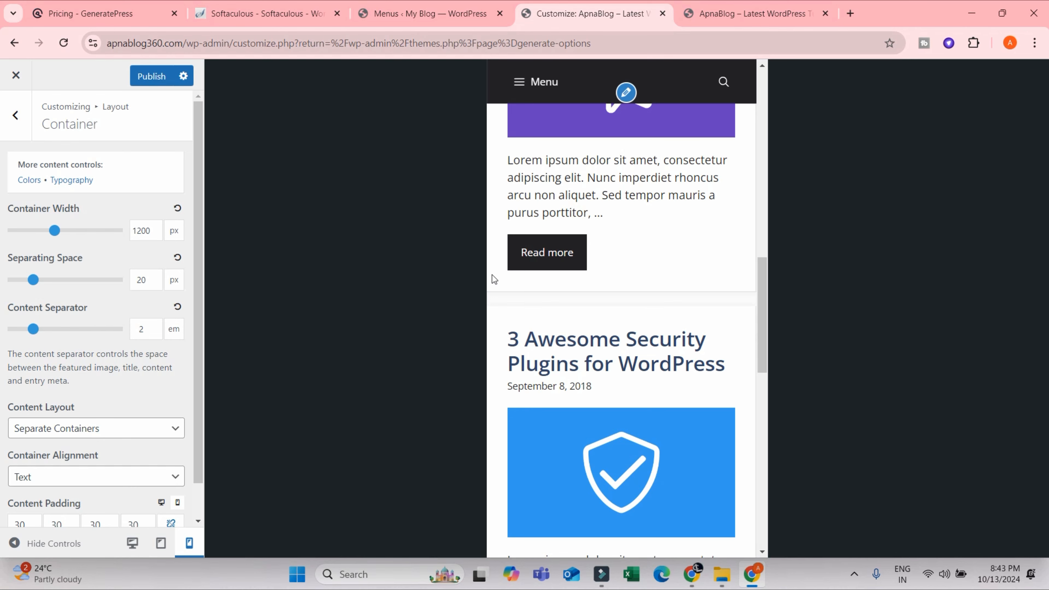
scroll(495, 279, "up", 3)
left_click(132, 543)
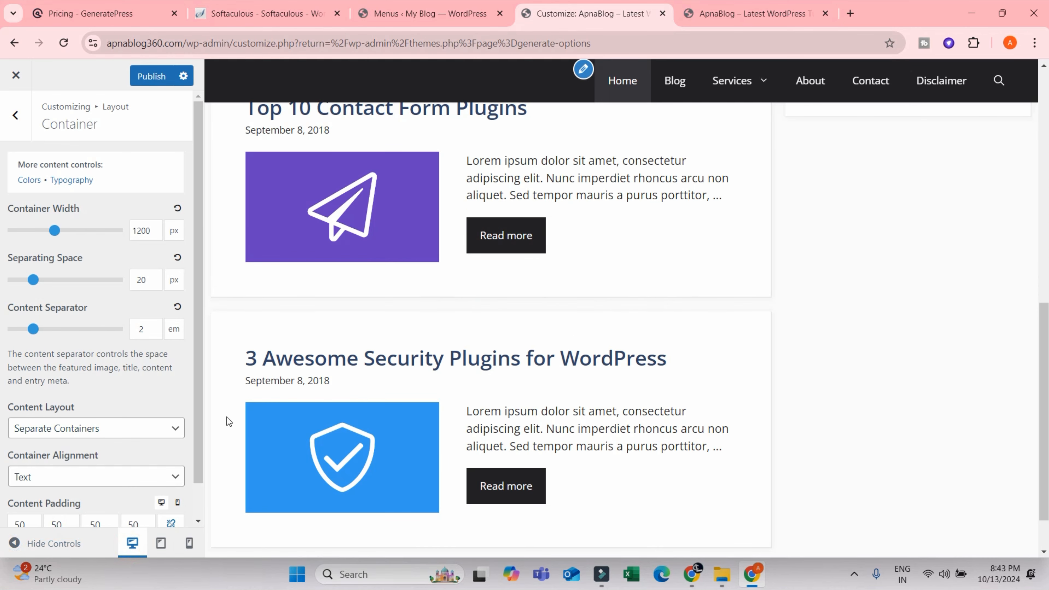
scroll(525, 328, "up", 10)
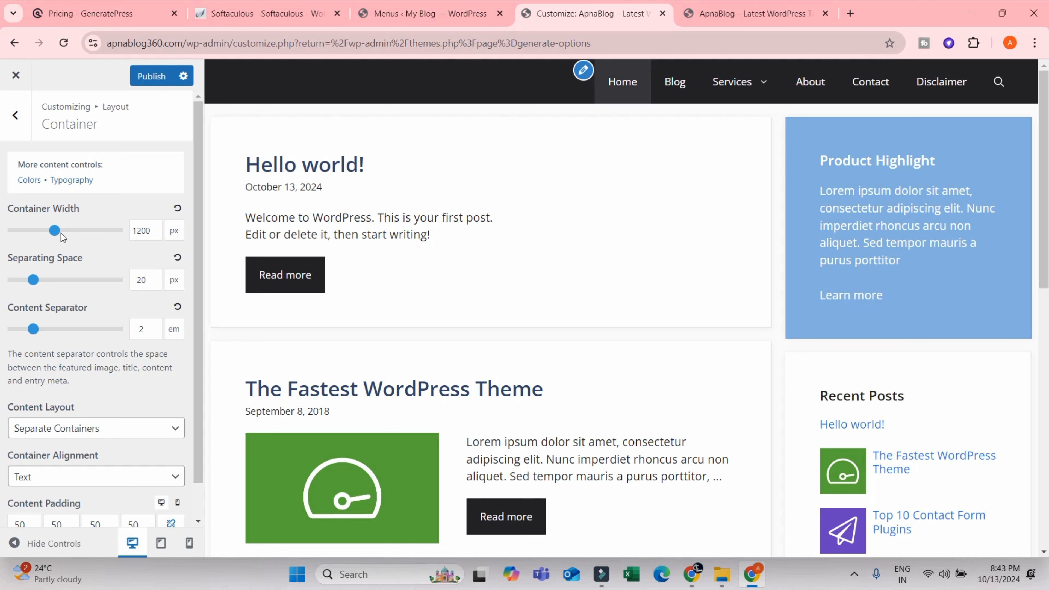
Try a container width of 700 px, set it to 2000 px and publish the change
left_click_drag(55, 232, 2, 236)
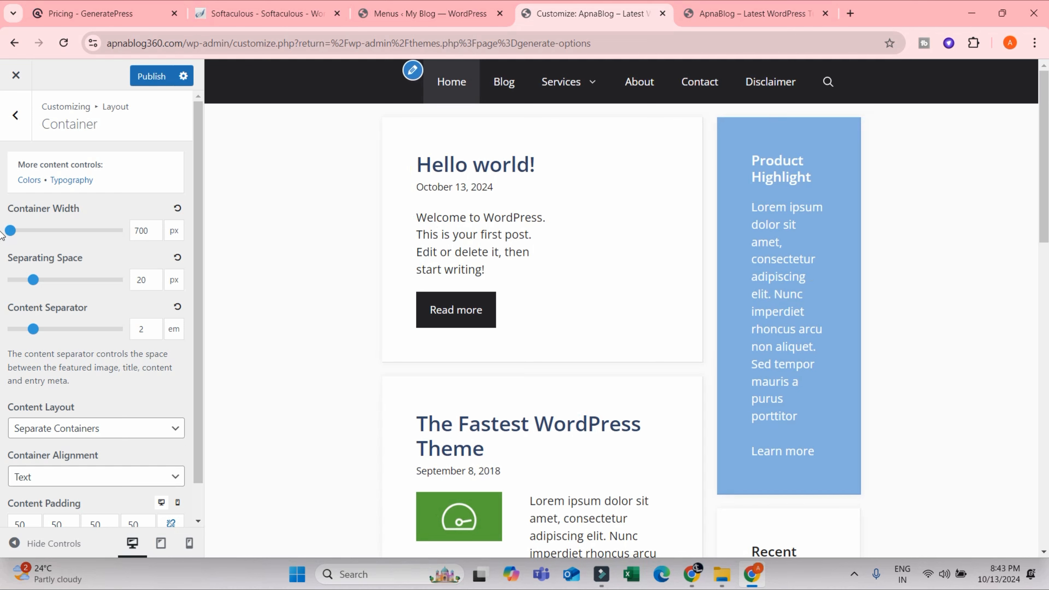
left_click_drag(2, 233, 141, 243)
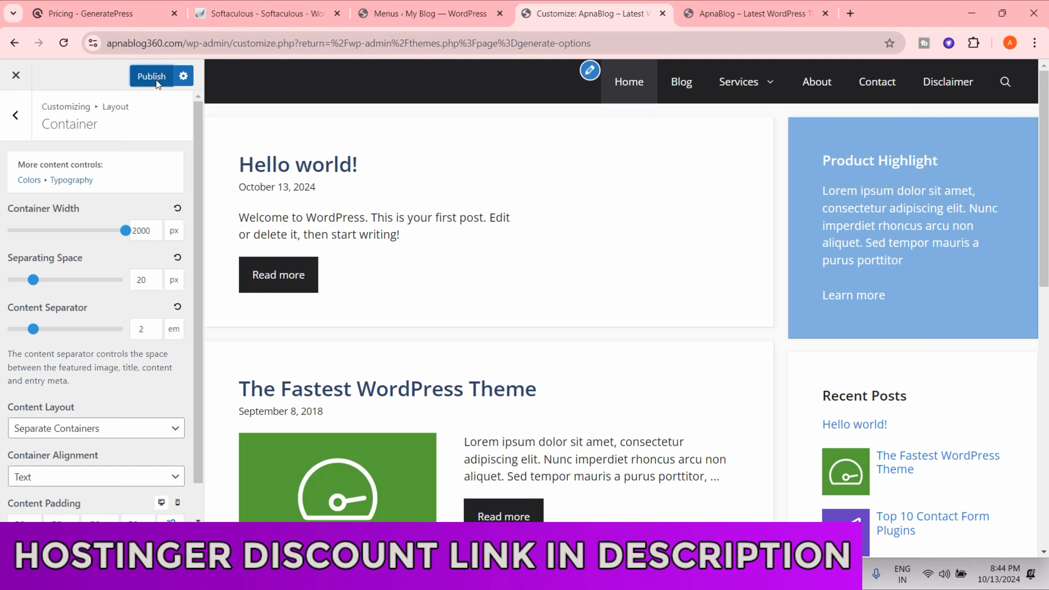
left_click(156, 77)
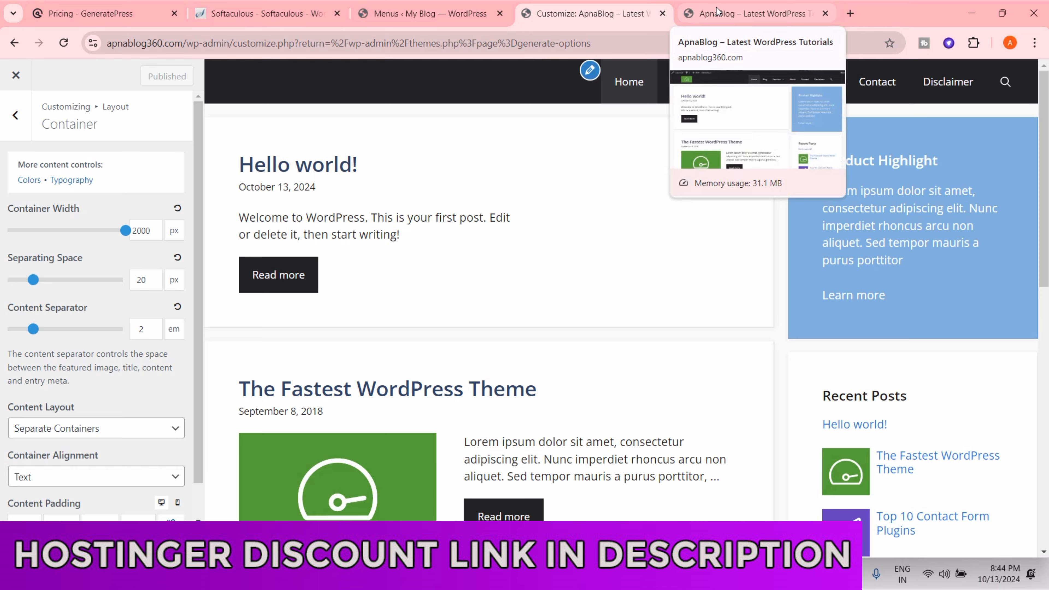
Look through the blog's front page to check the effect of the 2000 px container width
left_click(717, 12)
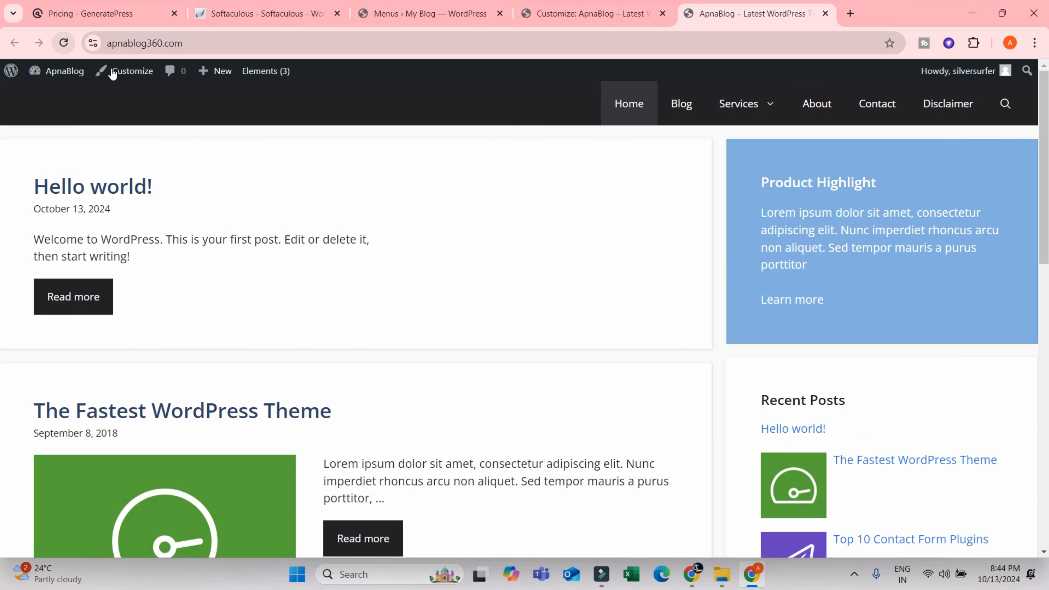
scroll(109, 308, "down", 8)
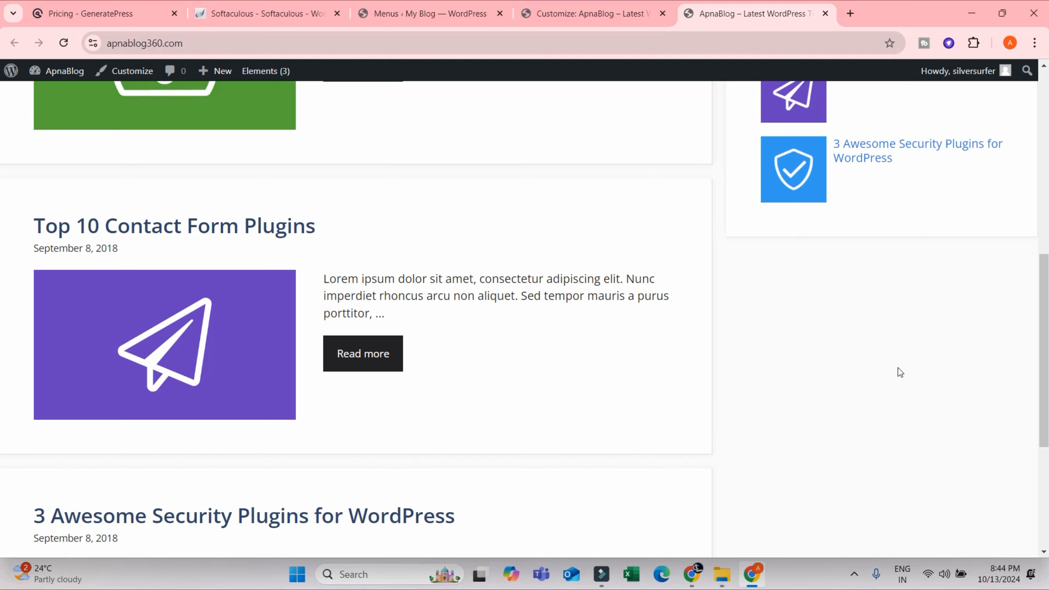
scroll(876, 363, "up", 5)
scroll(860, 340, "up", 5)
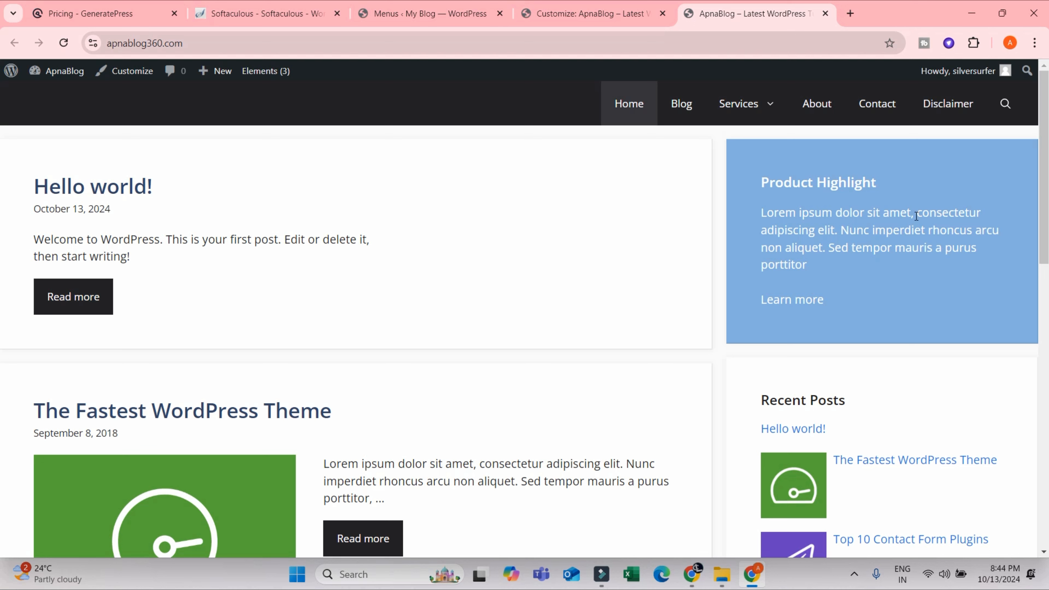
Set the container width back to 1200 px in the Customizer, and reload the front page to check it
left_click(559, 11)
left_click(756, 14)
left_click(63, 43)
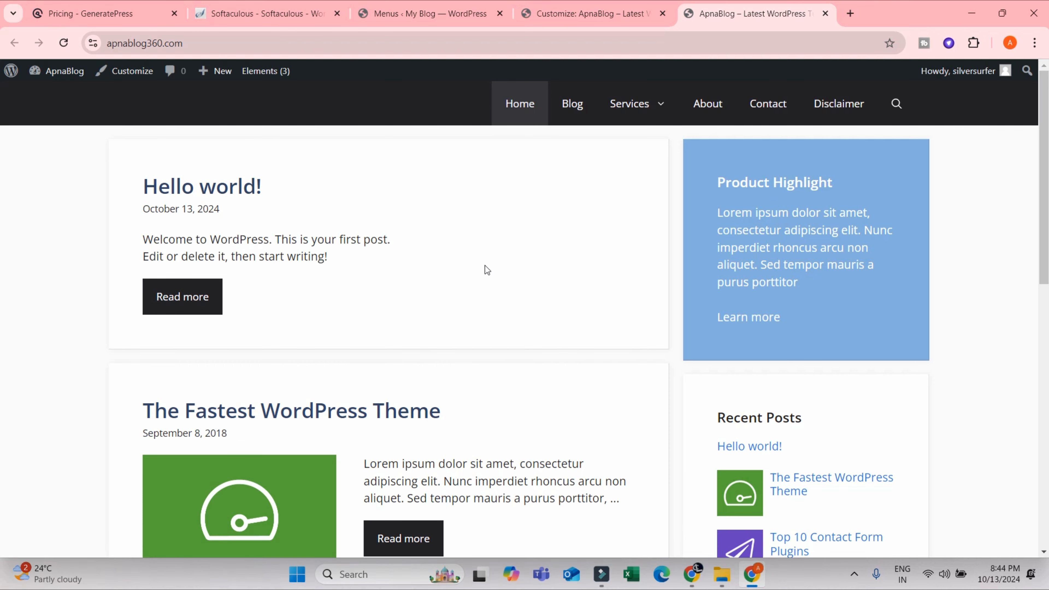
Try a separating space of 100 px in the Container settings, and set it back to 20 px
left_click(590, 14)
scroll(743, 326, "down", 5)
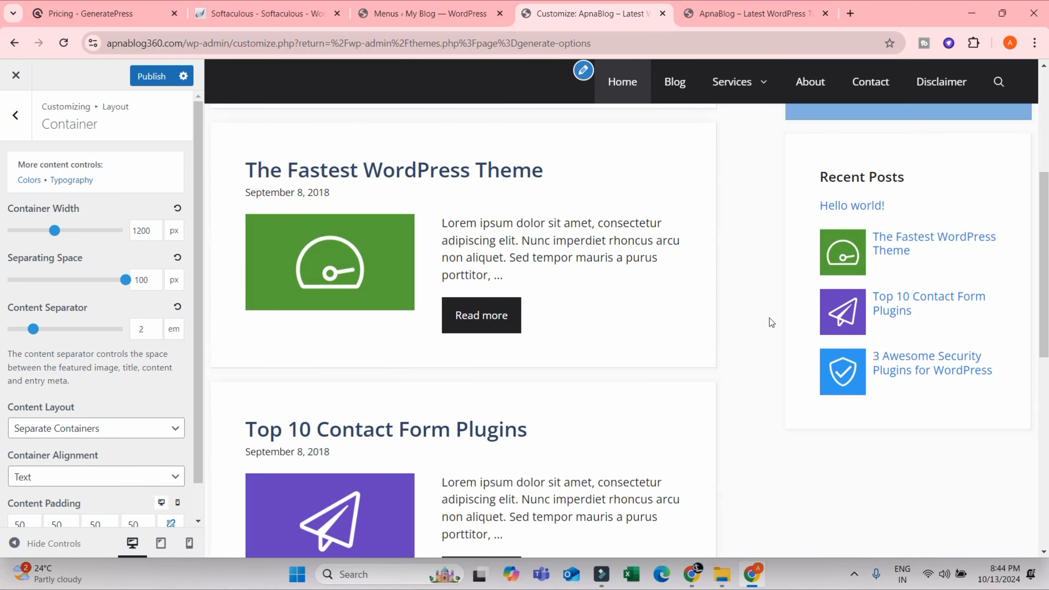
scroll(770, 325, "up", 5)
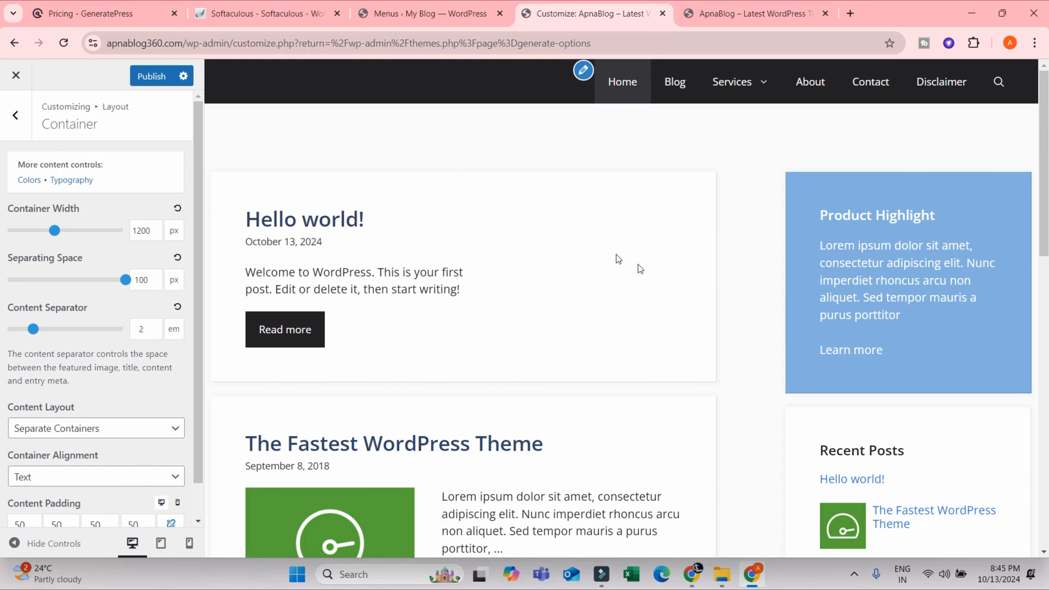
left_click_drag(125, 280, 26, 286)
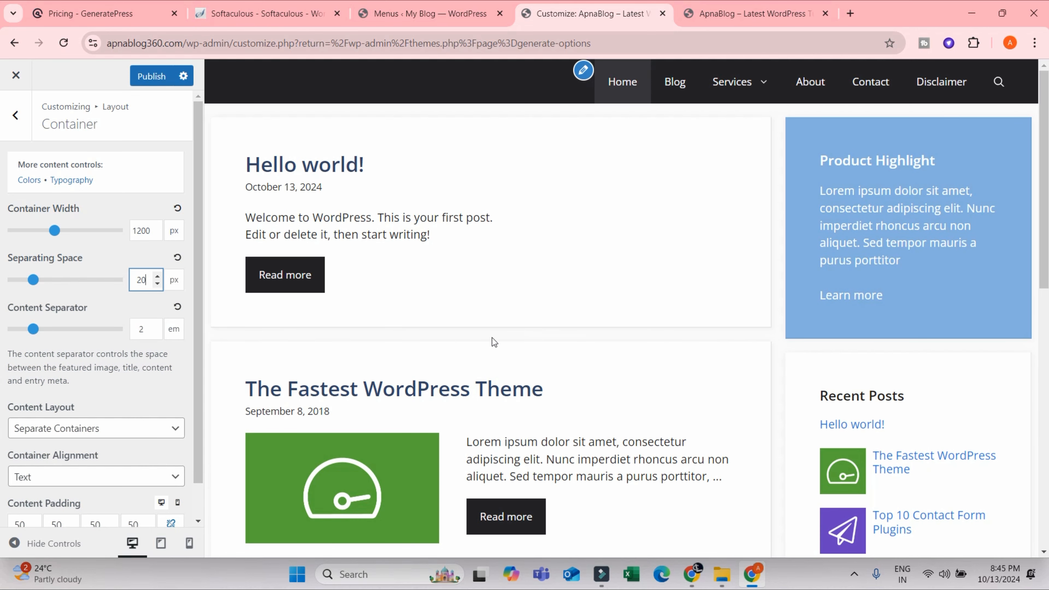
Preview The Fastest WordPress Theme post, try a content separator of 3.3 em, and set it back to 2 em
left_click(475, 391)
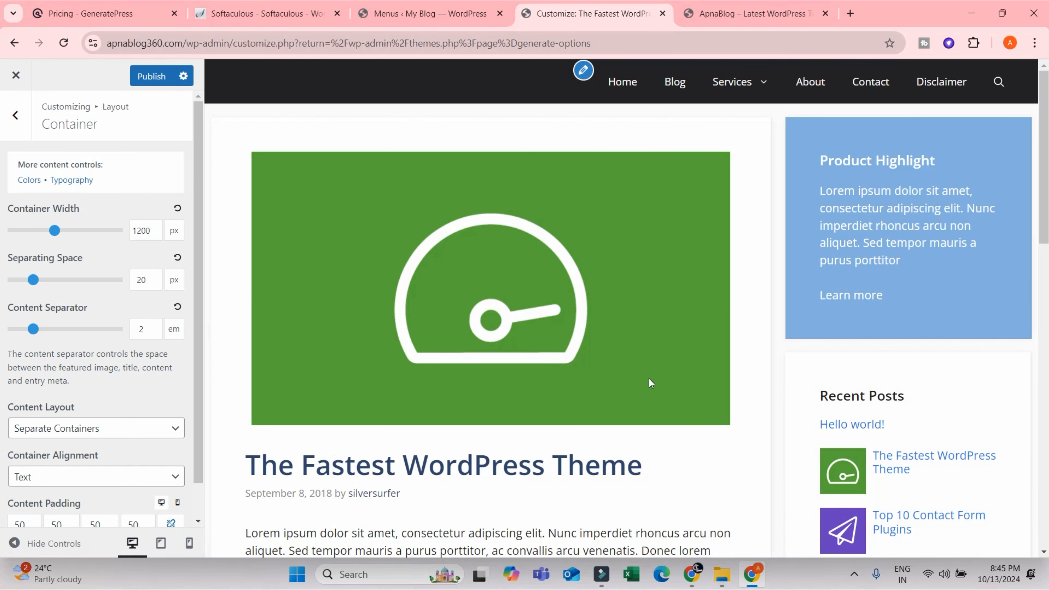
scroll(578, 366, "down", 3)
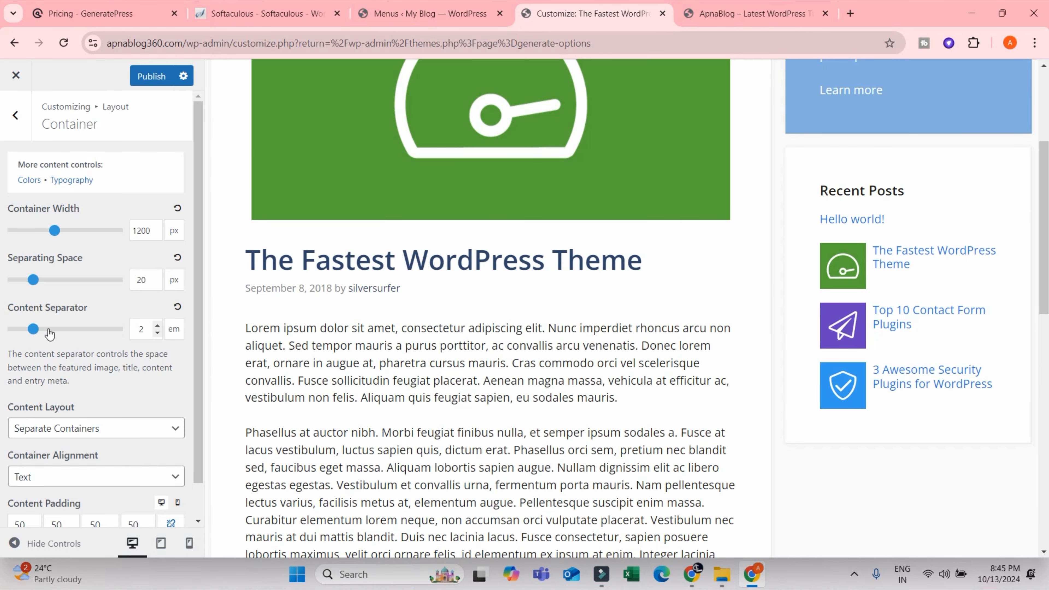
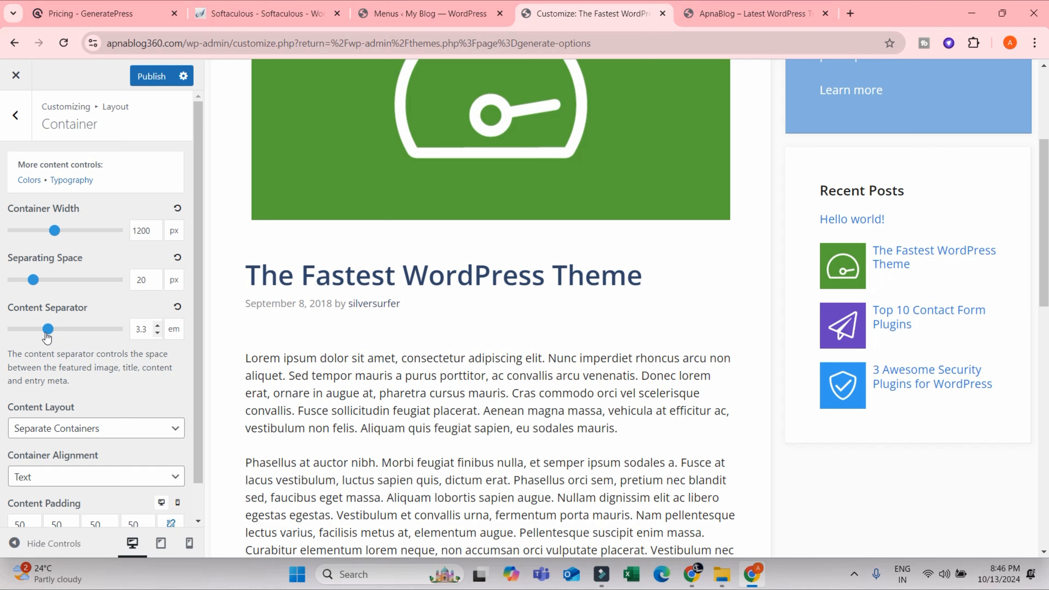
left_click_drag(47, 338, 28, 348)
Look through the post preview from the featured image to the comment form to examine how its containers are separated
scroll(314, 383, "down", 3)
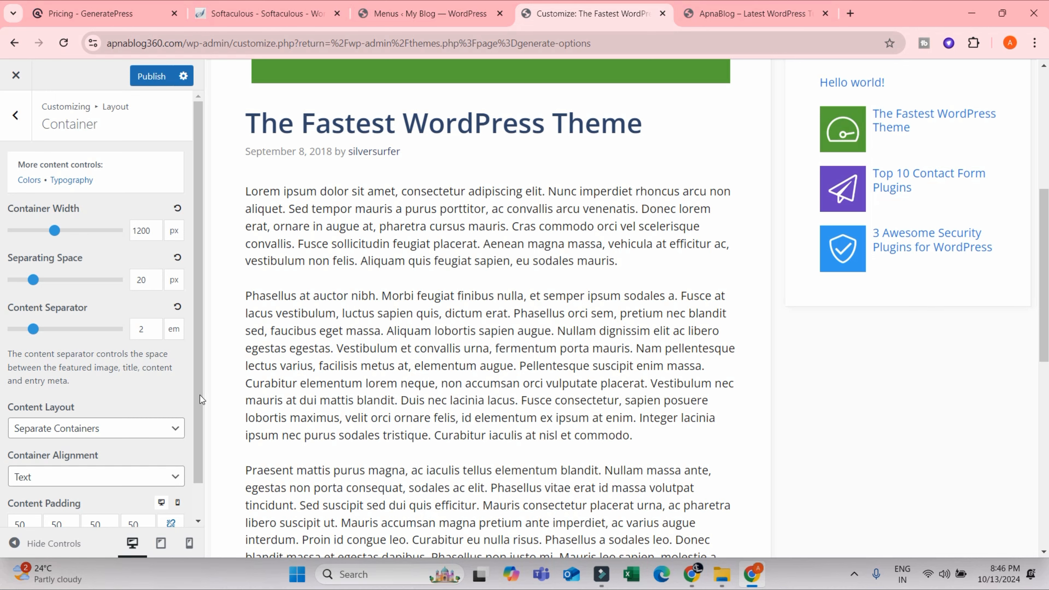
scroll(84, 422, "down", 1)
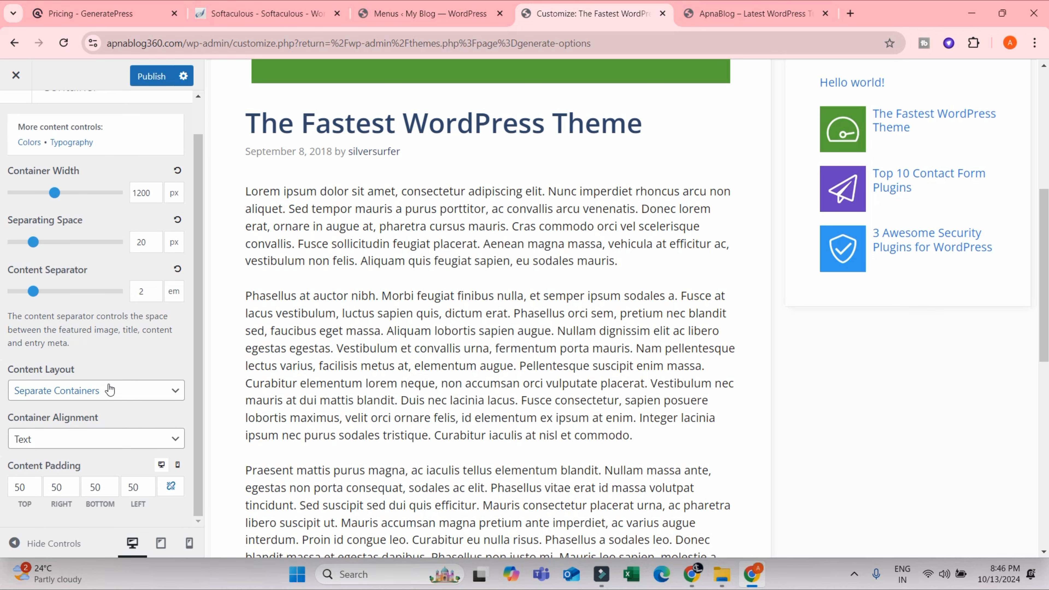
scroll(647, 321, "down", 10)
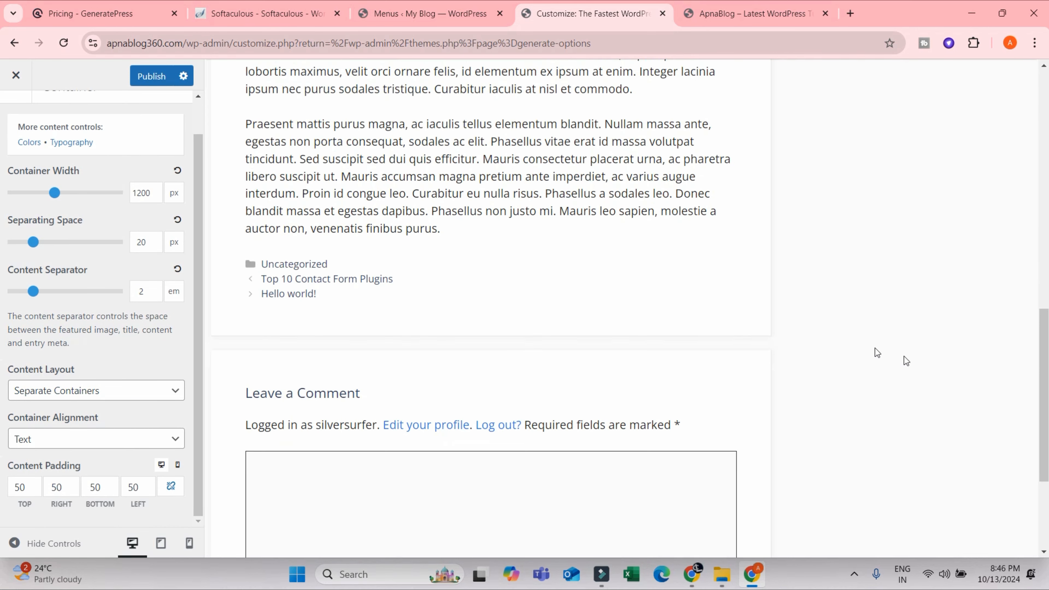
scroll(328, 279, "up", 12)
scroll(416, 287, "down", 2)
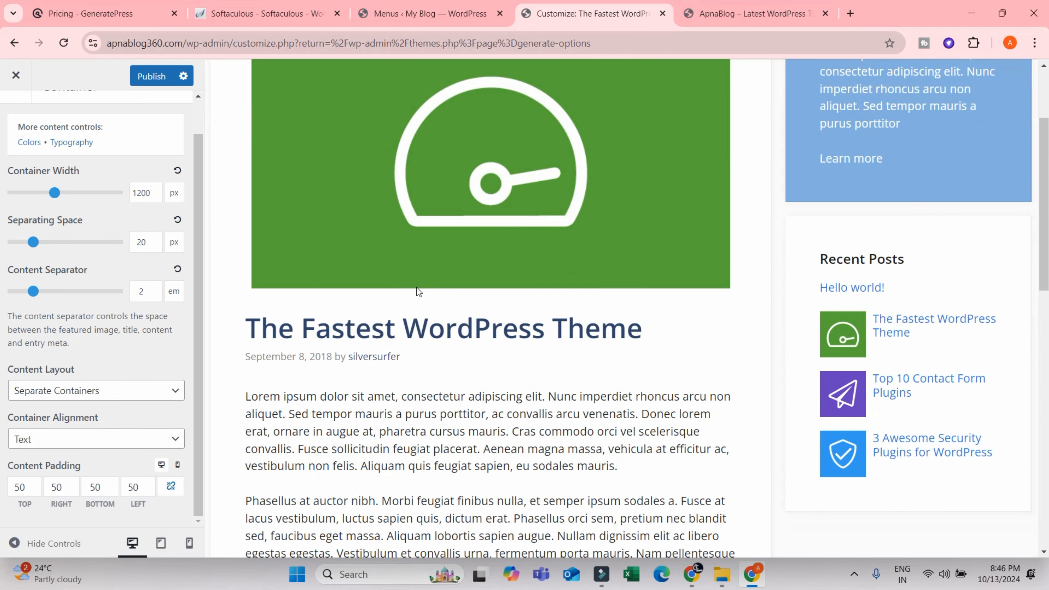
scroll(611, 261, "up", 2)
scroll(613, 265, "down", 17)
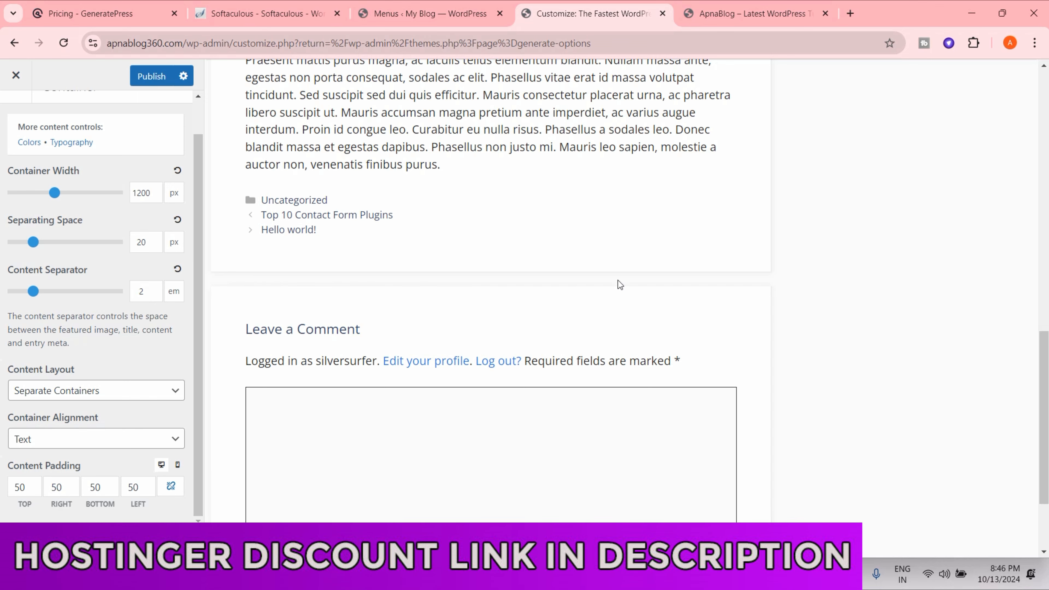
scroll(267, 322, "down", 2)
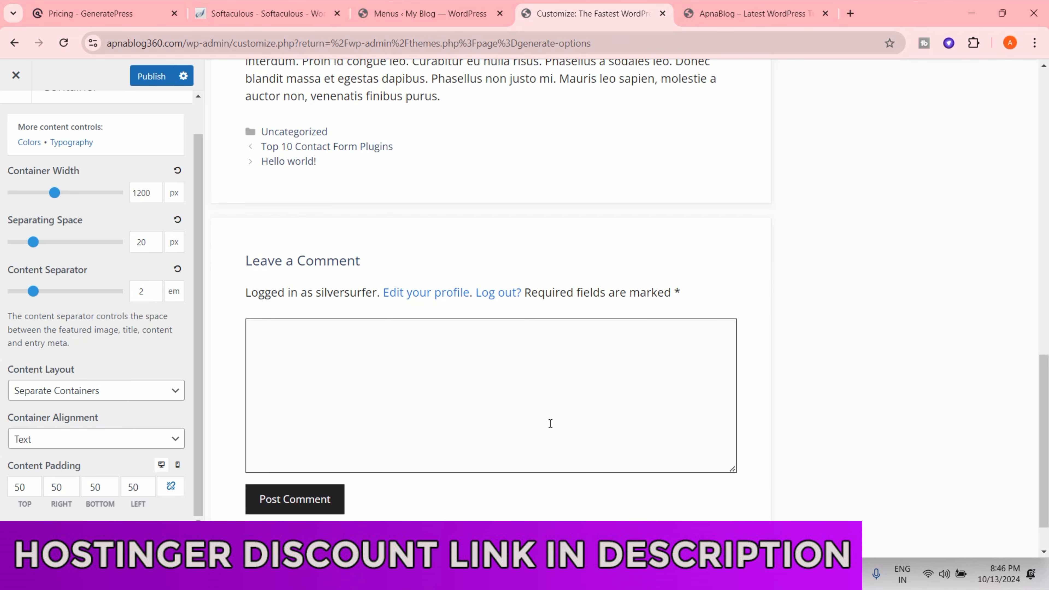
Try the One Container content layout on the whole post, and set it back to Separate Containers
left_click(82, 390)
left_click(55, 430)
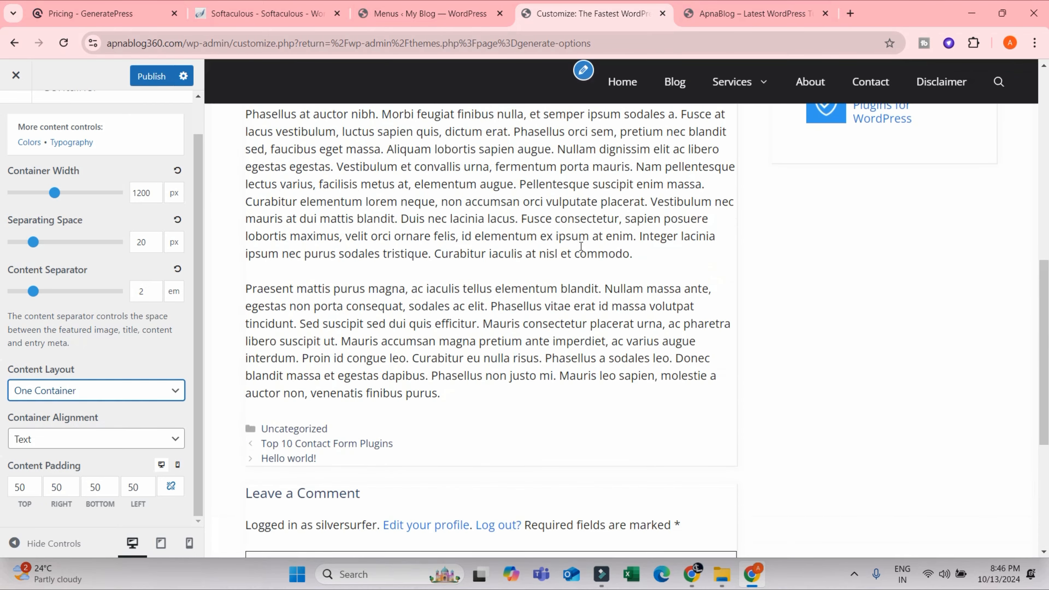
scroll(471, 357, "down", 2)
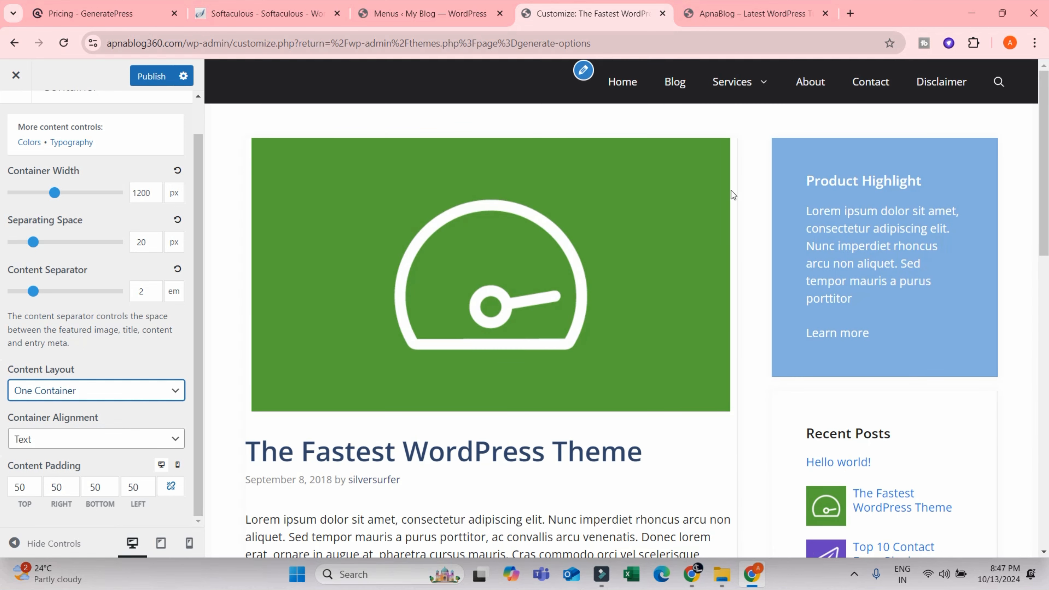
scroll(745, 424, "down", 10)
left_click(81, 391)
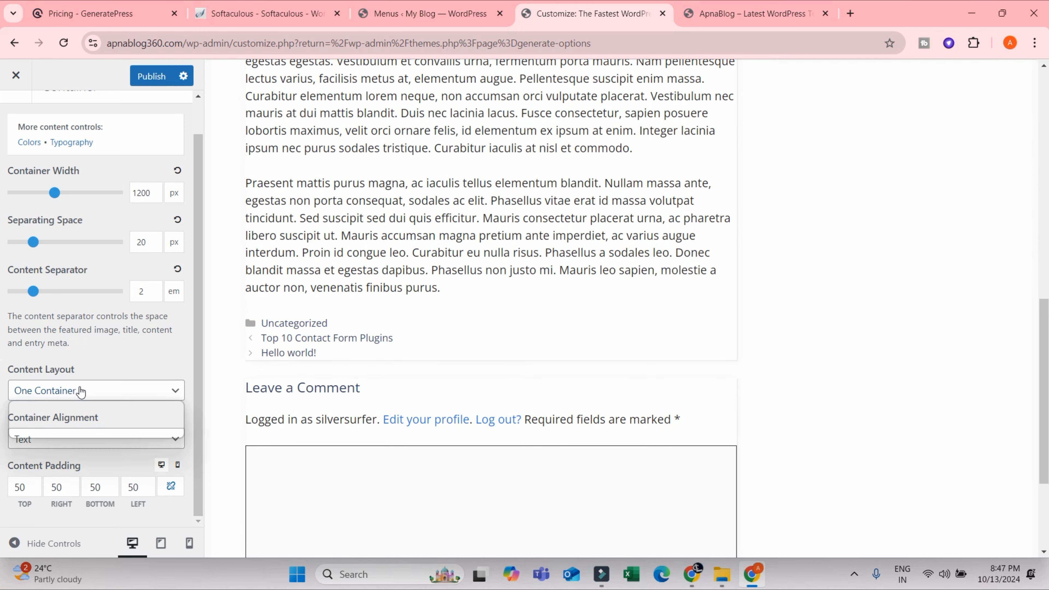
left_click(55, 409)
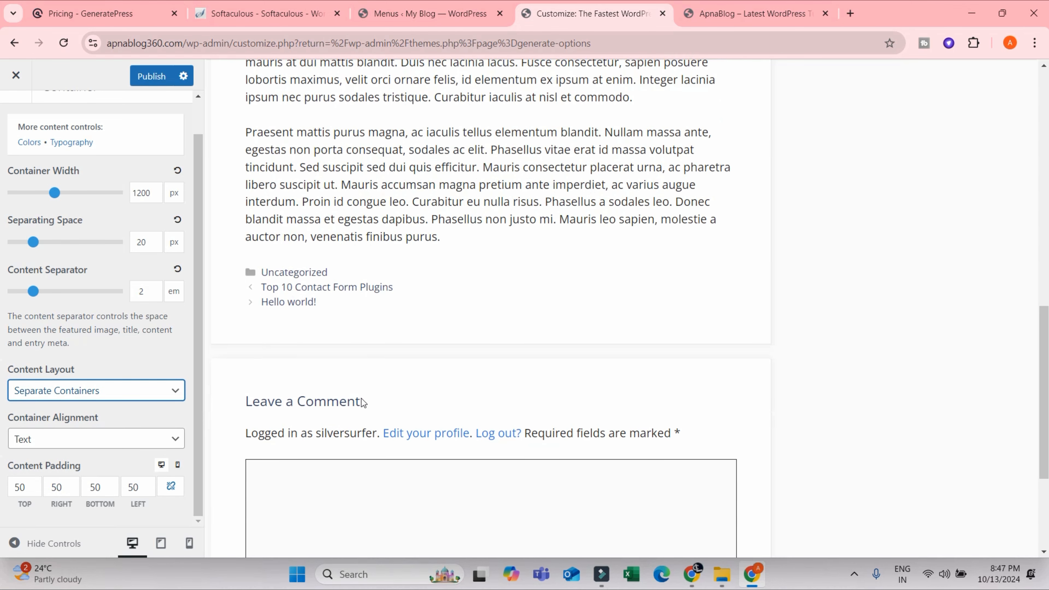
scroll(504, 381, "down", 3)
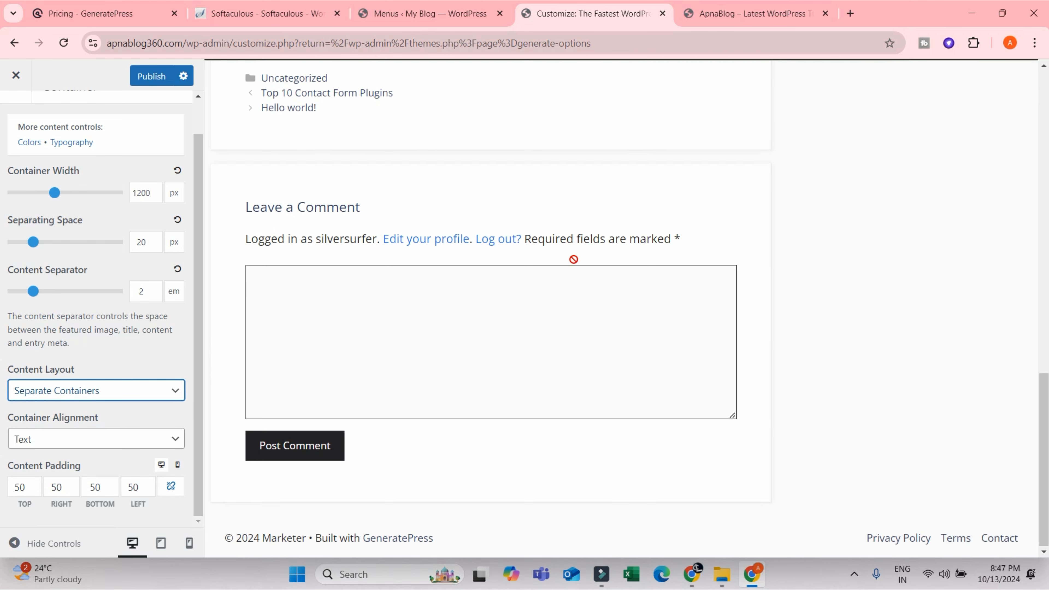
scroll(454, 355, "up", 5)
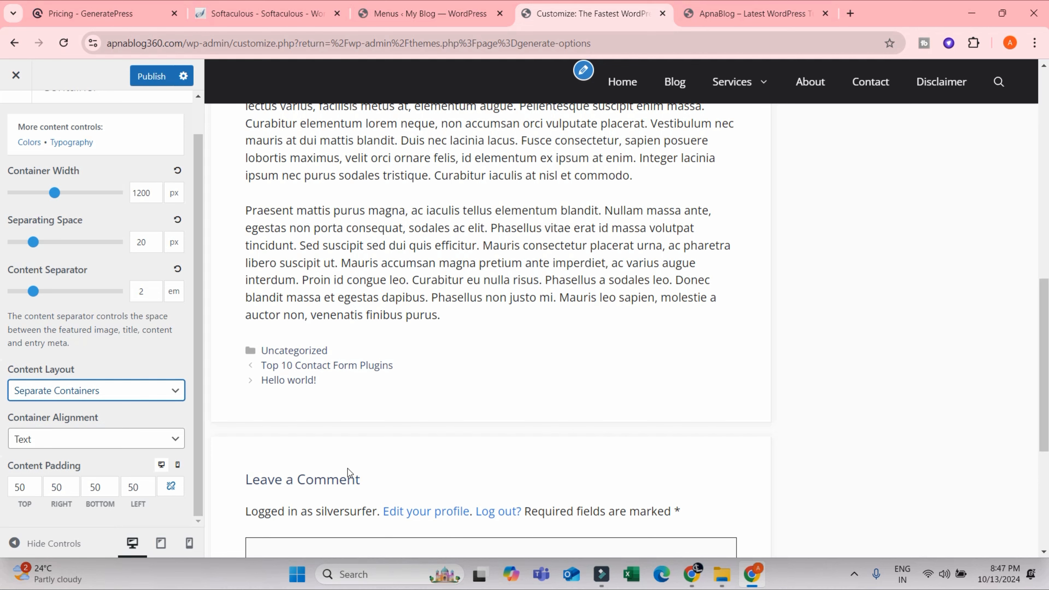
Apply the One Container content layout again to compare the comment section, and return it to Separate Containers
left_click(56, 394)
left_click(58, 428)
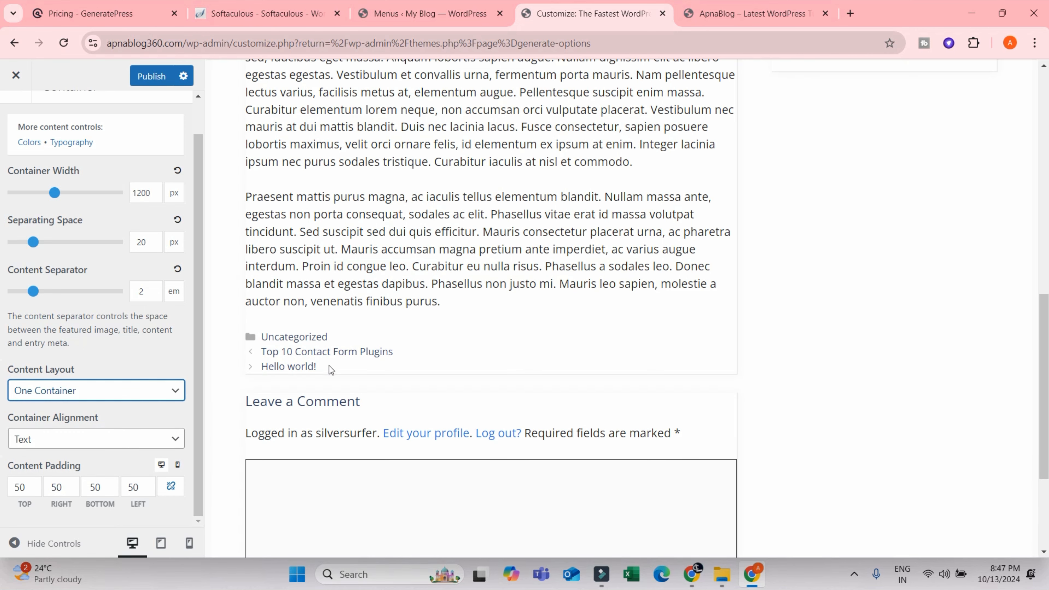
scroll(328, 366, "down", 3)
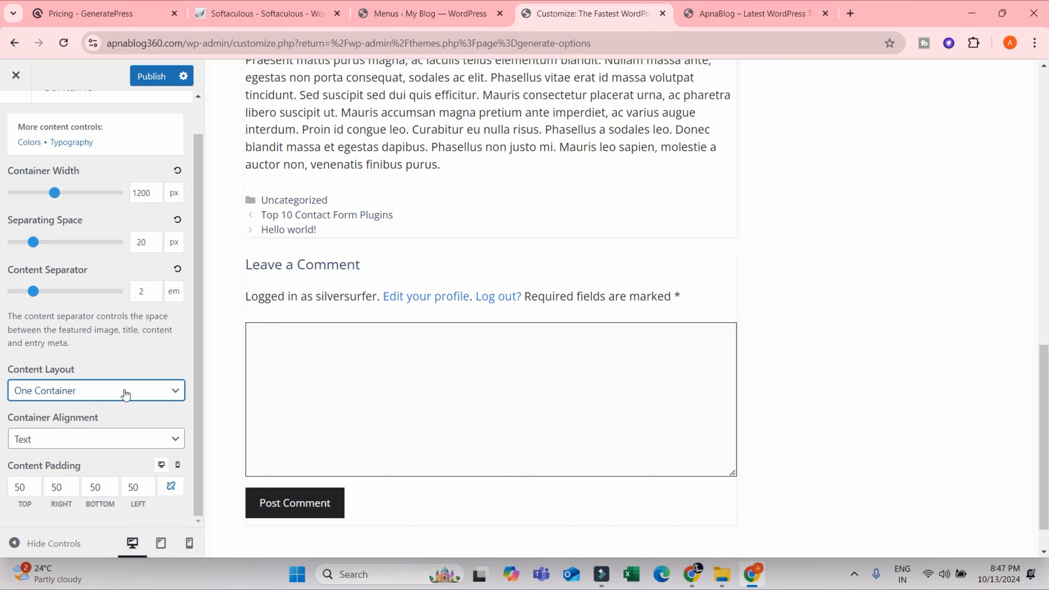
left_click(96, 391)
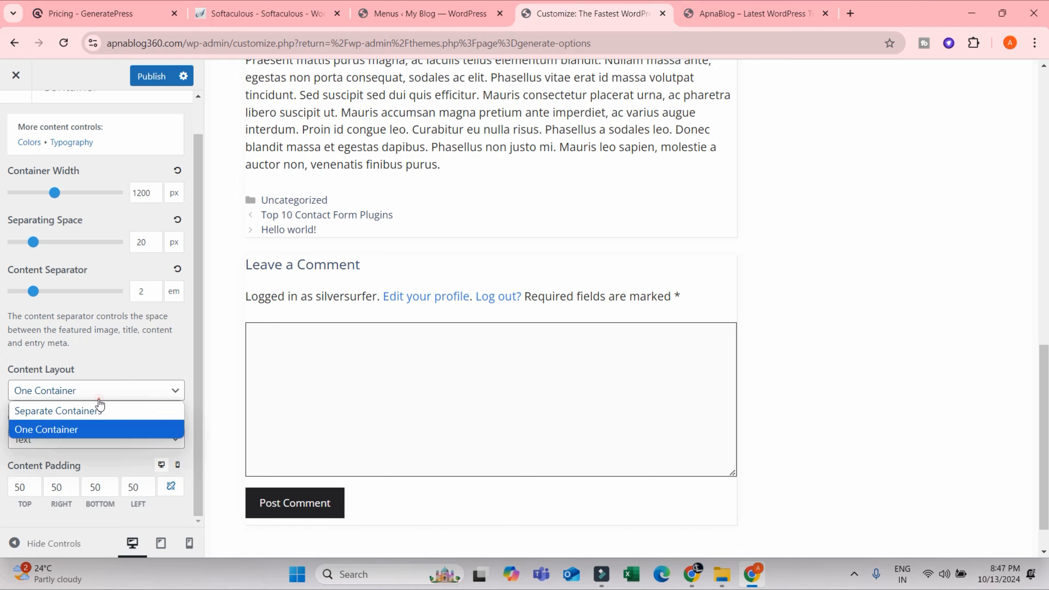
left_click(60, 412)
scroll(493, 250, "down", 2)
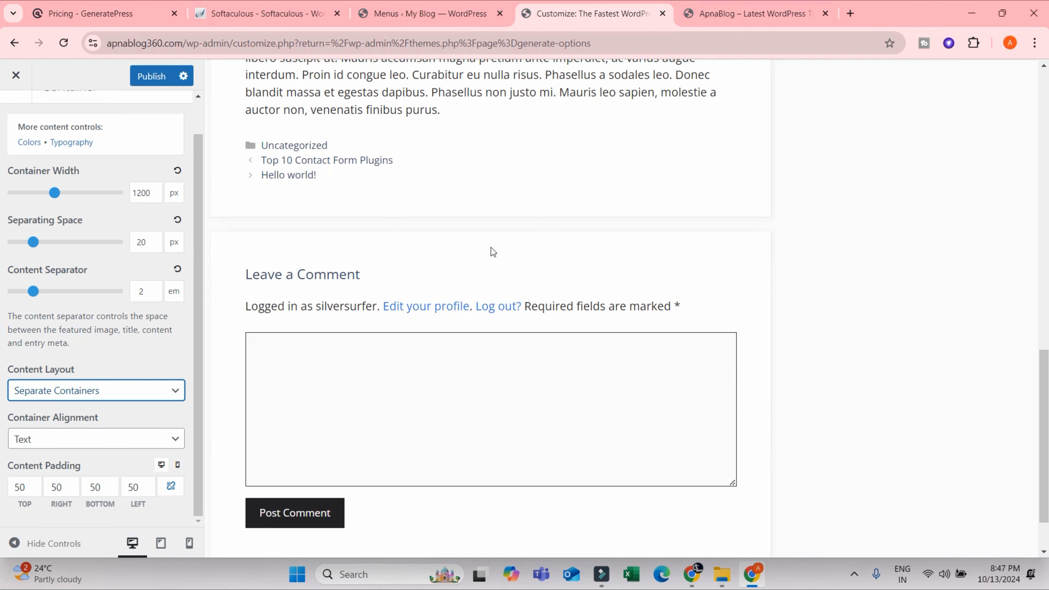
Try the Boxes container alignment, set it back to Text, and look over the post preview
left_click(82, 443)
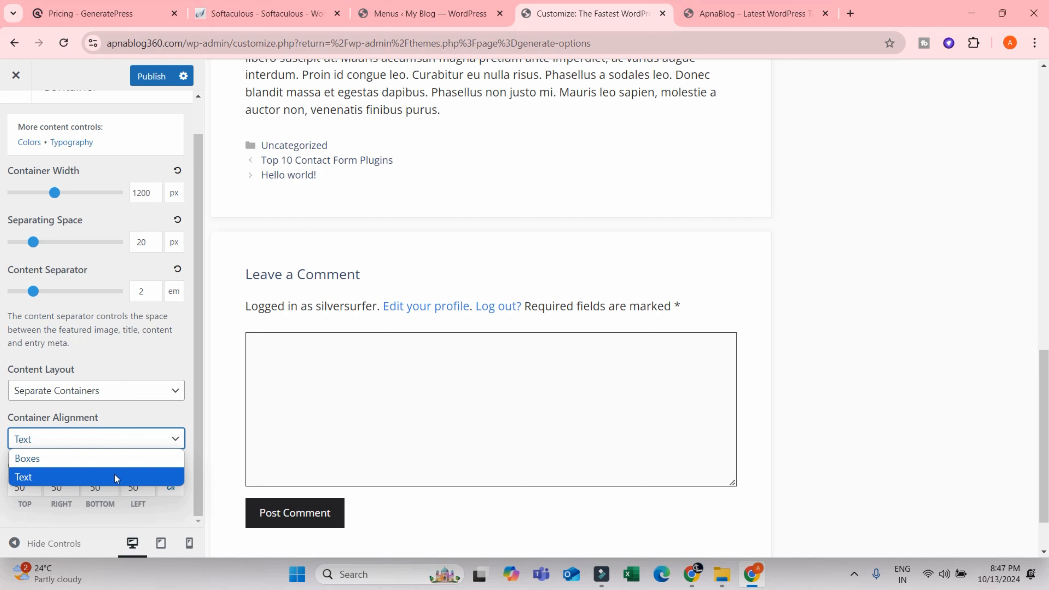
left_click(914, 316)
left_click(70, 442)
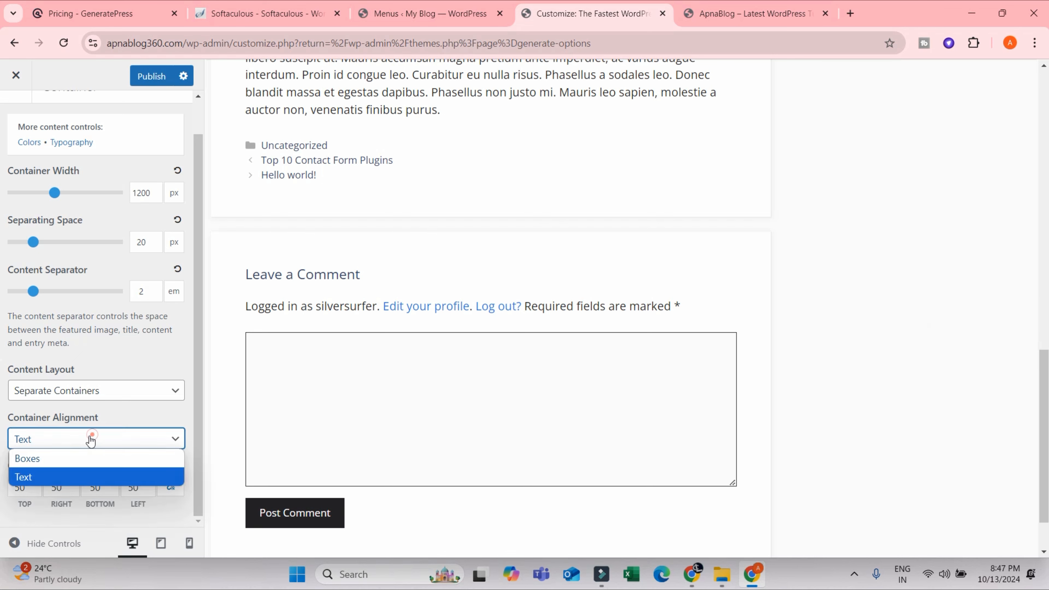
left_click(58, 457)
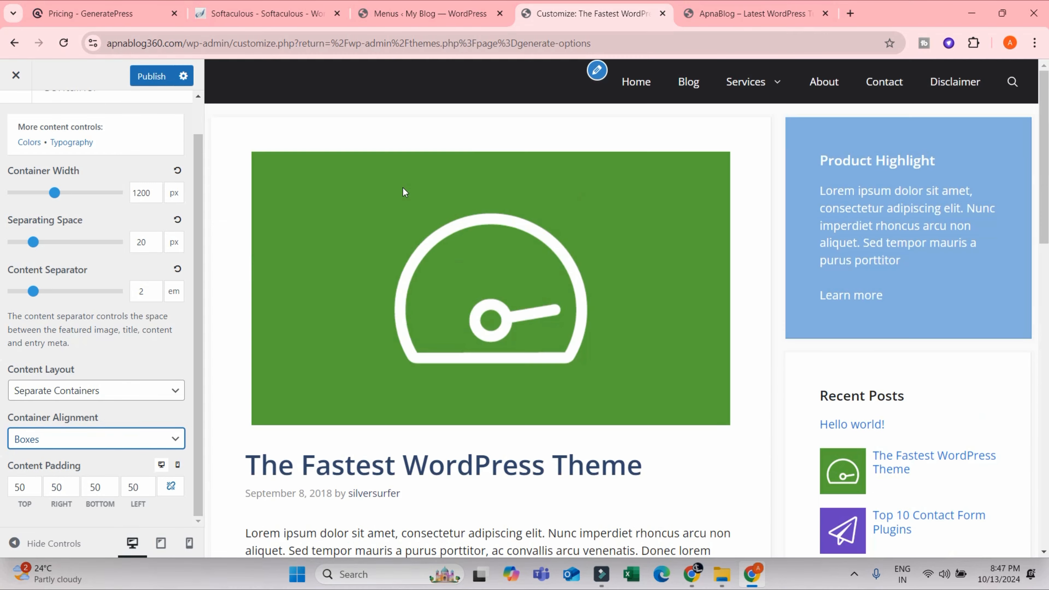
left_click(61, 442)
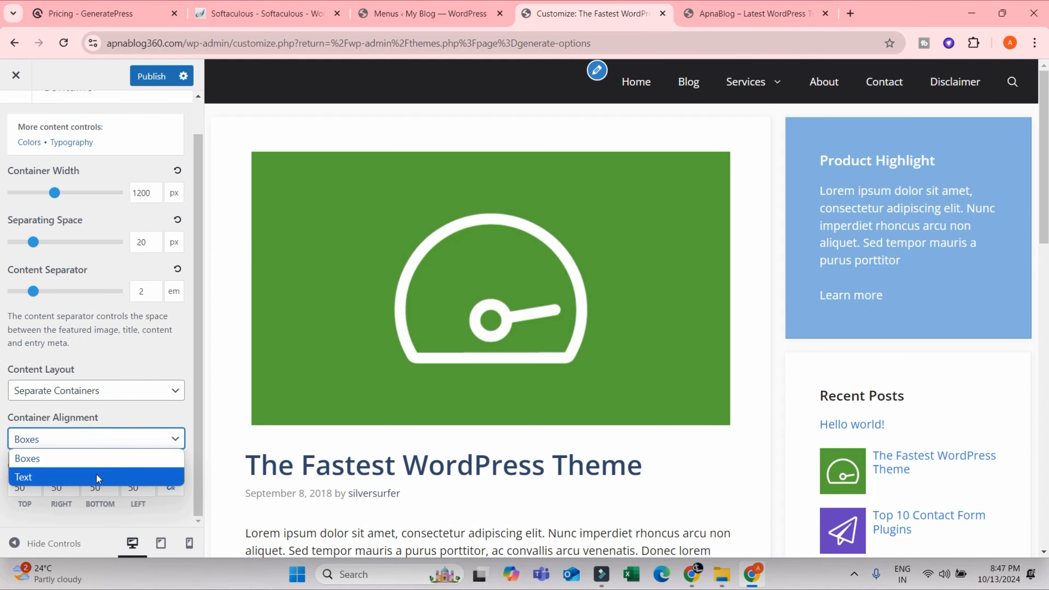
left_click(96, 476)
scroll(314, 264, "down", 4)
scroll(314, 264, "down", 5)
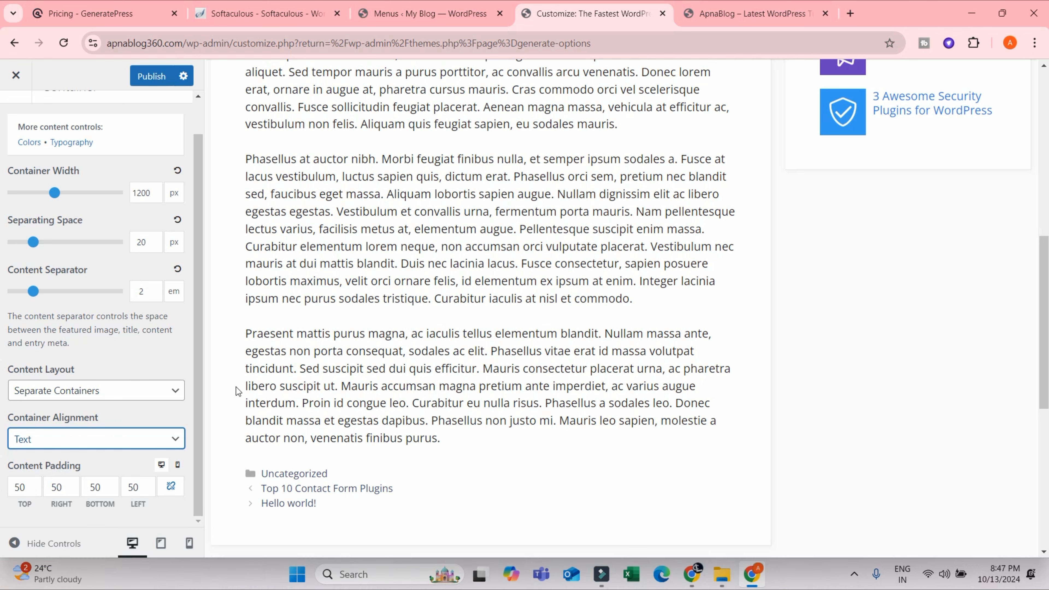
scroll(351, 247, "up", 10)
scroll(579, 279, "up", 2)
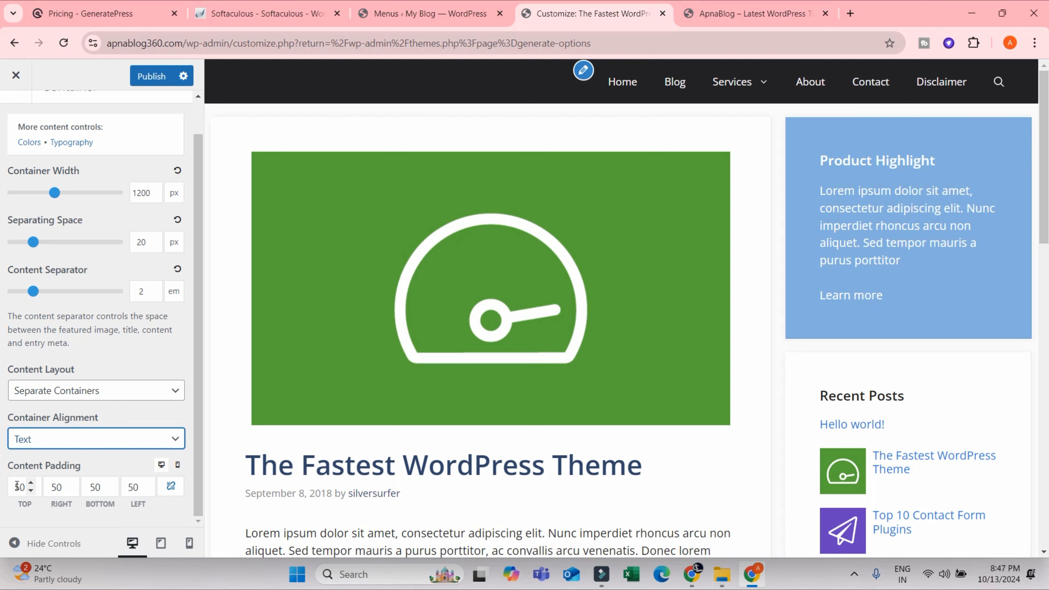
Increase the top content padding to just over 110, and check the spacing in the post preview
left_click(29, 483)
left_click(29, 483)
left_click(29, 483)
left_click(29, 483)
left_click(29, 482)
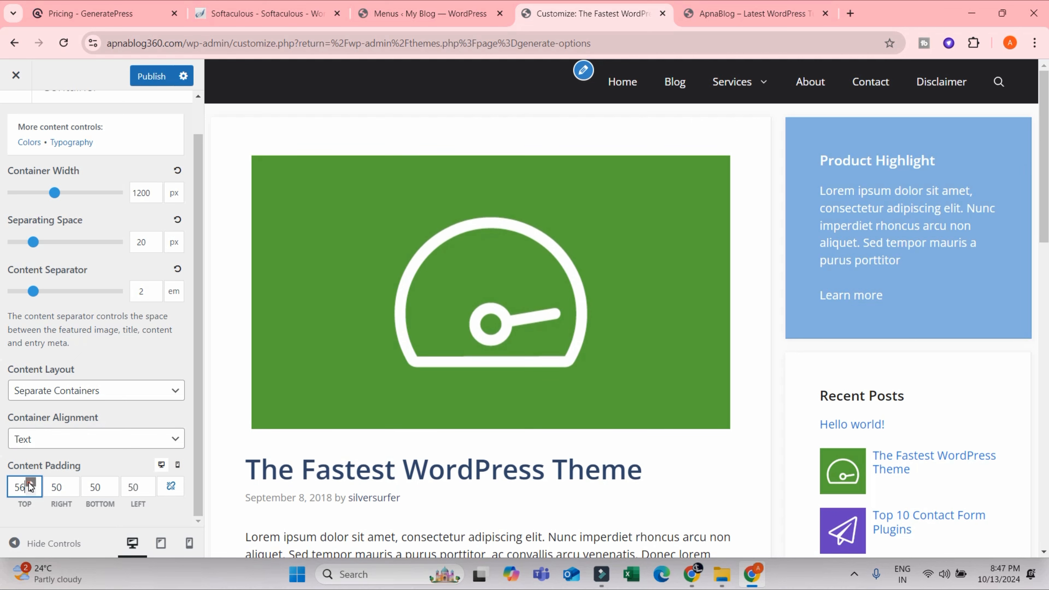
left_click(29, 482)
left_click_drag(30, 483, 30, 484)
scroll(440, 306, "down", 10)
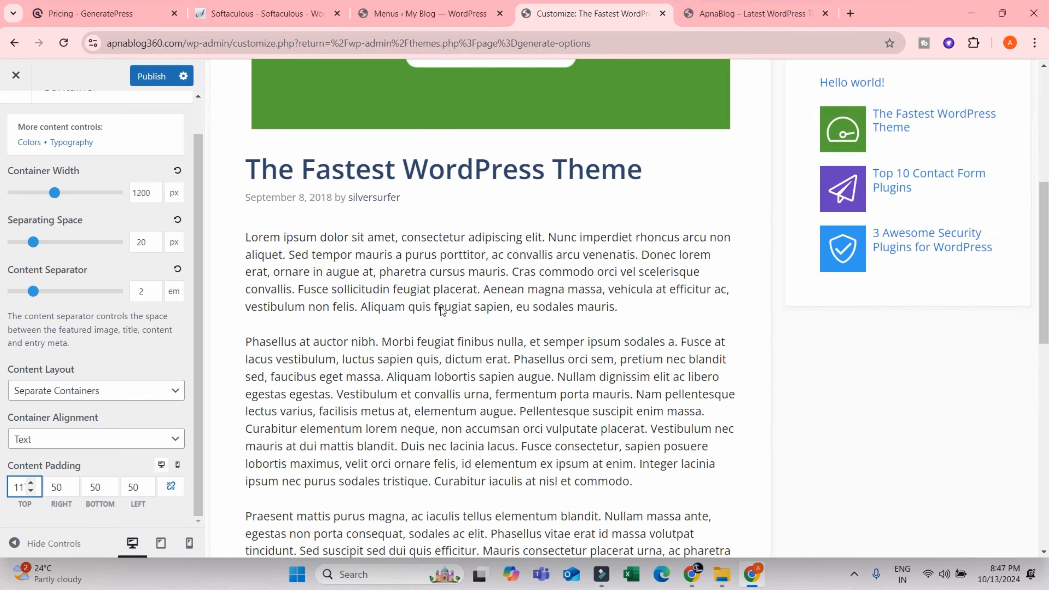
scroll(437, 364, "up", 10)
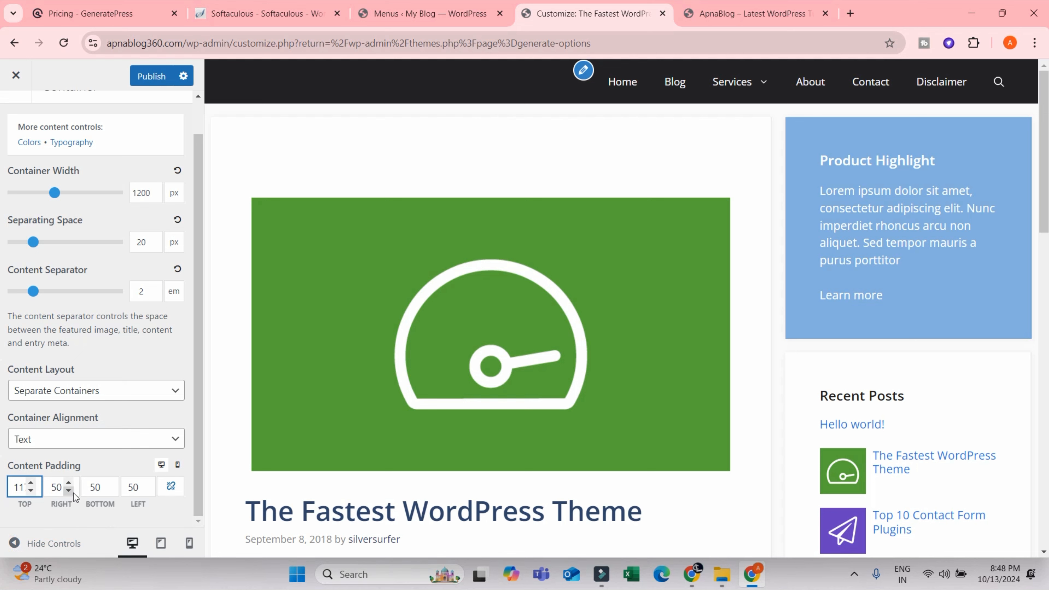
Set the right content padding to 151 and the top padding to 134, and check the post preview
left_click_drag(70, 483, 69, 483)
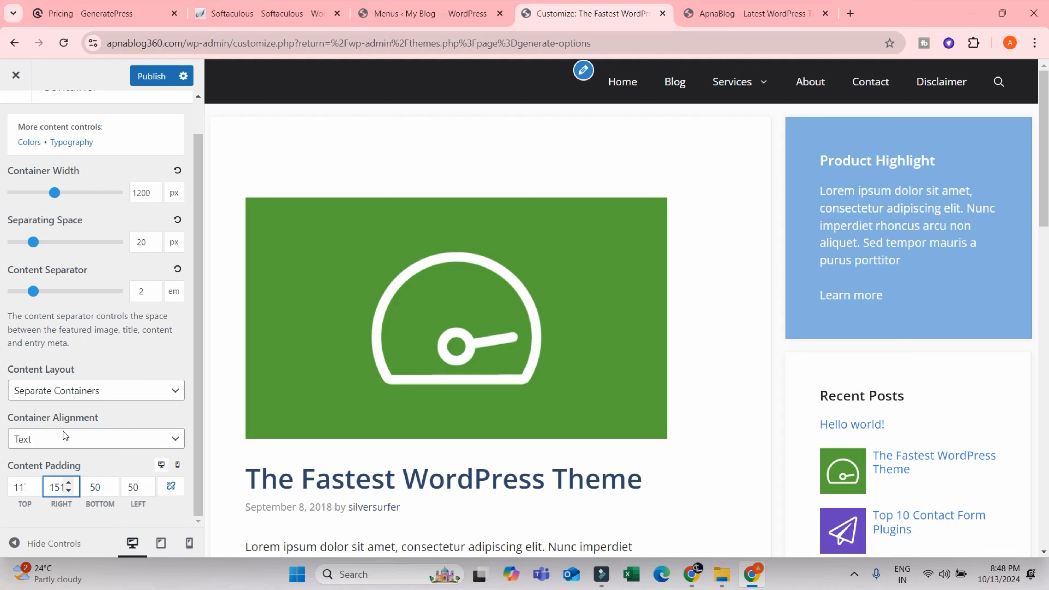
left_click_drag(30, 483, 31, 483)
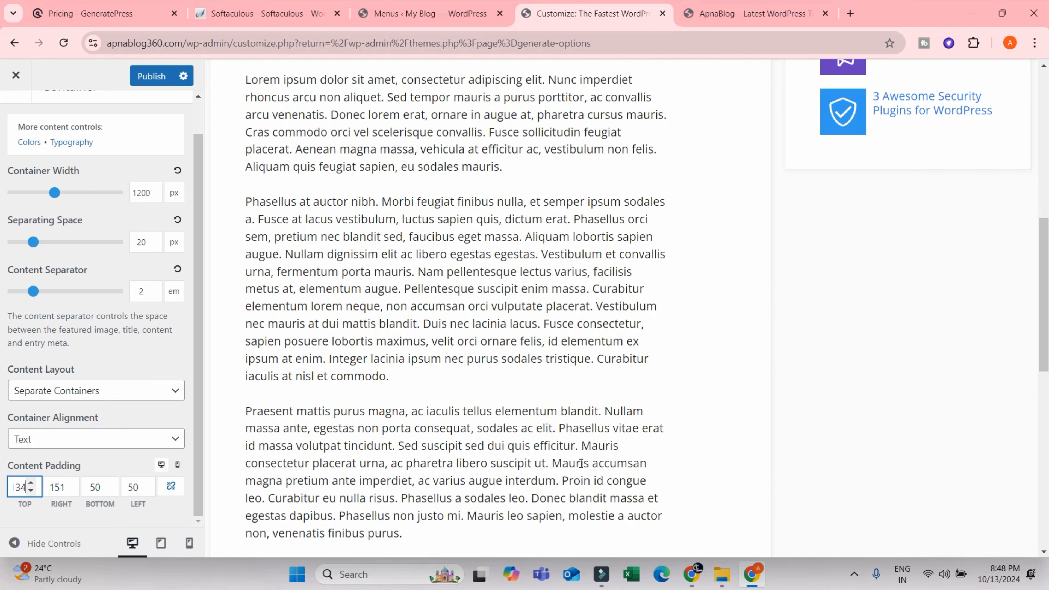
scroll(541, 436, "down", 10)
scroll(555, 442, "up", 15)
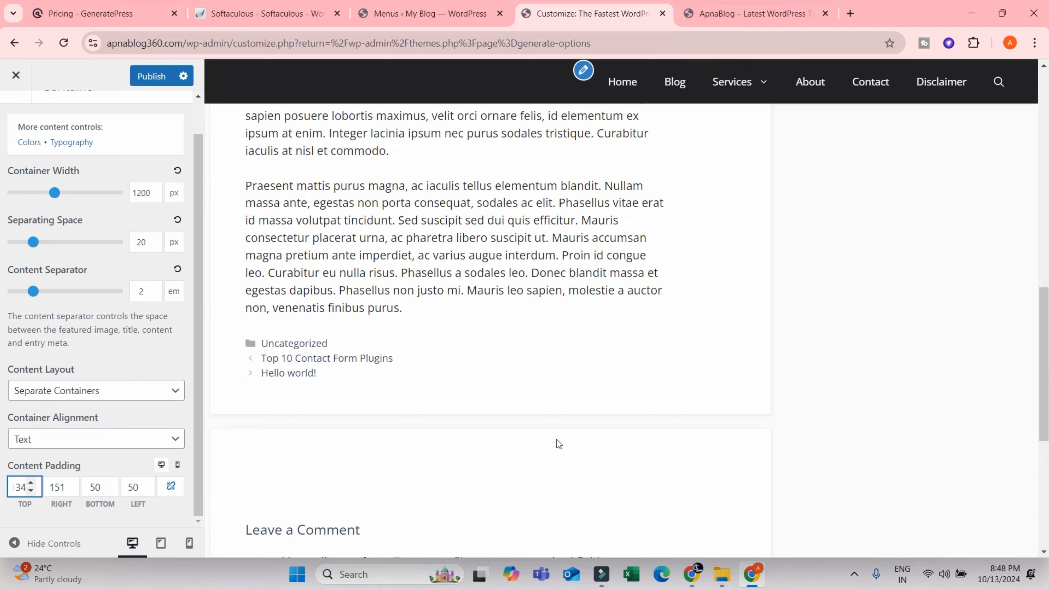
scroll(556, 440, "up", 3)
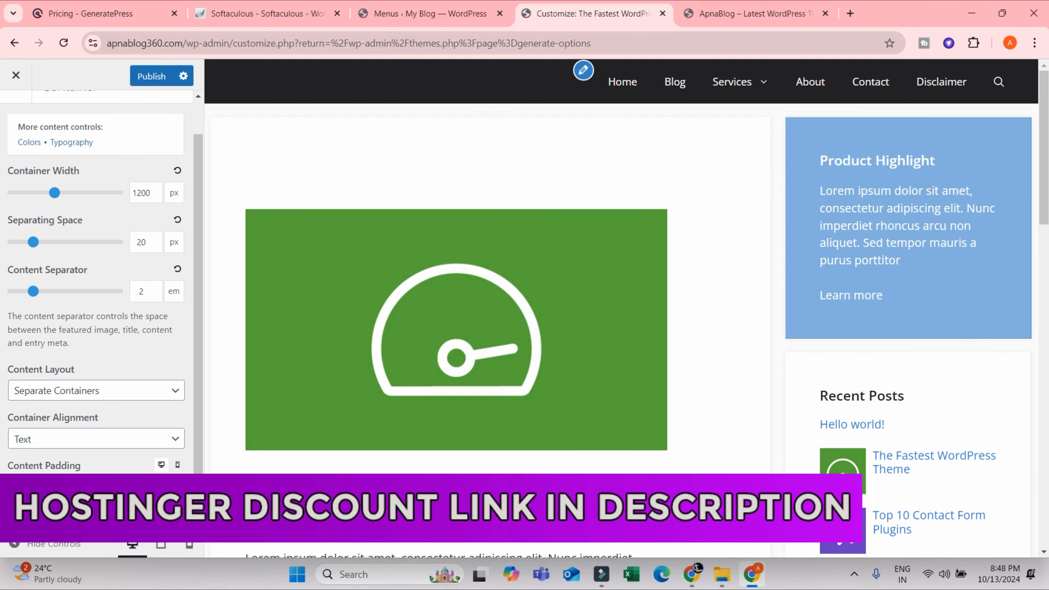
Set the right content padding to 175, and check the post preview down to the comment form
left_click_drag(68, 483, 68, 484)
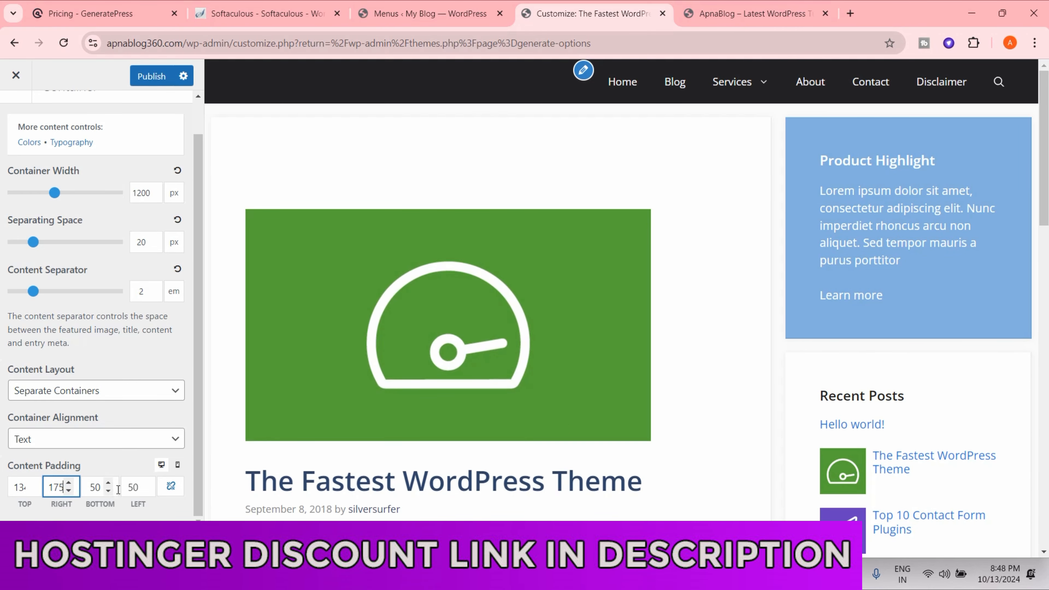
scroll(485, 402, "down", 10)
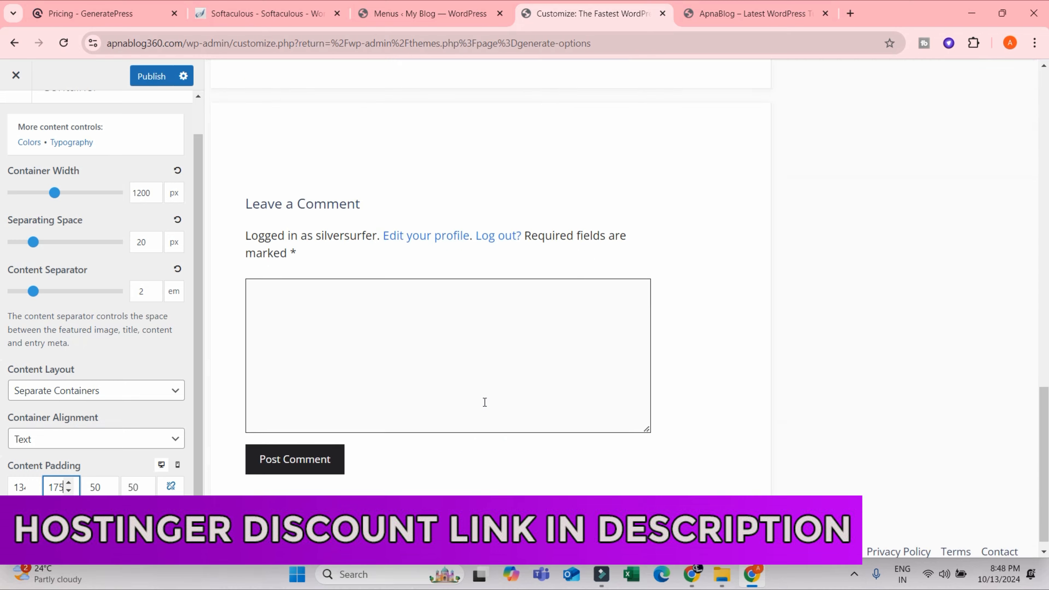
scroll(279, 412, "up", 5)
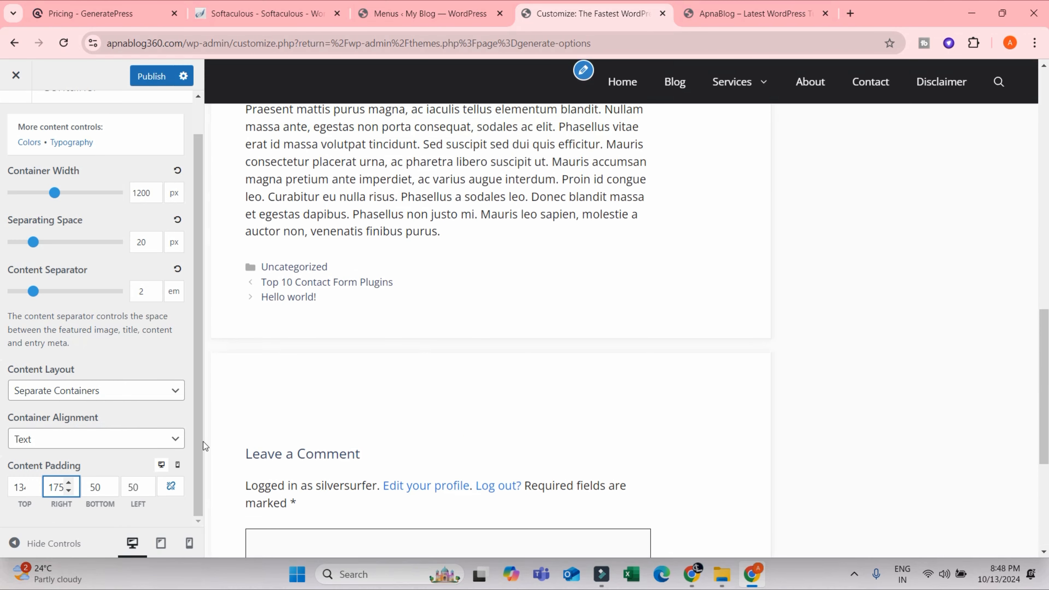
Set the bottom content padding to 118, raise it to 152, and check the spacing above the comment form in the post preview
left_click_drag(109, 482, 109, 482)
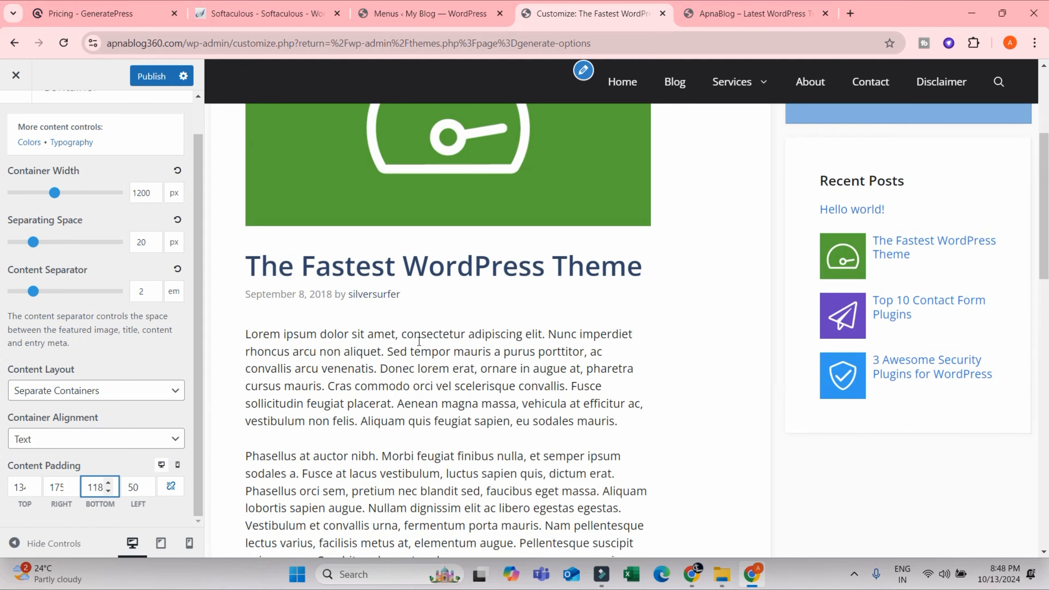
scroll(427, 337, "down", 6)
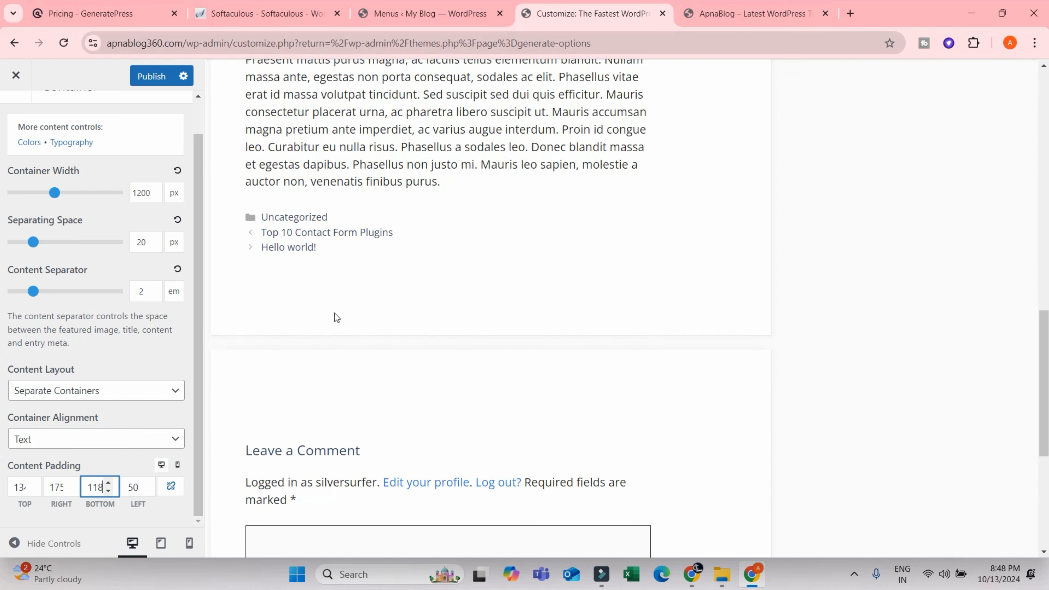
left_click_drag(114, 485, 113, 485)
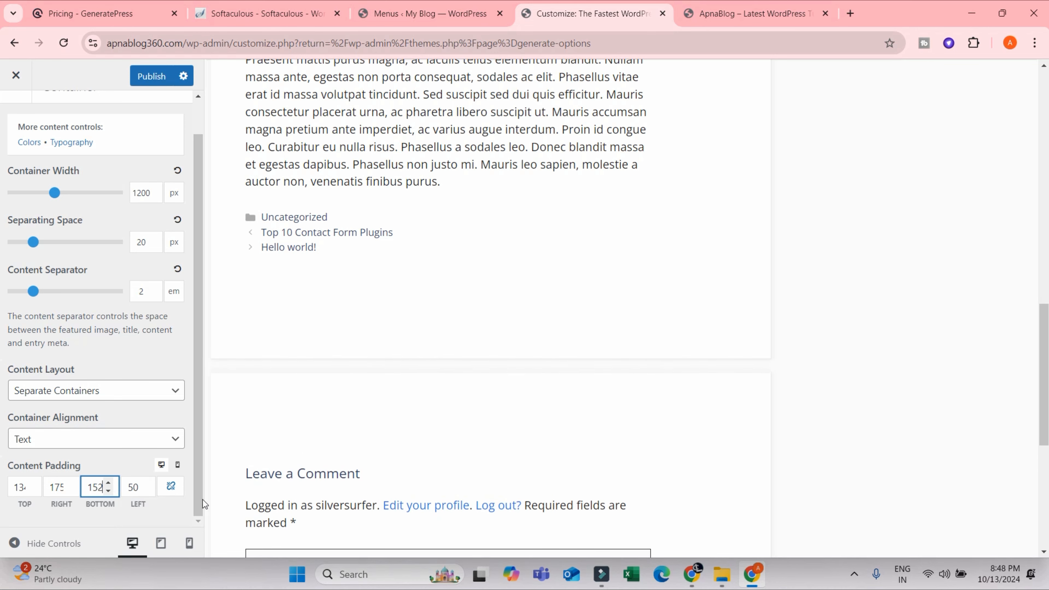
scroll(364, 479, "down", 3)
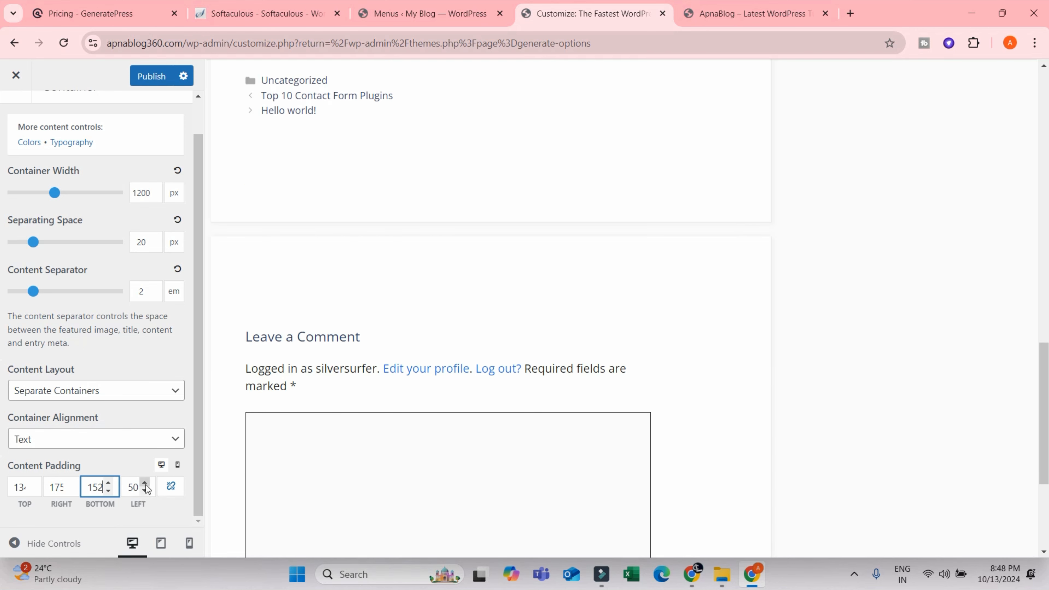
scroll(679, 286, "up", 10)
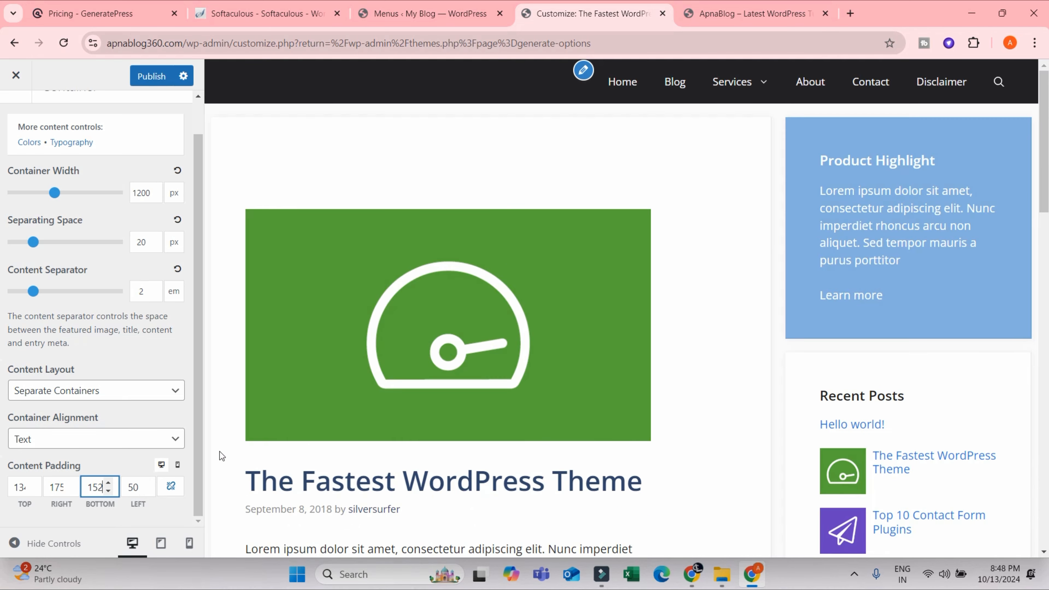
Increase the left content padding to just over 140, and look through the post preview
left_click_drag(145, 484, 145, 485)
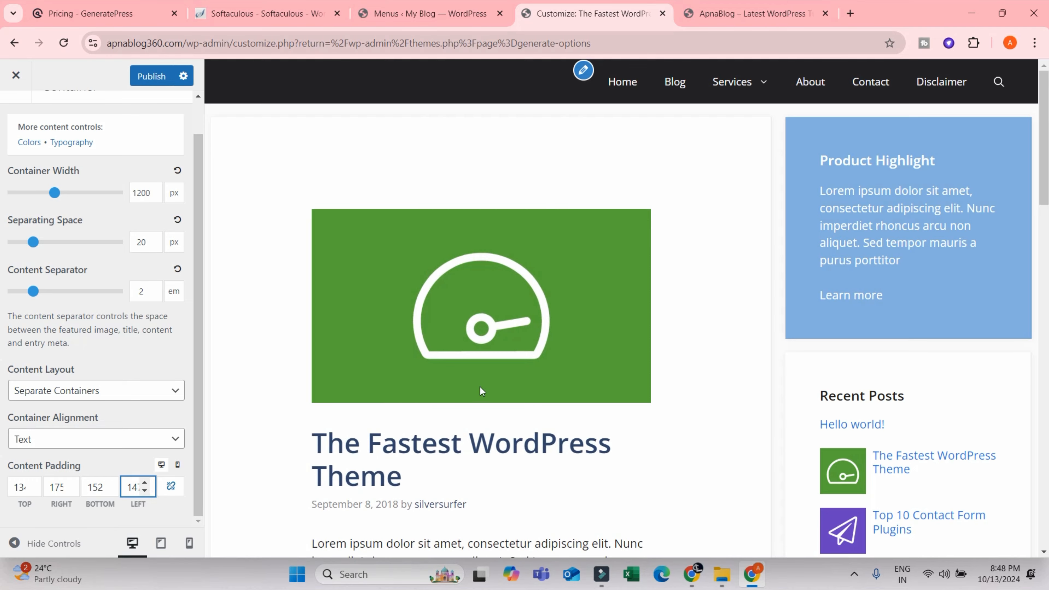
scroll(482, 391, "down", 8)
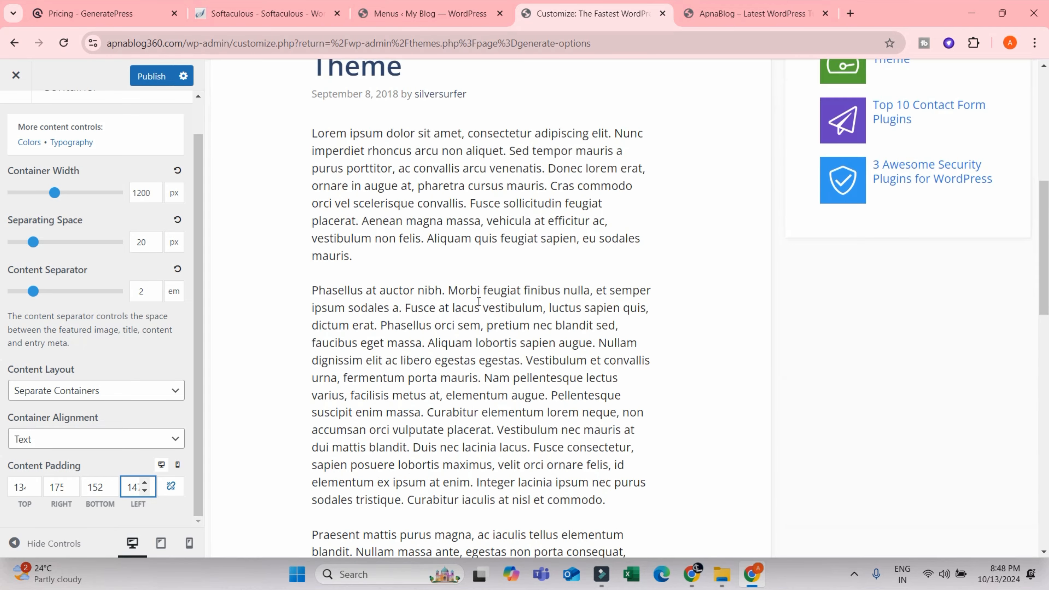
scroll(479, 301, "down", 10)
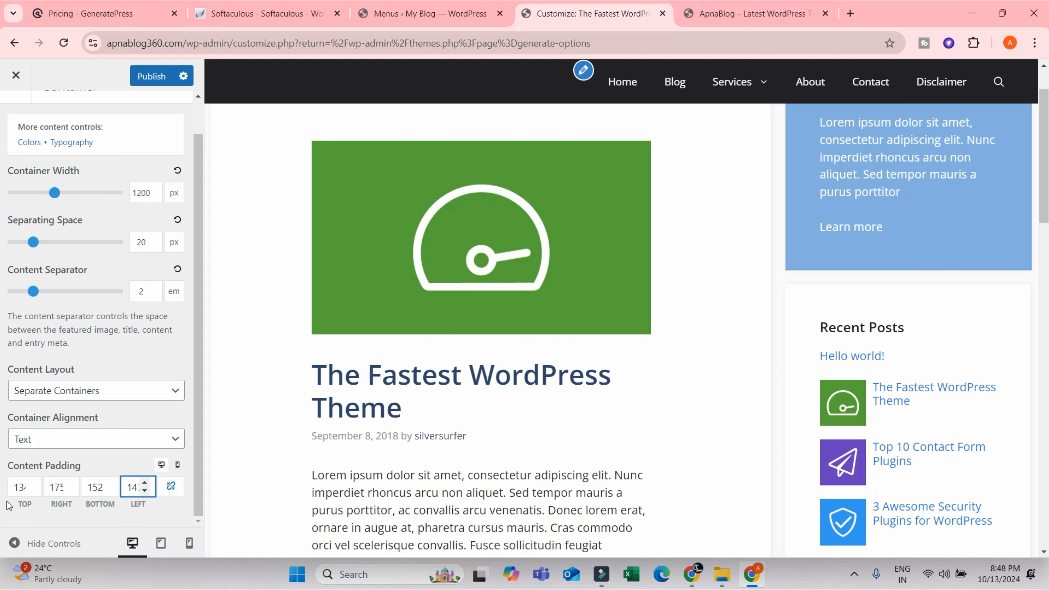
Check how the padded post looks in the mobile and tablet previews, and return to the desktop preview
left_click(189, 543)
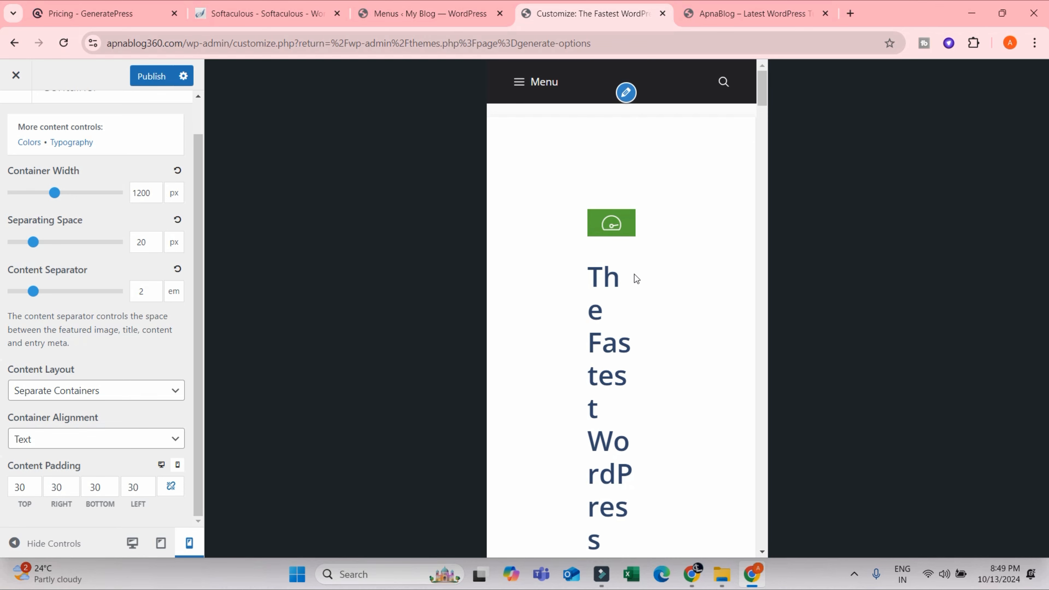
left_click(161, 543)
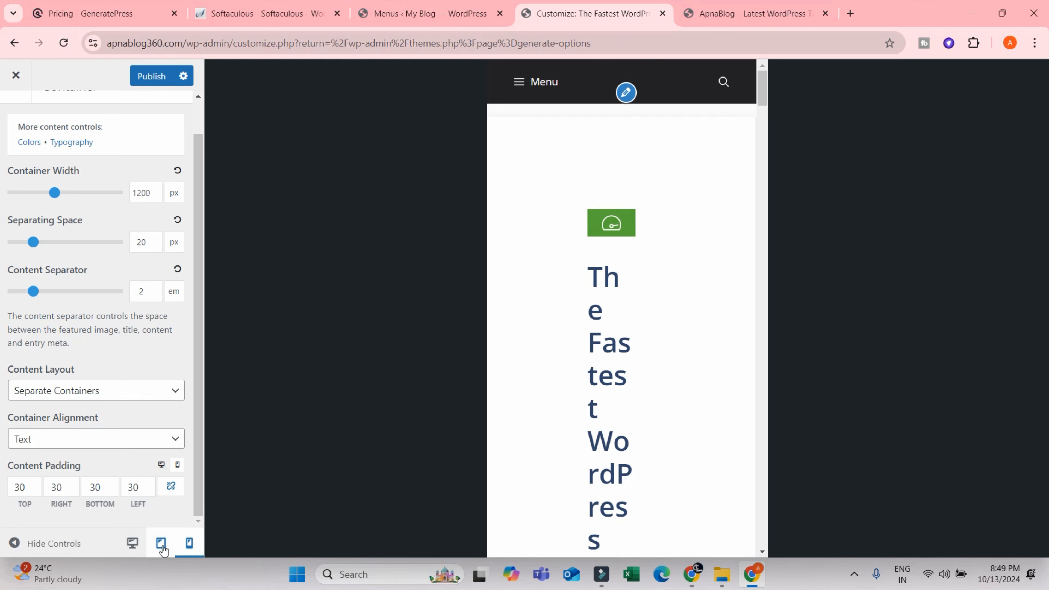
scroll(507, 384, "down", 1)
scroll(506, 384, "down", 4)
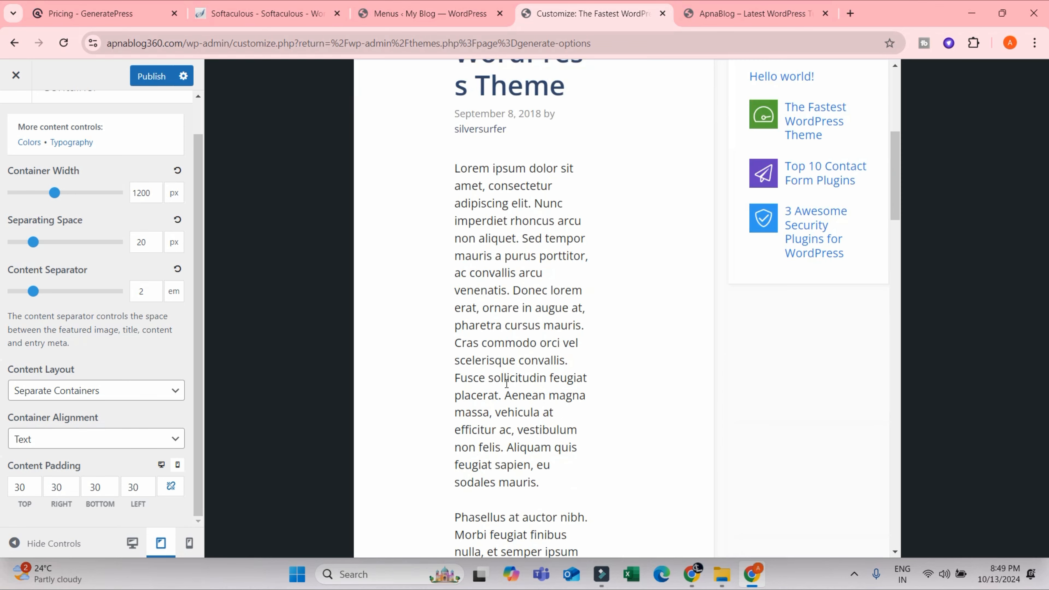
scroll(506, 385, "up", 5)
left_click(133, 544)
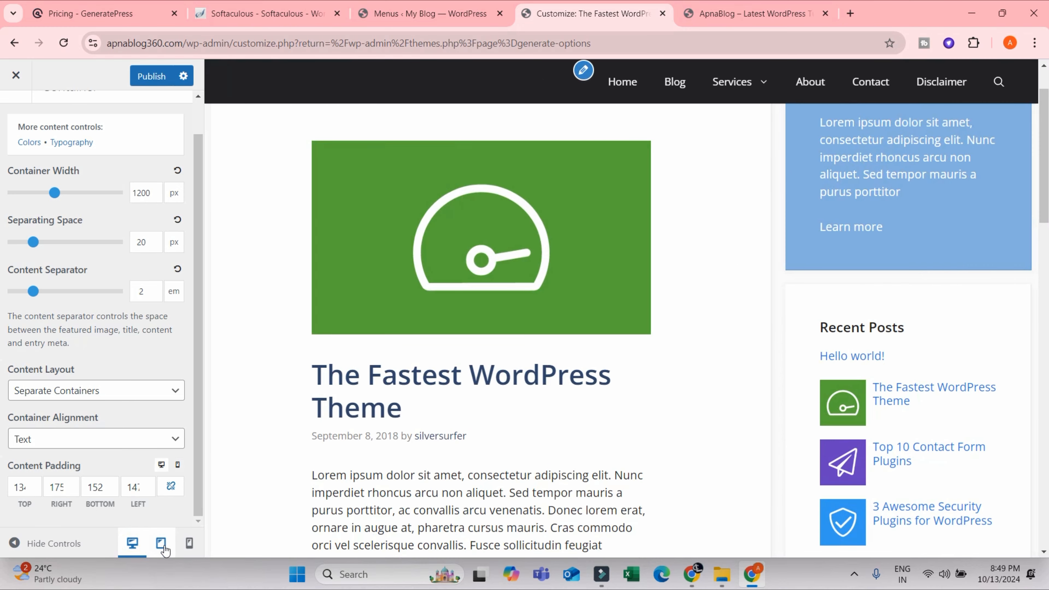
Set the desktop content padding to 50 for the top, right, bottom and left sides
left_click(20, 488)
double_click(20, 489)
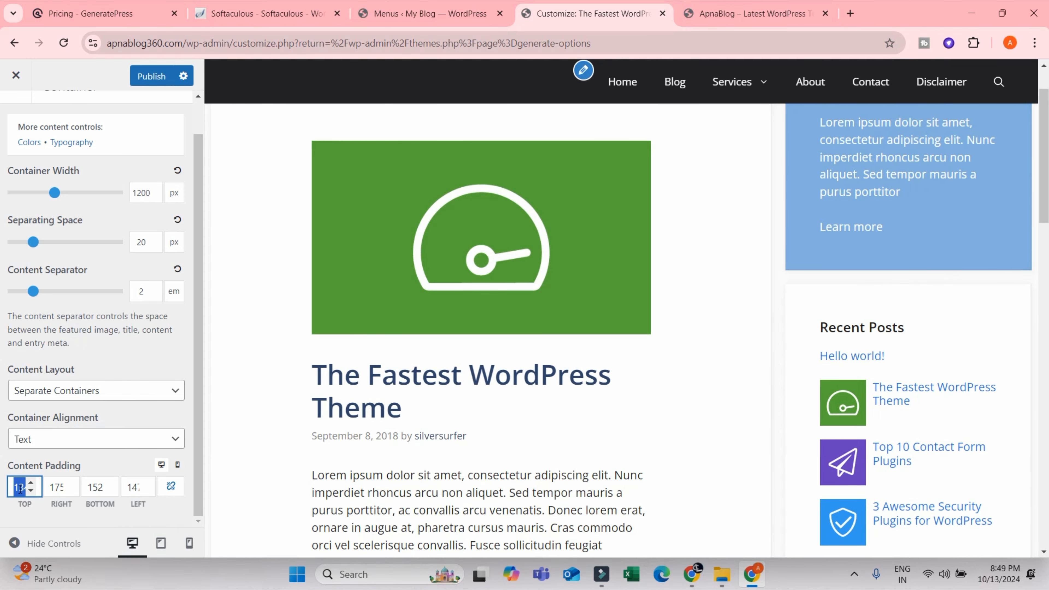
type("50")
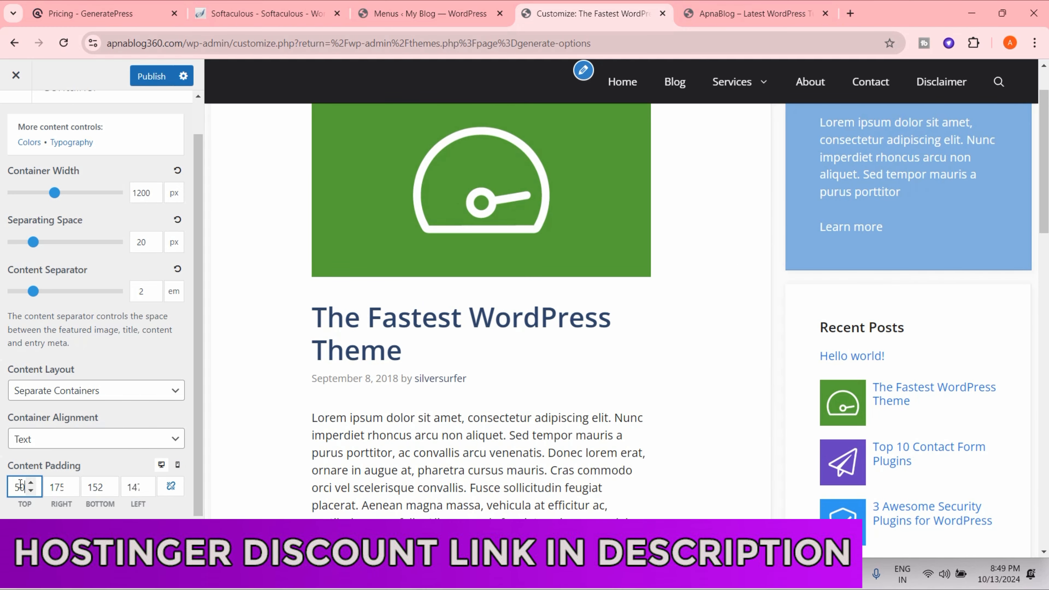
double_click(52, 488)
type("50")
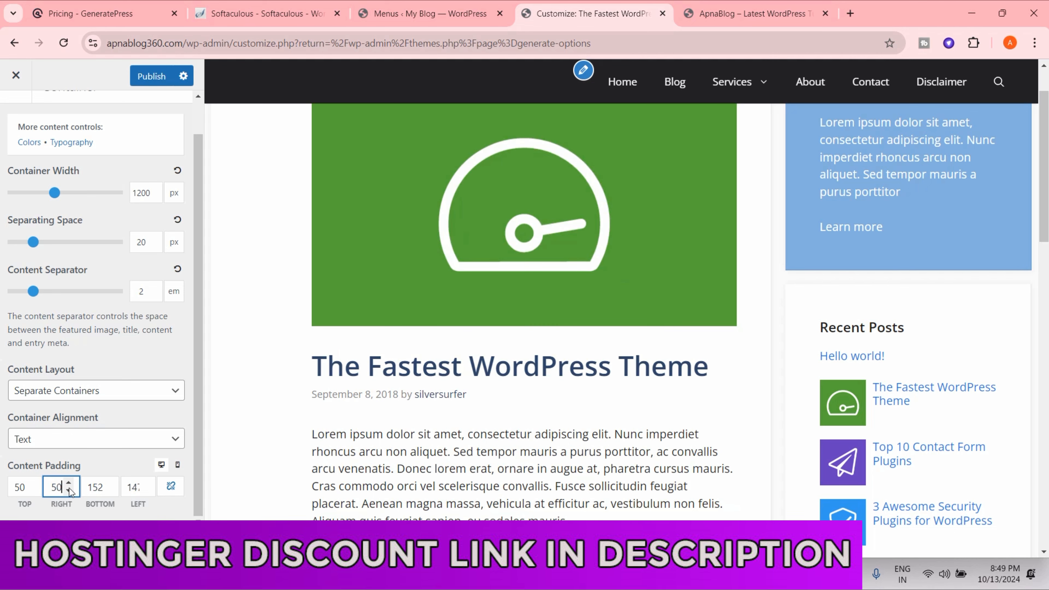
double_click(87, 487)
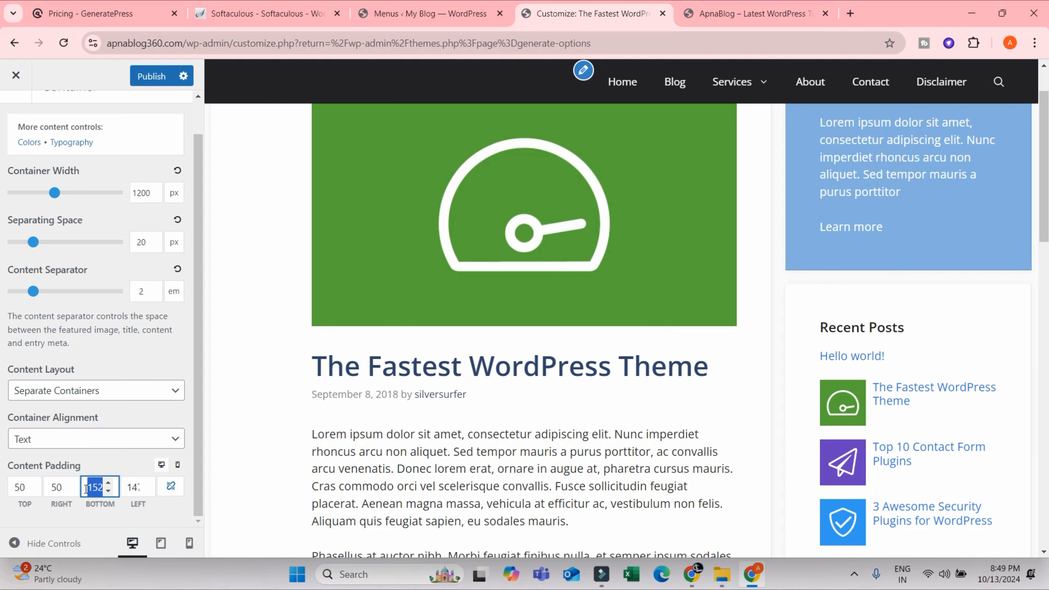
type("50")
double_click(130, 489)
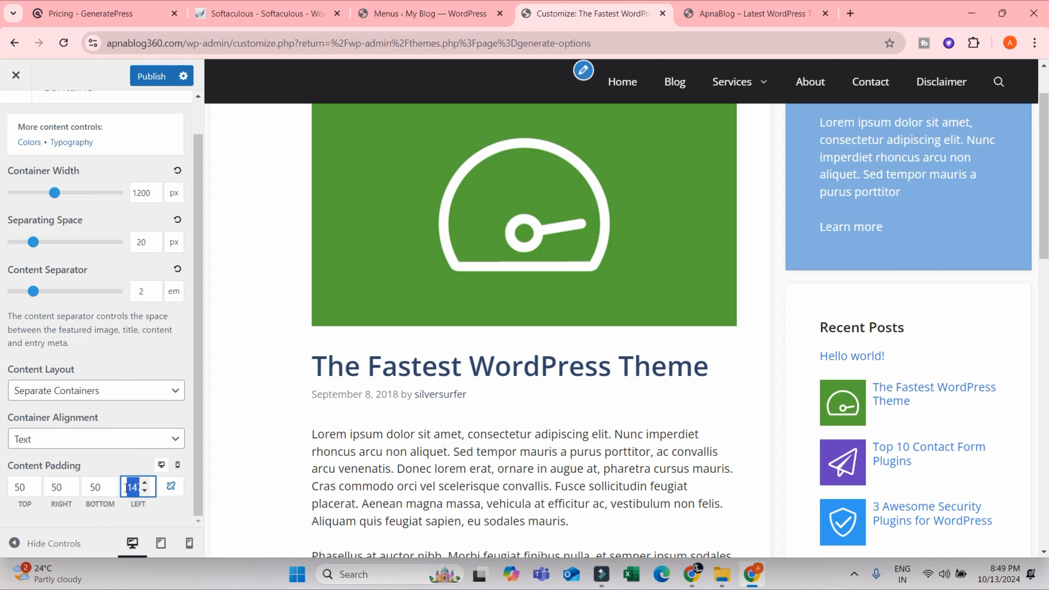
type("50")
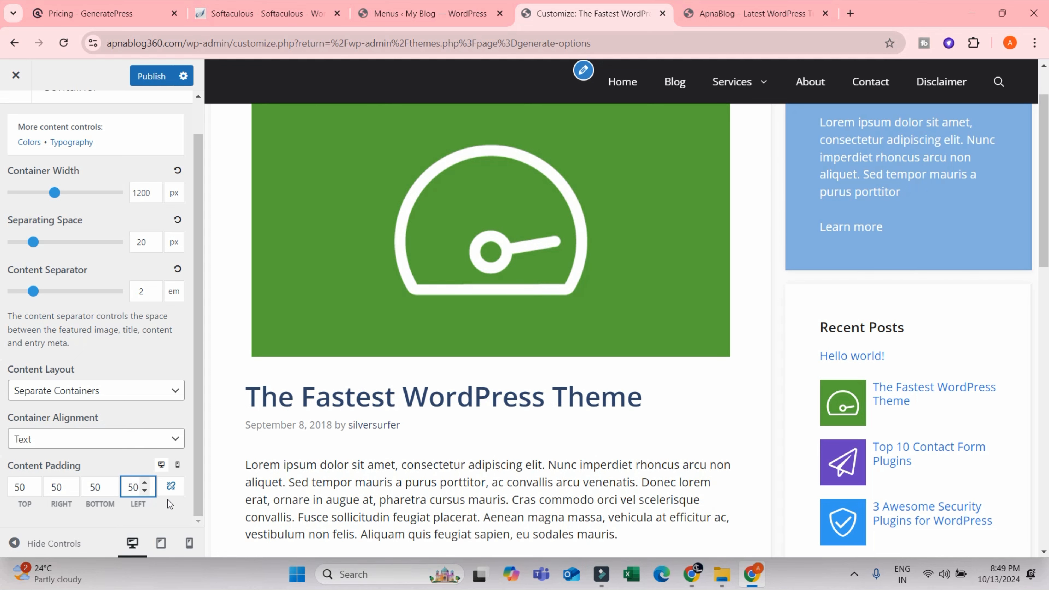
Examine the post in the tablet preview and through the full mobile preview, and return to the desktop preview
left_click(161, 543)
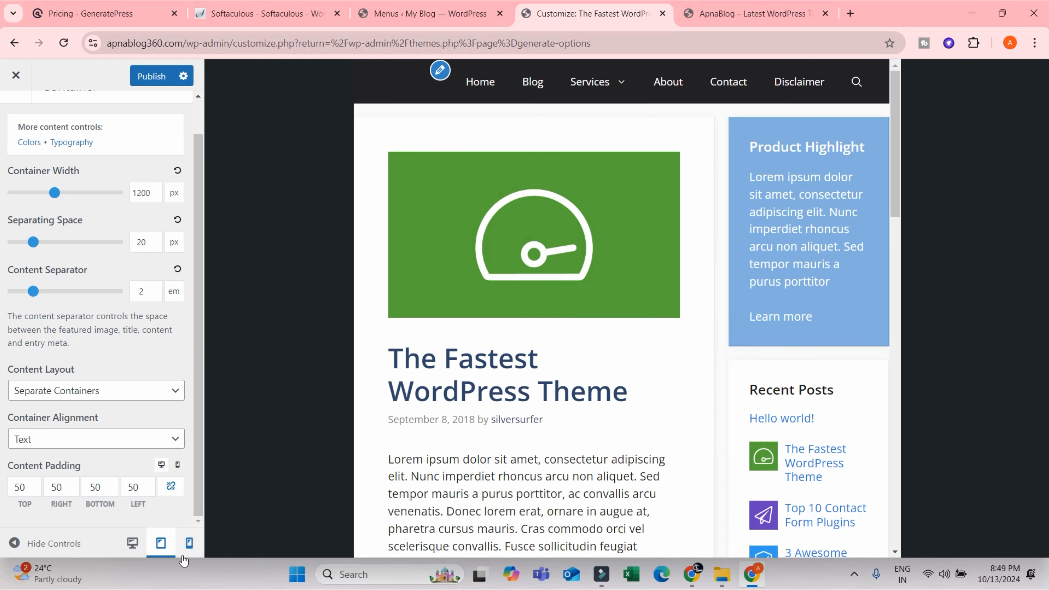
left_click(189, 544)
scroll(564, 385, "down", 10)
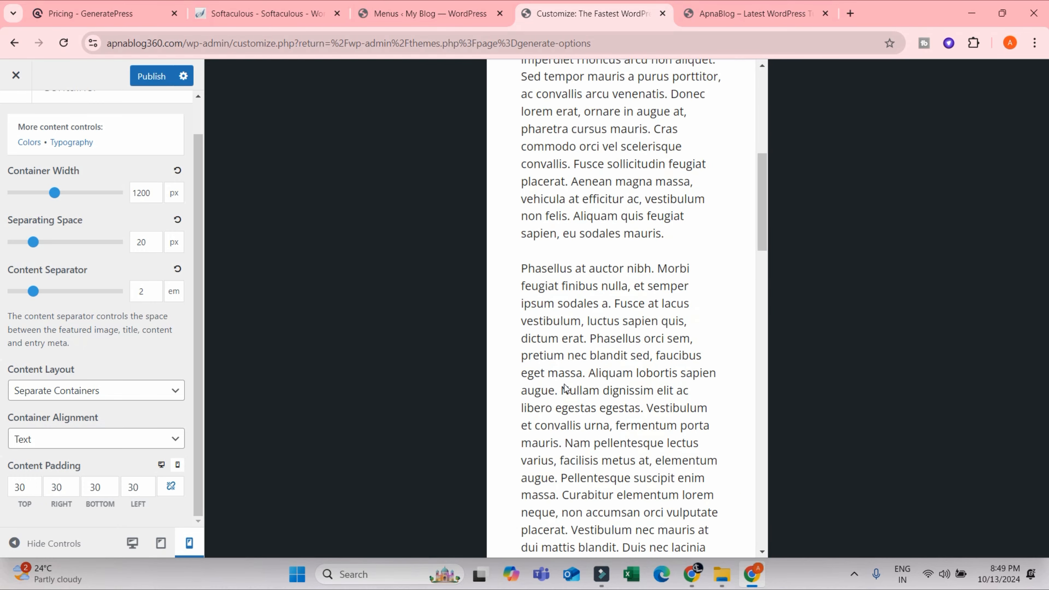
scroll(564, 385, "down", 15)
scroll(563, 377, "up", 7)
scroll(49, 317, "up", 2)
scroll(531, 391, "up", 6)
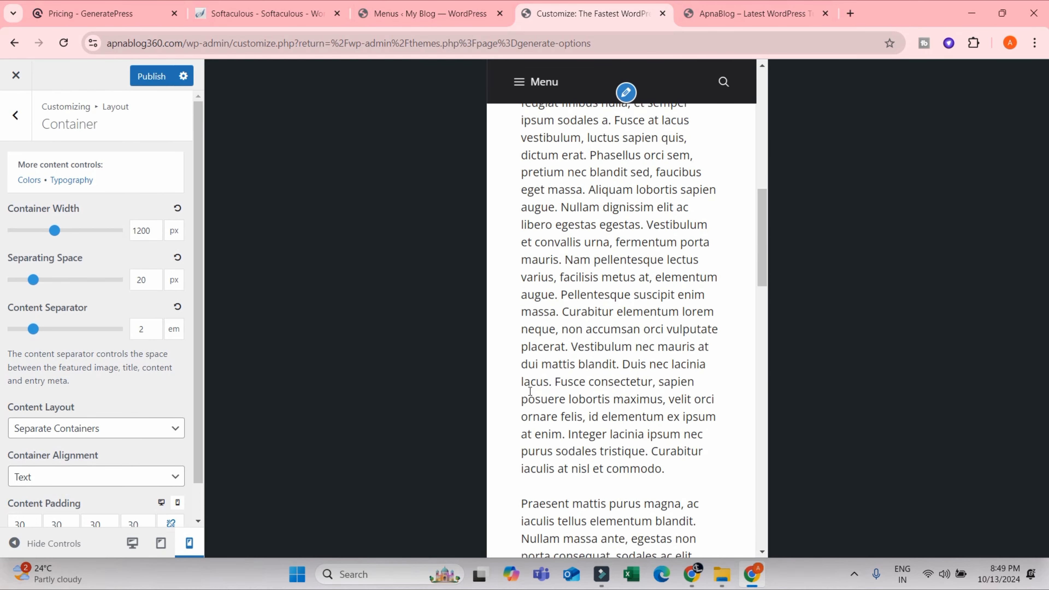
scroll(531, 392, "up", 10)
scroll(77, 481, "down", 2)
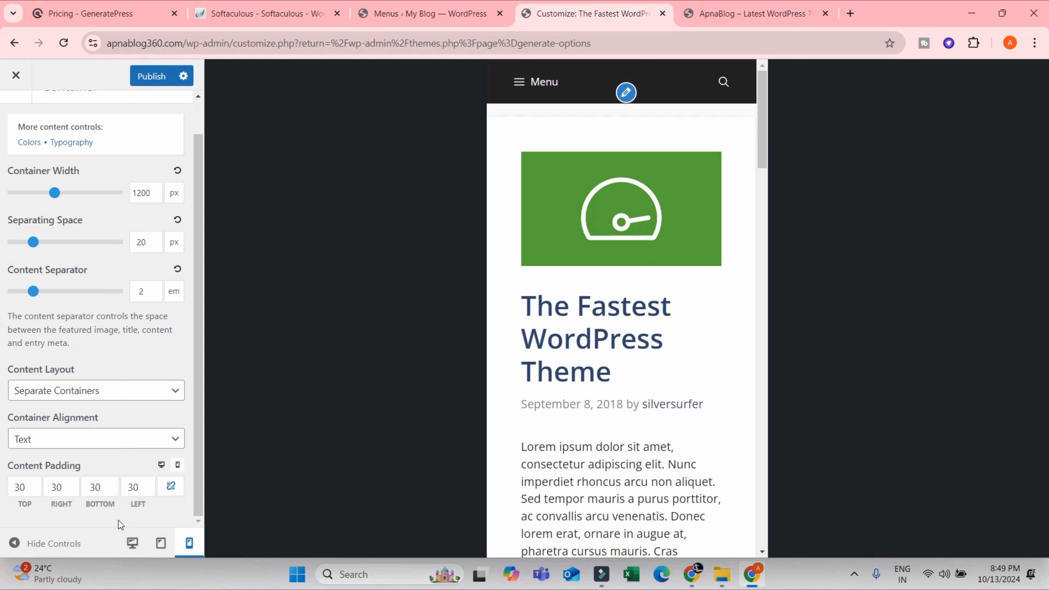
left_click(131, 543)
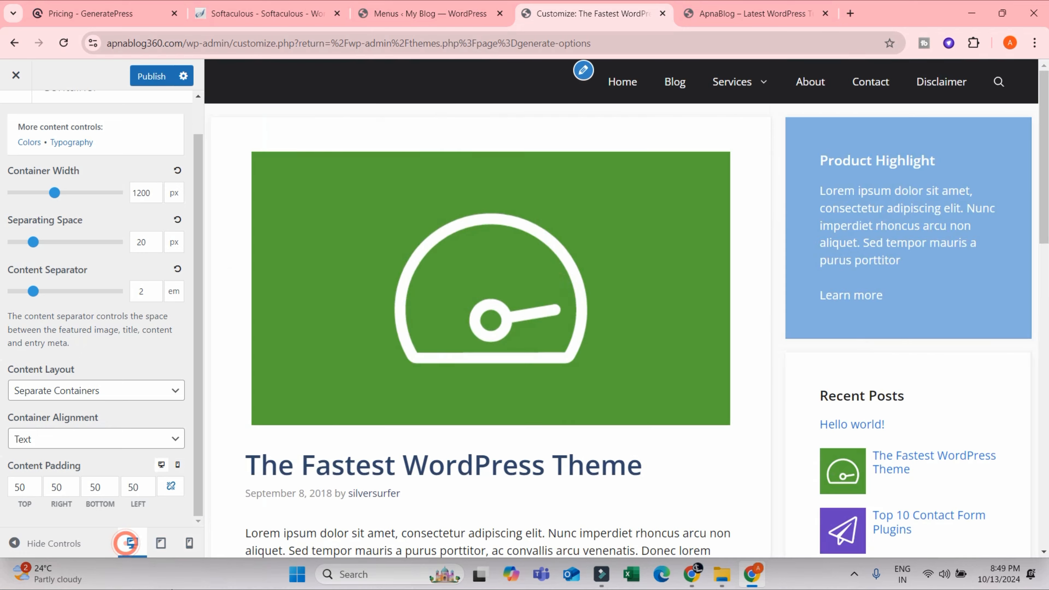
Link the four desktop content padding values, try 80 on all sides, and set them back to 50
left_click(172, 488)
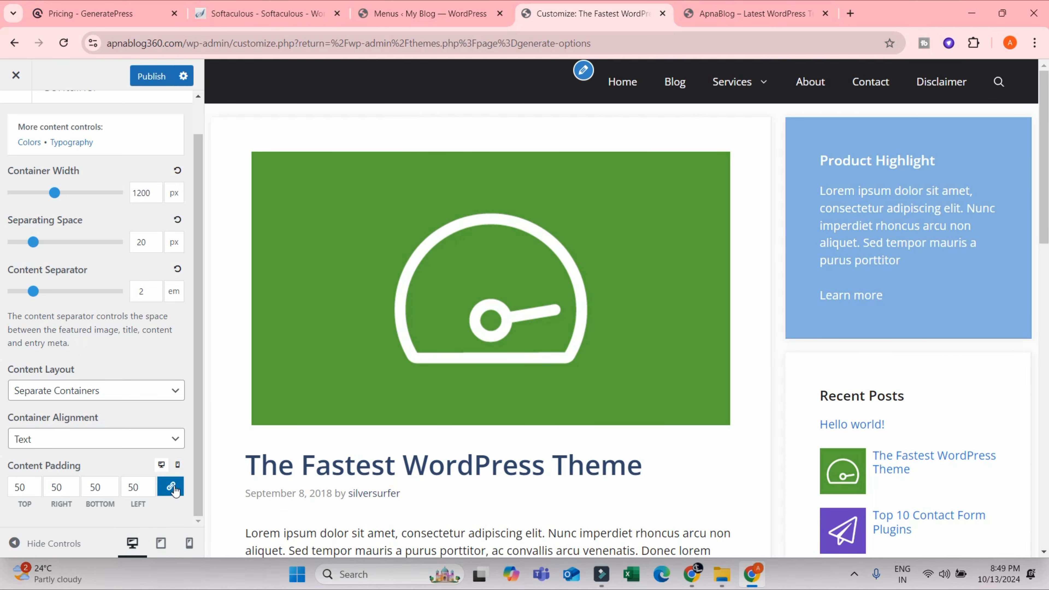
left_click(175, 491)
left_click(171, 488)
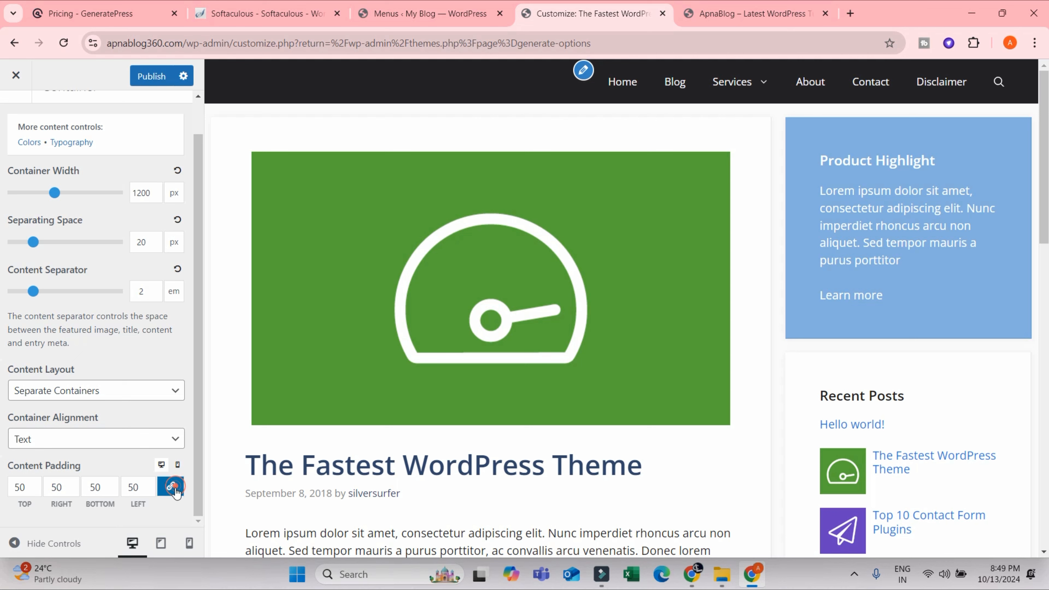
left_click(137, 489)
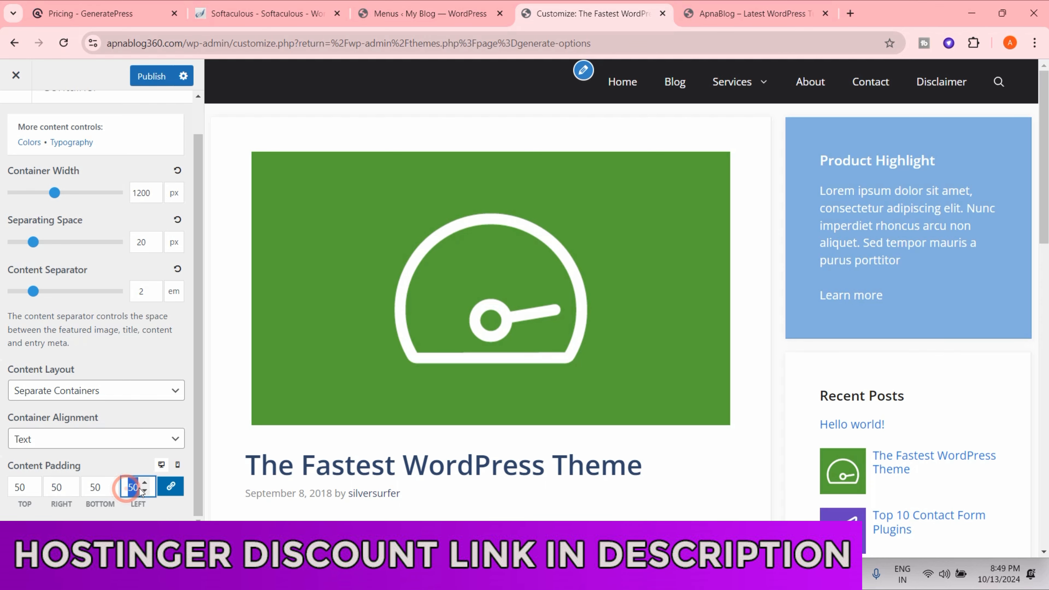
type("80")
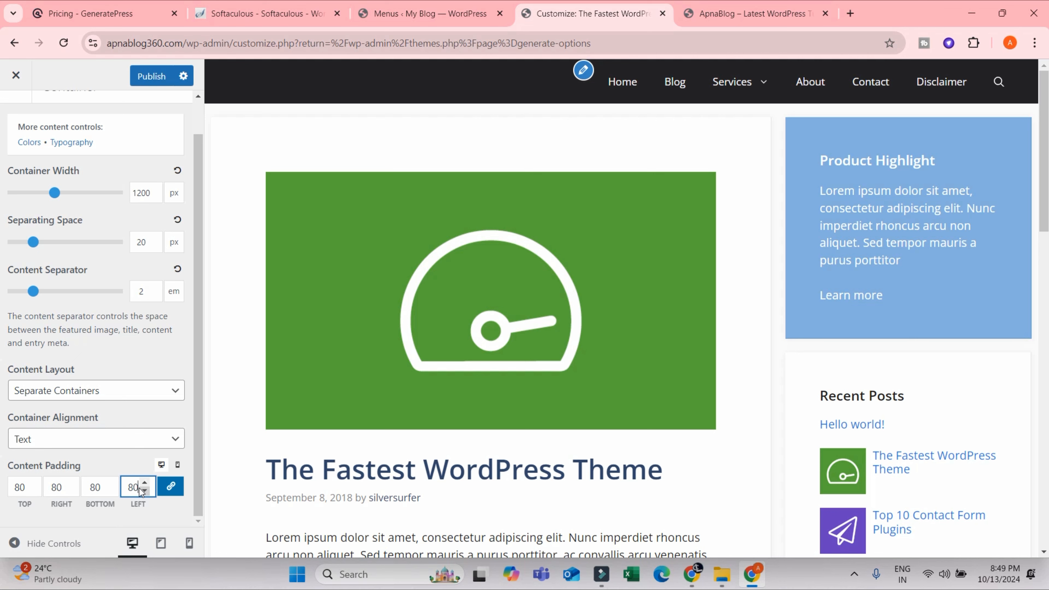
key("ctrl+a")
type("50")
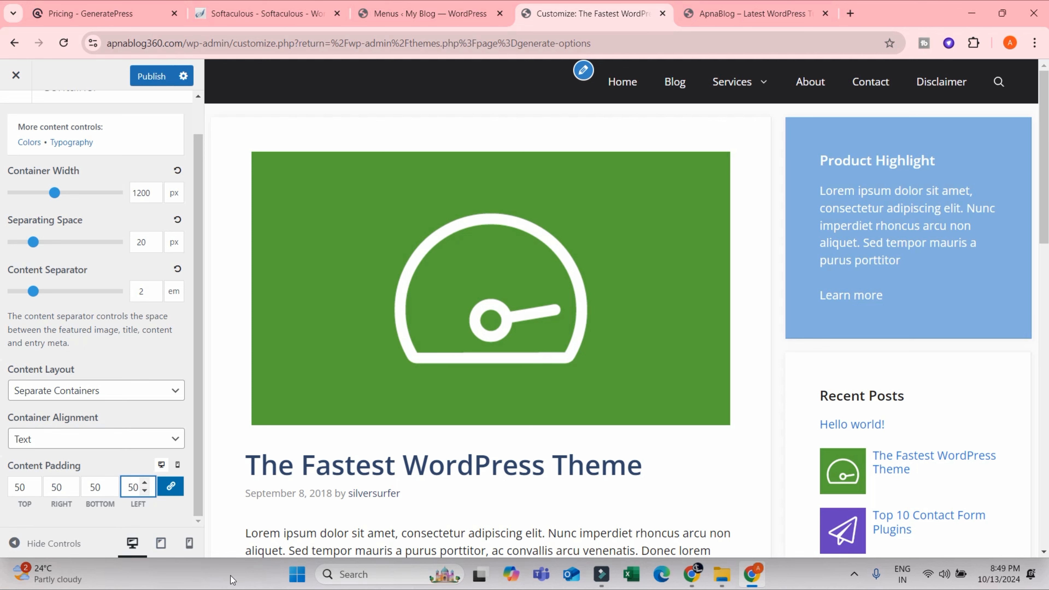
Compare the tablet, mobile and desktop previews and their content padding, and look through the mobile post down to the recent posts
left_click(162, 545)
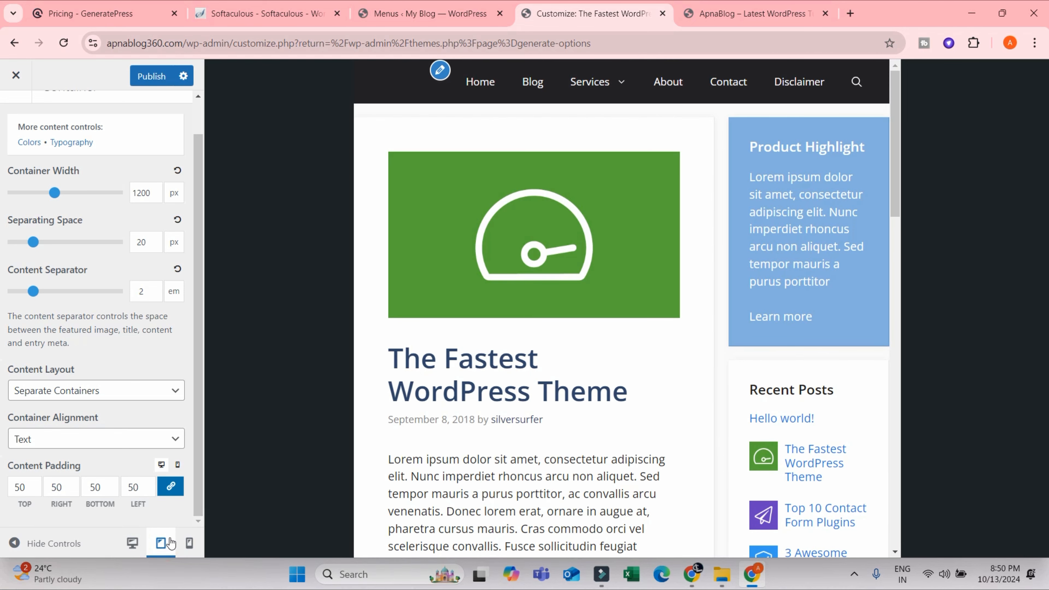
left_click(188, 544)
left_click(161, 544)
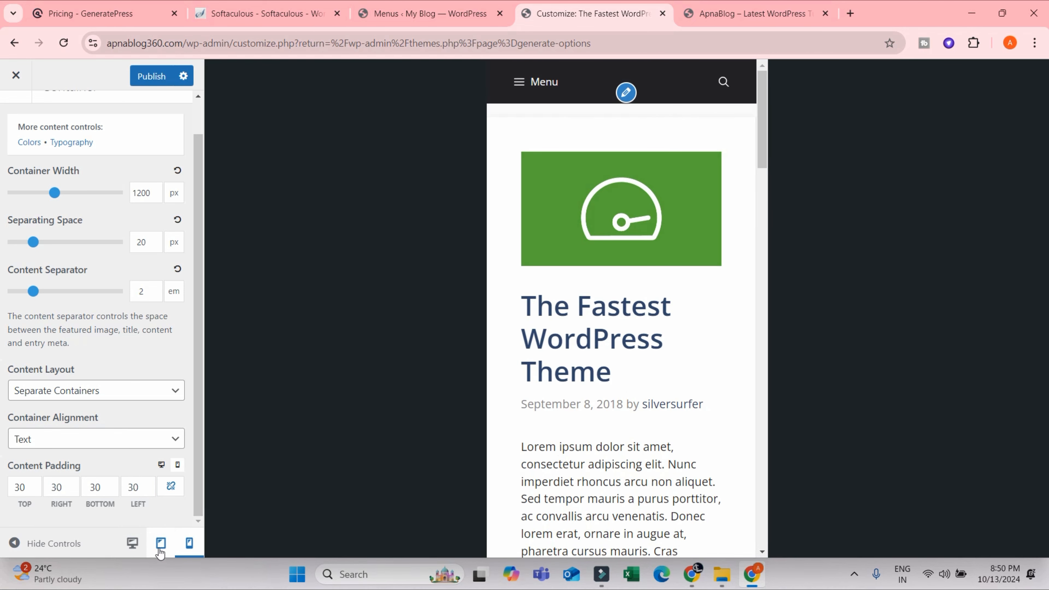
left_click(132, 545)
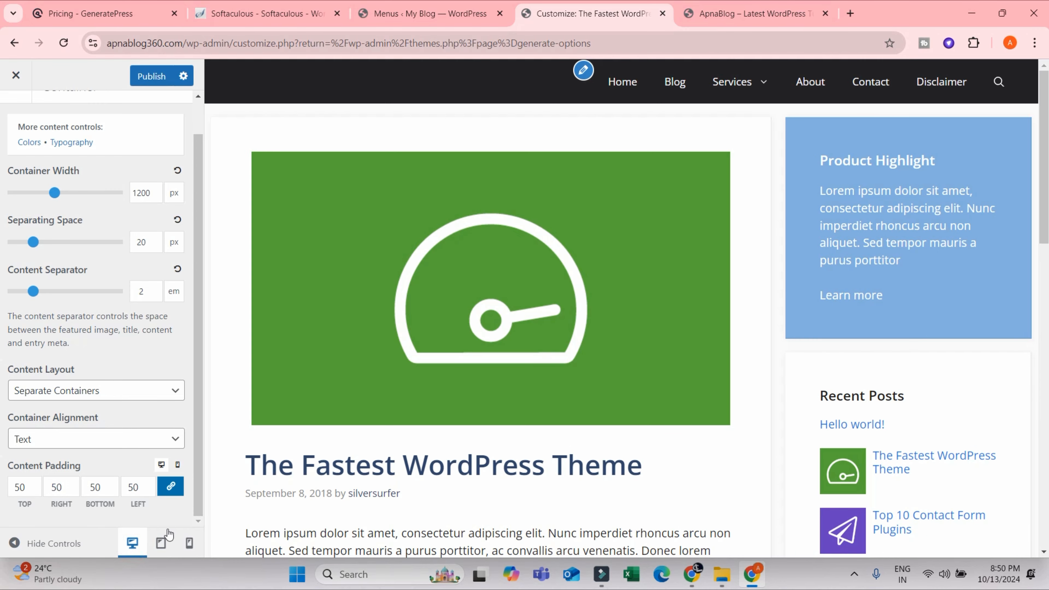
left_click(182, 545)
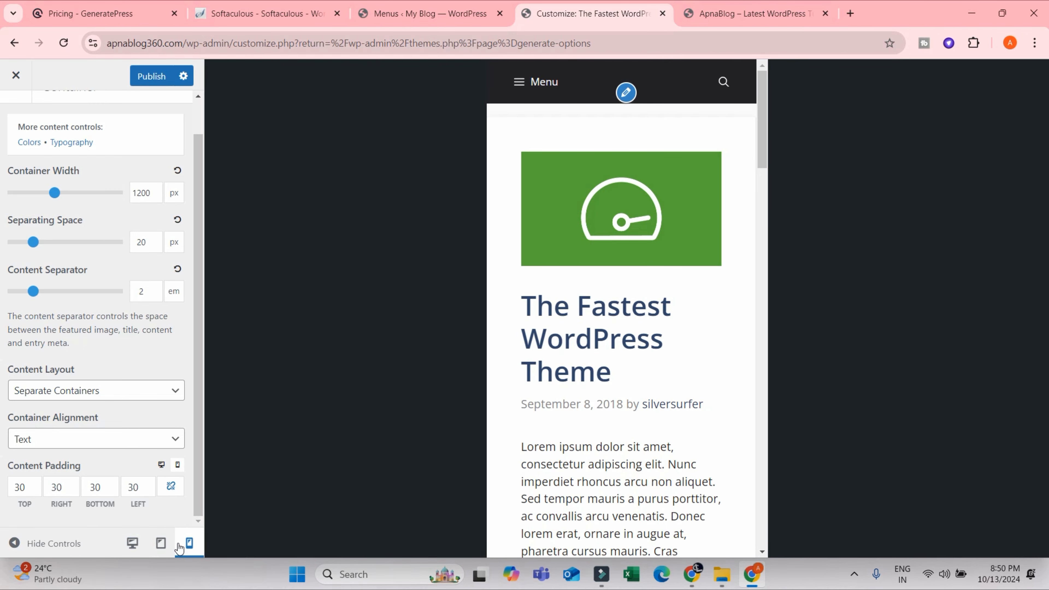
left_click(161, 544)
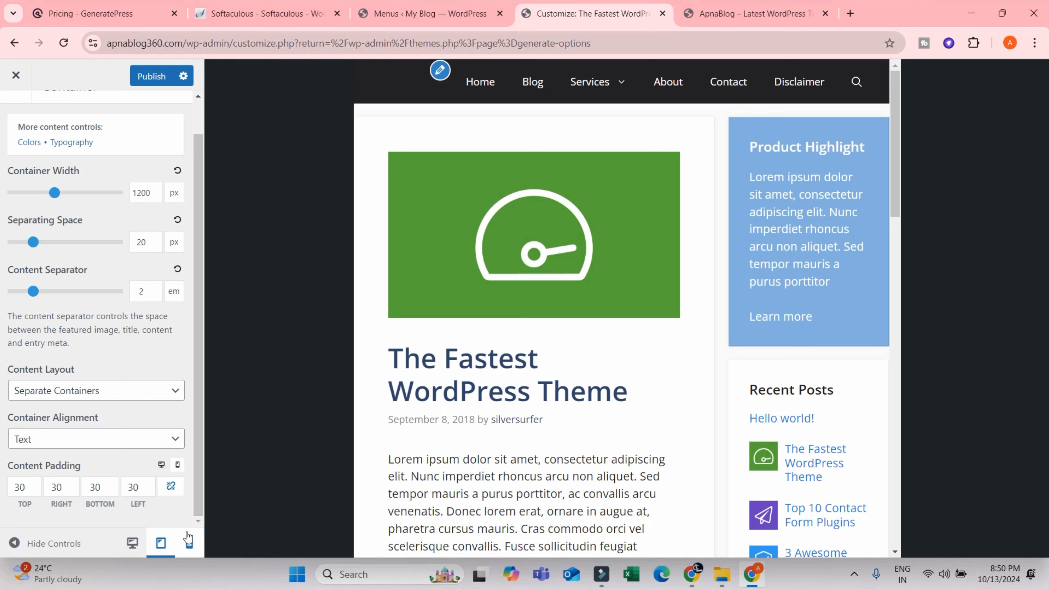
left_click(189, 545)
scroll(719, 309, "down", 10)
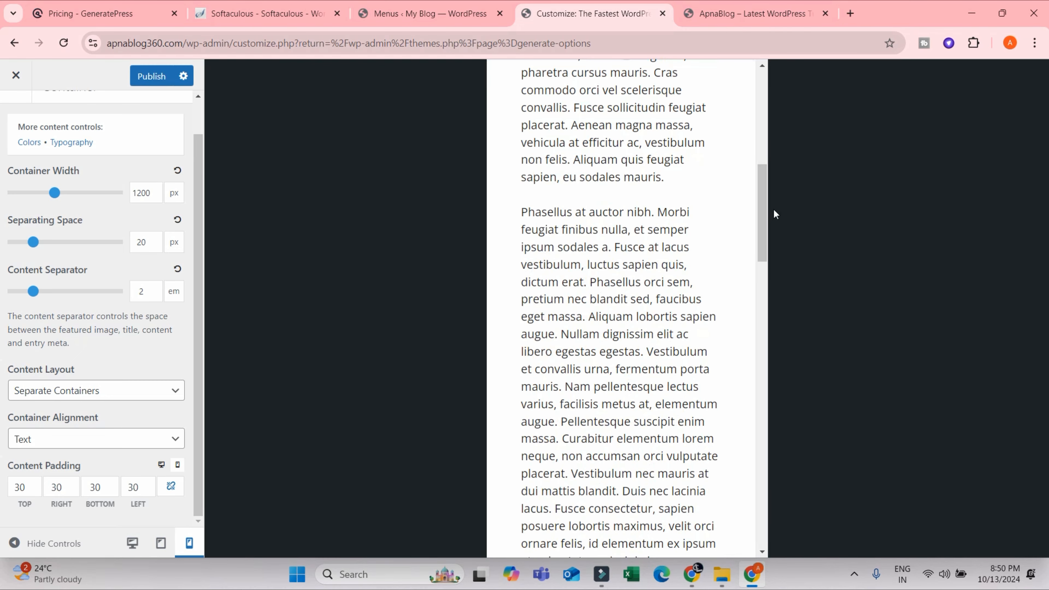
scroll(729, 445, "down", 10)
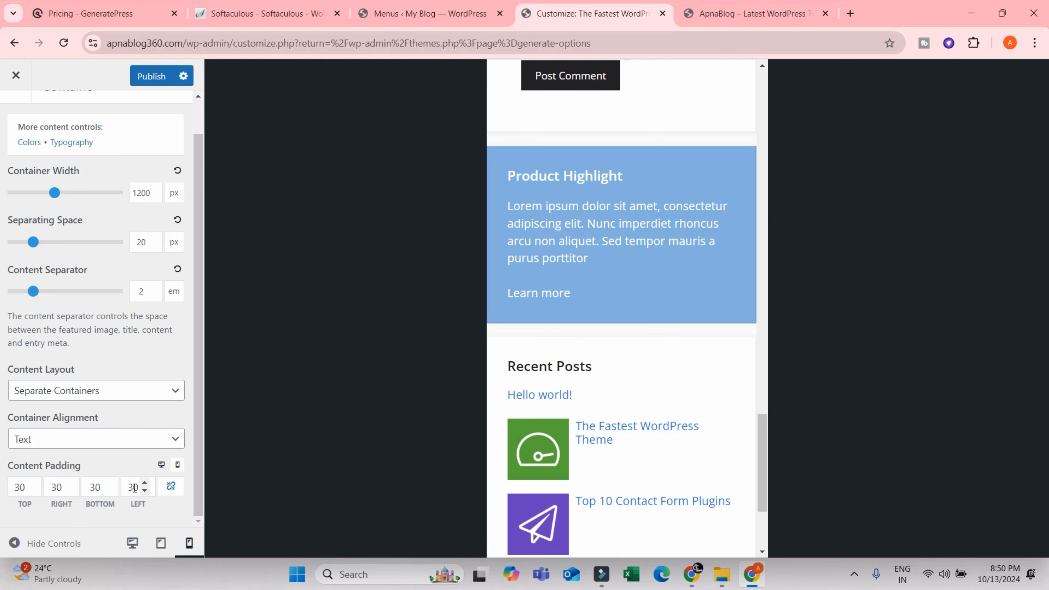
Try larger right content padding values for mobile, including 67 and 57, and set the value back to 30
left_click(69, 483)
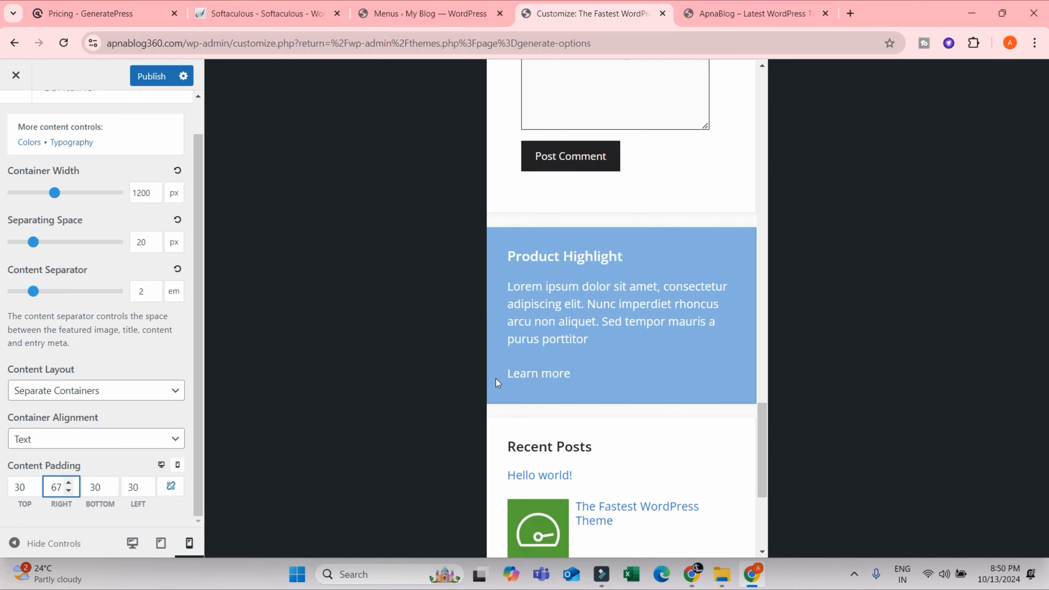
scroll(672, 354, "up", 20)
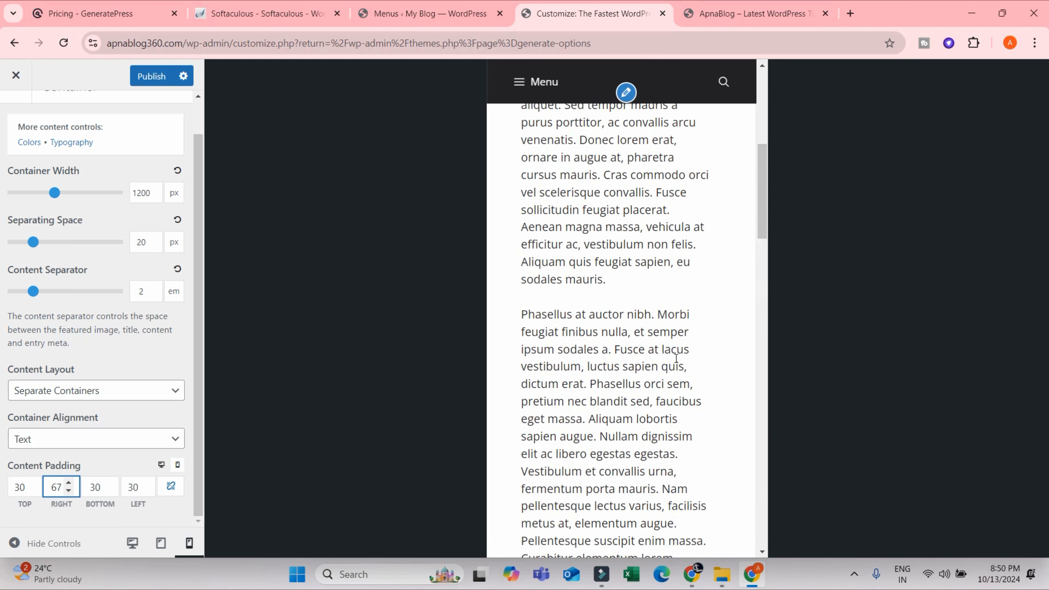
scroll(677, 358, "up", 8)
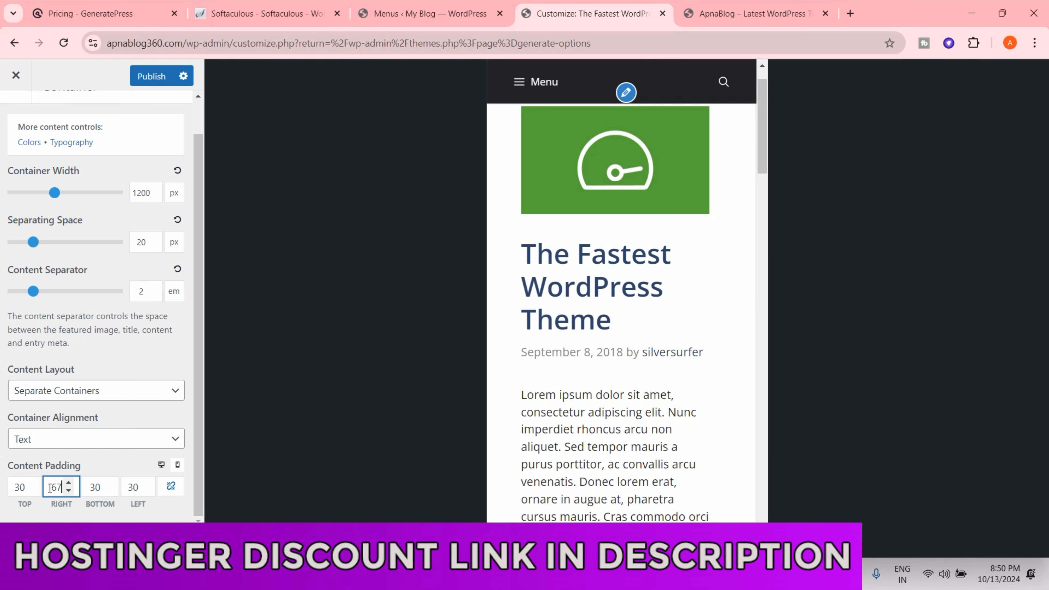
type("30")
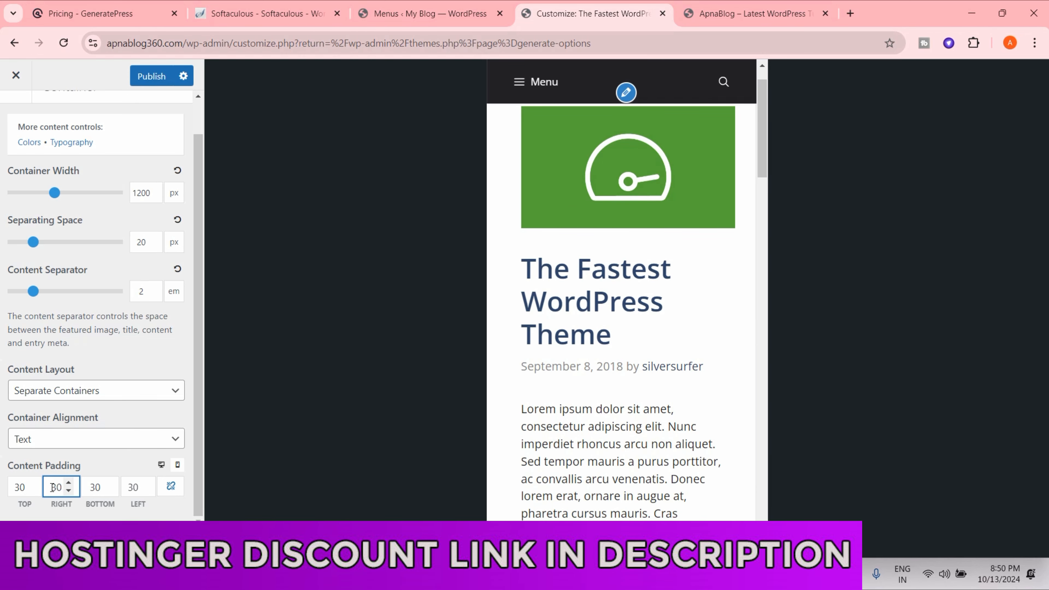
left_click(66, 483)
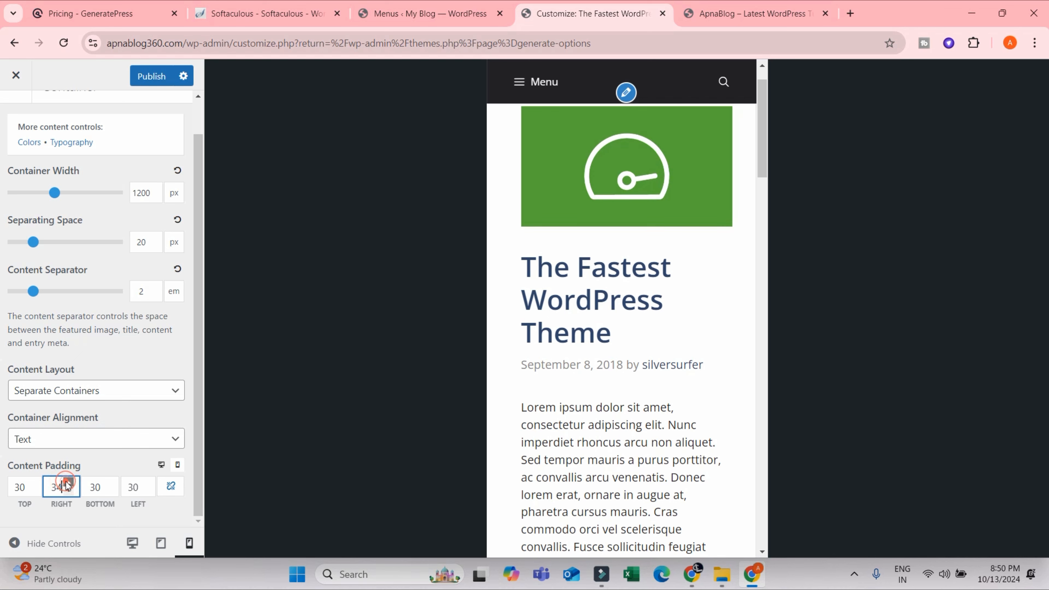
left_click_drag(68, 484, 72, 497)
left_click(66, 491)
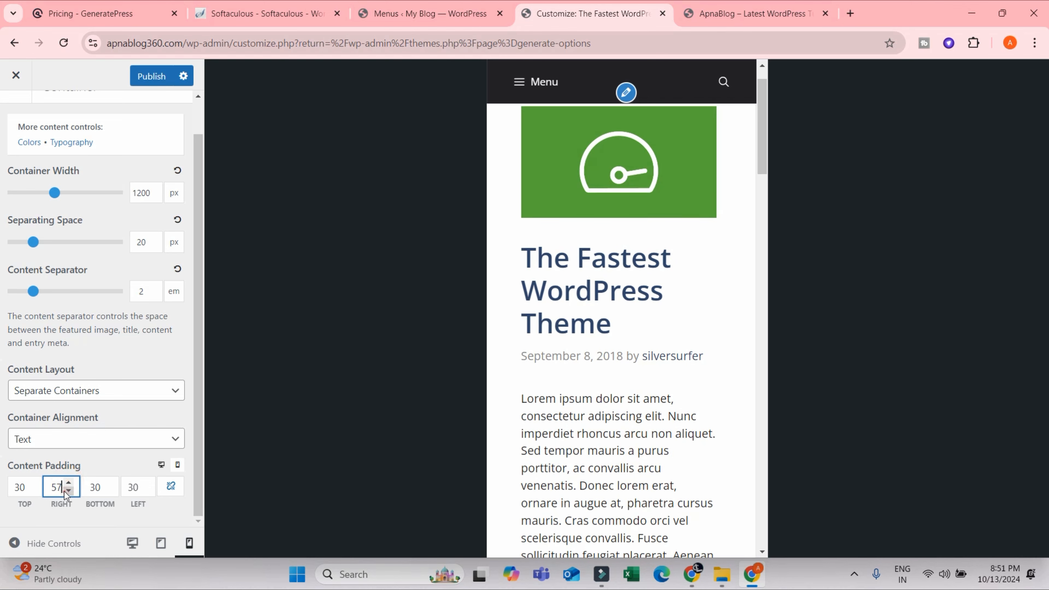
type("30")
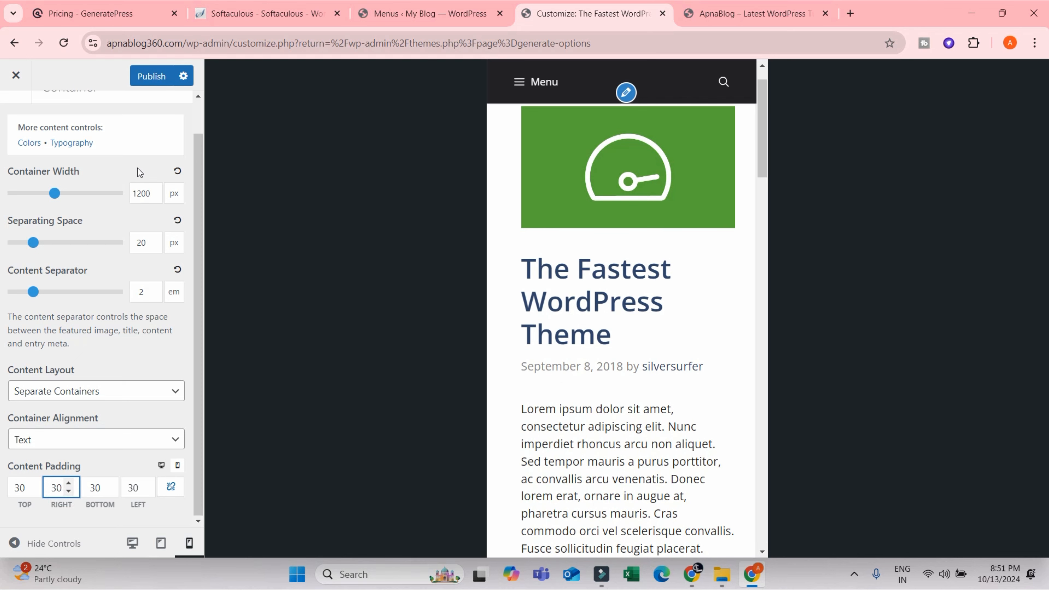
Return to the Layout sections and look through the post in the desktop preview
scroll(137, 166, "up", 2)
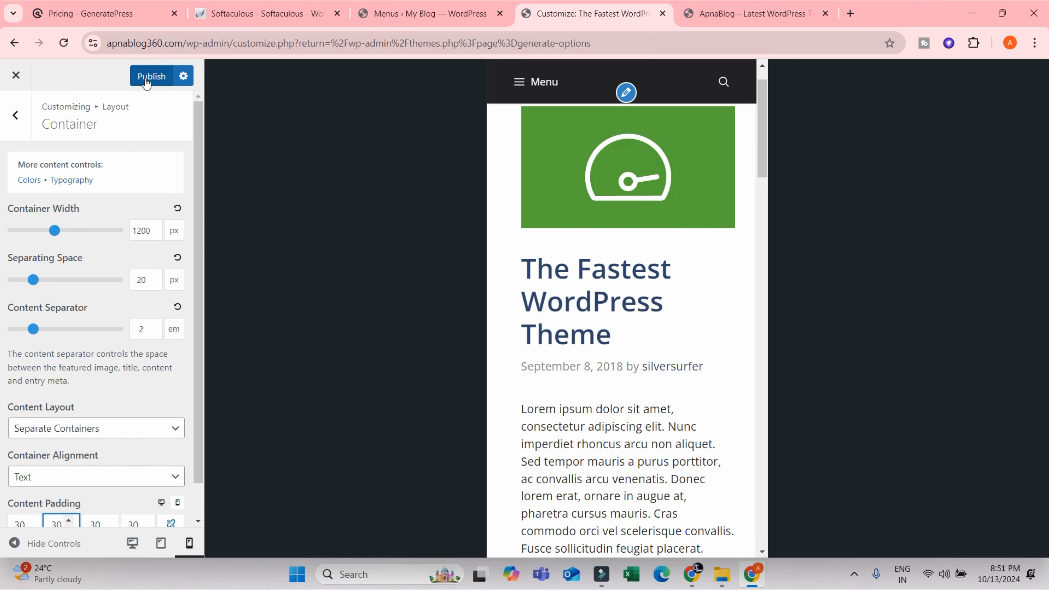
left_click(15, 116)
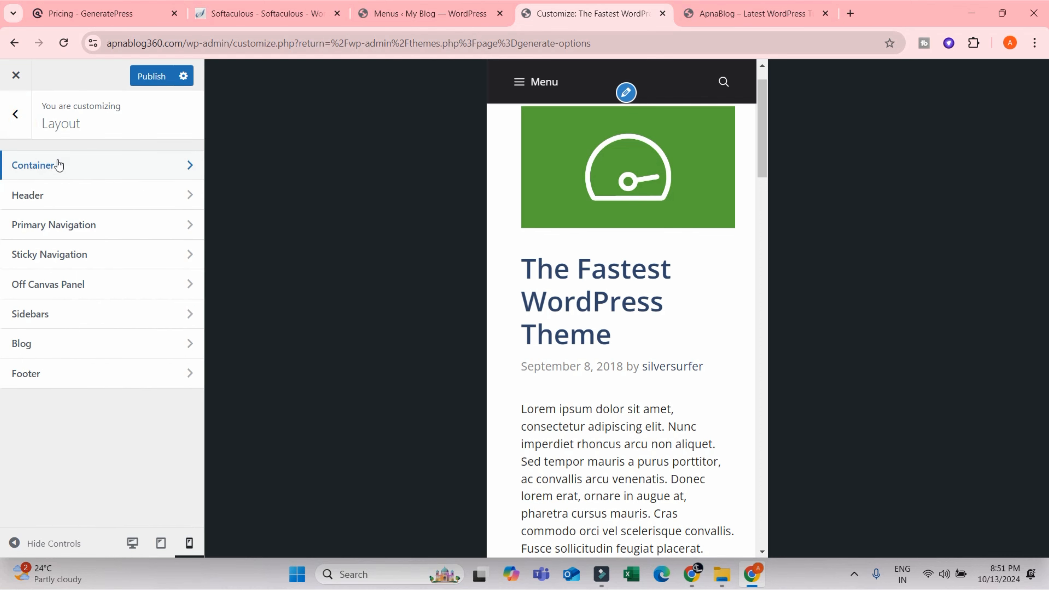
scroll(723, 257, "up", 1)
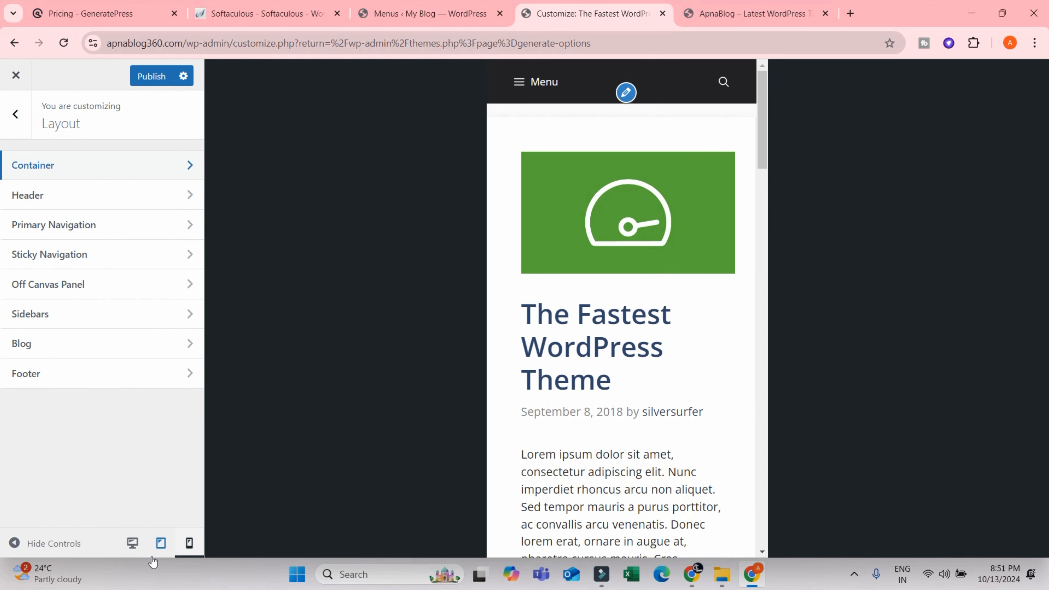
left_click(132, 543)
scroll(767, 328, "down", 10)
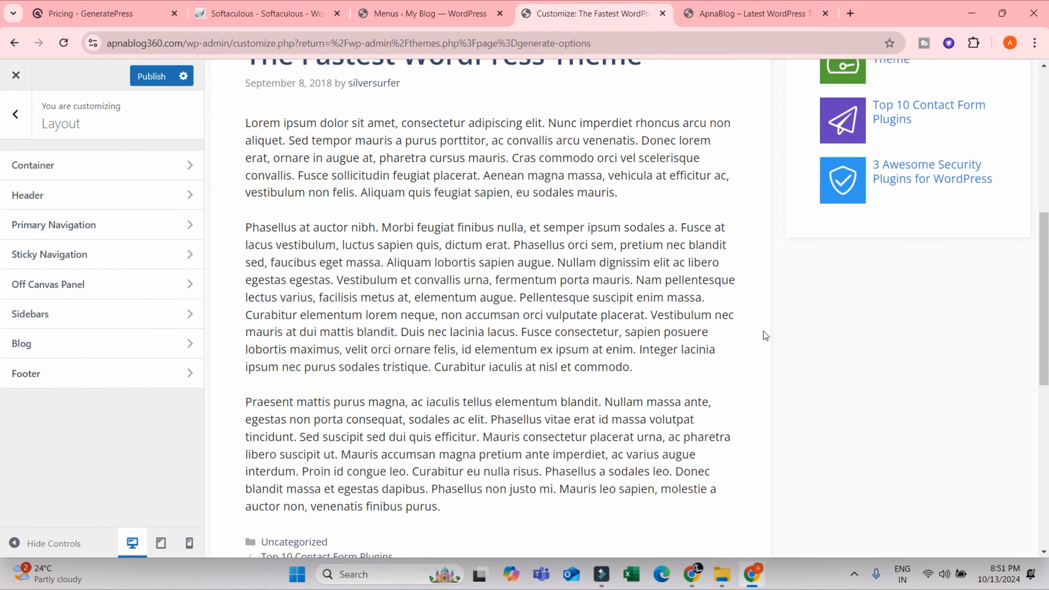
scroll(756, 338, "up", 5)
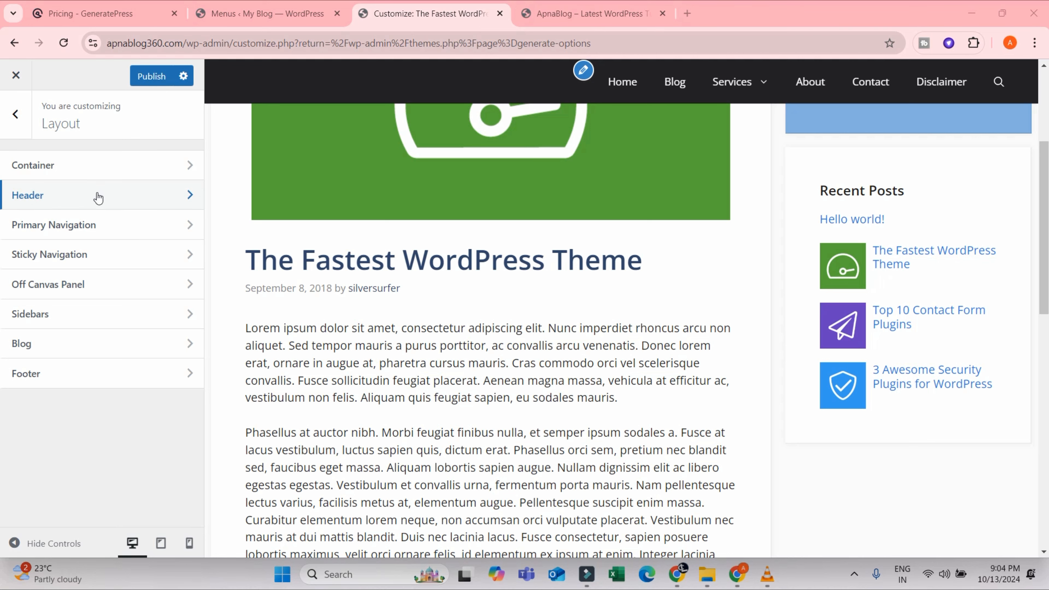
Open the Header layout settings and compare the header with the reloaded live home page
left_click(98, 197)
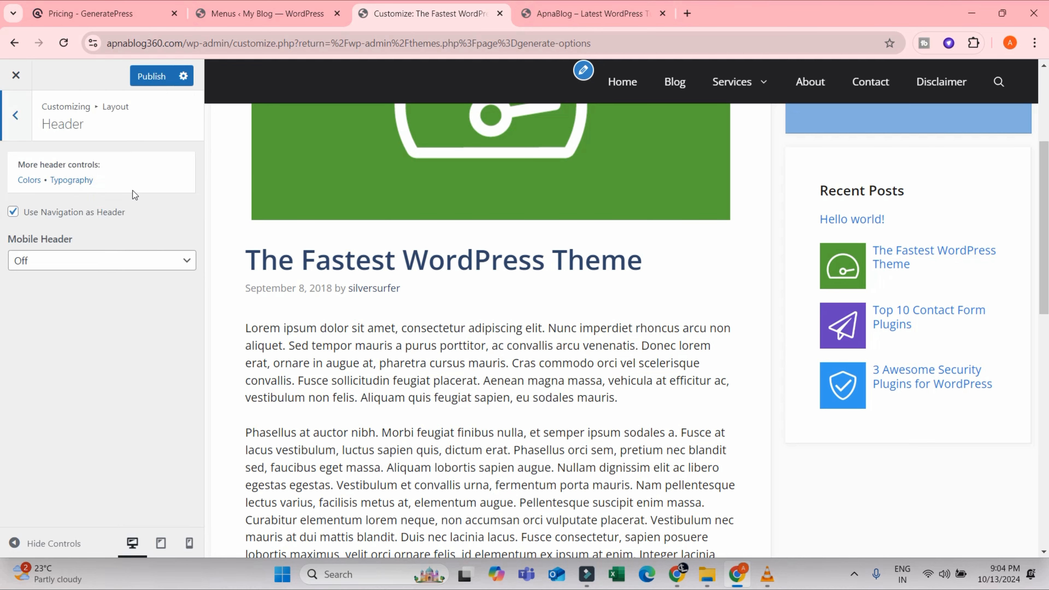
scroll(632, 241, "up", 5)
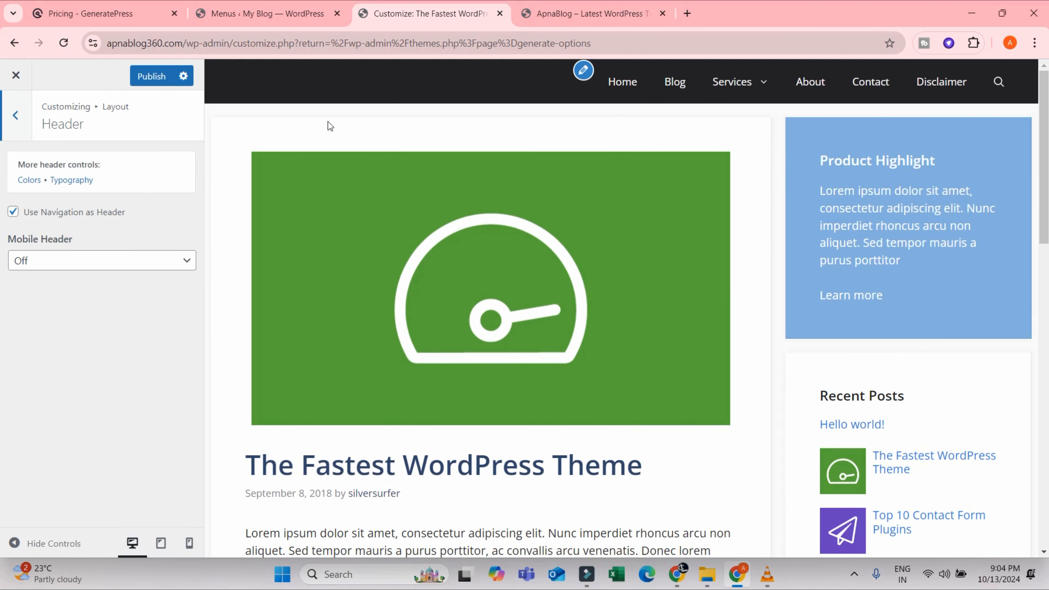
left_click(609, 12)
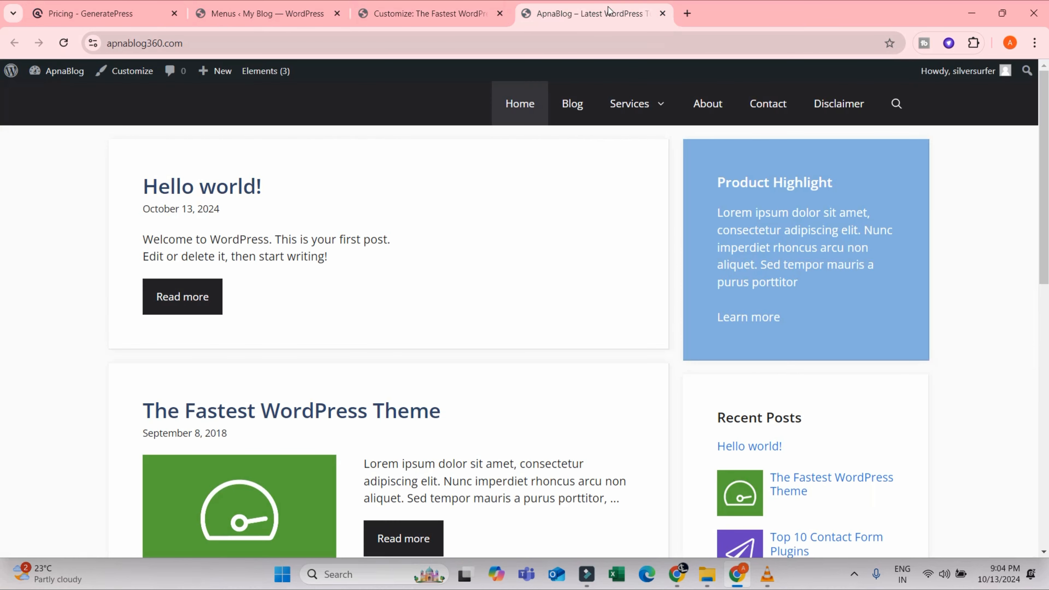
left_click(63, 43)
left_click(469, 15)
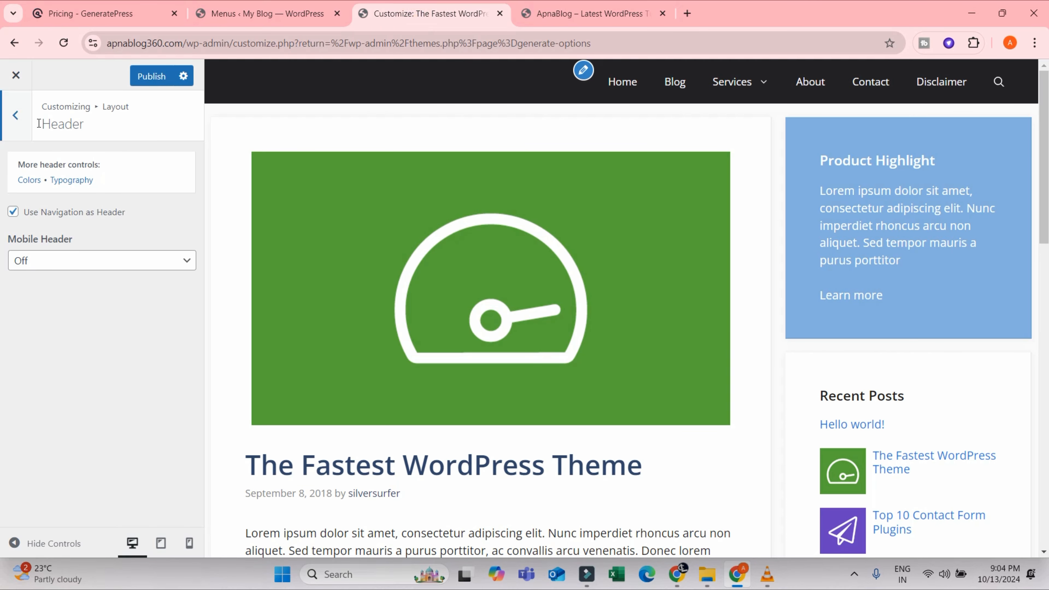
Set fastest.png from the media library as the logo in Site Identity, without cropping it
left_click(12, 120)
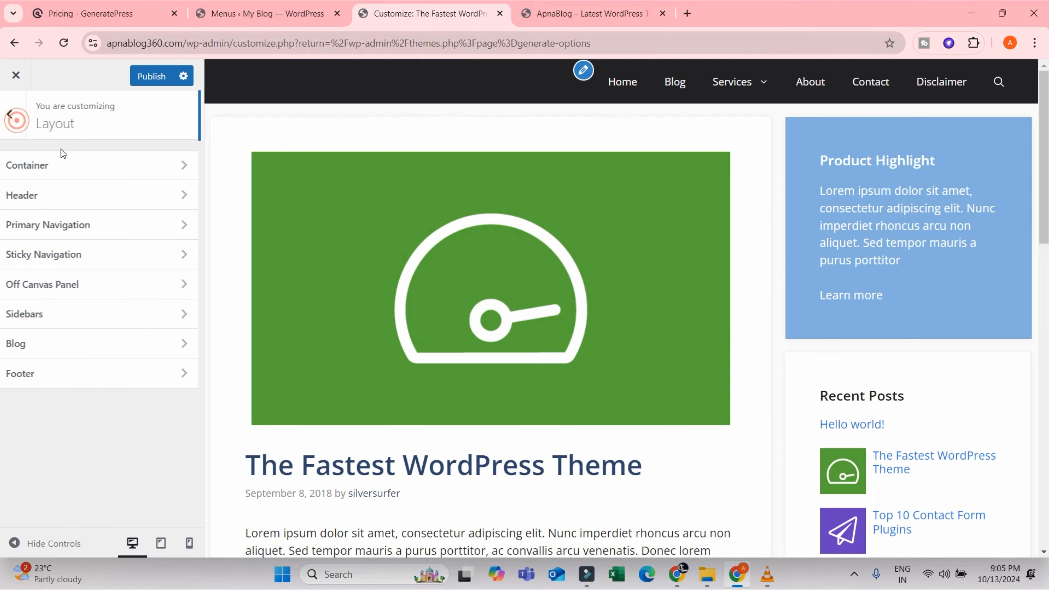
left_click(15, 114)
left_click(64, 226)
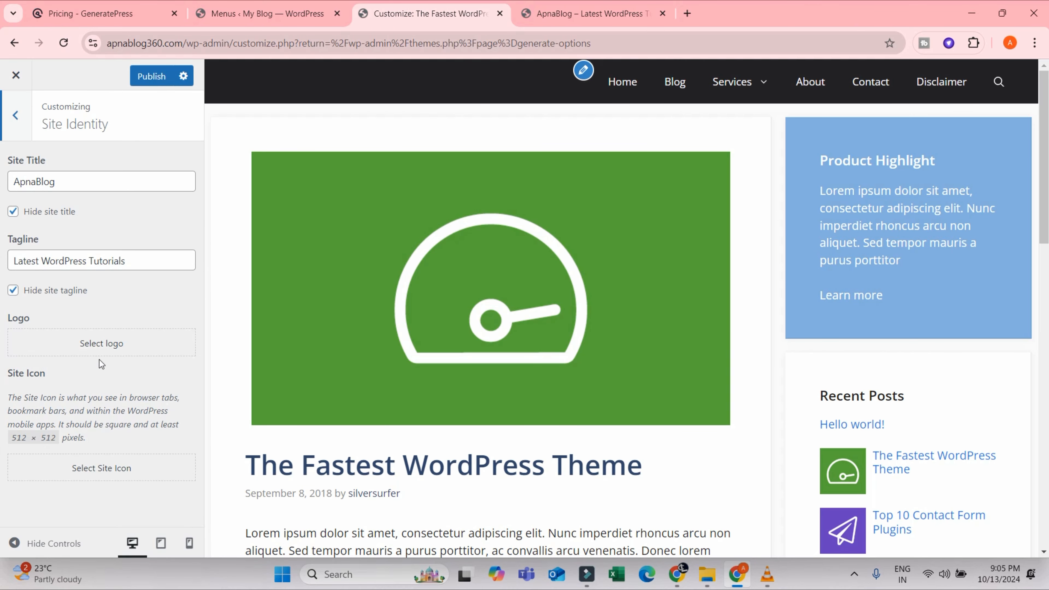
left_click(101, 345)
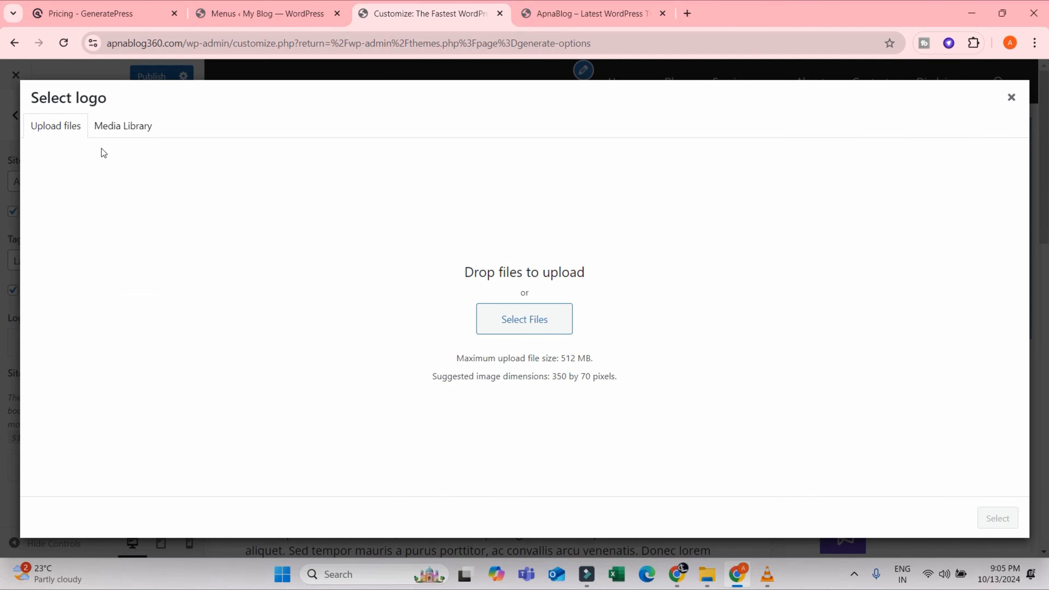
left_click(104, 126)
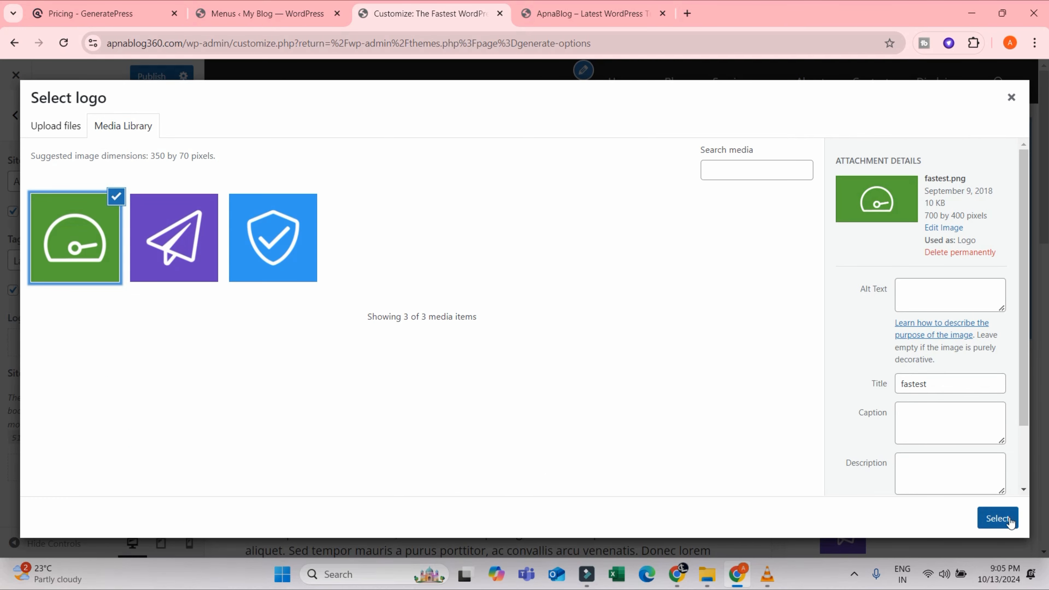
left_click(998, 519)
left_click_drag(558, 271, 585, 288)
left_click(911, 519)
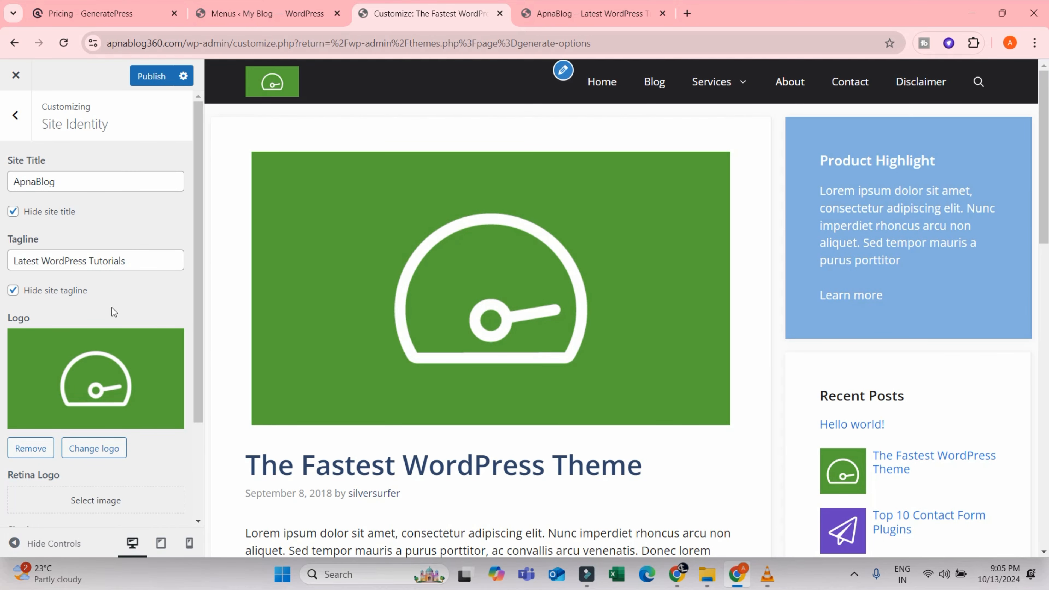
Publish the new logo and check the header on the live home page
left_click(153, 76)
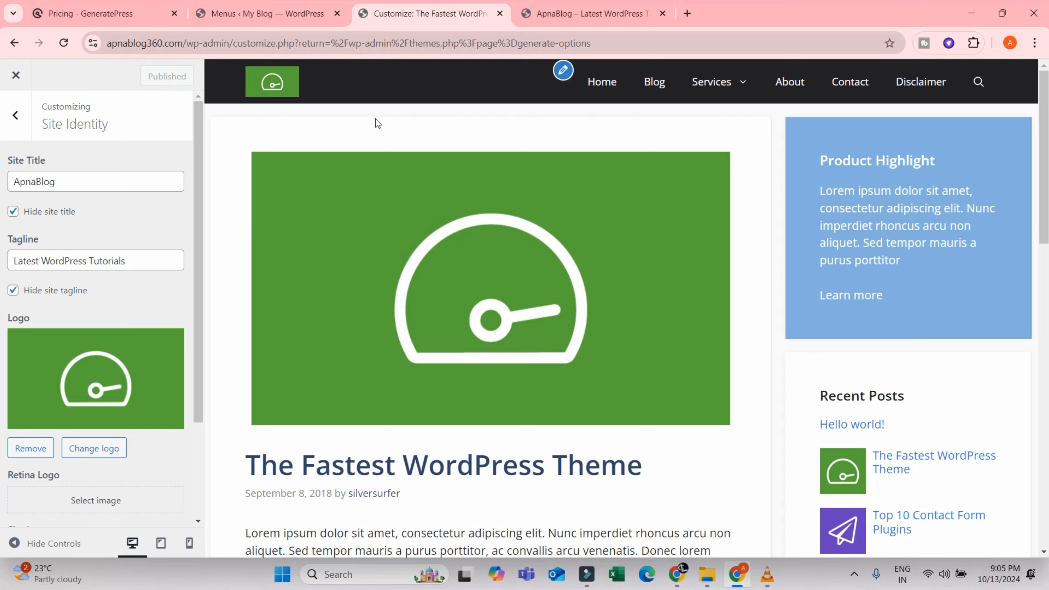
left_click(590, 13)
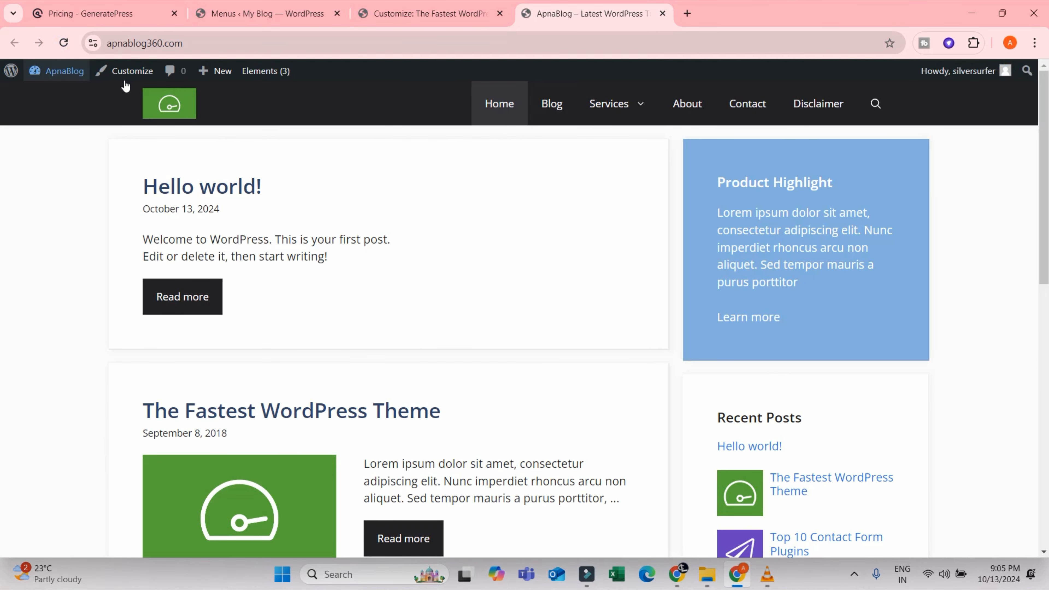
left_click(429, 13)
Leave Site Identity and reopen the Header settings under Layout
left_click(25, 124)
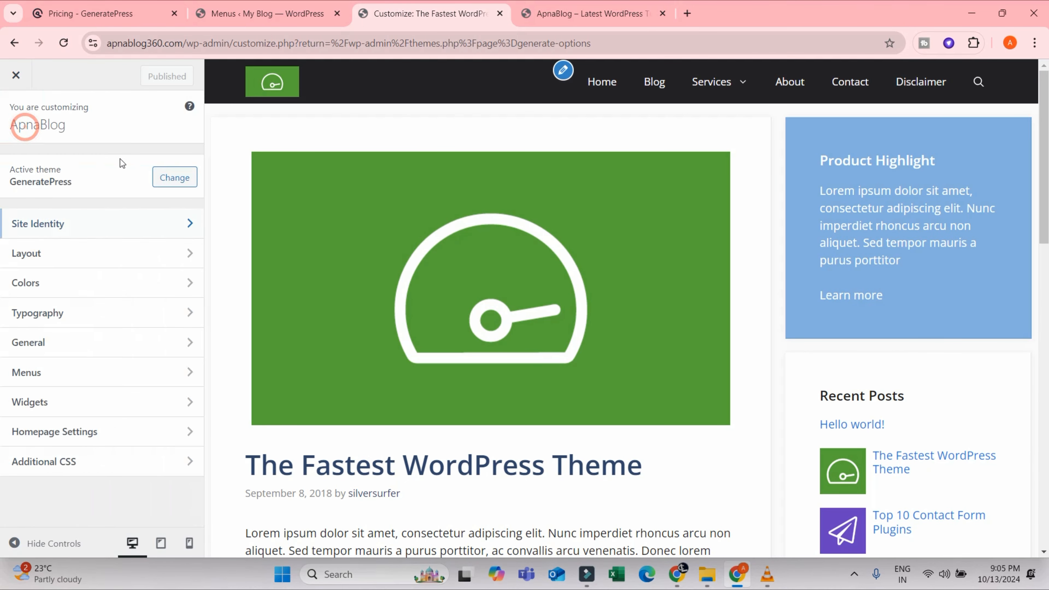
left_click(58, 261)
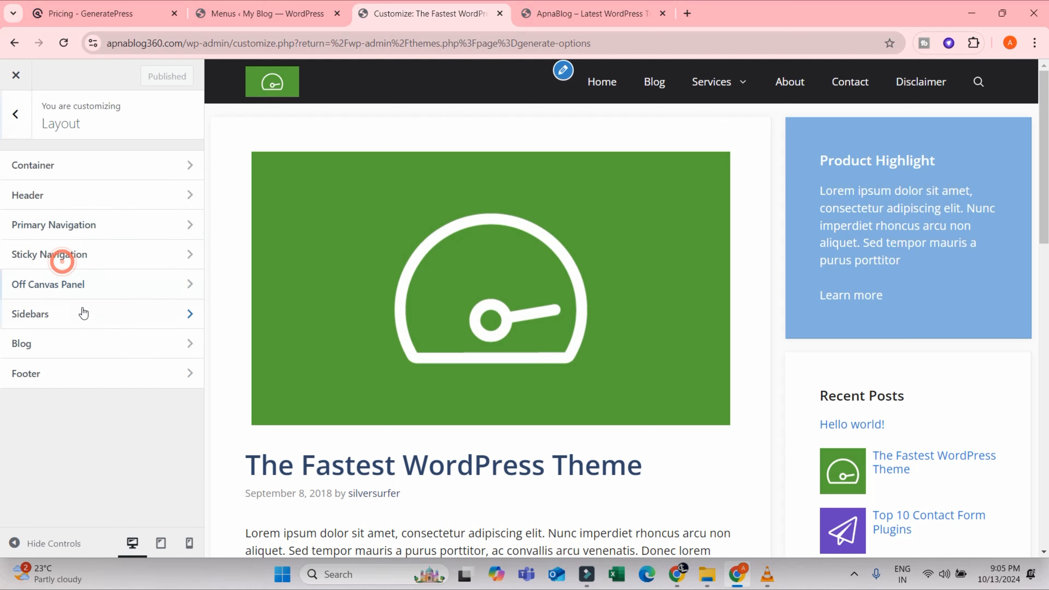
left_click(51, 203)
left_click(11, 117)
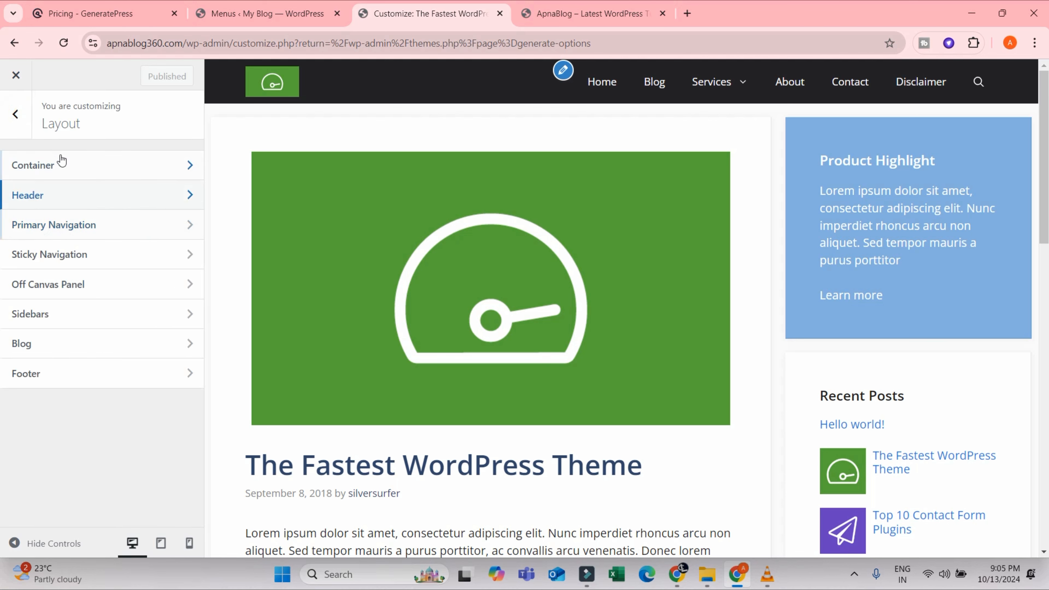
left_click(62, 203)
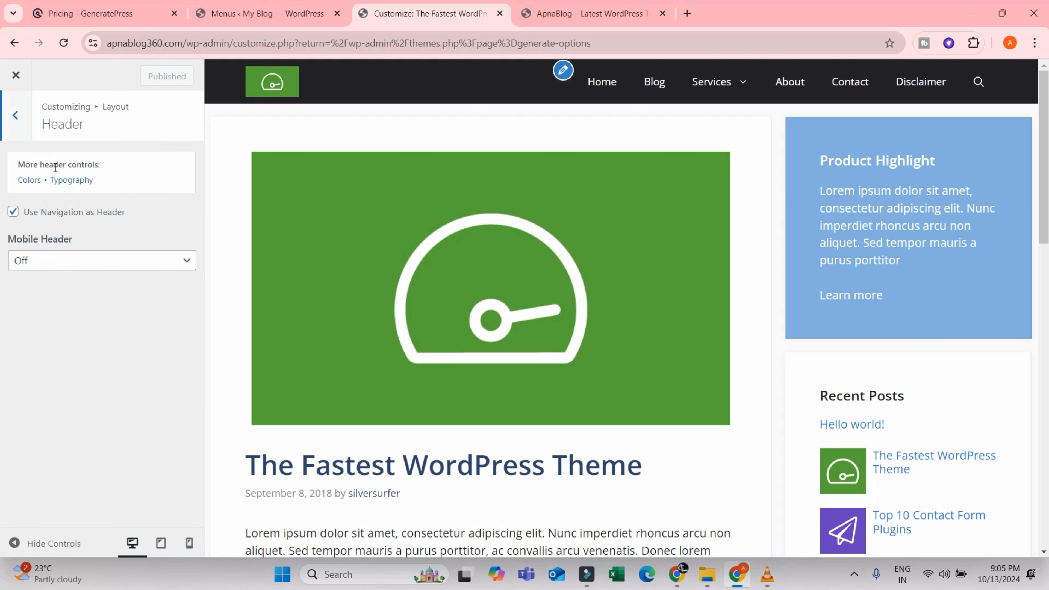
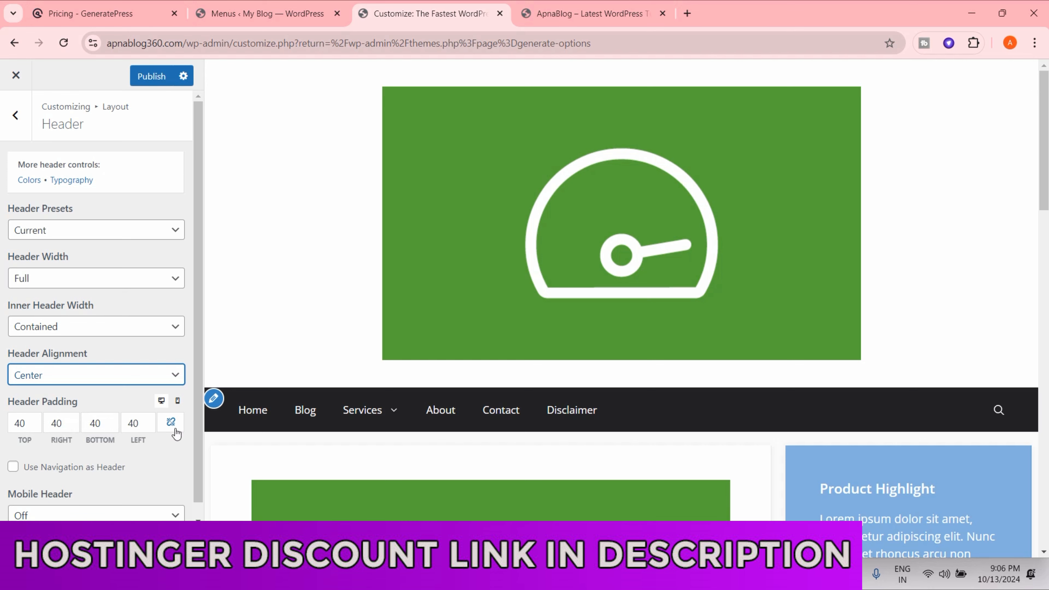
Set the left header padding to 80, try 80 for the top padding, and undo the top value
double_click(131, 422)
type("80")
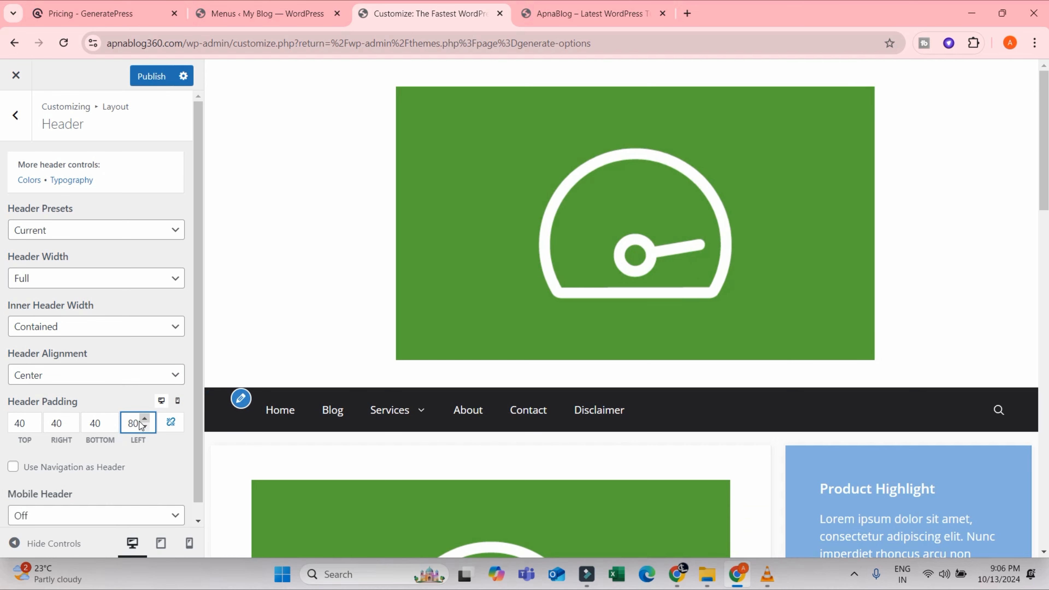
left_click(31, 426)
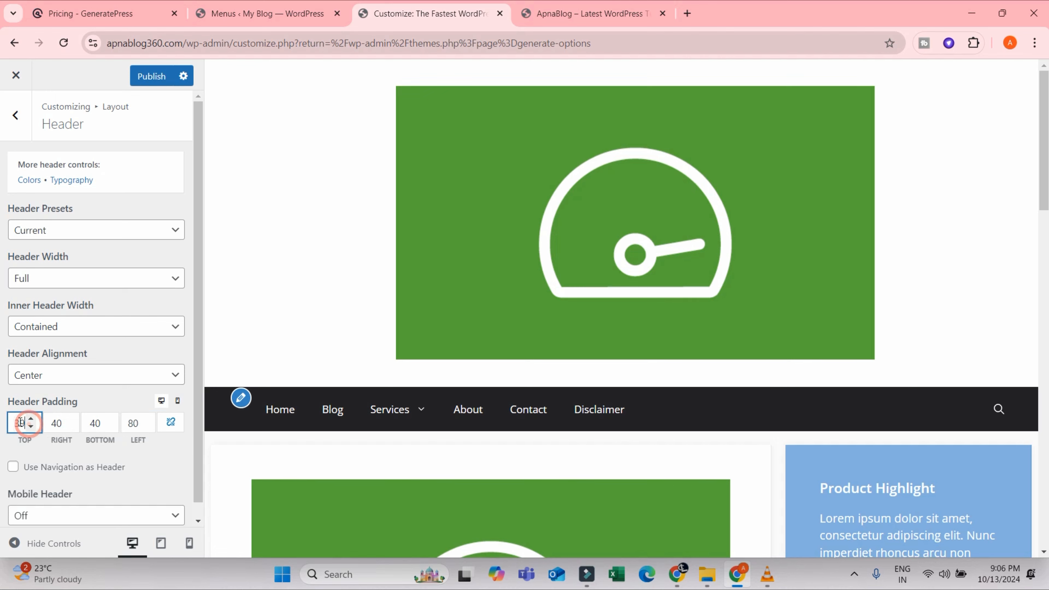
double_click(22, 423)
type("80")
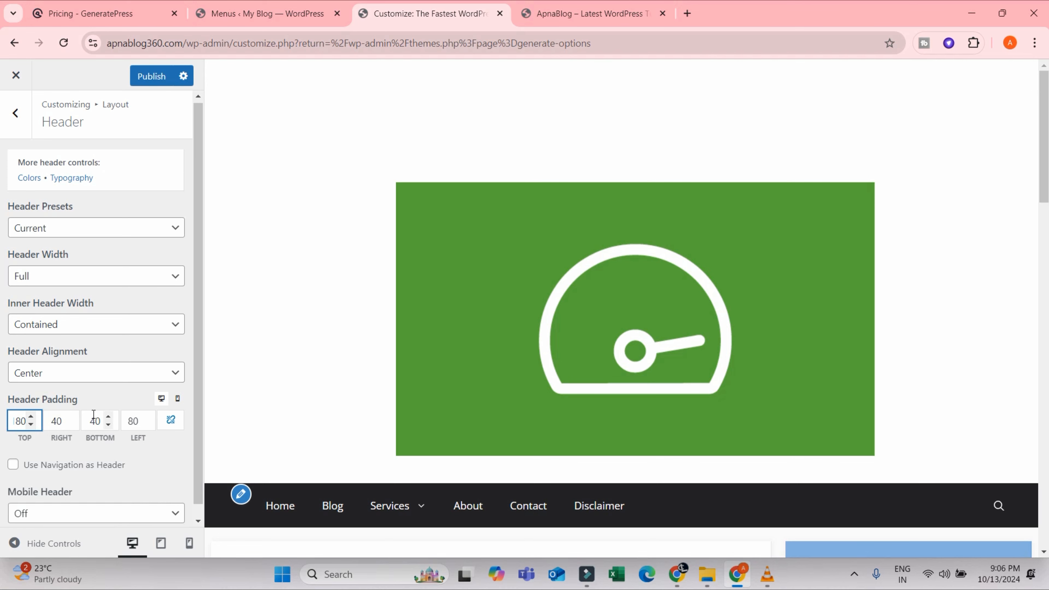
scroll(124, 397, "down", 1)
scroll(531, 341, "down", 3)
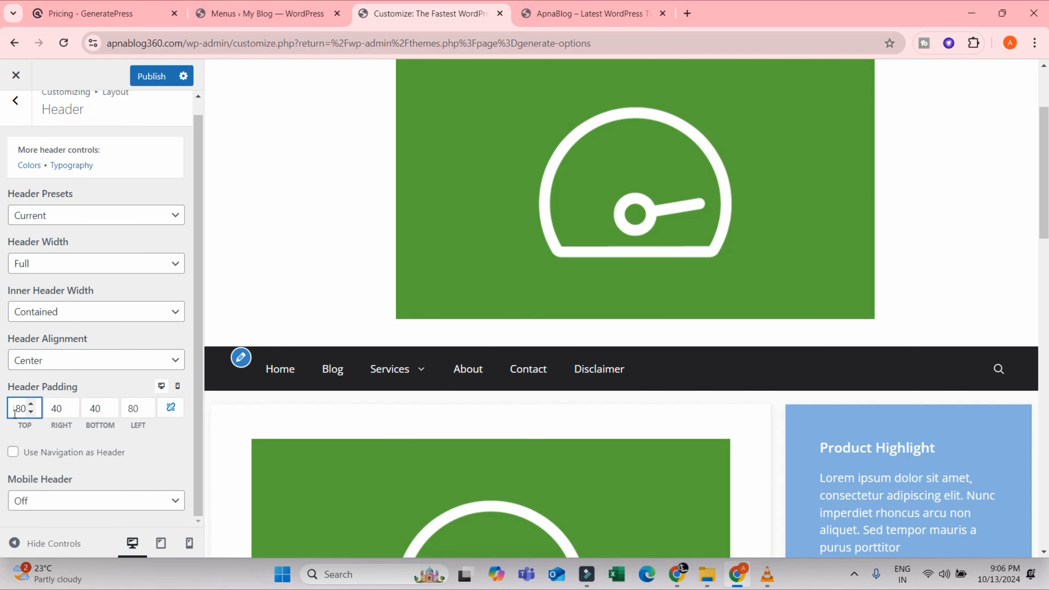
key("ctrl+z")
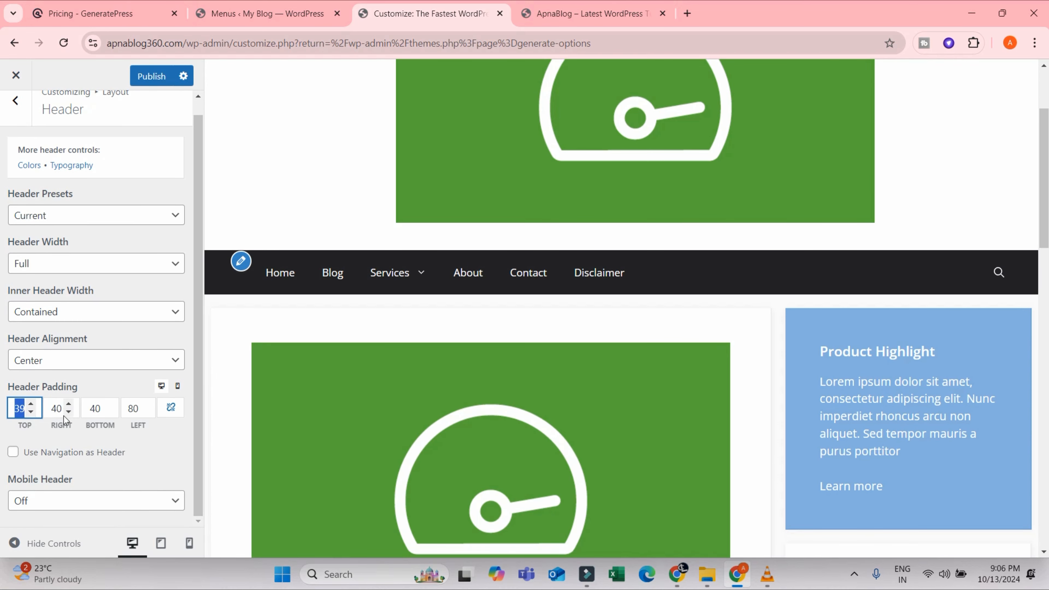
Set the right header padding to 180
double_click(49, 409)
type("1")
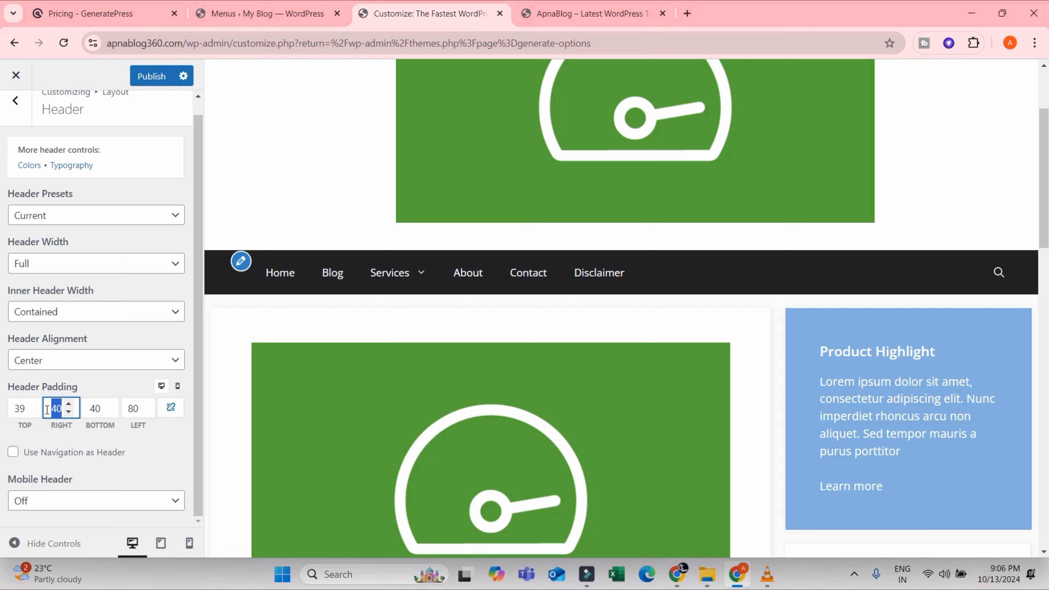
type("80")
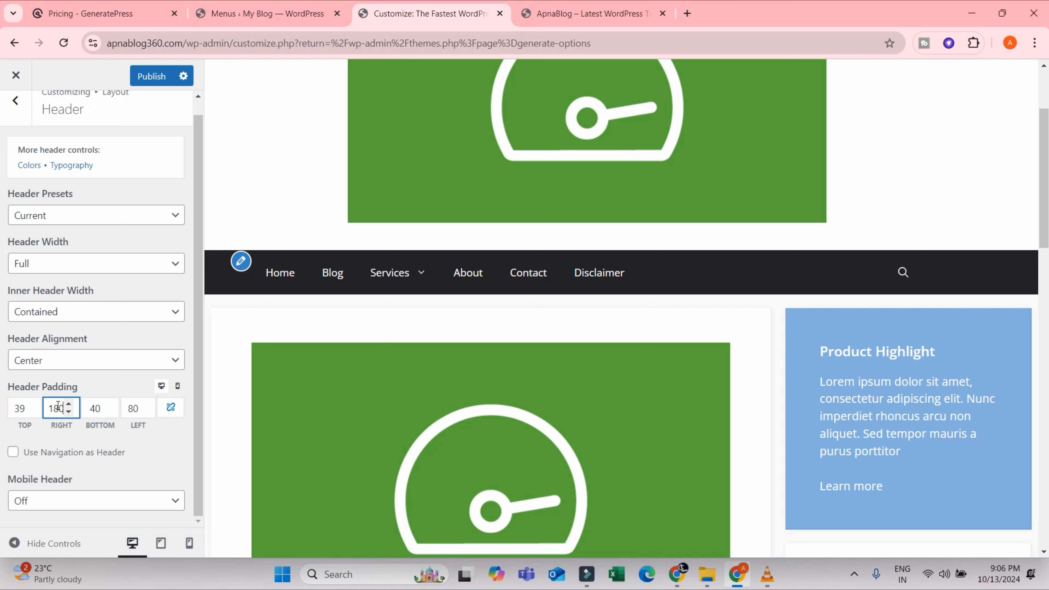
Set the left header padding to 180 and briefly try using the navigation as the header
left_click(121, 408)
type("1")
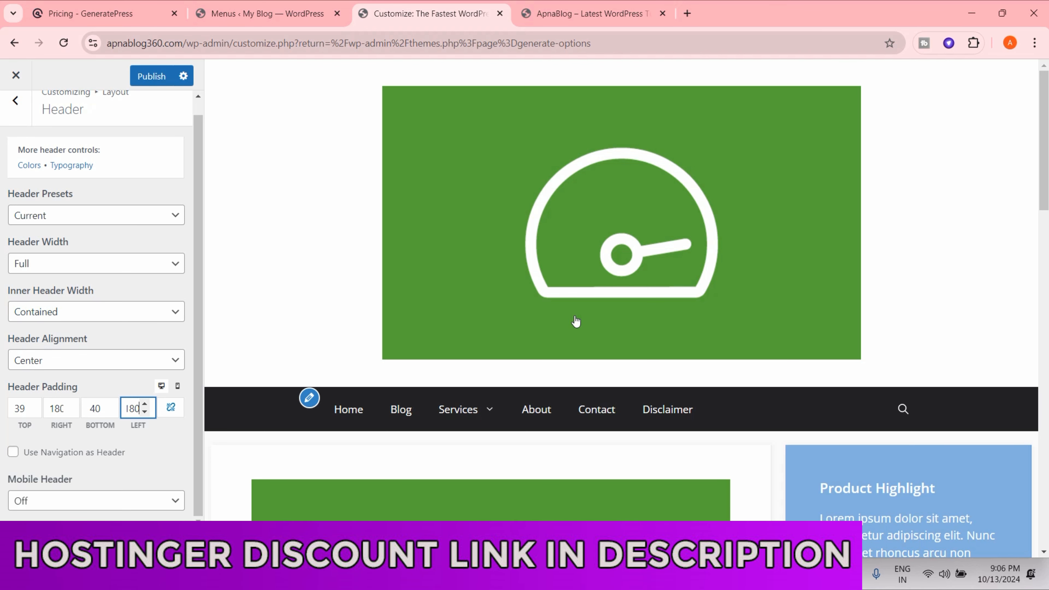
left_click(16, 452)
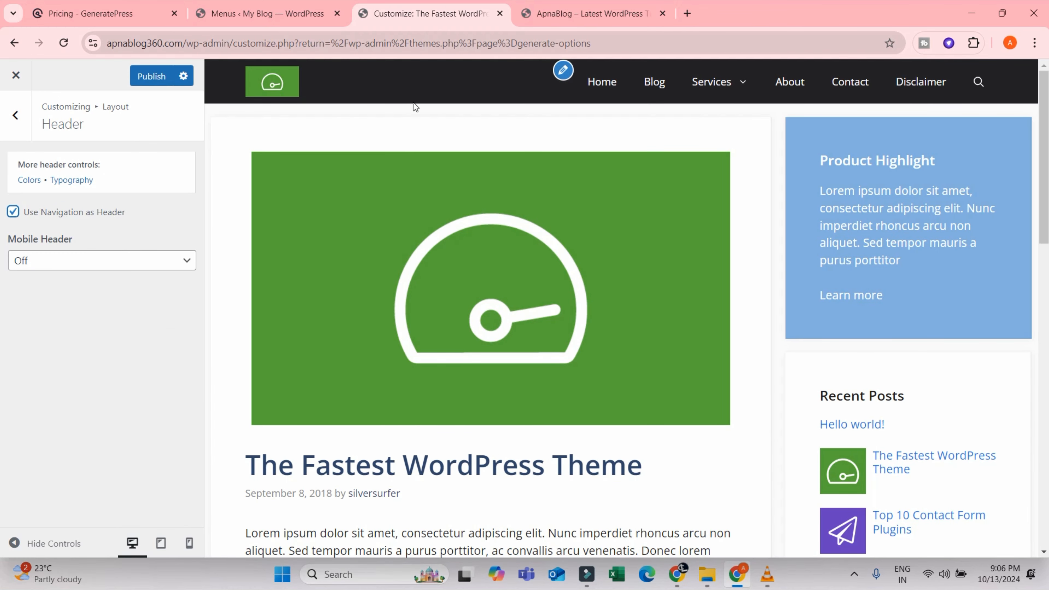
left_click(13, 215)
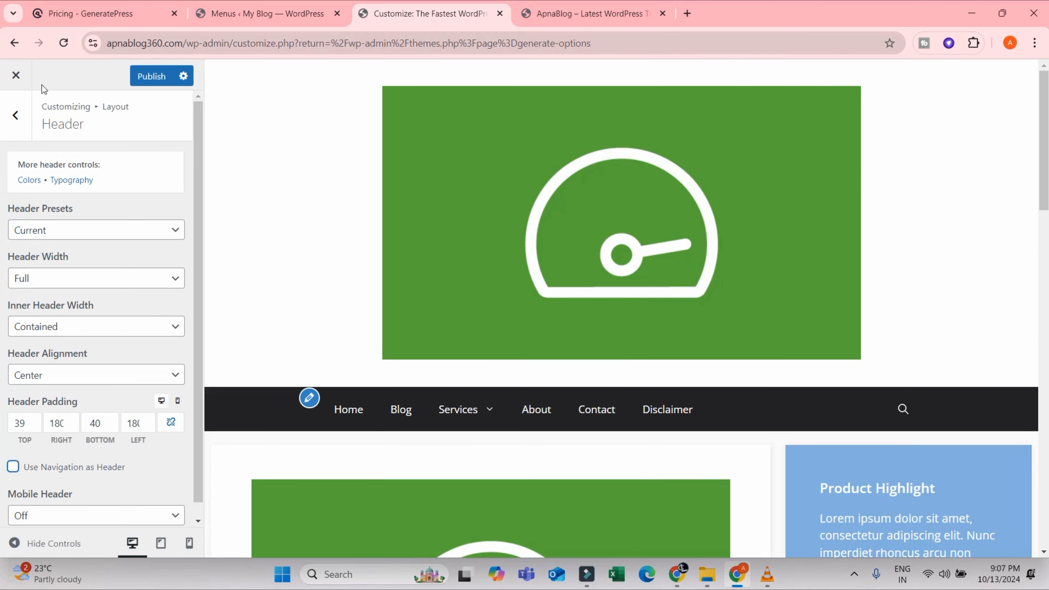
Leave the Header layout settings, open Site Identity and remove the current logo
left_click(17, 130)
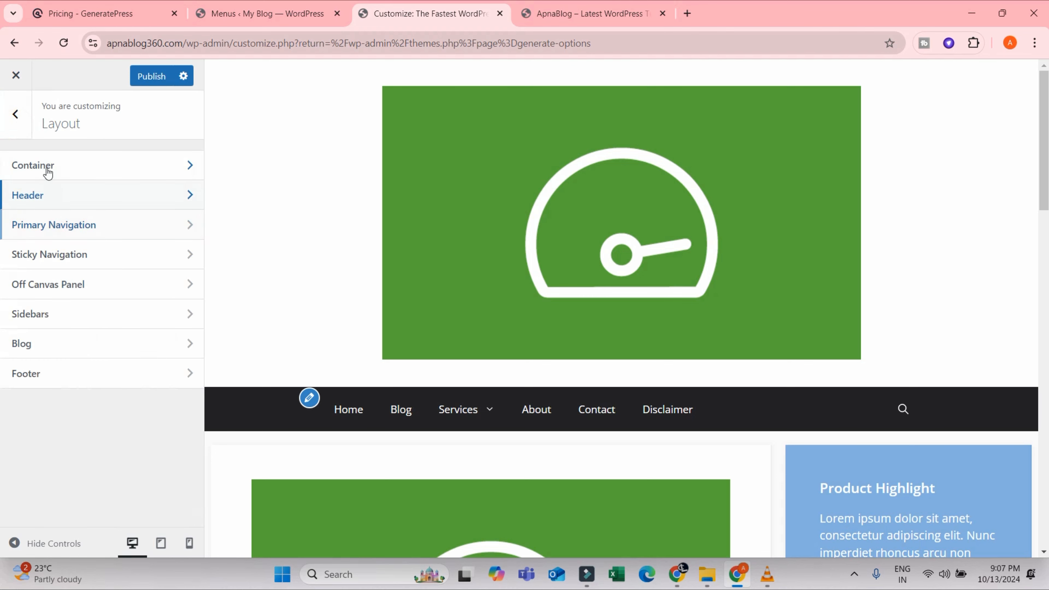
left_click(17, 135)
left_click(56, 223)
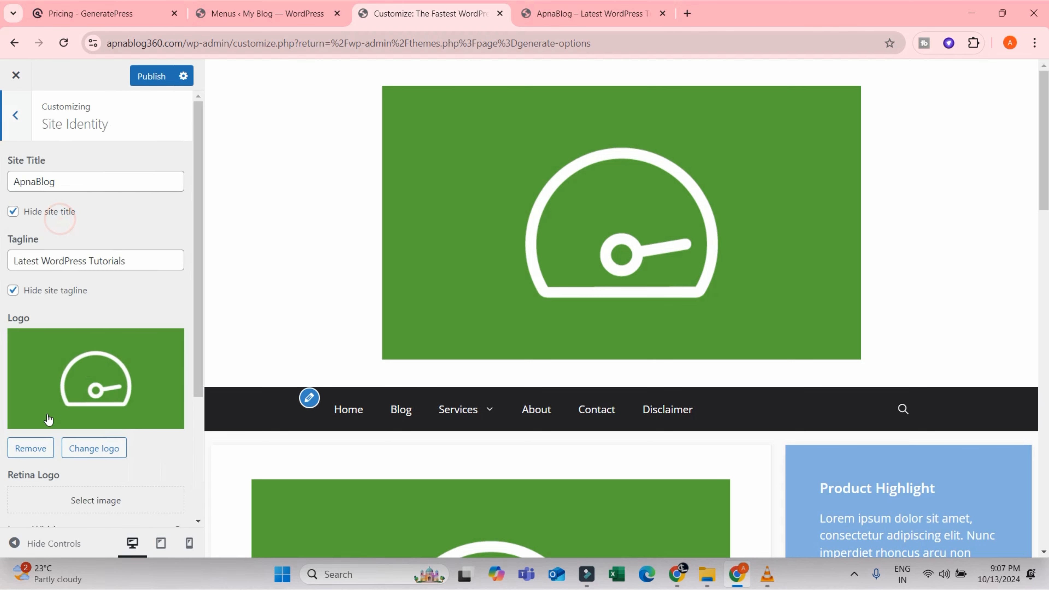
left_click(35, 454)
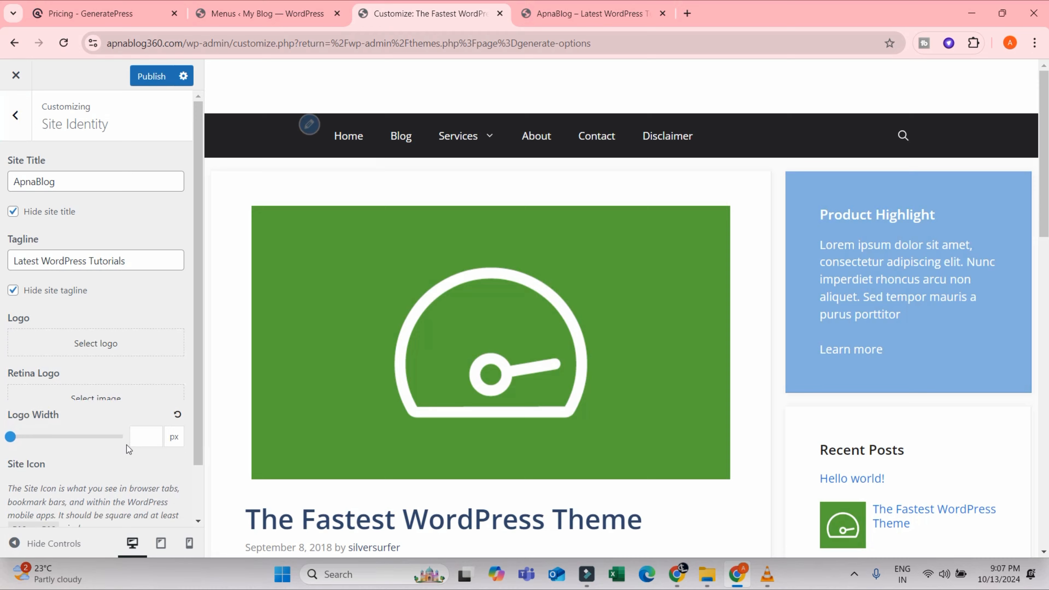
Choose fastest.png from the media library as the logo and crop it to a full-width strip around the gauge's lower half
left_click(90, 347)
left_click(106, 246)
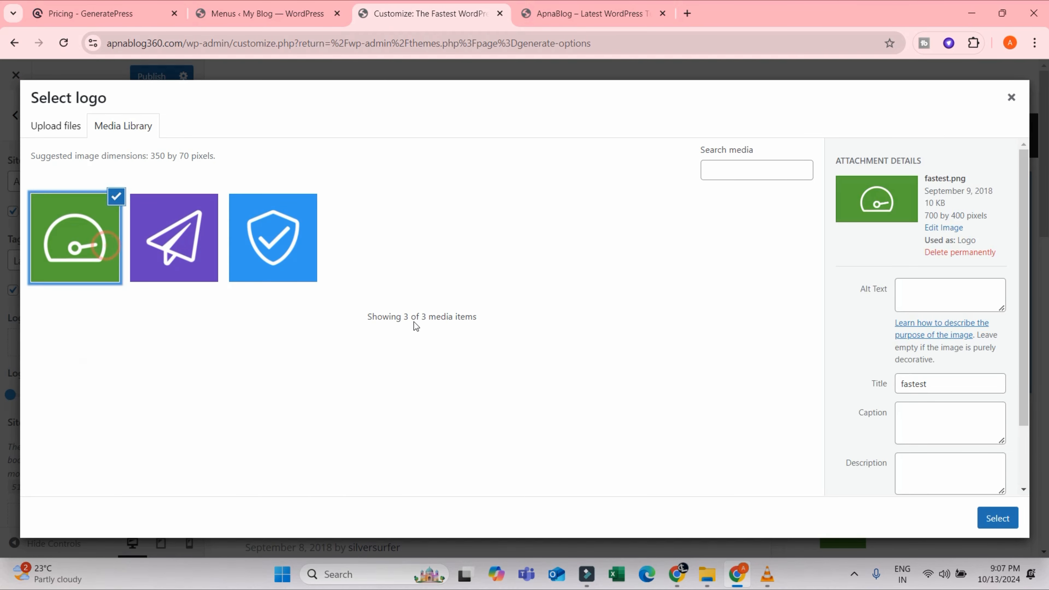
left_click(998, 520)
left_click_drag(565, 266, 557, 313)
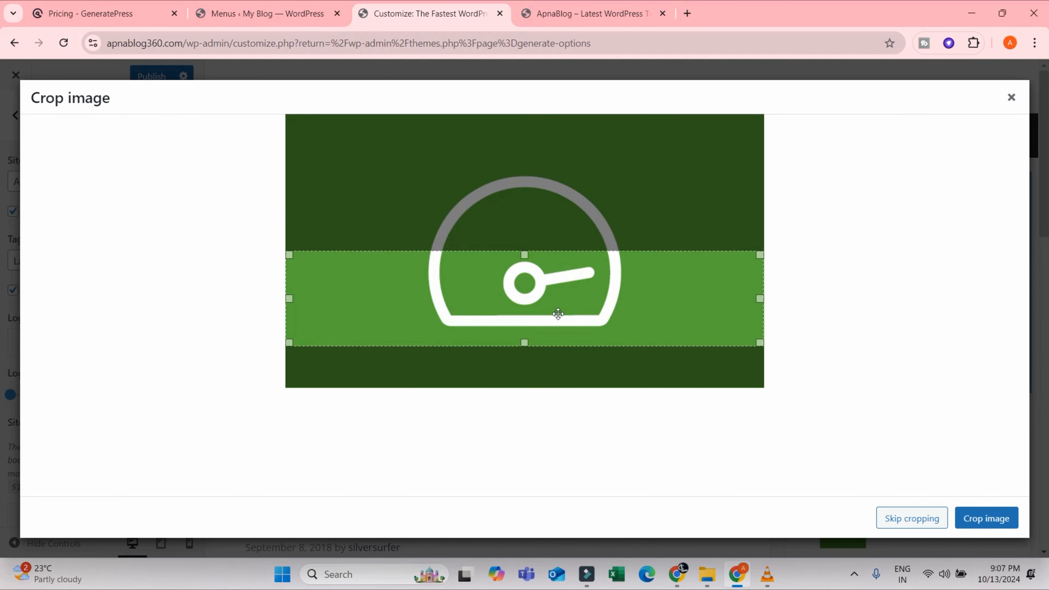
left_click(1001, 521)
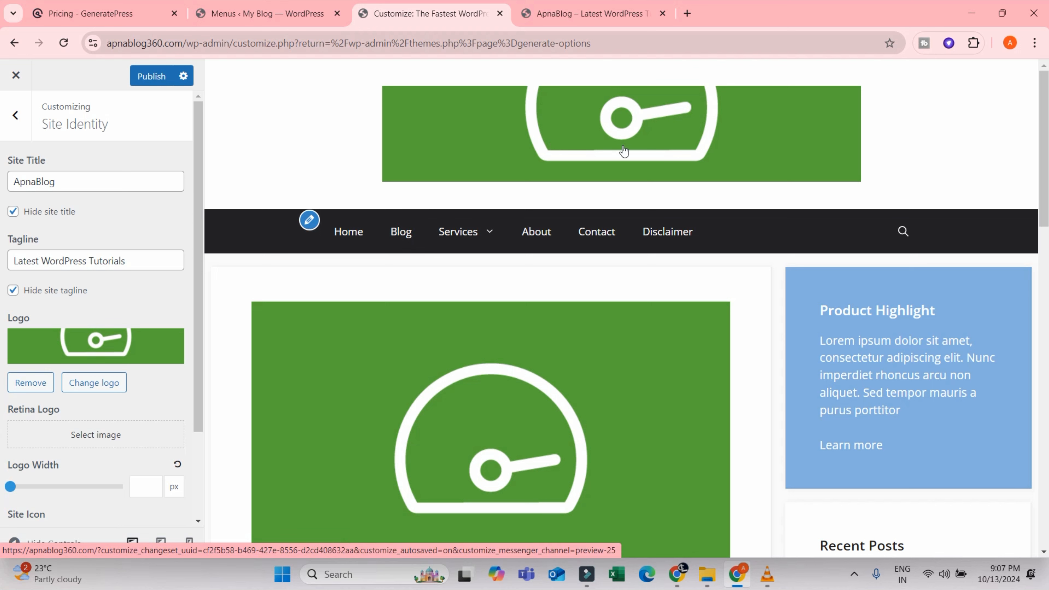
Set the logo width to 240 px and publish the changes
left_click_drag(8, 488, 31, 483)
scroll(132, 397, "down", 3)
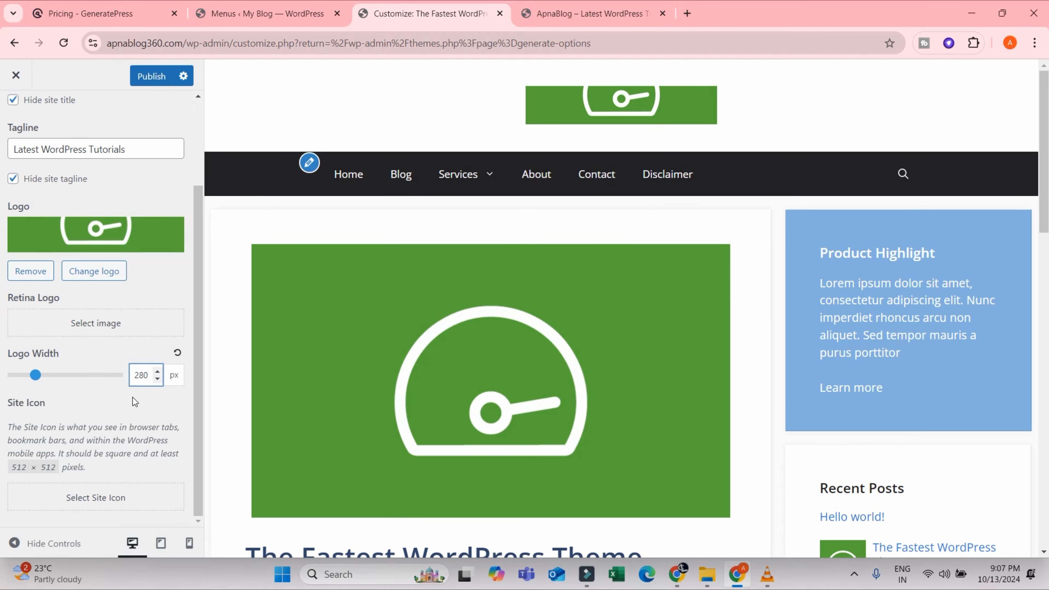
mouse_move(36, 383)
left_mouse_down()
mouse_move(124, 383)
mouse_move(29, 384)
left_mouse_up()
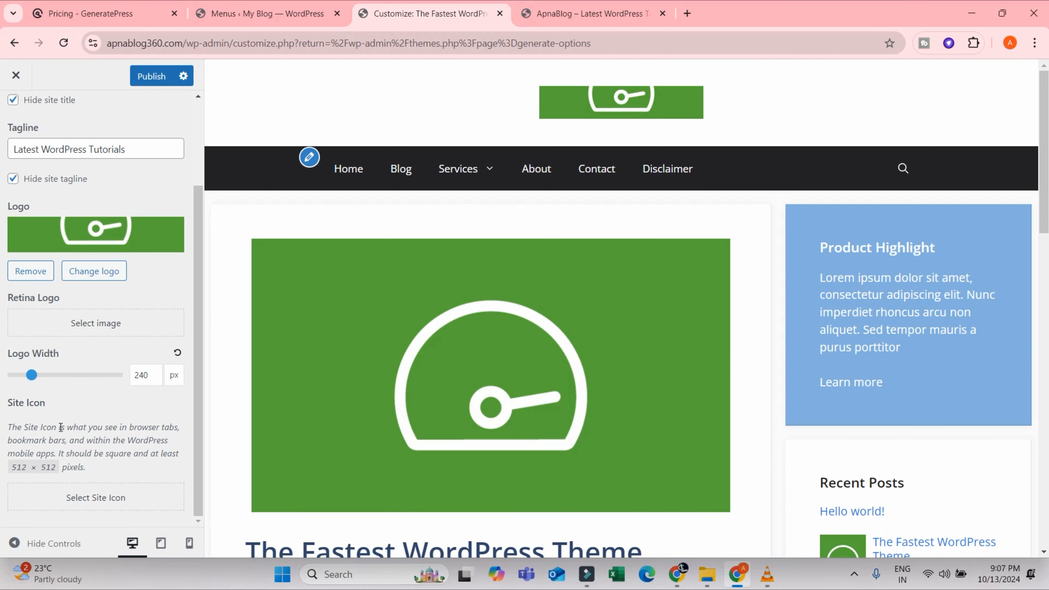
left_click(146, 77)
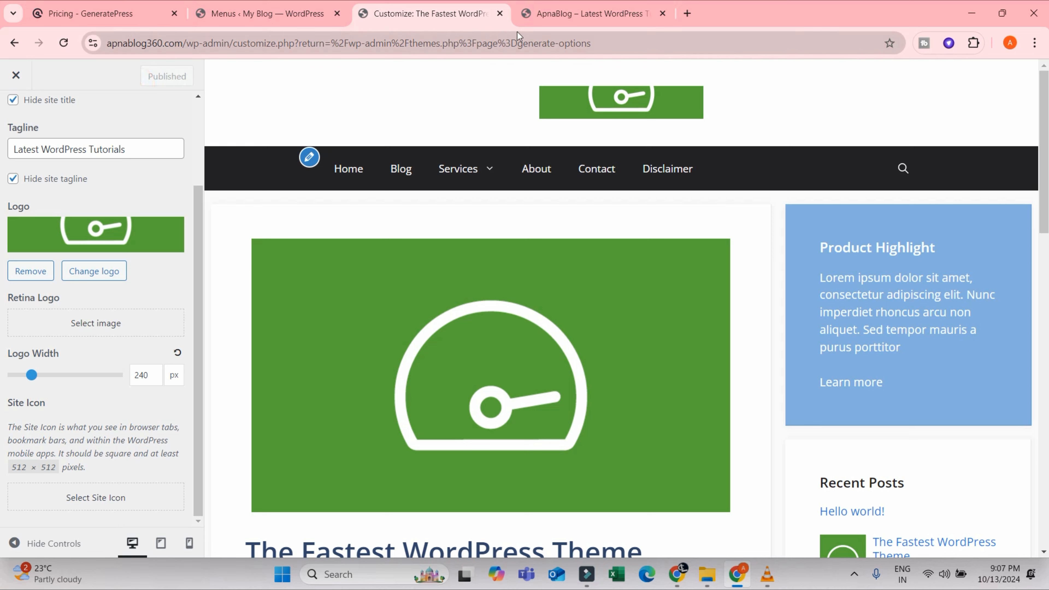
Return to the Header settings under Layout and set the right header padding to 40
scroll(11, 130, "up", 3)
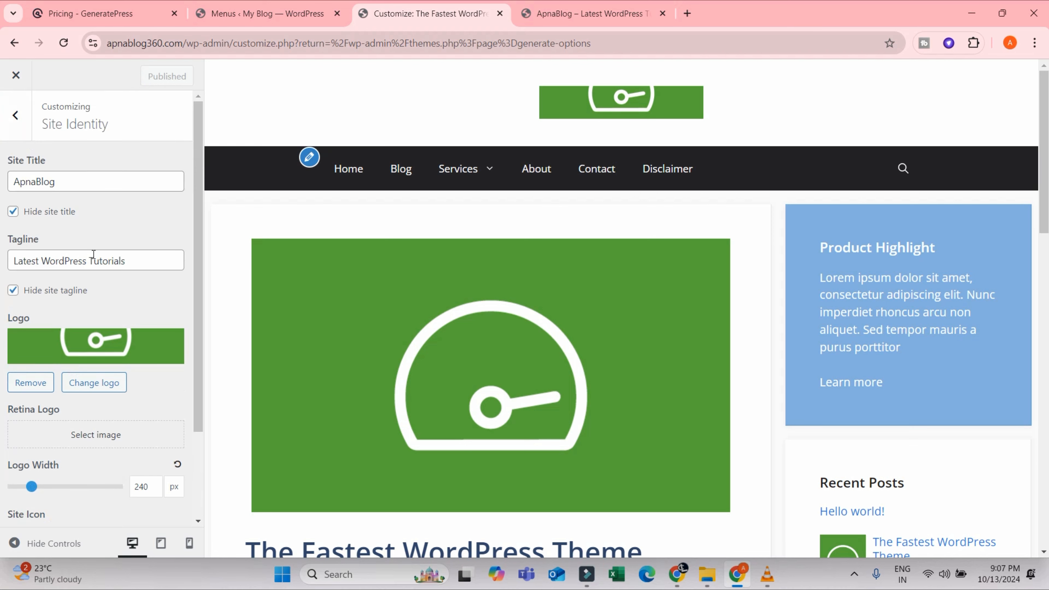
left_click(15, 115)
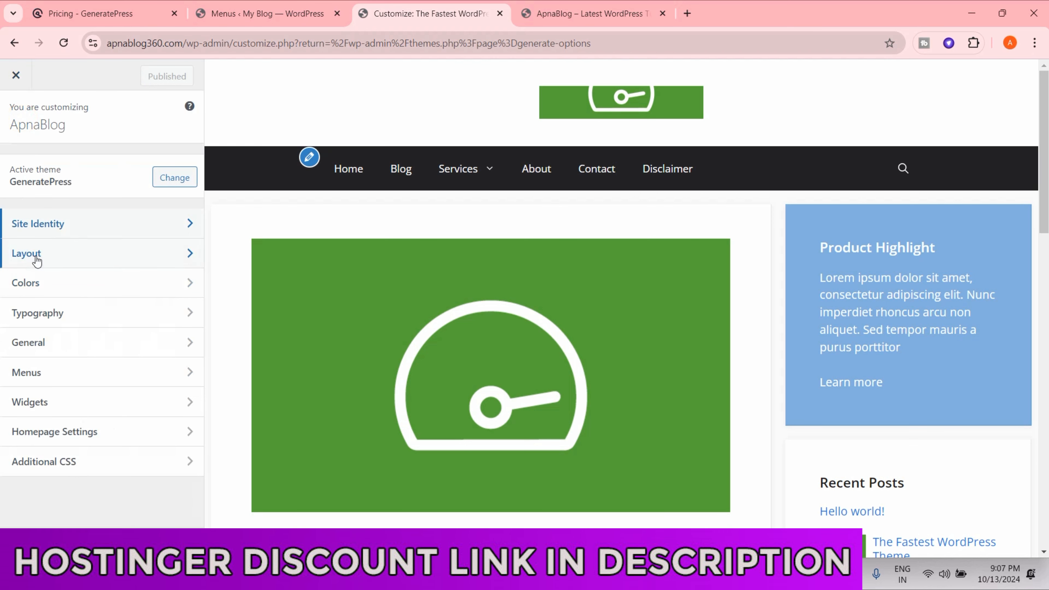
left_click(37, 254)
left_click(46, 197)
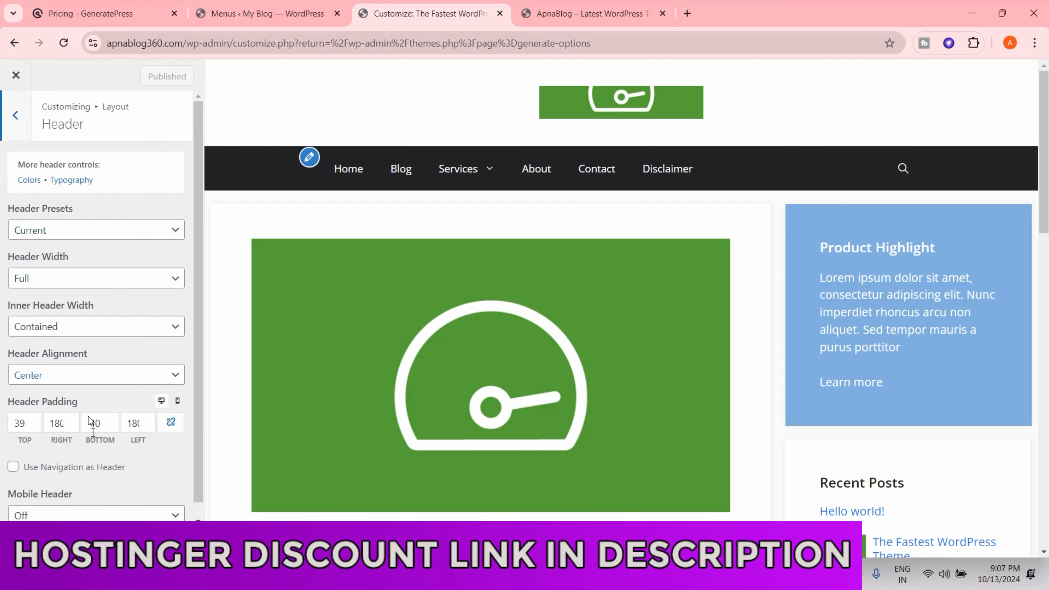
left_click(69, 430)
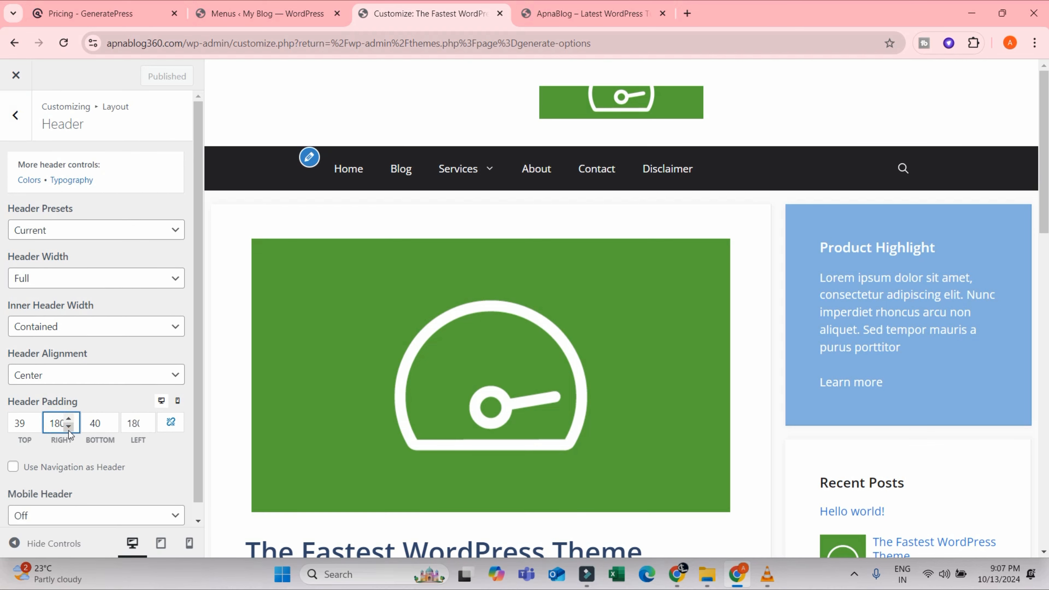
key("ctrl+a")
type("40")
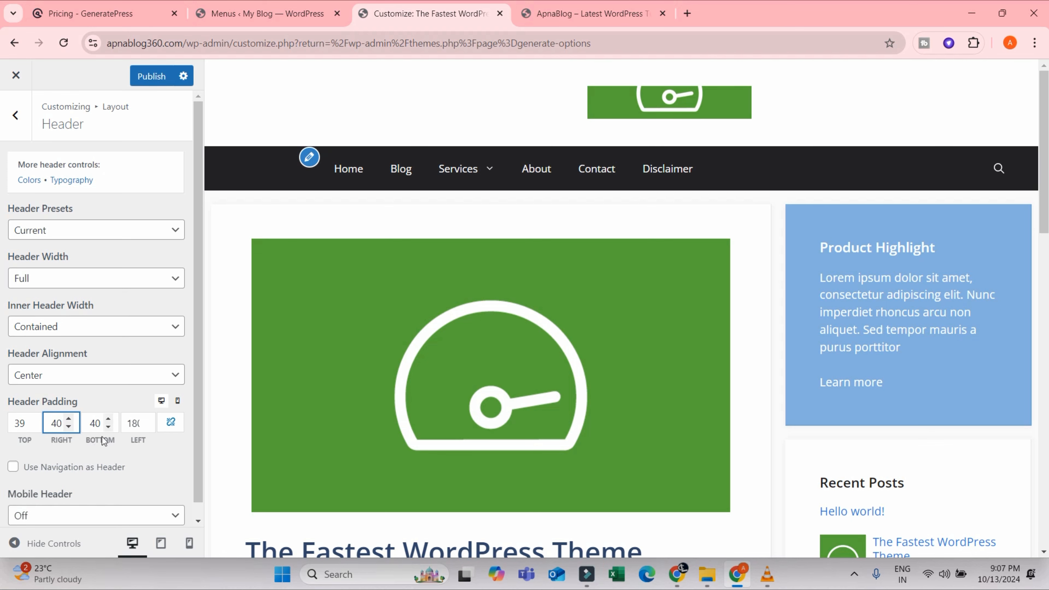
Set the left header padding to 40 and the top and bottom header padding to 14
left_click(134, 418)
key("ctrl+Tab")
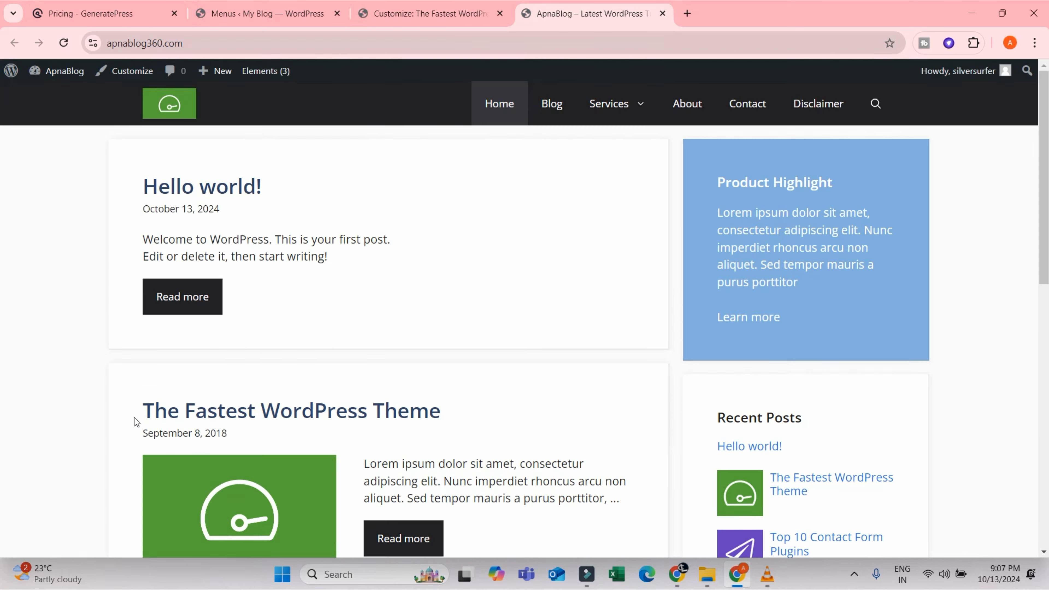
left_click(411, 15)
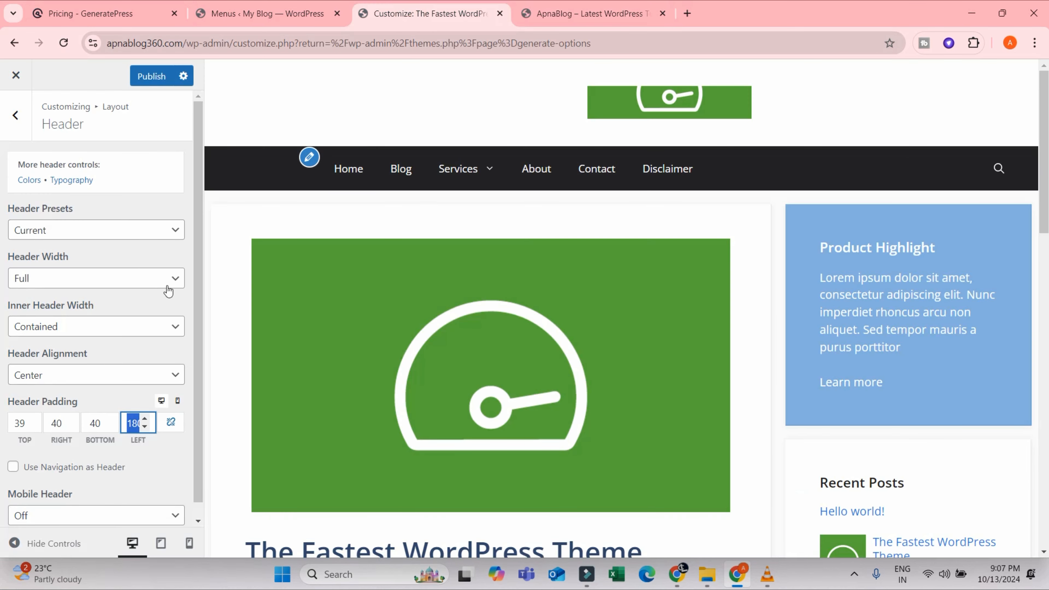
type("40")
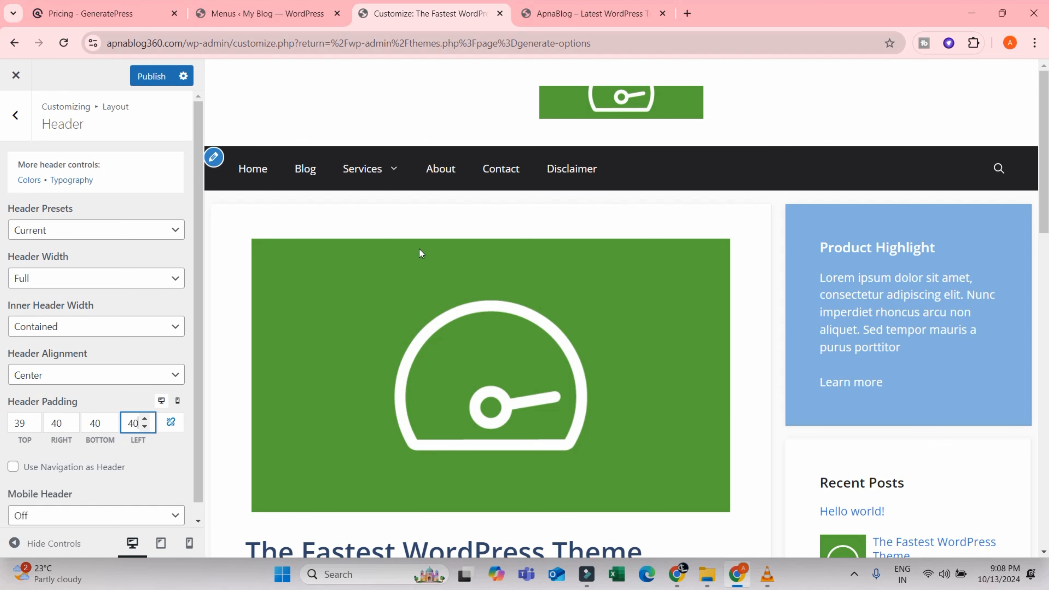
left_click_drag(26, 427, 29, 427)
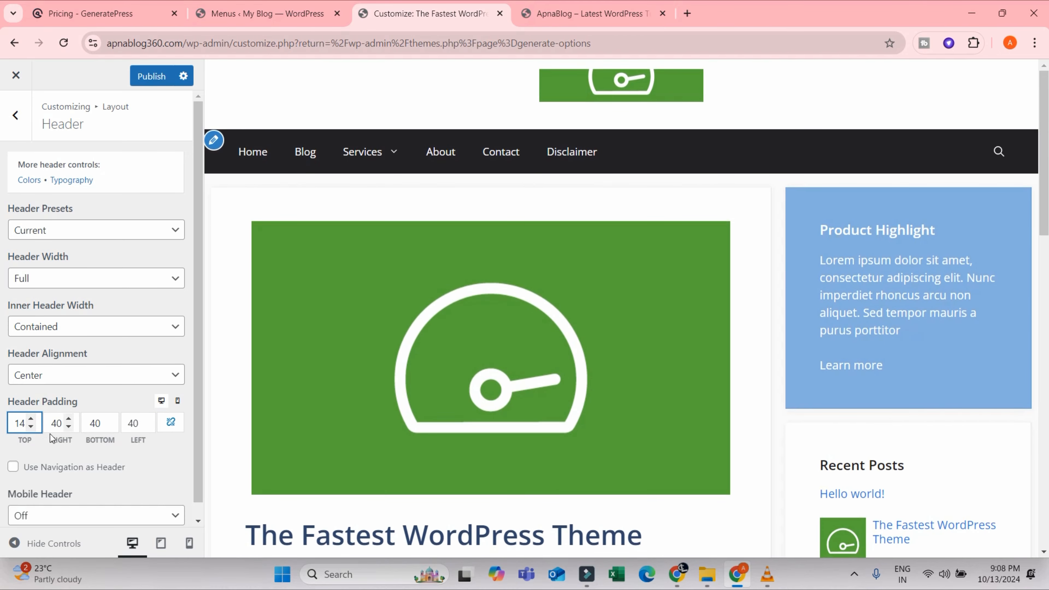
left_click_drag(109, 428, 109, 427)
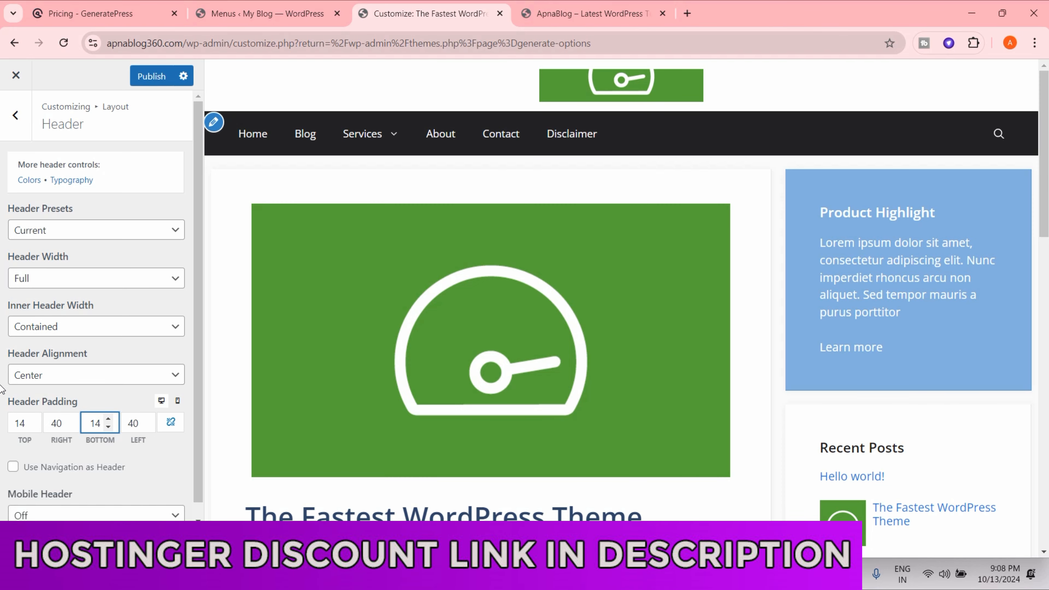
Use the navigation as the header and turn the Mobile Header on in the mobile preview
scroll(29, 409, "down", 1)
left_click(14, 452)
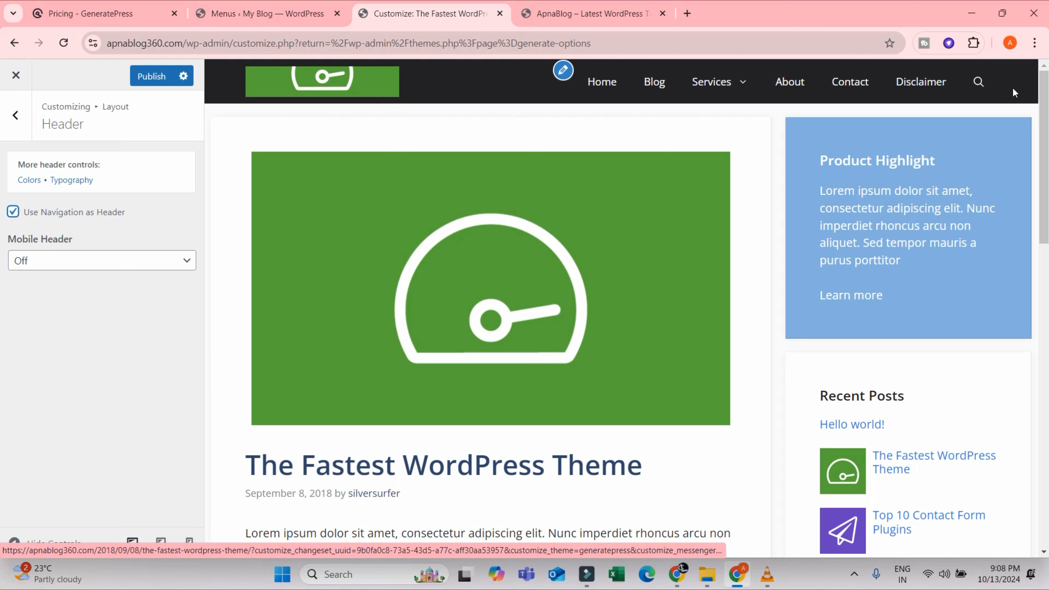
left_click(94, 264)
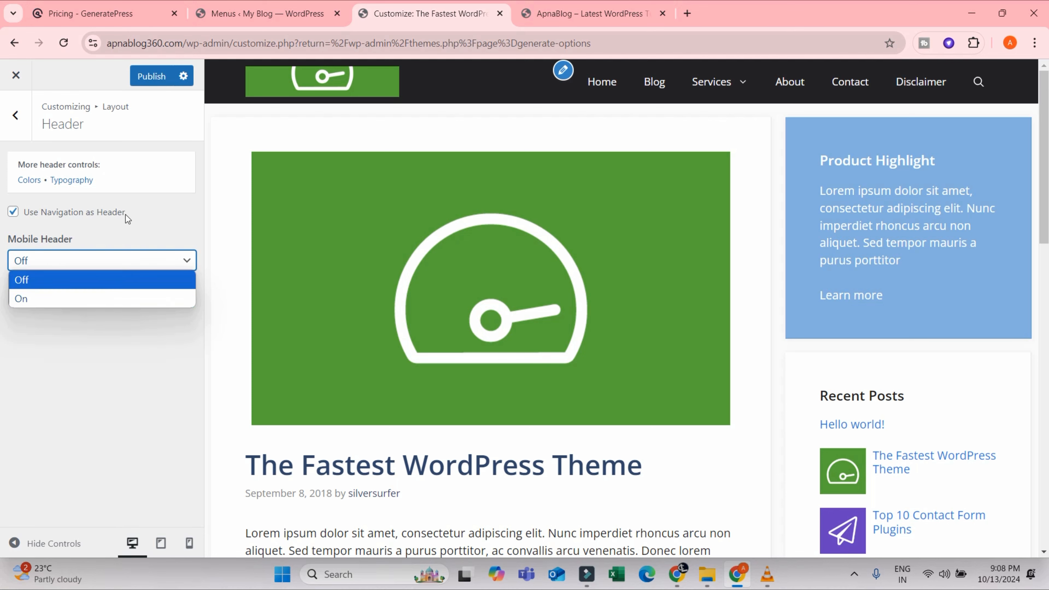
left_click(142, 211)
left_click(189, 543)
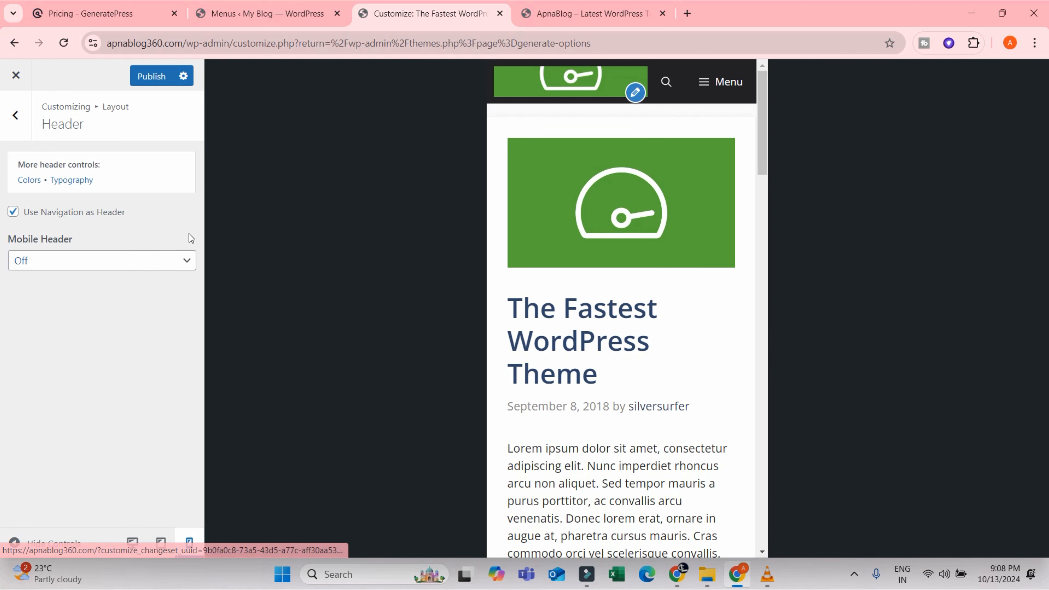
left_click(12, 261)
left_click(39, 296)
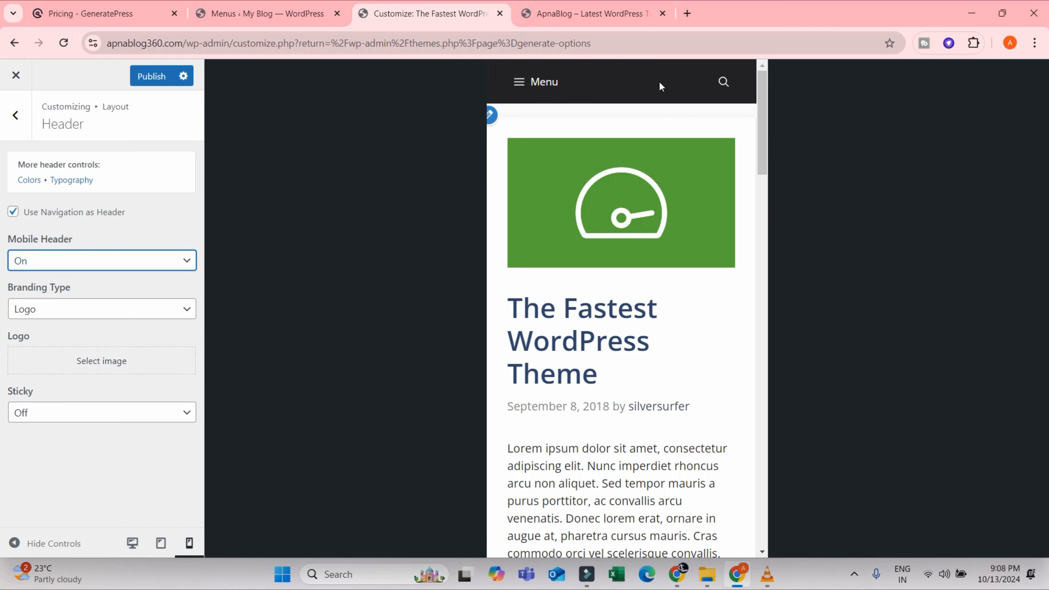
Test expanding and collapsing the menu in the mobile preview and set the mobile header's Sticky option to On
left_click(544, 87)
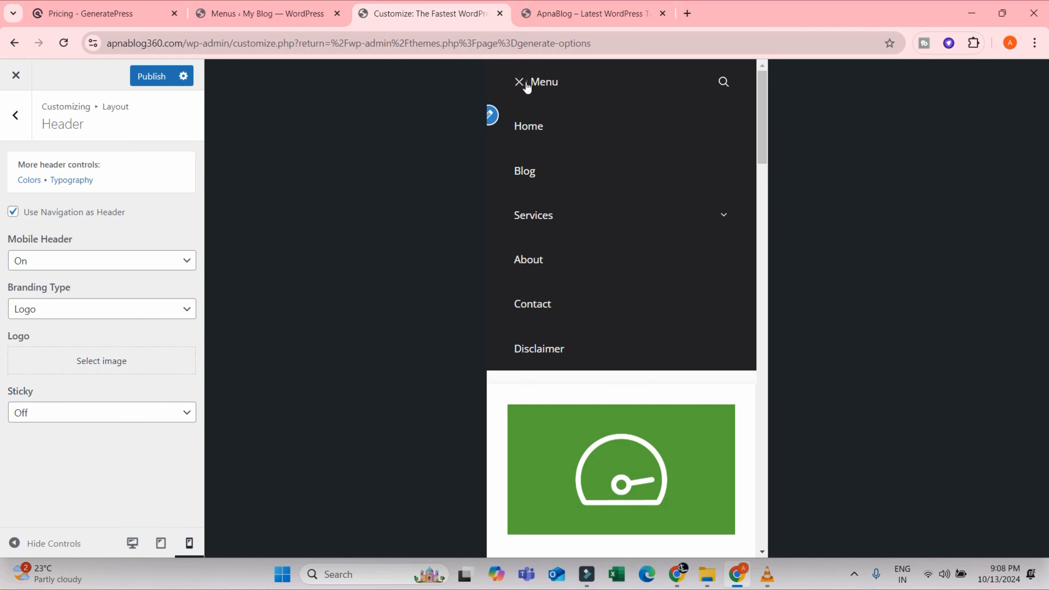
left_click(528, 87)
left_click(524, 85)
left_click(522, 82)
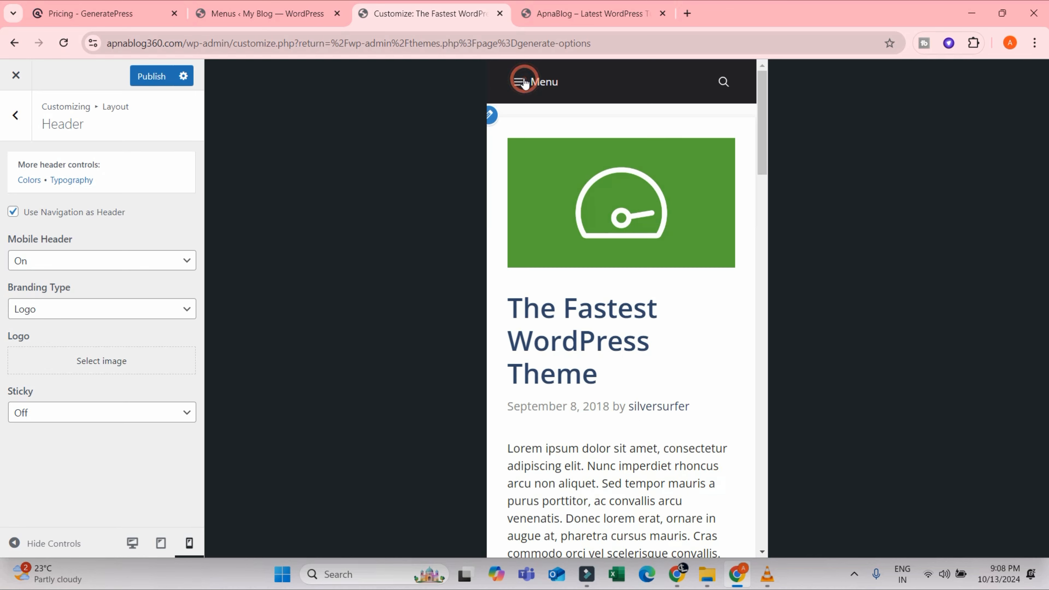
left_click(68, 413)
left_click(42, 433)
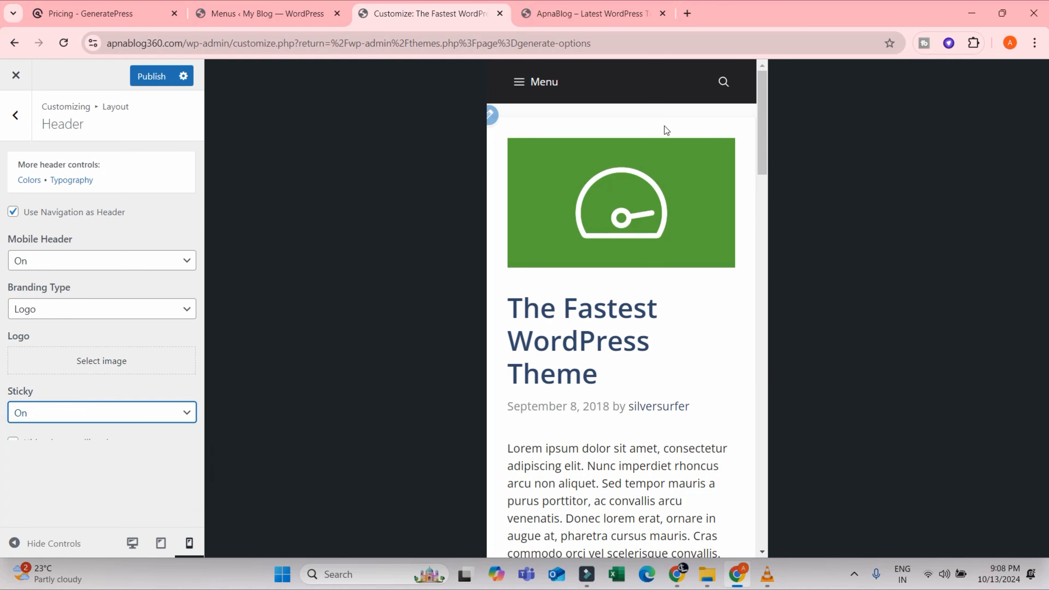
Set the mobile header's Sticky option to Off and turn the Mobile Header off
left_click(23, 418)
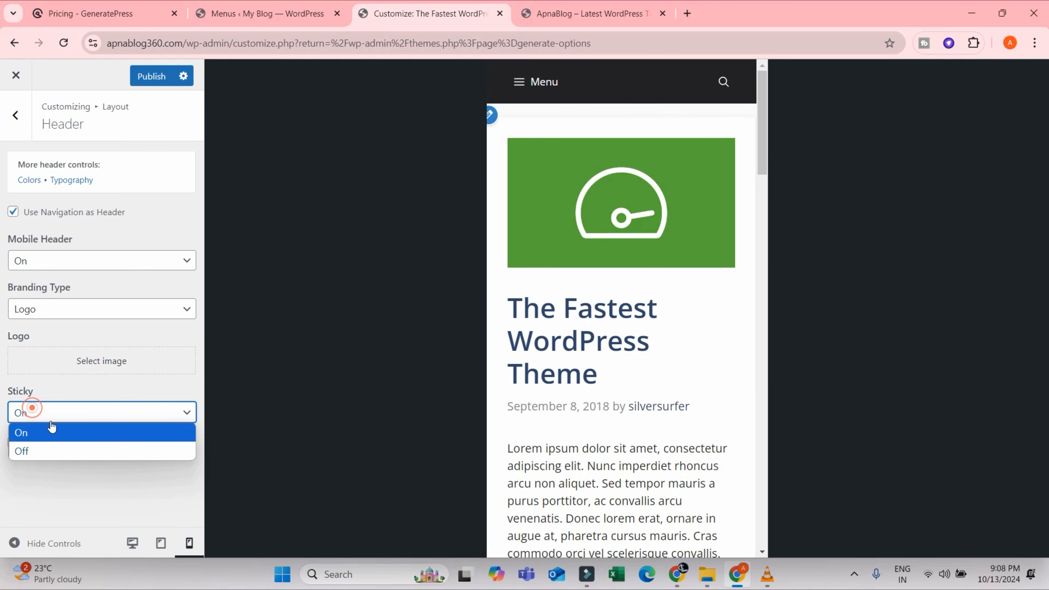
left_click(41, 450)
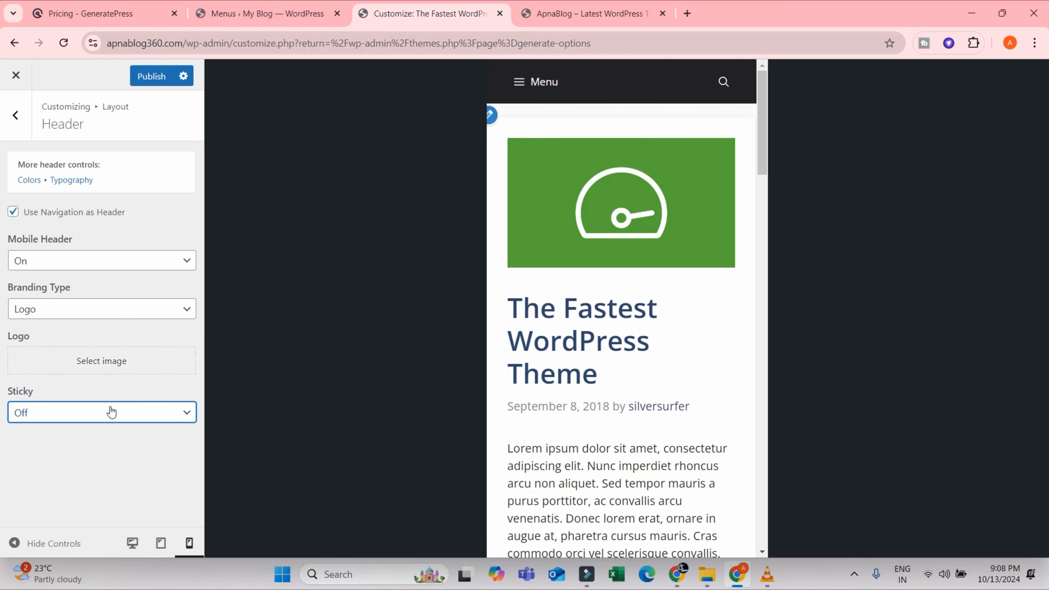
left_click(46, 263)
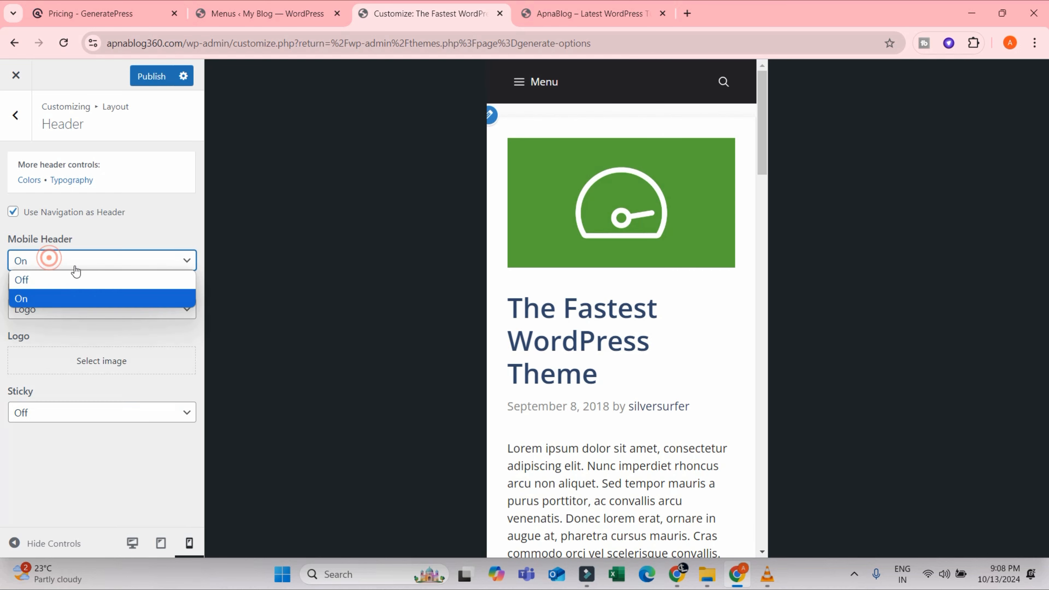
left_click(66, 278)
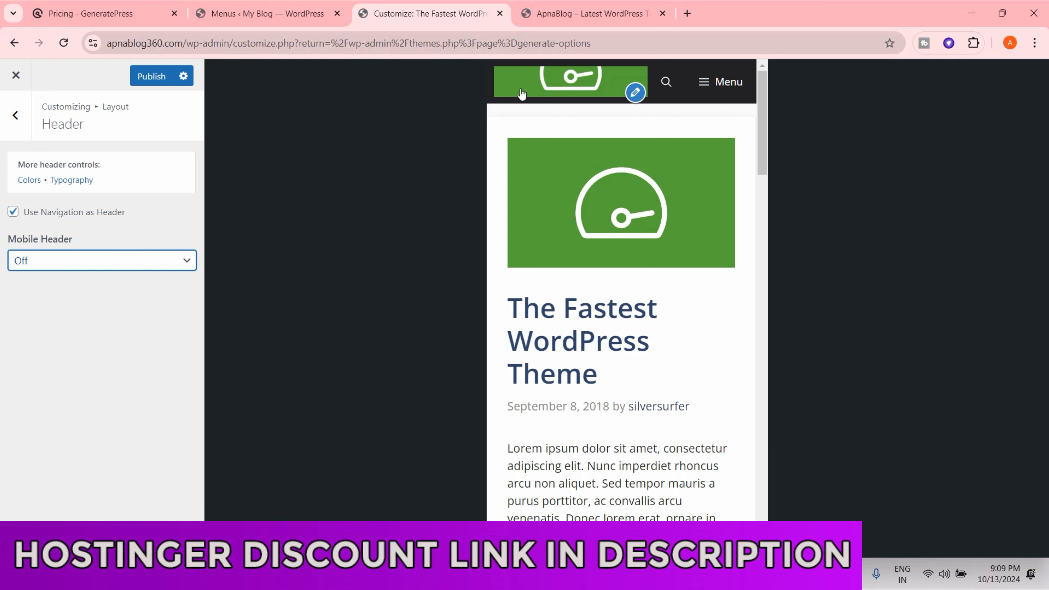
Switch the Mobile Header on and back off to compare the mobile preview
left_click(88, 261)
left_click(87, 296)
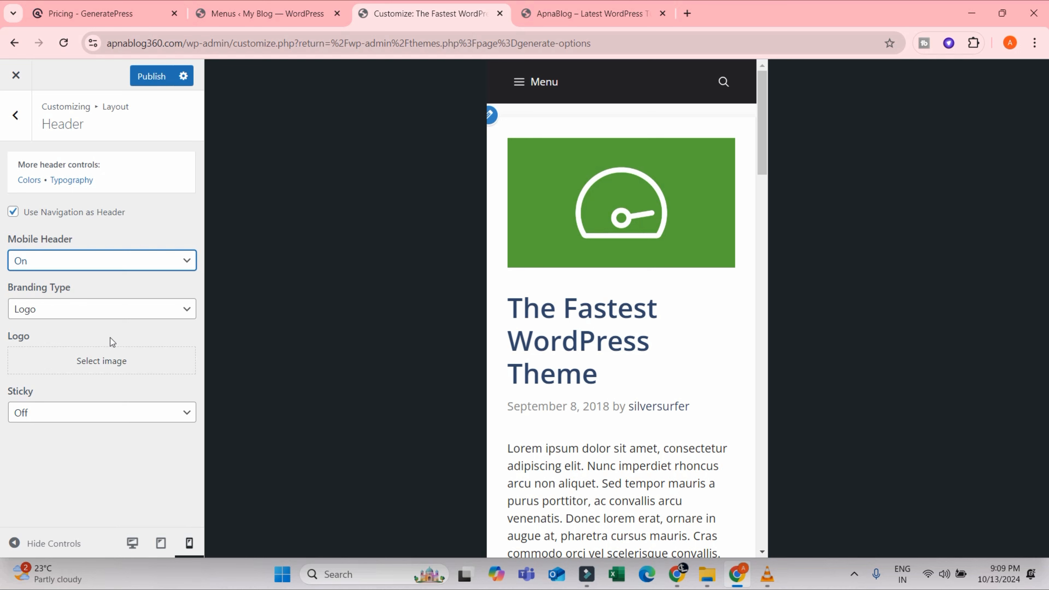
left_click(92, 264)
left_click(84, 286)
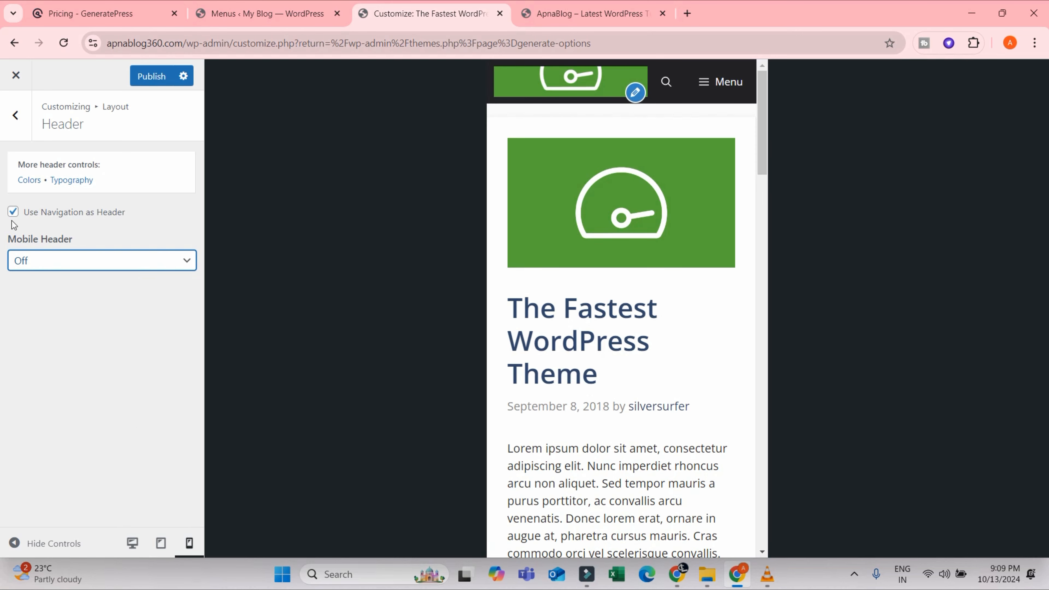
Toggle Use Navigation as Header off, on and off again to compare the header layouts in the mobile preview
left_click(13, 211)
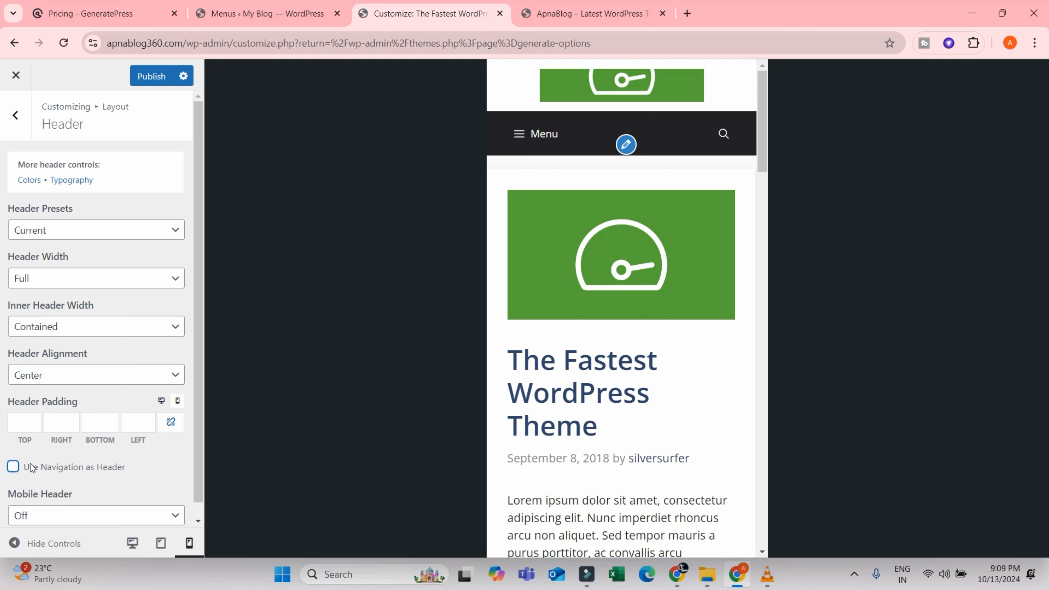
left_click(12, 468)
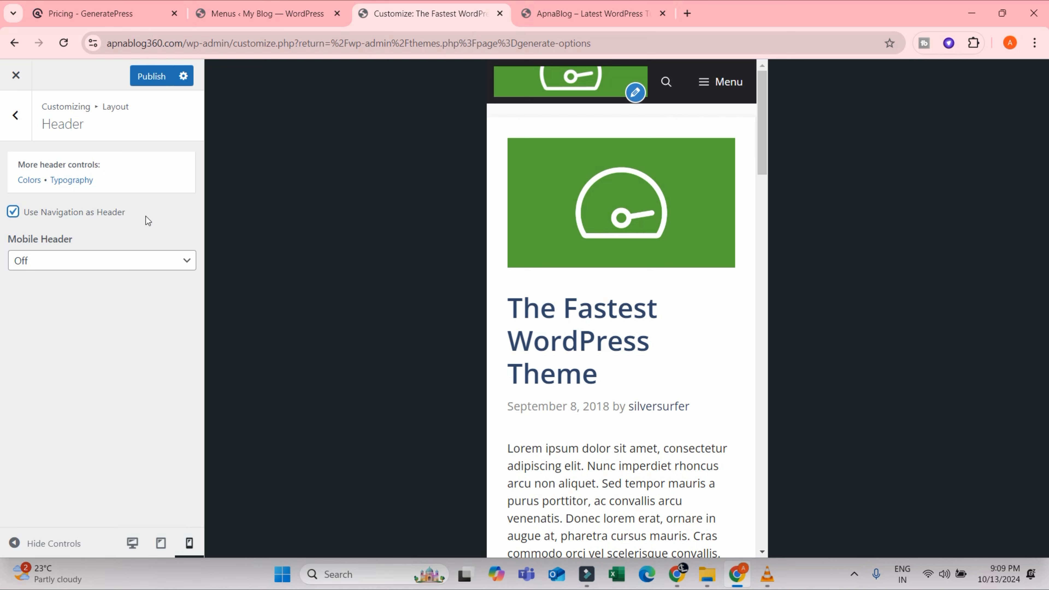
left_click(22, 211)
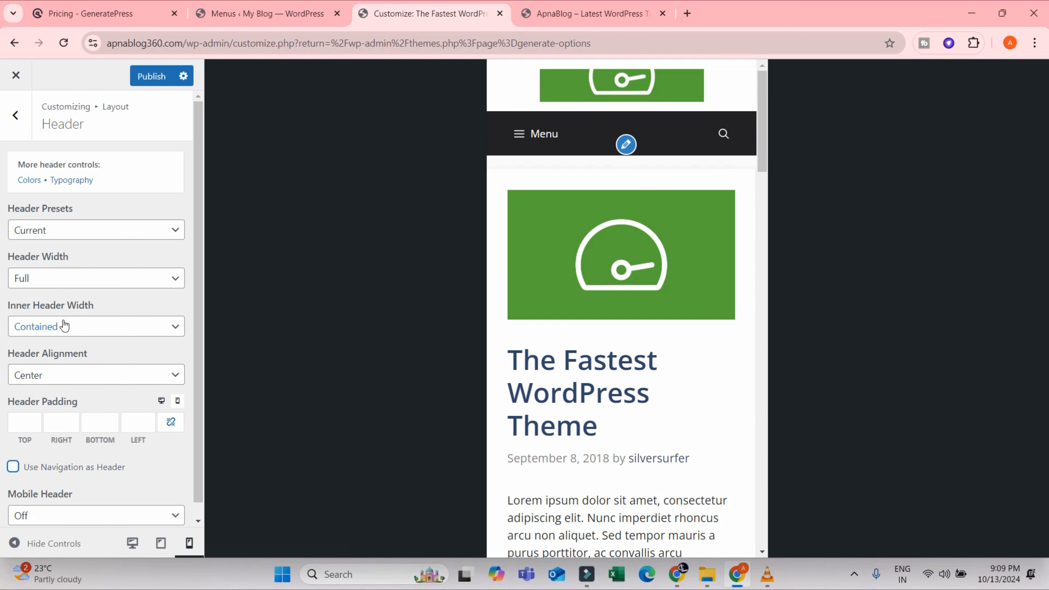
Enable Use Navigation as Header in the desktop preview and publish the header changes
left_click(132, 555)
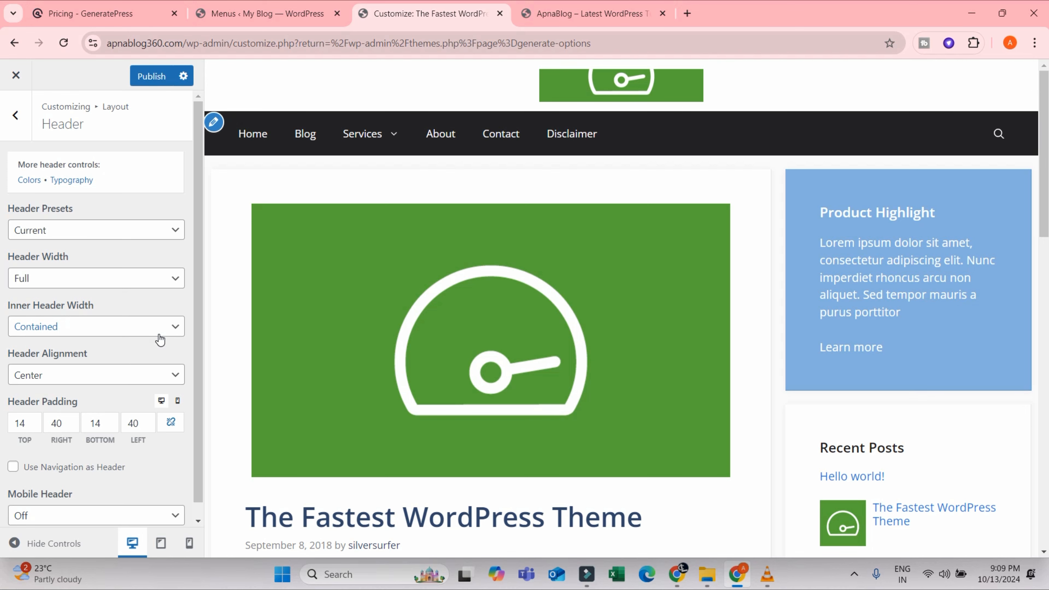
left_click(14, 466)
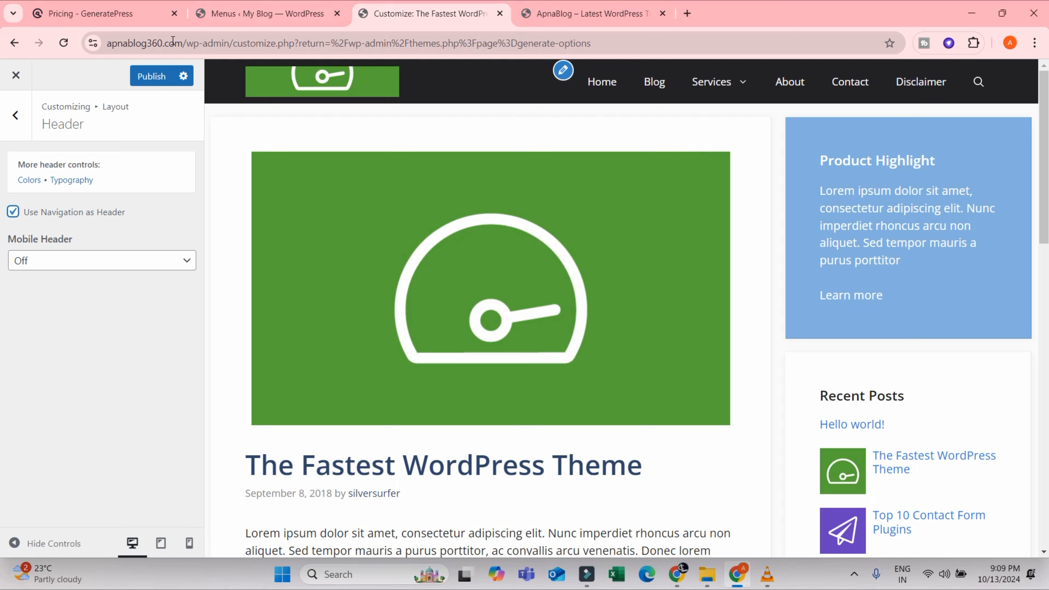
left_click(156, 76)
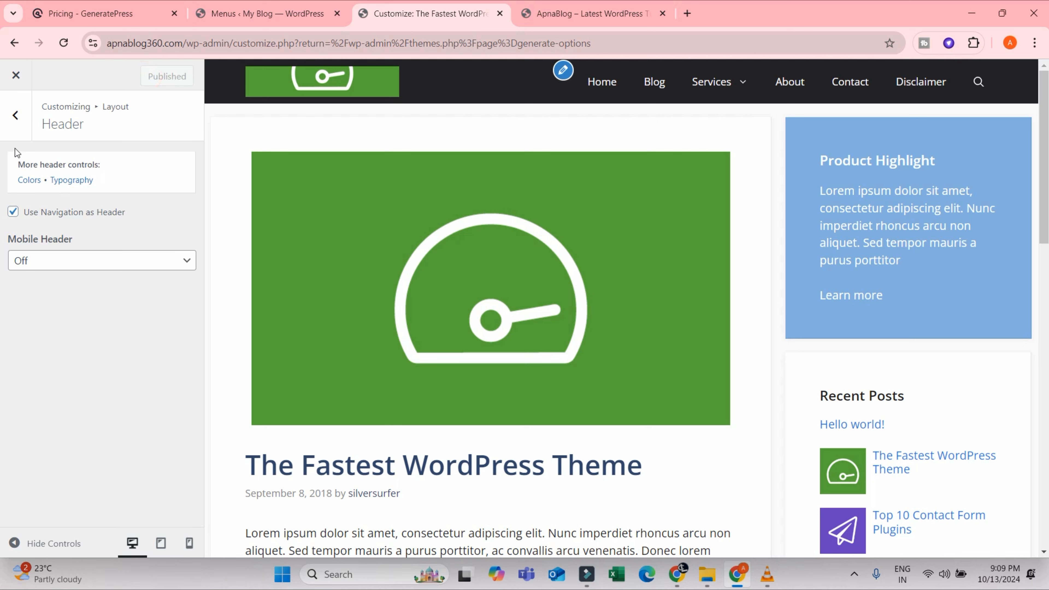
Open the Primary Navigation layout settings and try the Contained option for Navigation Width
left_click(26, 118)
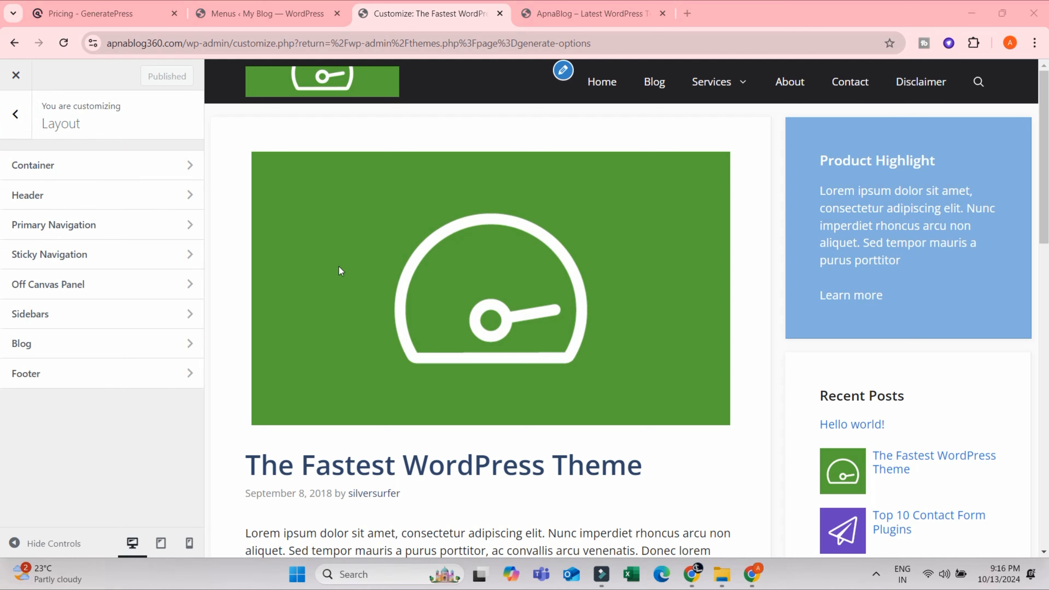
left_click(82, 240)
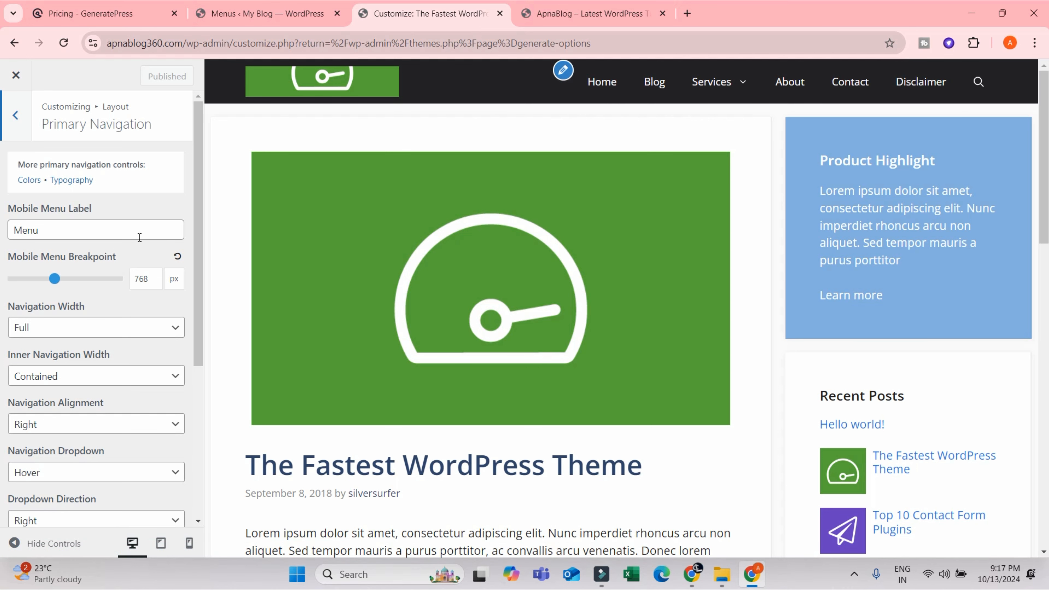
scroll(124, 237, "down", 2)
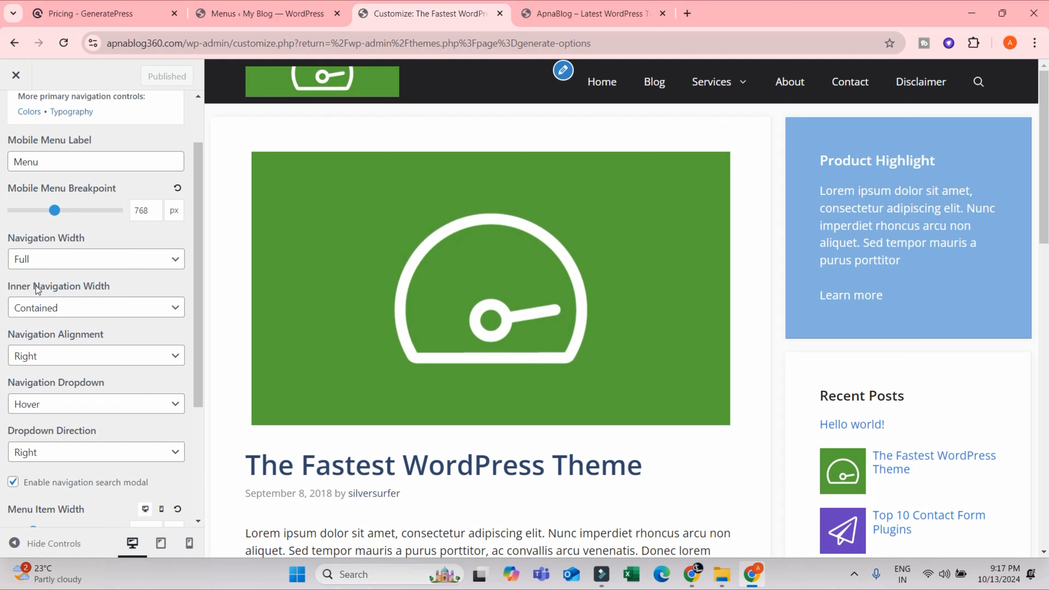
left_click(51, 268)
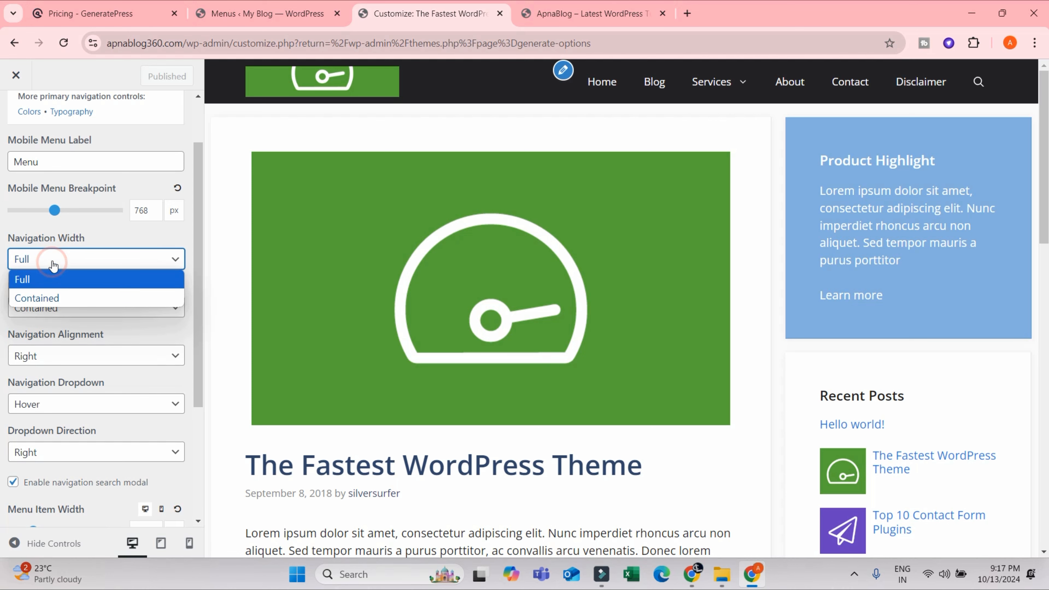
left_click(52, 300)
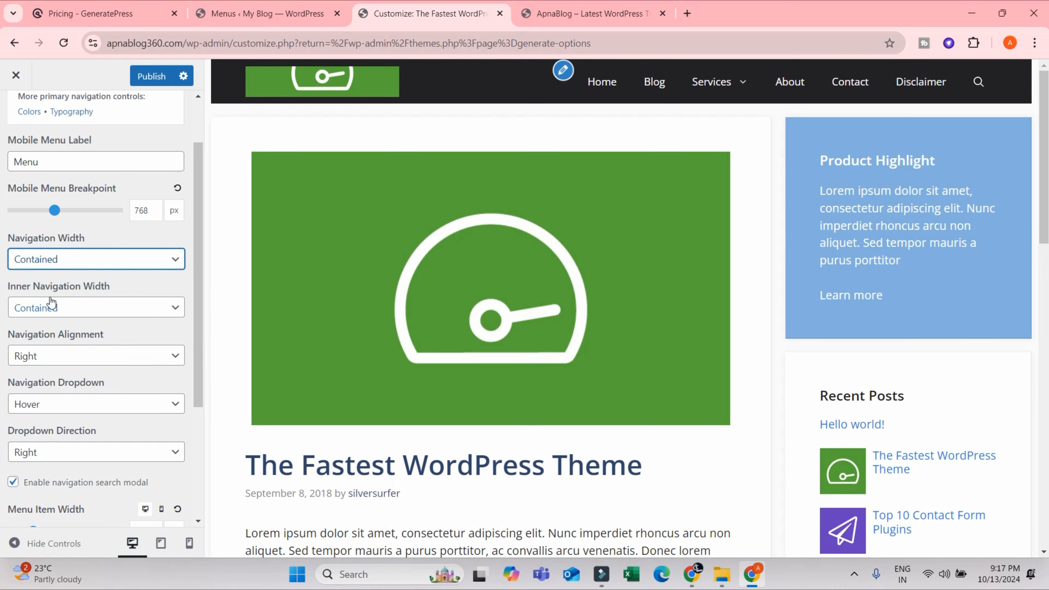
Set Navigation Width to Full and choose Contained for Inner Navigation Width
left_click(42, 266)
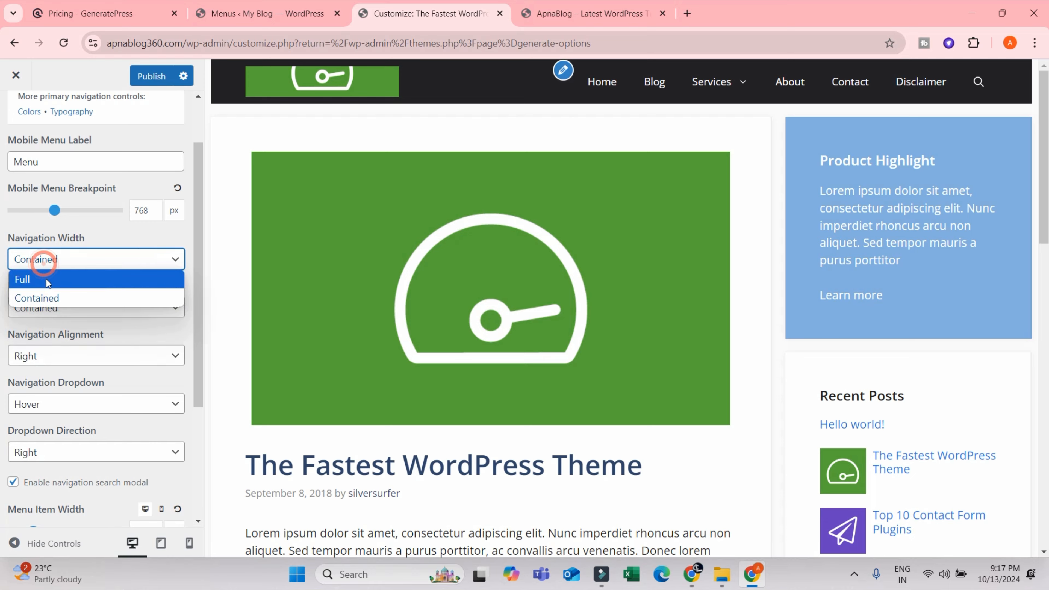
left_click(42, 276)
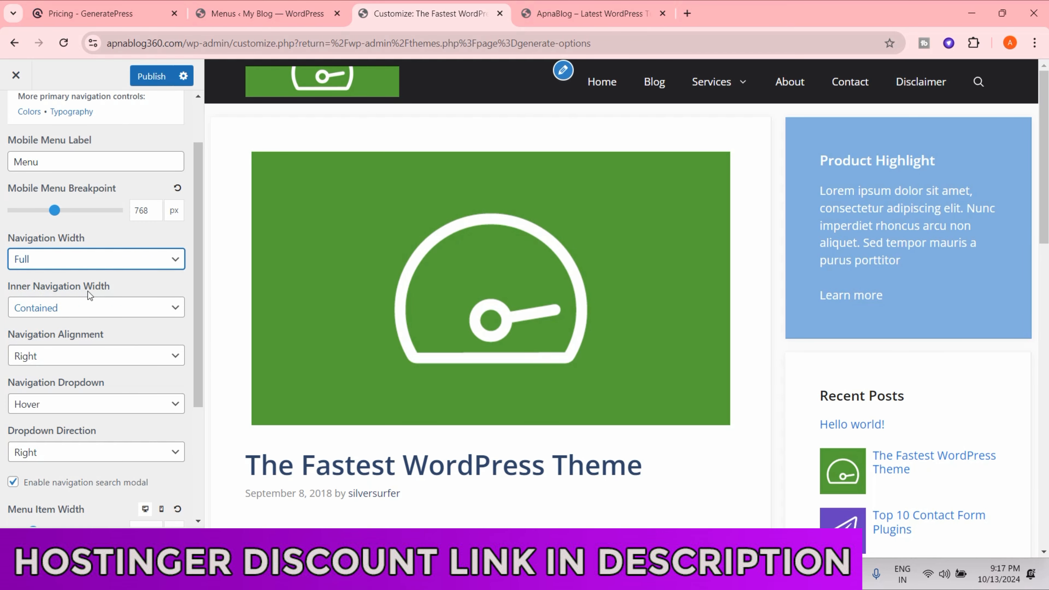
left_click(111, 315)
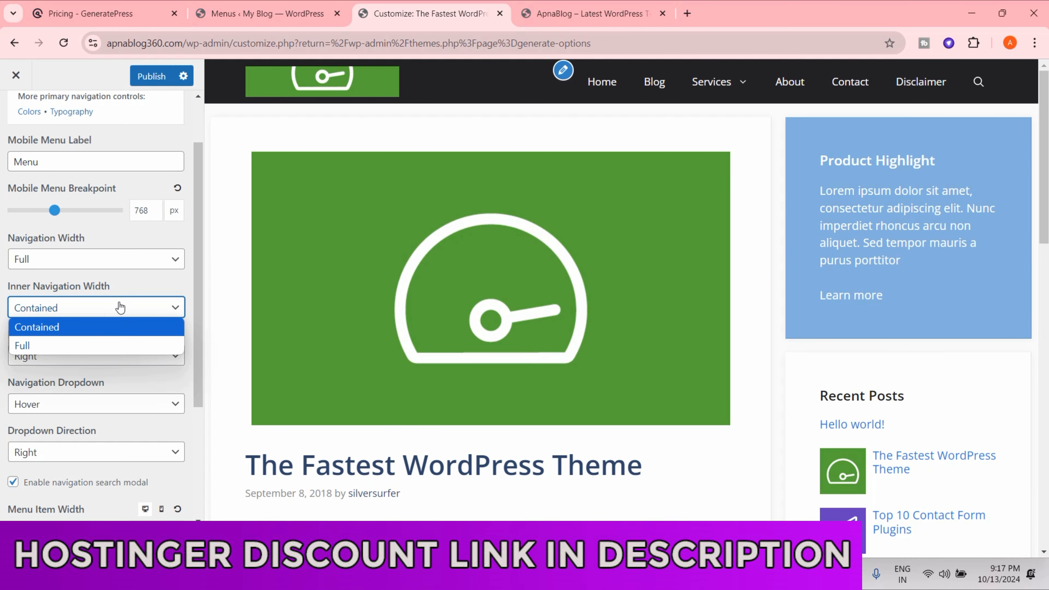
left_click(100, 329)
Try the Left and Center options for Navigation Alignment and restore it to Right
scroll(101, 298, "down", 2)
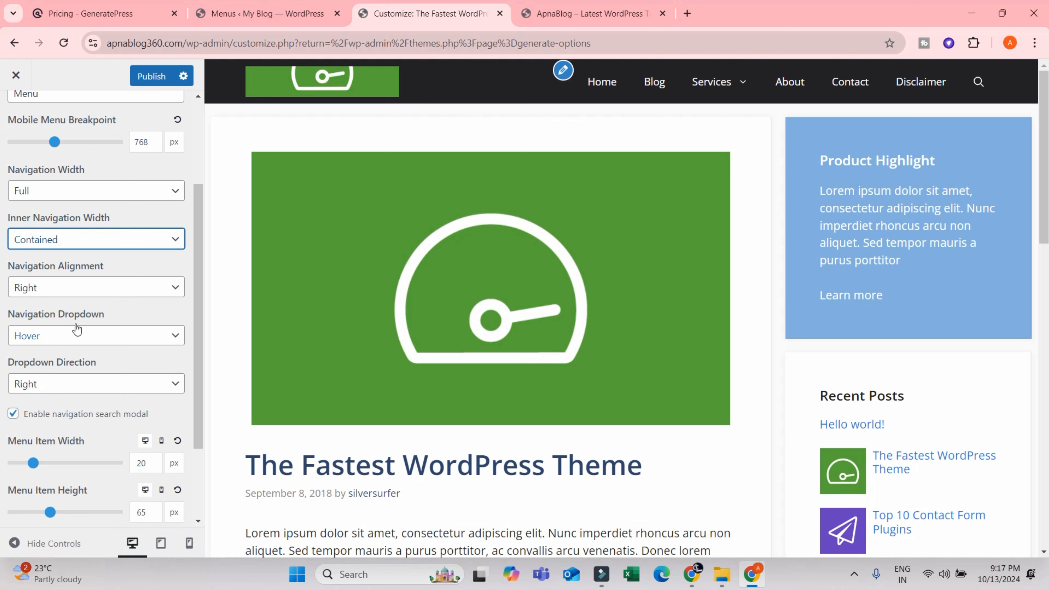
left_click(96, 289)
left_click(61, 312)
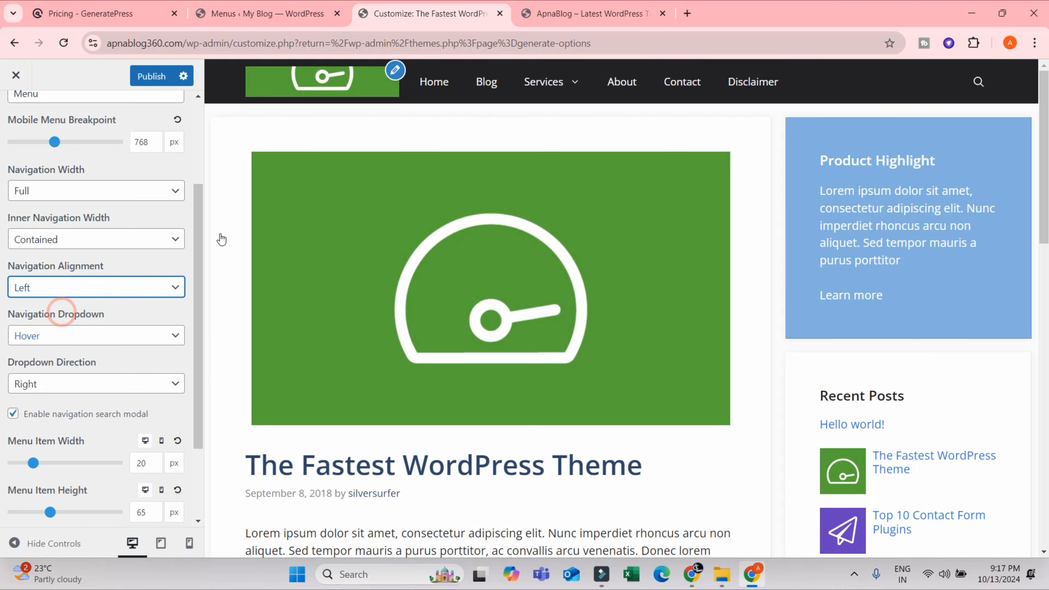
left_click(73, 288)
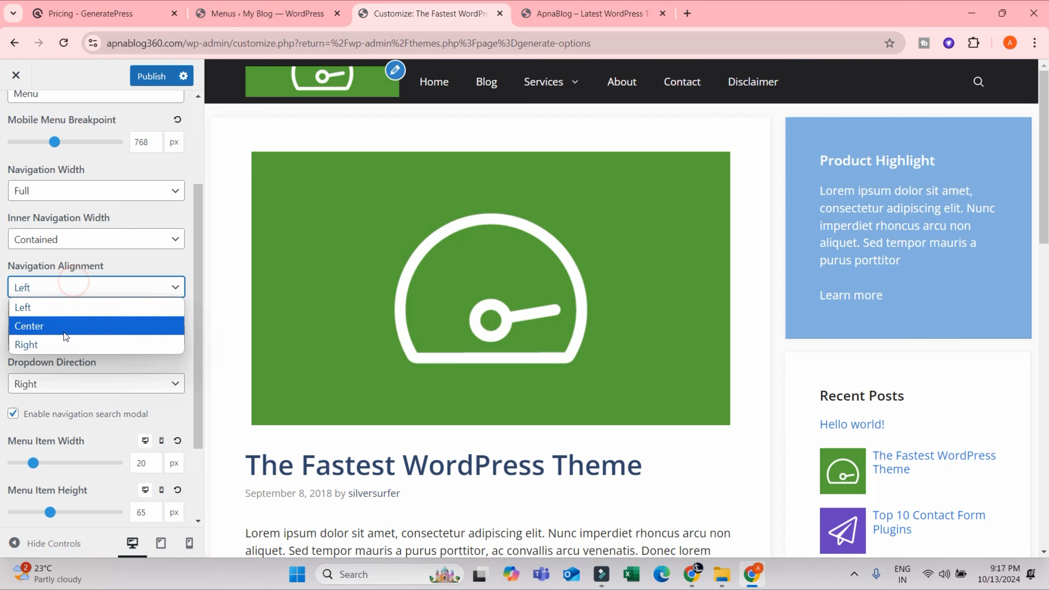
left_click(66, 330)
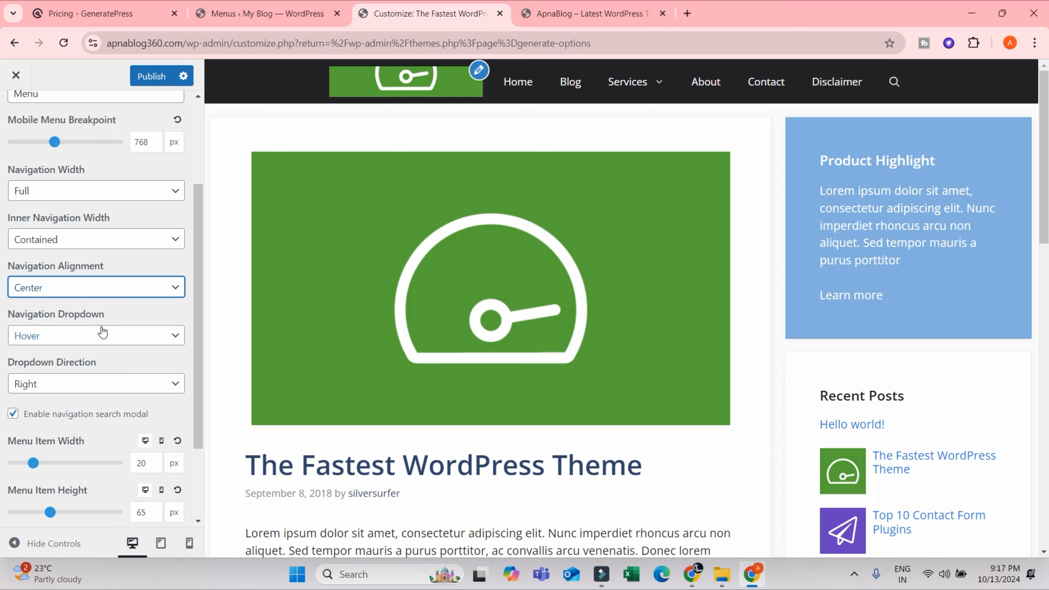
left_click(98, 335)
left_click(79, 286)
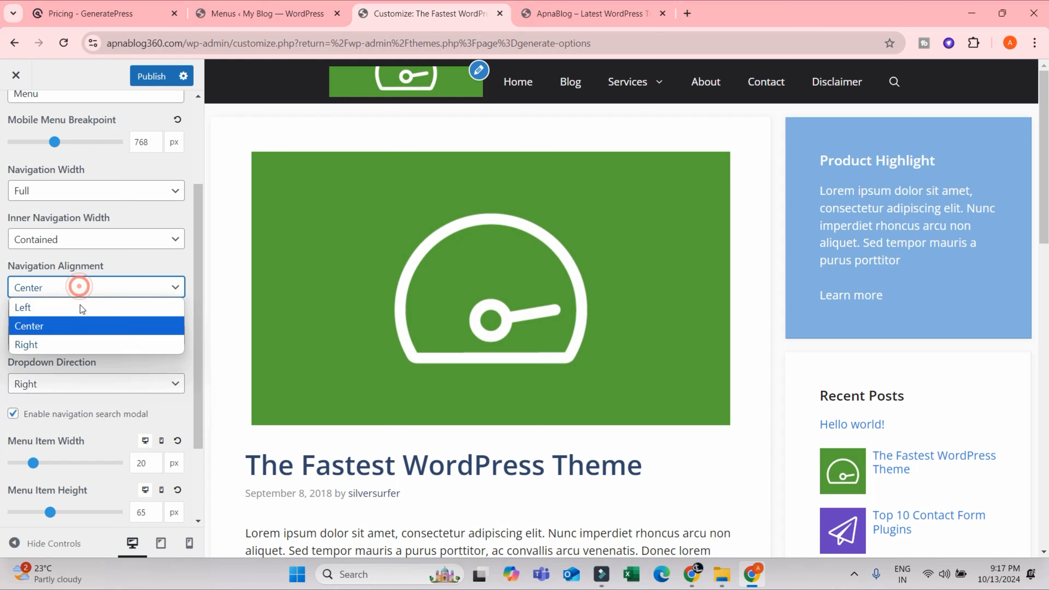
left_click(77, 344)
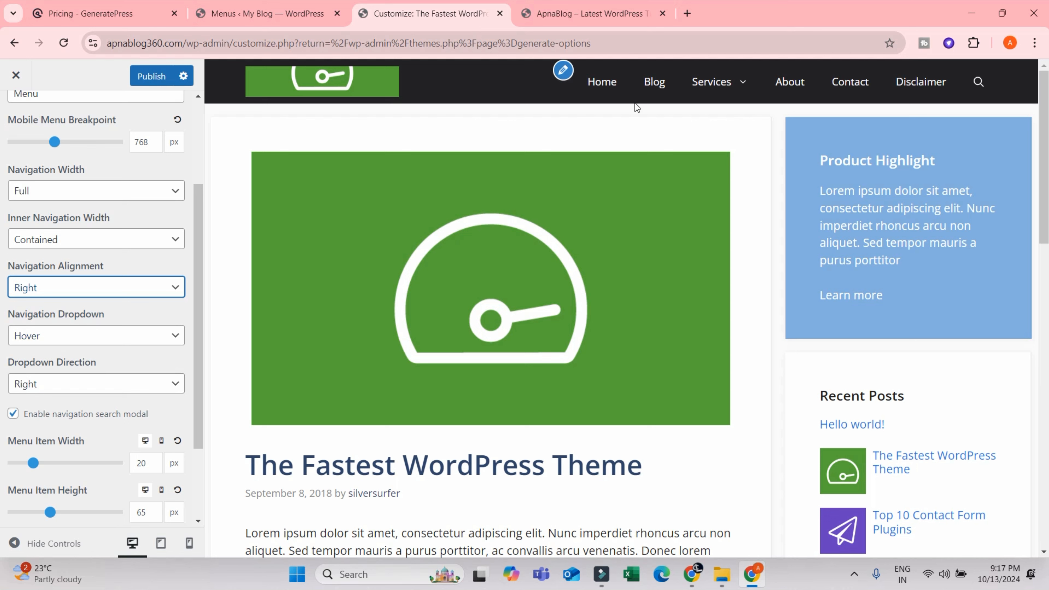
Review the Navigation Dropdown options and reveal the Services submenu in the preview under the Hover setting
left_click(64, 335)
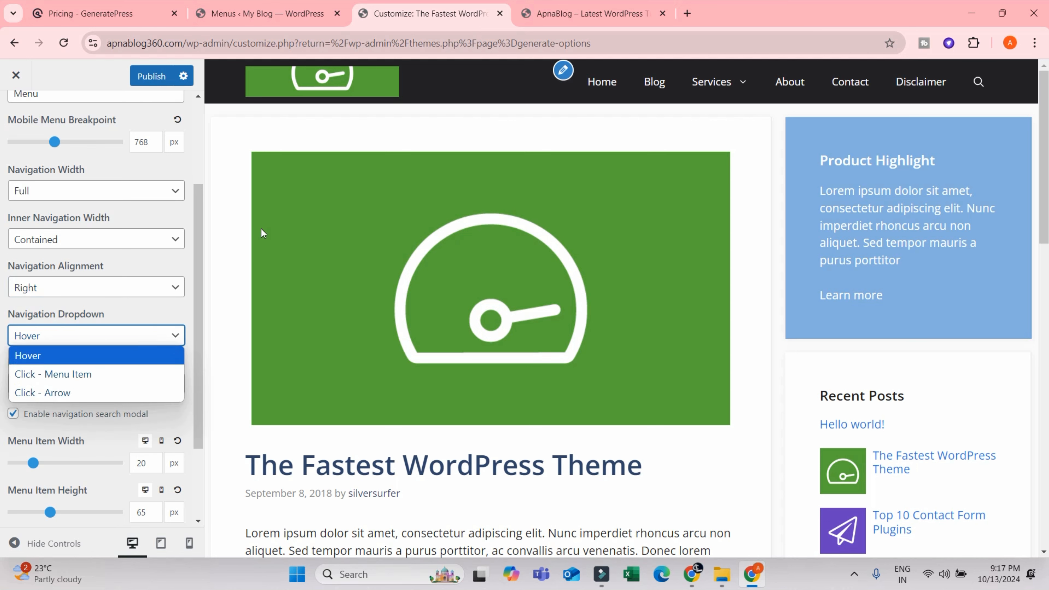
left_click(230, 230)
mouse_move(715, 86)
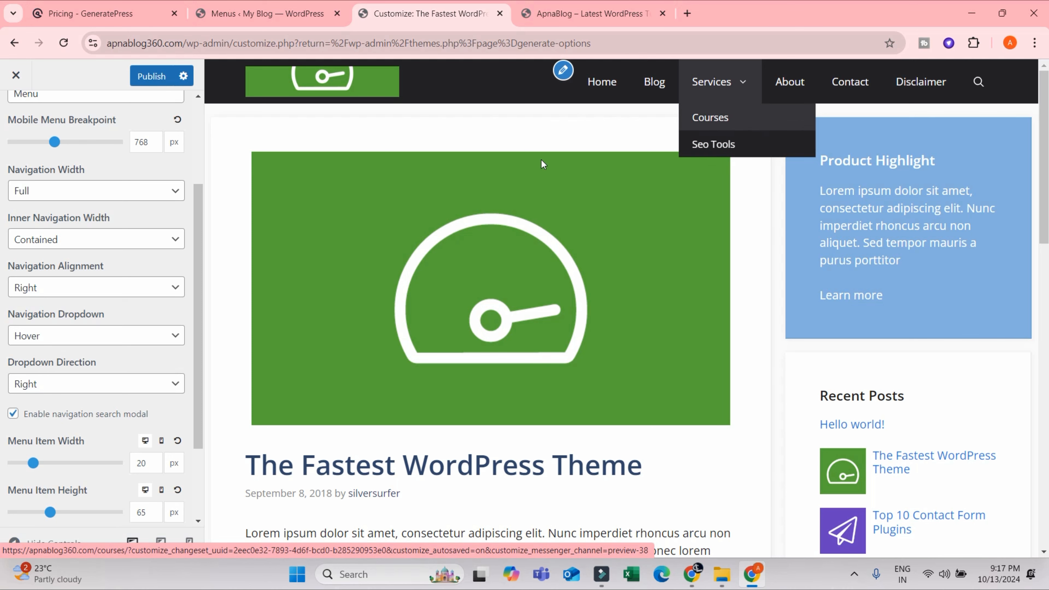
Try the Click - Menu Item option for Navigation Dropdown and test it by opening the Services submenu
left_click(35, 339)
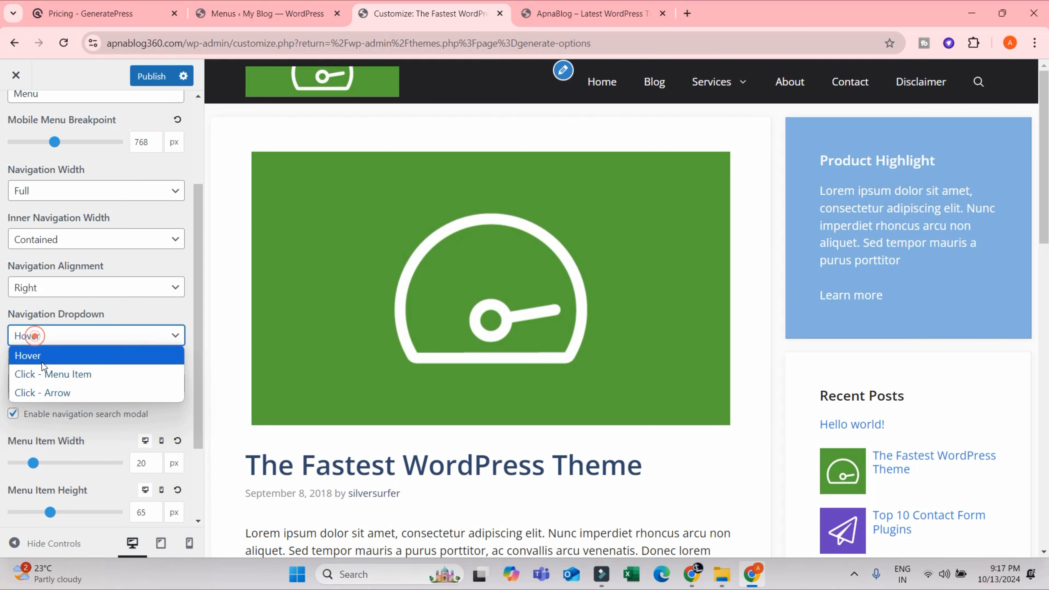
left_click(73, 374)
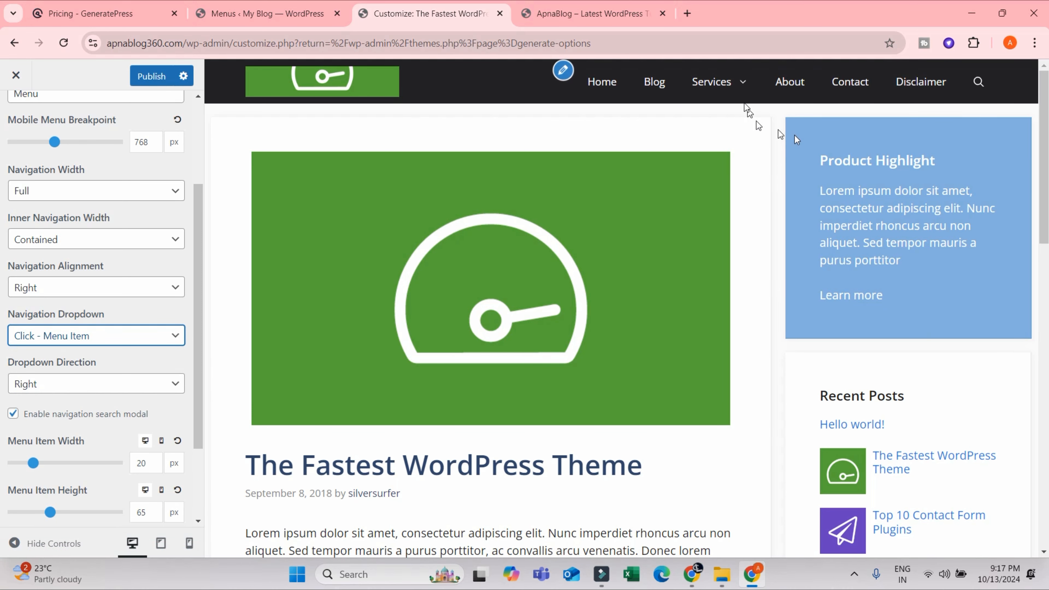
left_click(718, 90)
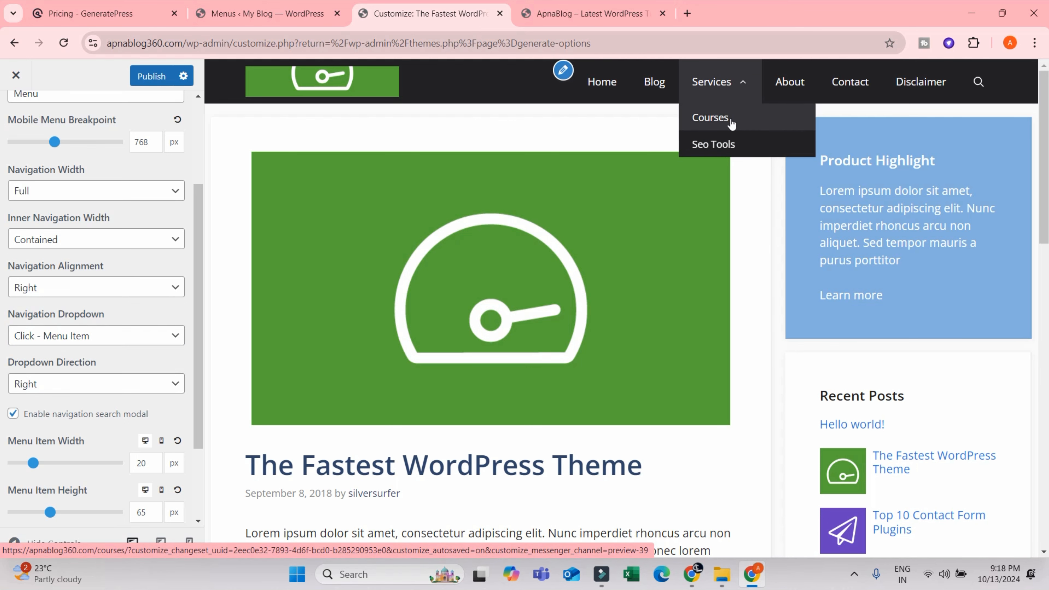
Set Navigation Dropdown to Click - Arrow and test it by opening and closing the Services submenu with its arrow
left_click(79, 336)
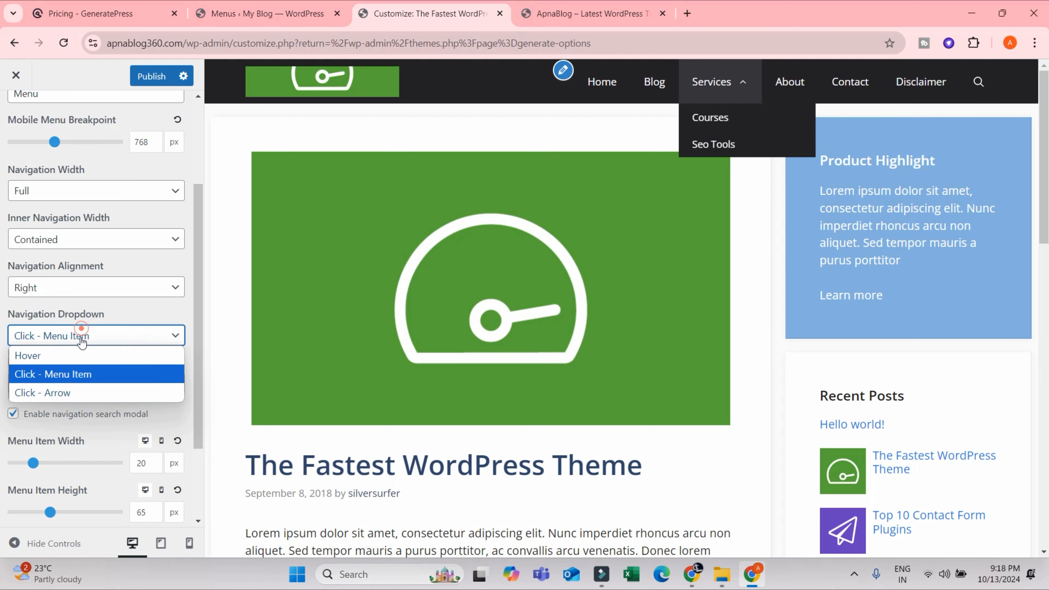
left_click(48, 395)
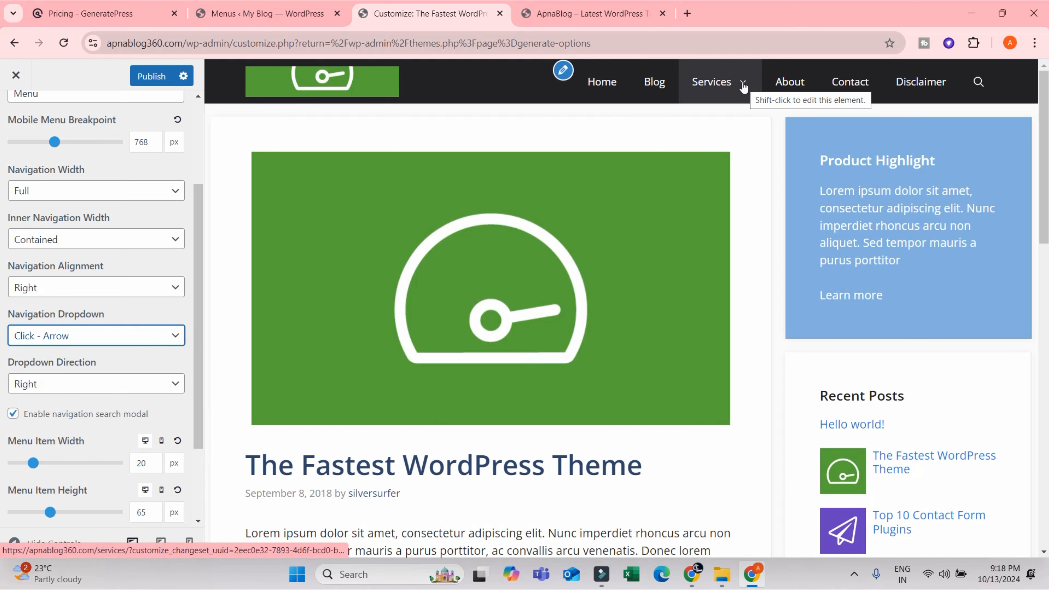
left_click(744, 87)
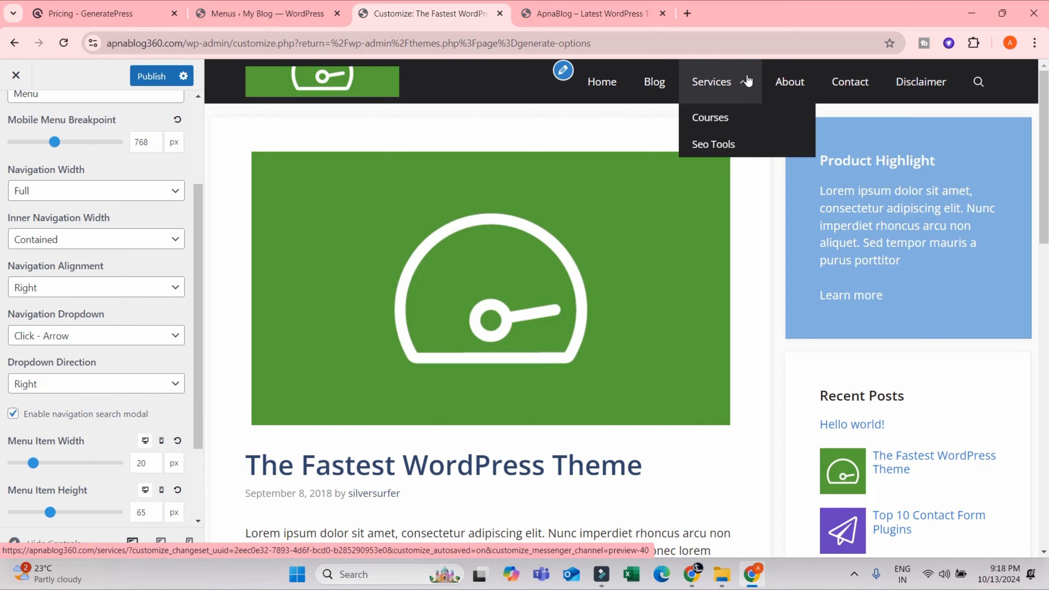
left_click(743, 85)
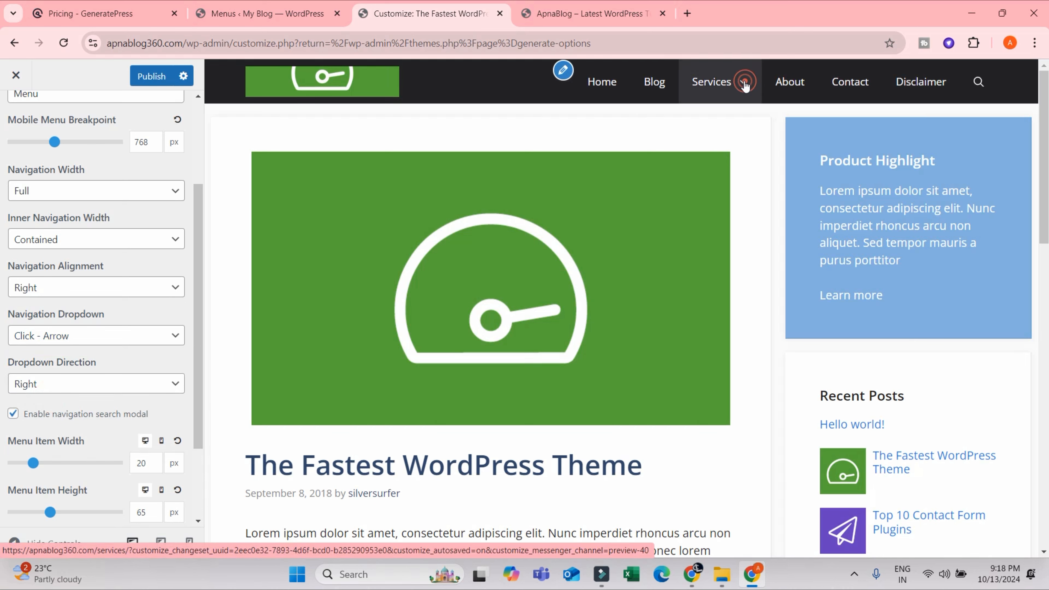
Open and close the Services submenu once more with its arrow in the preview
left_click(744, 87)
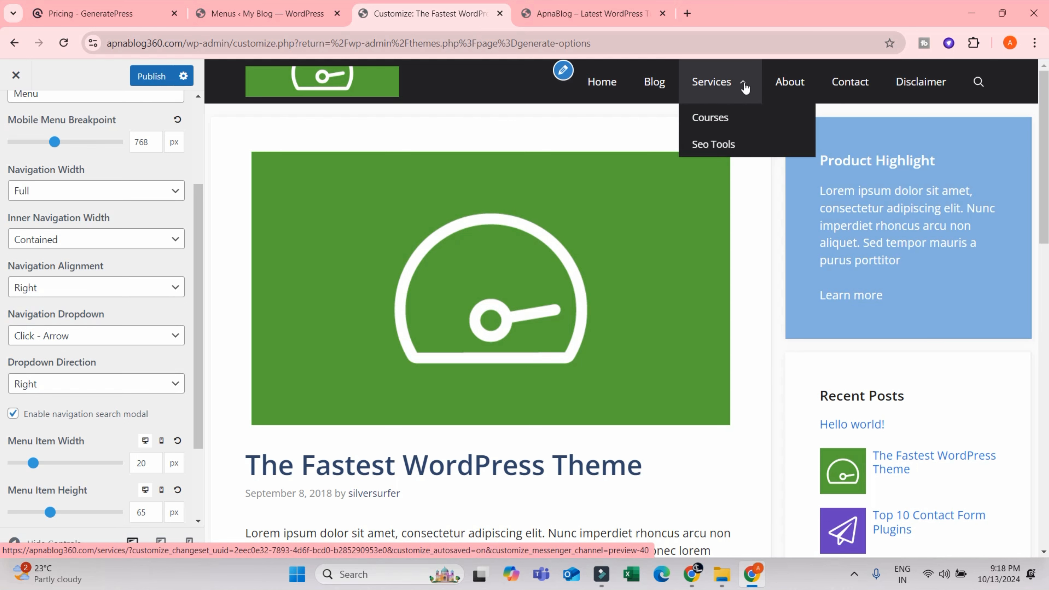
left_click(744, 87)
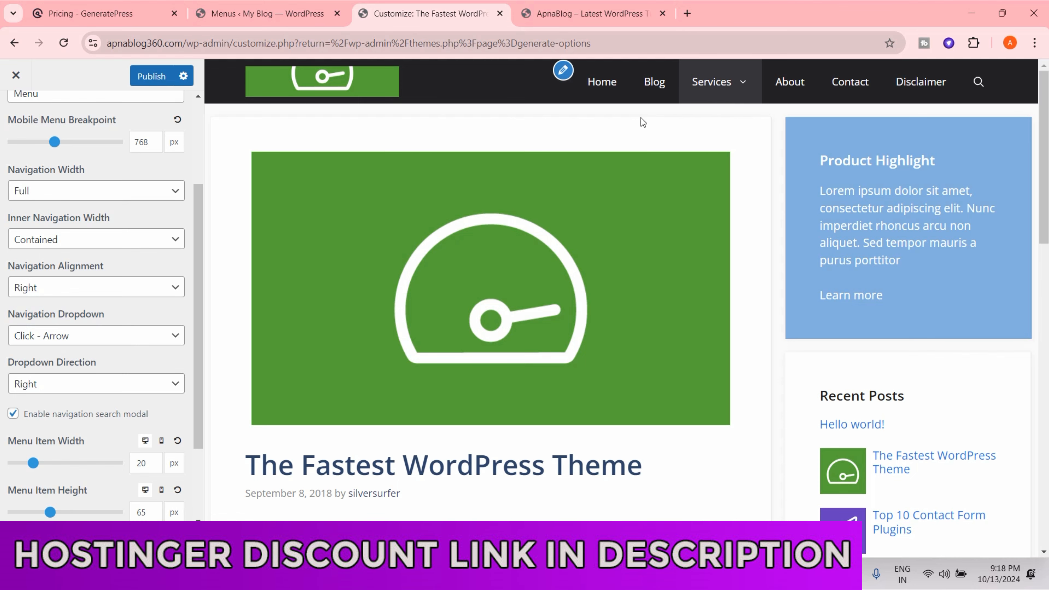
Set Navigation Dropdown to Click - Menu Item, test it on Services in the preview, and publish the change
left_click(46, 335)
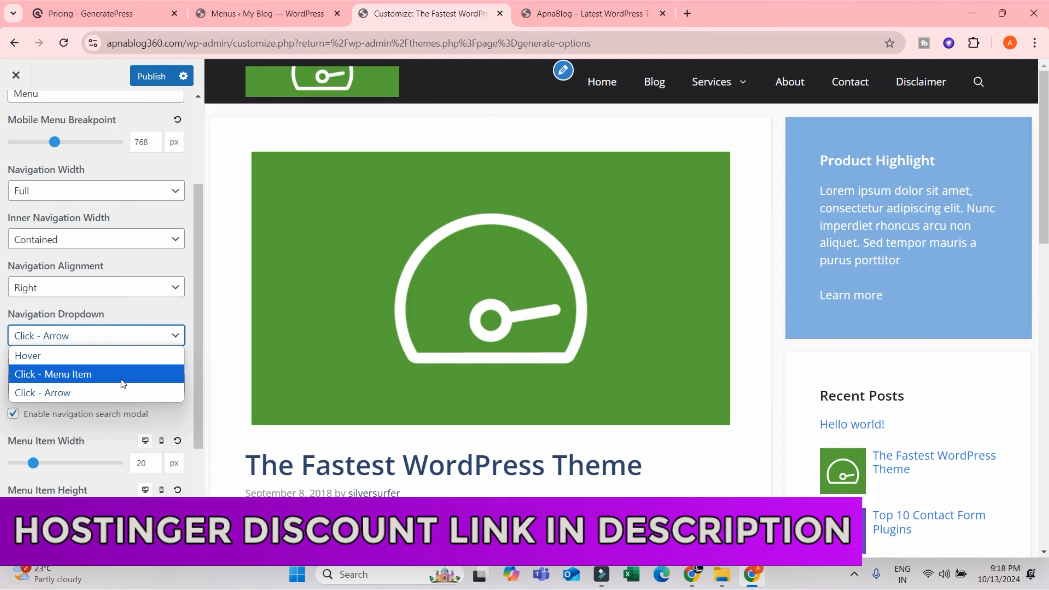
left_click(93, 374)
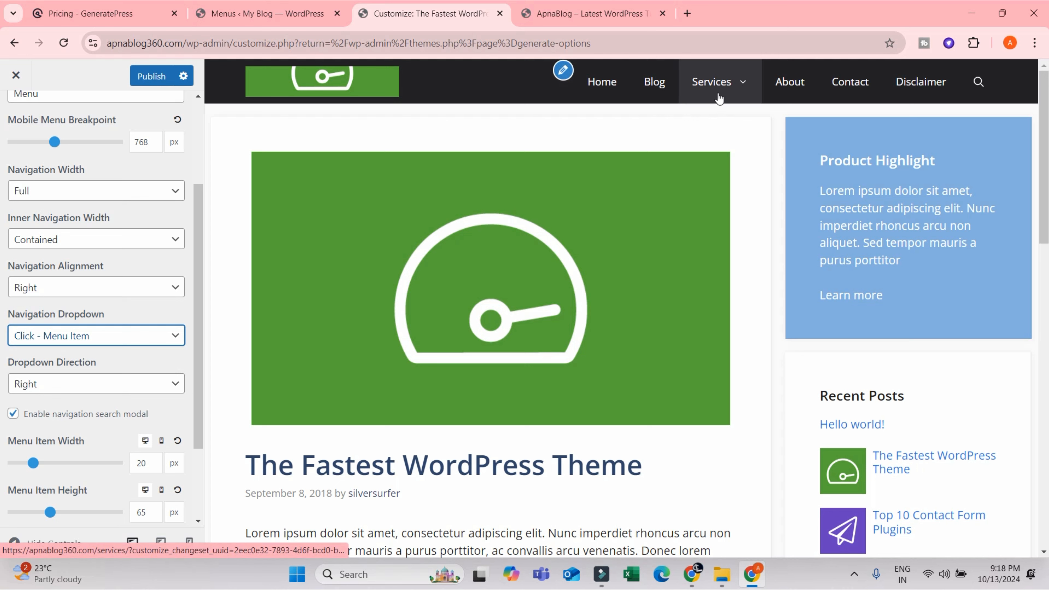
left_click(732, 84)
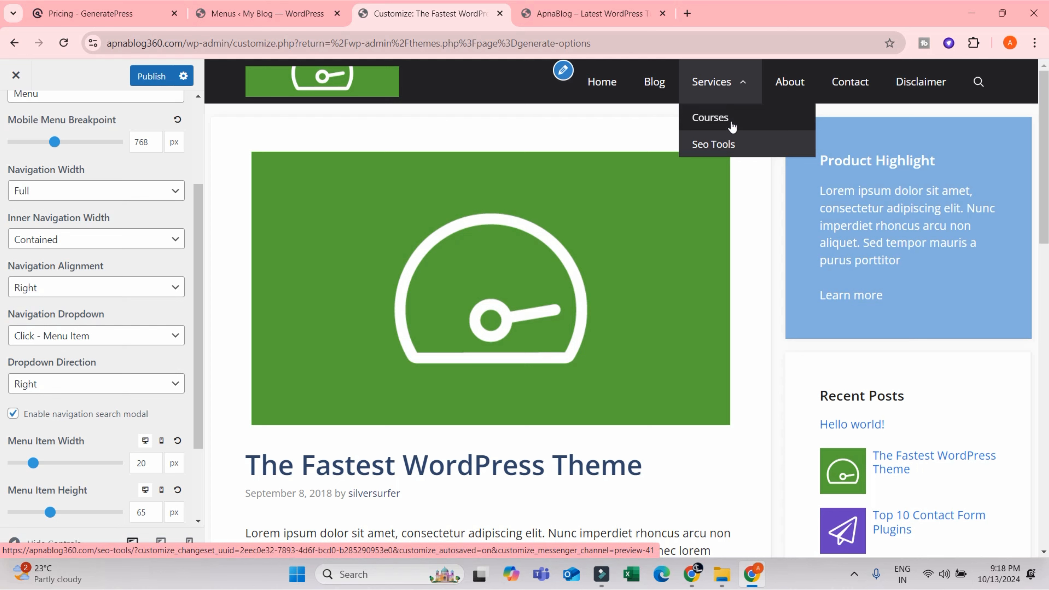
left_click(142, 78)
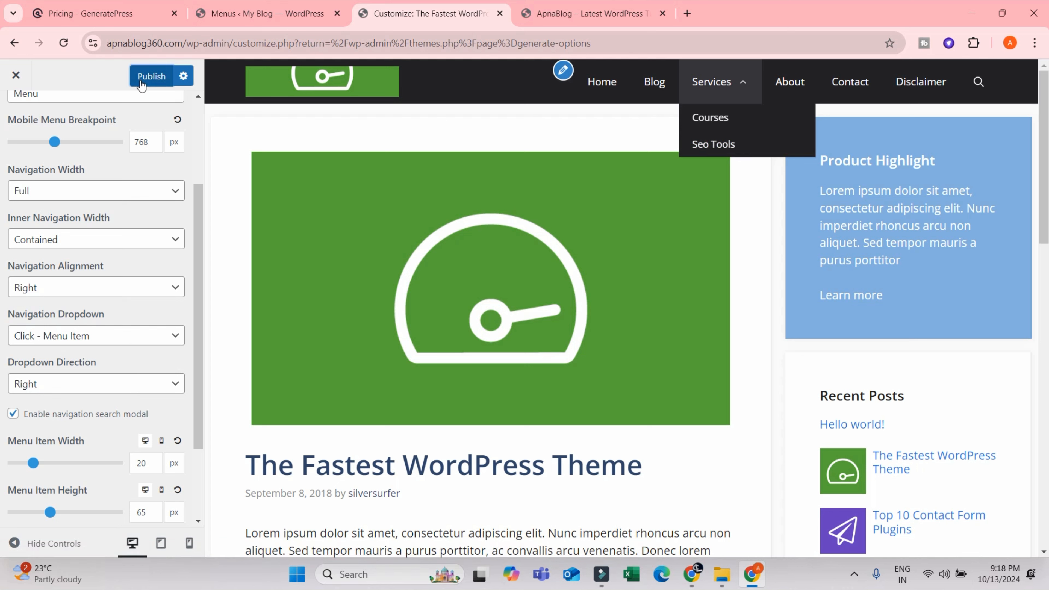
Reload the live site and test opening and closing the submenu repeatedly from the Services menu item
left_click(572, 9)
key("F5")
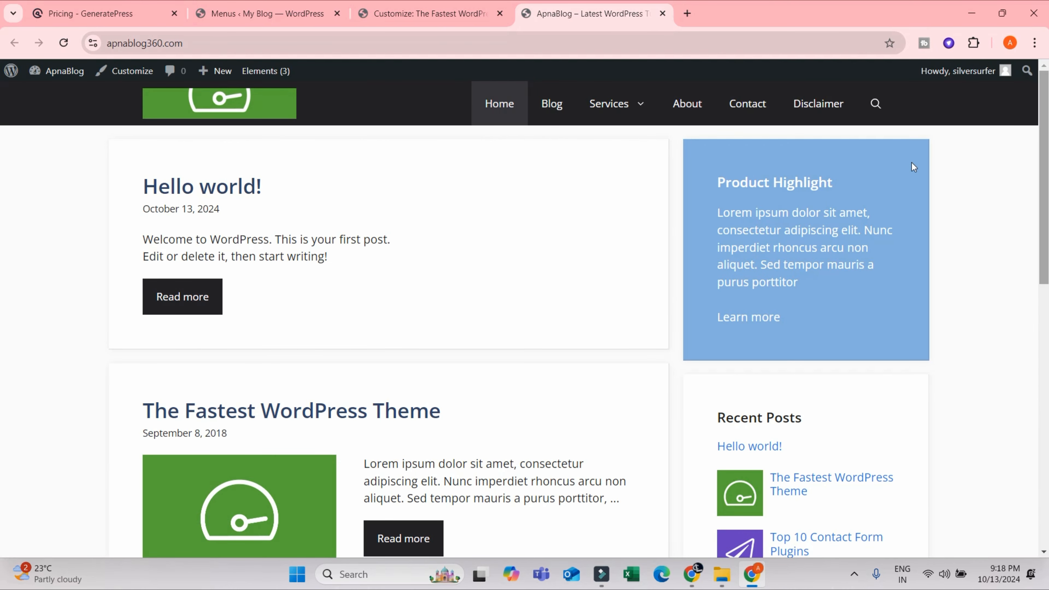
left_click(609, 107)
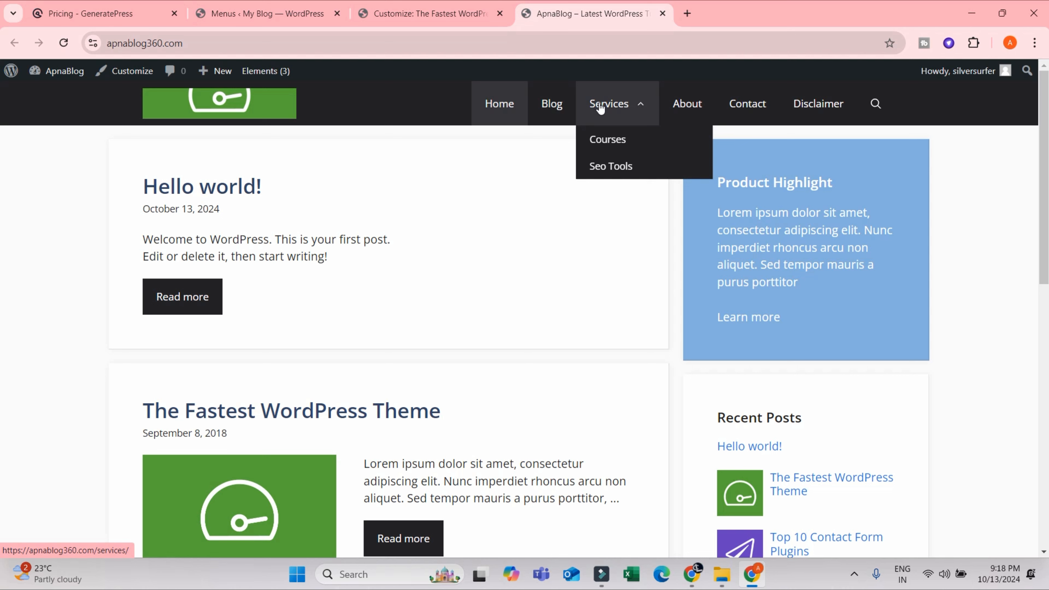
left_click(616, 111)
left_click(616, 111)
left_click(615, 113)
left_click(613, 114)
left_click(612, 112)
left_click(610, 106)
left_click(596, 102)
left_click(599, 110)
left_click(606, 109)
left_click(610, 106)
left_click(609, 107)
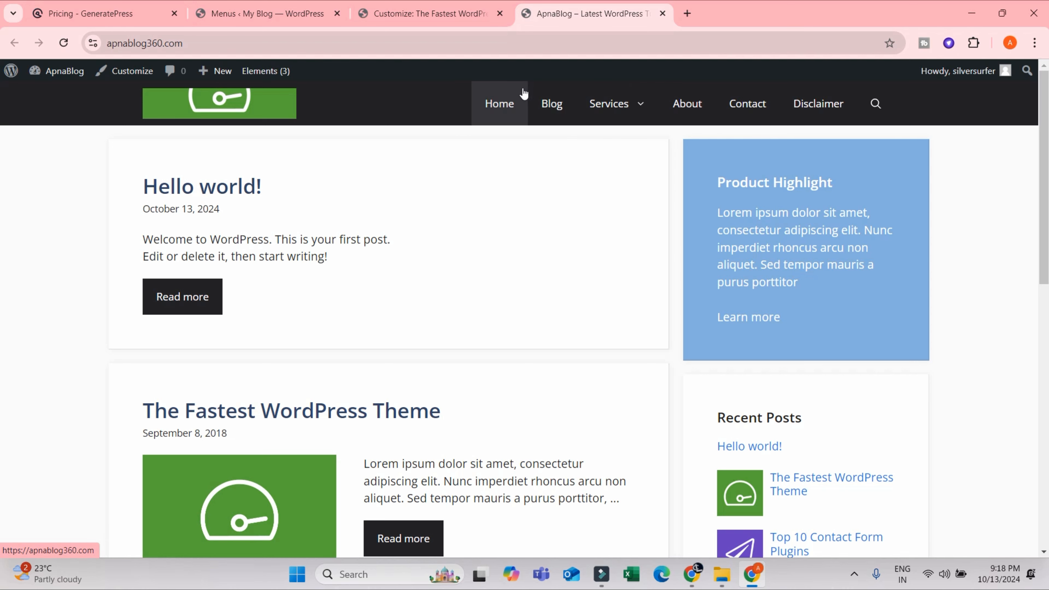
Return to the Customizer, set Navigation Dropdown to Hover, and publish the change
left_click(411, 16)
left_click(43, 337)
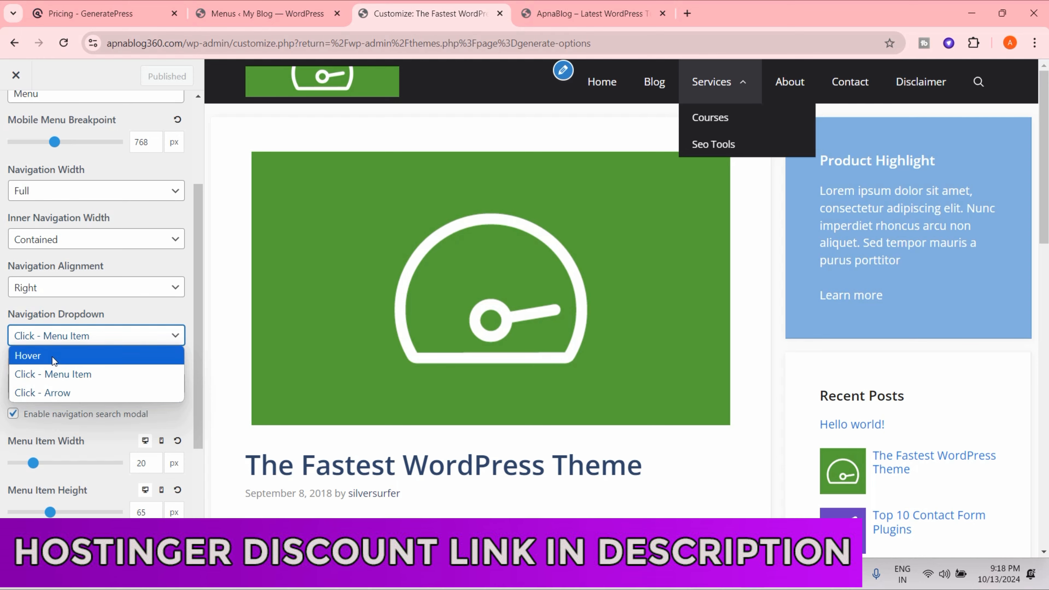
left_click(53, 356)
left_click(155, 76)
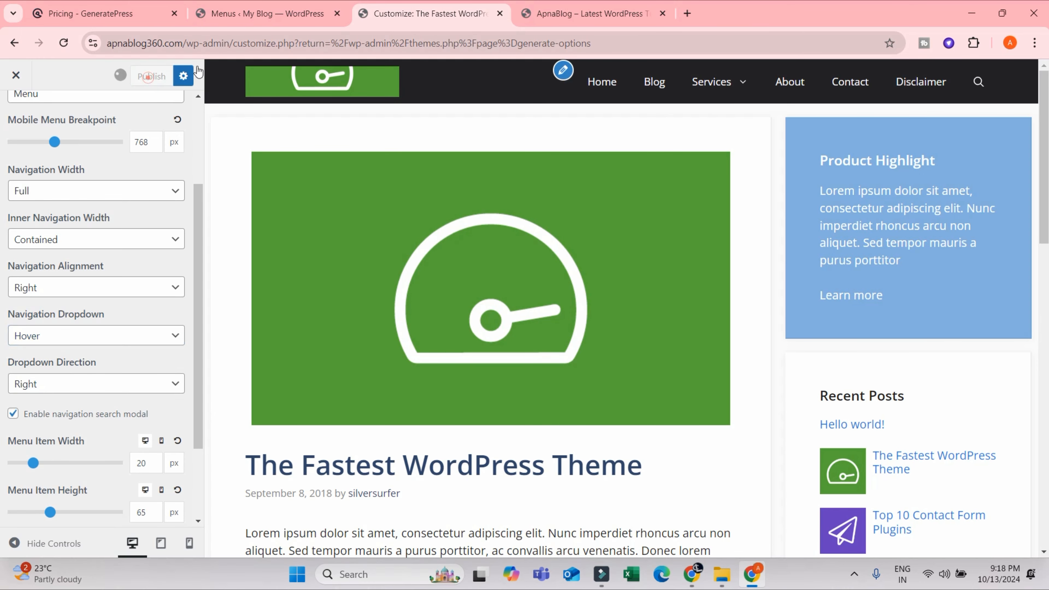
Test the Services menu link on the live site by opening its page twice, returning to Home each time
left_click(635, 6)
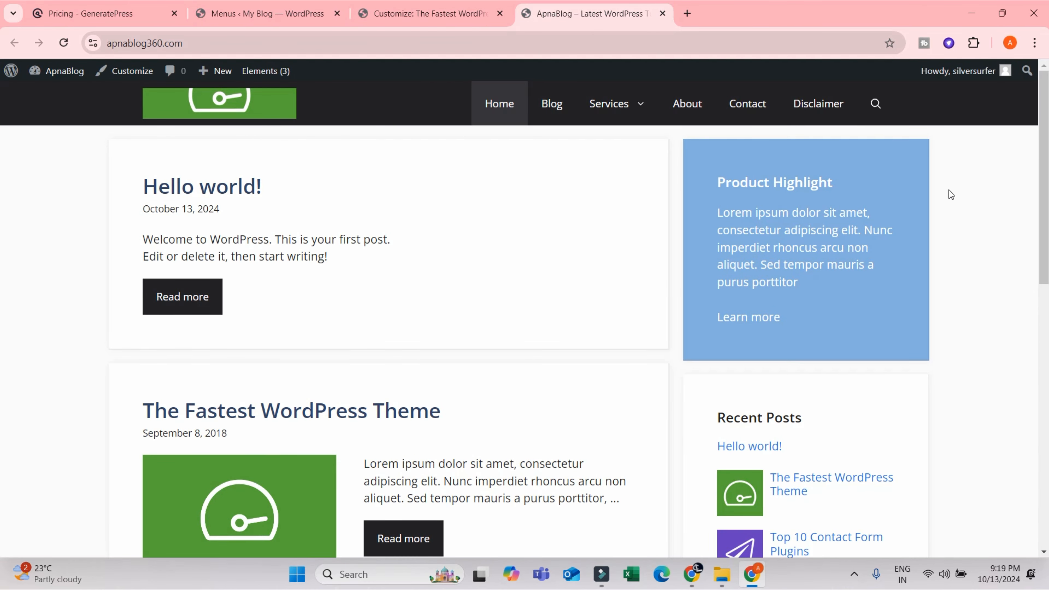
left_click(610, 107)
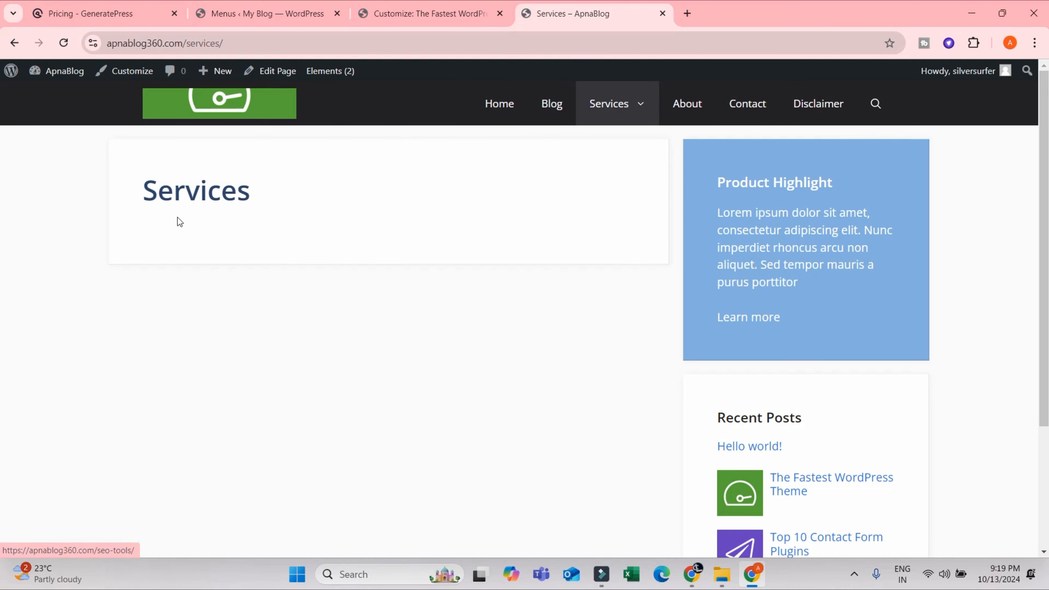
left_click(499, 107)
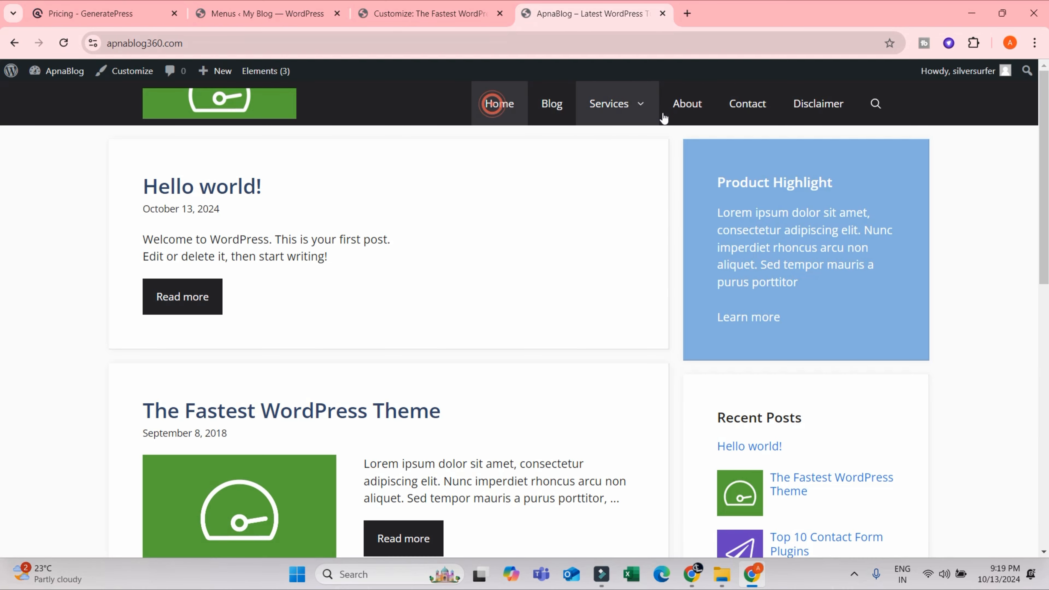
left_click(616, 106)
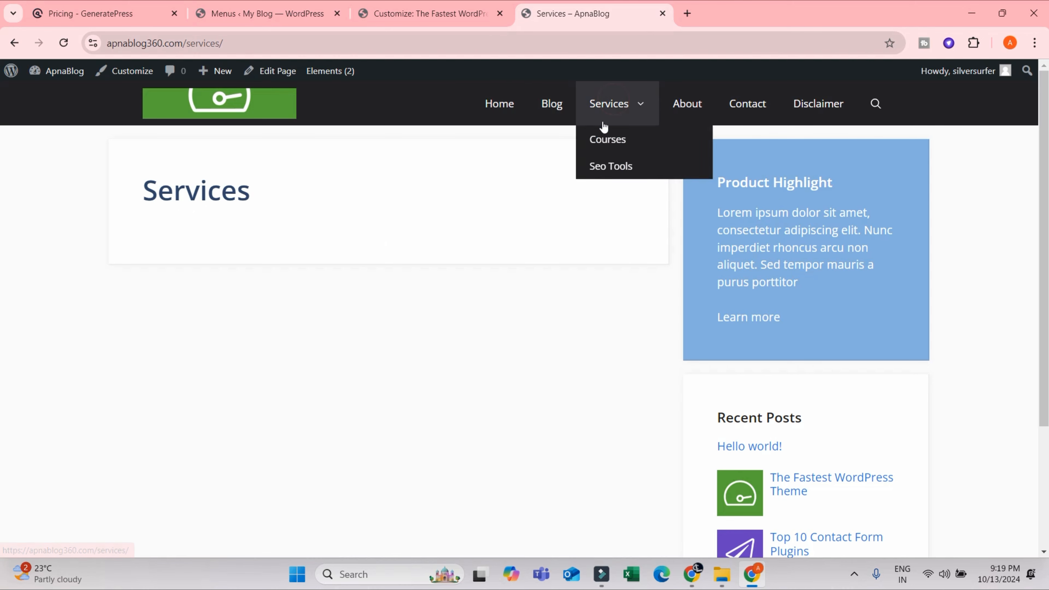
left_click(500, 103)
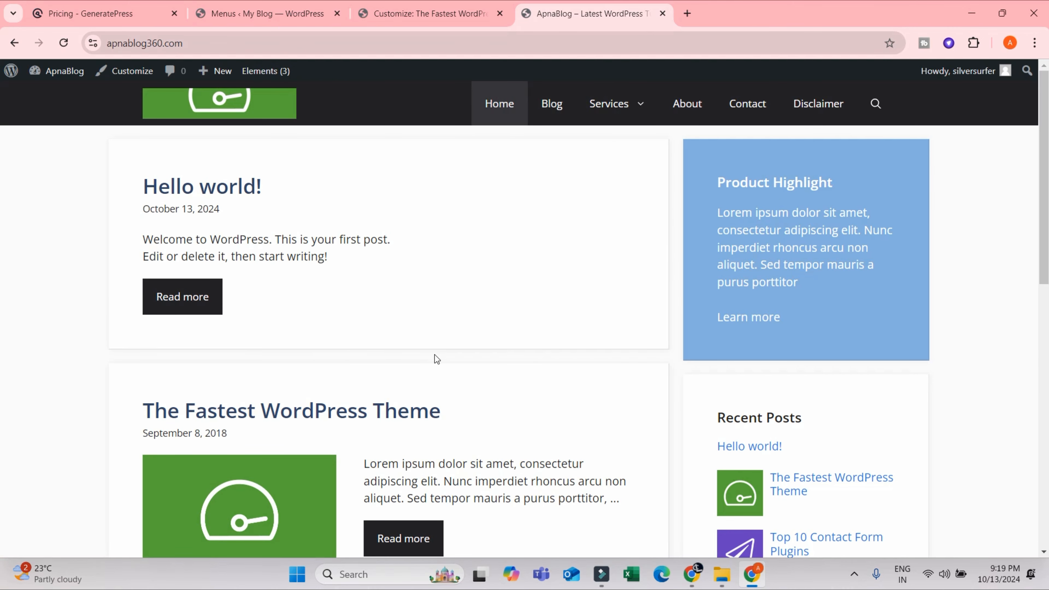
Set Dropdown Direction to Left in the Customizer, publish it, and check the Services submenu on the live site
left_click(426, 13)
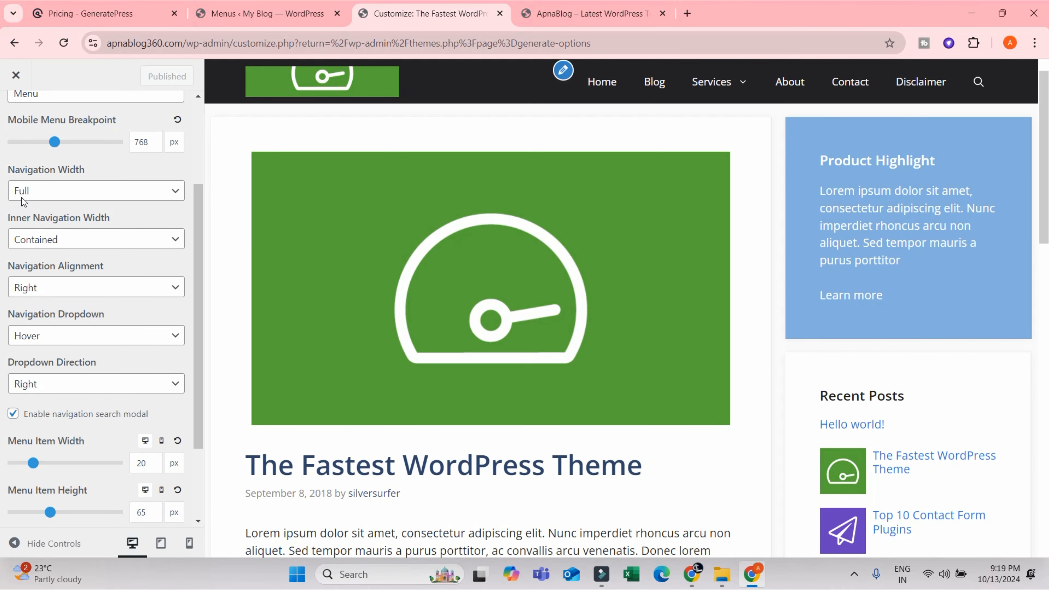
scroll(137, 384, "down", 2)
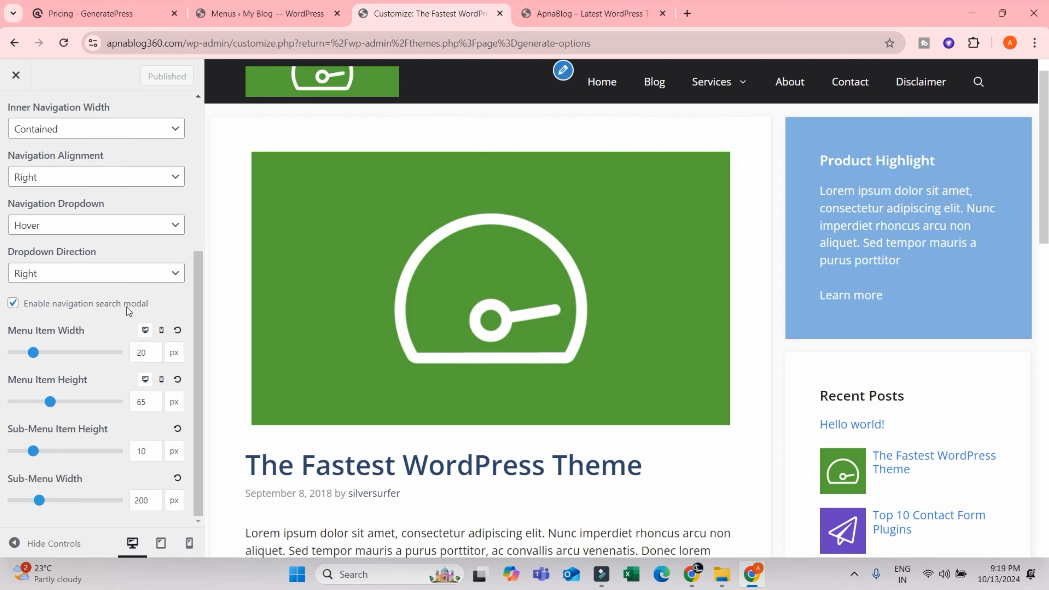
left_click(119, 272)
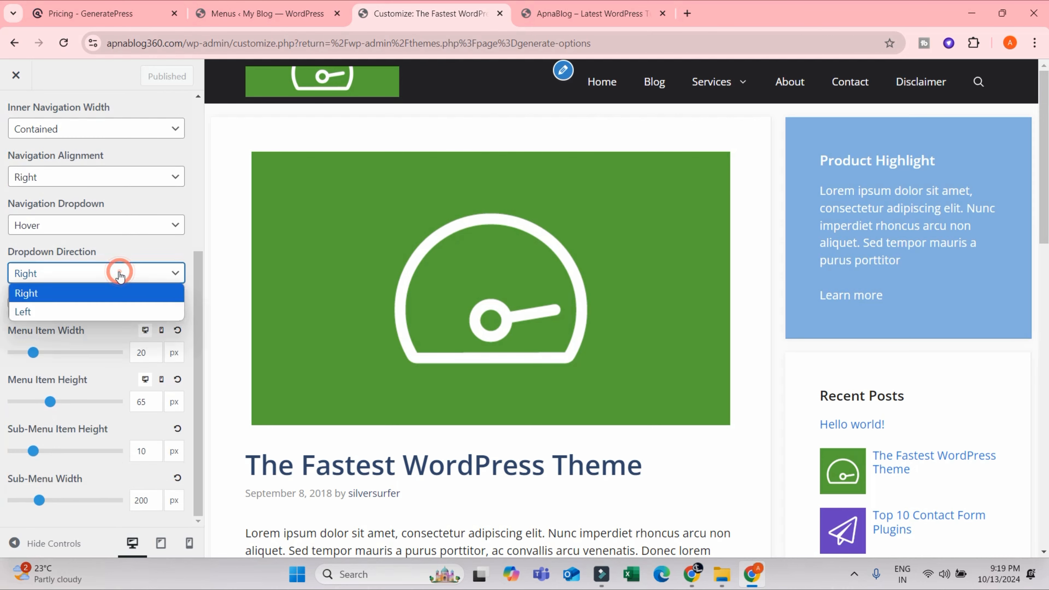
left_click(97, 310)
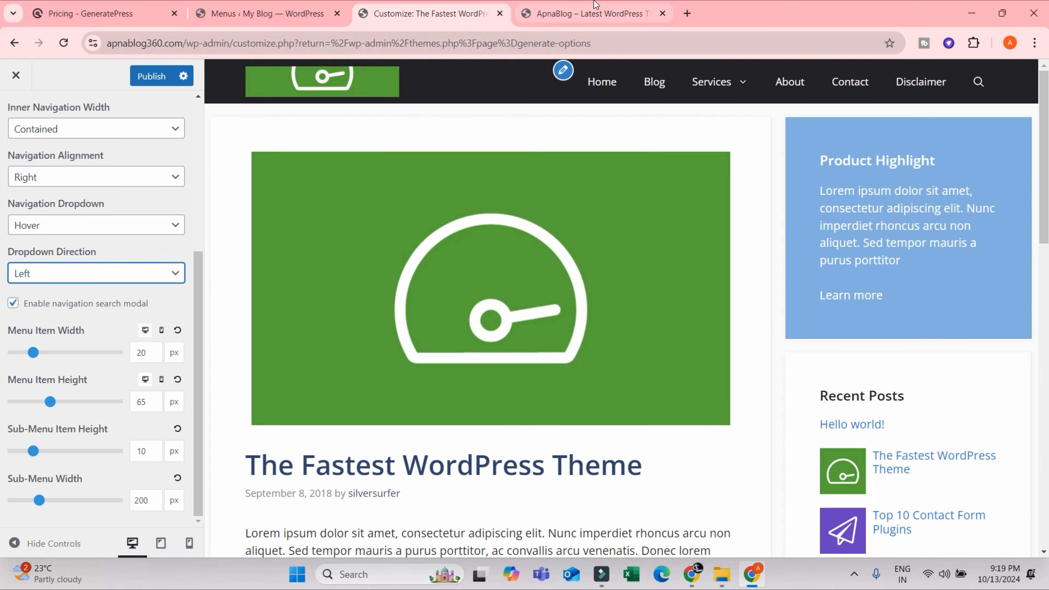
key("ctrl+s")
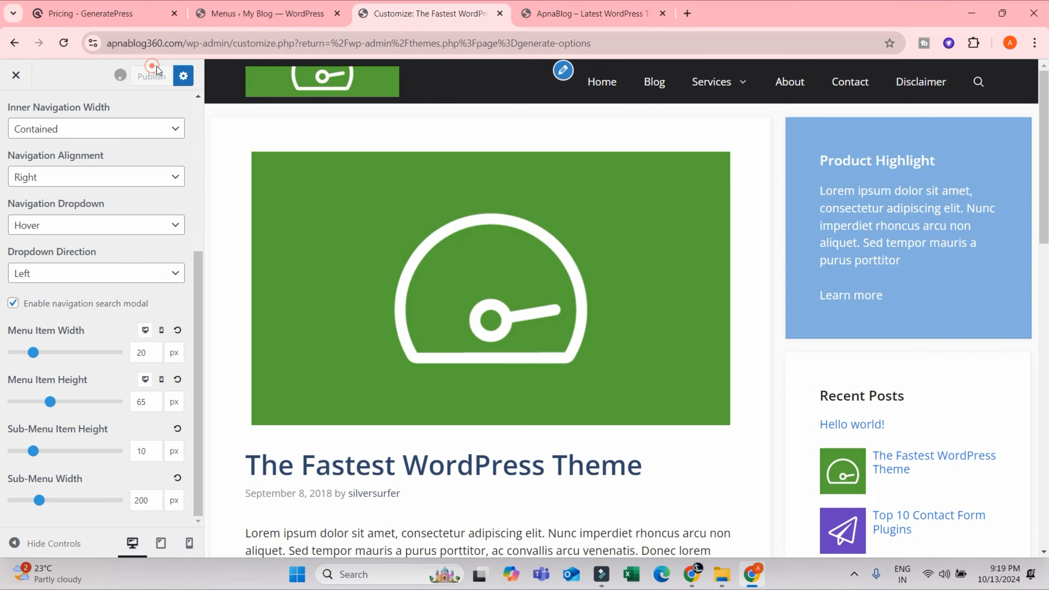
left_click(643, 5)
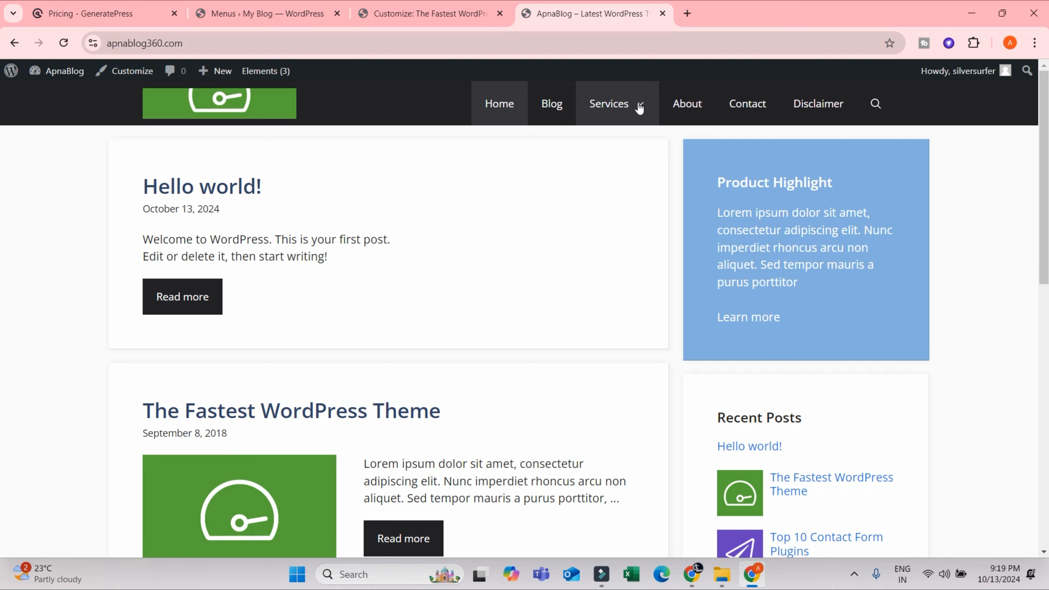
mouse_move(630, 113)
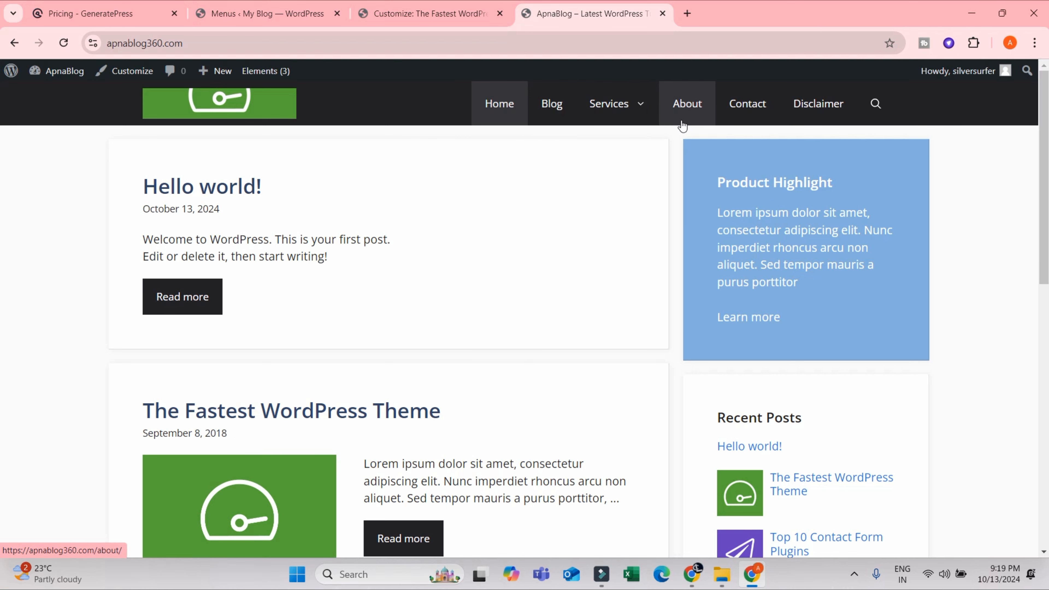
Set Dropdown Direction back to Right in the Customizer and publish the change
left_click(432, 5)
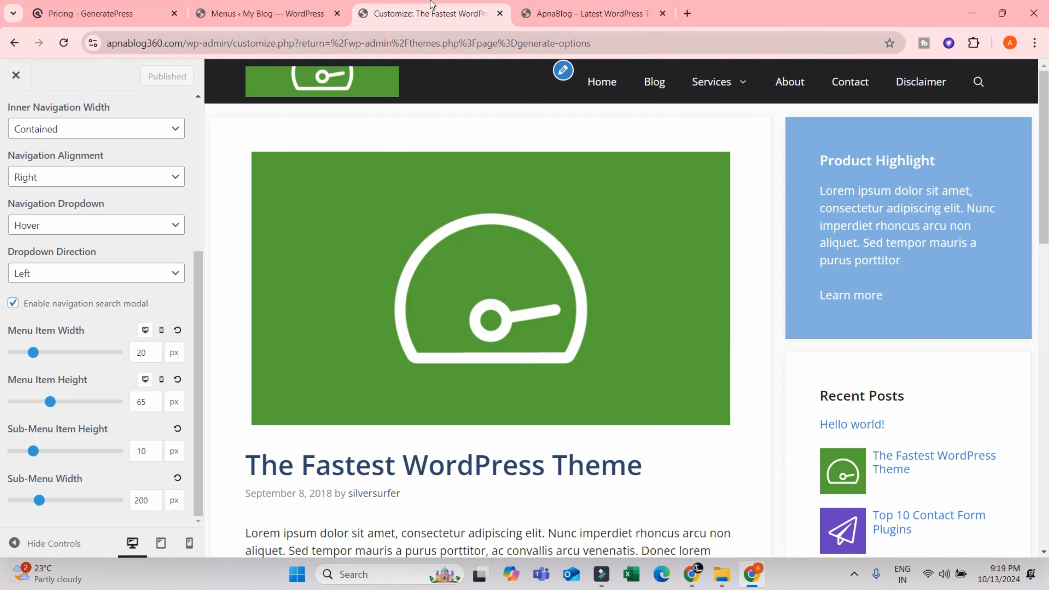
left_click(10, 274)
left_click(25, 292)
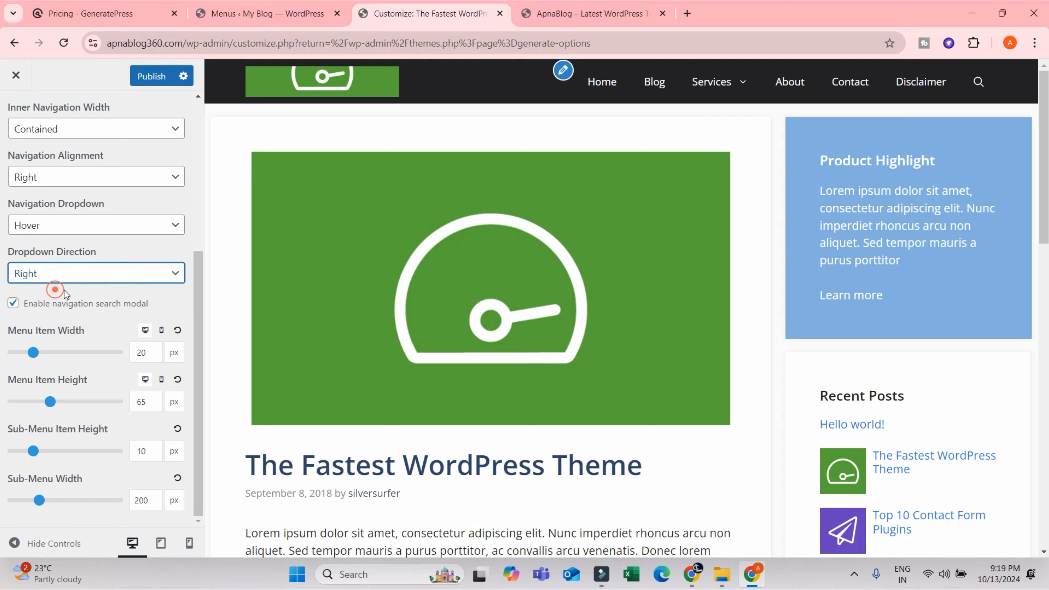
left_click(142, 76)
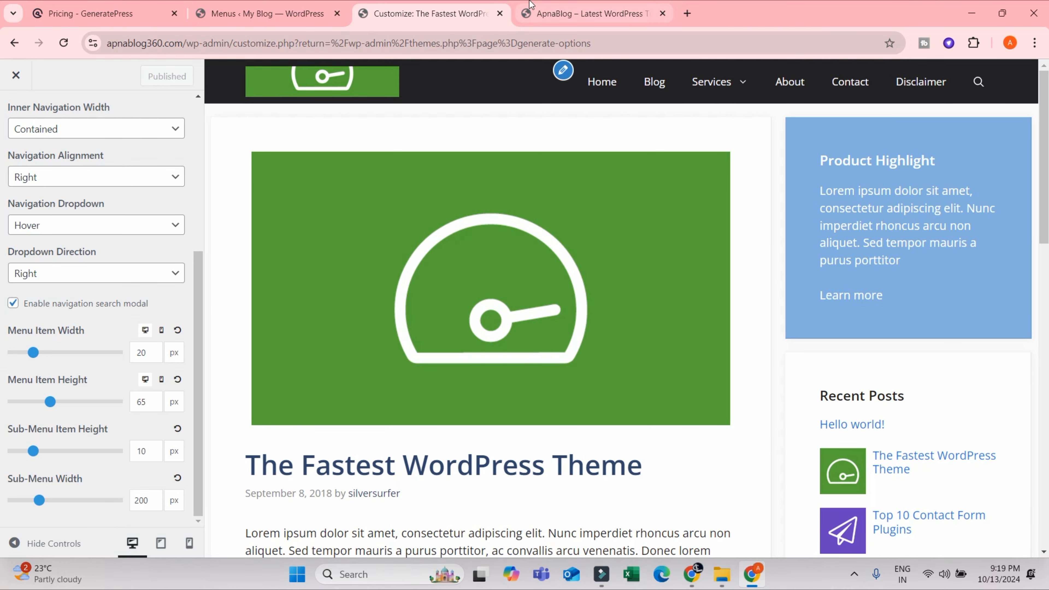
Compare the Services submenu's direction on the live site before and after reloading the page
left_click(578, 12)
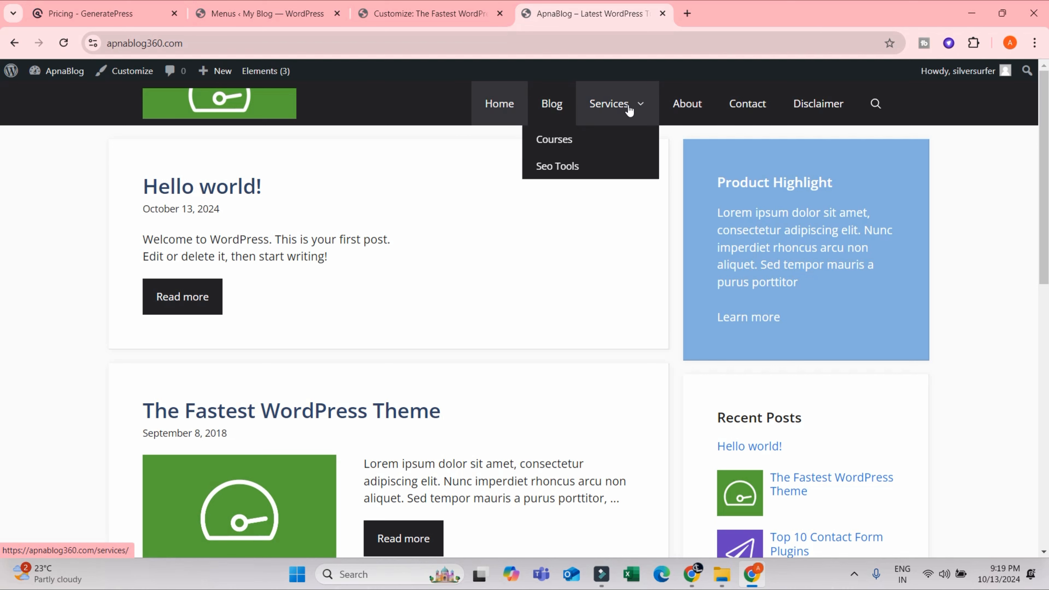
mouse_move(611, 139)
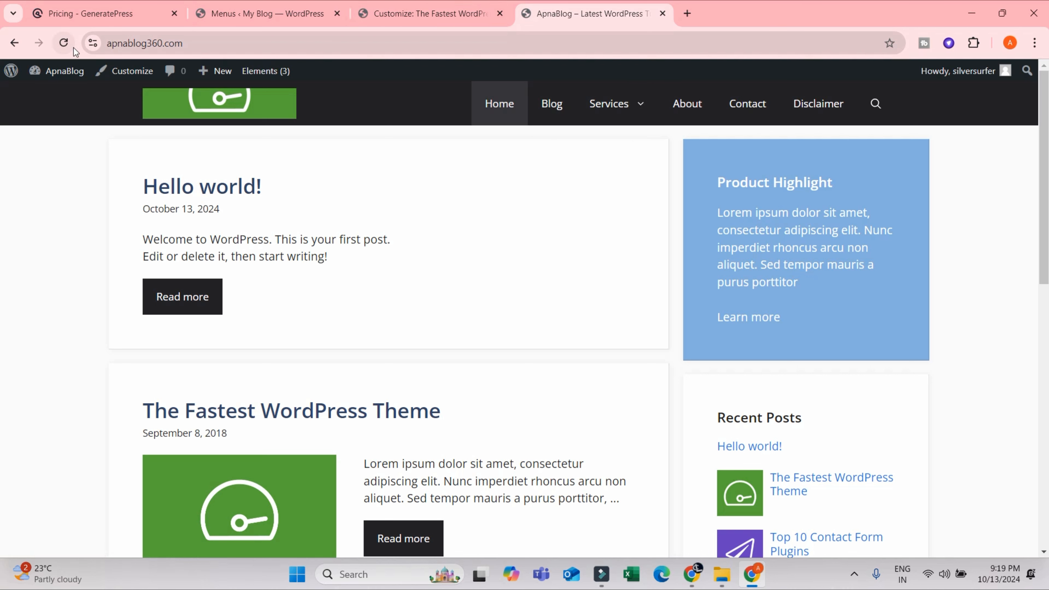
mouse_move(609, 104)
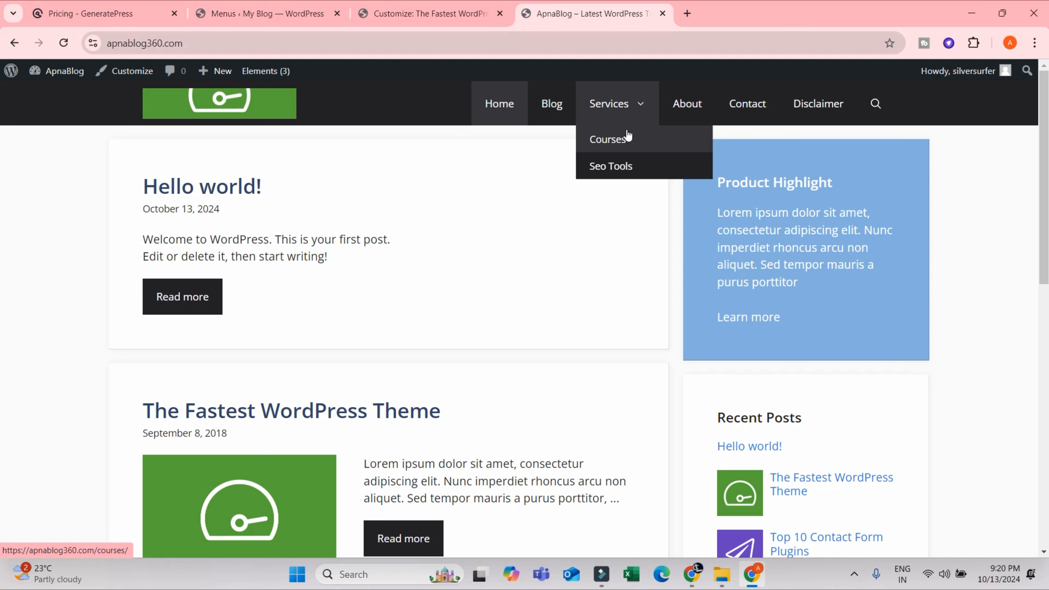
Try switching the navigation search modal off in the Customizer and enable it again
left_click(403, 12)
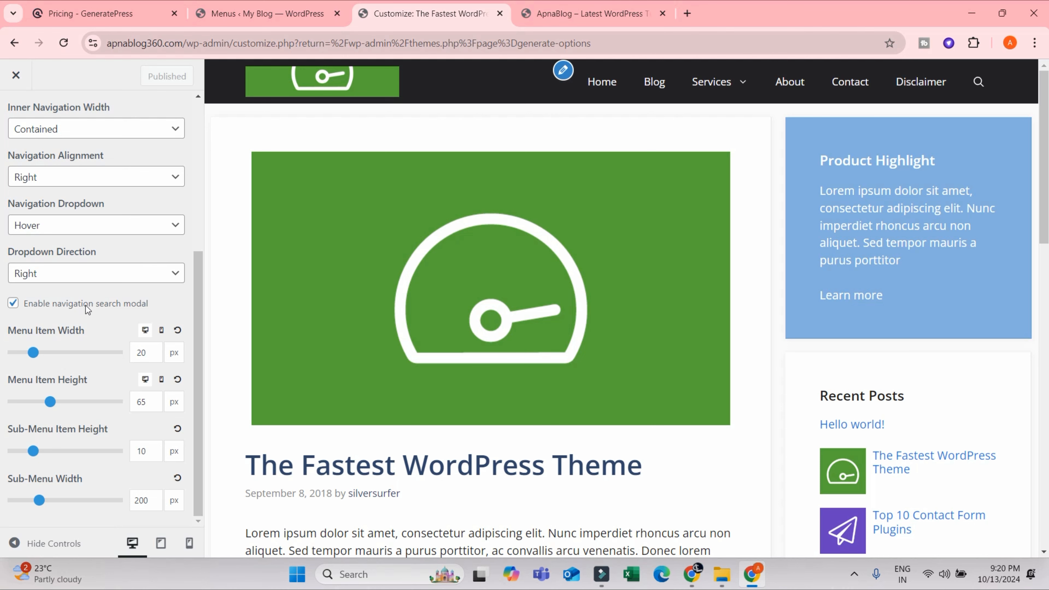
left_click(12, 304)
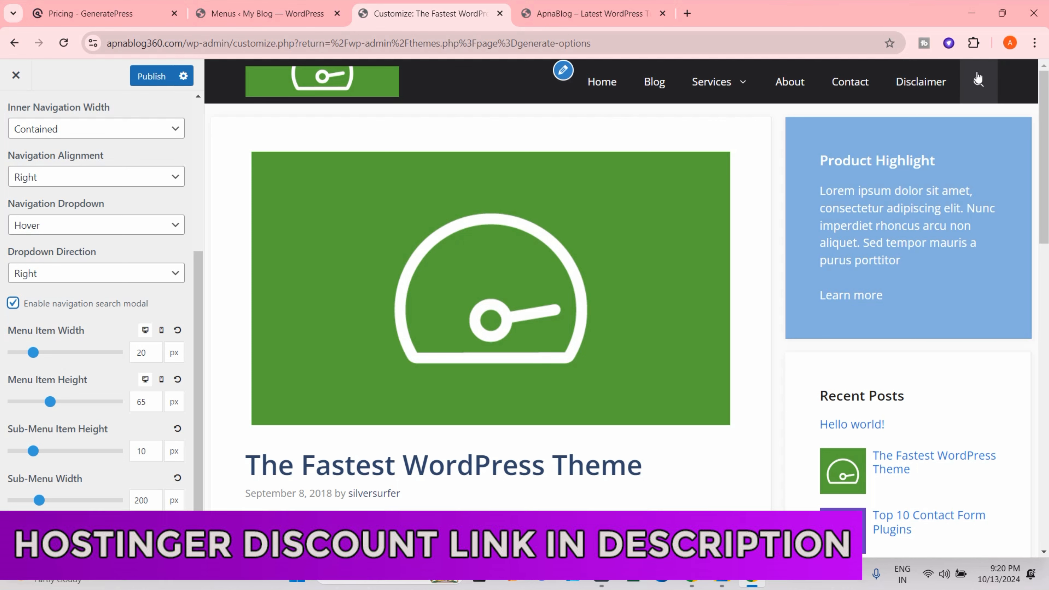
left_click(13, 304)
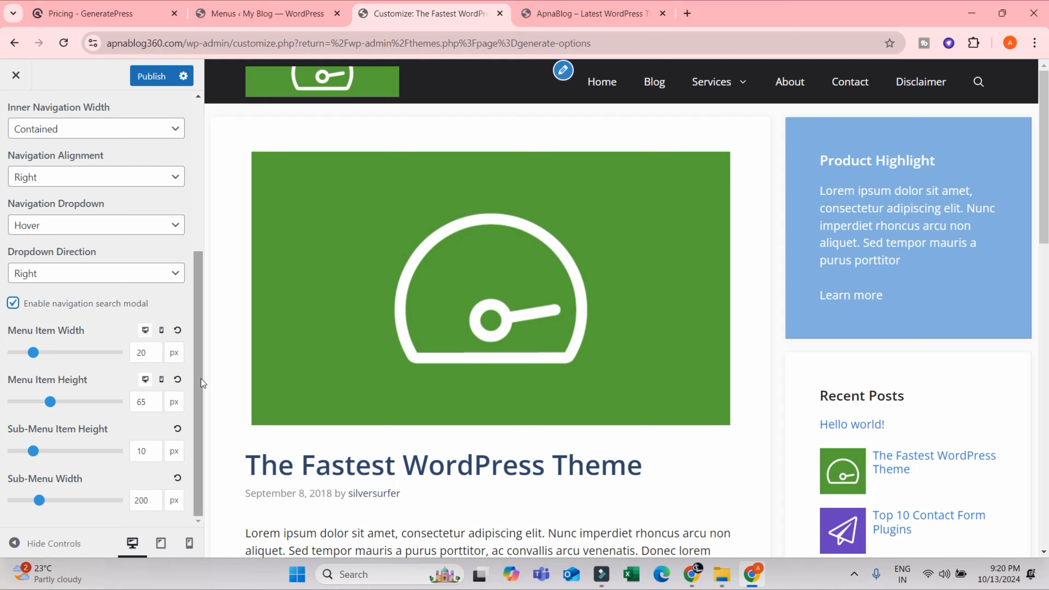
Try adjusting Menu Item Width, leaving it at 20 px, and reset Menu Item Height to 60 px after trying 78 px
mouse_move(32, 354)
left_mouse_down()
mouse_move(50, 351)
mouse_move(30, 343)
left_mouse_up()
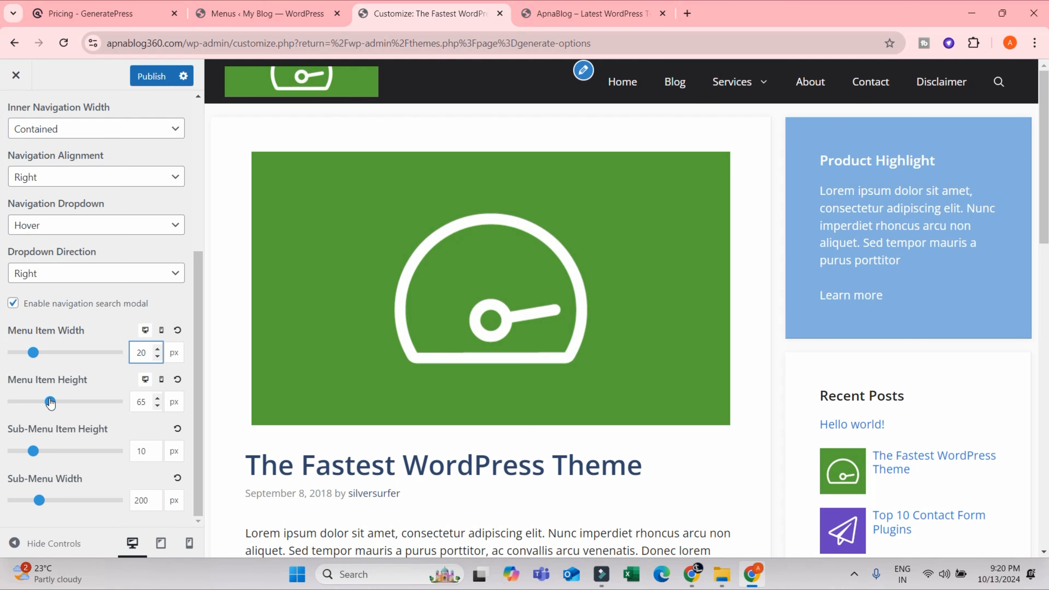
mouse_move(50, 403)
left_mouse_down()
mouse_move(109, 402)
mouse_move(16, 403)
mouse_move(84, 414)
mouse_move(52, 416)
left_mouse_up()
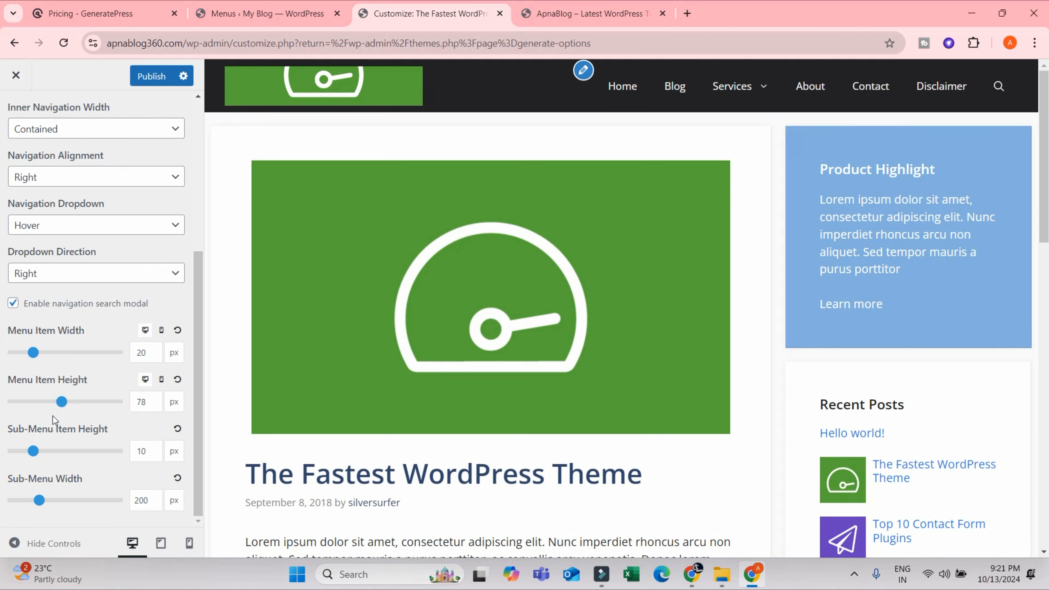
left_click(177, 382)
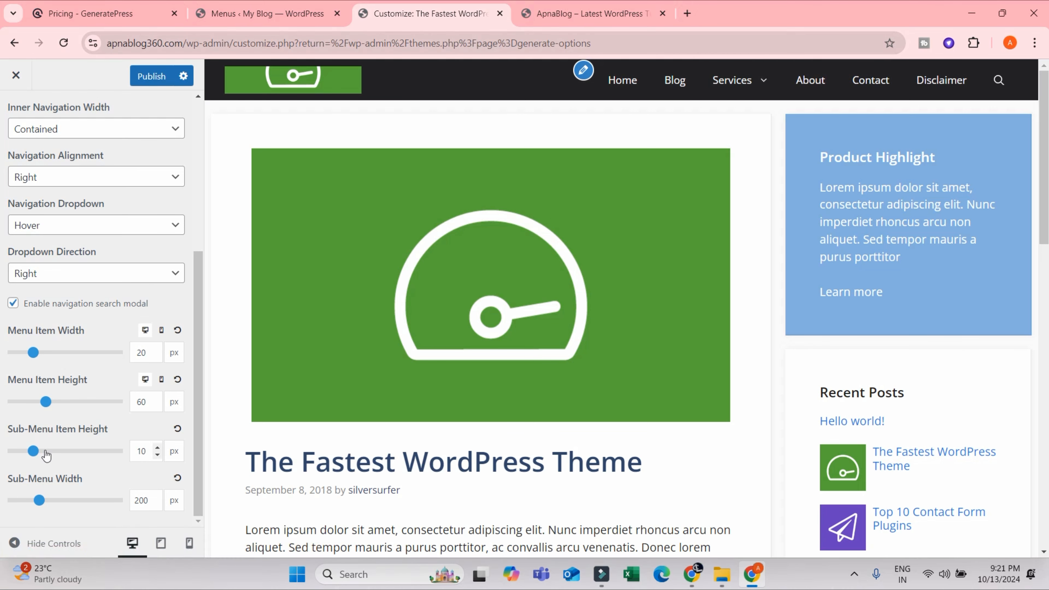
Try Sub-Menu Widths of 143, 105 and 126 px, checking the Services submenu in the preview
mouse_move(744, 83)
left_click_drag(38, 503, 23, 502)
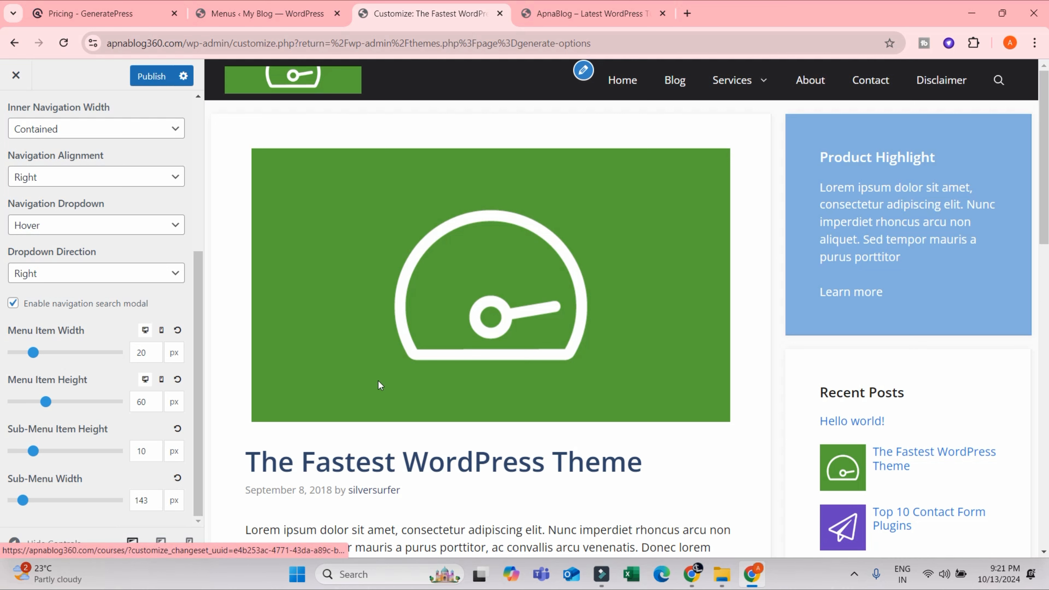
left_click_drag(23, 502, 8, 507)
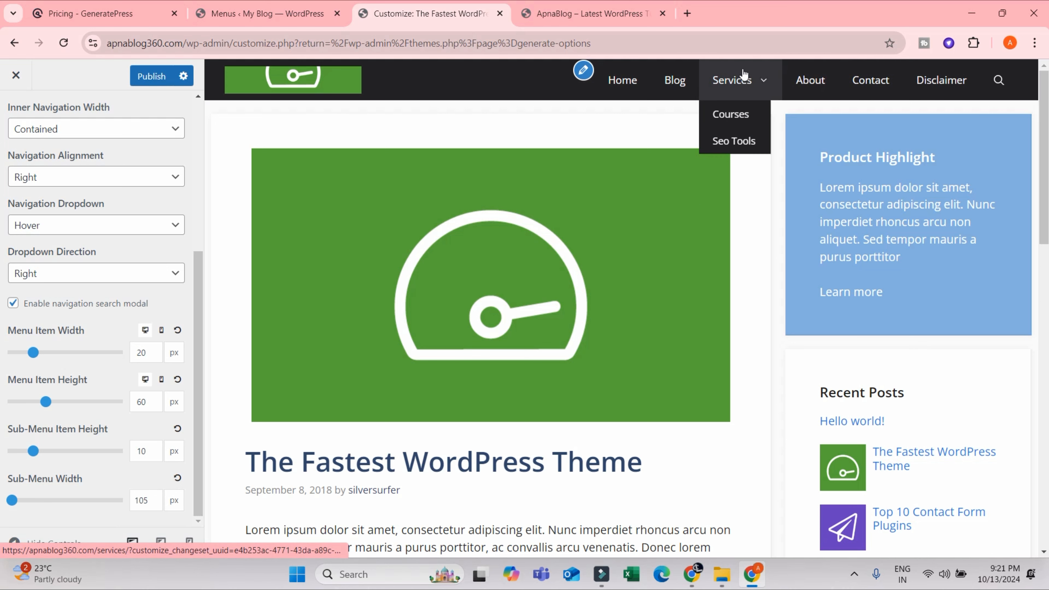
left_click_drag(15, 502, 22, 501)
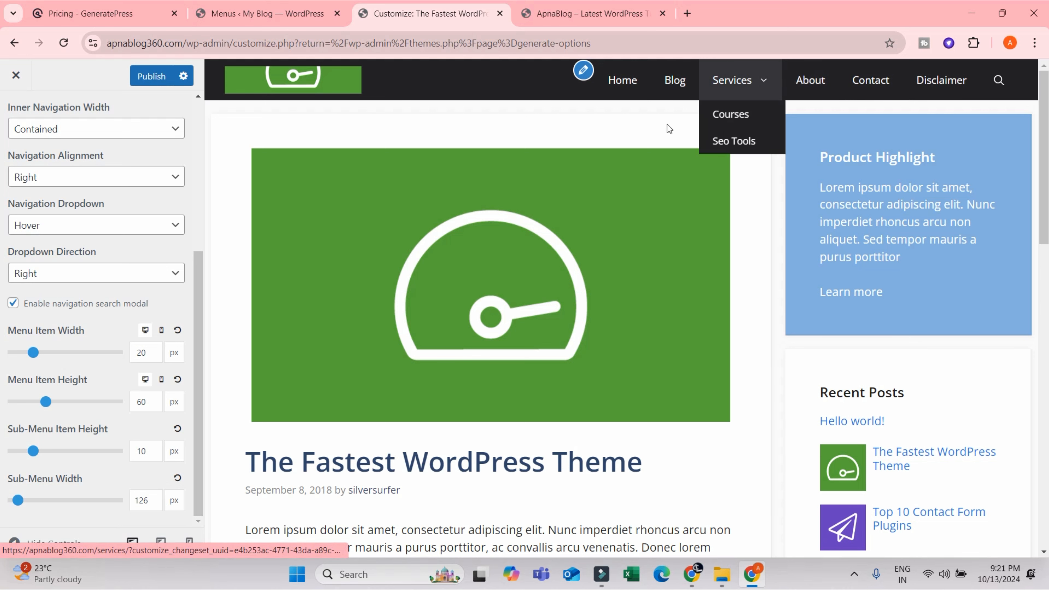
Set Sub-Menu Width to 121 px after trying 122 px, checking the Services submenu in the preview
left_click_drag(144, 498, 145, 500)
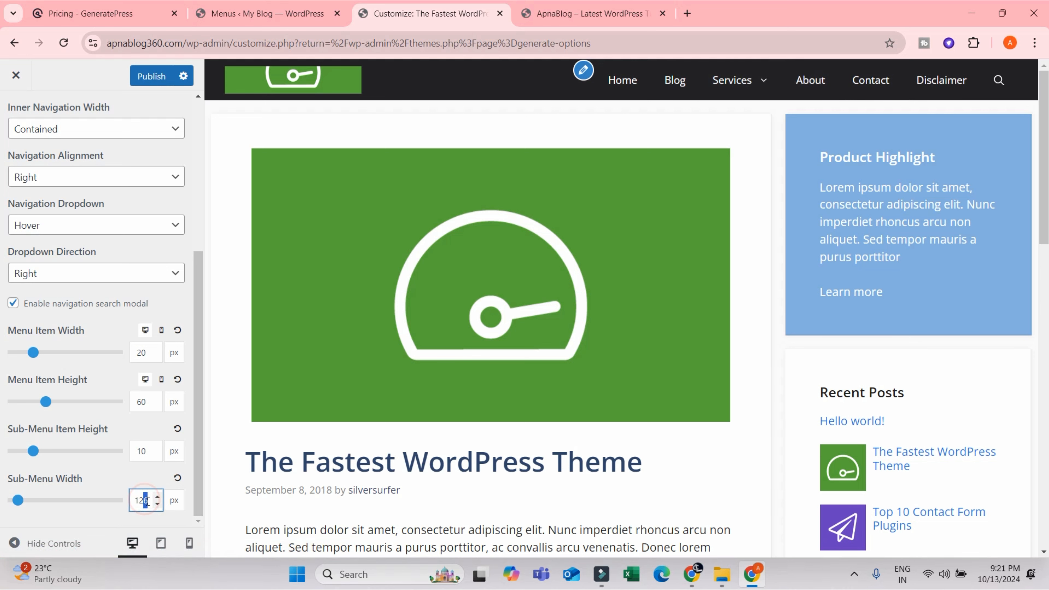
type("2")
mouse_move(751, 72)
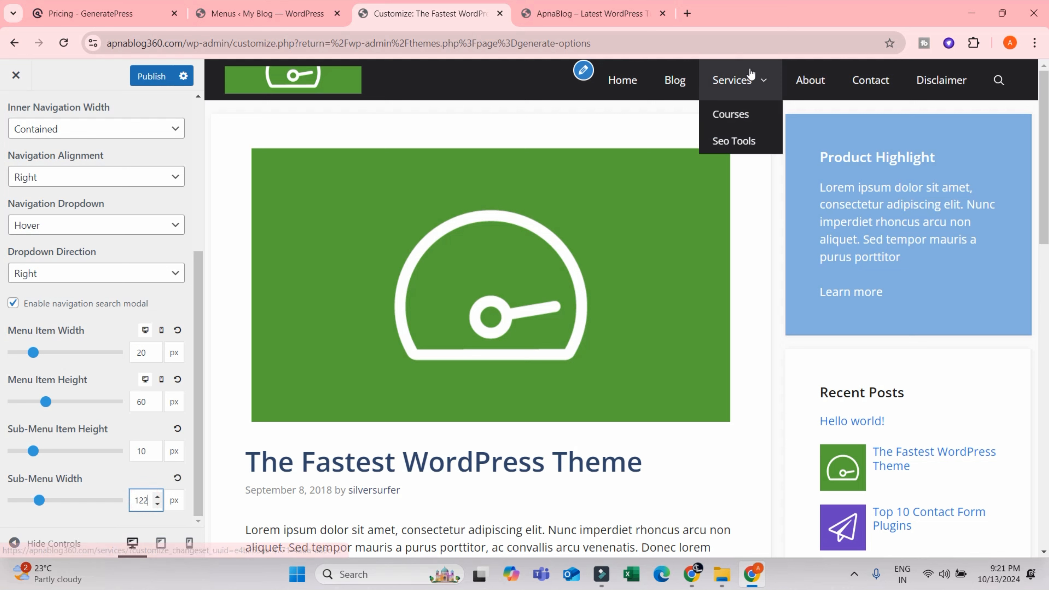
left_click_drag(750, 73, 203, 335)
left_click_drag(141, 501, 146, 502)
type("1")
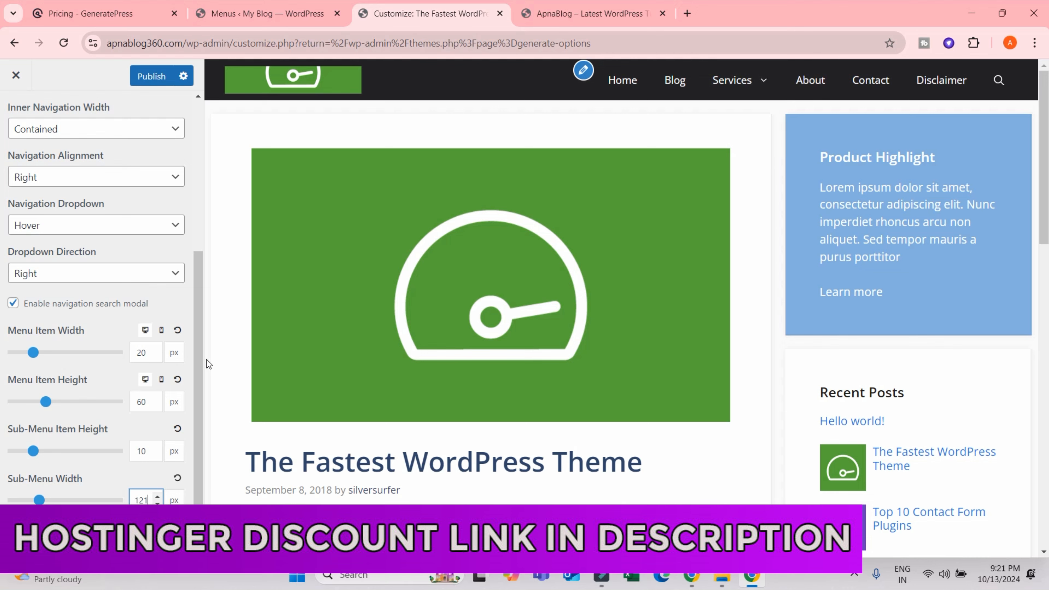
mouse_move(730, 99)
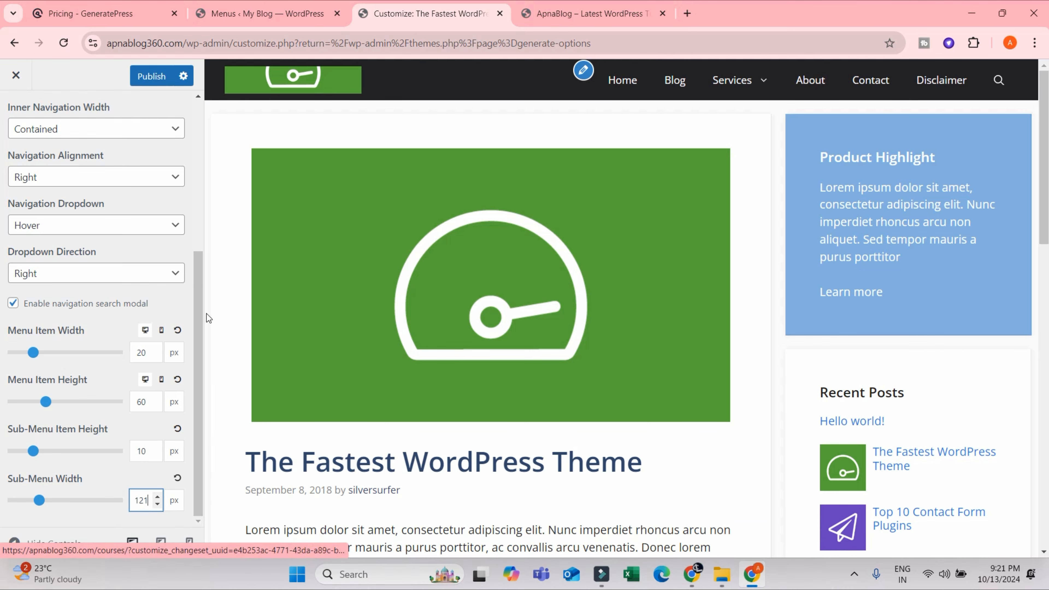
Set Sub-Menu Item Height to 15 px after trying 33 px and resetting it, and publish the changes
left_click_drag(33, 455, 86, 459)
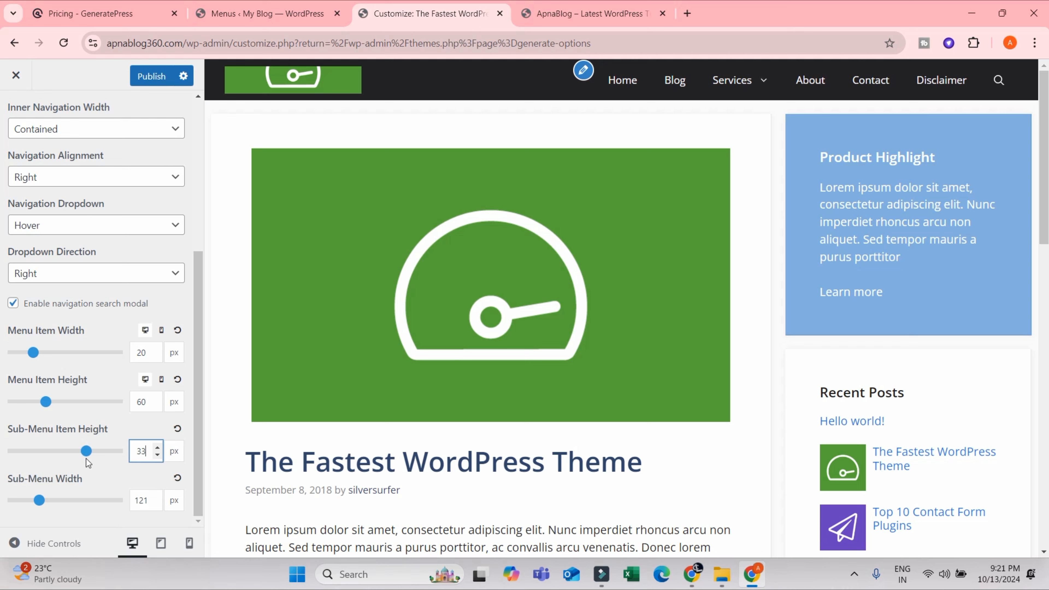
mouse_move(731, 89)
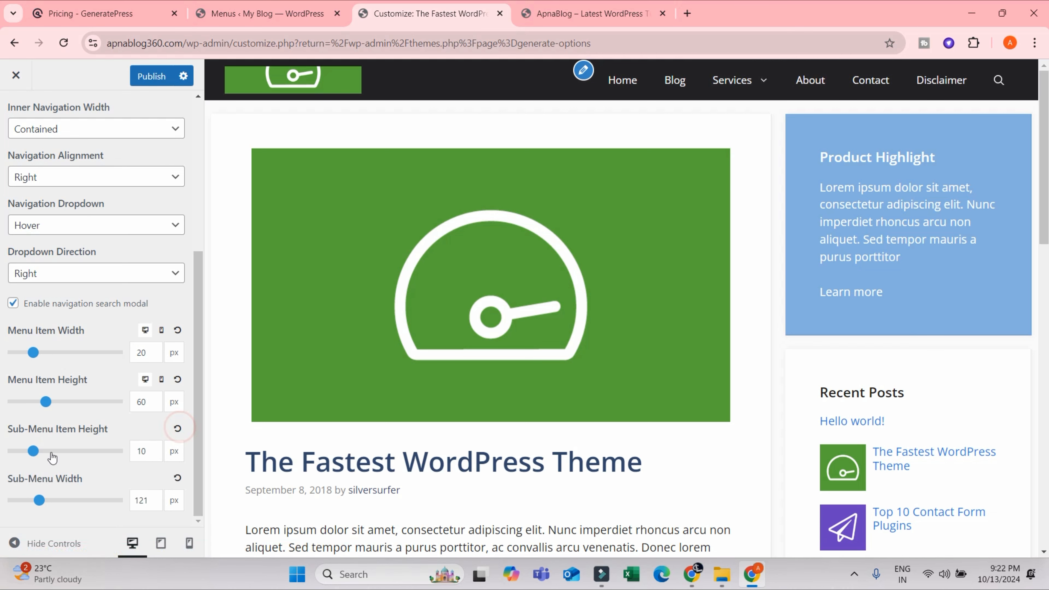
left_click(41, 451)
left_click_drag(39, 455, 43, 458)
mouse_move(754, 96)
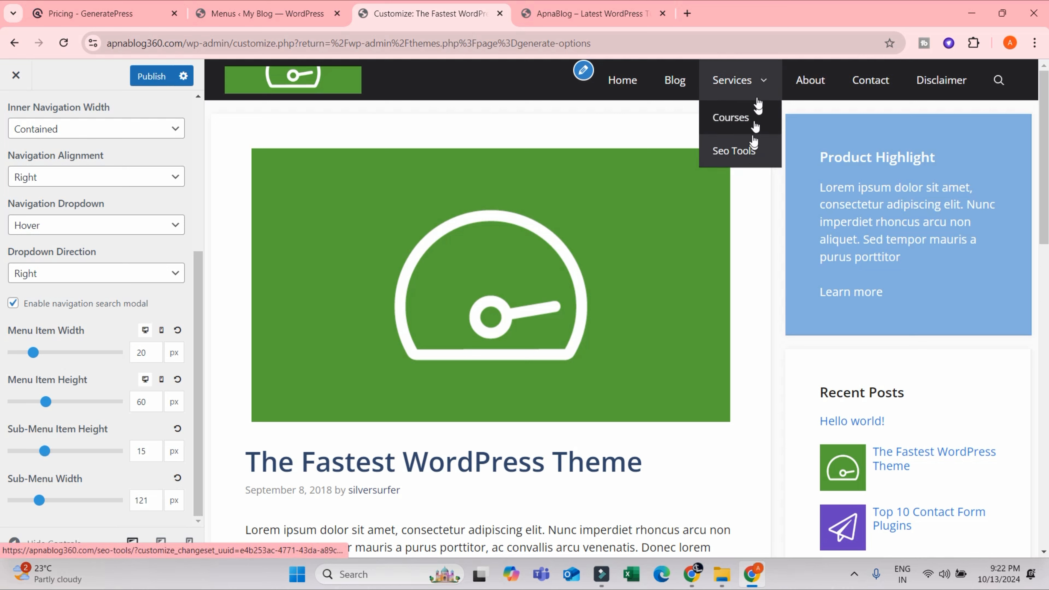
left_click(161, 72)
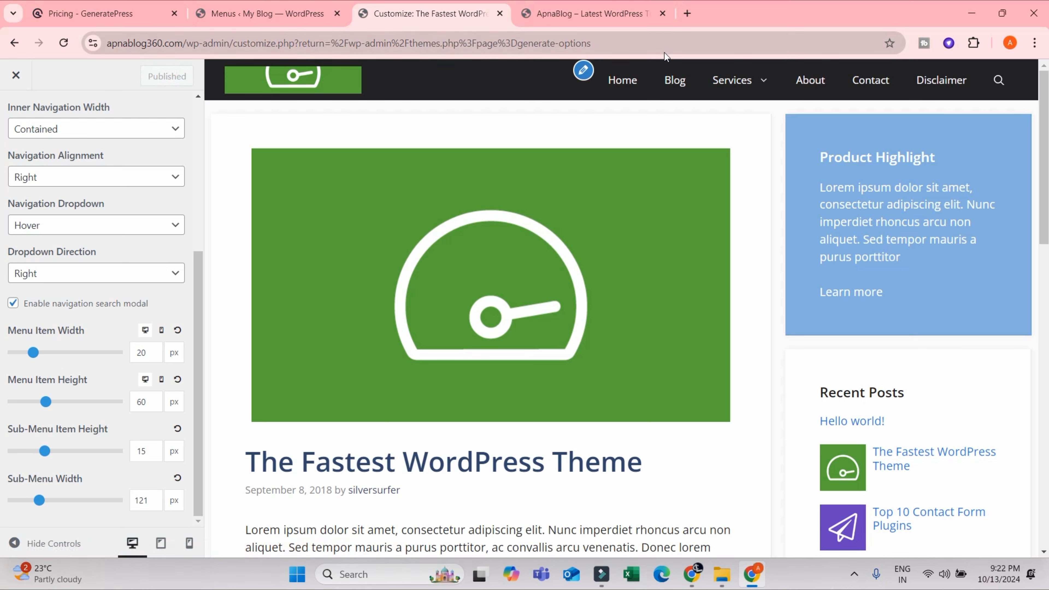
Check the Services submenu's size on the live site and reload the page to load the published settings
left_click(590, 14)
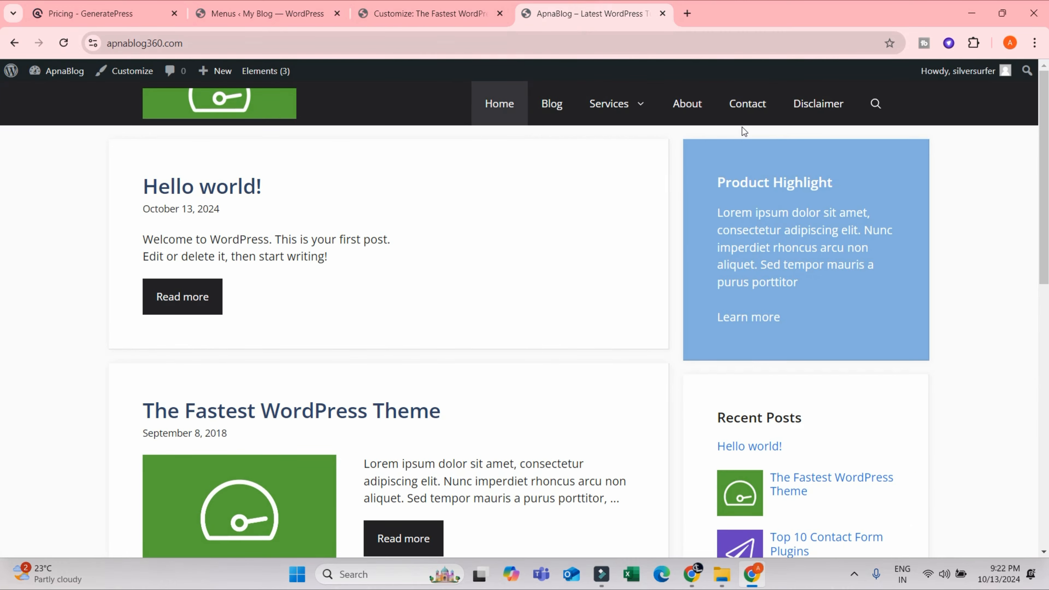
mouse_move(602, 112)
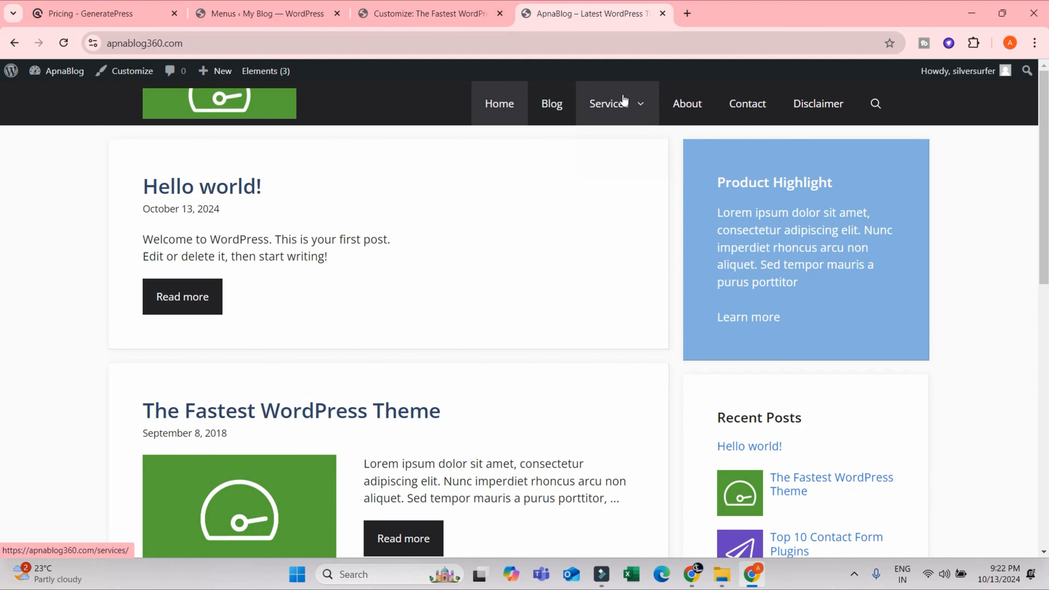
left_click(628, 116)
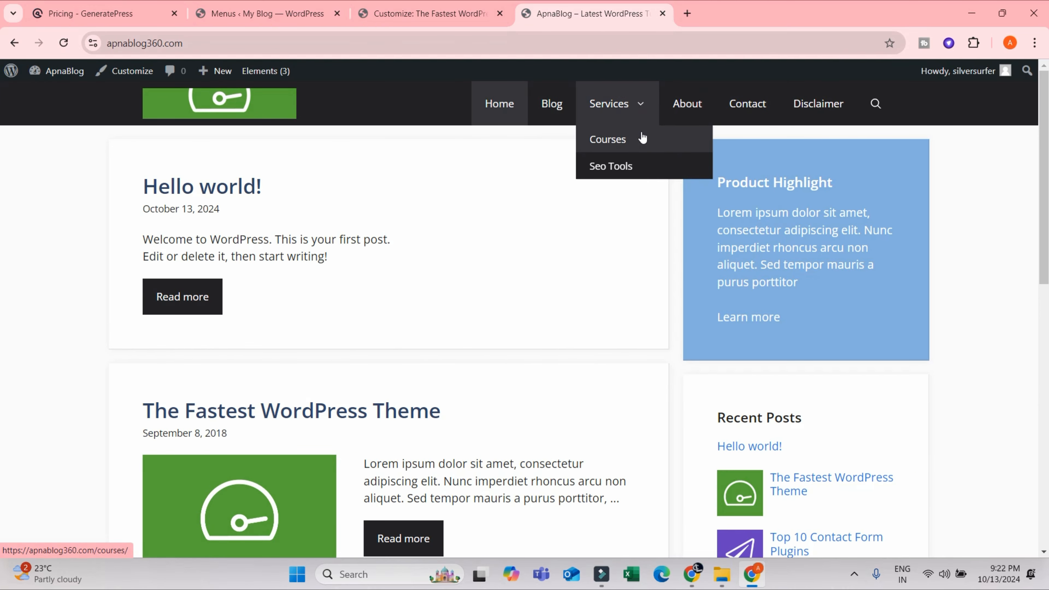
key("F5")
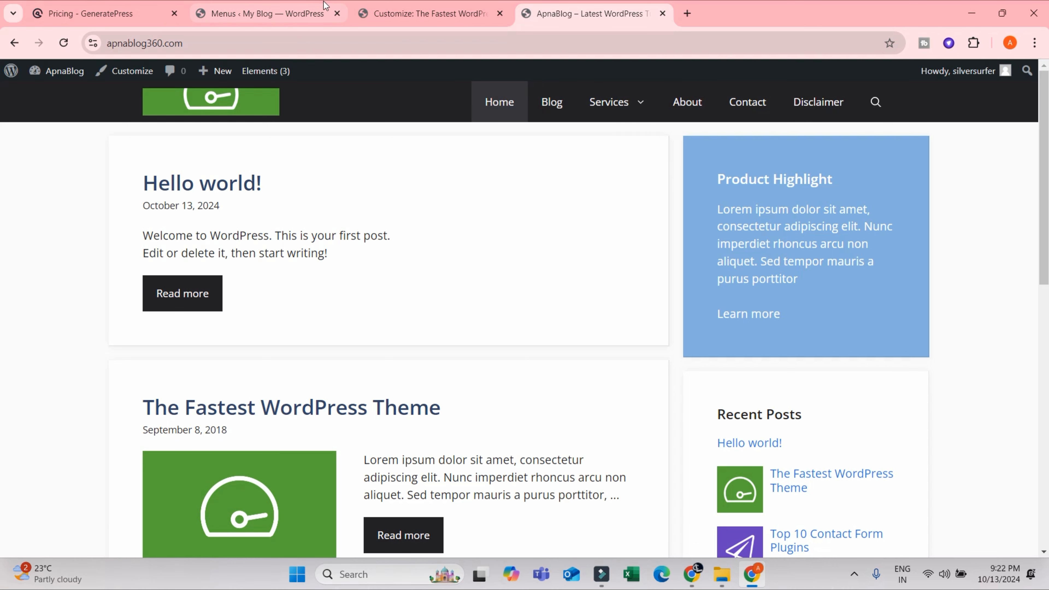
Return to the Customizer, leave Primary Navigation and open the Sticky Navigation layout settings
left_click(429, 13)
scroll(128, 281, "up", 5)
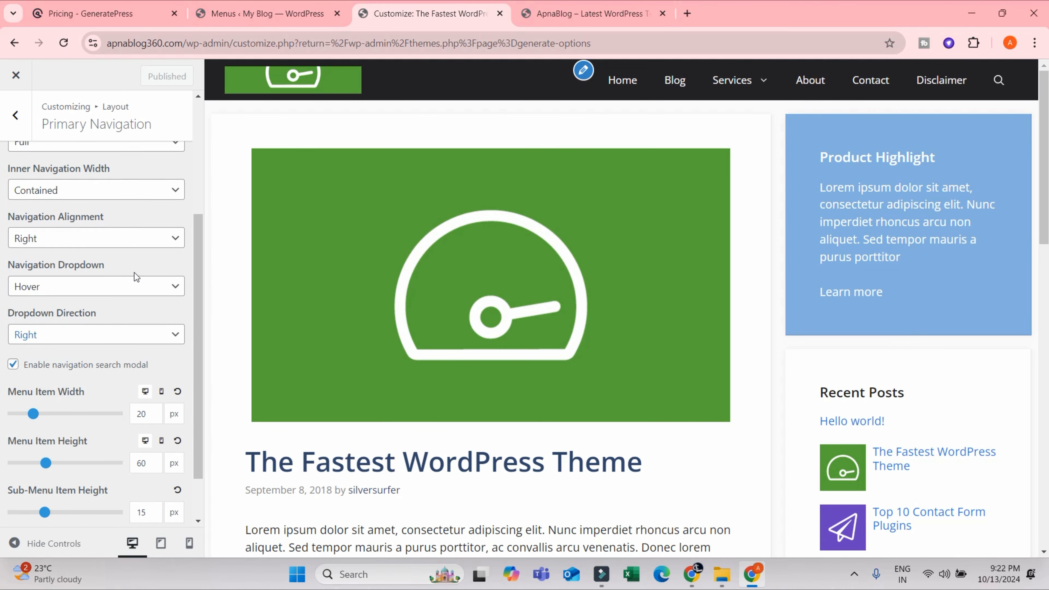
scroll(119, 207, "down", 5)
scroll(133, 258, "up", 5)
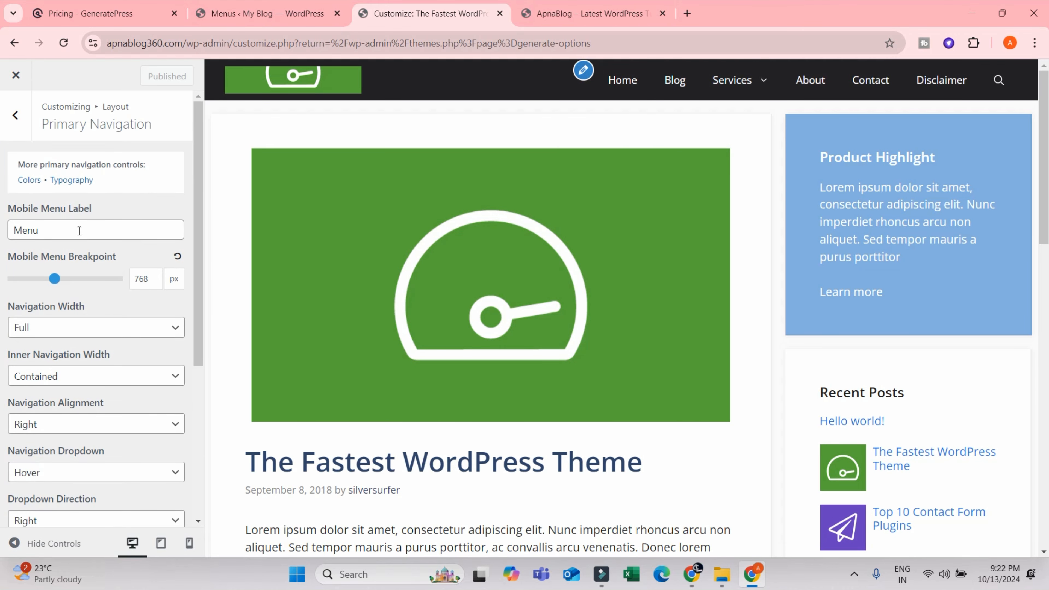
left_click(16, 119)
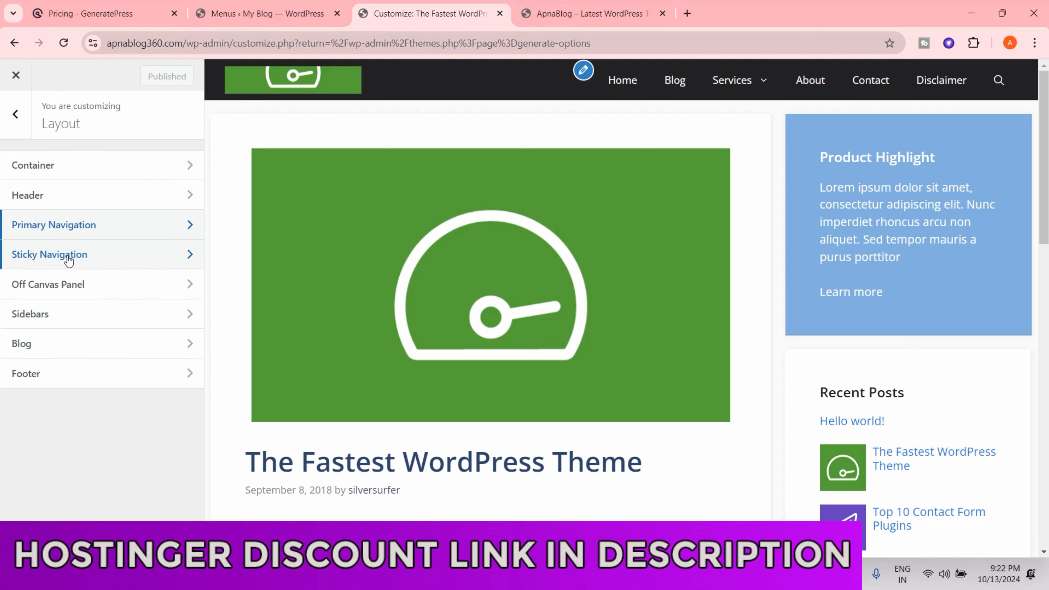
left_click(64, 257)
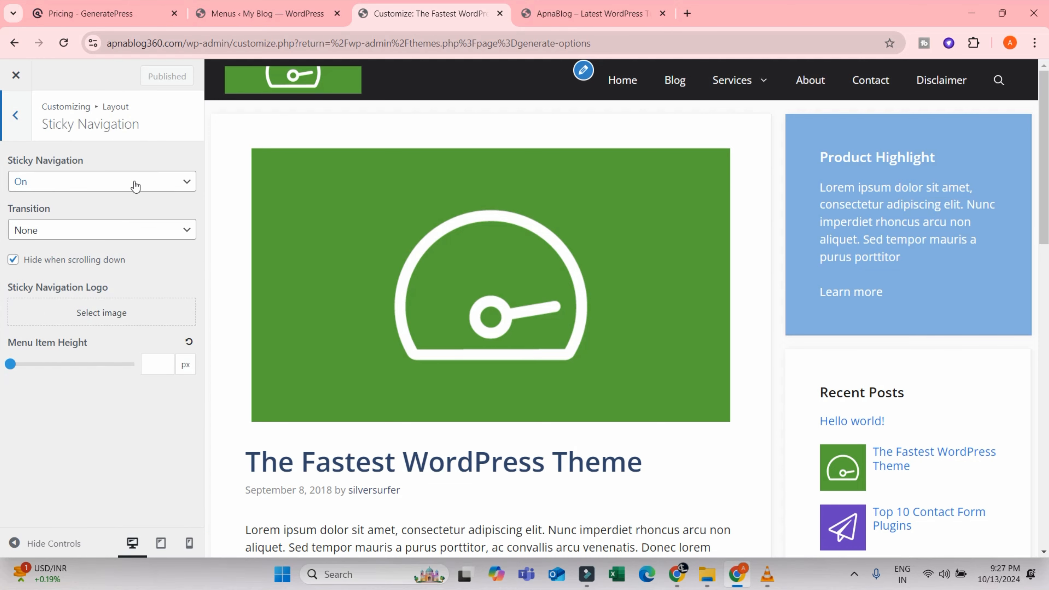
Examine on the live site how the sticky navigation bar behaves when scrolling down and back up the homepage
left_click(569, 6)
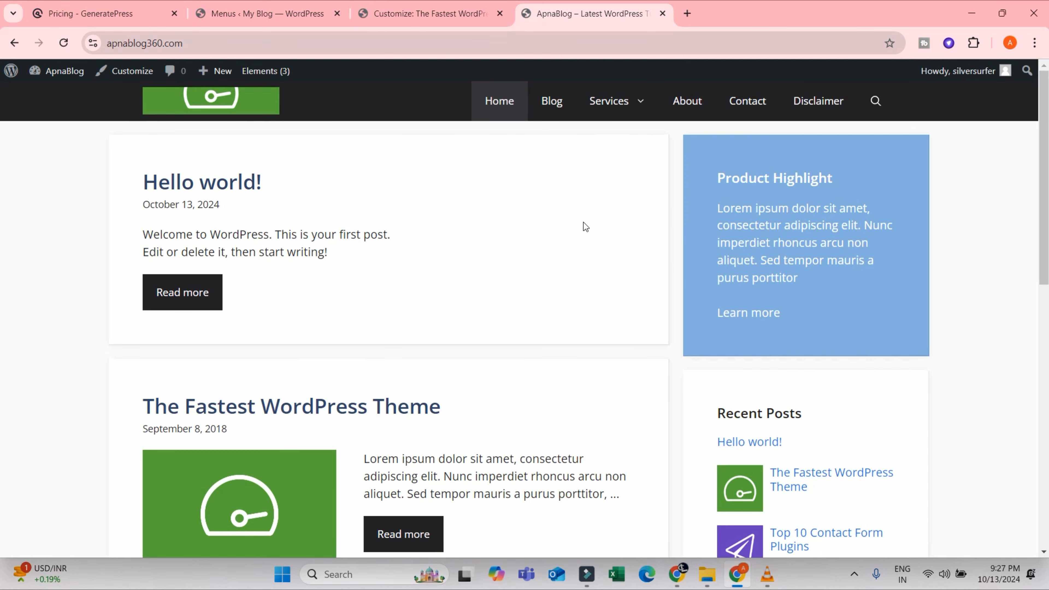
scroll(584, 222, "down", 4)
scroll(584, 221, "up", 4)
scroll(585, 223, "down", 9)
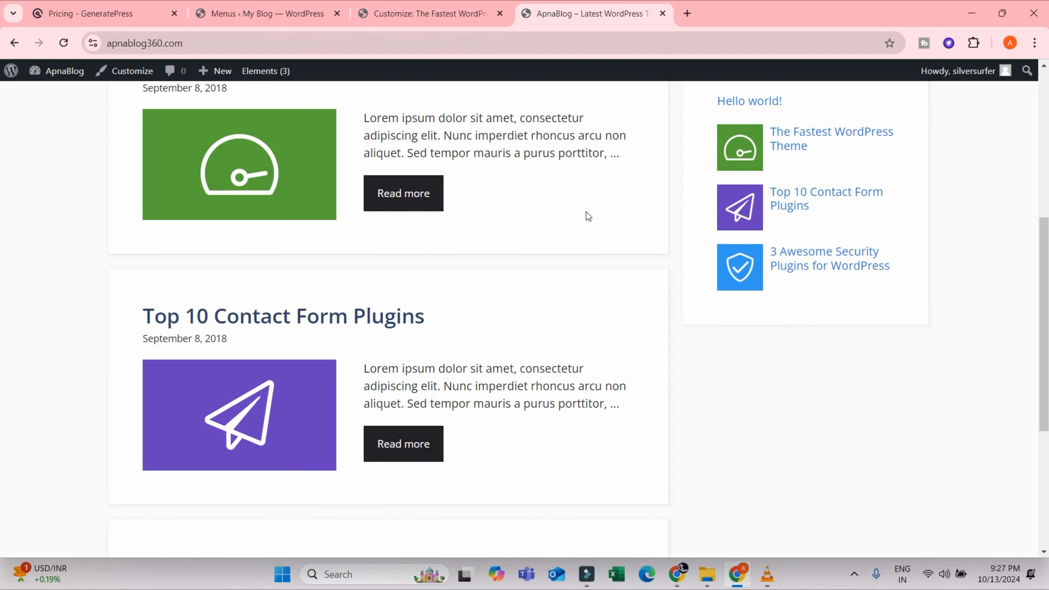
scroll(586, 212, "up", 7)
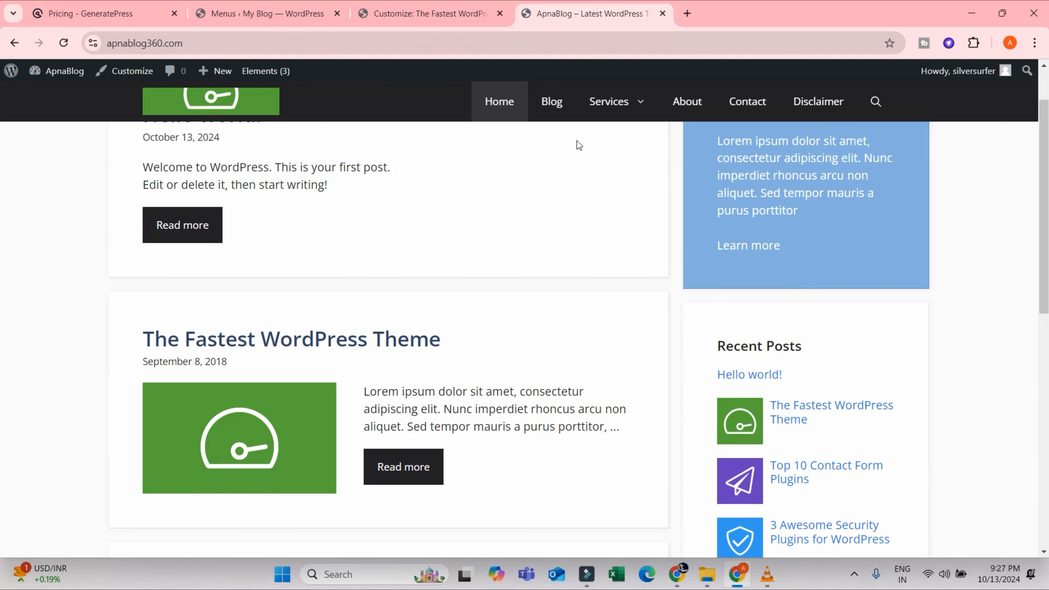
scroll(578, 143, "down", 14)
scroll(583, 175, "up", 9)
scroll(586, 201, "up", 7)
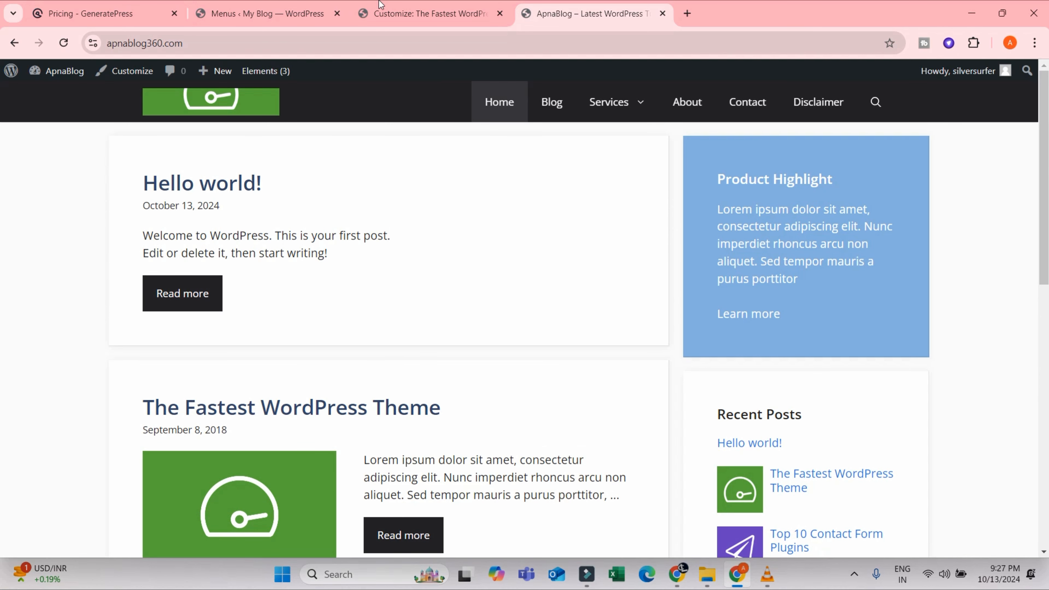
scroll(557, 189, "down", 2)
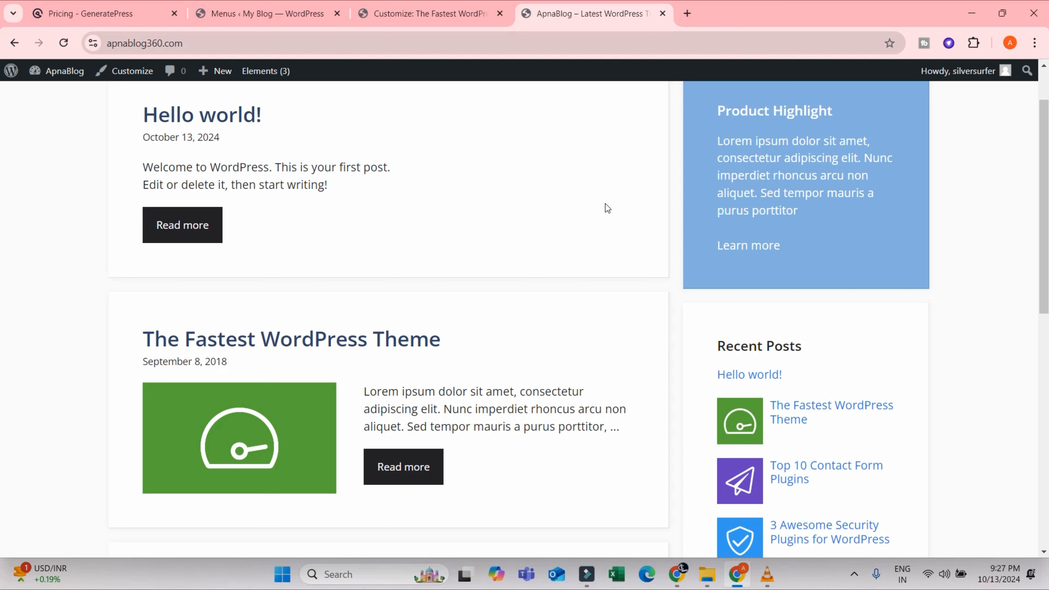
scroll(607, 202, "down", 14)
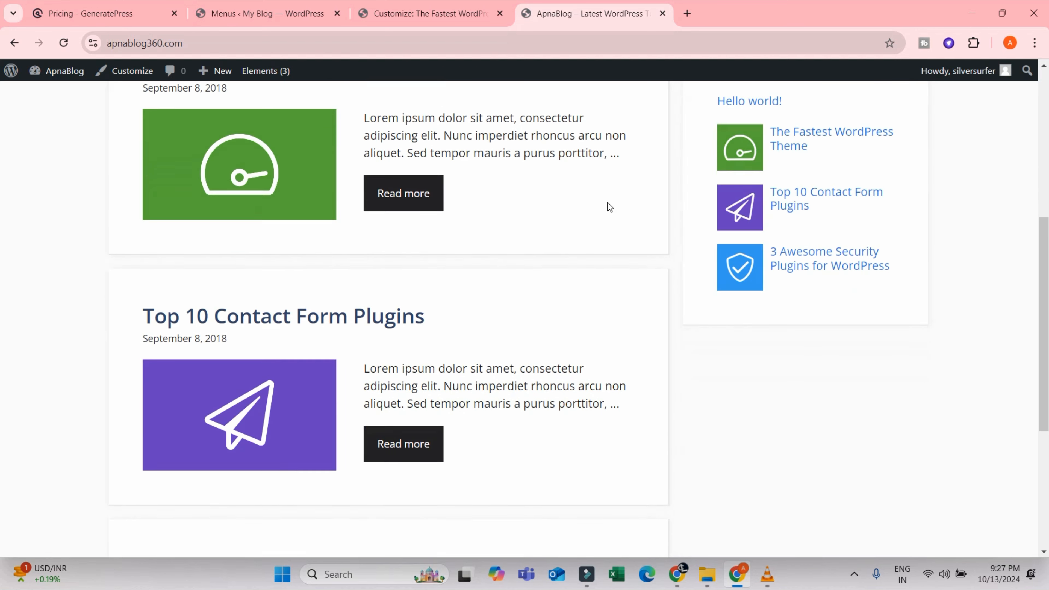
scroll(621, 195, "up", 16)
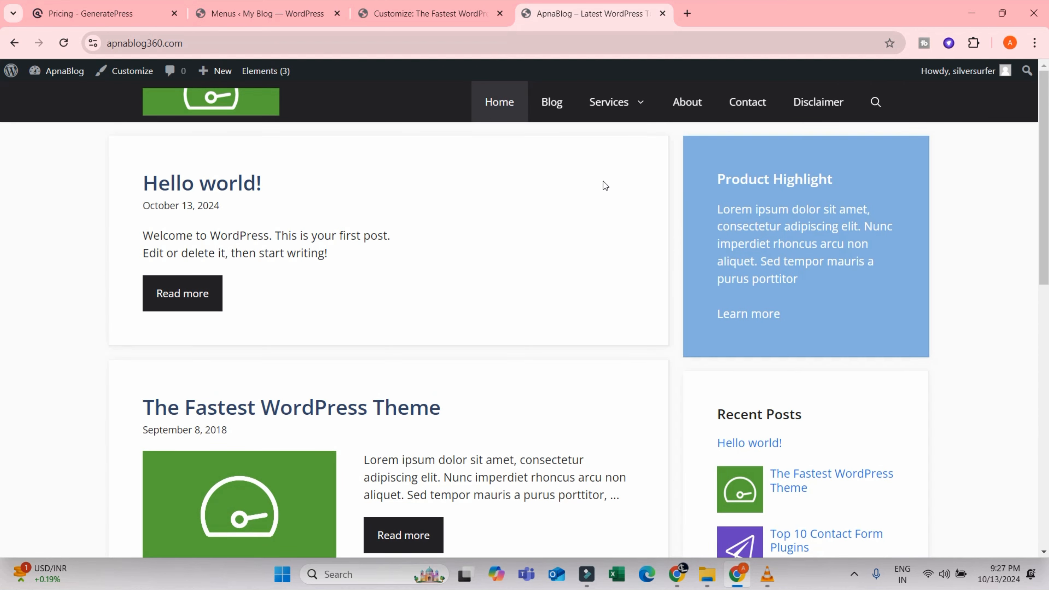
scroll(603, 187, "down", 12)
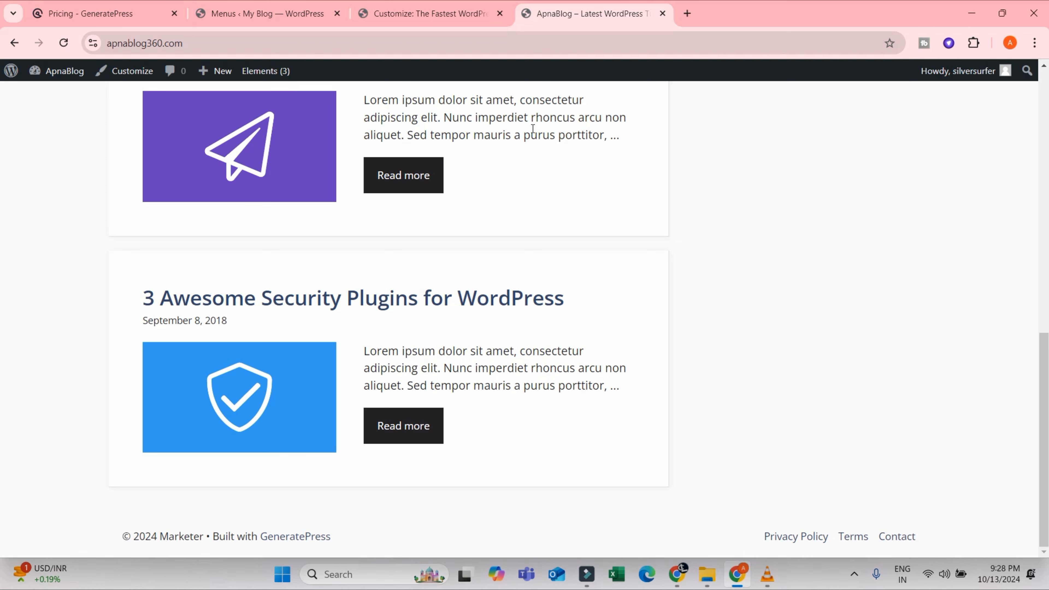
Try setting Sticky Navigation to Off in the Customizer and test scrolling in the preview
left_click(395, 9)
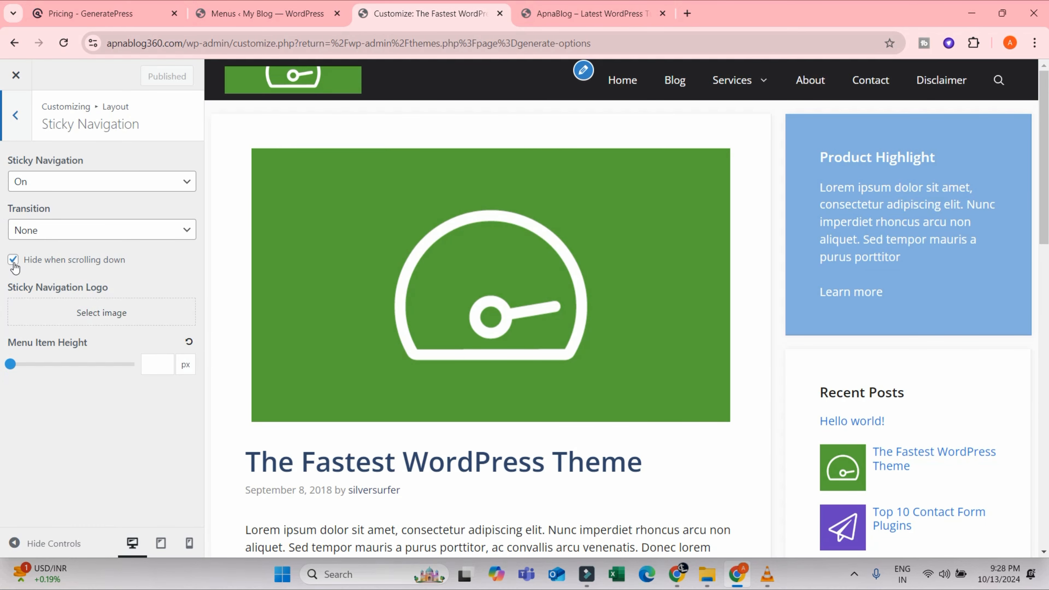
left_click(49, 183)
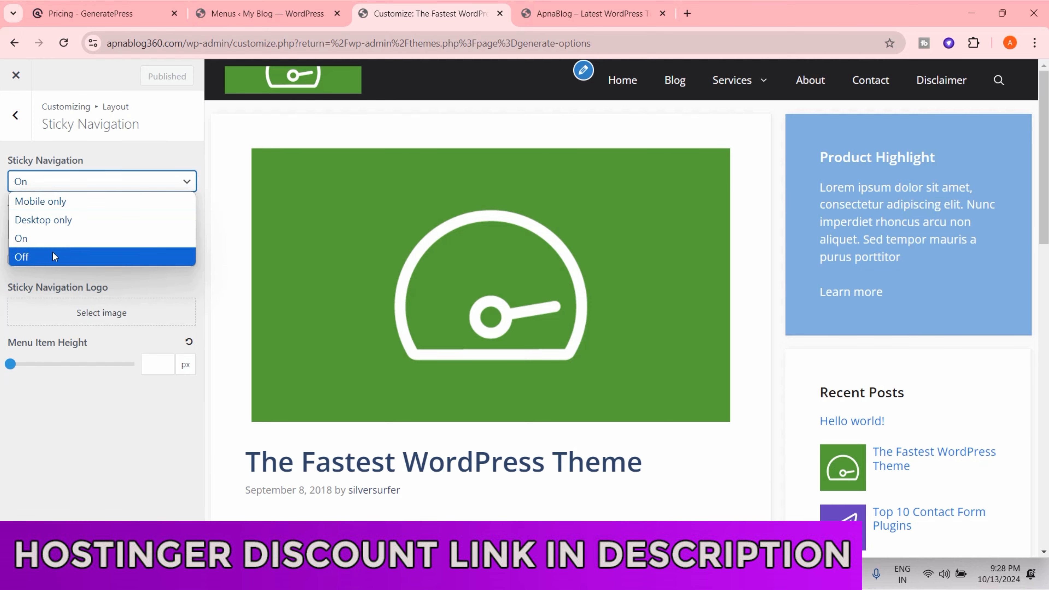
left_click(53, 253)
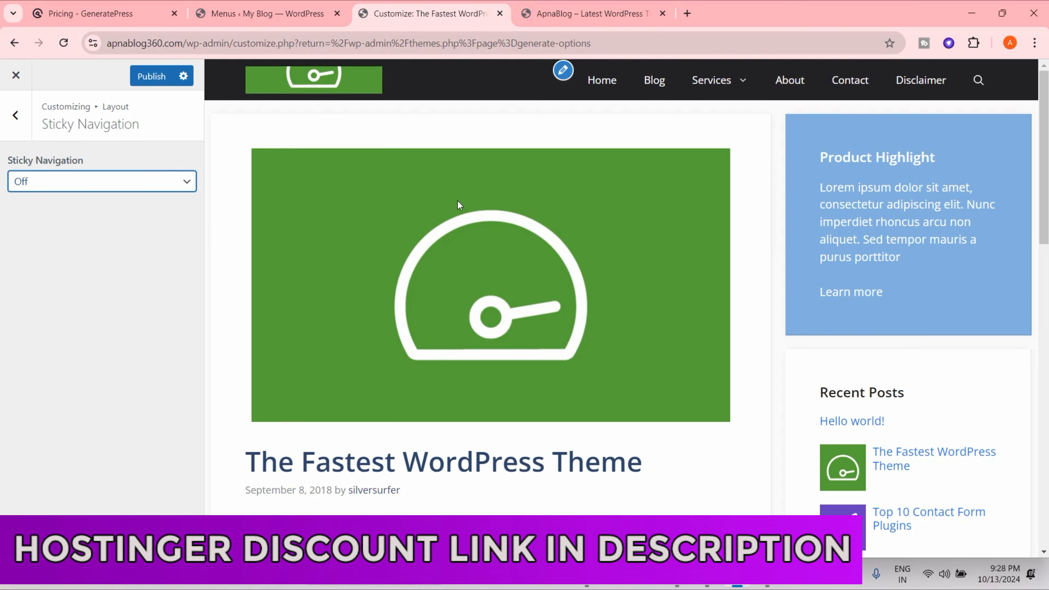
scroll(813, 197, "down", 5)
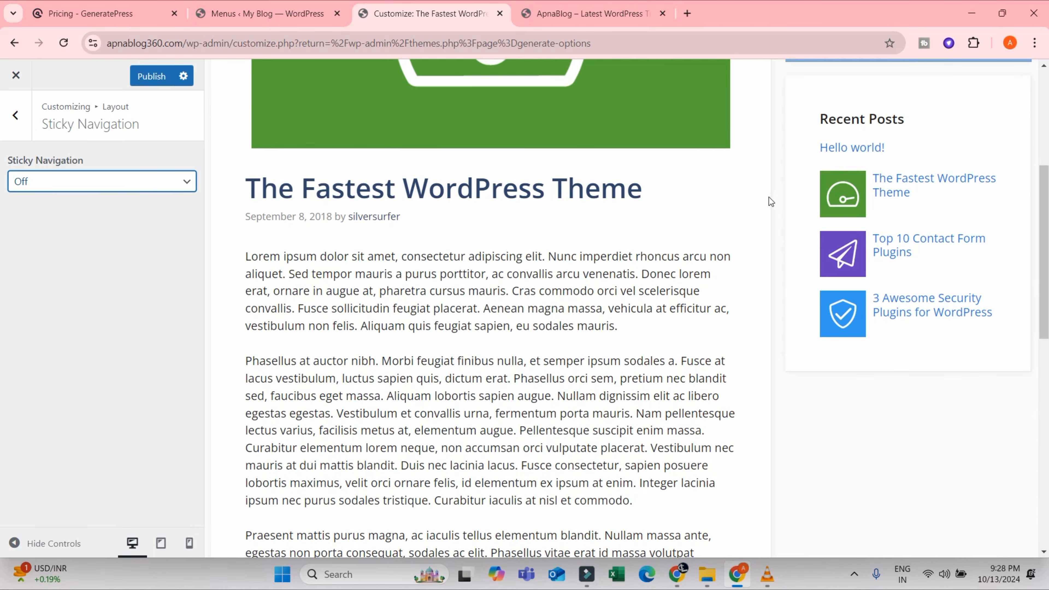
scroll(762, 200, "down", 10)
left_click(606, 13)
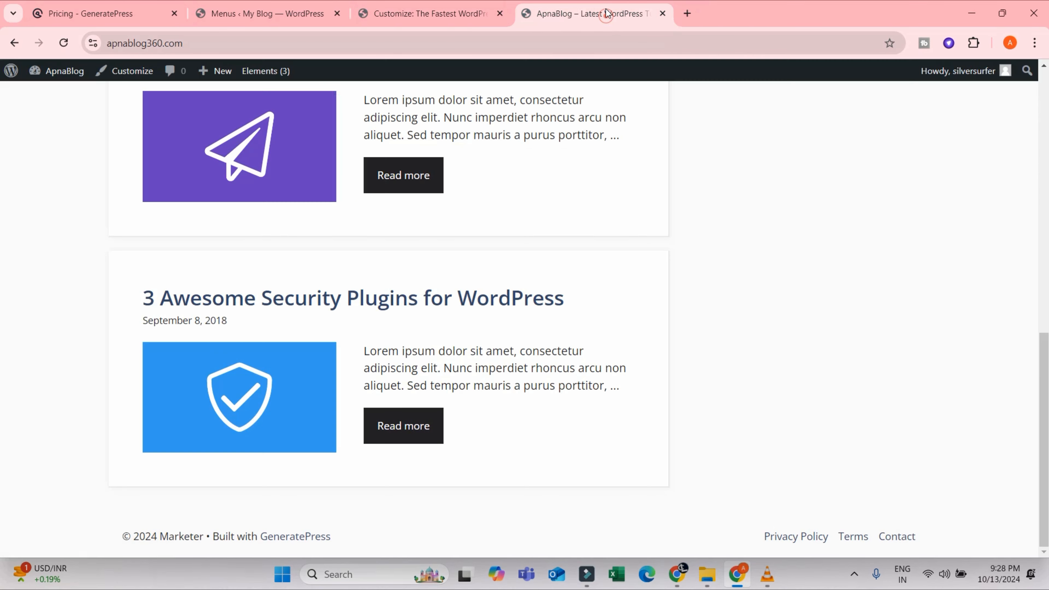
left_click(421, 13)
Set Sticky Navigation to On with the Slide transition, disable hiding when scrolling down, and publish the changes
left_click(77, 178)
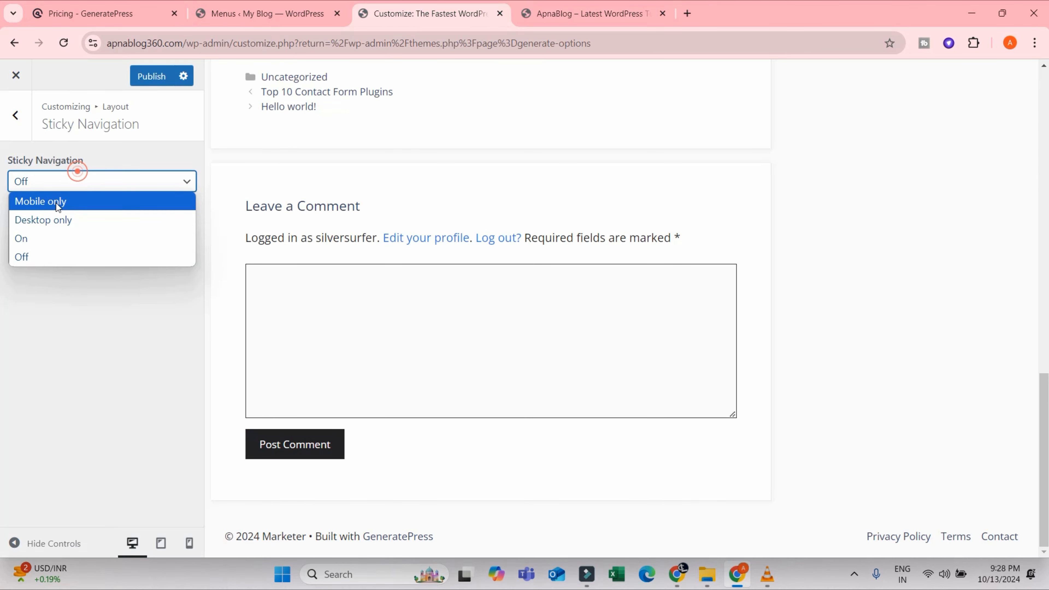
left_click(55, 245)
left_click(102, 230)
left_click(45, 272)
left_click(13, 260)
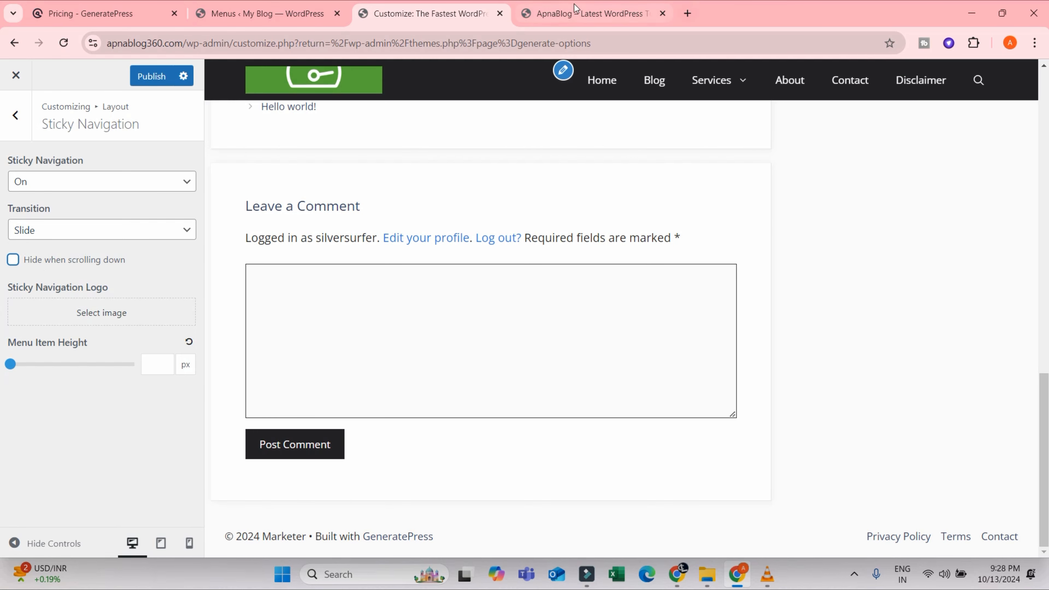
left_click(136, 77)
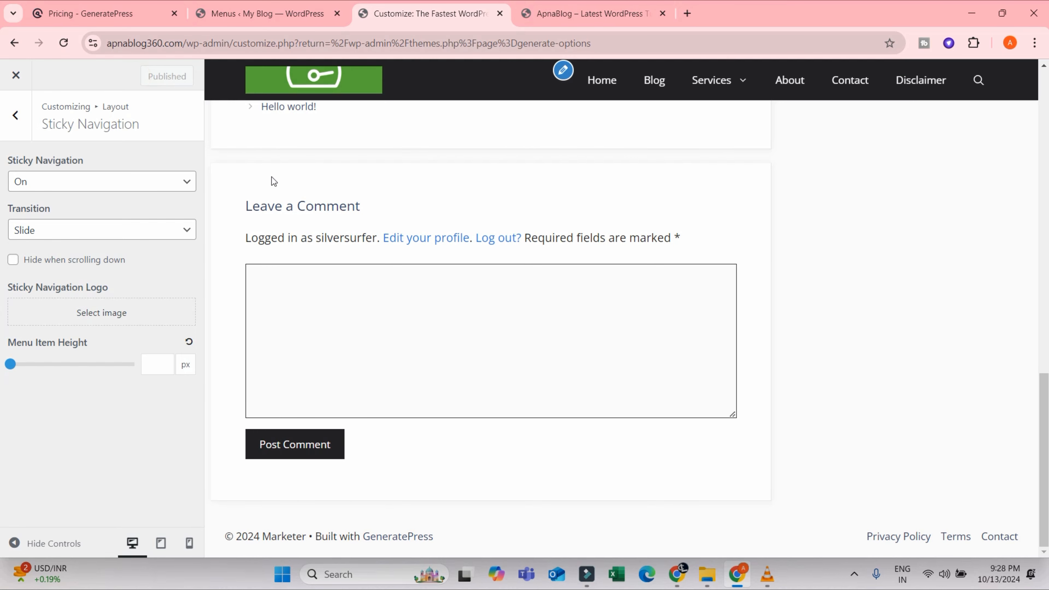
Examine on the live homepage how the sticky navigation with the Slide transition behaves while scrolling down and back up
left_click(572, 15)
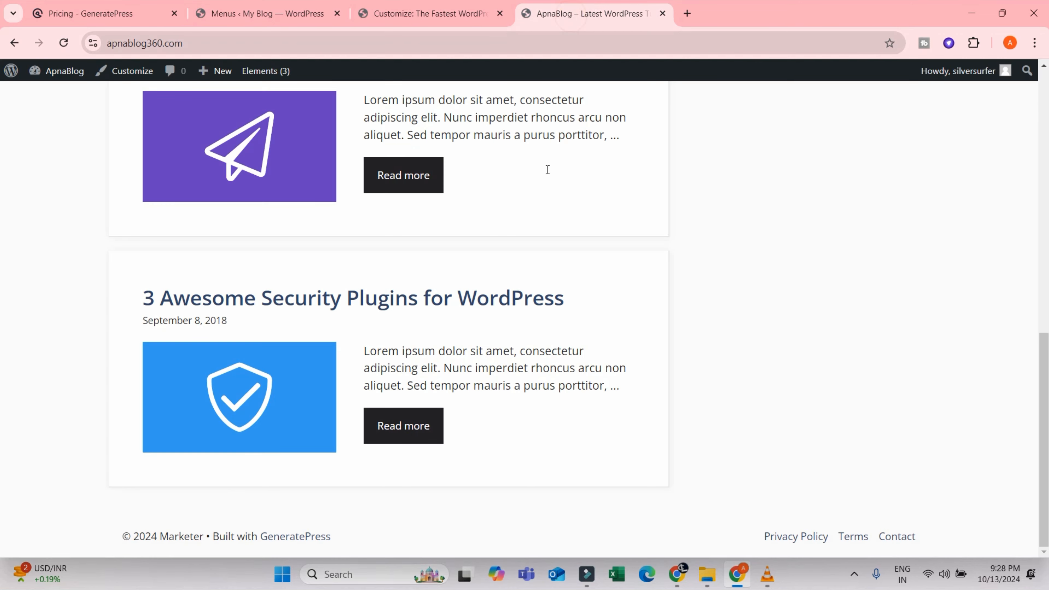
scroll(780, 158, "up", 10)
scroll(550, 148, "down", 5)
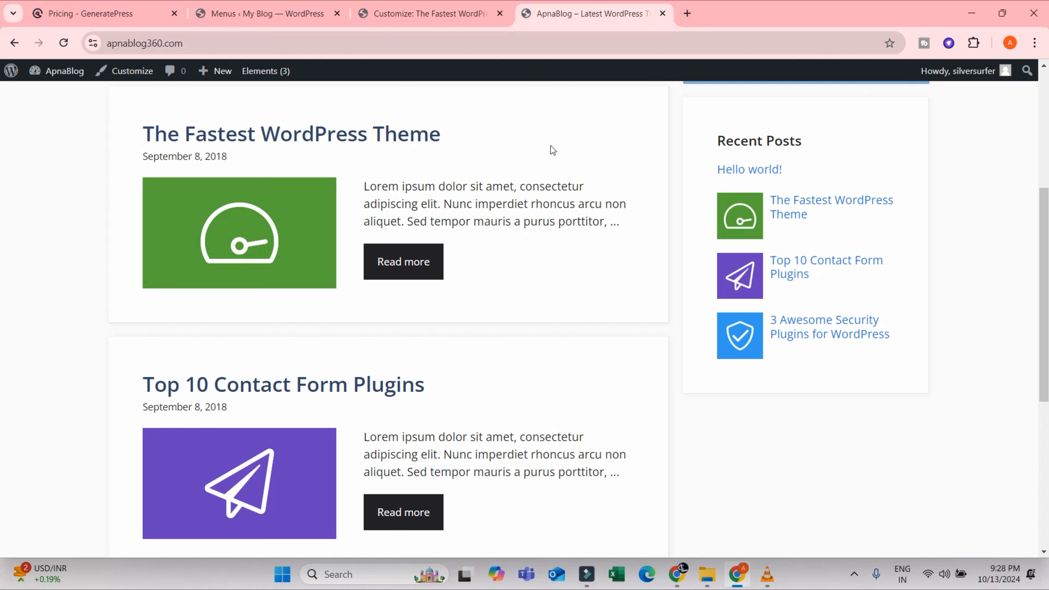
scroll(553, 149, "down", 5)
scroll(597, 211, "up", 10)
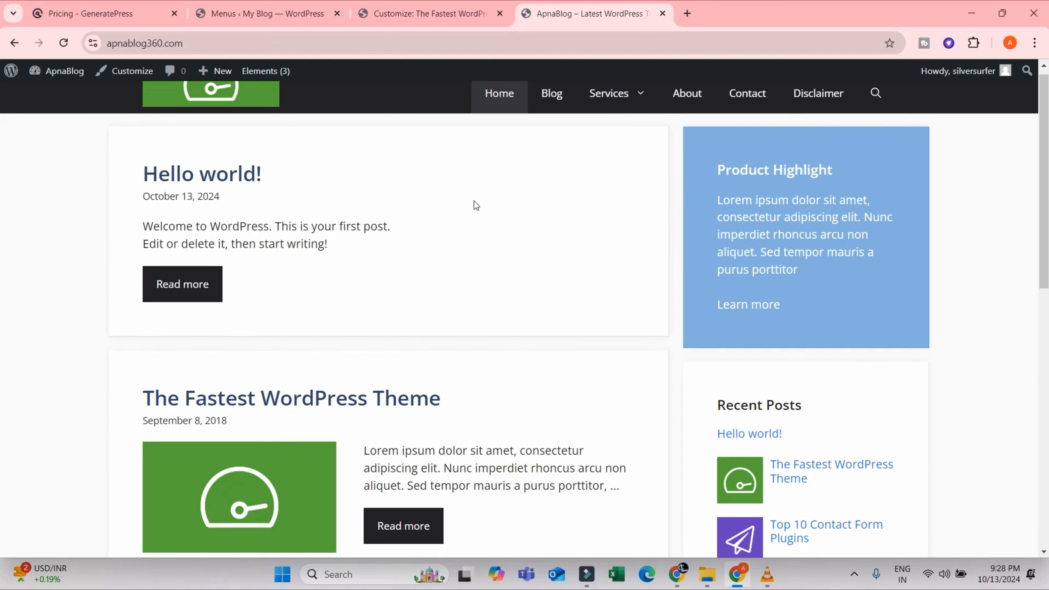
scroll(476, 205, "down", 10)
scroll(760, 220, "up", 10)
scroll(759, 220, "down", 2)
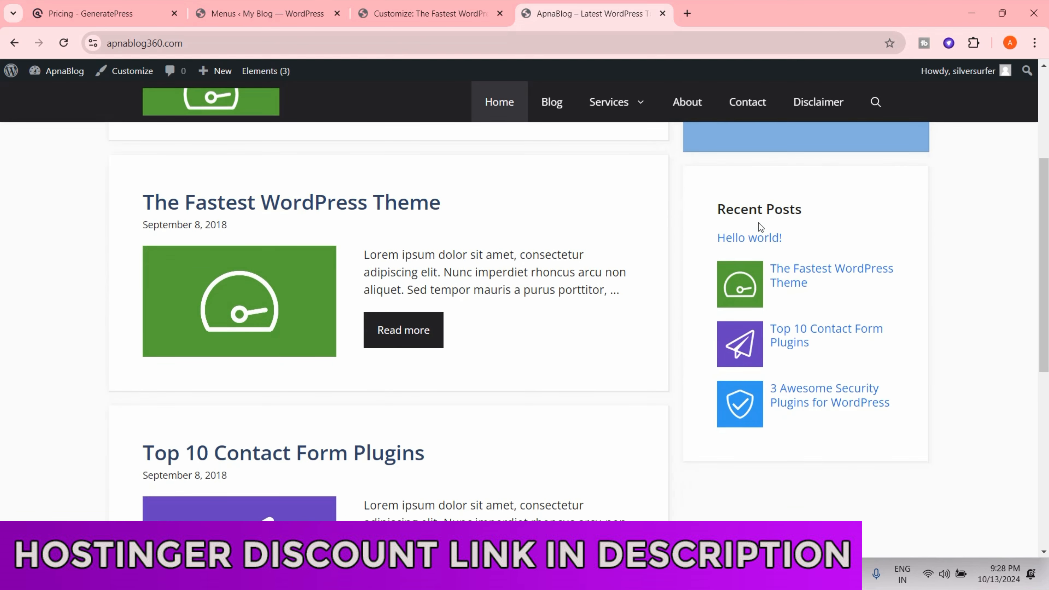
scroll(747, 220, "down", 7)
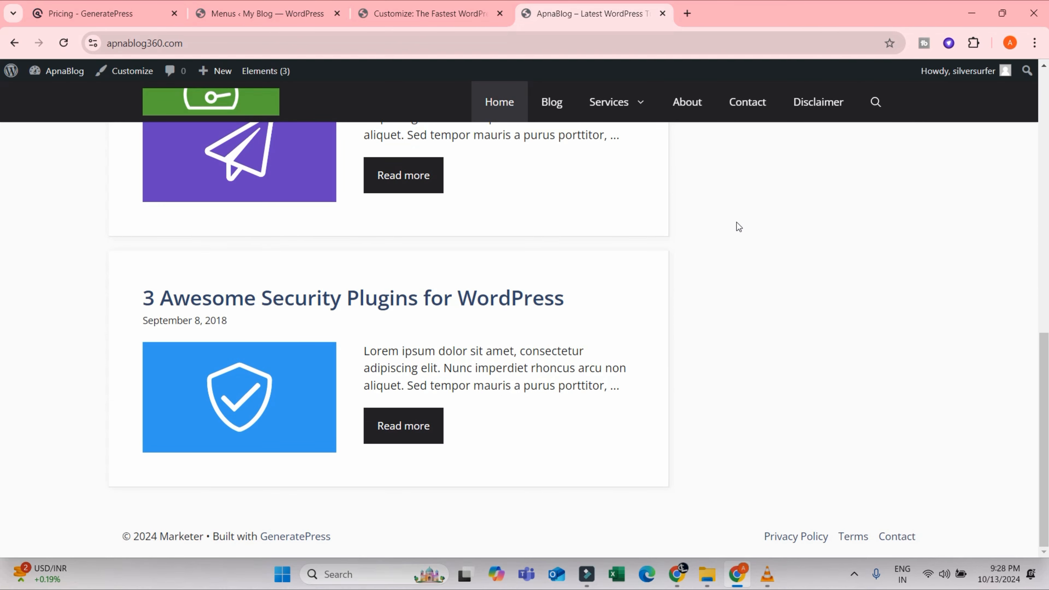
scroll(737, 208, "up", 9)
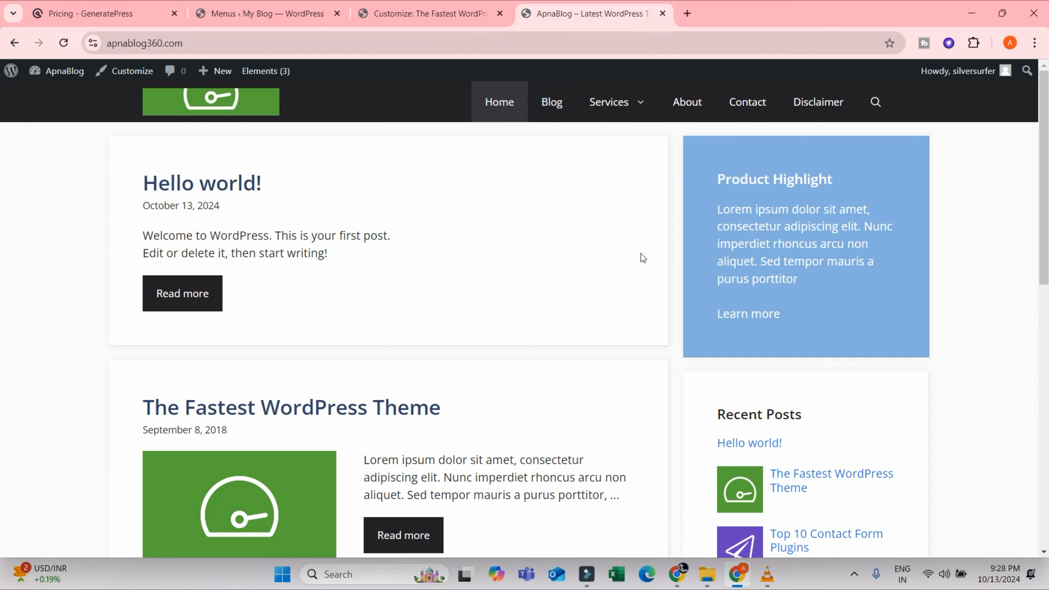
scroll(683, 256, "down", 5)
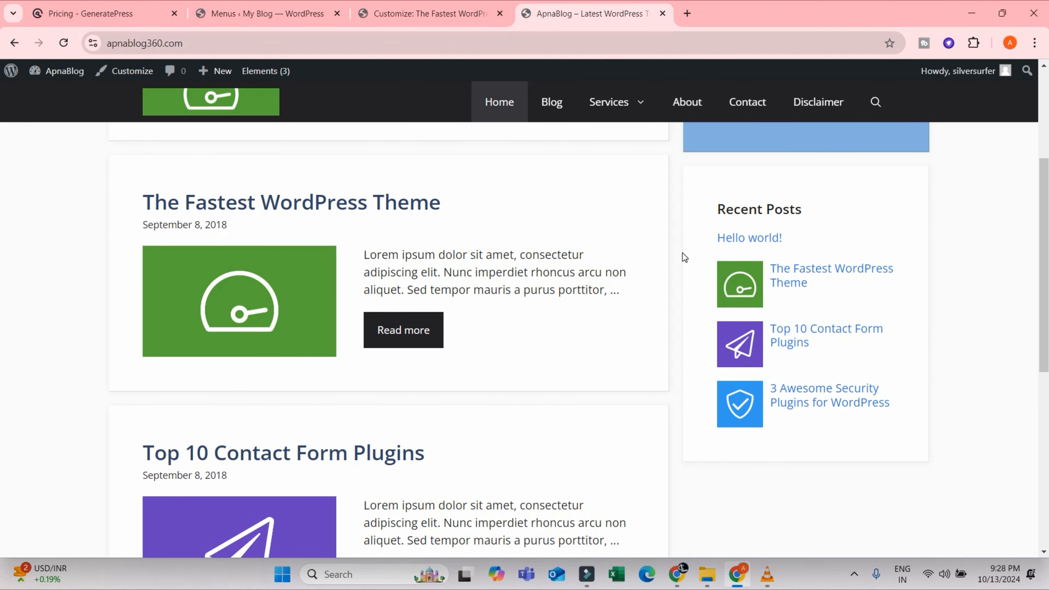
scroll(683, 252, "down", 5)
scroll(471, 110, "up", 10)
Set the Sticky Navigation transition to Fade in the Customizer and publish the change
left_click(416, 17)
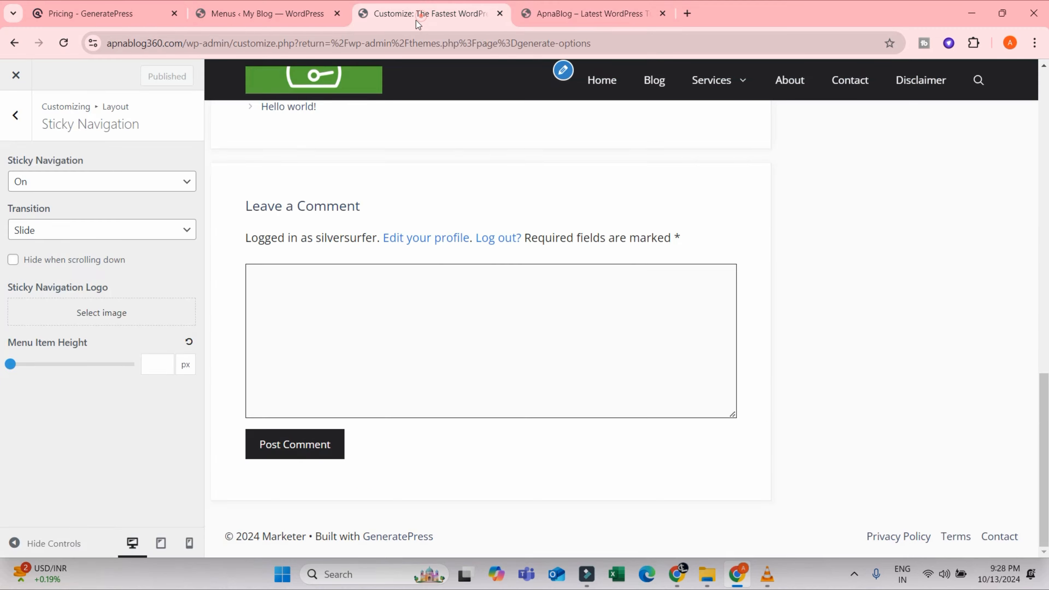
left_click(51, 236)
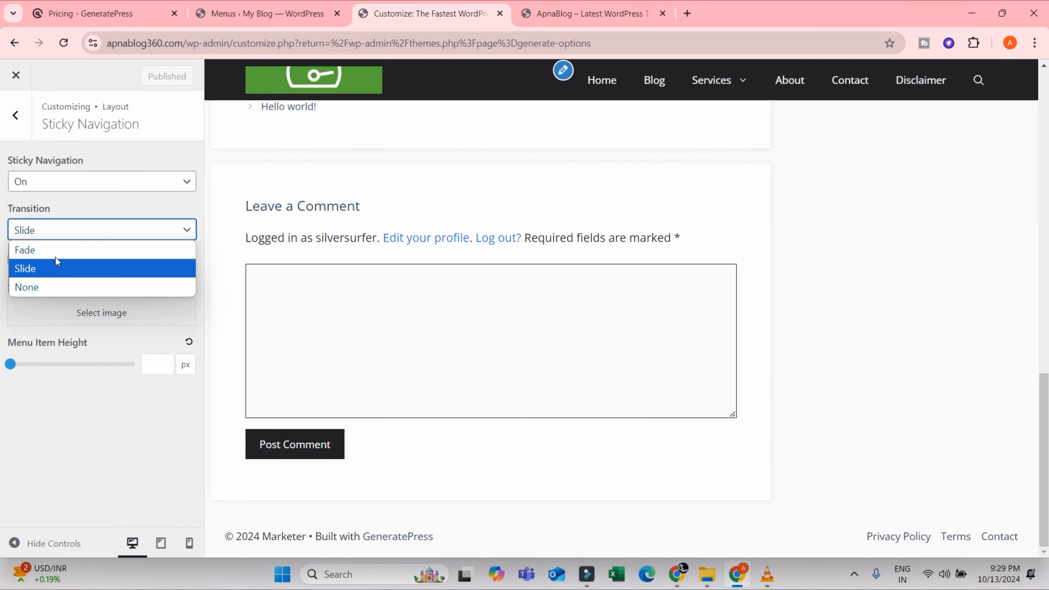
left_click(54, 250)
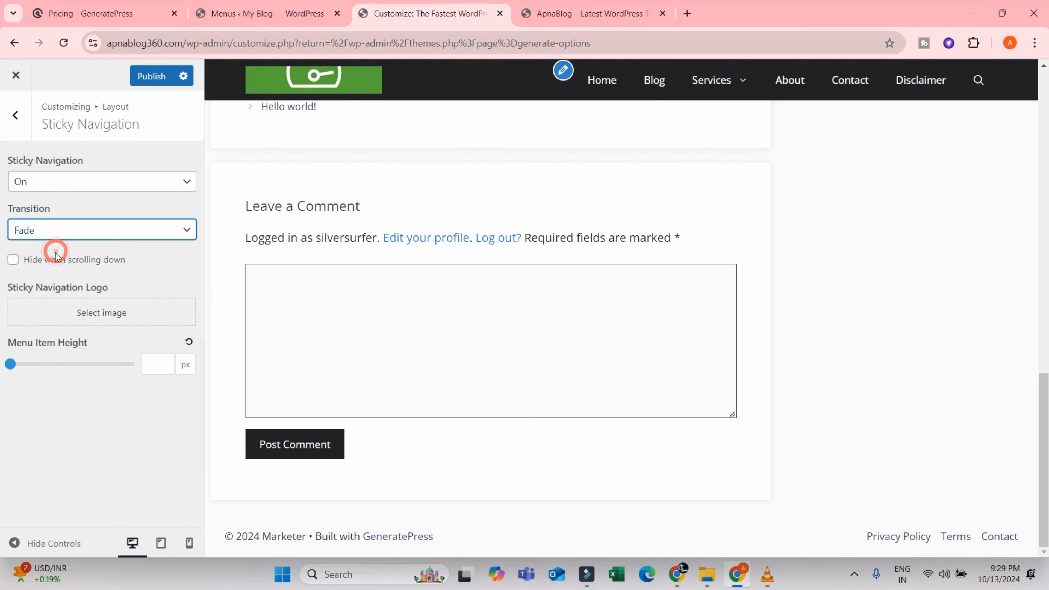
left_click(151, 78)
Compare the Fade transition of the sticky navigation on the live homepage by scrolling down and back up
left_click(591, 13)
scroll(679, 239, "down", 5)
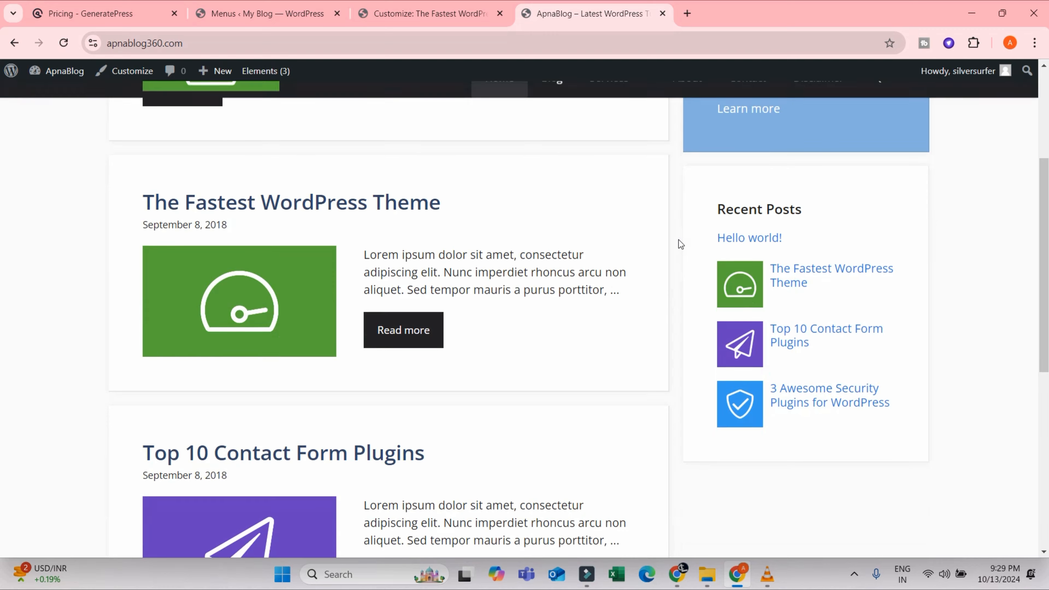
scroll(679, 244, "up", 5)
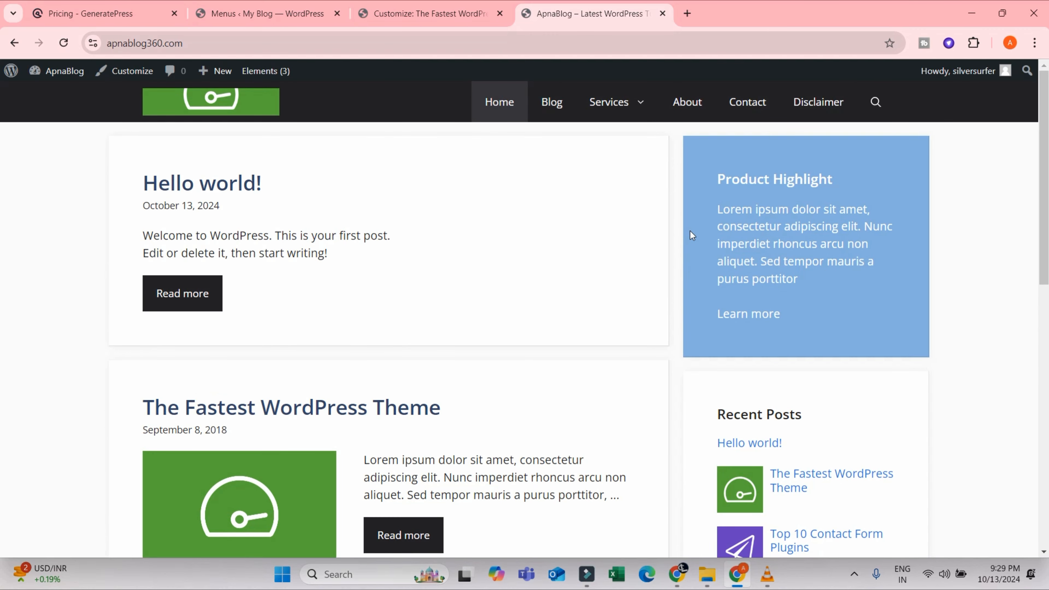
scroll(689, 240, "down", 6)
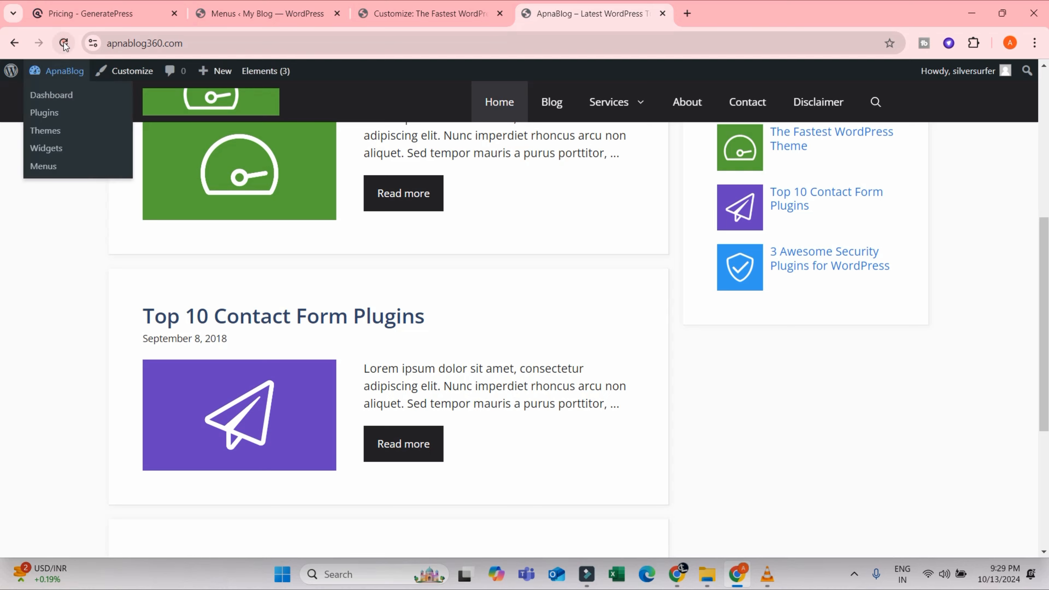
scroll(768, 211, "up", 6)
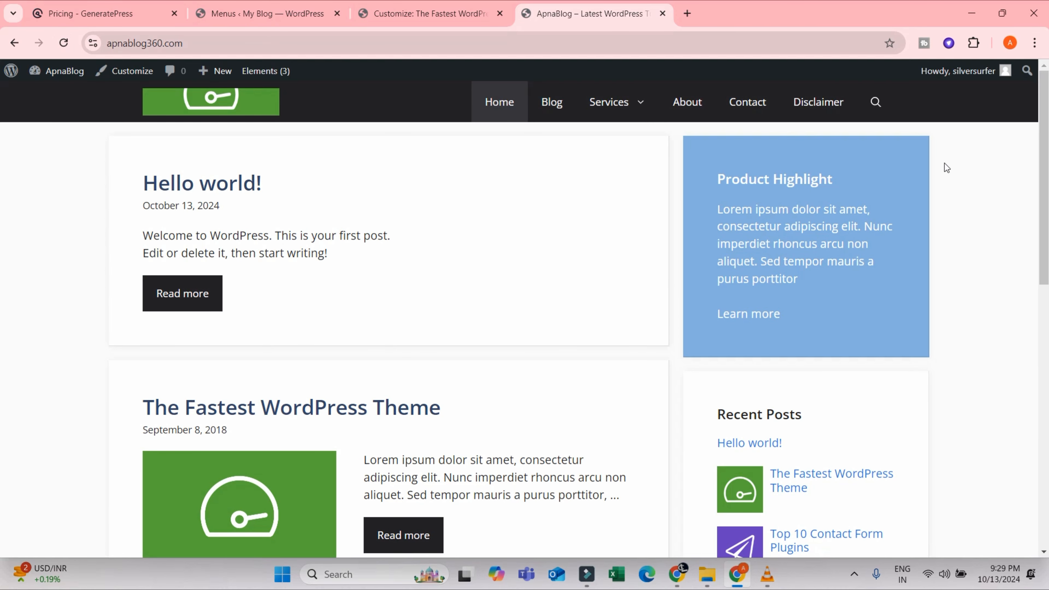
scroll(947, 168, "down", 3)
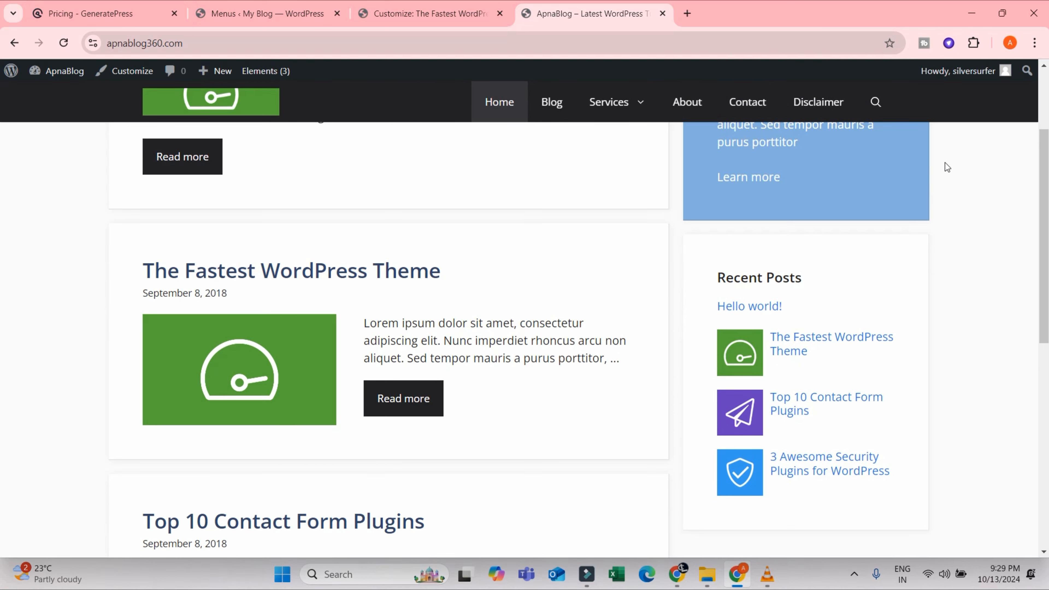
Enable hiding the sticky navigation when scrolling down in the Customizer and publish the change
left_click(432, 13)
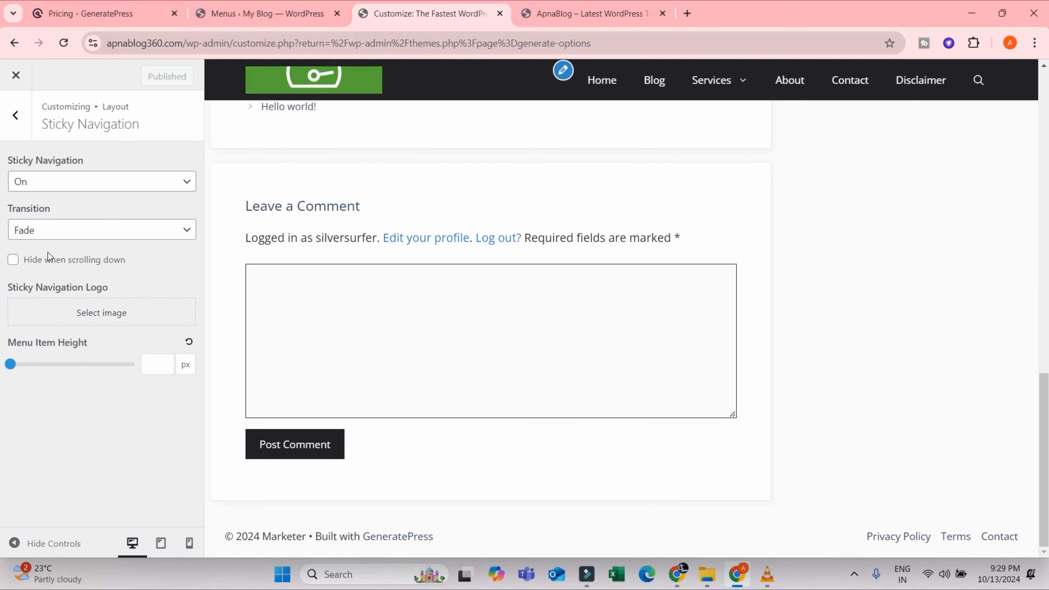
left_click(12, 260)
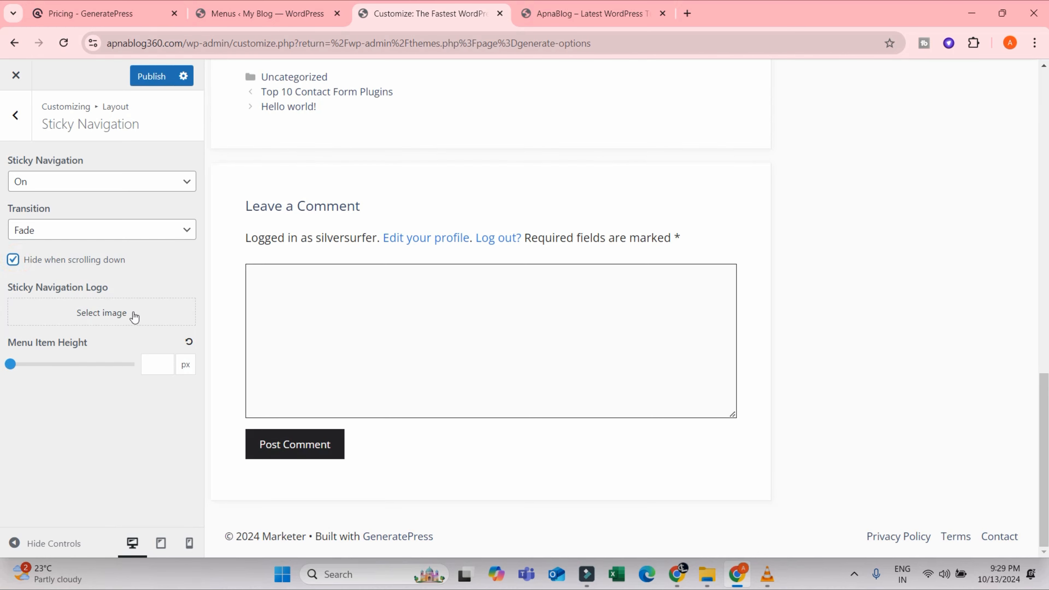
left_click(144, 77)
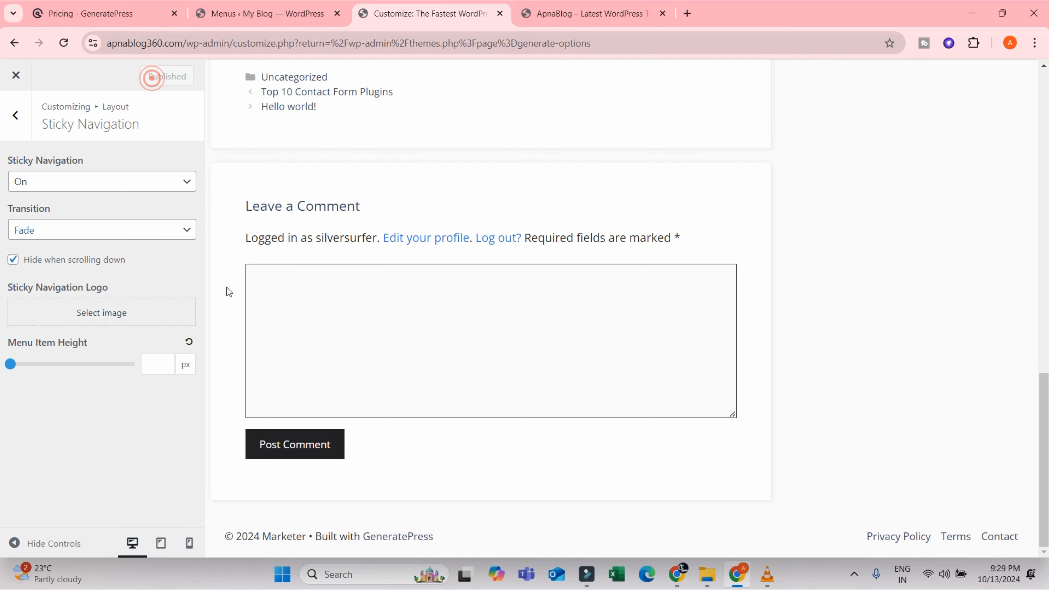
Check on the live homepage how the menu bar behaves in both scroll directions with hiding when scrolling down enabled
left_click(595, 14)
scroll(928, 320, "down", 10)
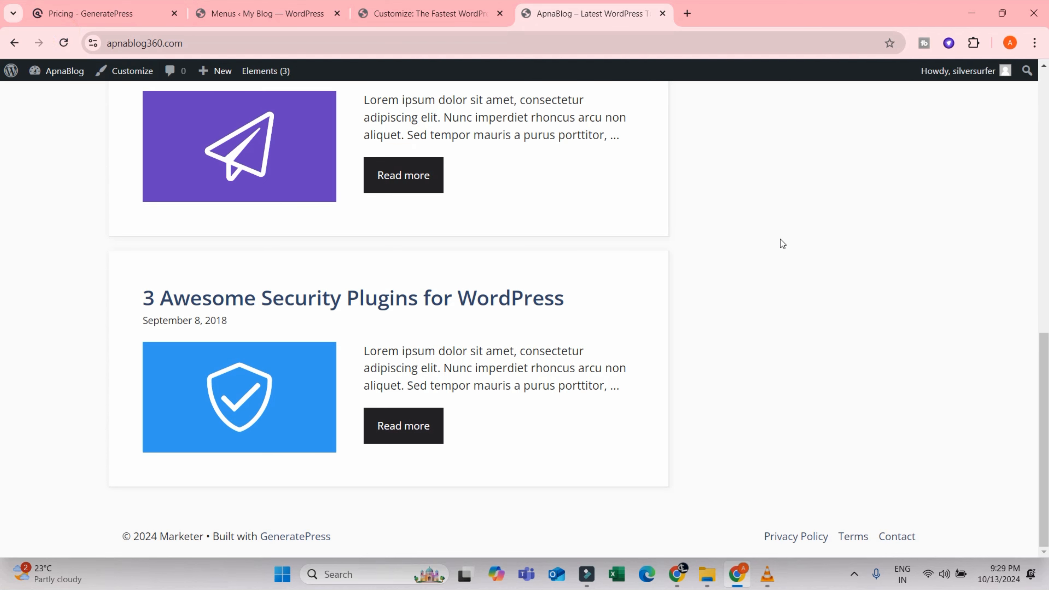
scroll(877, 376, "up", 15)
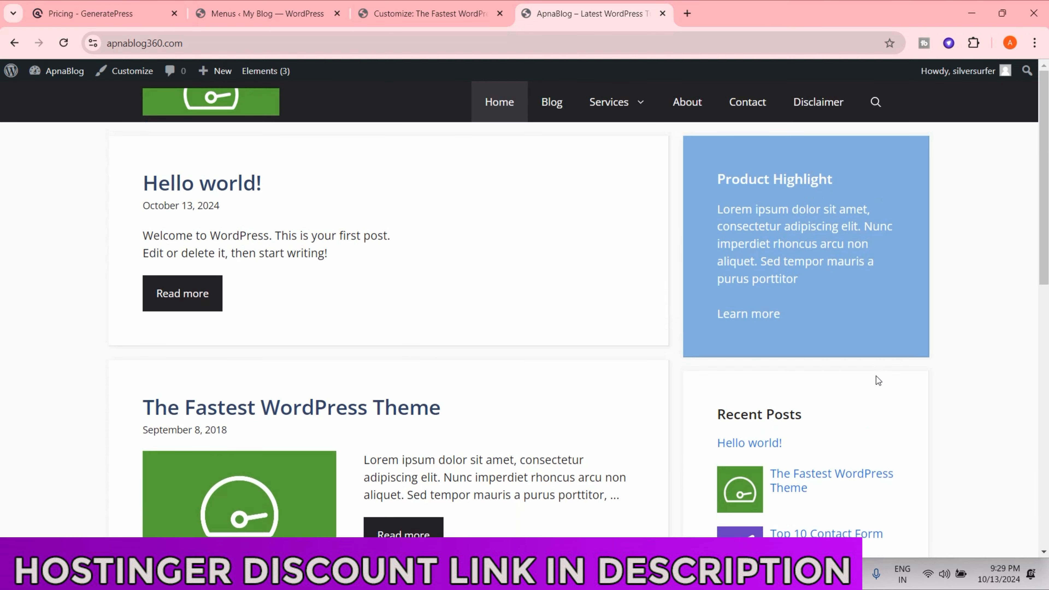
scroll(518, 159, "down", 4)
scroll(552, 157, "down", 6)
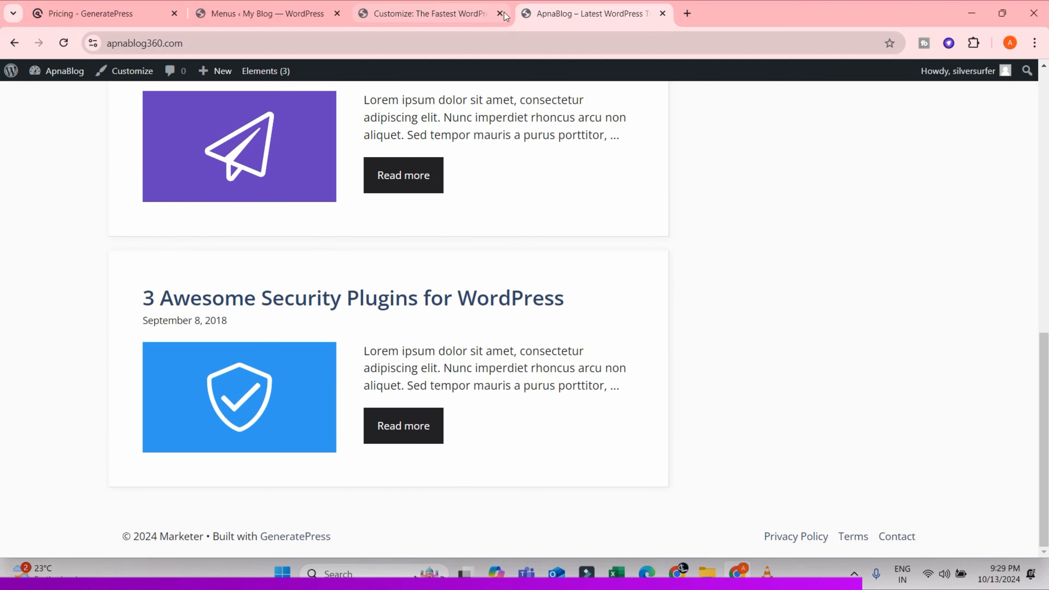
Disable hiding when scrolling down in the Customizer, publish the change, and reload the live homepage
left_click(409, 15)
left_click(553, 14)
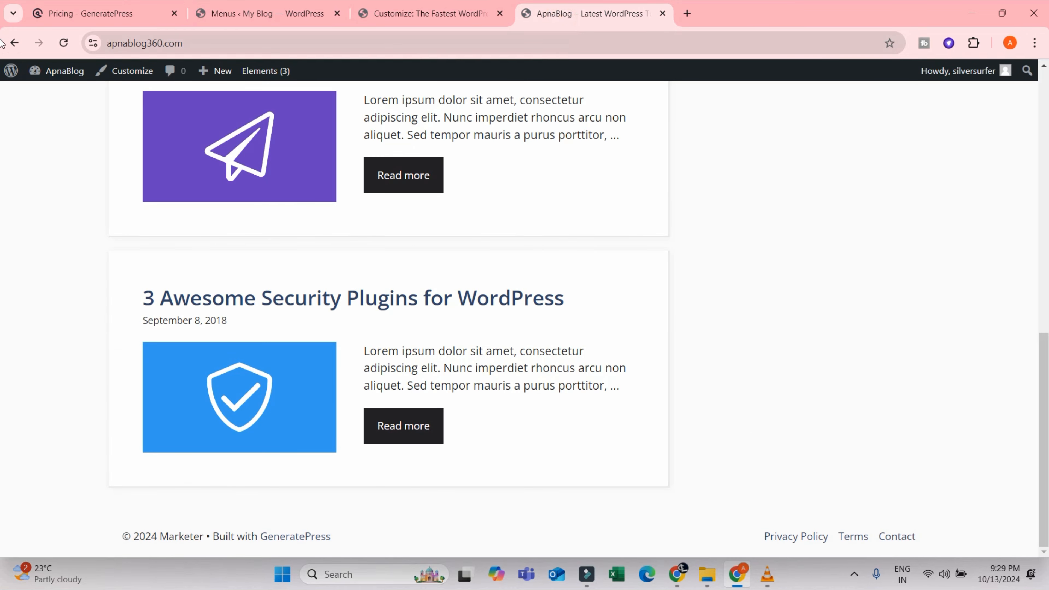
left_click(63, 43)
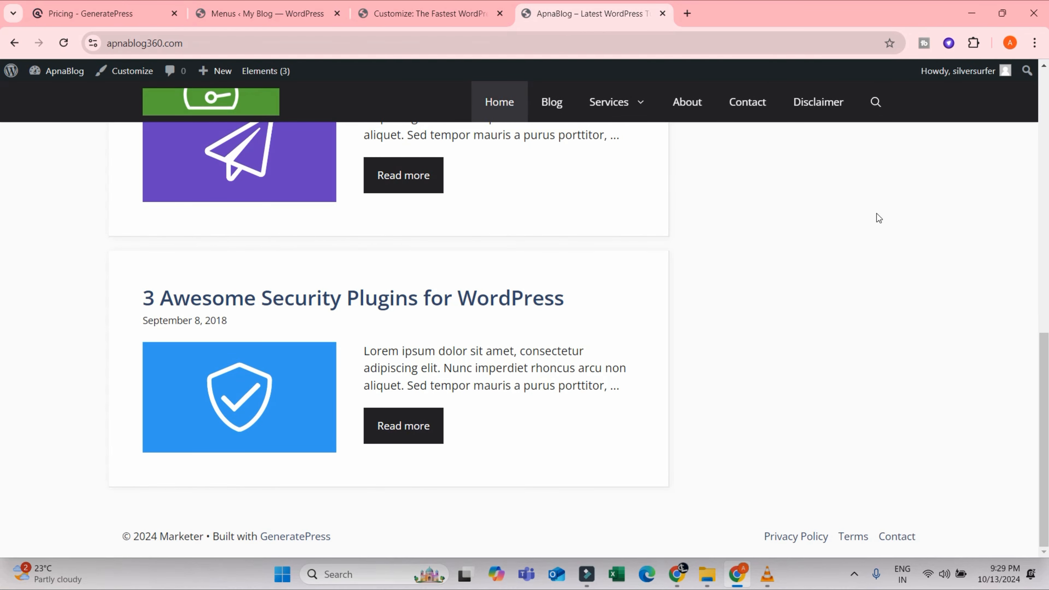
Examine the sticky menu across the full length of the live homepage with hiding when scrolling down disabled
scroll(883, 216, "up", 15)
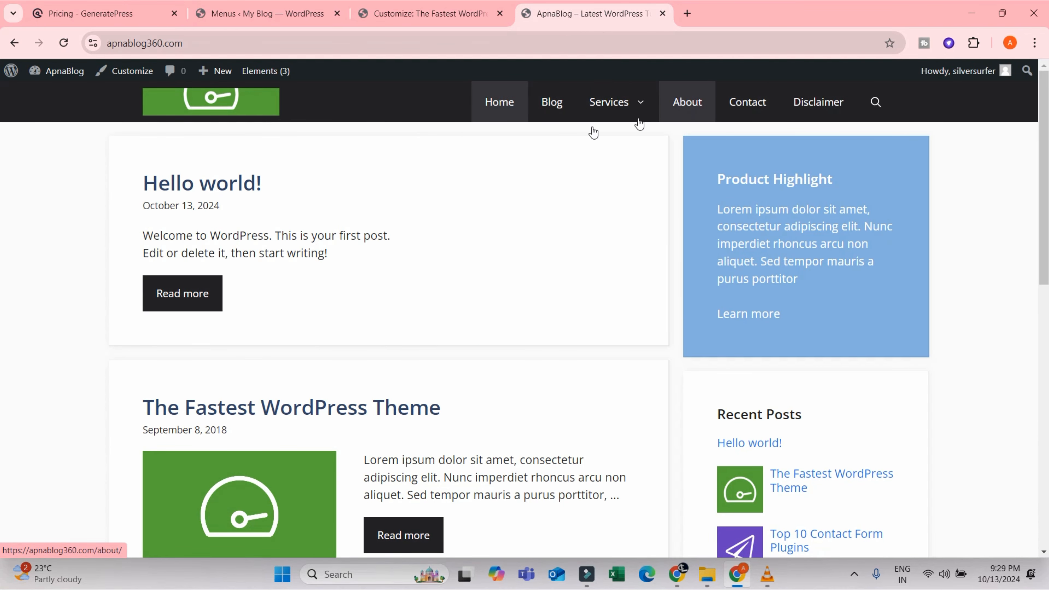
scroll(825, 190, "down", 15)
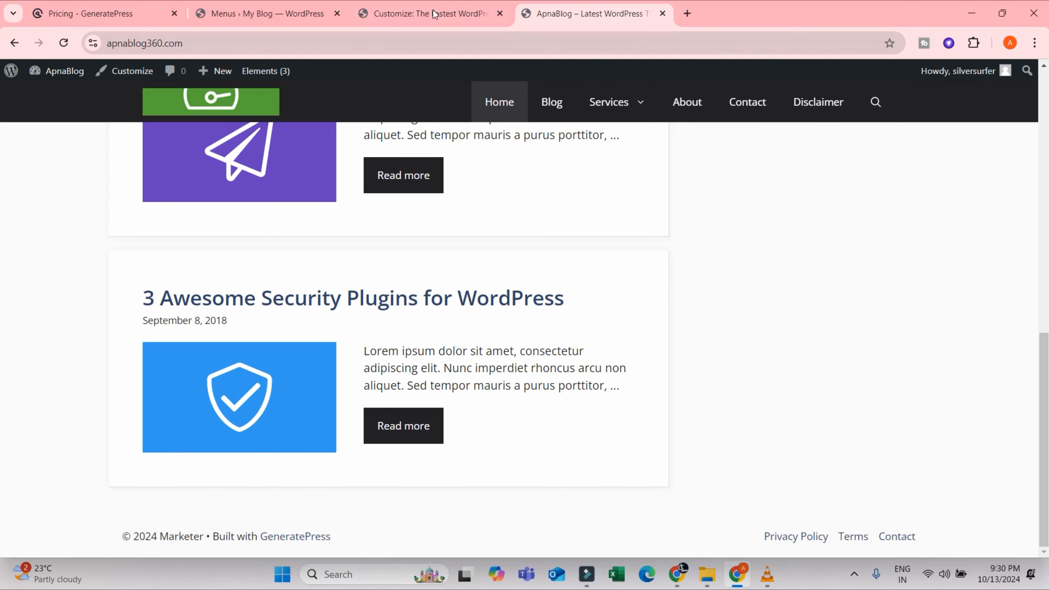
scroll(803, 182, "up", 10)
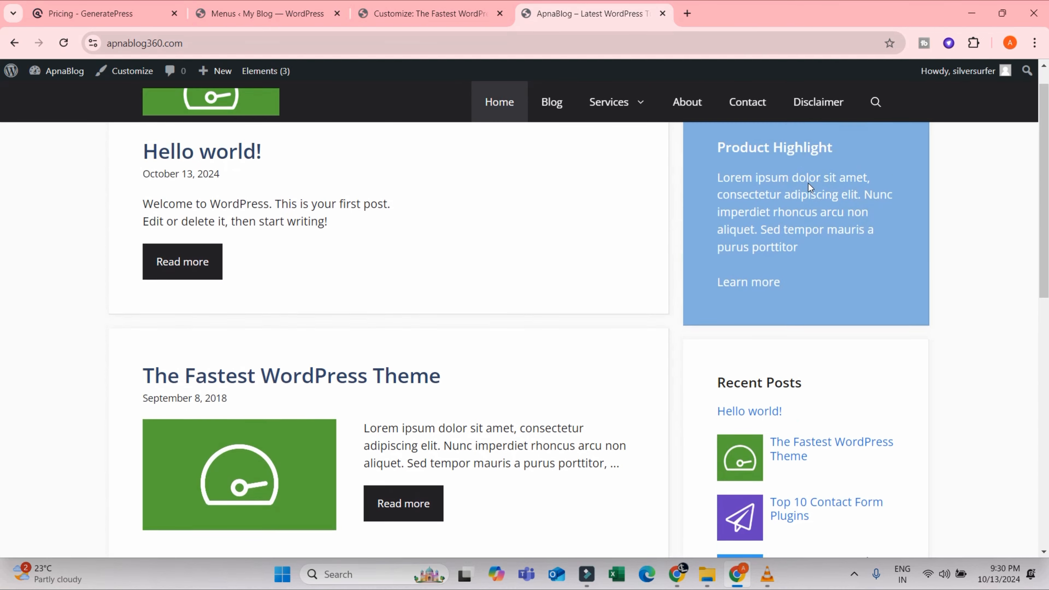
scroll(809, 185, "down", 10)
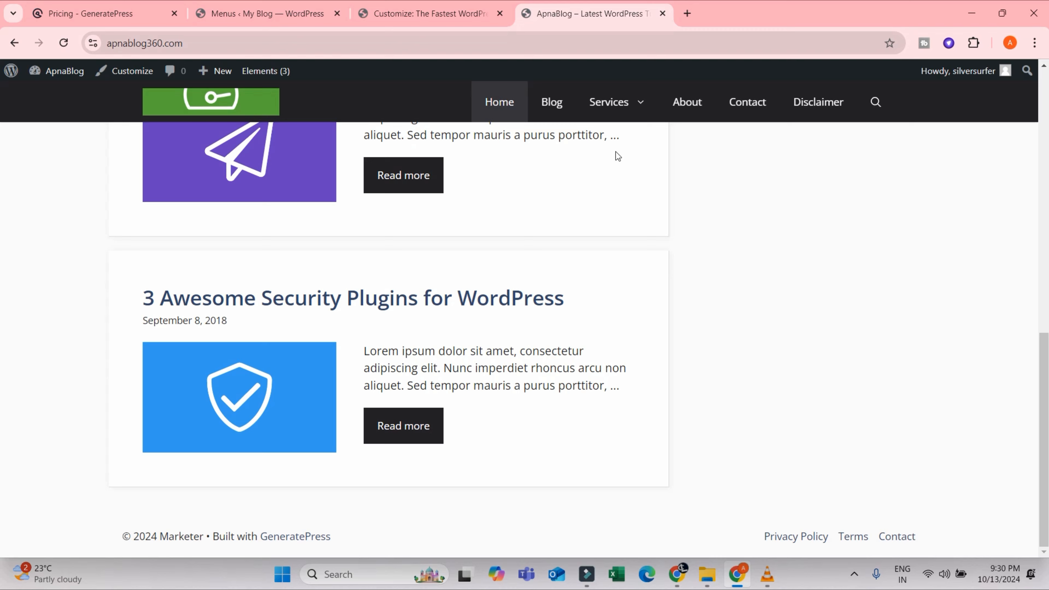
scroll(756, 177, "up", 4)
scroll(766, 179, "down", 5)
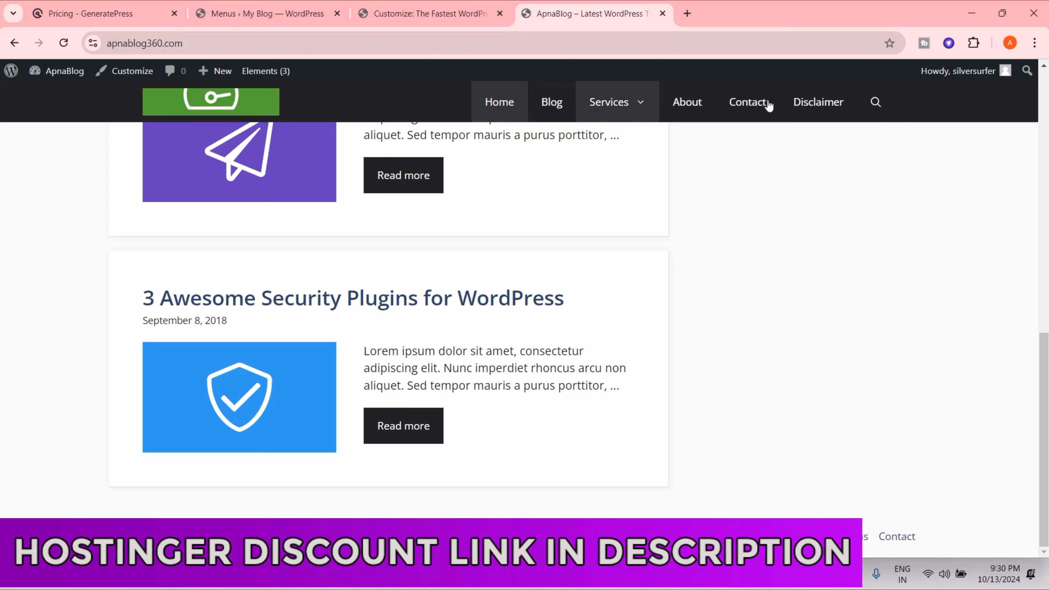
left_click(407, 17)
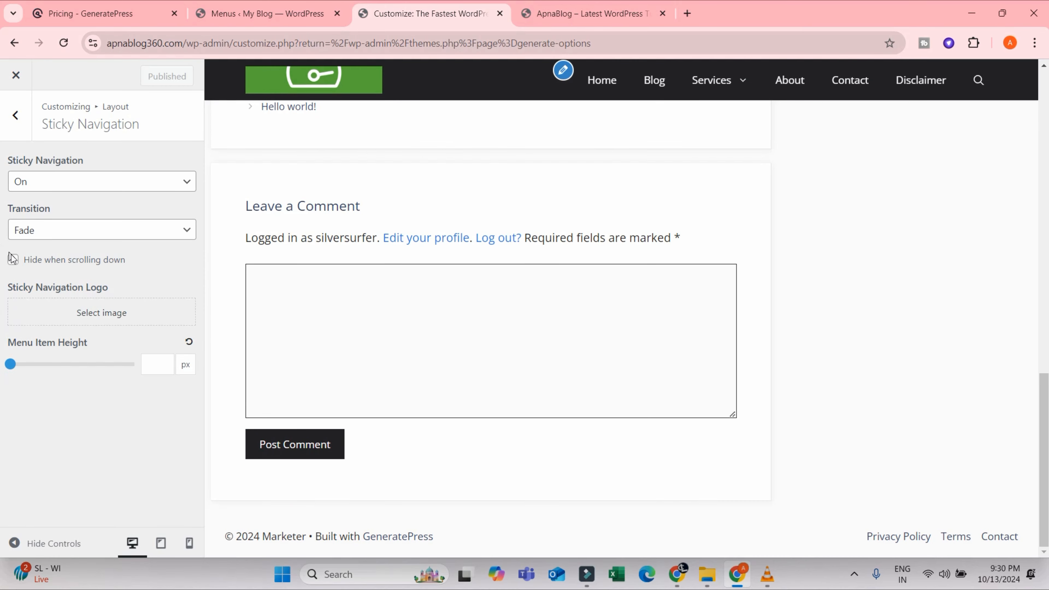
left_click(547, 21)
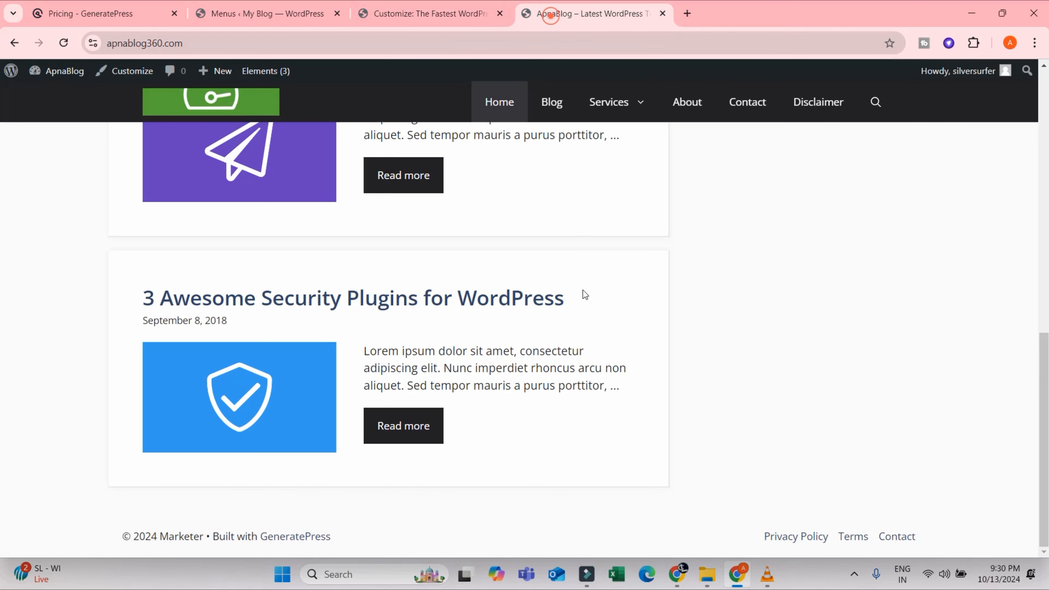
scroll(687, 306, "up", 15)
scroll(698, 240, "down", 2)
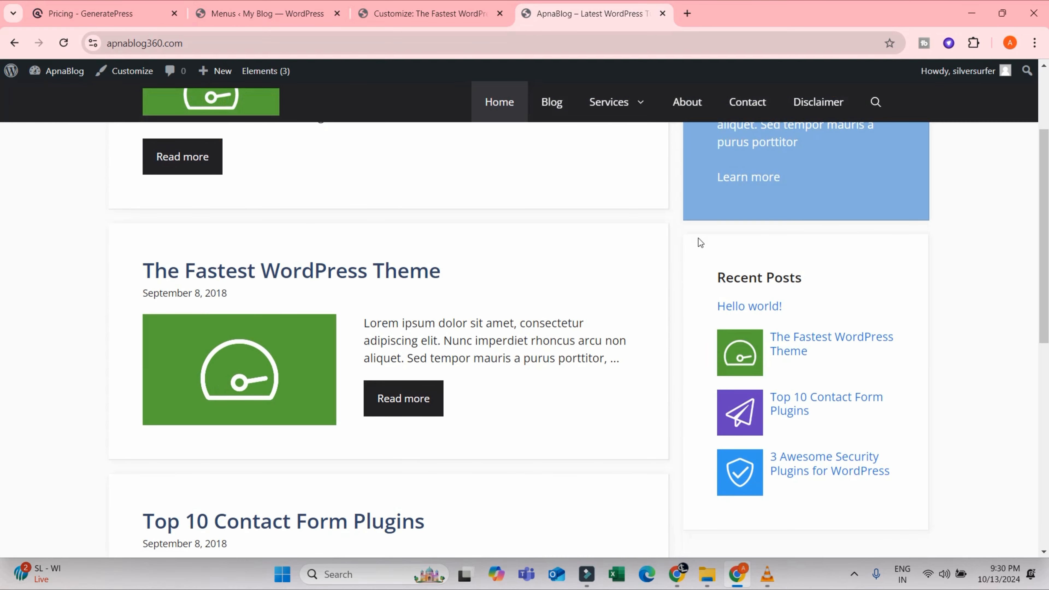
Choose contact-form.png from the media library as the Sticky Navigation Logo and check it in the Customizer preview
left_click(405, 15)
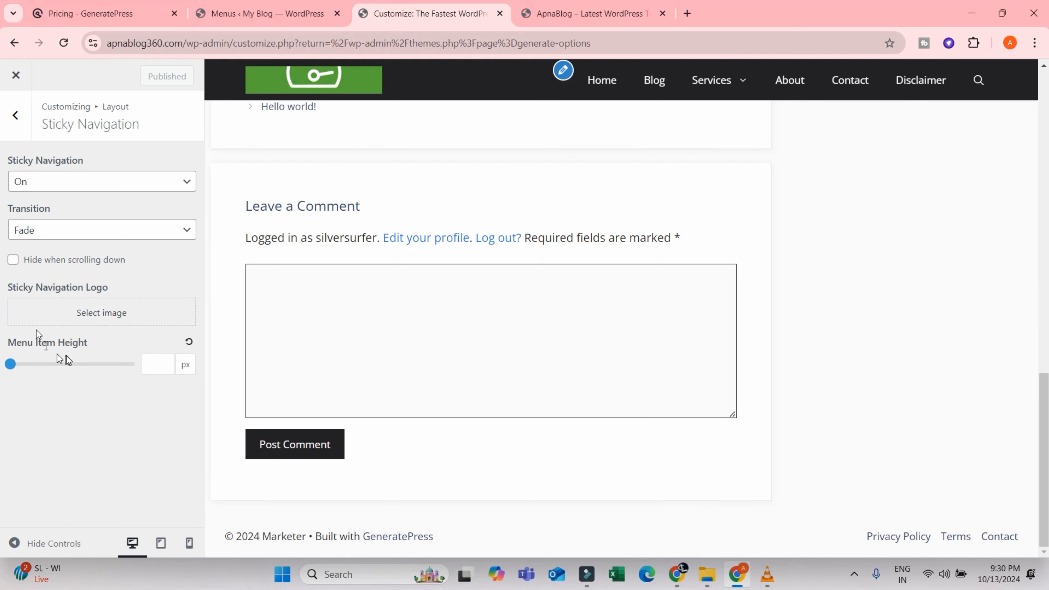
left_click(78, 306)
left_click(288, 248)
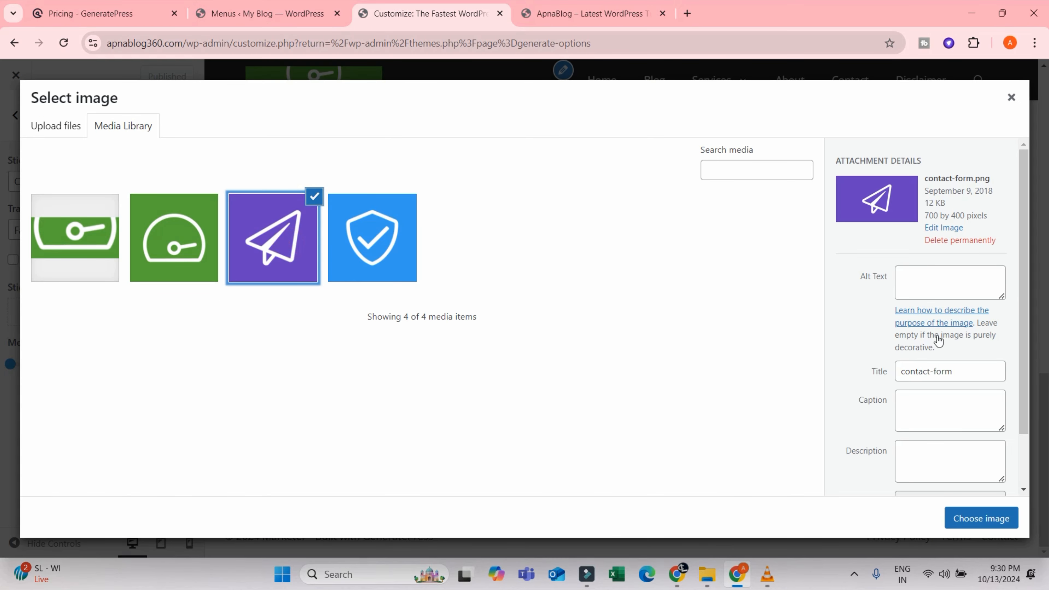
left_click(982, 518)
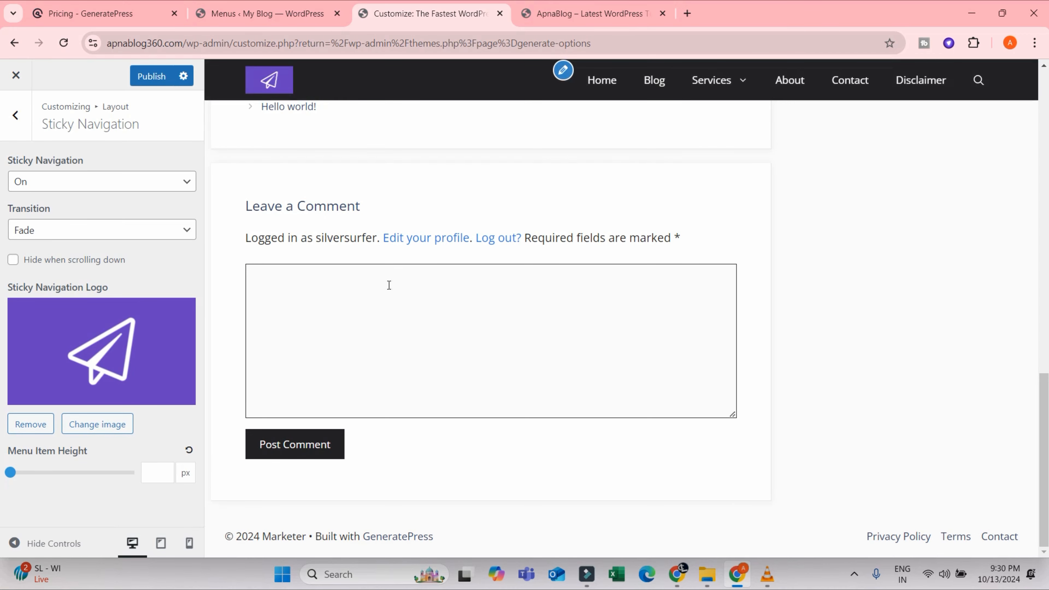
scroll(679, 193, "up", 15)
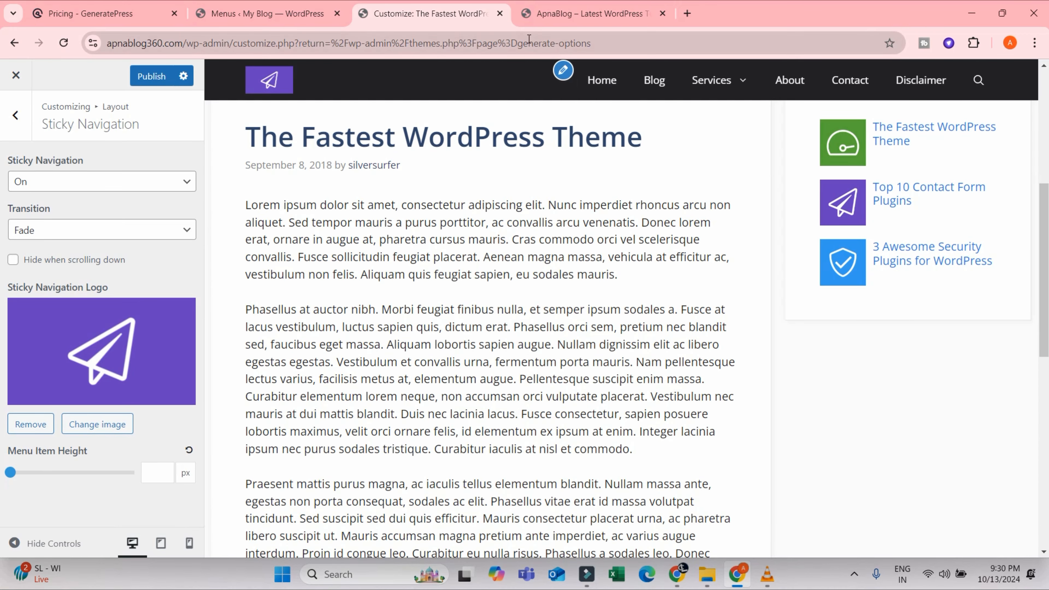
Check the sticky navigation logo on the live homepage, both while scrolled down and at the very top of the page
left_click(605, 17)
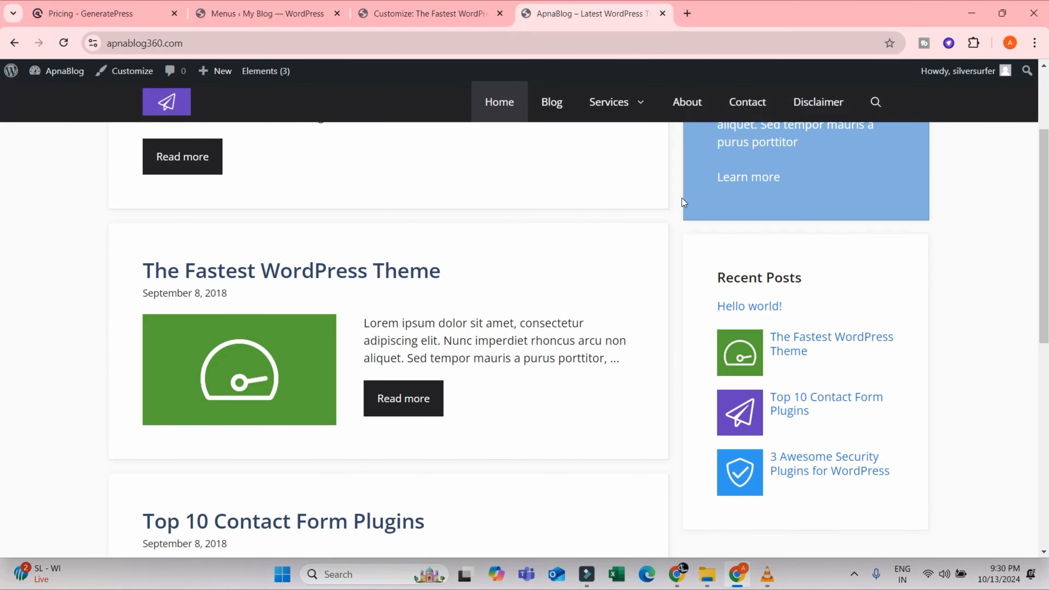
scroll(866, 198, "down", 7)
scroll(866, 197, "up", 8)
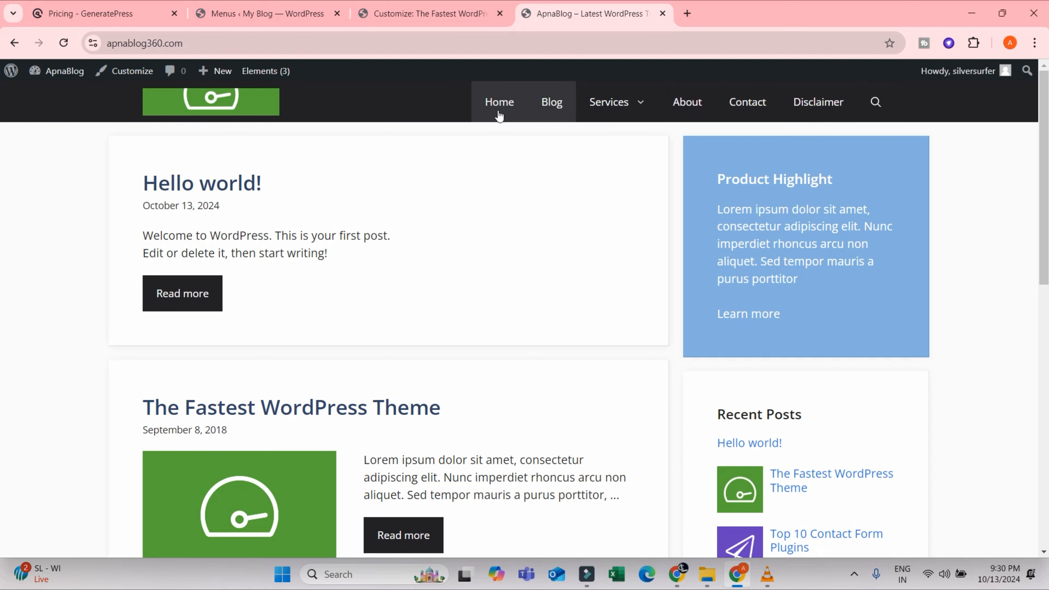
scroll(958, 253, "down", 3)
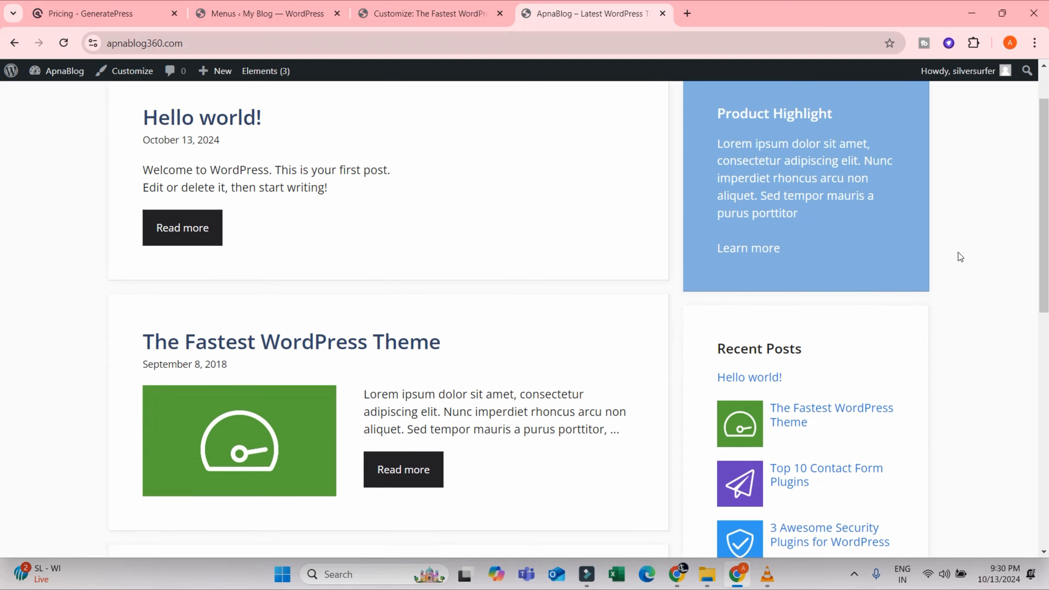
scroll(962, 260, "down", 1)
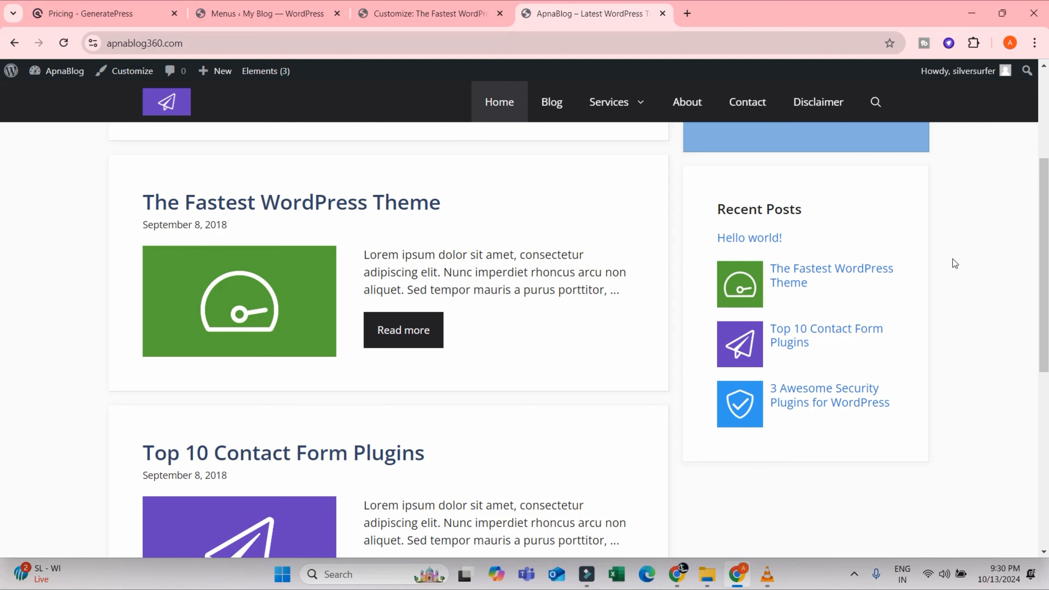
Remove the Sticky Navigation Logo in the Customizer, publish the change and check the sticky bar in the post preview
left_click(430, 14)
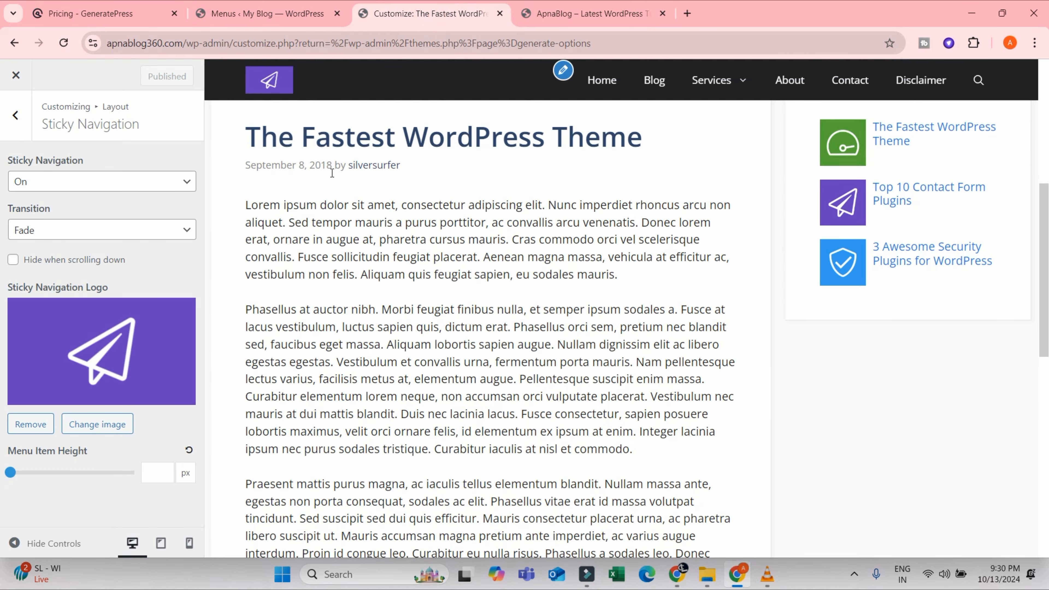
left_click(43, 430)
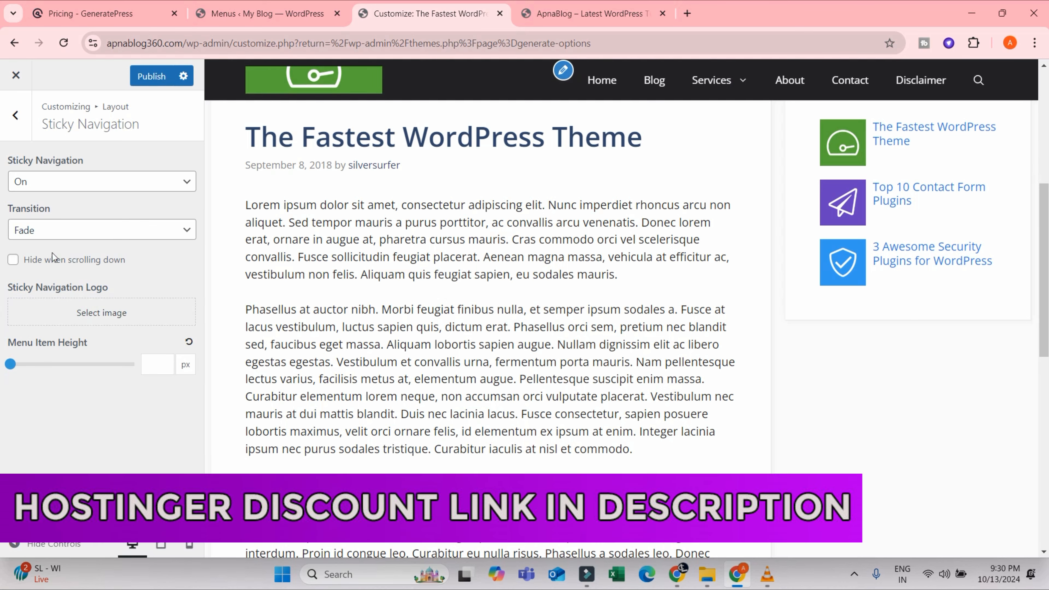
left_click(145, 80)
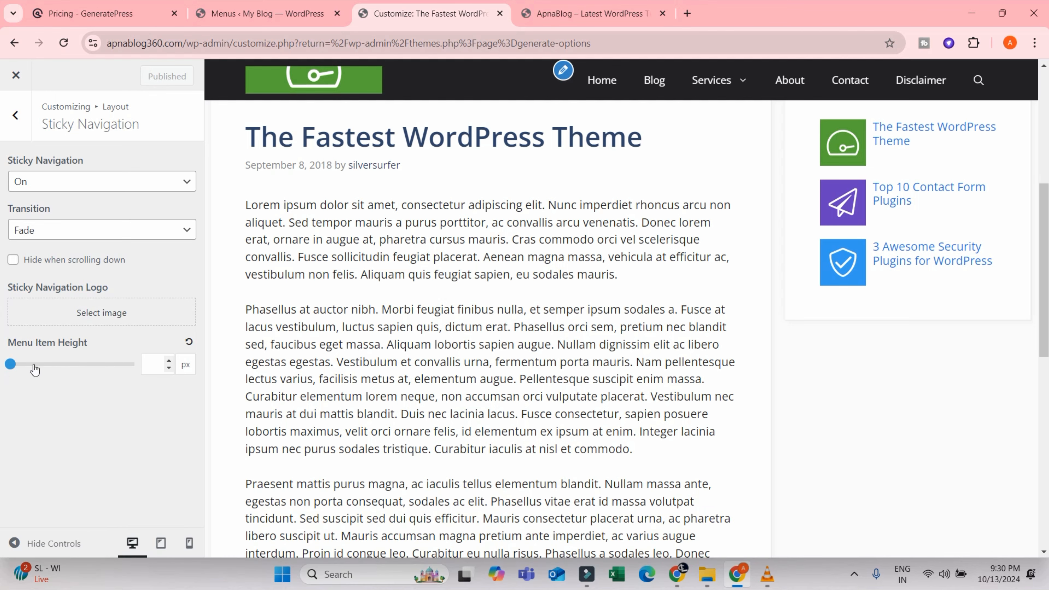
scroll(562, 241, "down", 10)
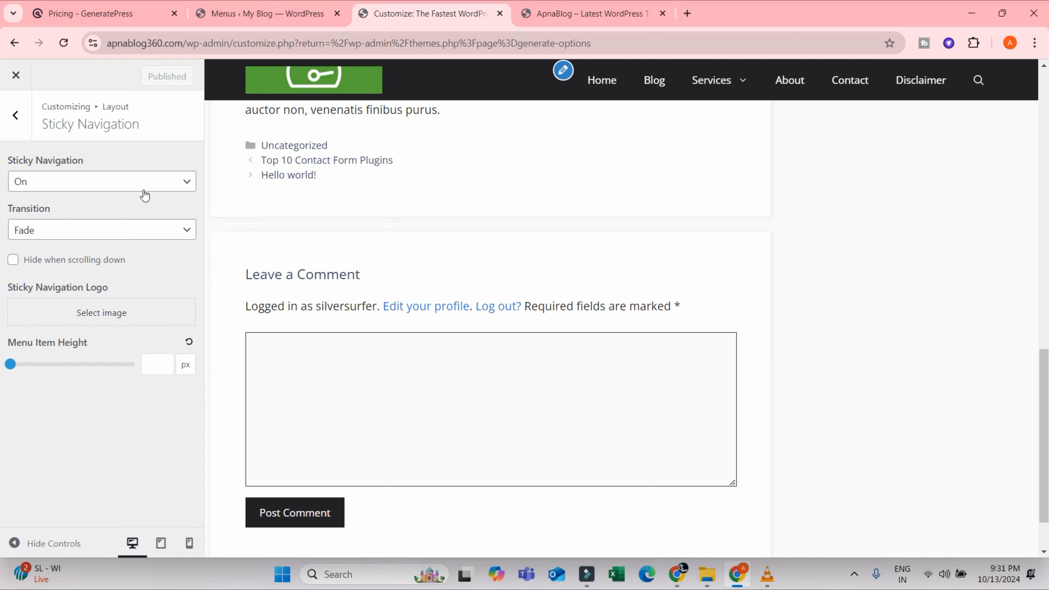
Leave the Sticky Navigation settings and open the Sidebars layout settings down to the layout, padding and width options
left_click(25, 120)
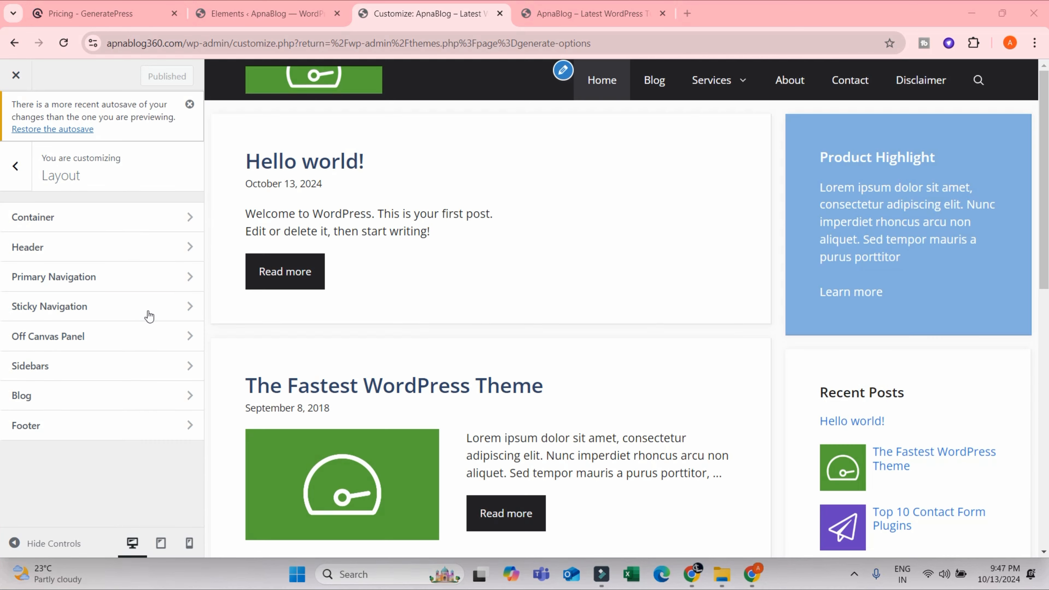
left_click(59, 374)
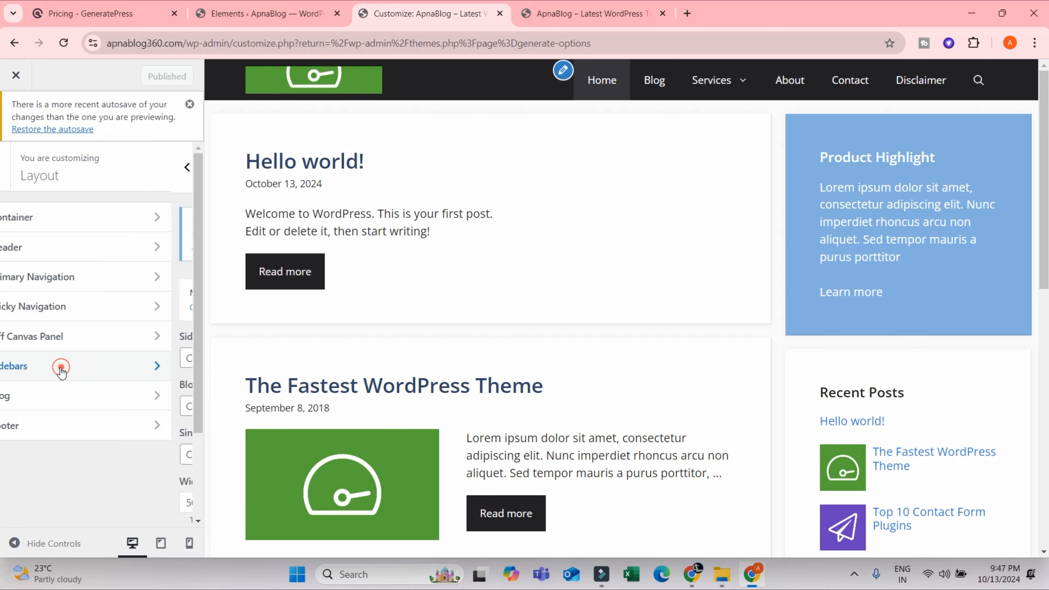
scroll(101, 332, "down", 2)
Examine the post content area and the sidebar widgets beside it, Product Highlight and Recent Posts, in the homepage preview
scroll(300, 260, "down", 3)
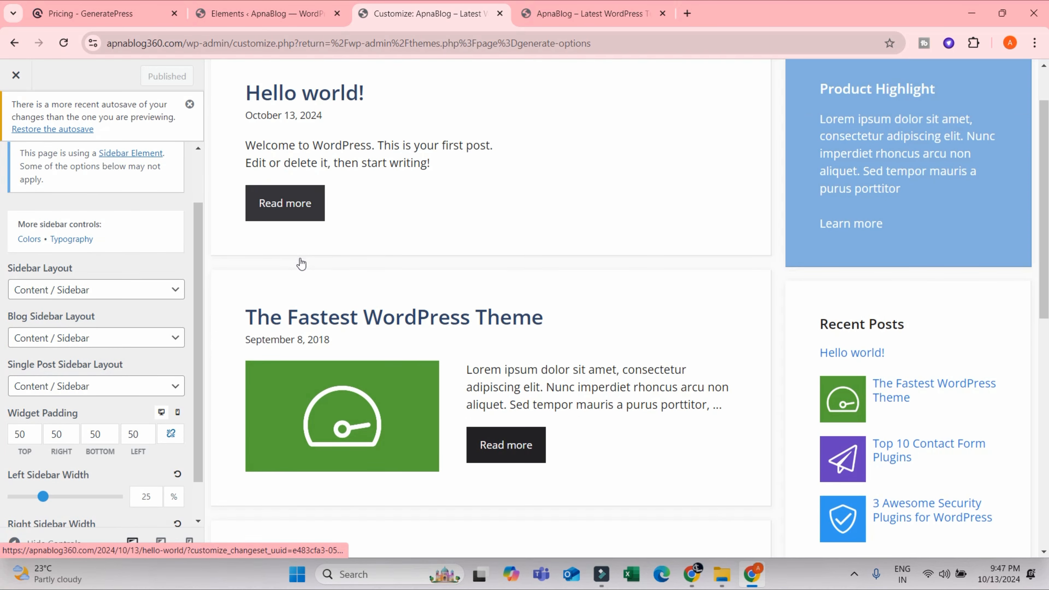
scroll(413, 203, "up", 3)
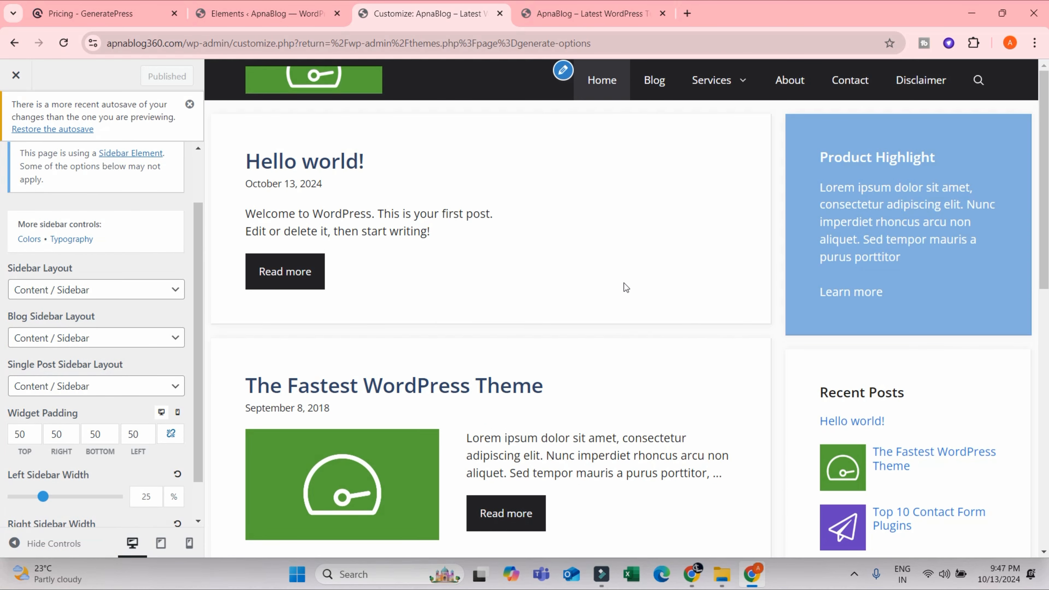
scroll(535, 312, "down", 5)
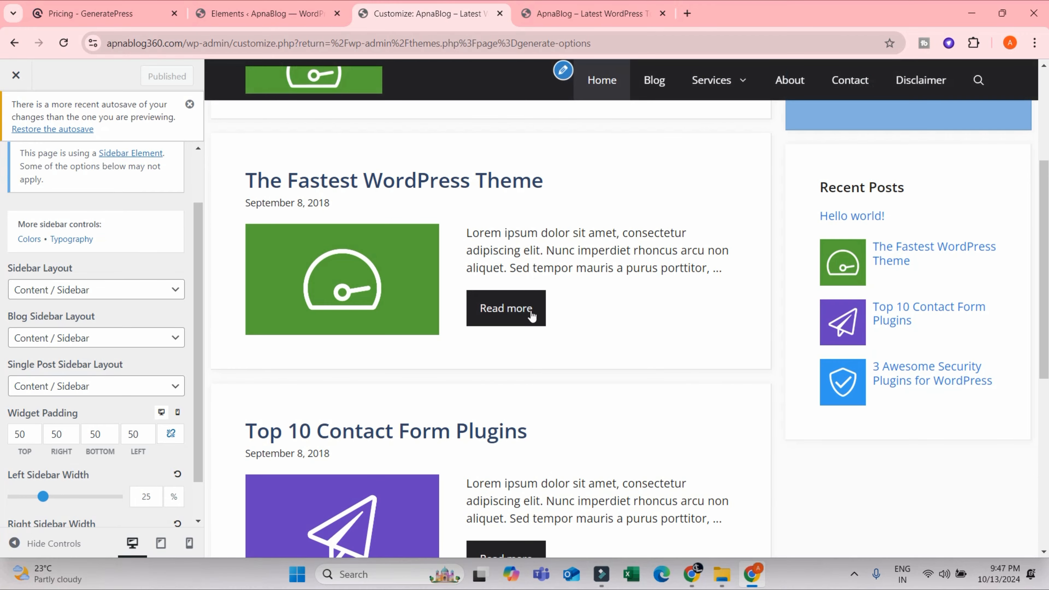
scroll(872, 202, "up", 4)
scroll(872, 202, "up", 1)
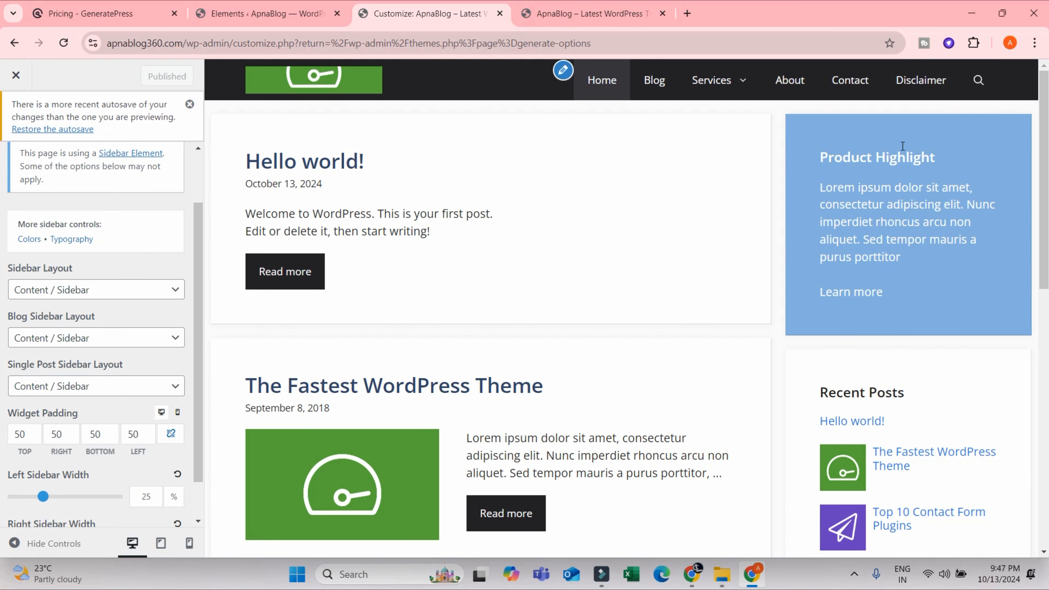
scroll(868, 347, "down", 5)
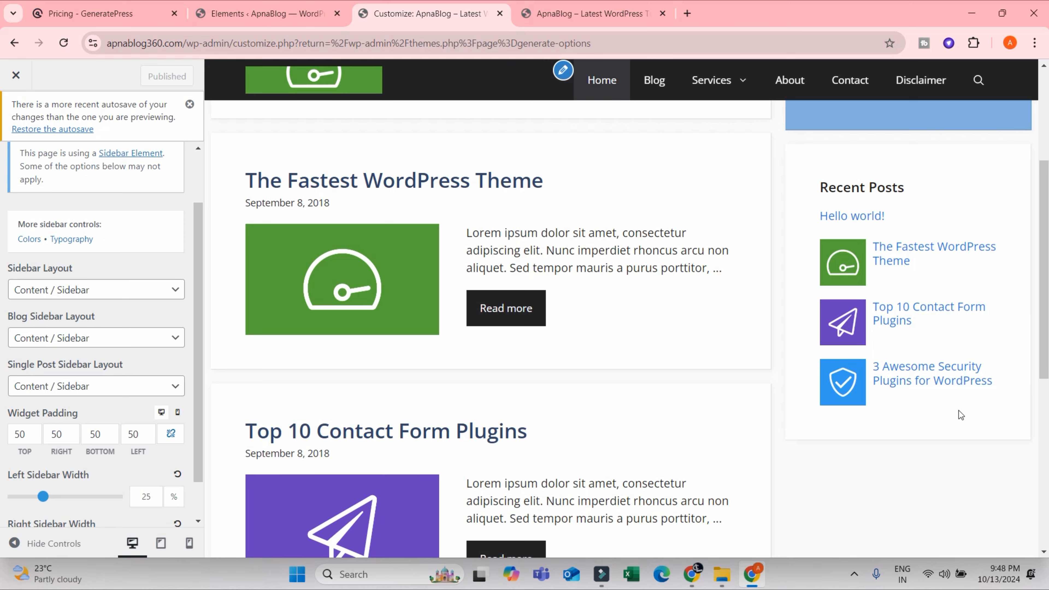
scroll(959, 411, "up", 5)
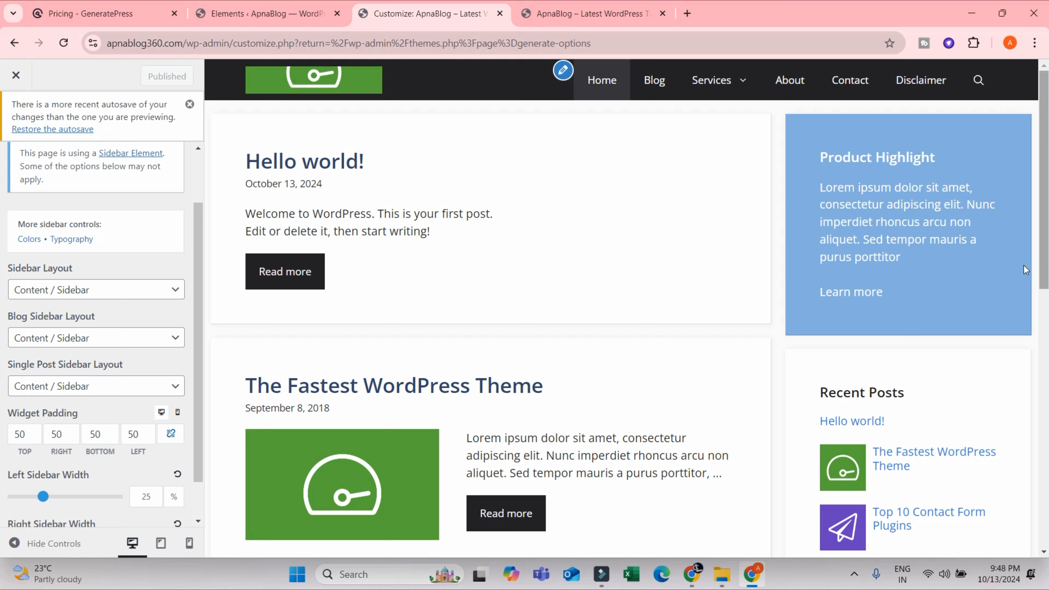
scroll(924, 322, "down", 3)
scroll(864, 239, "up", 1)
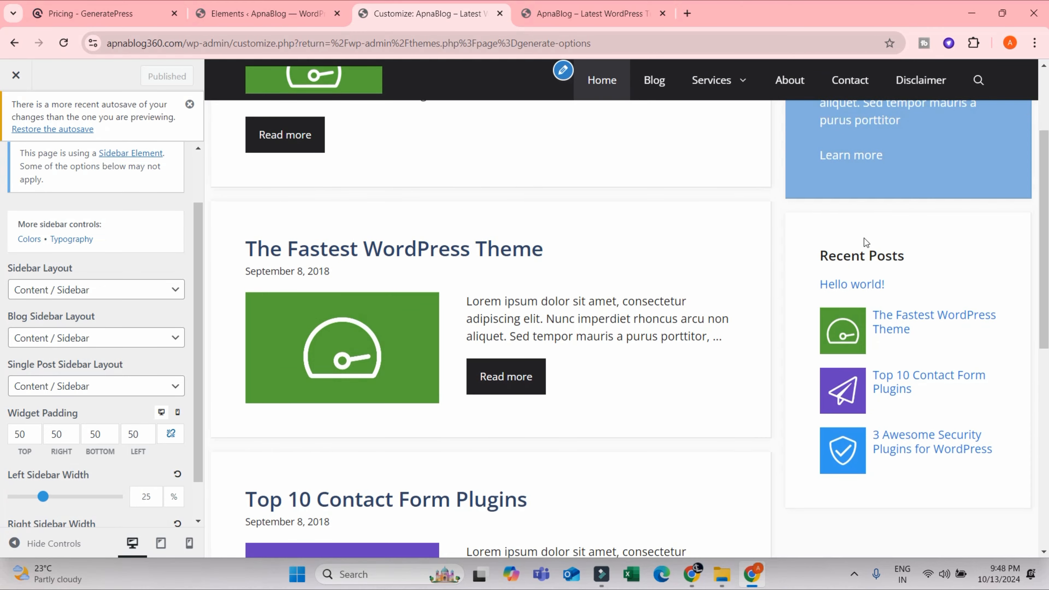
scroll(965, 305, "up", 2)
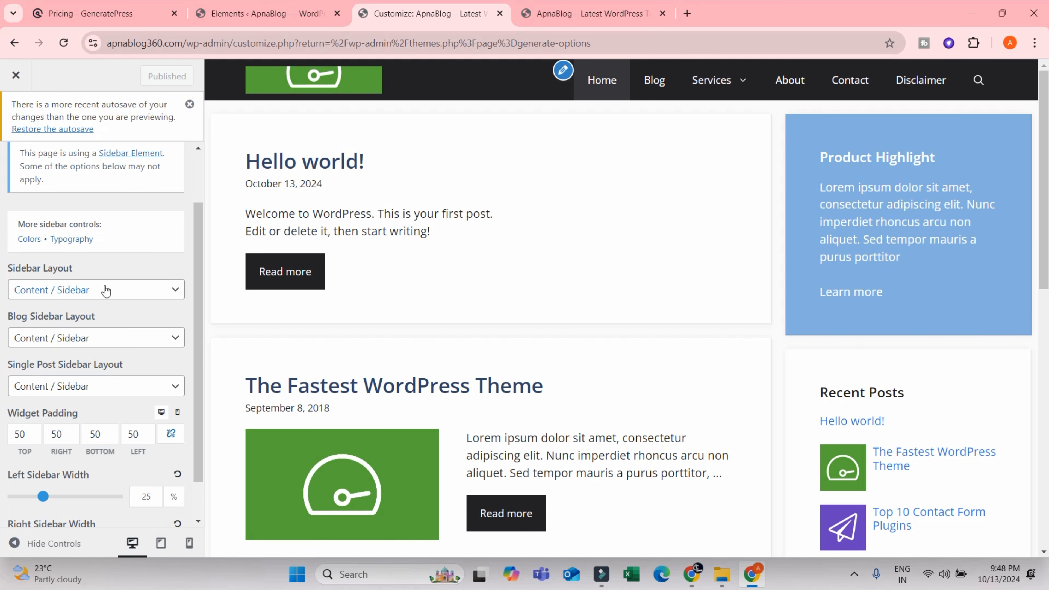
Set both Sidebar Layout and Blog Sidebar Layout to Sidebar / Content and check the whole homepage preview
left_click(107, 290)
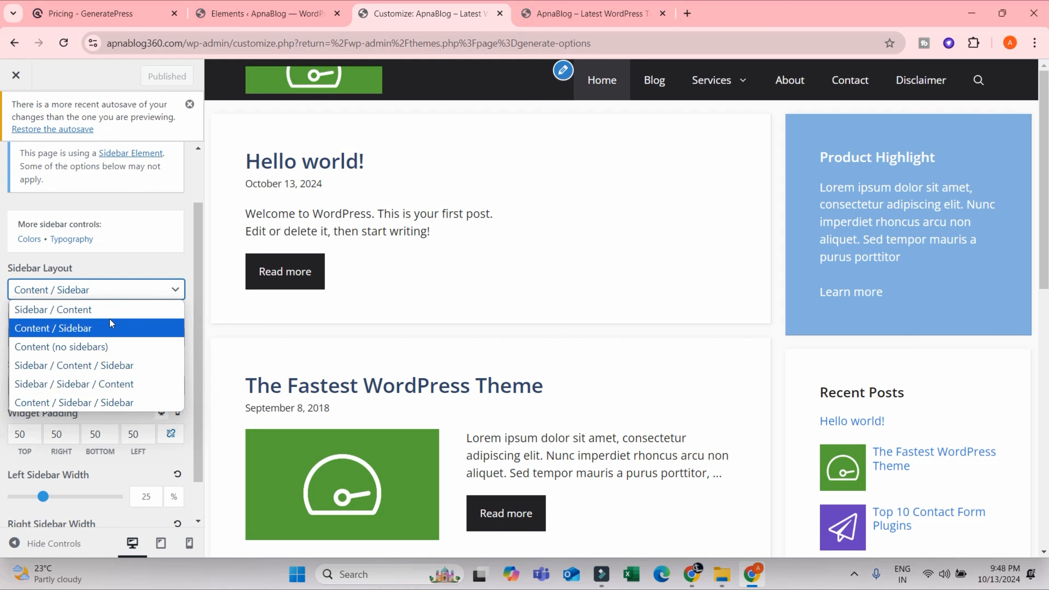
left_click(65, 312)
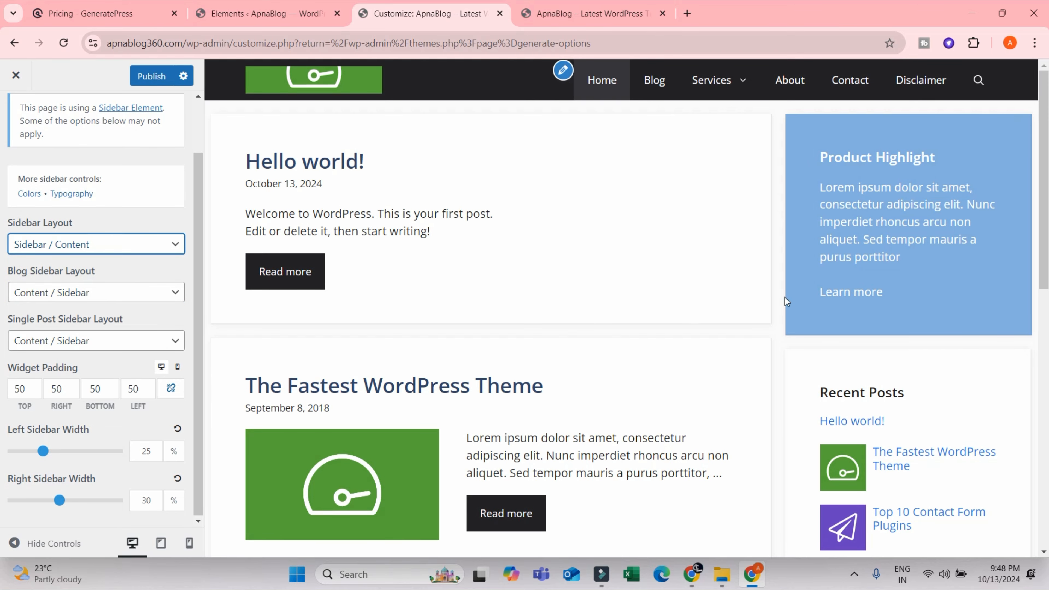
left_click(106, 292)
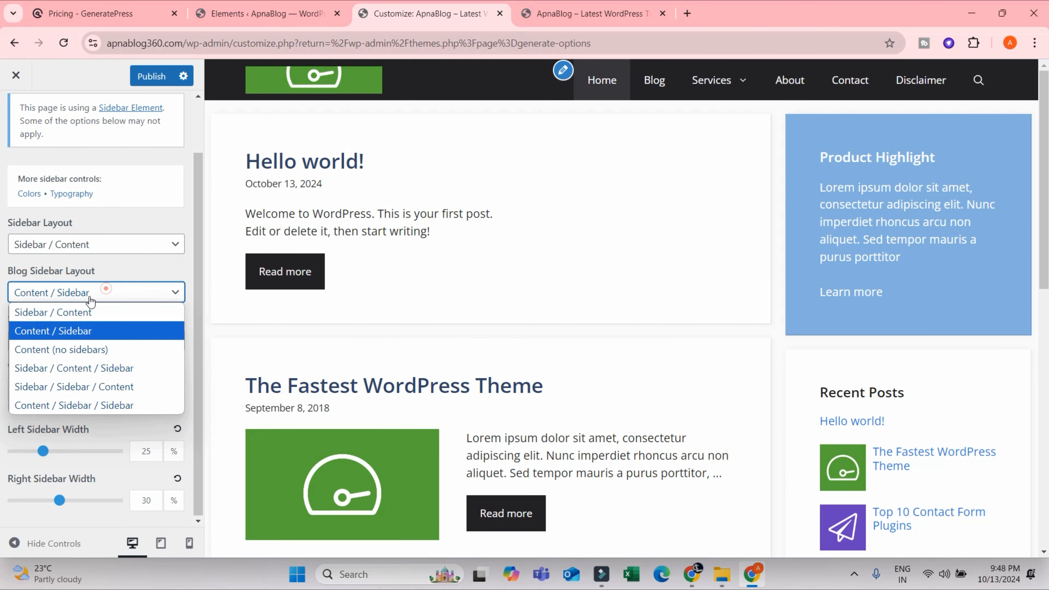
left_click(43, 315)
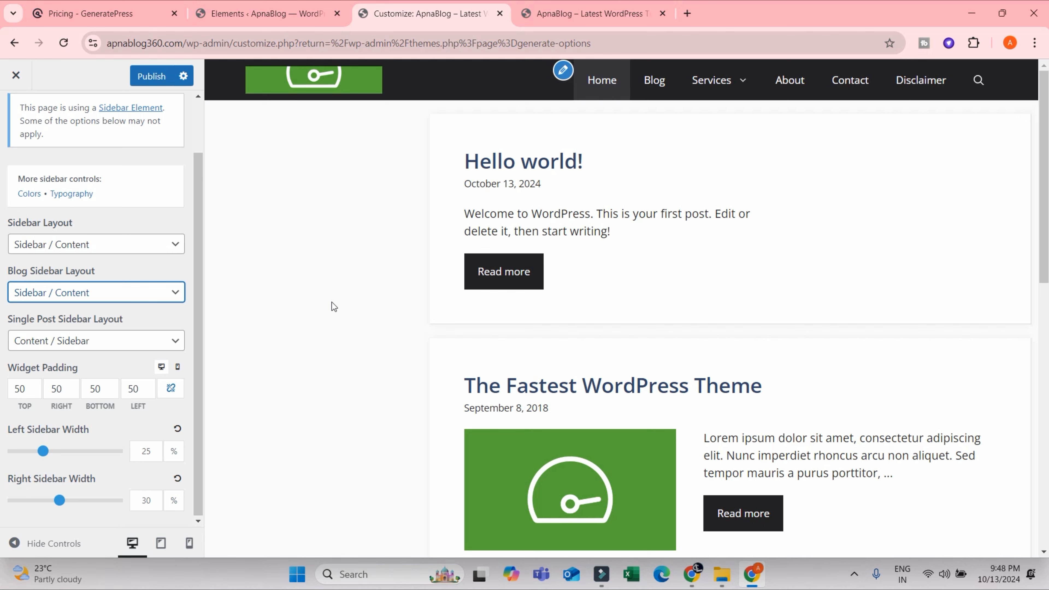
scroll(628, 409, "down", 13)
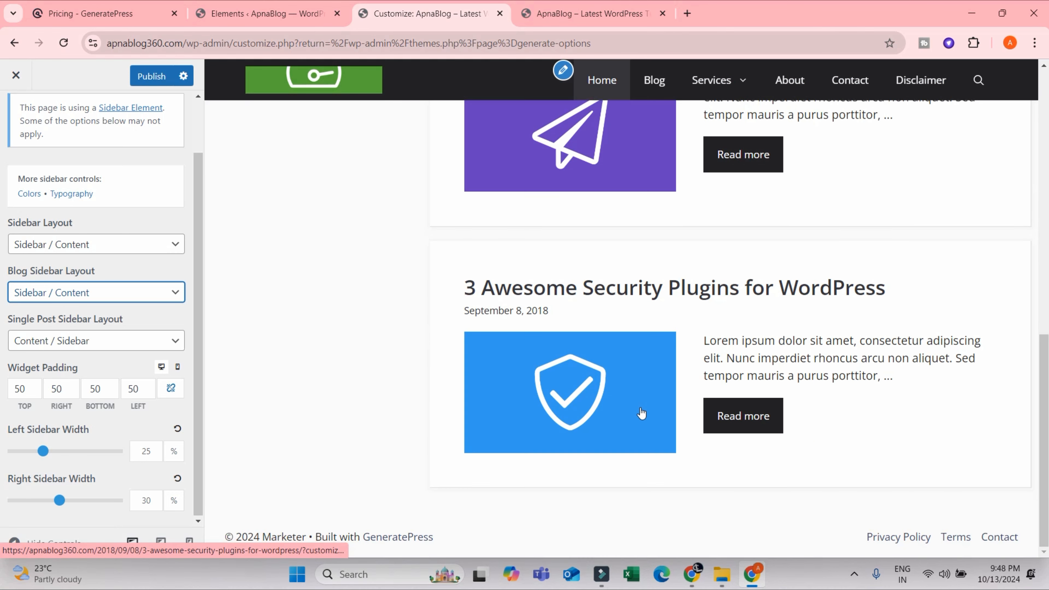
scroll(360, 390, "up", 13)
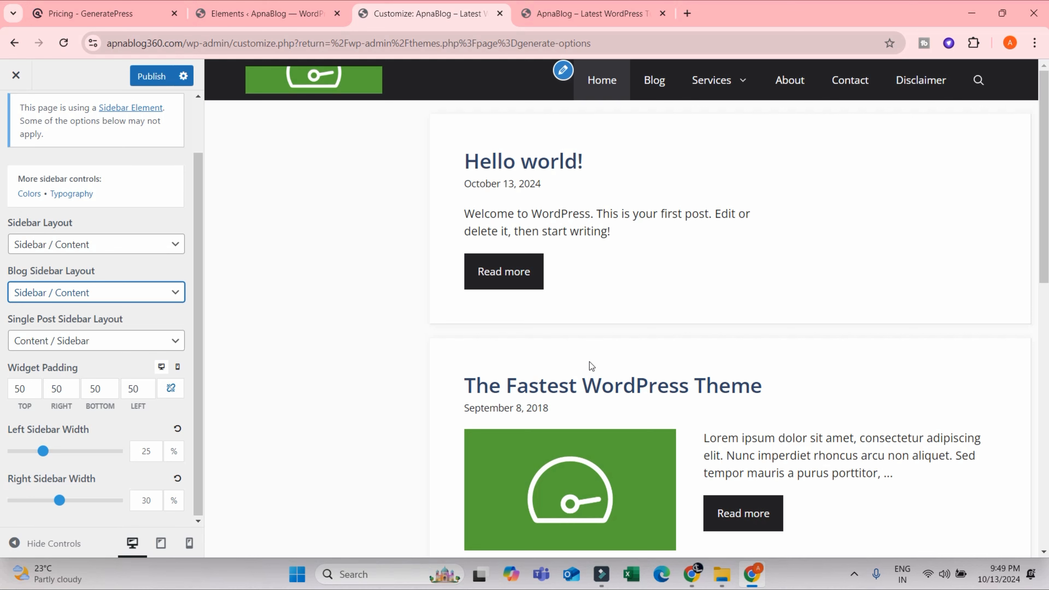
scroll(329, 294, "down", 1)
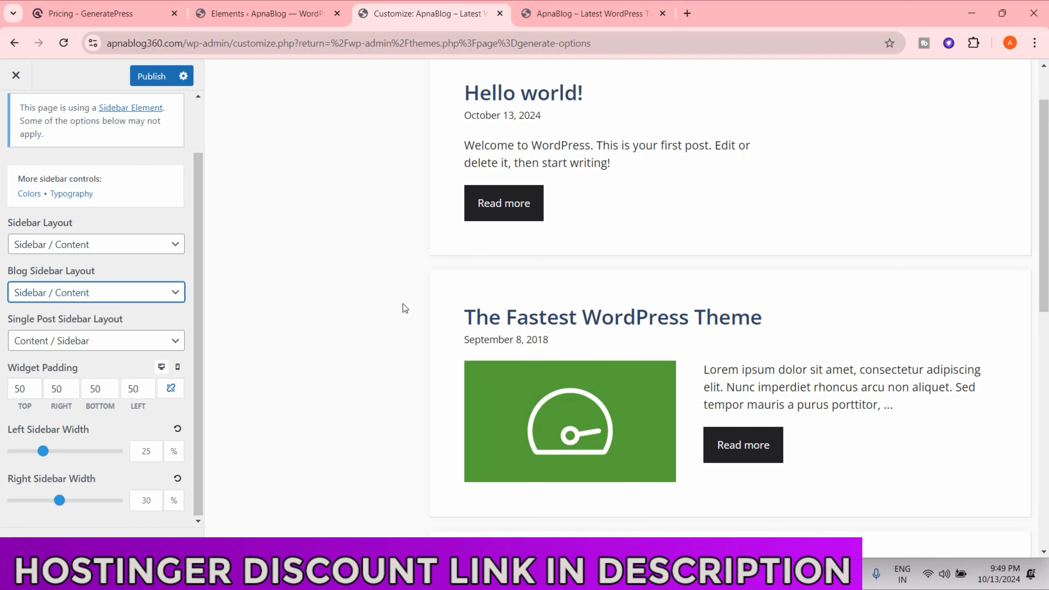
scroll(403, 307, "up", 1)
Set Blog Sidebar Layout and Sidebar Layout back to Content / Sidebar
left_click(76, 293)
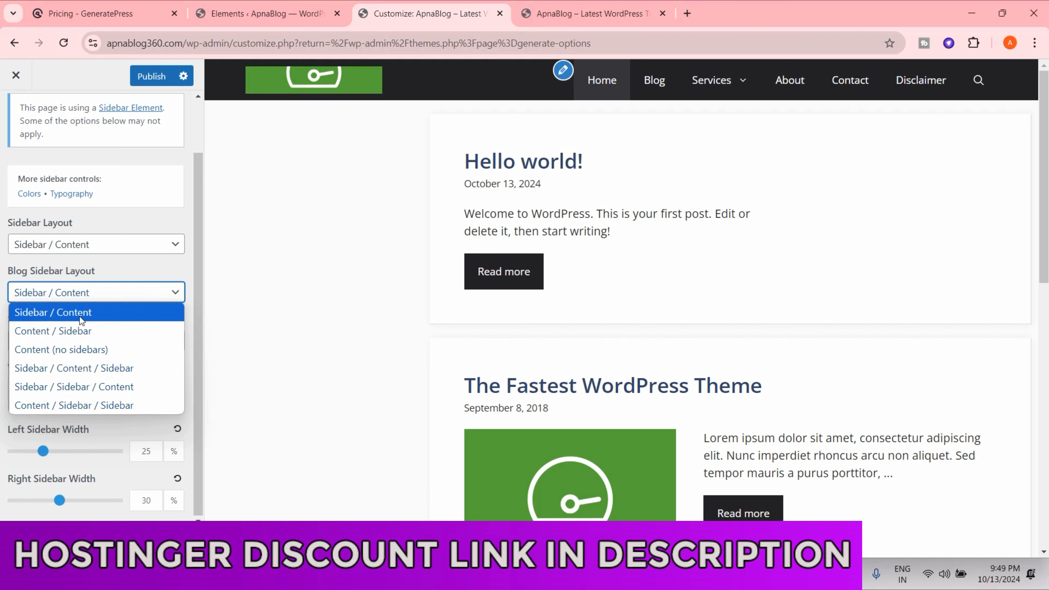
left_click(81, 330)
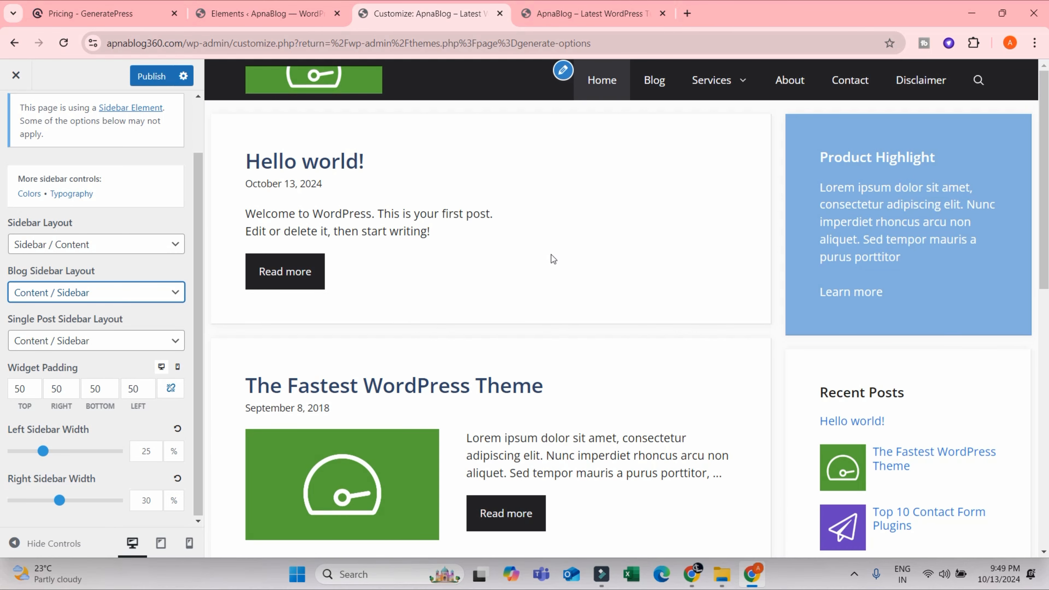
left_click(173, 243)
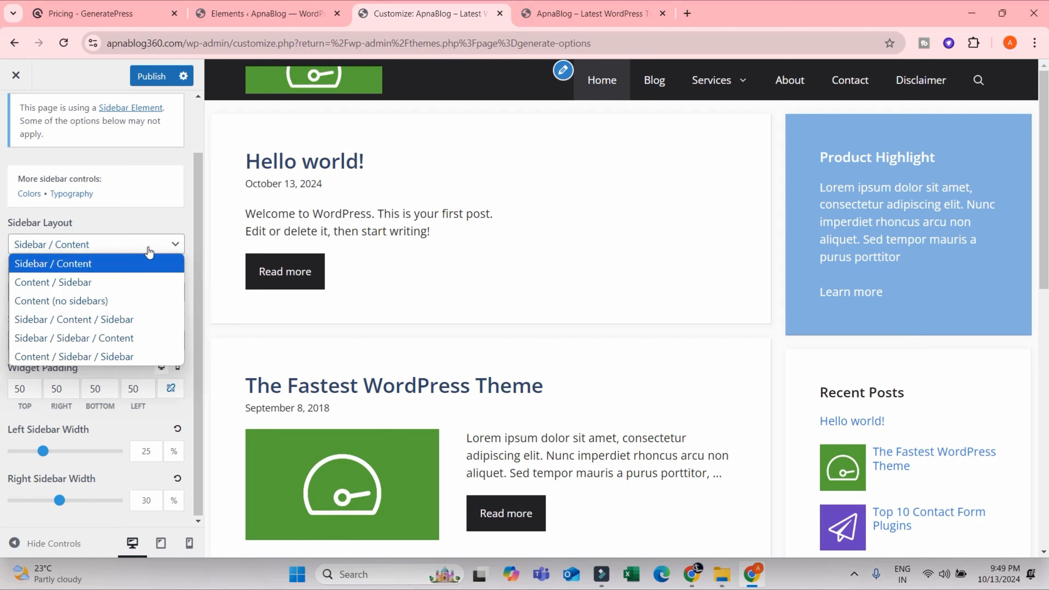
left_click(37, 279)
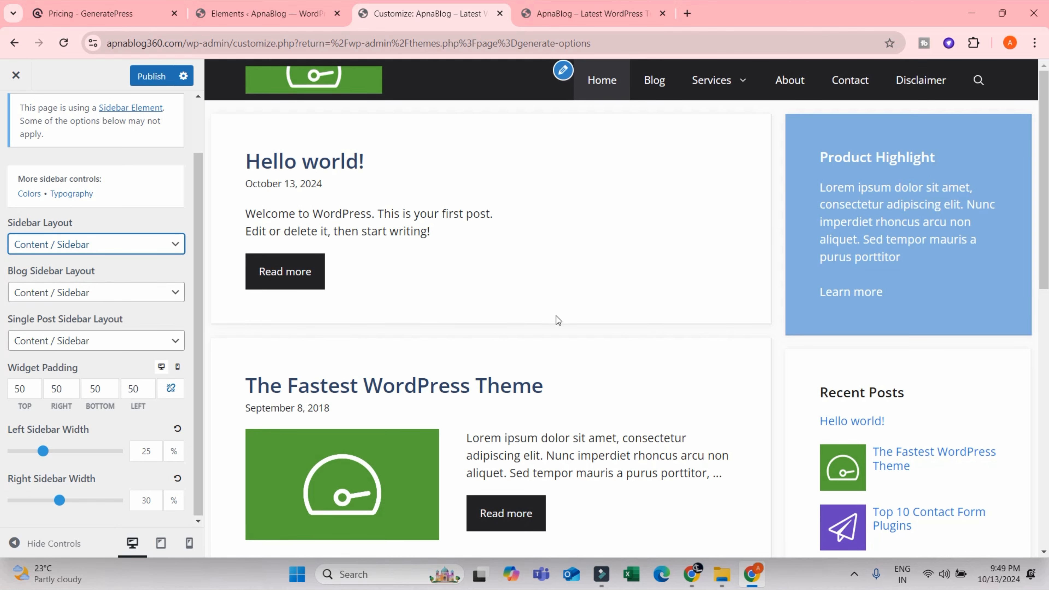
Preview The Fastest WordPress Theme post, try Sidebar / Content as Single Post Sidebar Layout, and switch it to Content (no sidebars)
scroll(448, 399, "down", 3)
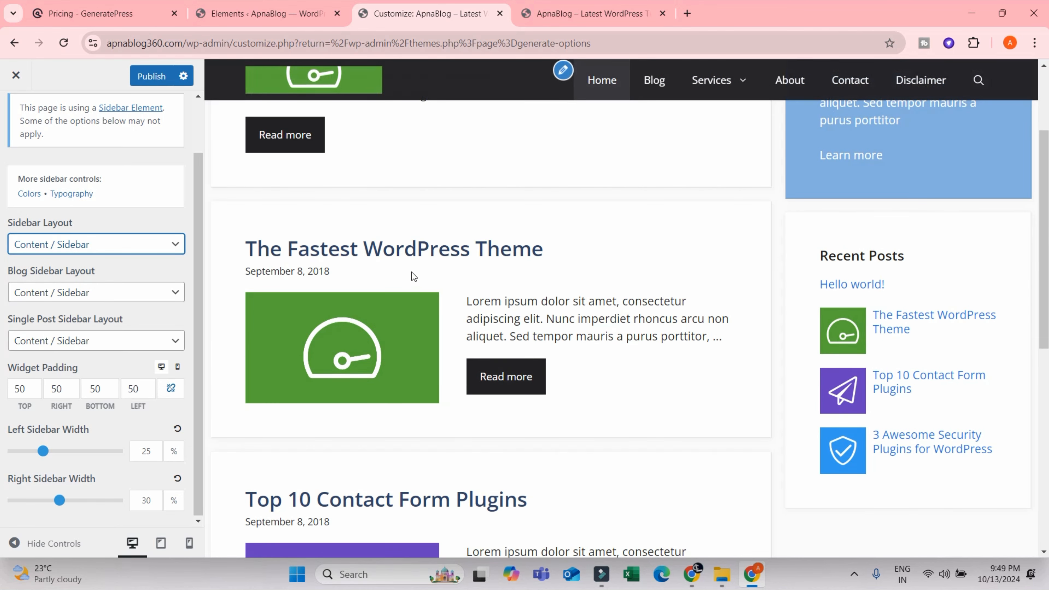
left_click(397, 248)
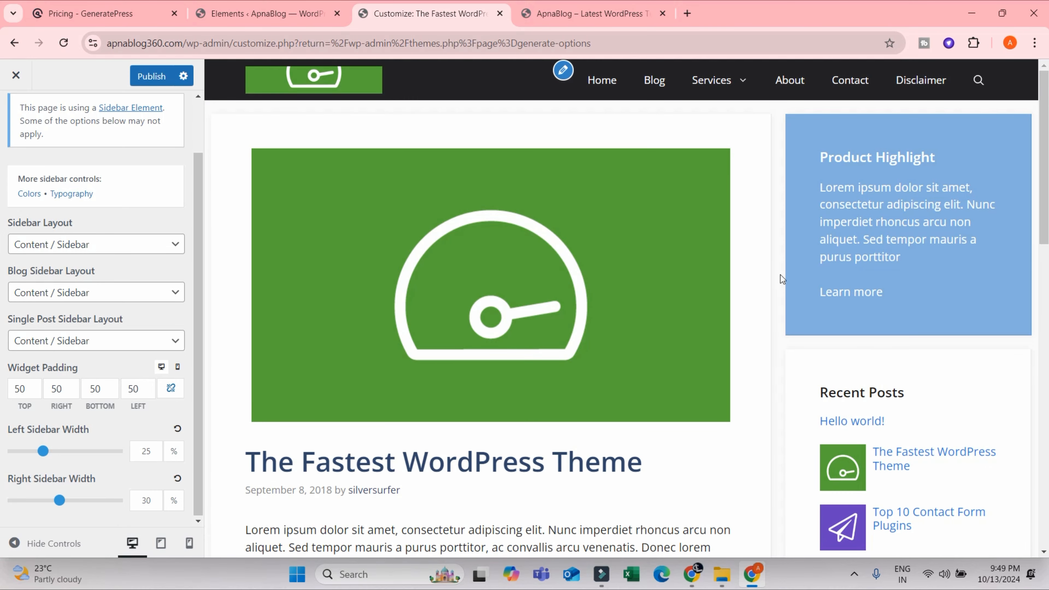
left_click(60, 346)
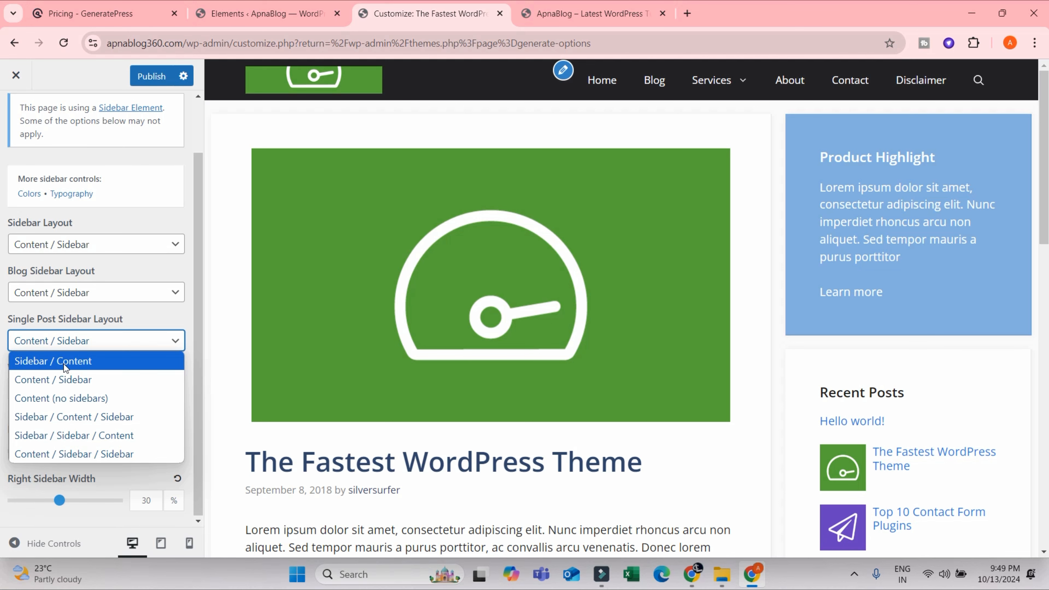
left_click(64, 365)
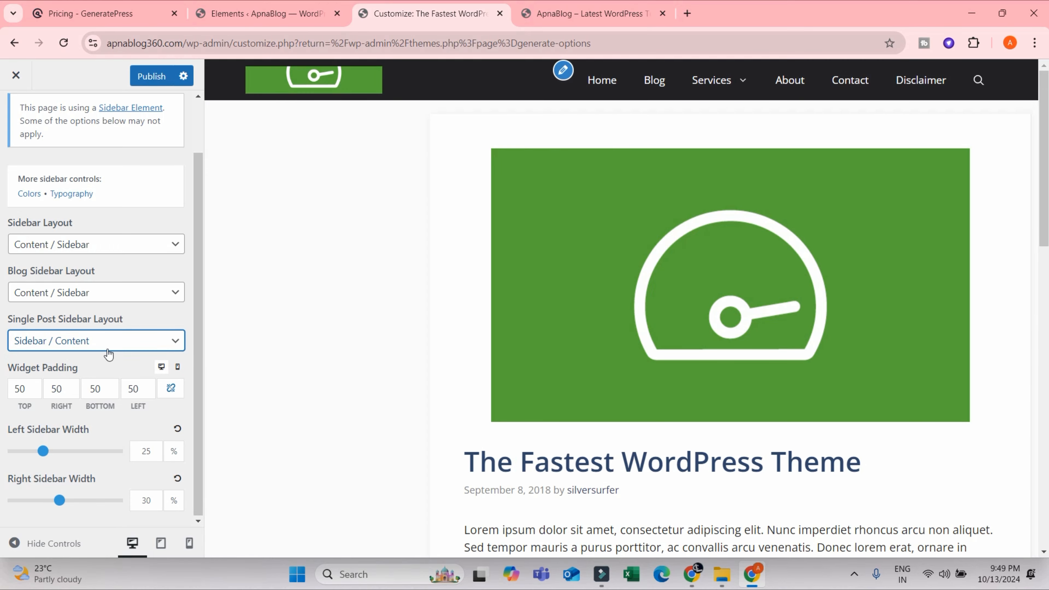
scroll(839, 340, "down", 10)
scroll(429, 333, "up", 10)
left_click(96, 341)
left_click(66, 387)
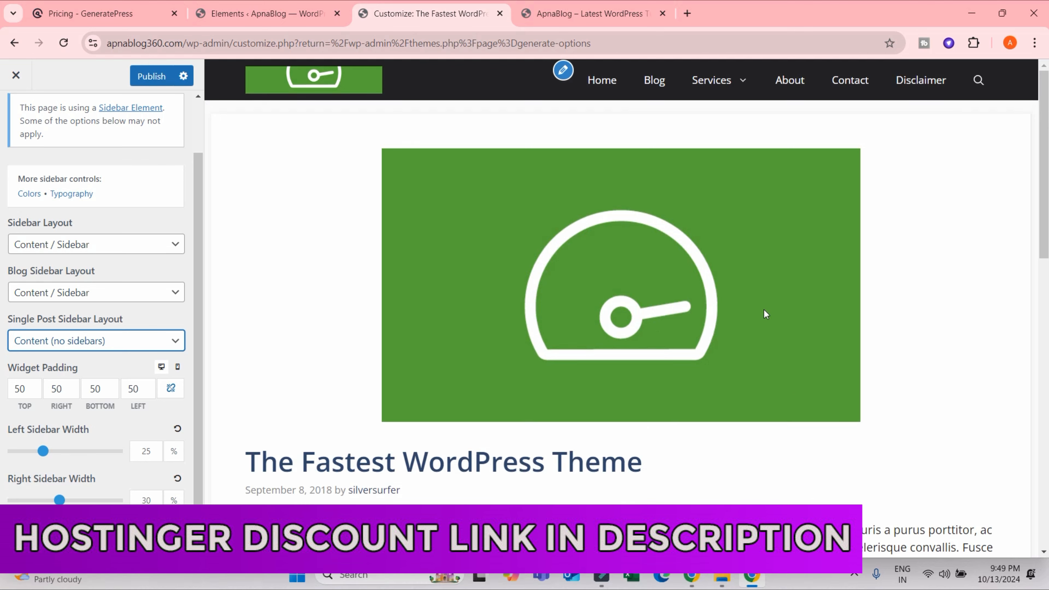
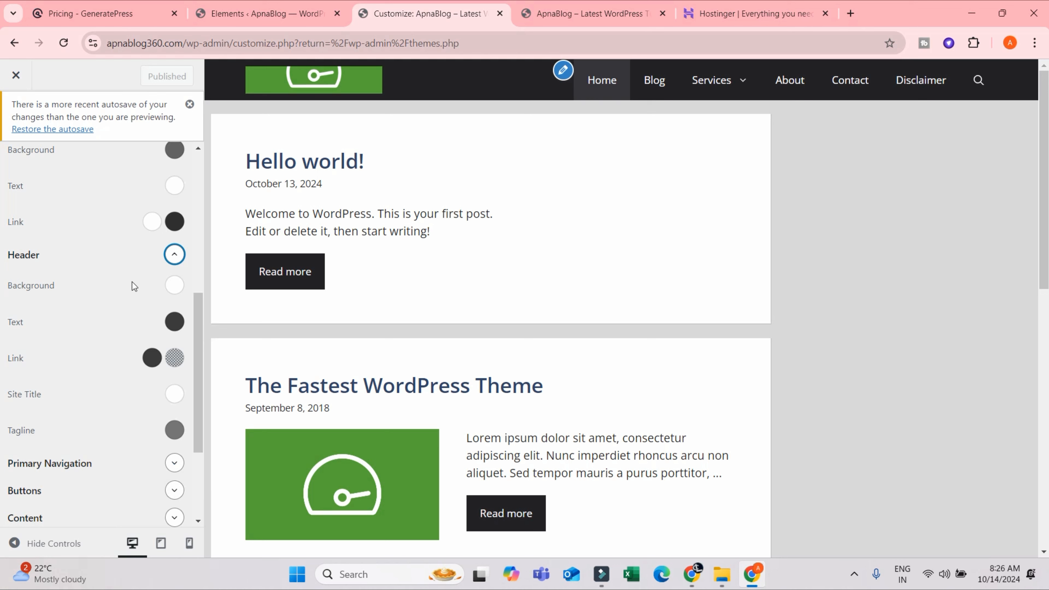
Review the Header colors, expand the Primary Navigation colors, and inspect the Navigation Background color picker
scroll(179, 282, "up", 3)
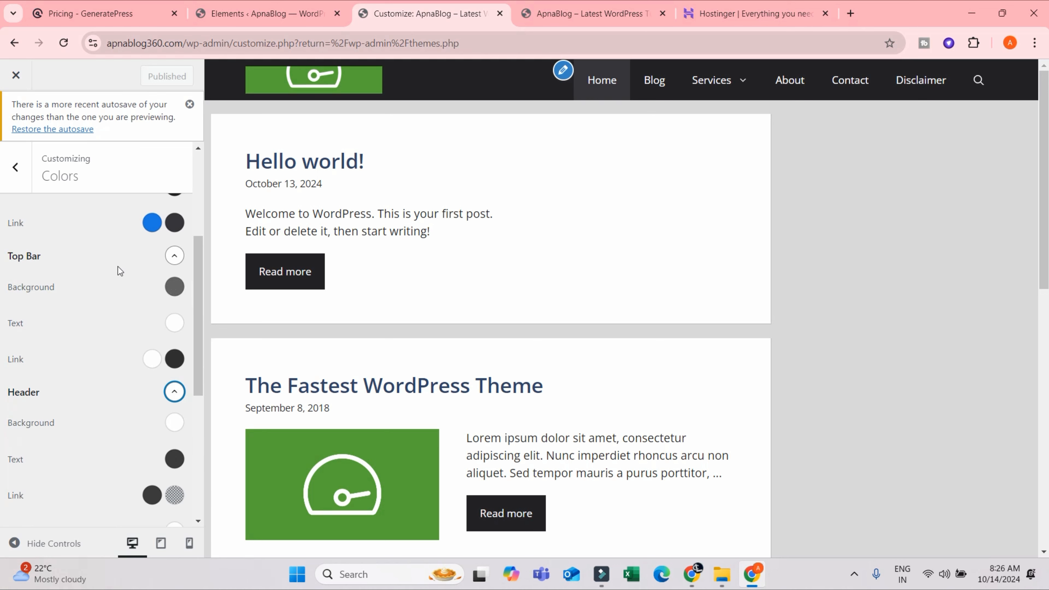
scroll(151, 358, "down", 3)
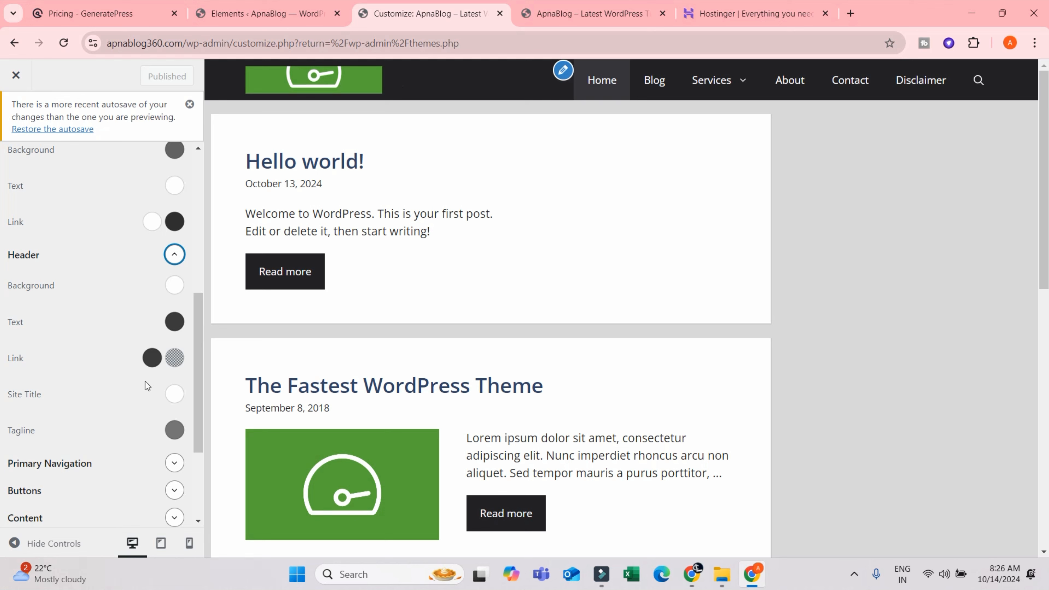
scroll(145, 386, "down", 3)
left_click(174, 327)
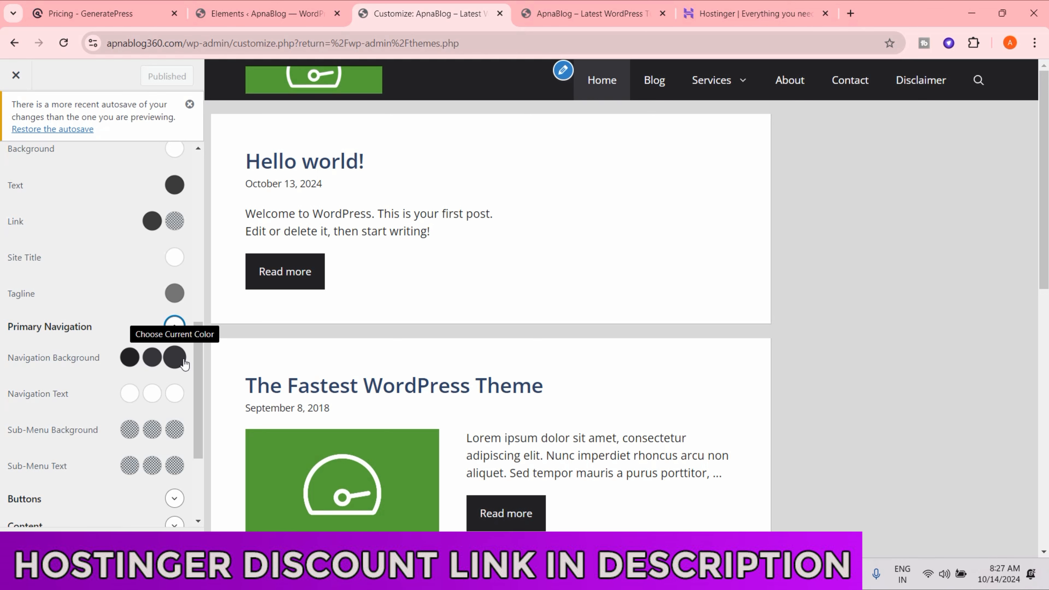
left_click(126, 363)
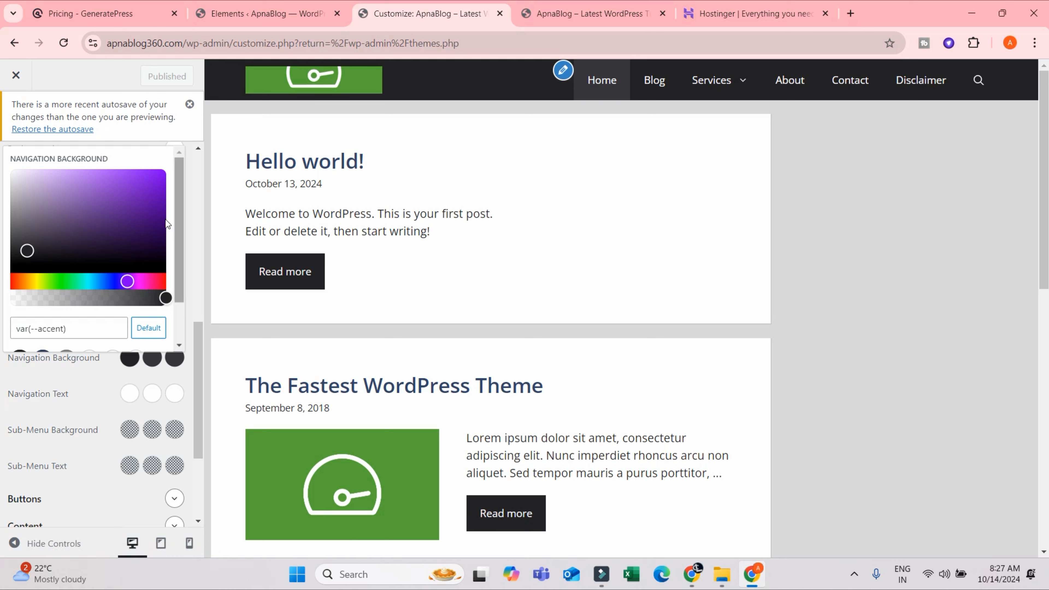
left_click(131, 360)
Set the Navigation Background hover color of the primary navigation to blue #4a53ff
left_click(152, 358)
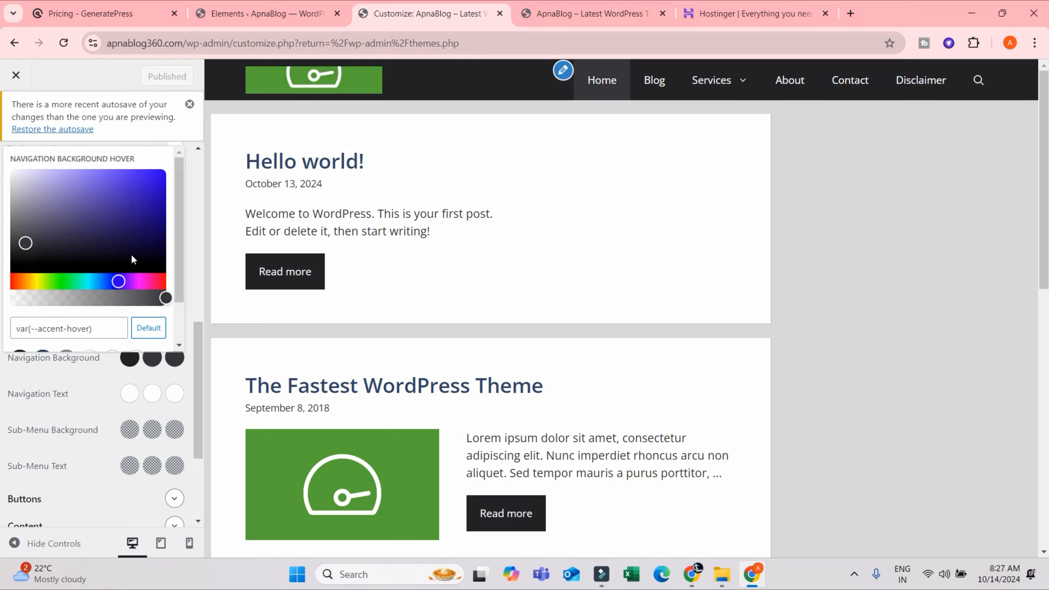
left_click(85, 170)
left_click(152, 306)
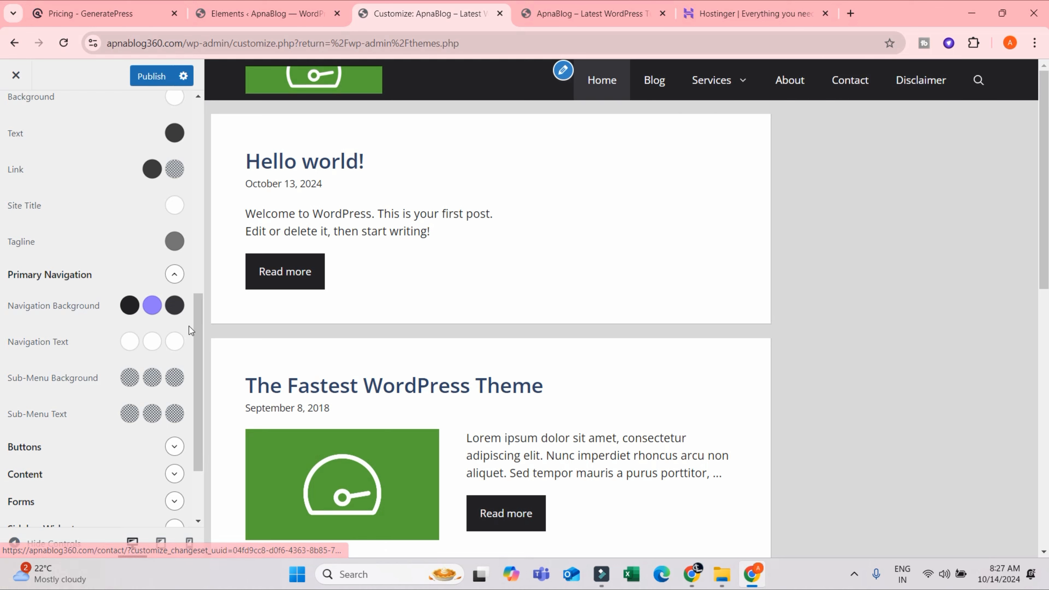
left_click(152, 306)
left_click(37, 450)
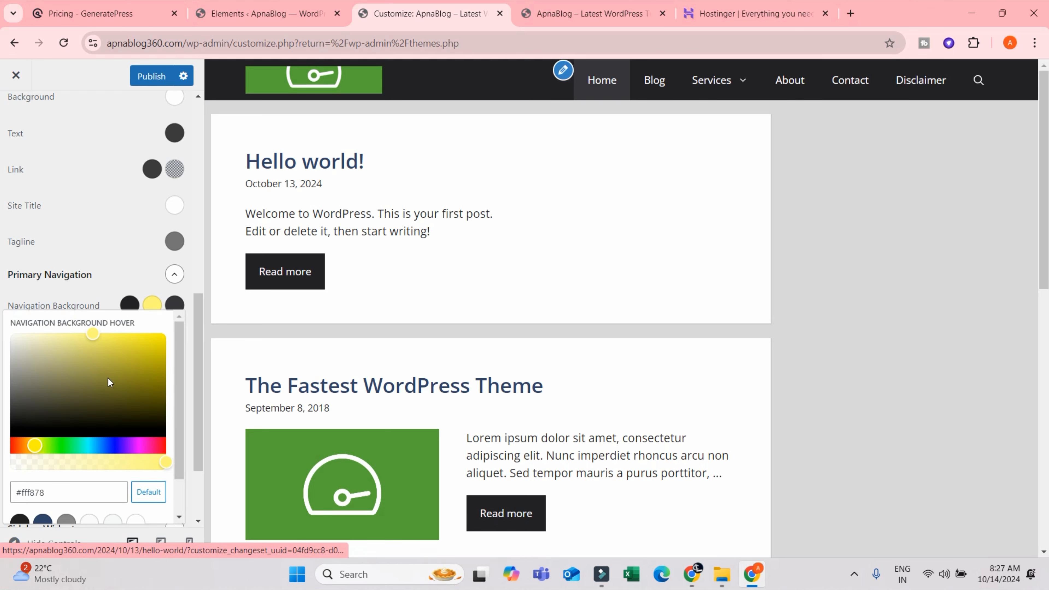
left_click(113, 446)
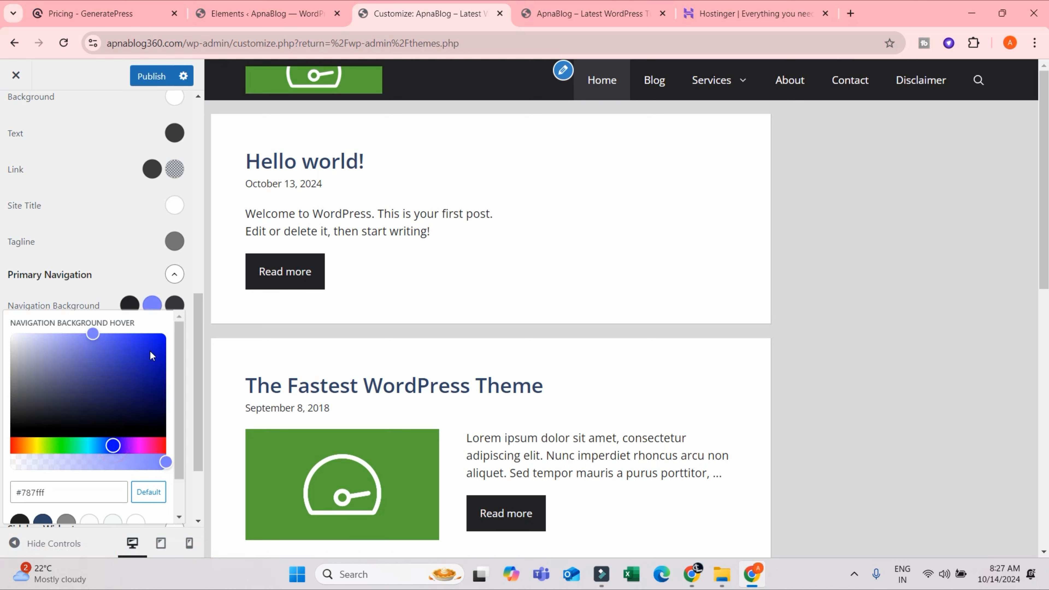
left_click_drag(139, 342, 121, 333)
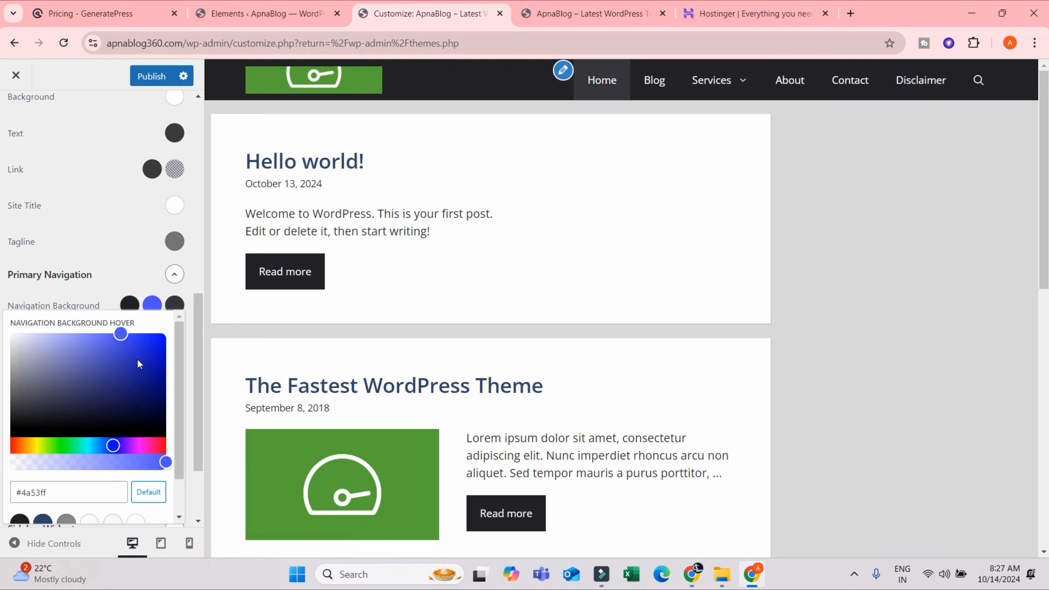
left_click(197, 270)
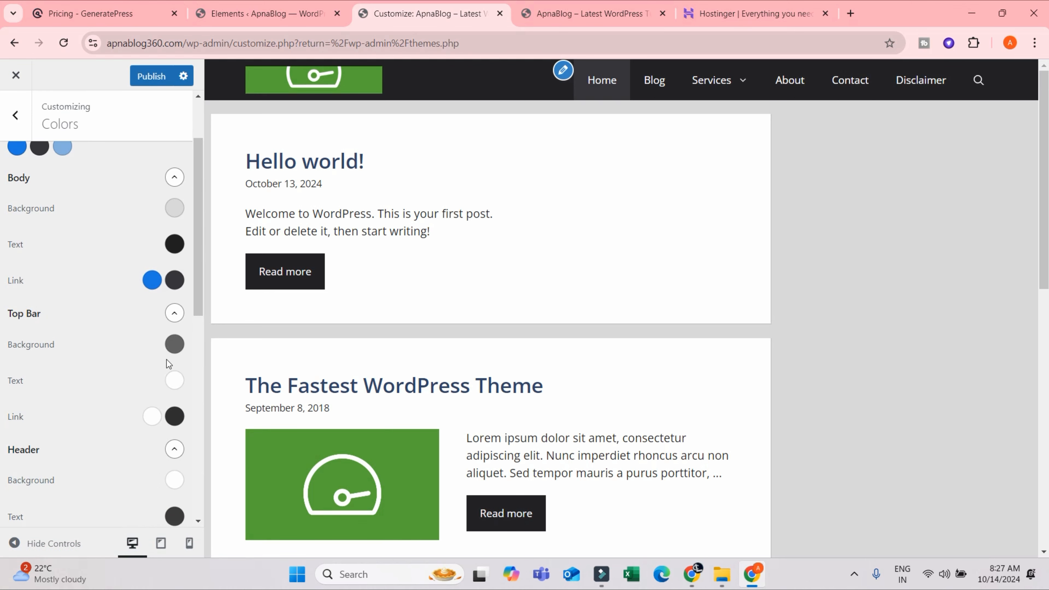
Set the Navigation Background current color to red #ff1919 and check it on the Blog and Home pages in the preview
scroll(81, 352, "down", 3)
scroll(81, 353, "down", 3)
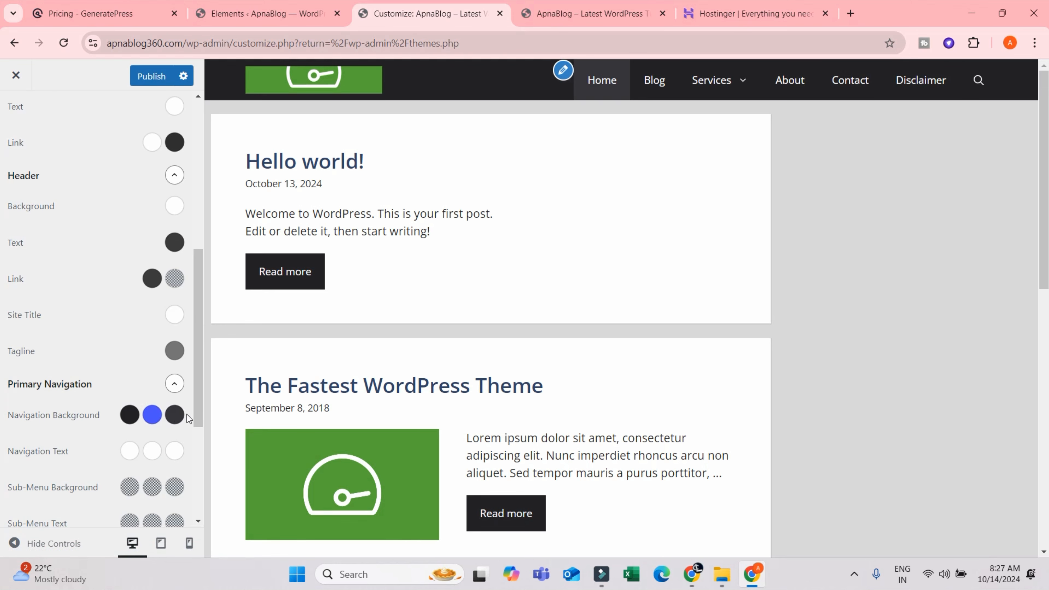
left_click(175, 416)
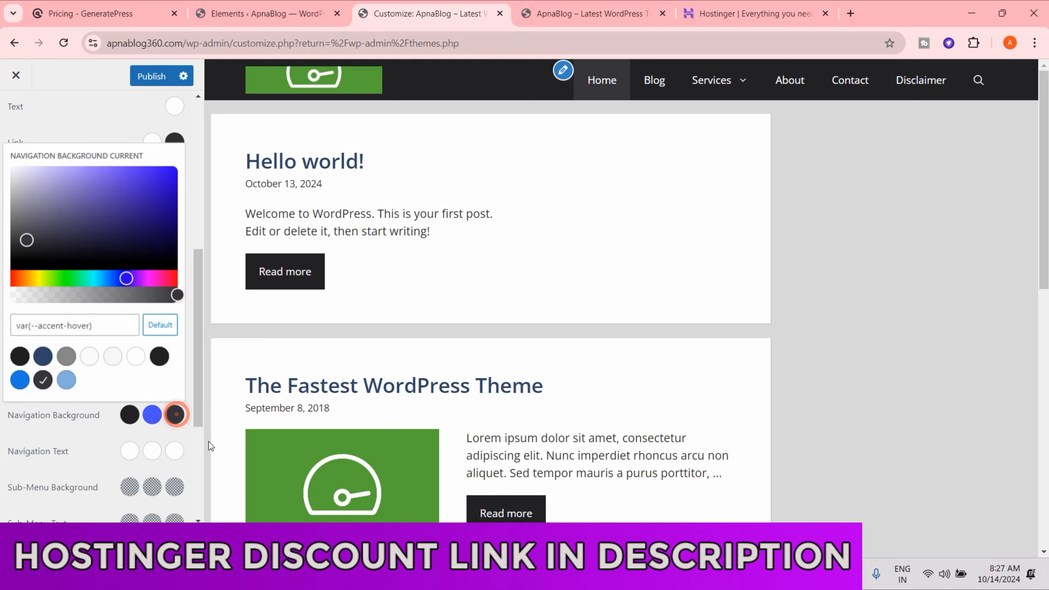
left_click_drag(46, 284, 11, 278)
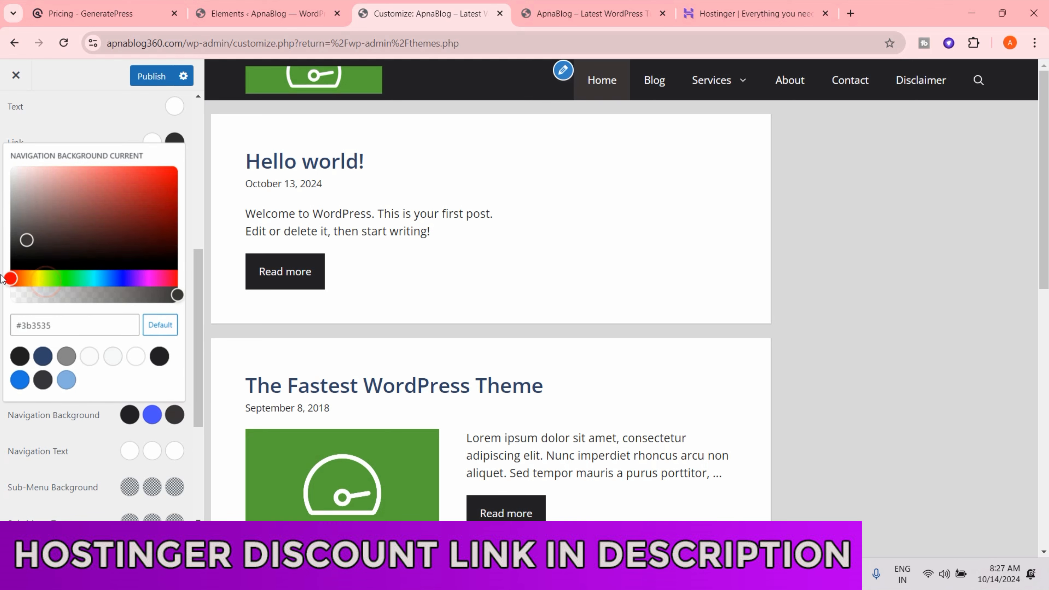
left_click(162, 167)
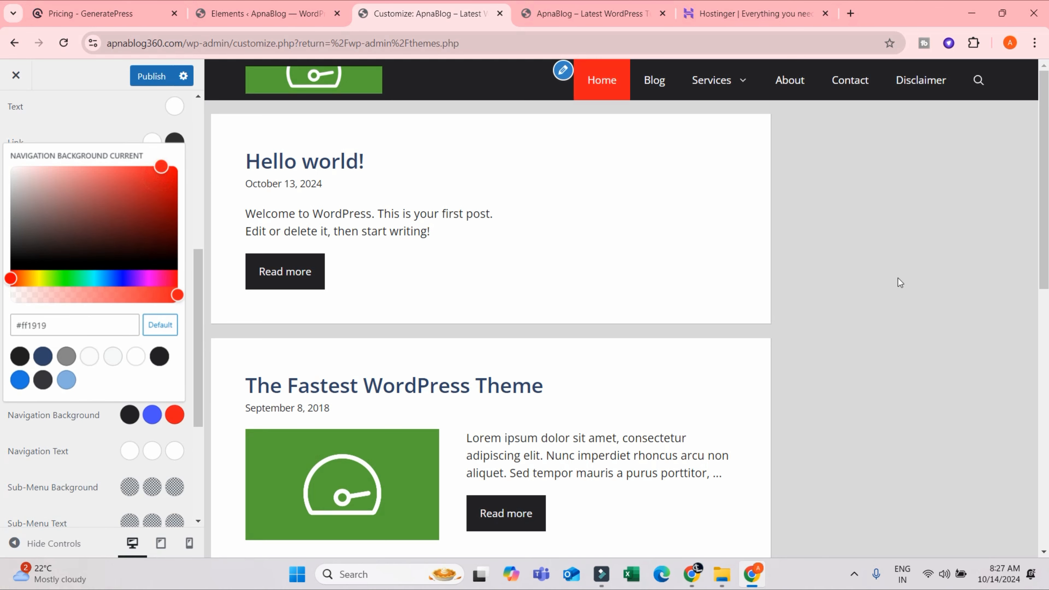
left_click(877, 300)
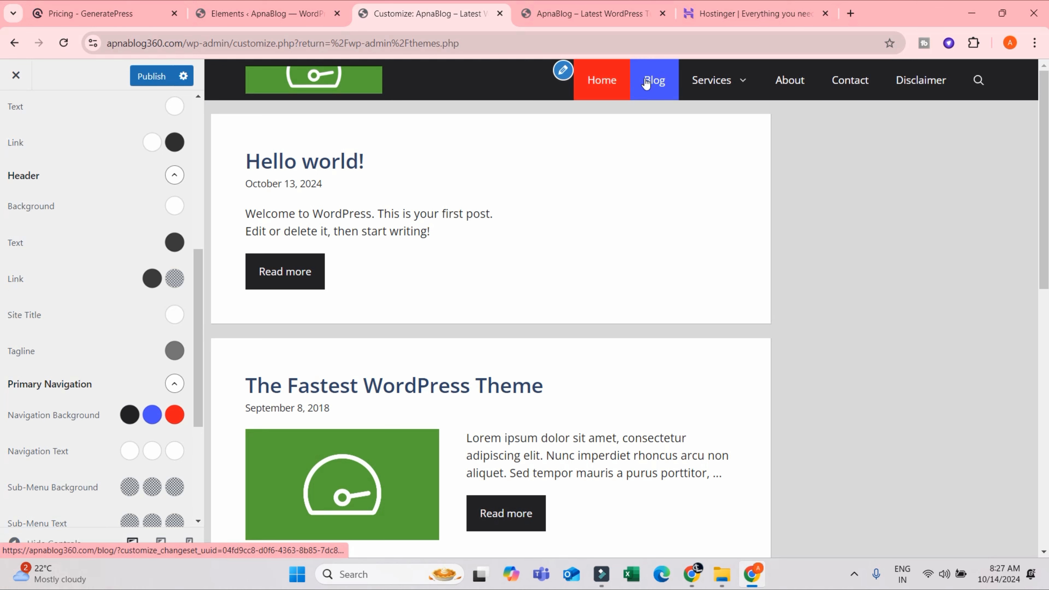
left_click(655, 83)
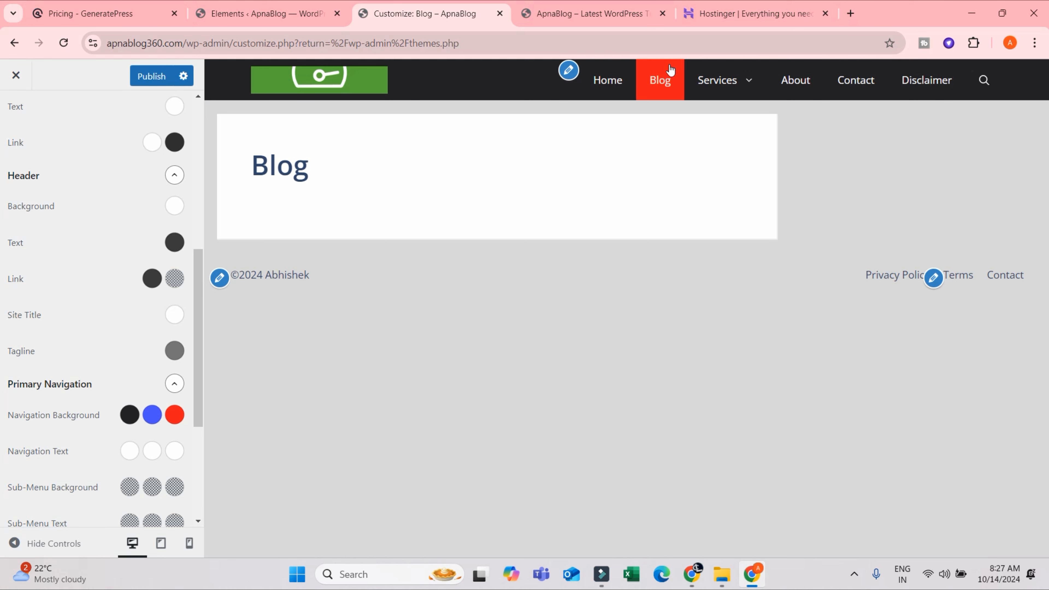
left_click(620, 84)
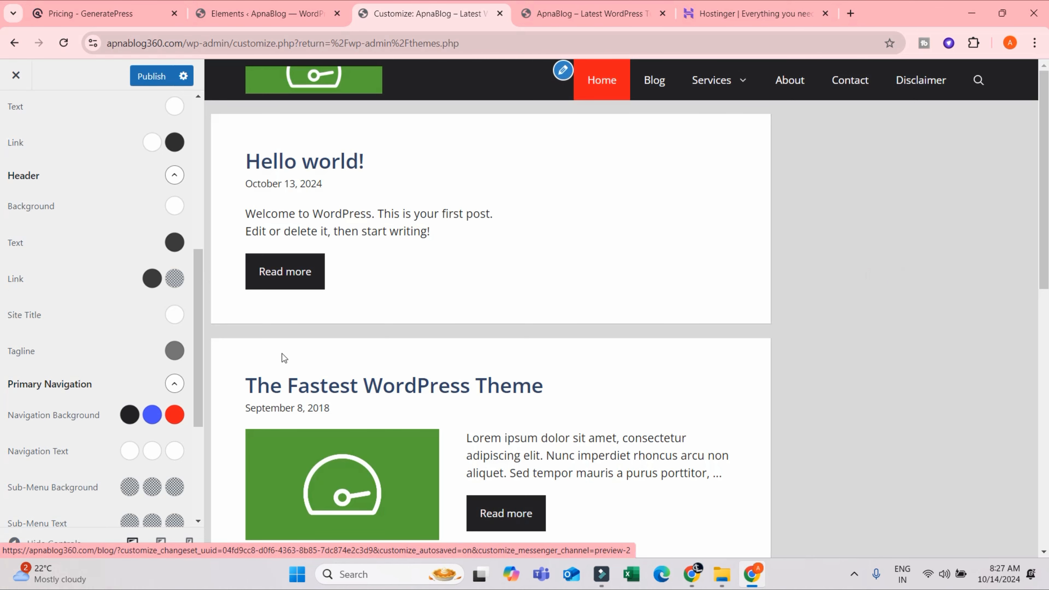
Set the Navigation Text color of the primary navigation to light red #ff9e9e
scroll(141, 413, "down", 3)
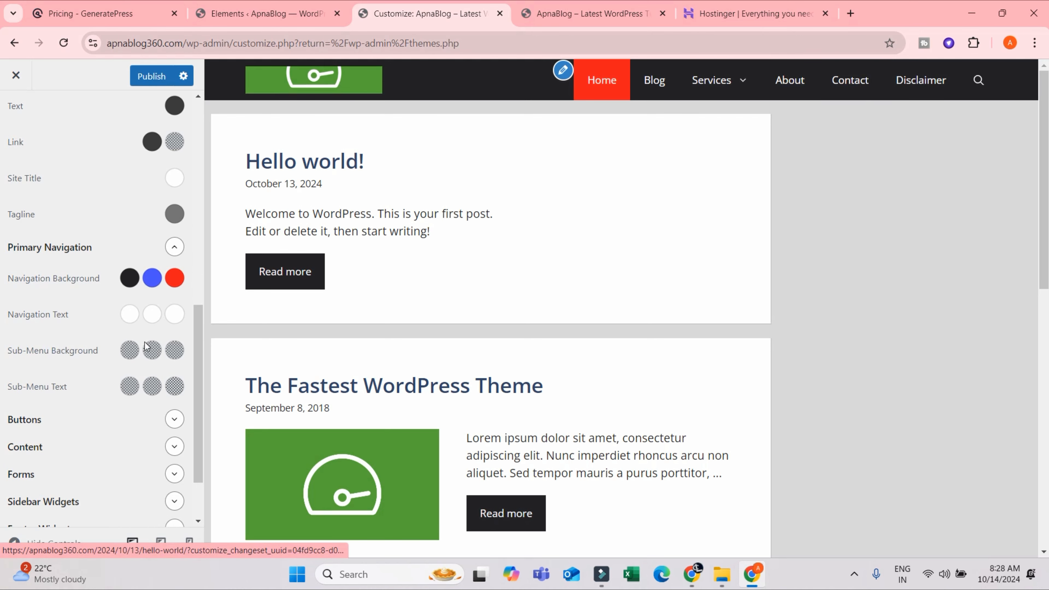
left_click(129, 315)
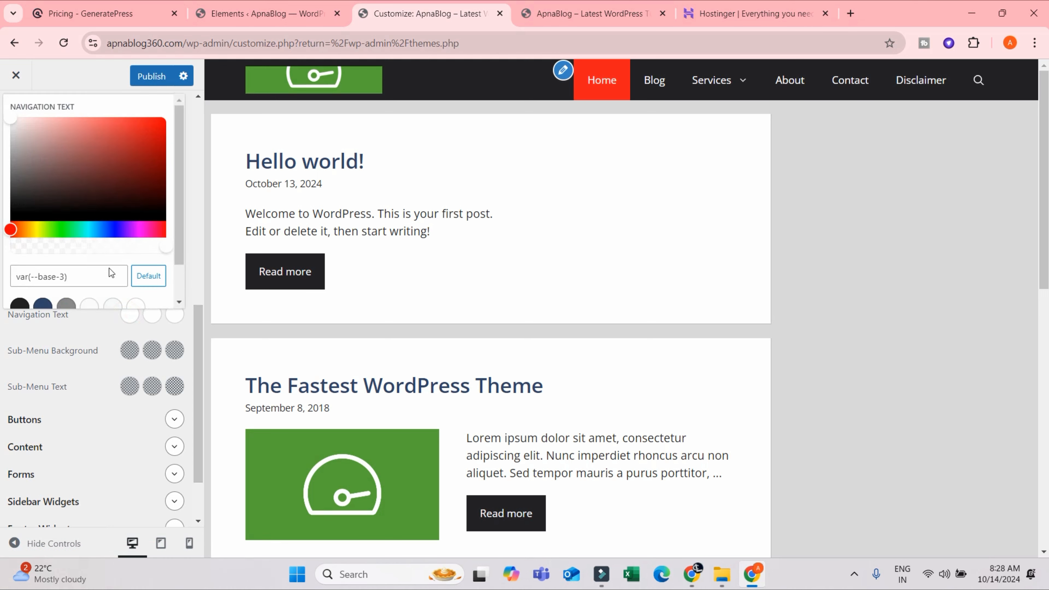
left_click_drag(110, 150, 122, 139)
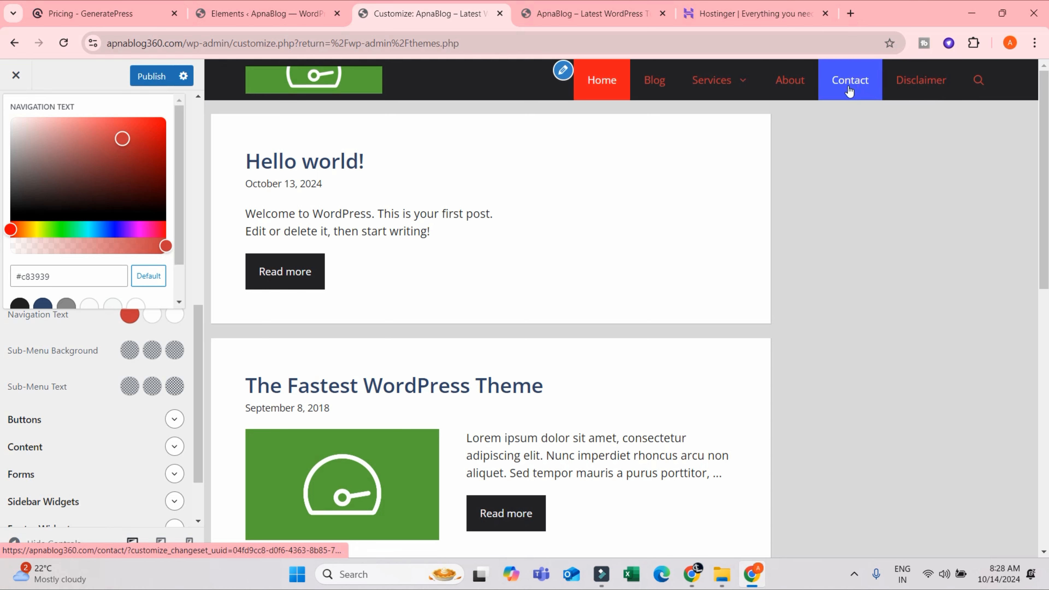
left_click_drag(114, 148, 75, 110)
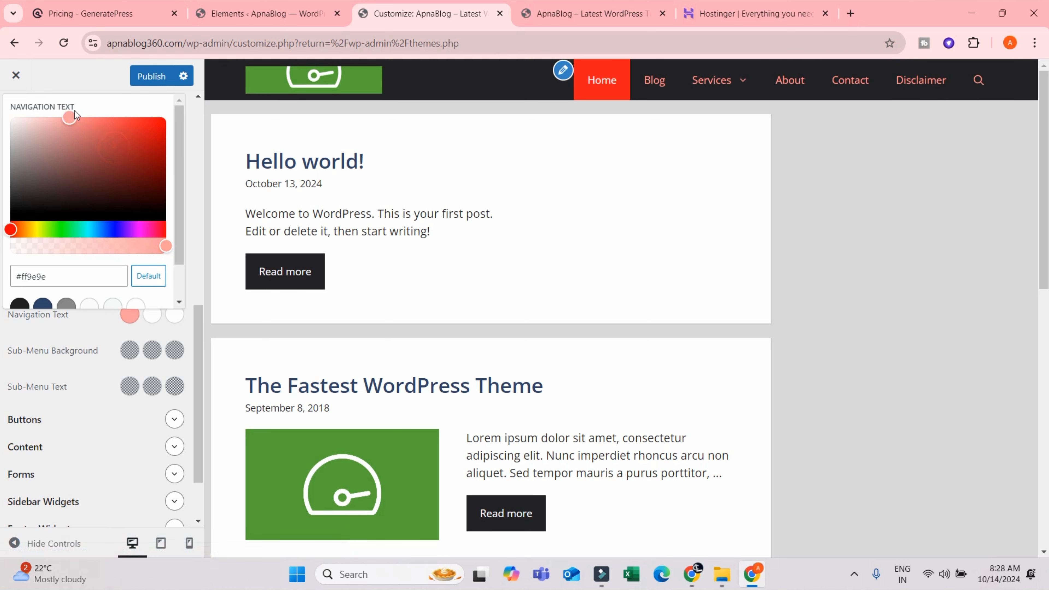
left_click(891, 246)
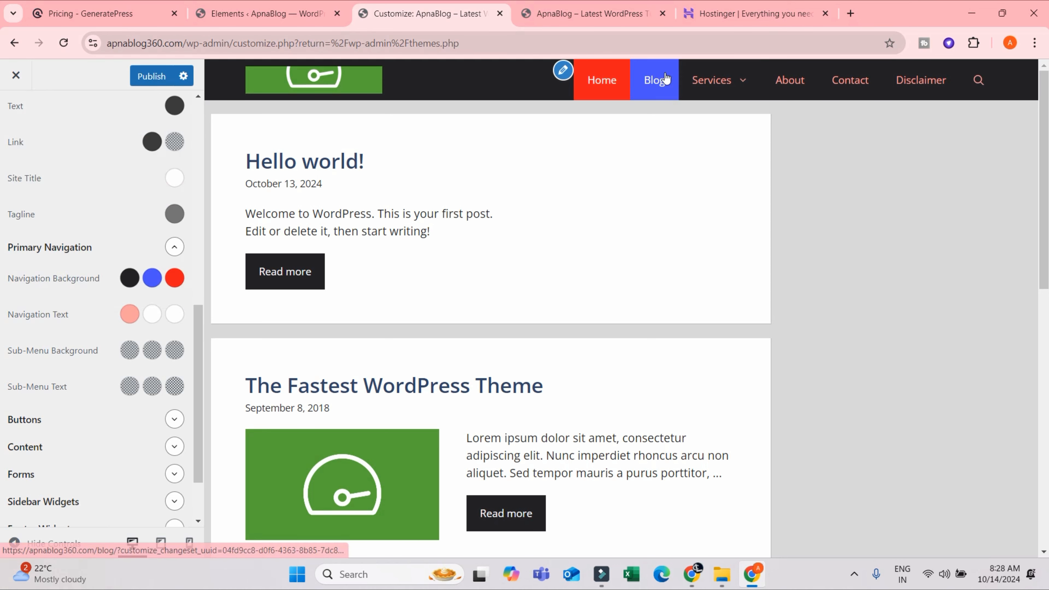
Try yellow and semi-transparent green and orange shades for the Navigation Text hover color, and set it back to white
left_click(151, 315)
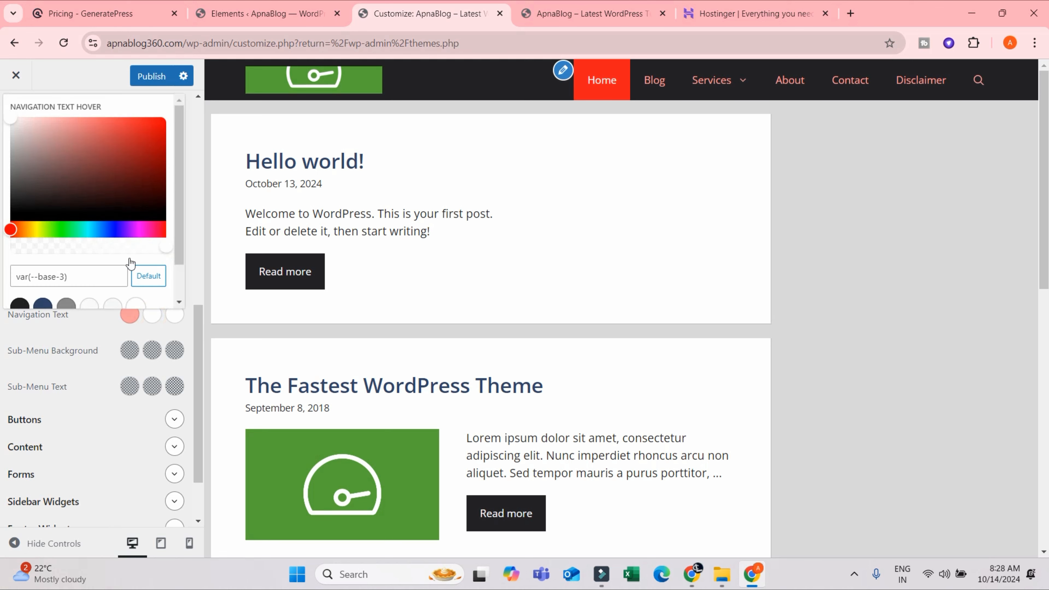
left_click_drag(23, 232, 35, 231)
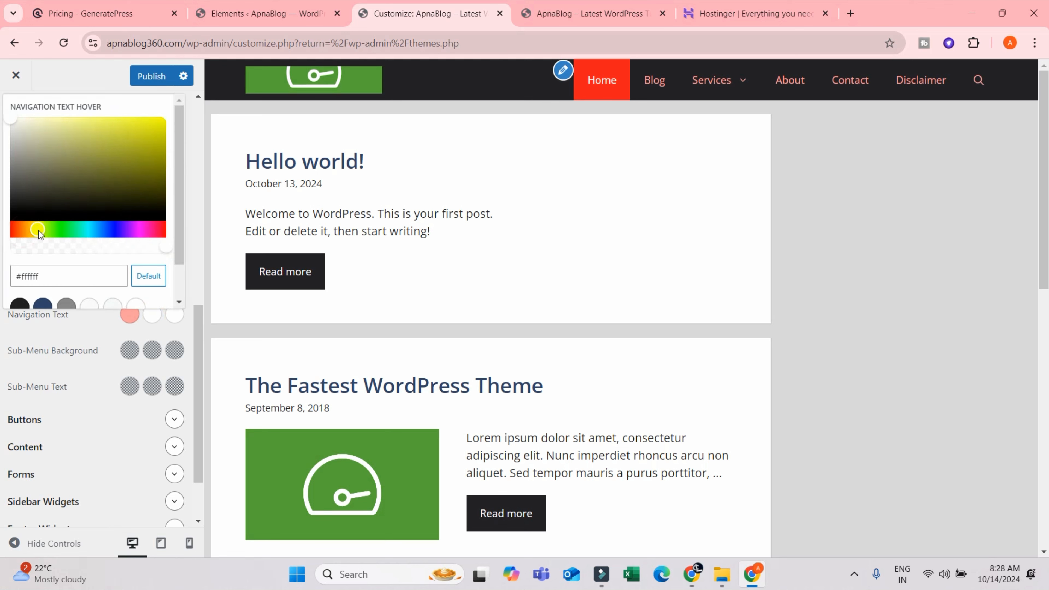
left_click(118, 117)
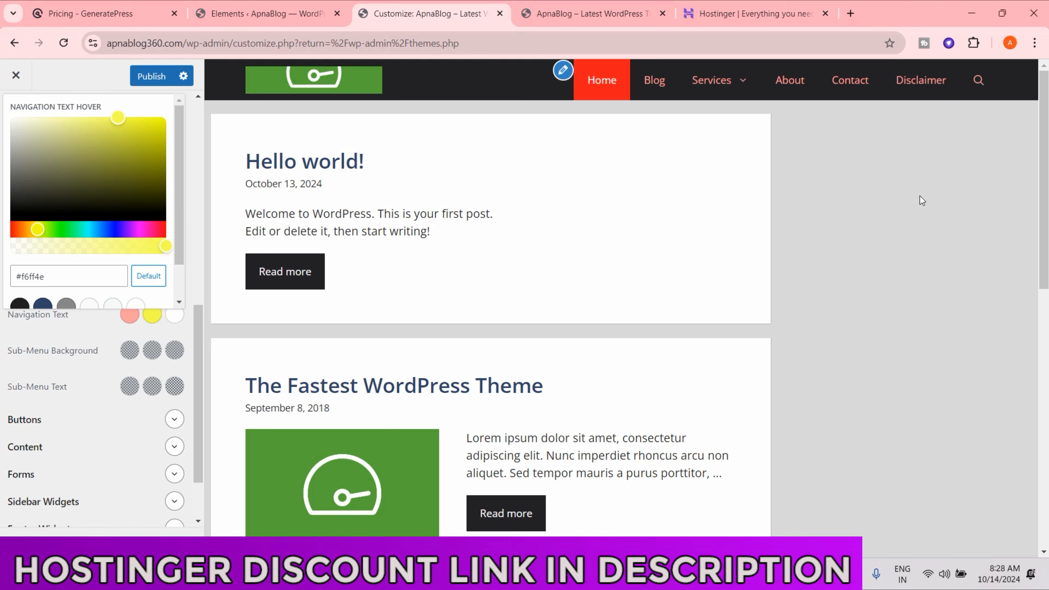
left_click_drag(166, 246, 63, 246)
left_click_drag(38, 230, 72, 209)
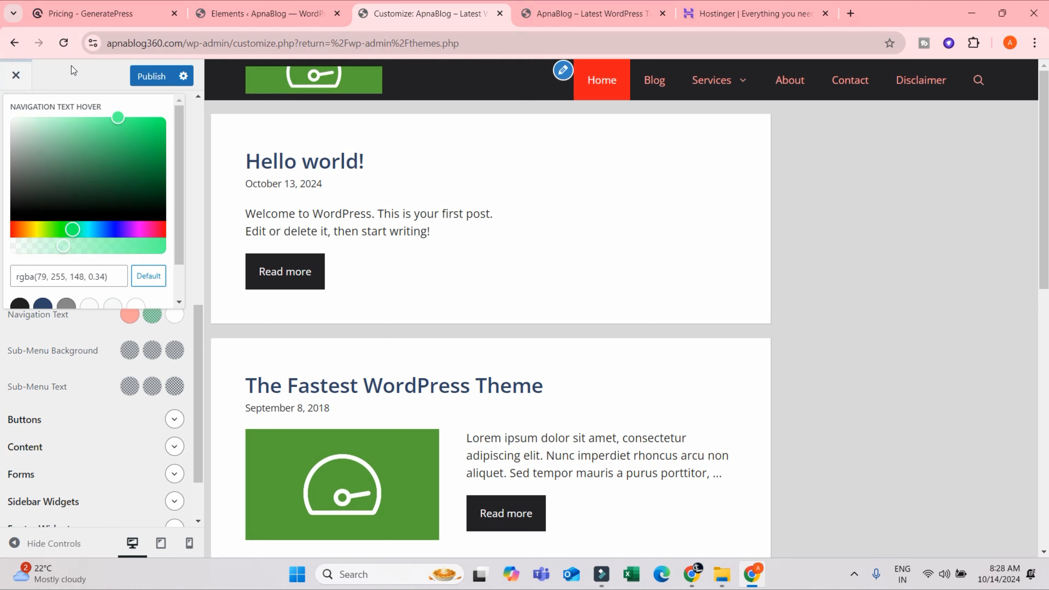
left_click_drag(117, 124, 144, 106)
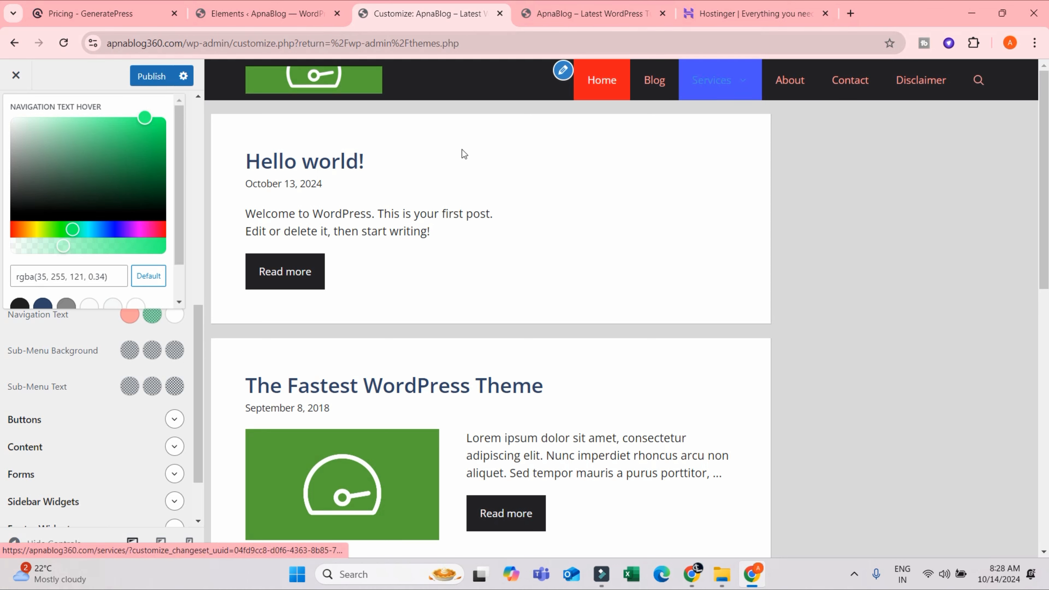
left_click_drag(68, 225, 28, 216)
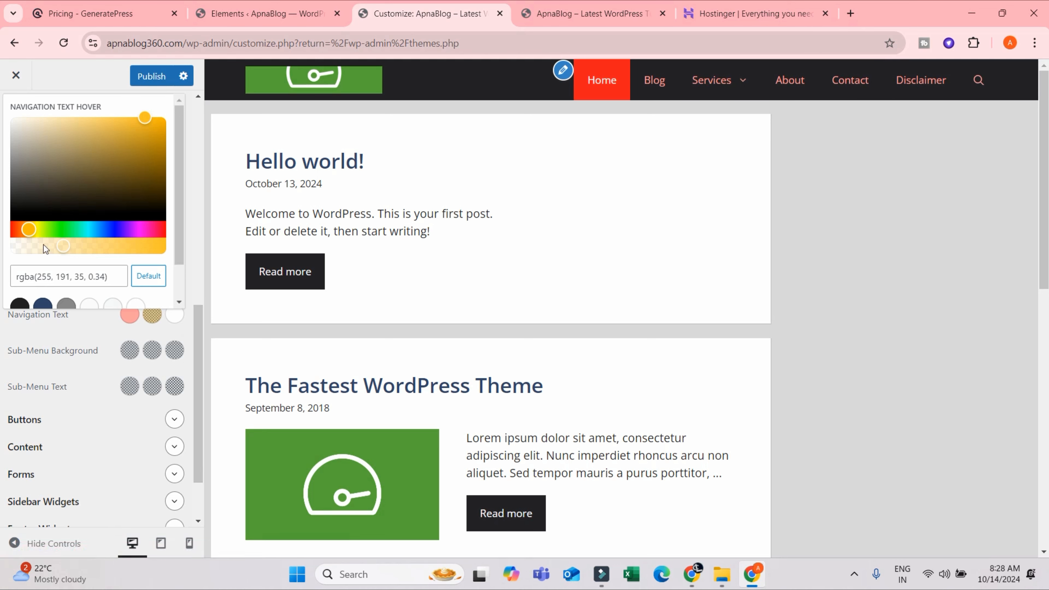
left_click_drag(27, 235, 57, 230)
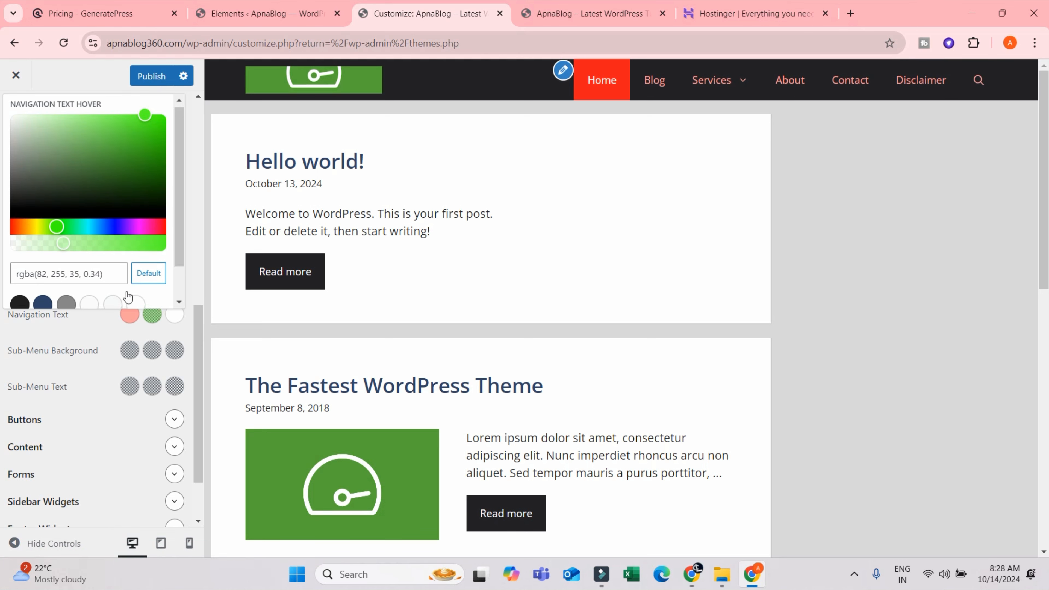
scroll(139, 258, "down", 1)
left_click(136, 262)
left_click(925, 240)
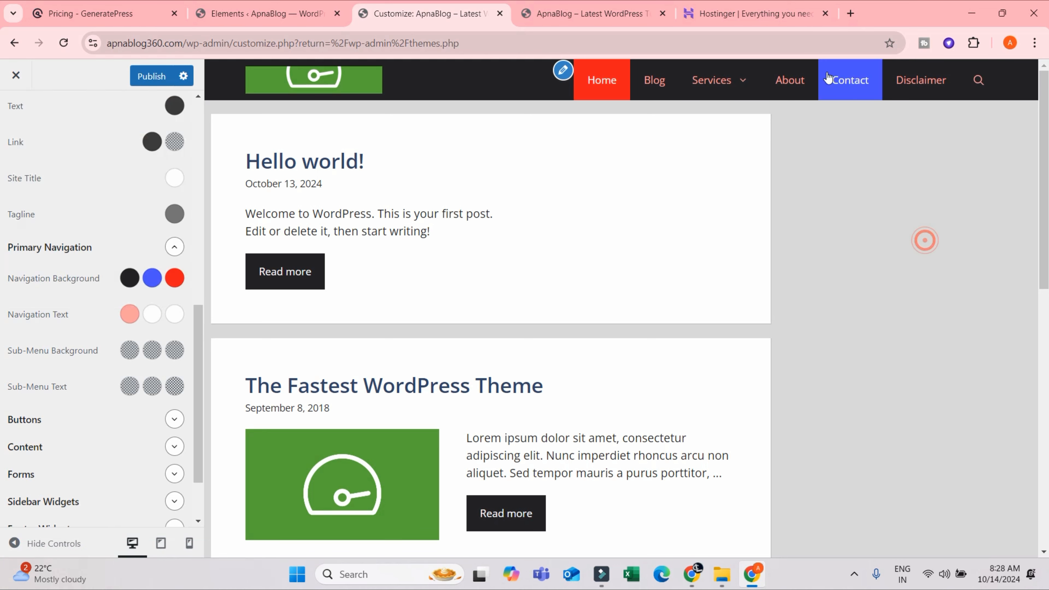
Set the Buttons background color to purple #9225ff and check the Read more buttons in the homepage preview
scroll(120, 289, "down", 2)
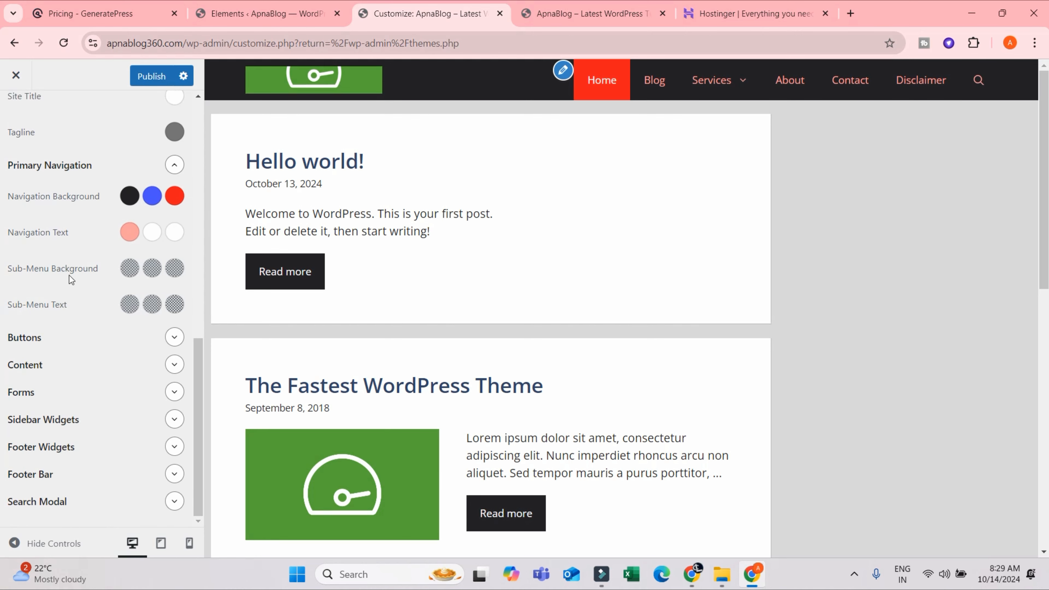
mouse_move(738, 84)
left_click(174, 338)
scroll(365, 345, "down", 5)
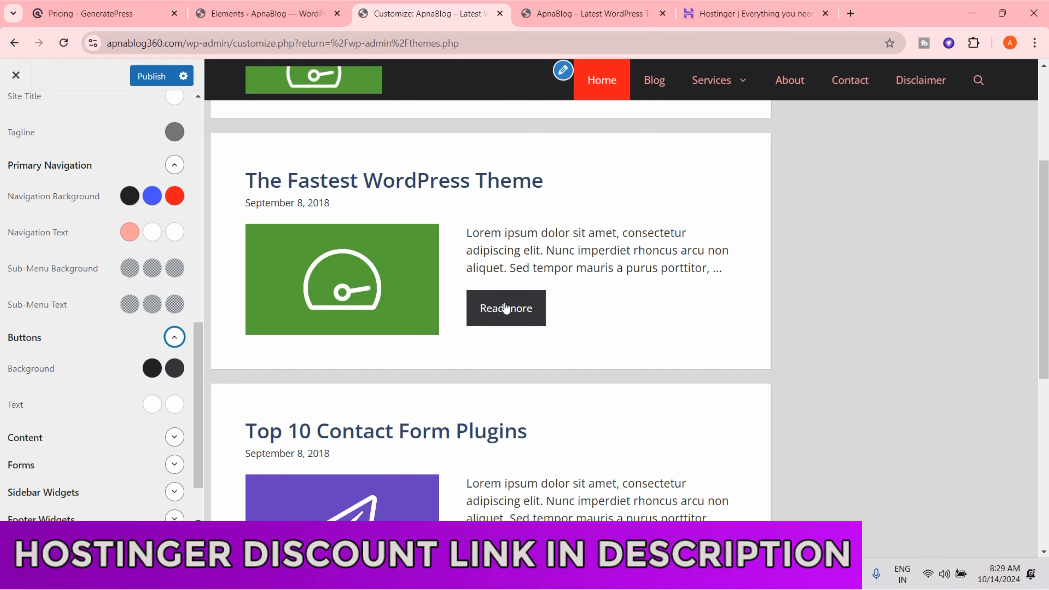
left_click(151, 368)
left_click_drag(132, 157, 153, 119)
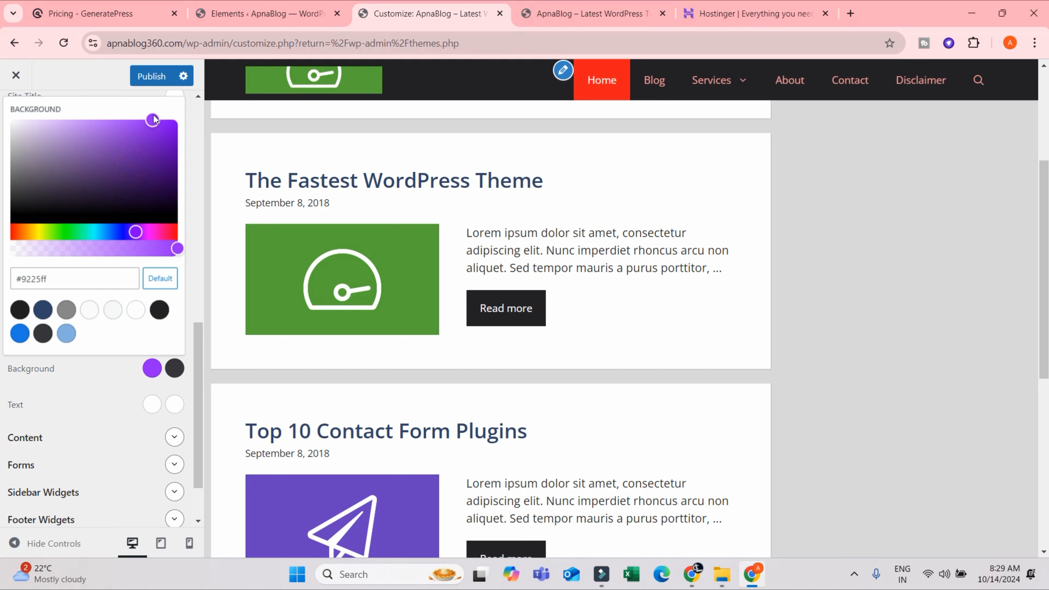
scroll(638, 362, "down", 5)
scroll(557, 359, "up", 5)
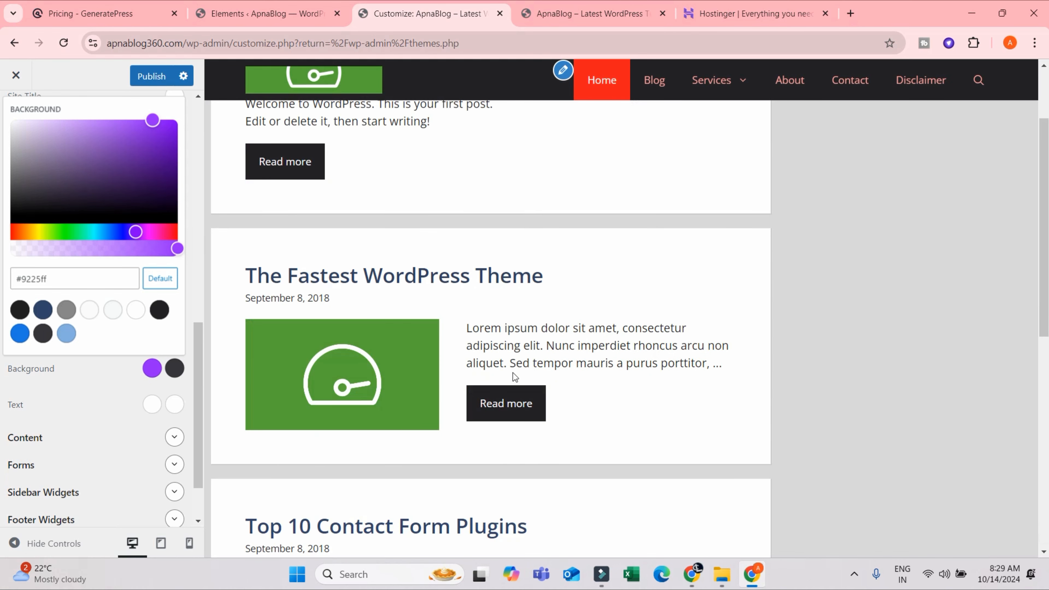
scroll(554, 272, "up", 2)
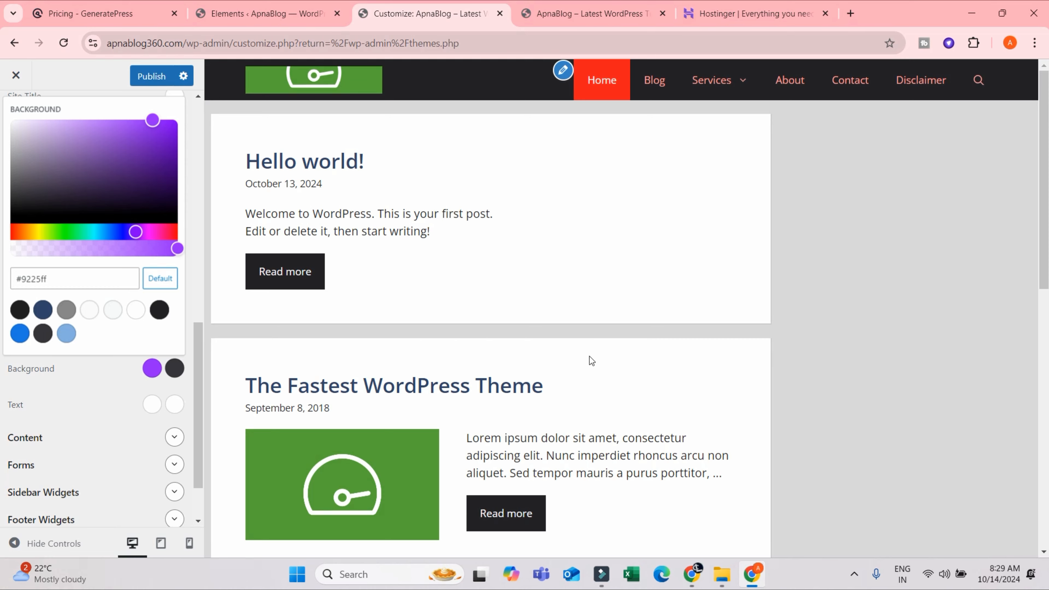
Open the post "The Fastest WordPress Theme" in the preview and set the Buttons background hover color to orange #ff691e
left_click(506, 395)
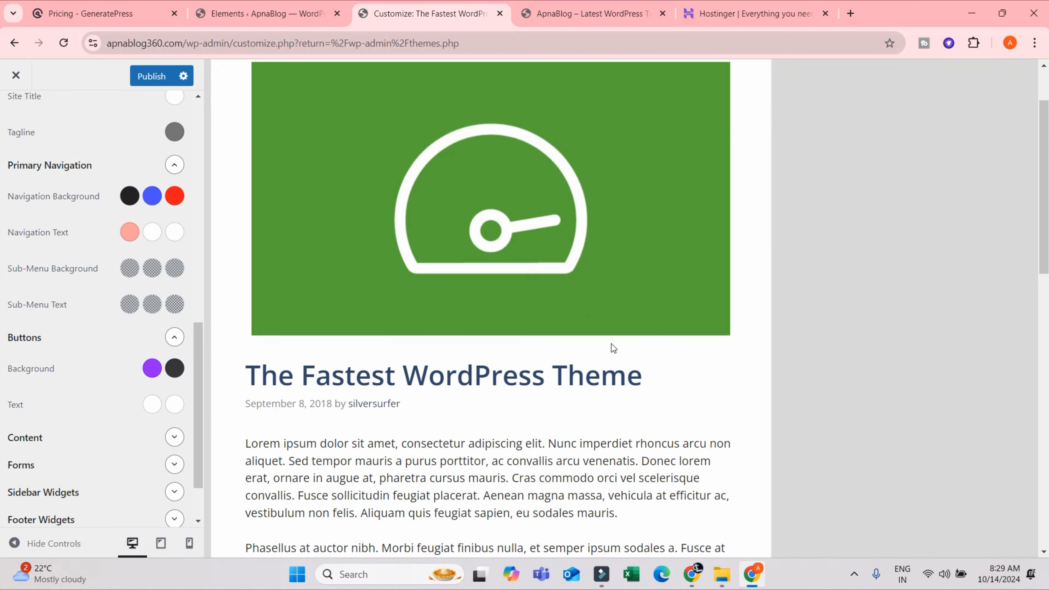
scroll(572, 372, "down", 10)
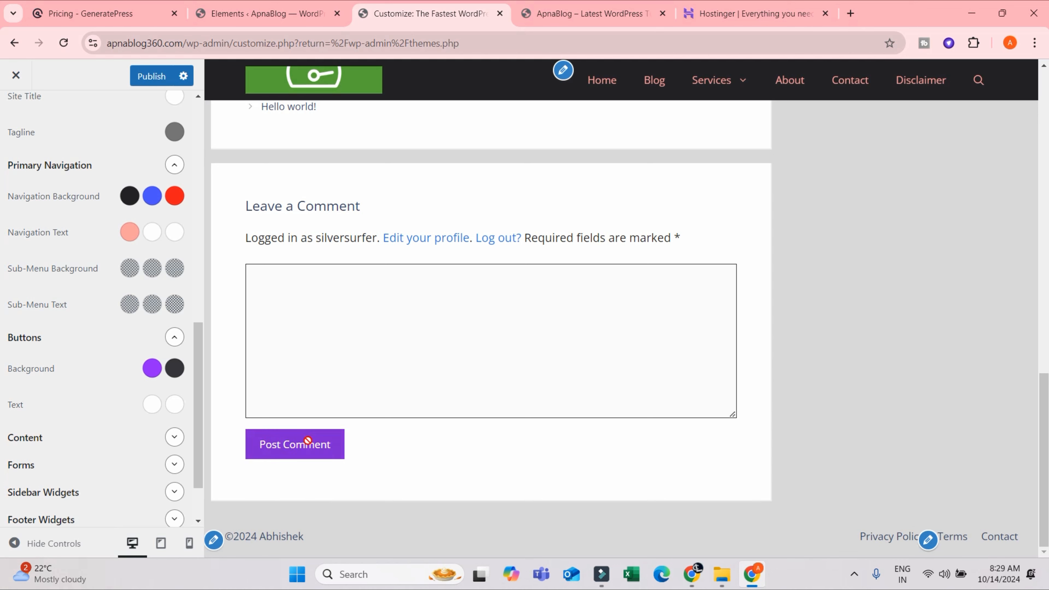
left_click(178, 369)
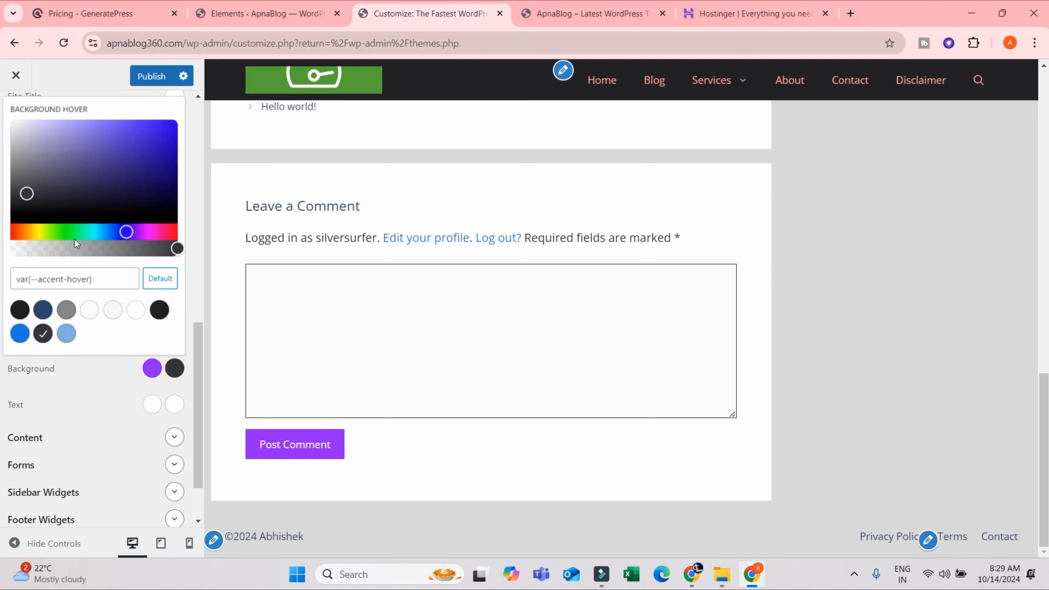
left_click_drag(42, 233, 19, 230)
left_click_drag(131, 114, 149, 130)
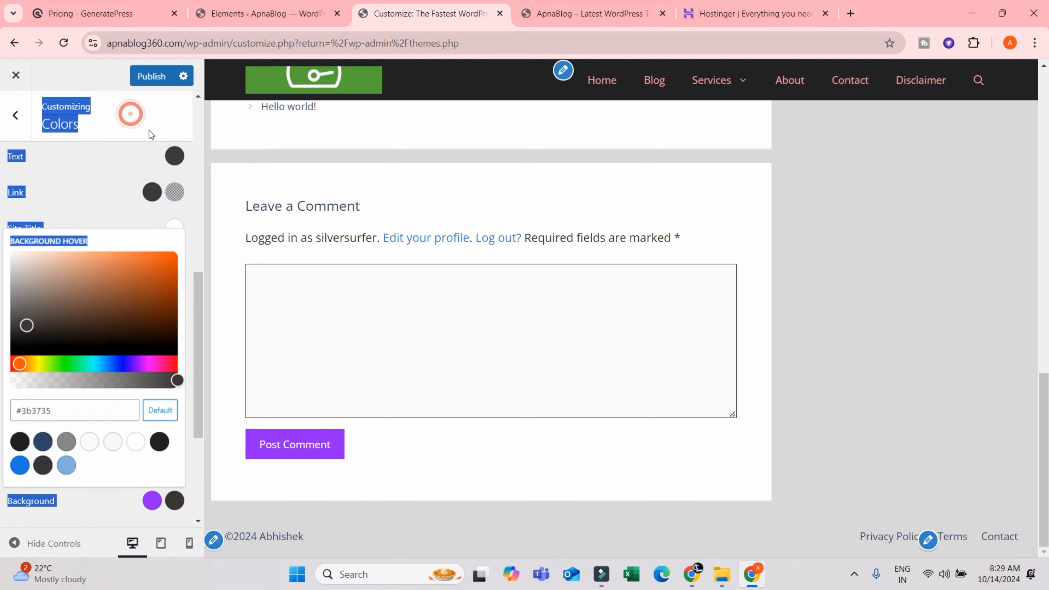
left_click(156, 254)
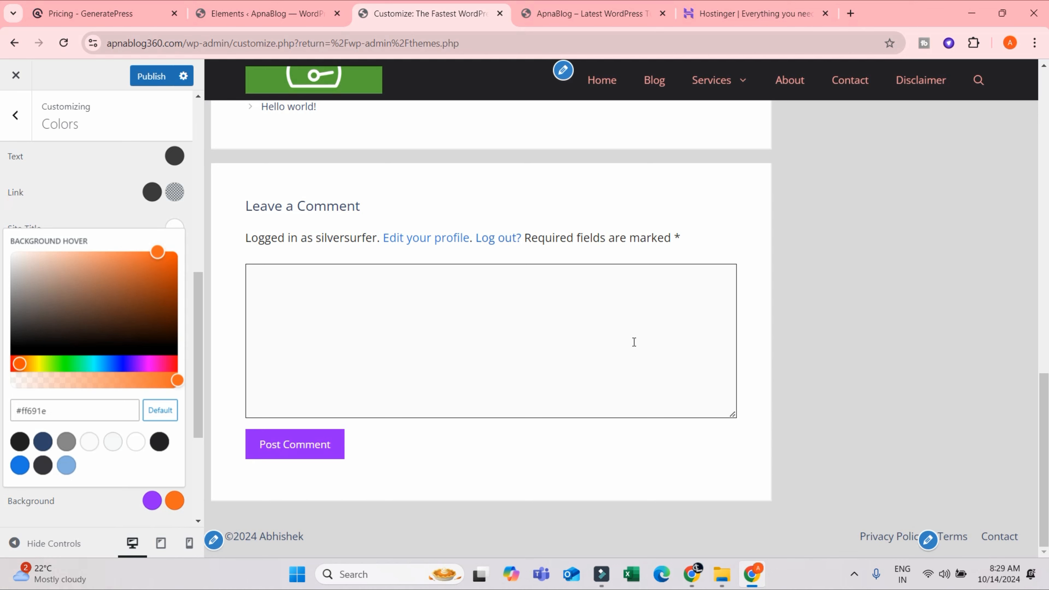
Return the preview to the Home page and examine how the Read more buttons of the listed posts look
scroll(632, 343, "up", 15)
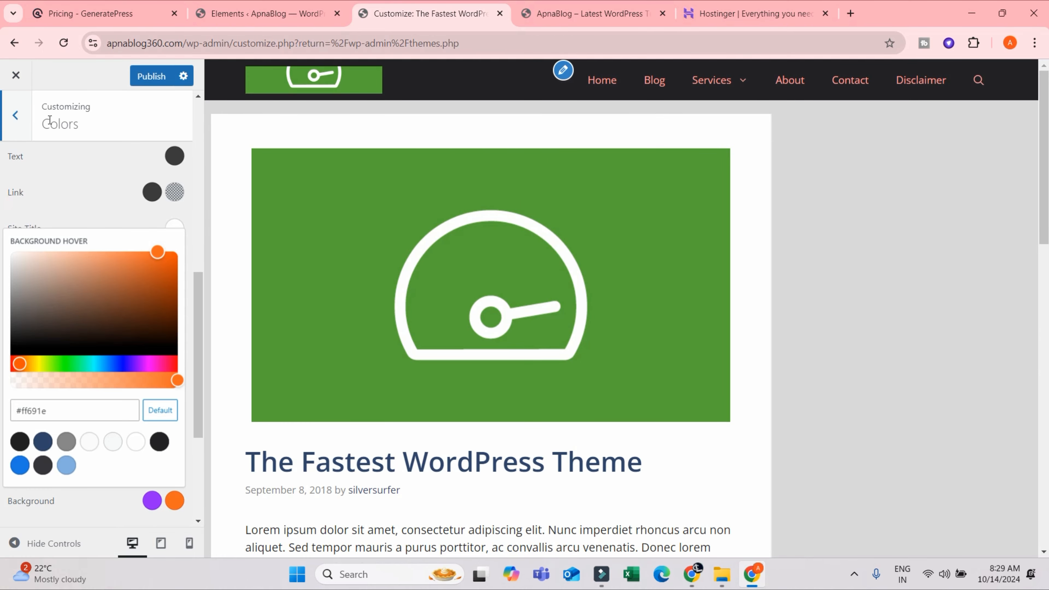
left_click(563, 71)
left_click(590, 91)
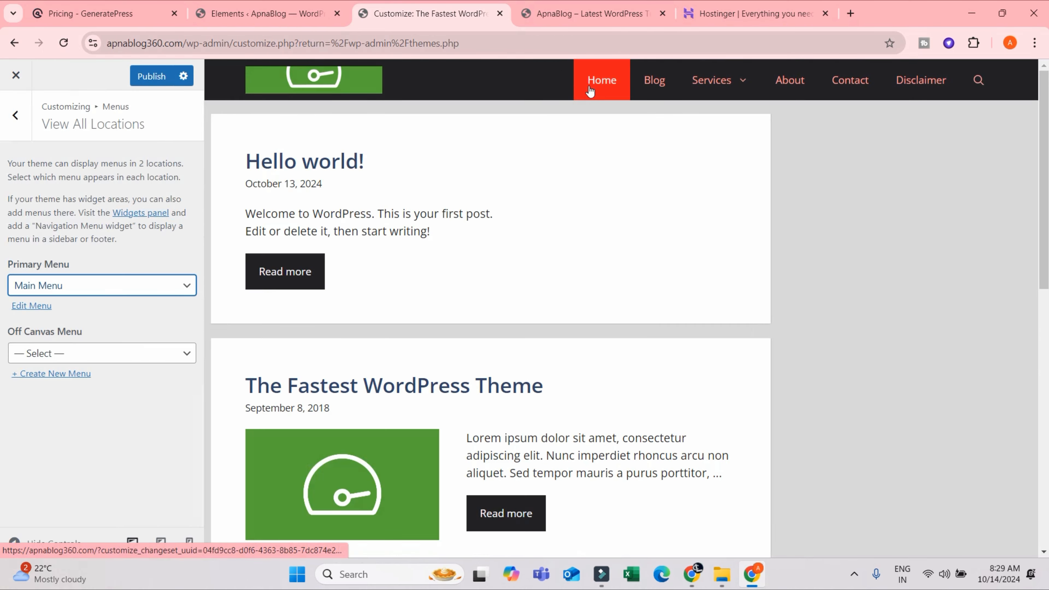
scroll(494, 391, "down", 5)
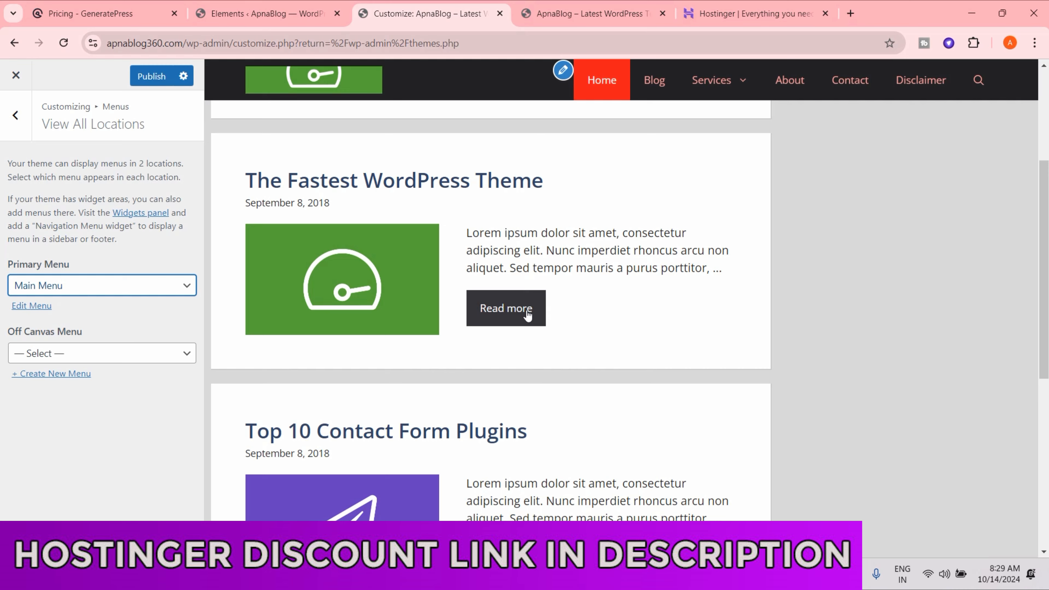
scroll(527, 290, "down", 2)
scroll(529, 254, "down", 2)
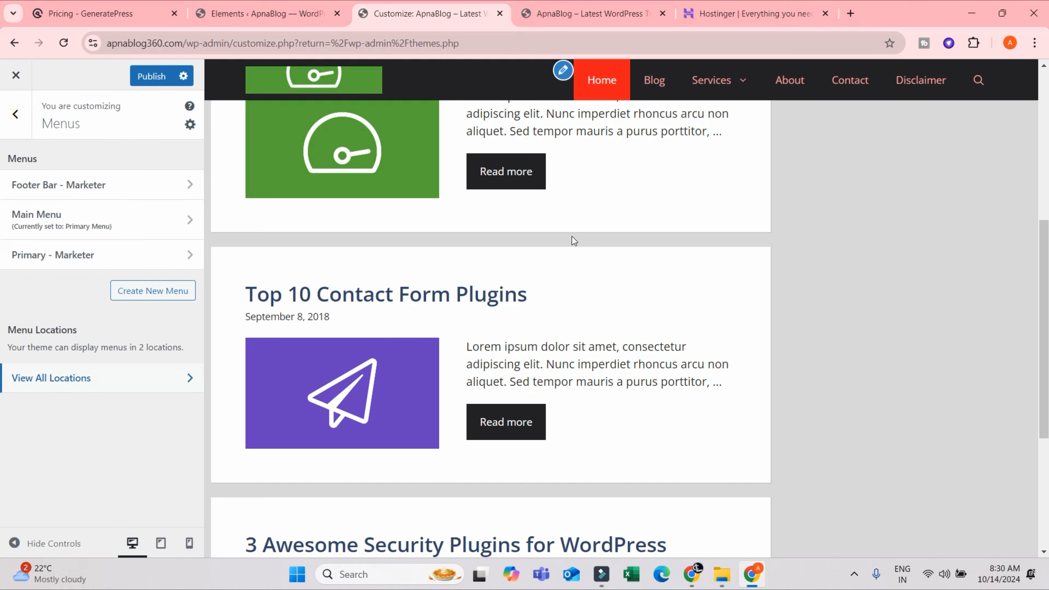
Go back to the Colors settings and expand the Content color group
left_click(15, 115)
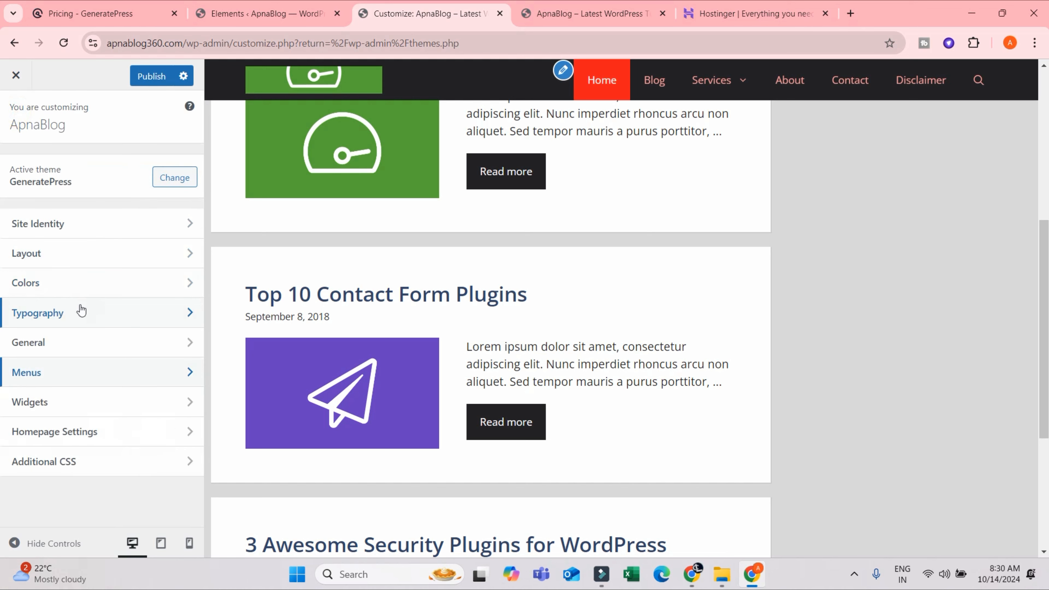
left_click(159, 282)
scroll(186, 372, "down", 5)
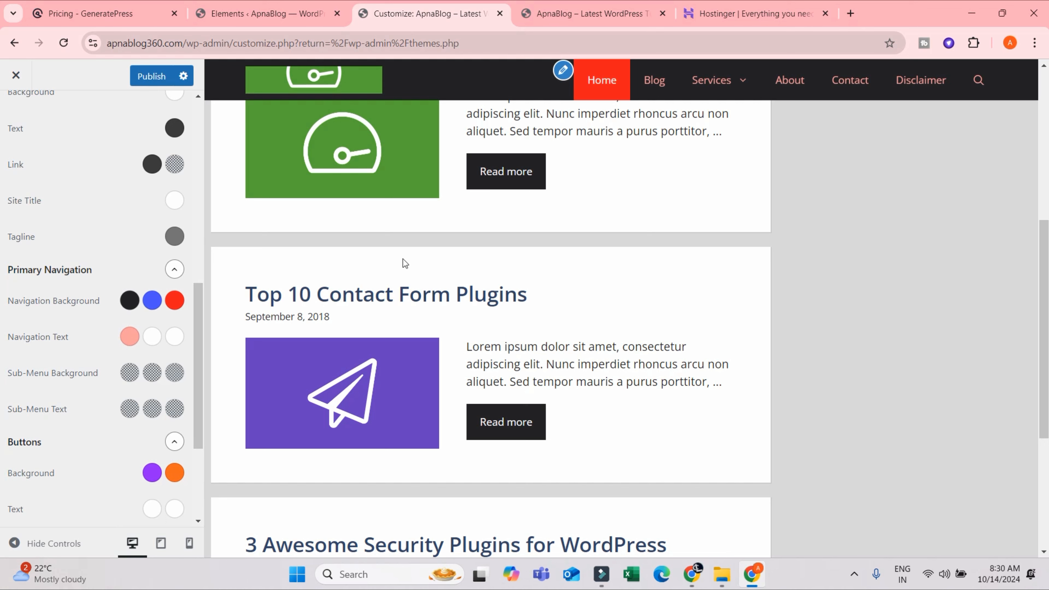
scroll(72, 435, "down", 1)
scroll(73, 436, "down", 3)
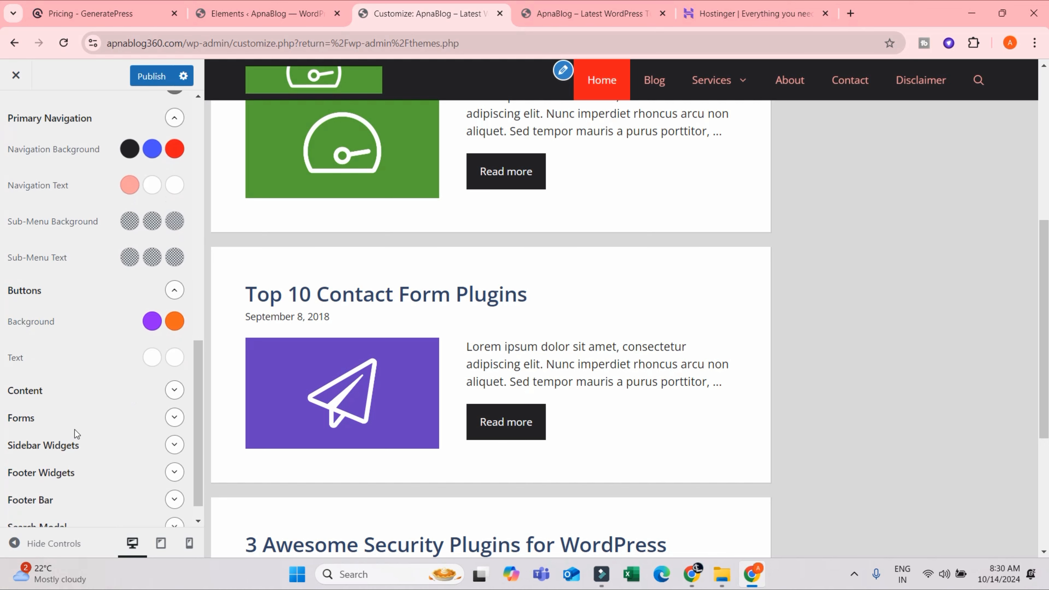
left_click(174, 364)
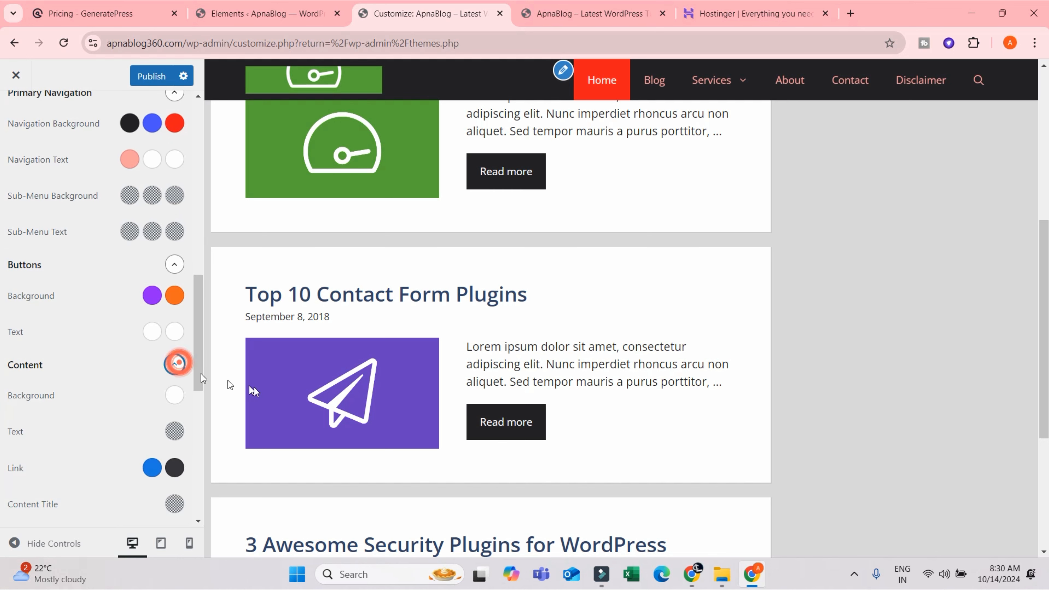
Open the post "The Fastest WordPress Theme" in the preview and set the Content background color to red #db5151
scroll(583, 377, "down", 3)
scroll(555, 287, "up", 2)
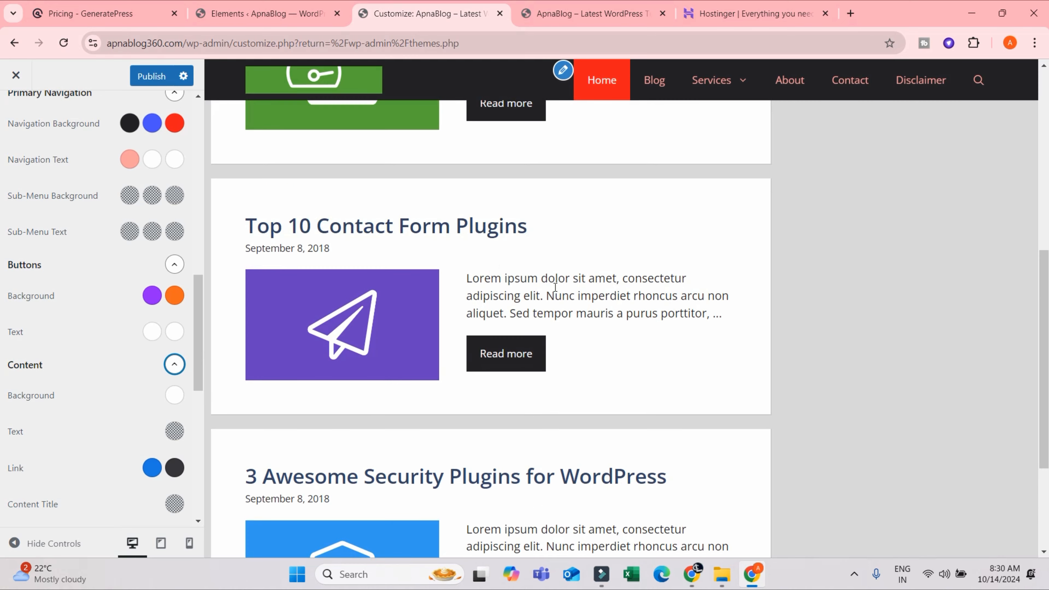
scroll(462, 244, "up", 8)
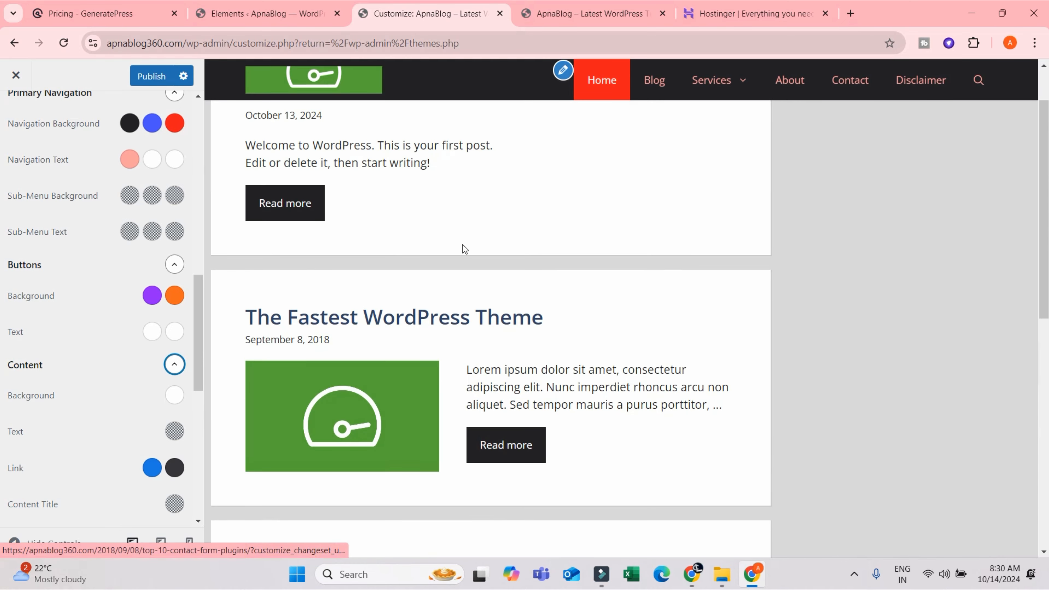
left_click(386, 319)
scroll(509, 321, "down", 6)
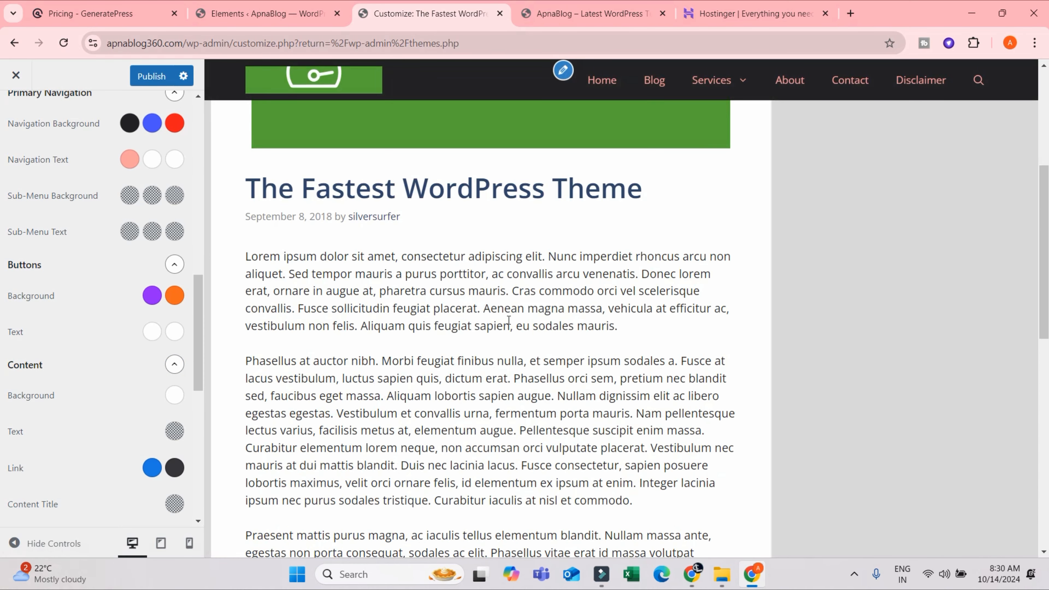
left_click(174, 396)
left_click(116, 160)
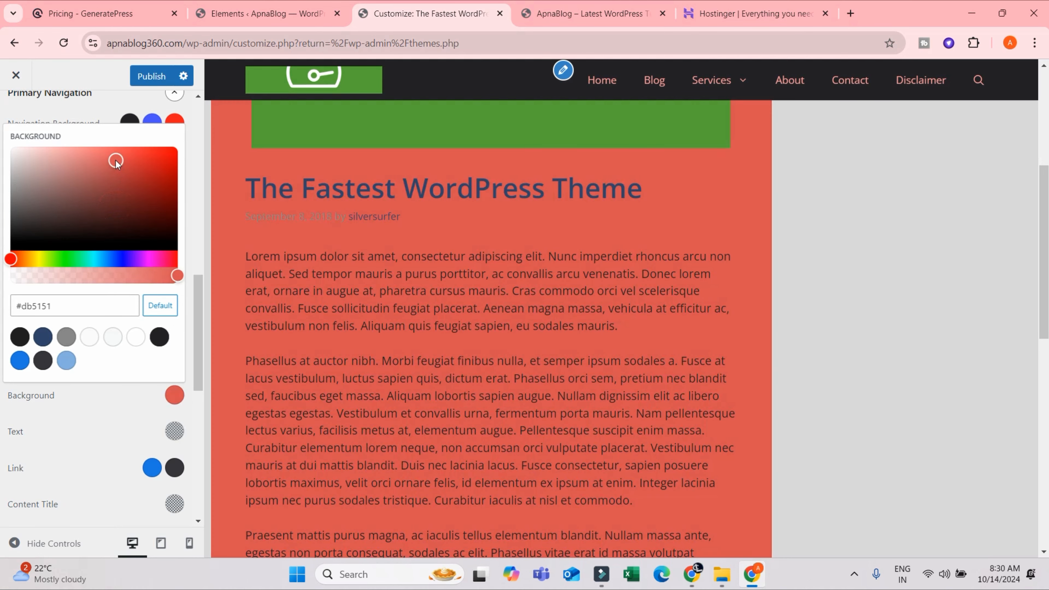
scroll(835, 360, "up", 4)
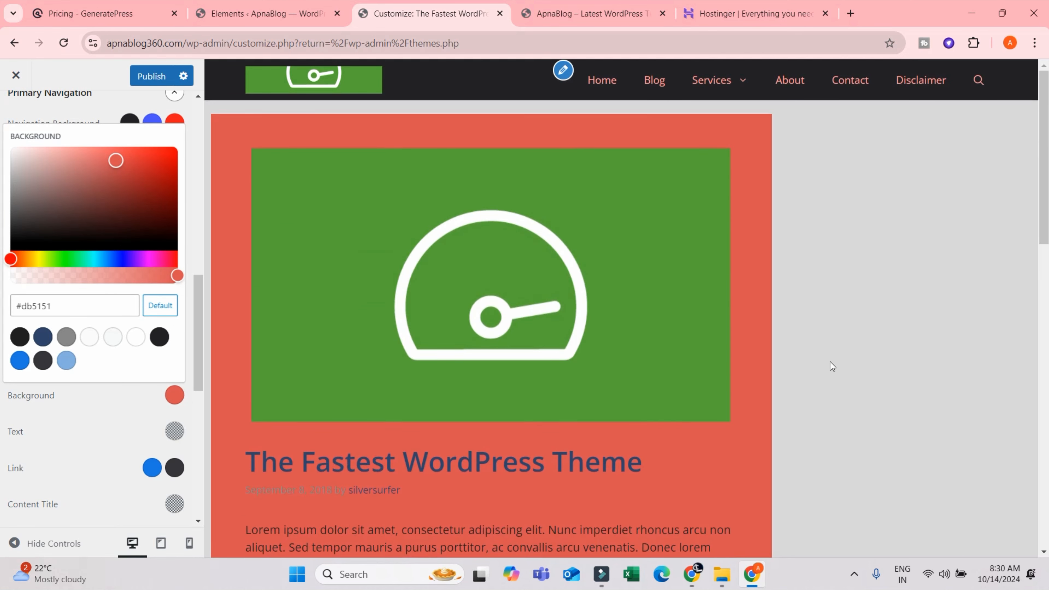
scroll(827, 360, "down", 5)
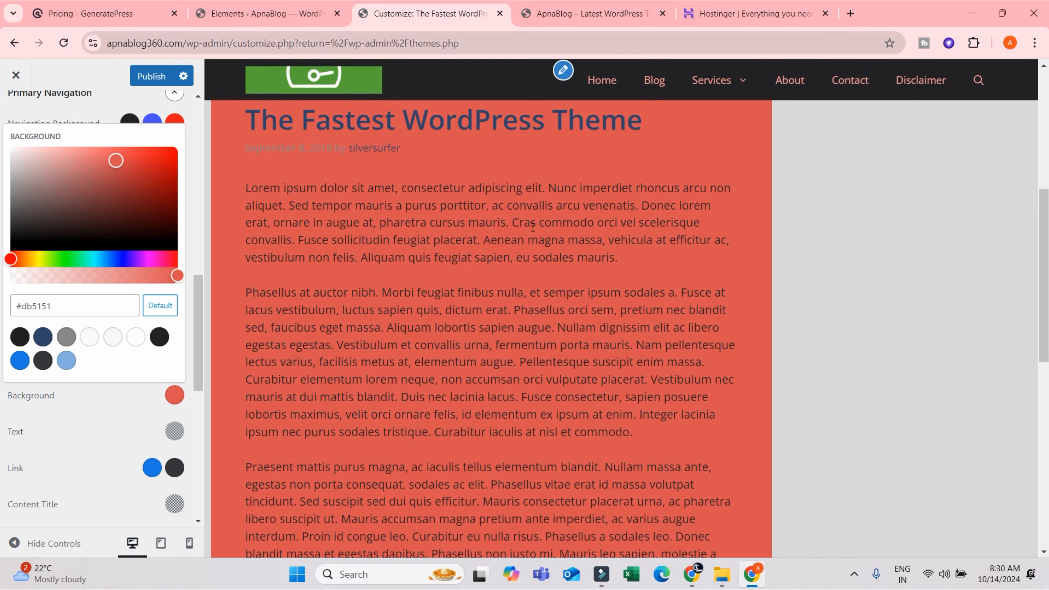
left_click(191, 335)
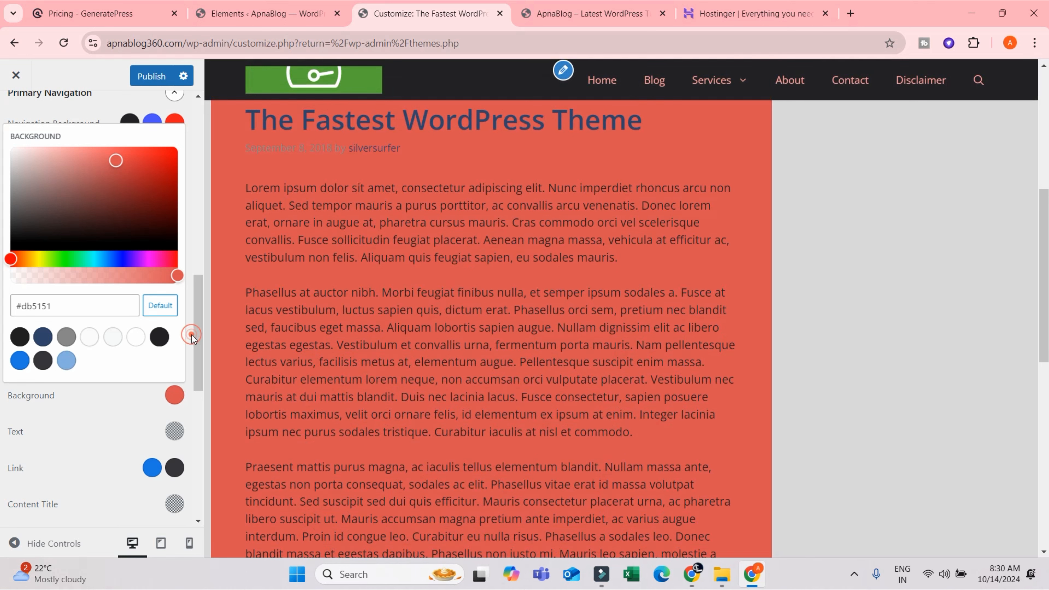
left_click(118, 398)
Set the Content text color to white
scroll(78, 439, "down", 3)
left_click(174, 294)
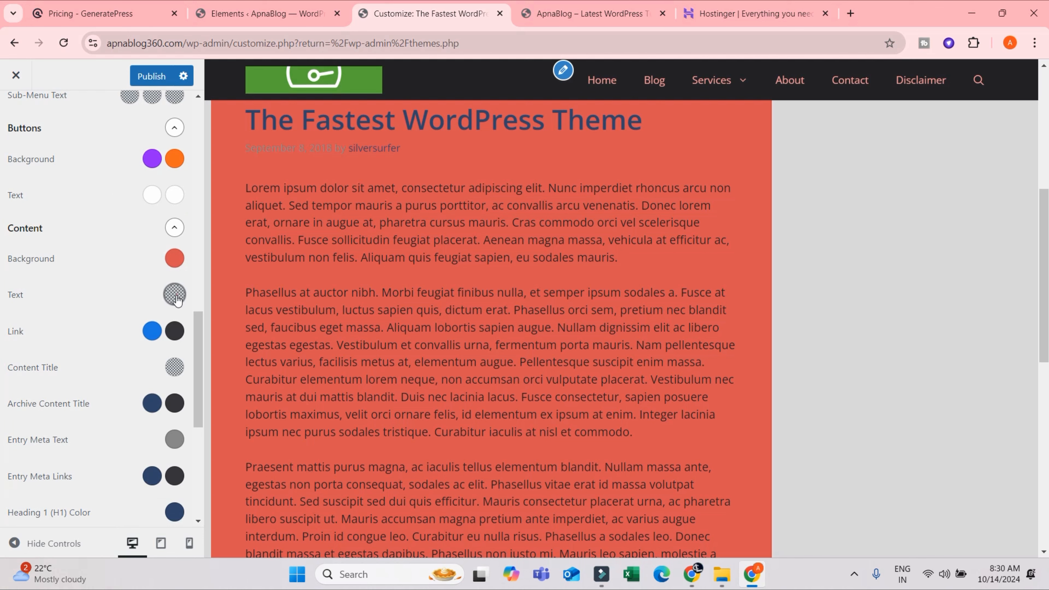
left_click(11, 323)
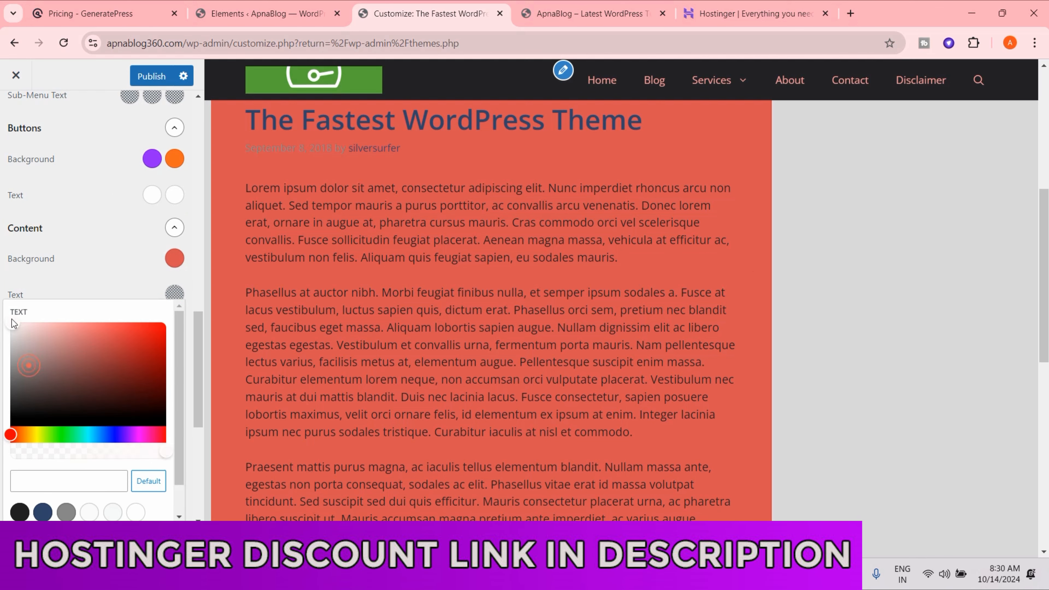
left_click(868, 283)
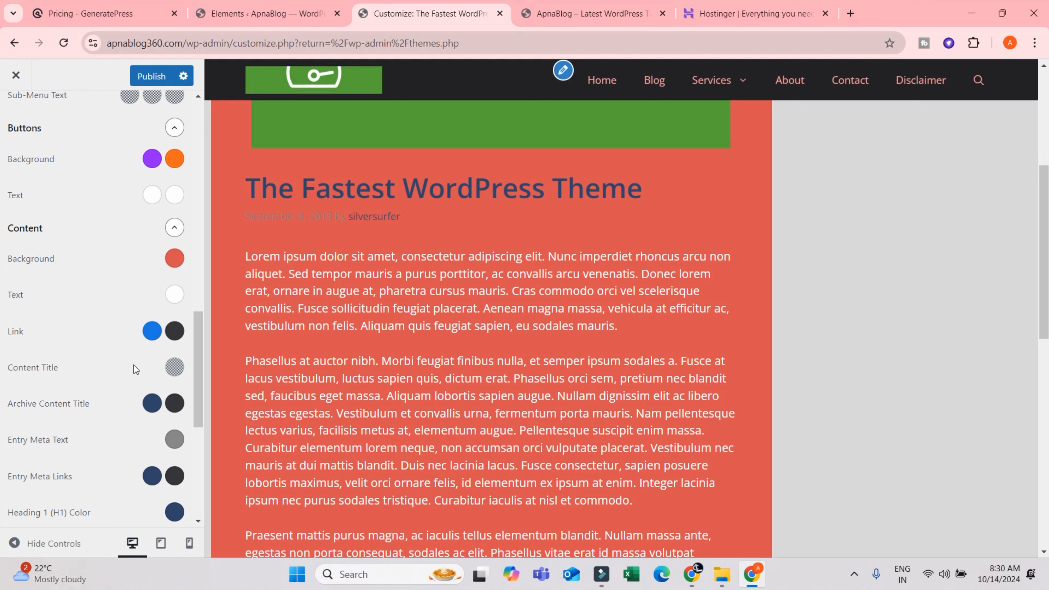
Set the Content Title color to white #ffffff
left_click(175, 367)
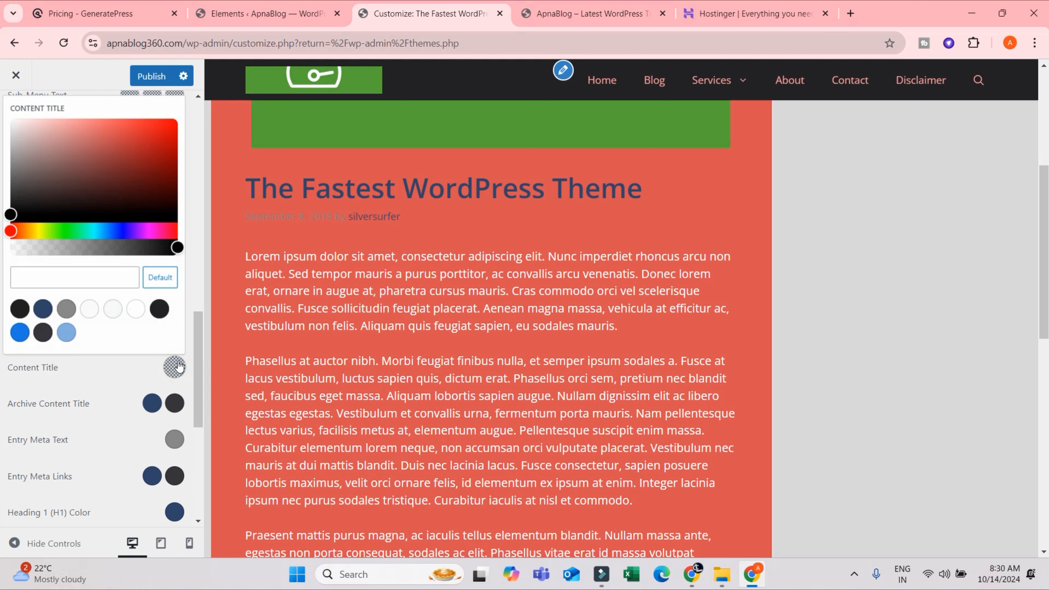
left_click_drag(31, 158, 2, 116)
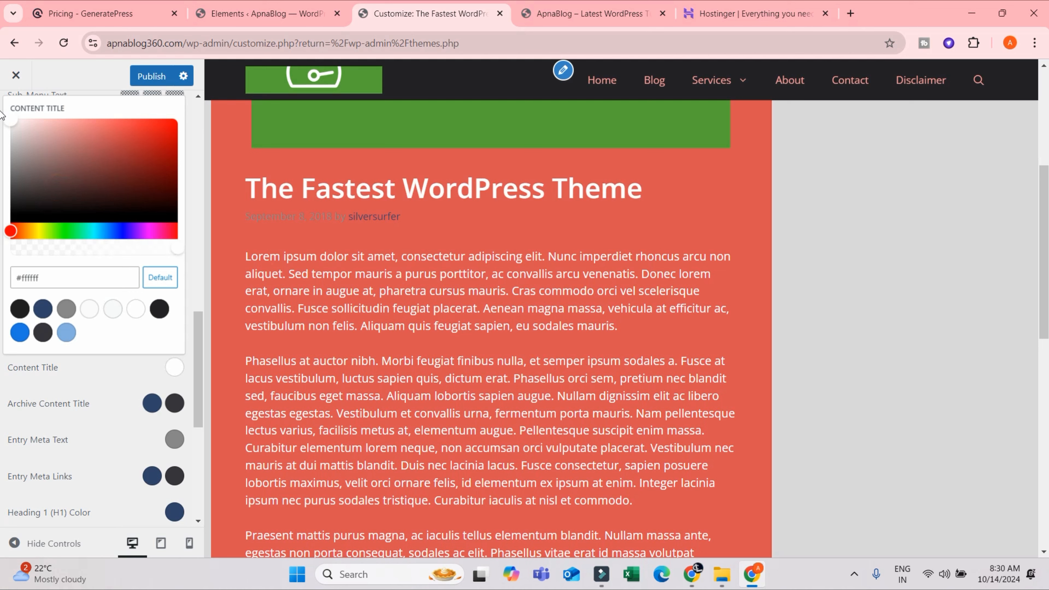
left_click(69, 404)
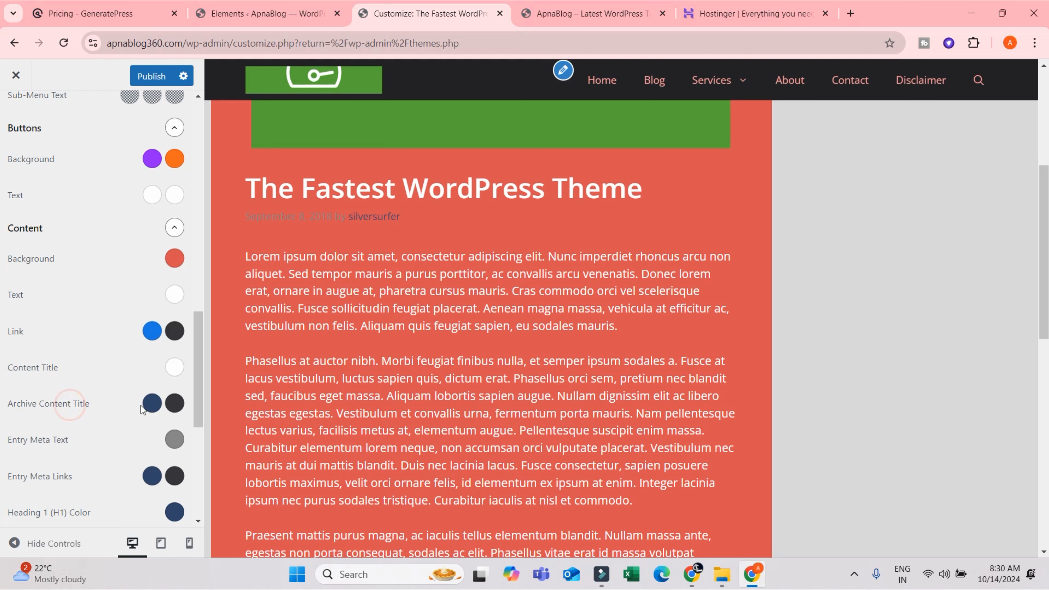
Try the base-2 and base-3 palette colors for the Archive Content Title hover color, and set it to contrast-2
left_click(174, 404)
left_click(105, 348)
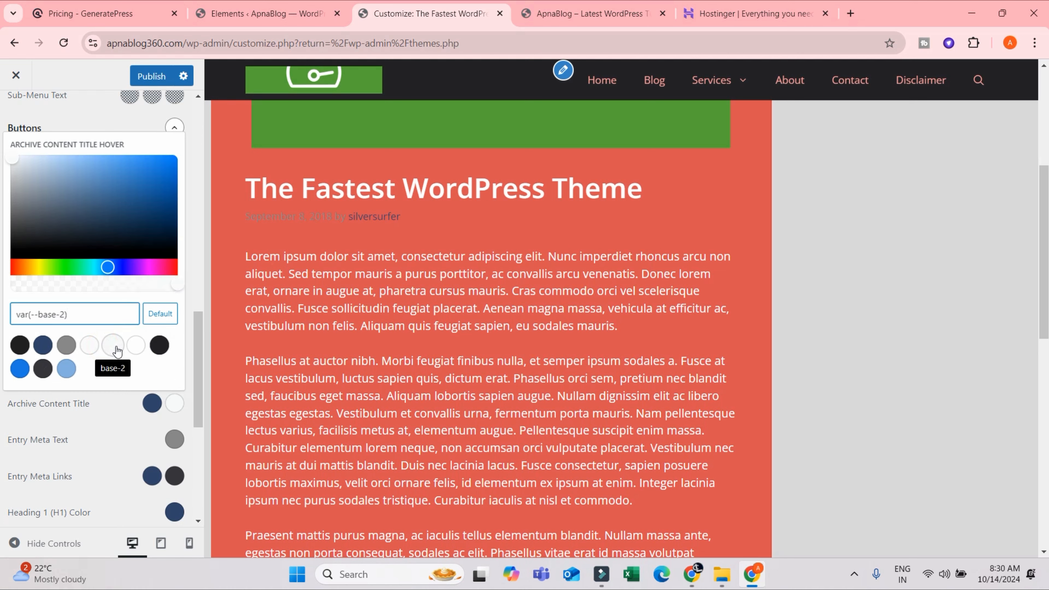
left_click(137, 351)
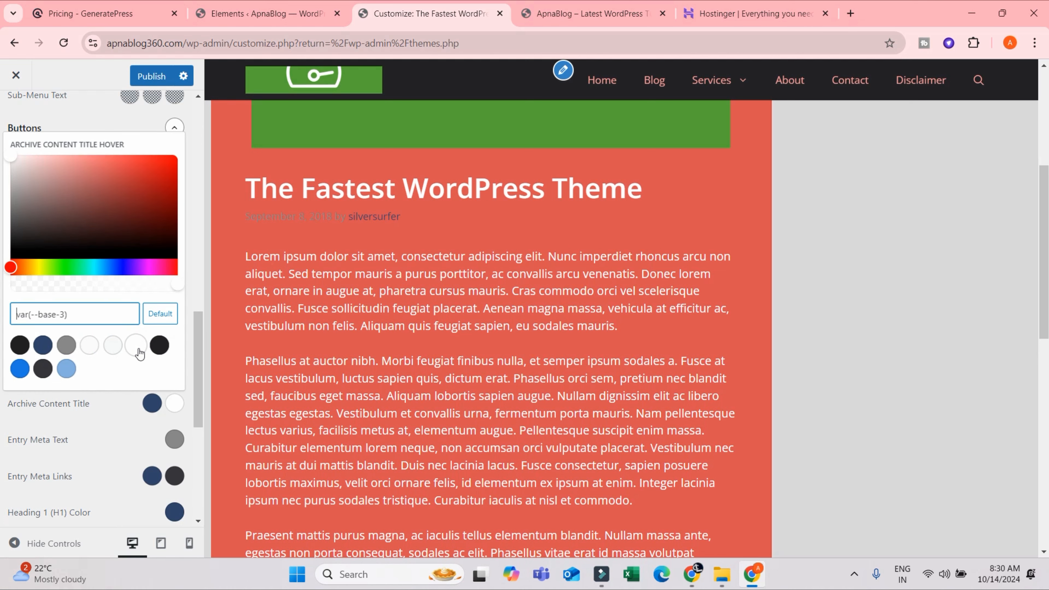
left_click(66, 345)
left_click(112, 346)
scroll(692, 351, "down", 7)
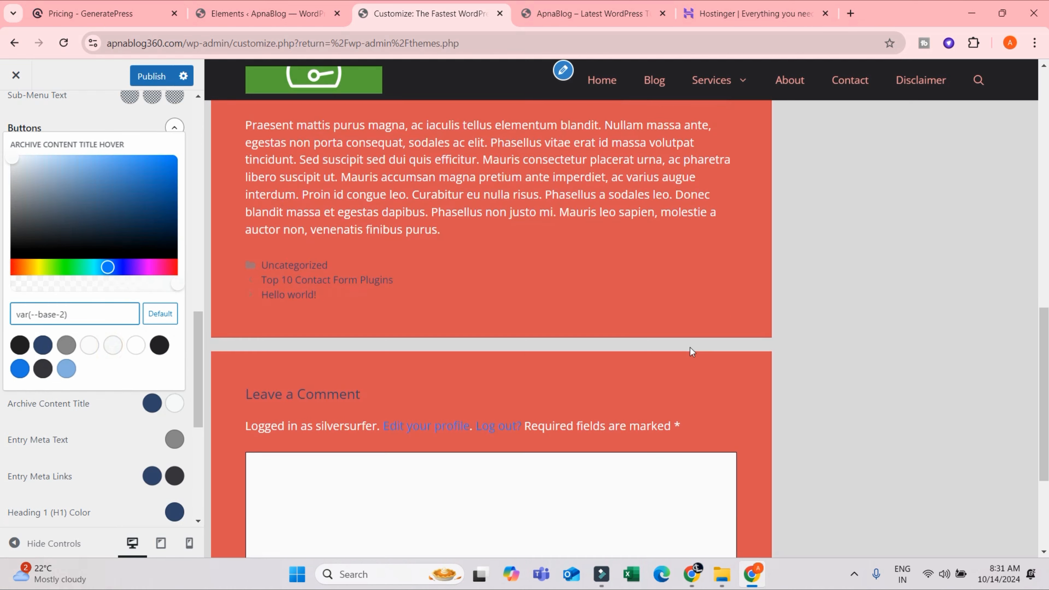
scroll(692, 352, "down", 4)
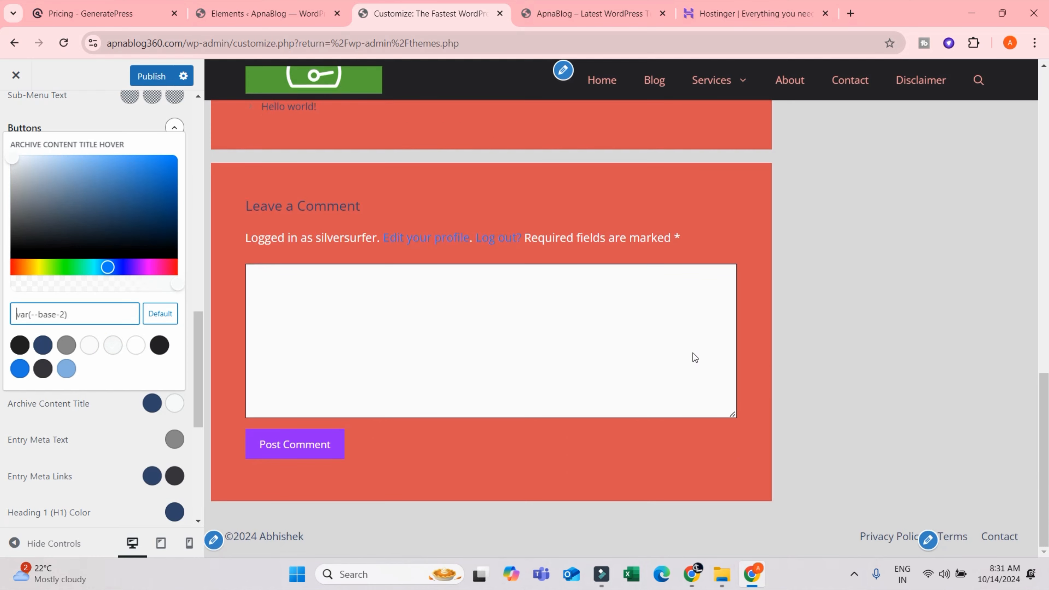
left_click(84, 345)
left_click(43, 345)
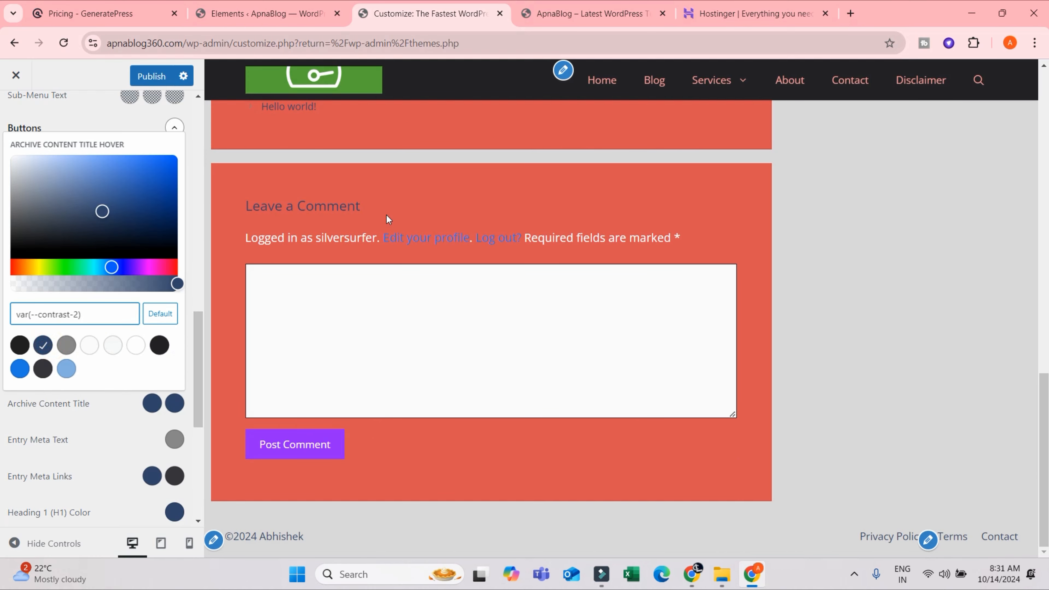
left_click_drag(229, 196, 142, 146)
left_click(836, 294)
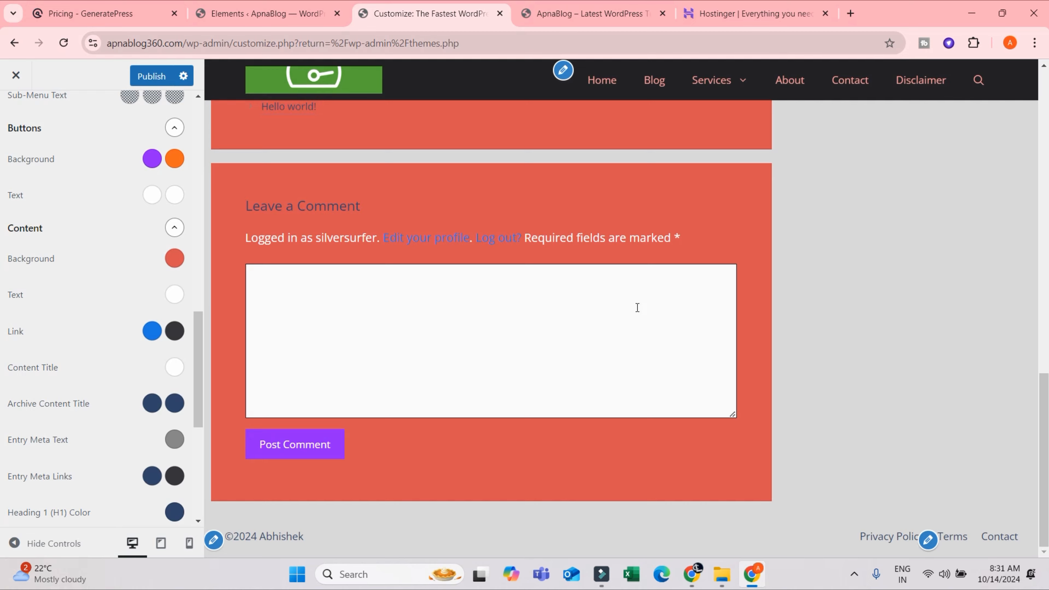
scroll(466, 413, "up", 15)
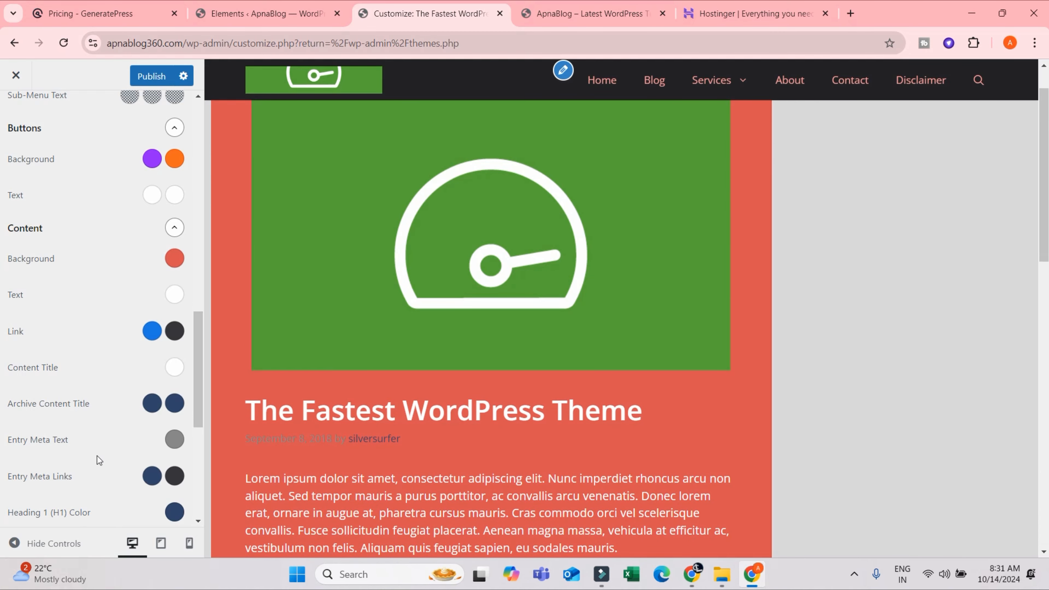
scroll(99, 459, "down", 1)
scroll(119, 418, "up", 1)
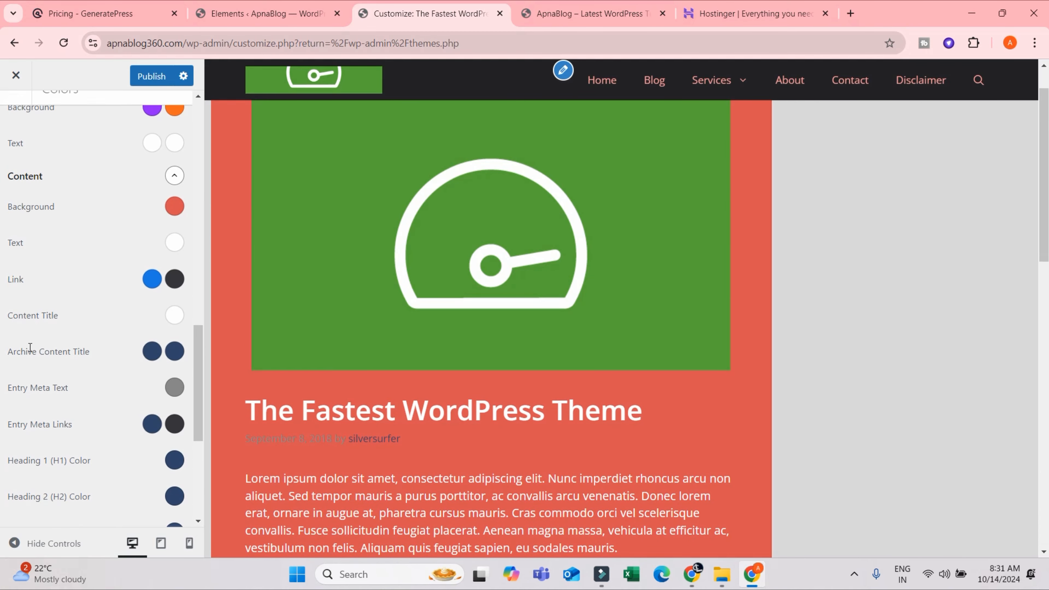
scroll(271, 444, "down", 3)
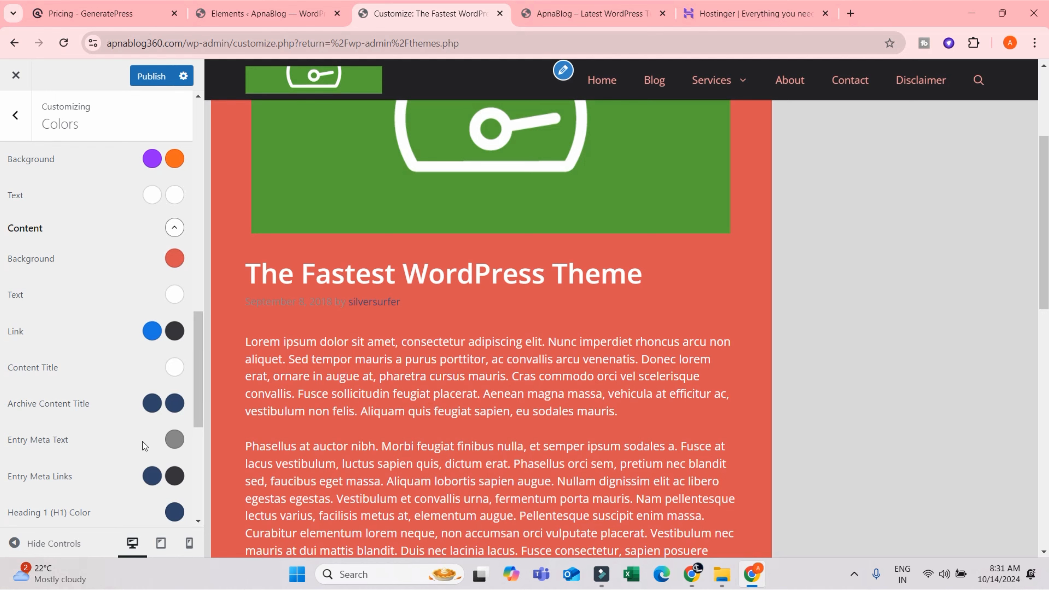
Reload the customizer page without saving the unpublished color changes and check the blog preview
scroll(217, 348, "up", 3)
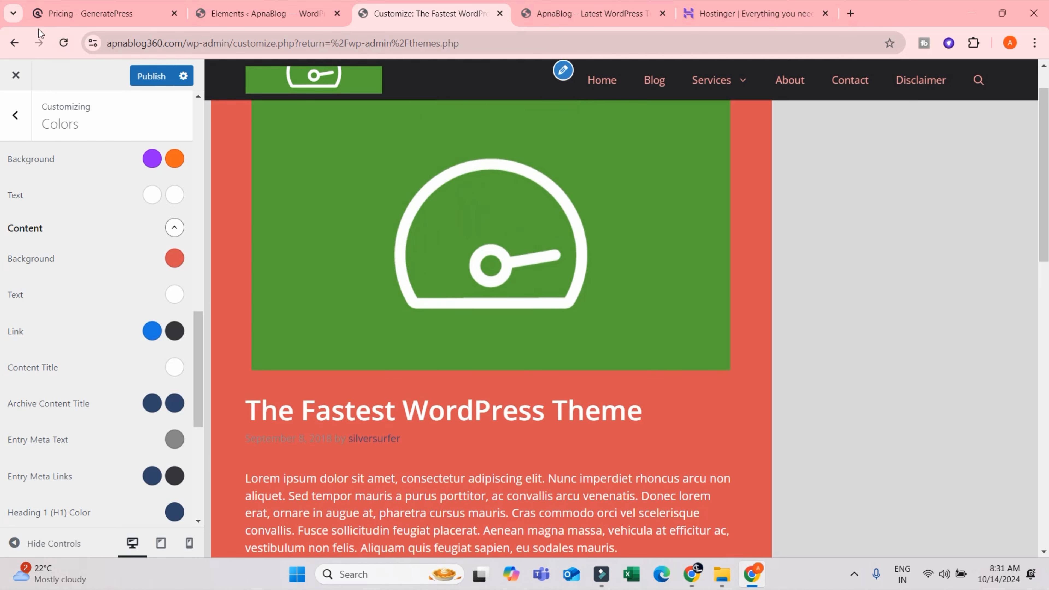
left_click(62, 44)
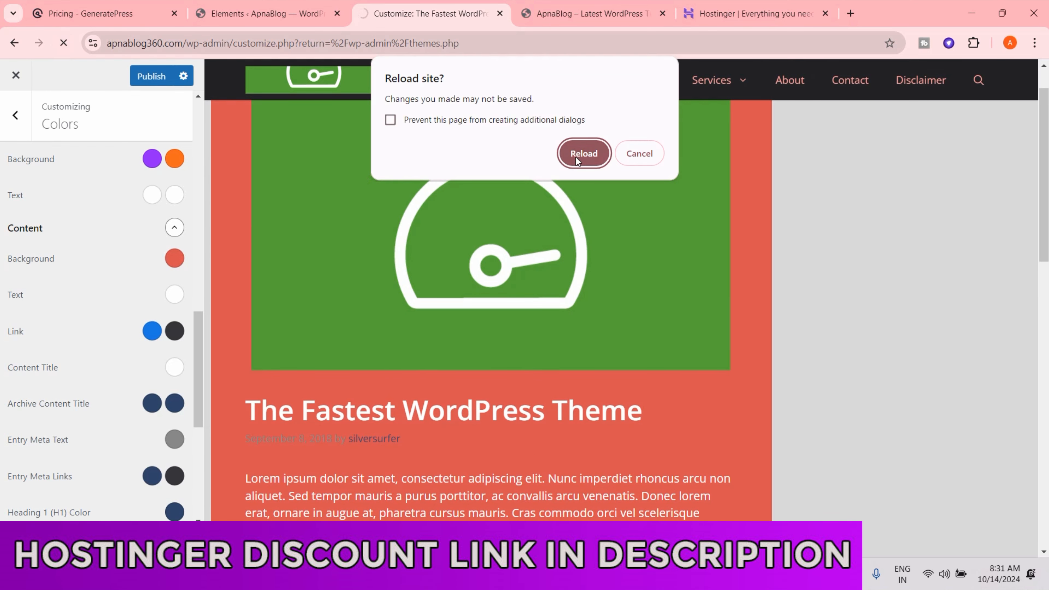
left_click(576, 157)
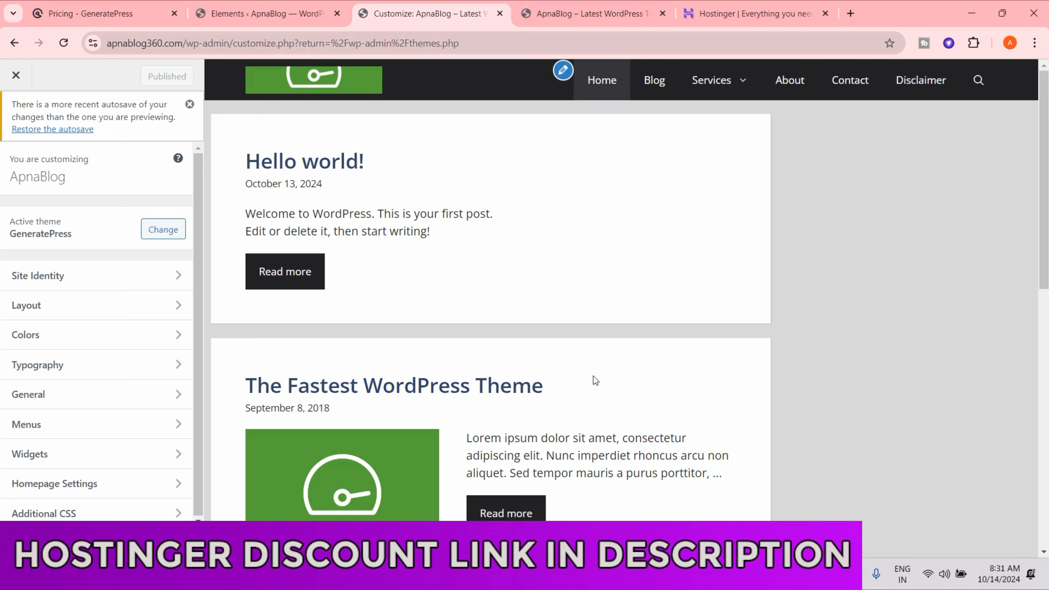
scroll(593, 380, "down", 5)
scroll(481, 367, "up", 5)
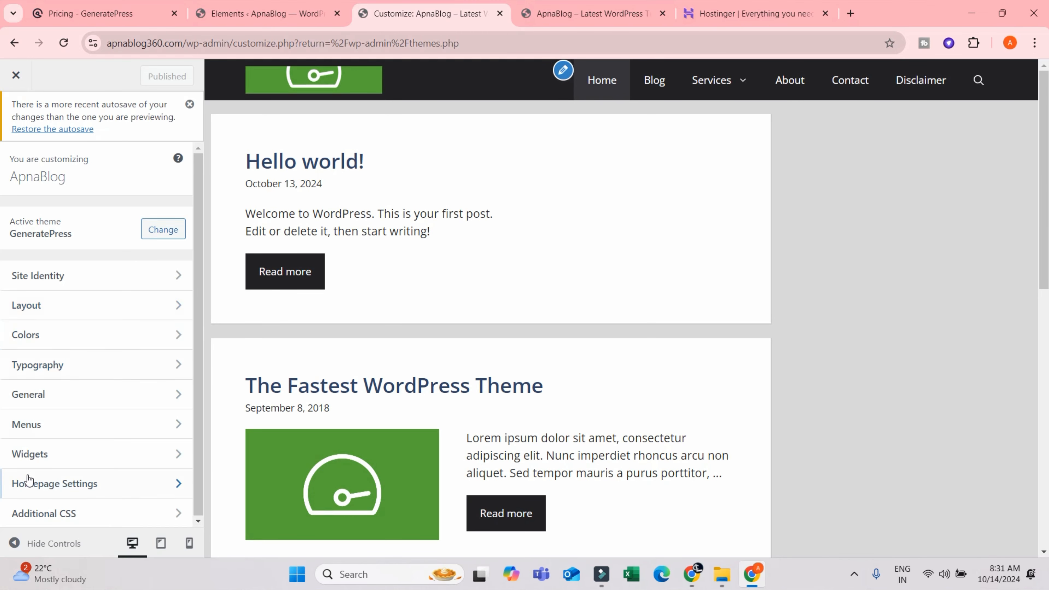
In the Colors settings, set the Footer Bar background color to red #f74747 and check the preview
left_click(95, 335)
scroll(136, 405, "down", 2)
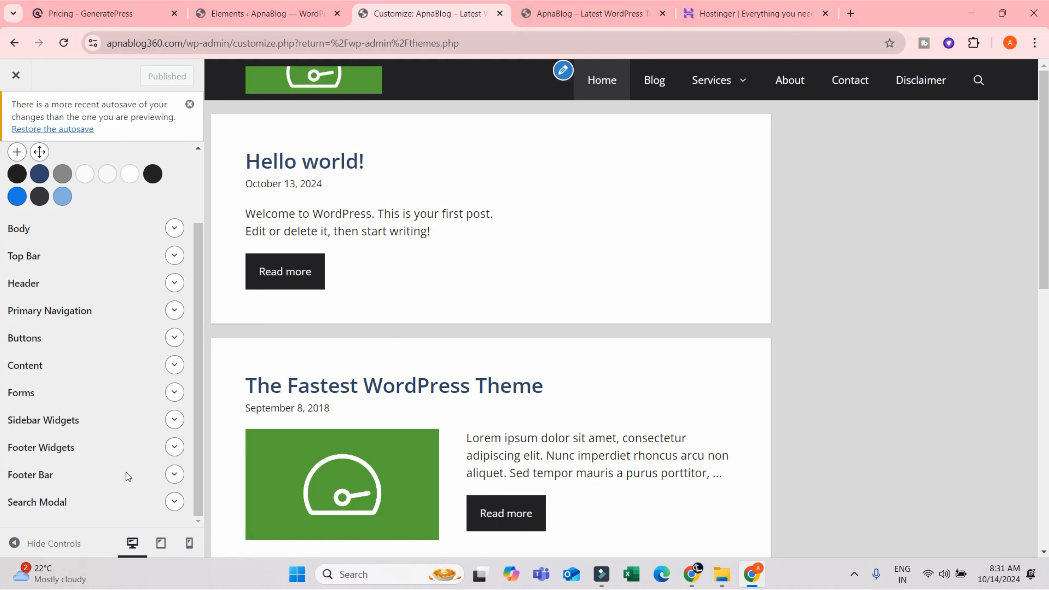
left_click(174, 480)
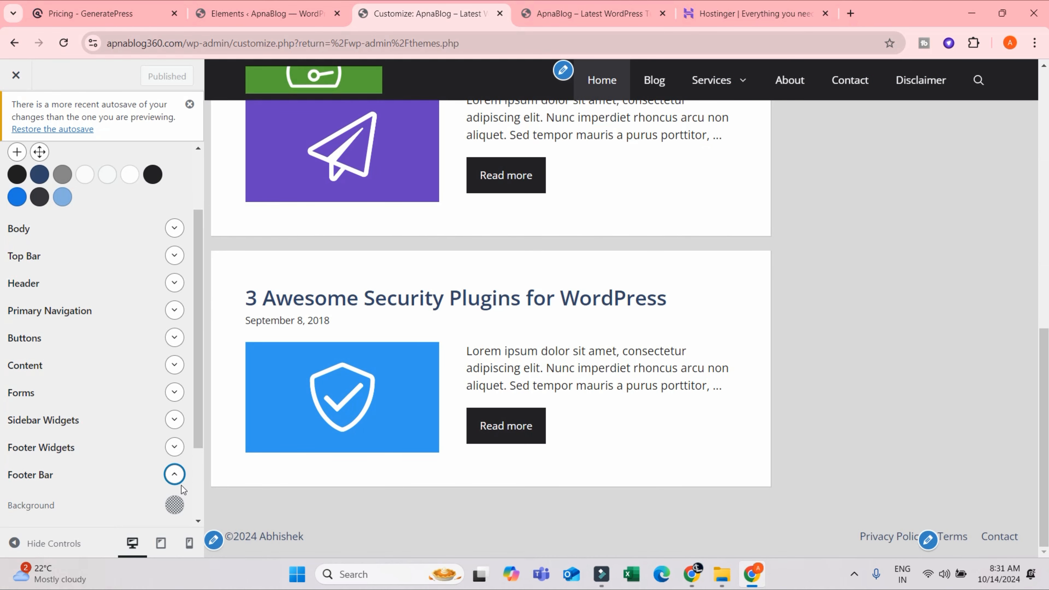
scroll(184, 491, "down", 3)
left_click(175, 397)
left_click(102, 198)
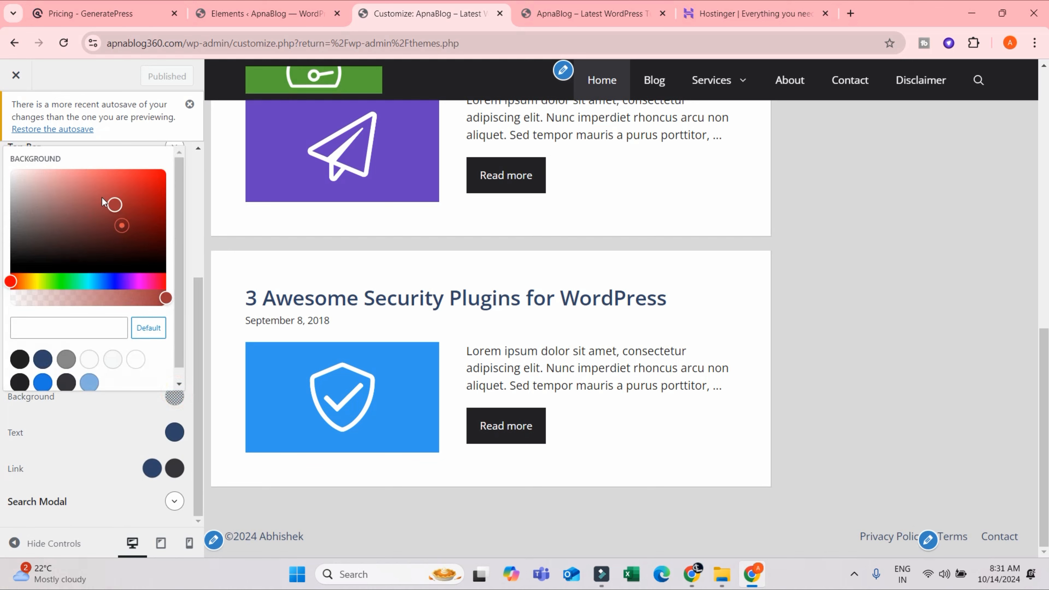
left_click_drag(108, 231, 132, 152)
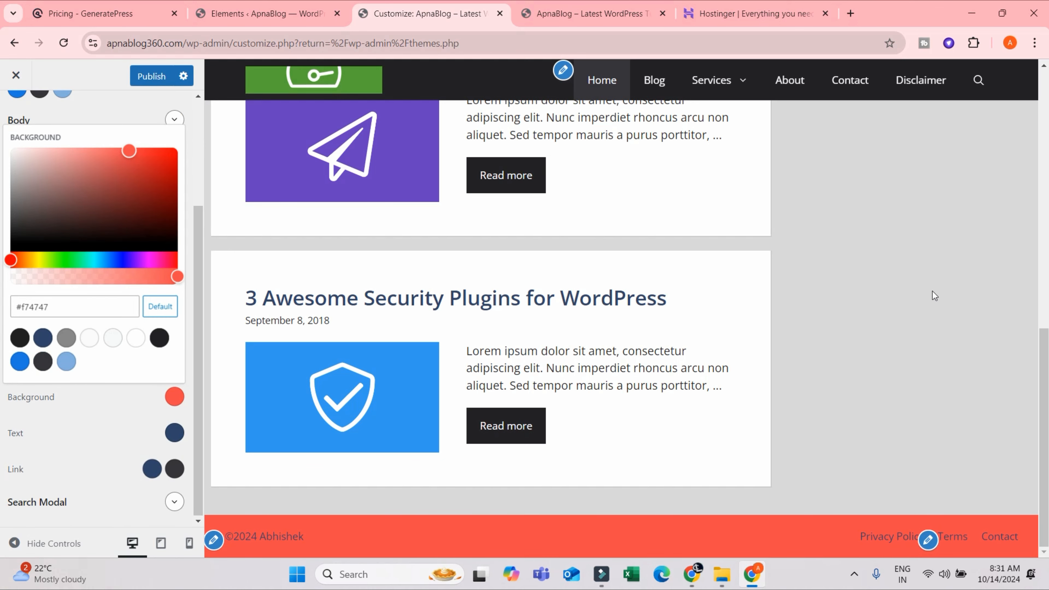
scroll(930, 350, "up", 10)
scroll(806, 289, "down", 10)
left_click(107, 398)
Set the Footer Bar text color to #f7faff and its link color to white, checking the whole preview page
left_click(179, 428)
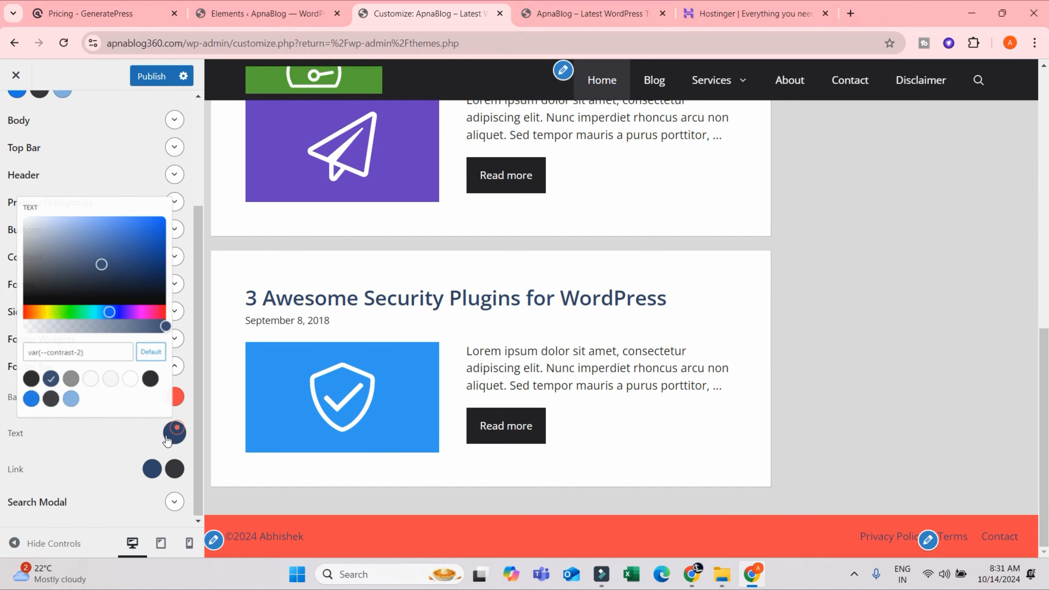
left_click_drag(103, 234, 14, 186)
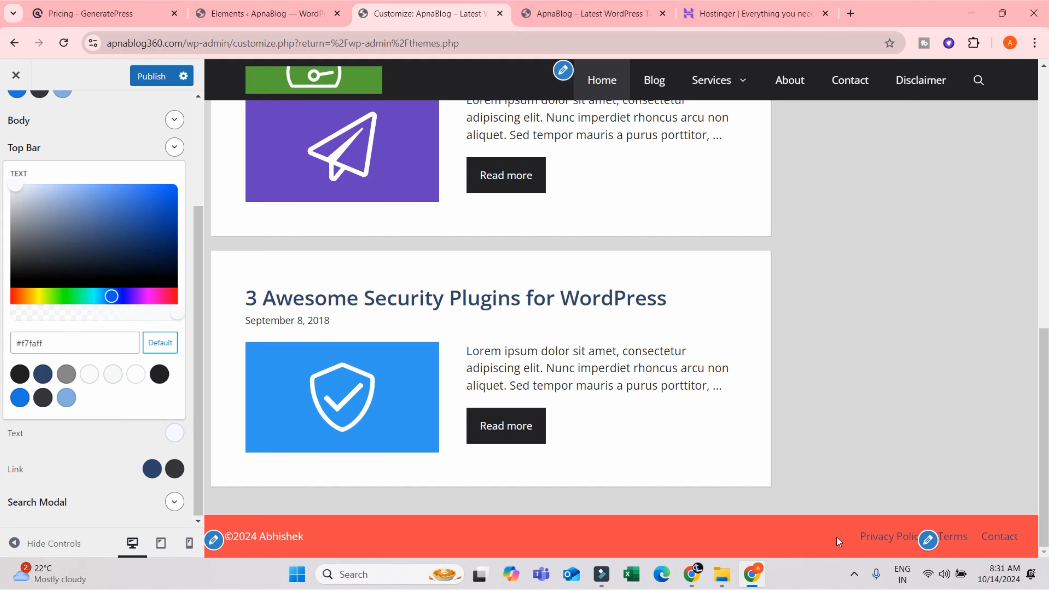
left_click(152, 469)
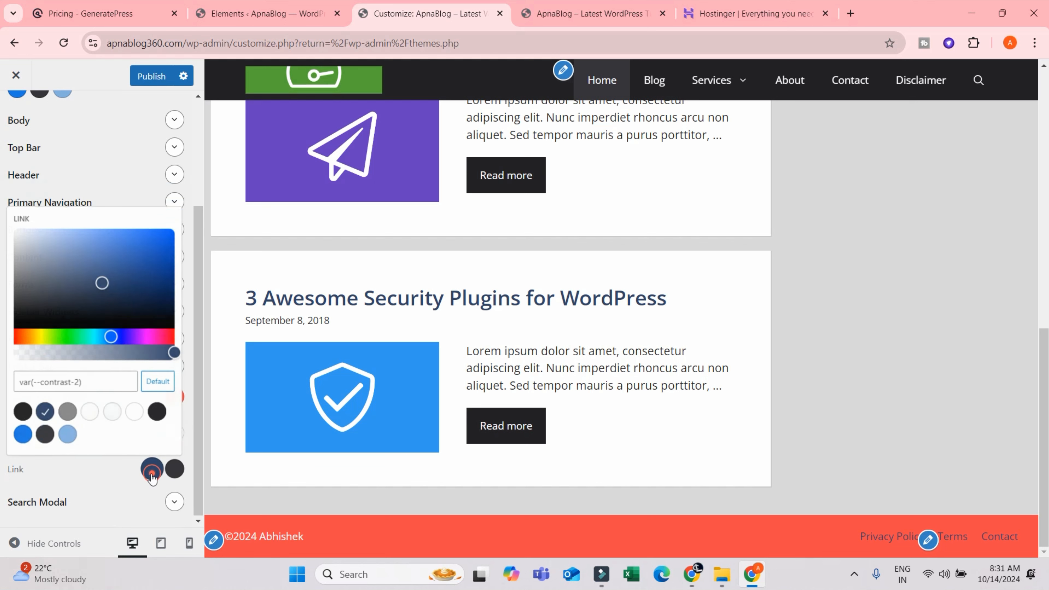
left_click(136, 410)
left_click(866, 336)
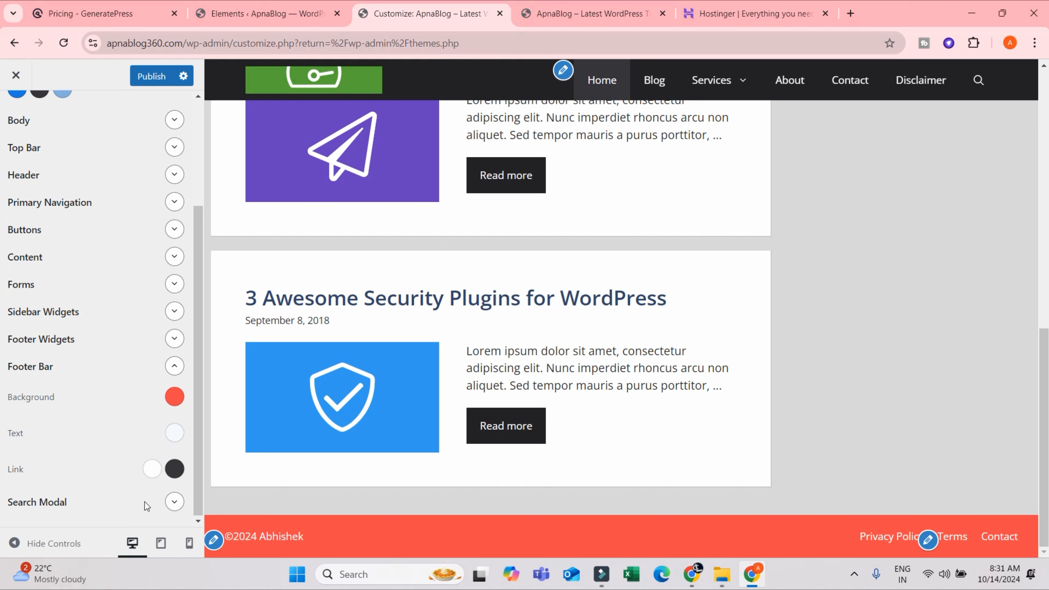
scroll(723, 403, "up", 10)
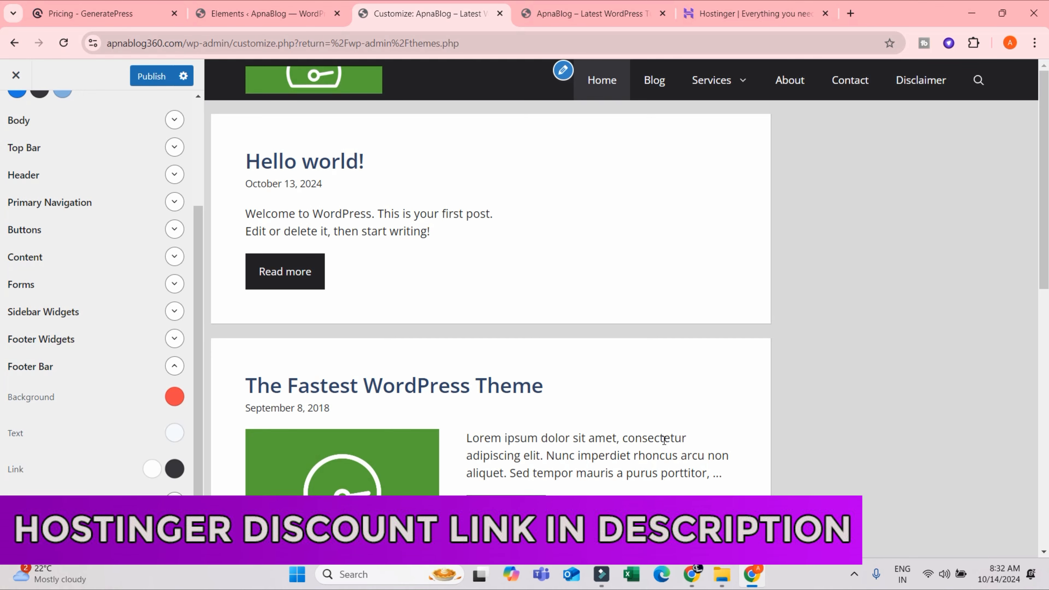
scroll(770, 460, "down", 10)
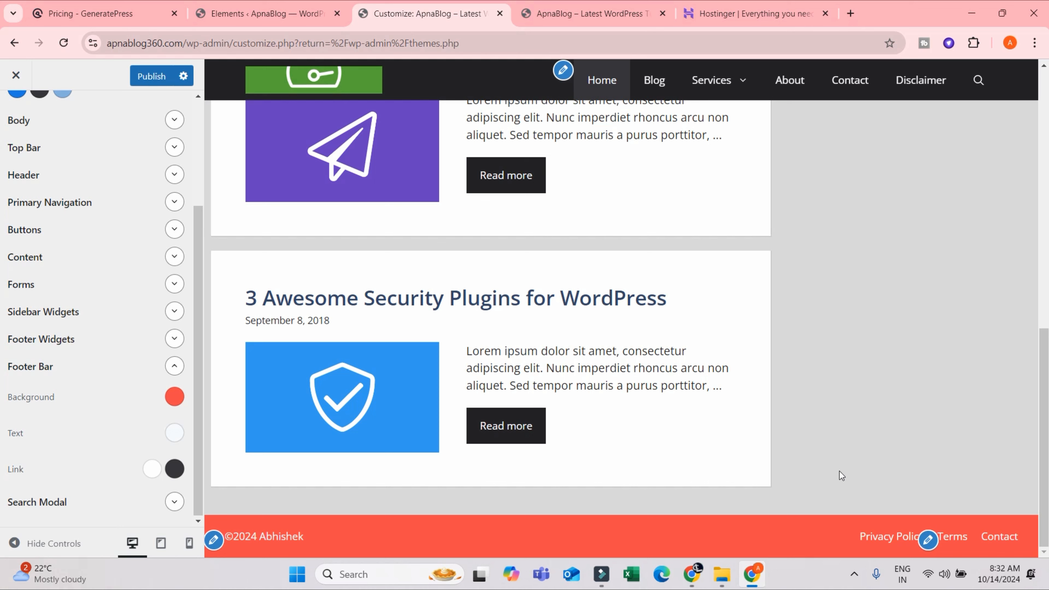
Set the Top Bar background color to red #c01414
scroll(163, 289, "up", 5)
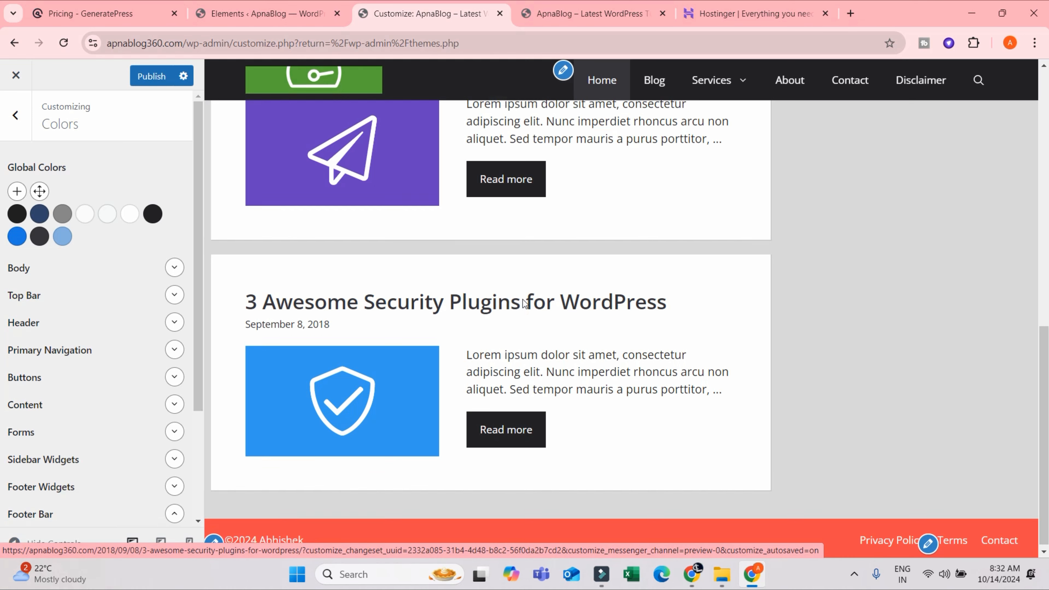
scroll(533, 302, "up", 5)
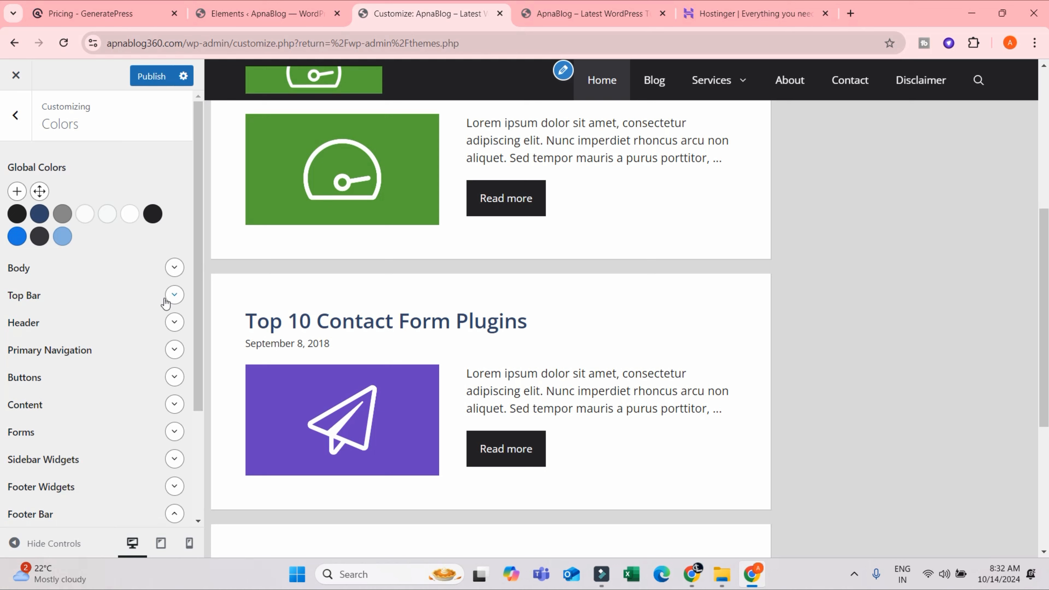
left_click(173, 295)
left_click(173, 335)
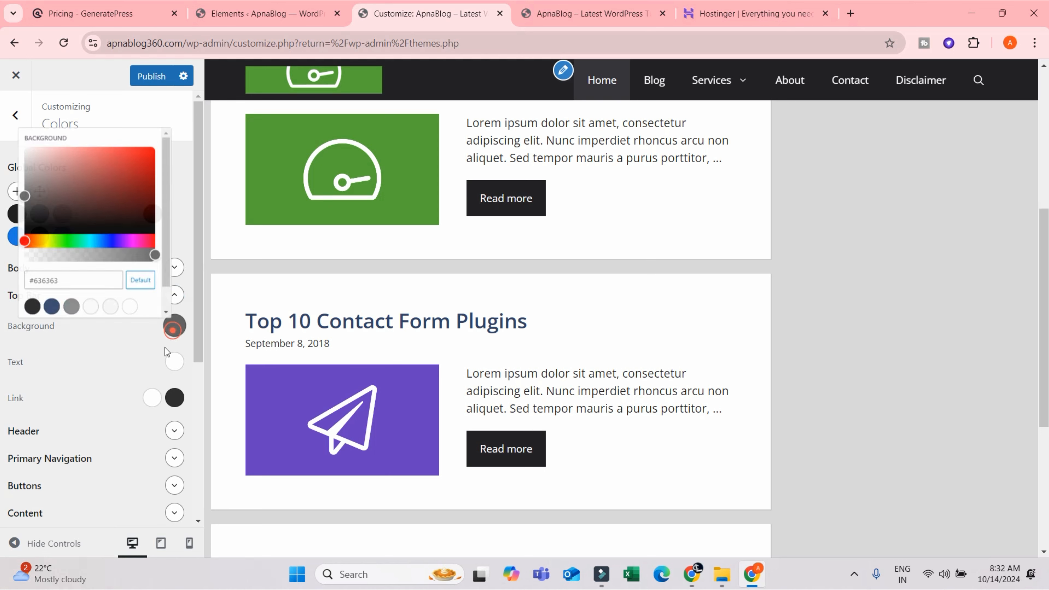
left_click(150, 141)
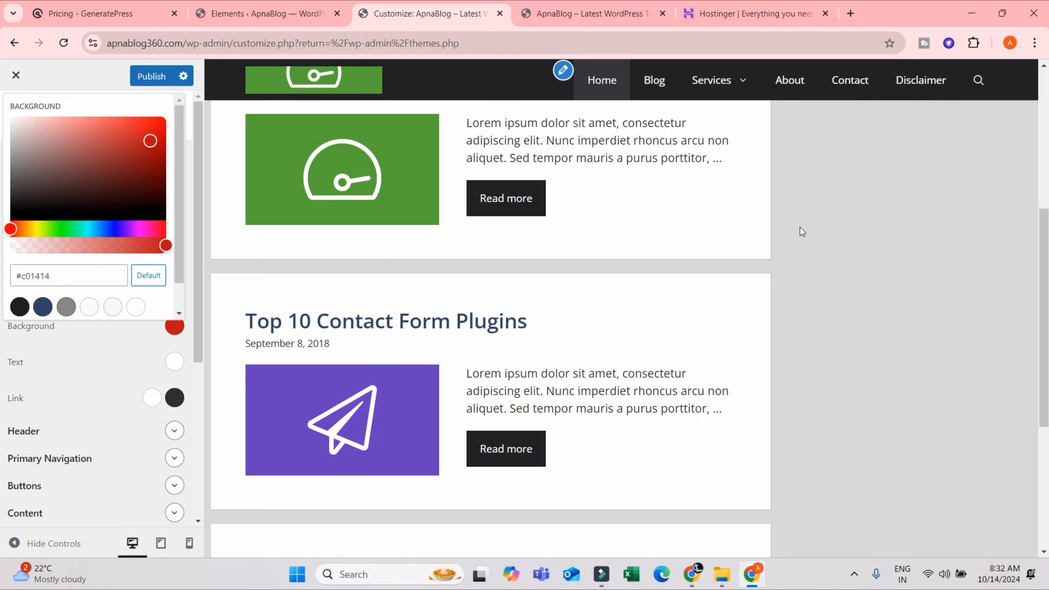
left_click(819, 234)
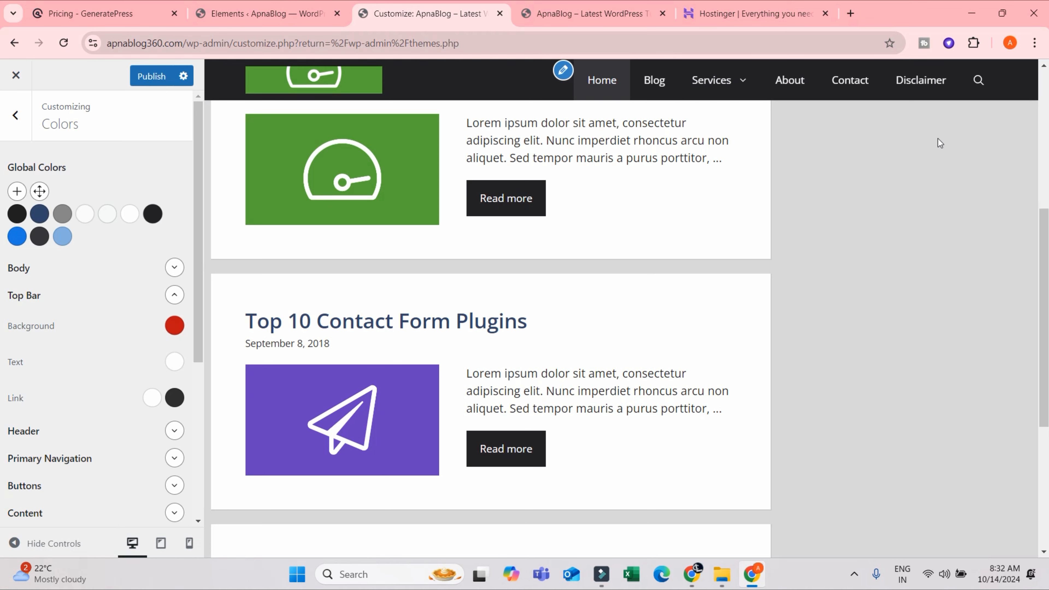
scroll(605, 193, "down", 1)
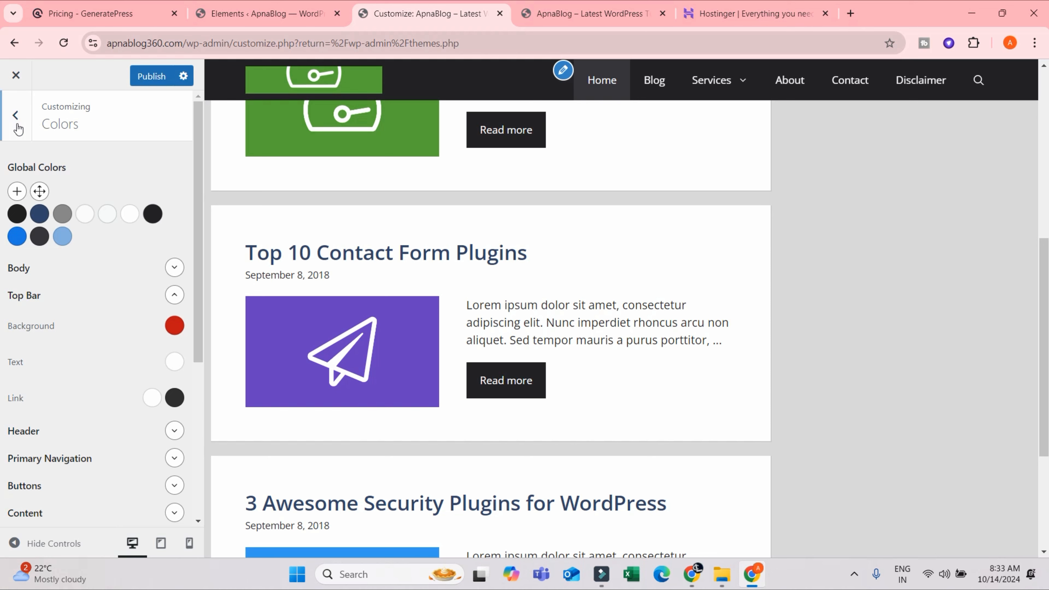
Open the Typography settings and review the Typography Manager entries and the Google font-display options
left_click(16, 115)
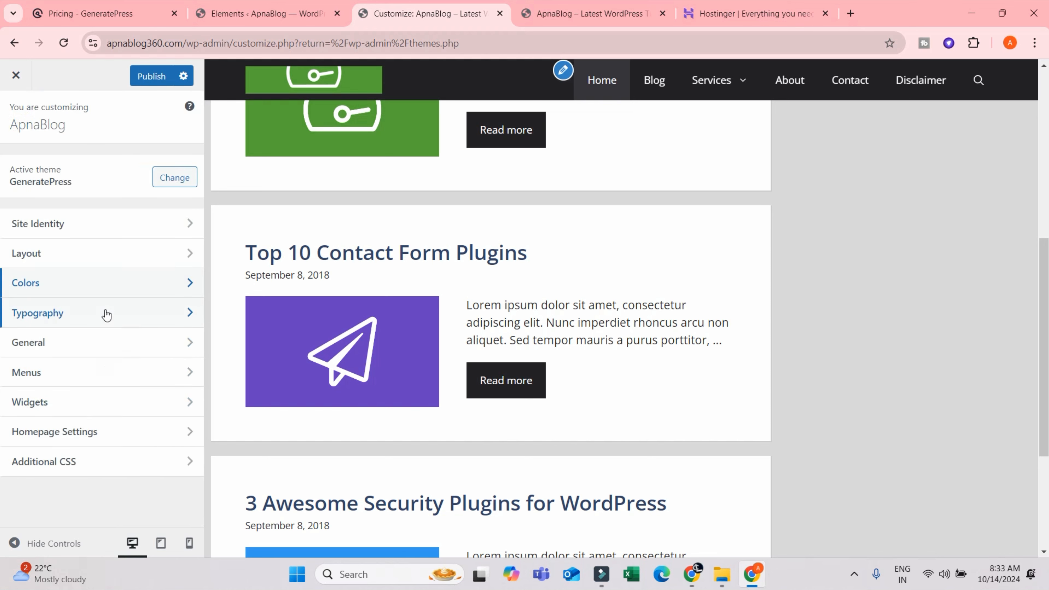
left_click(172, 316)
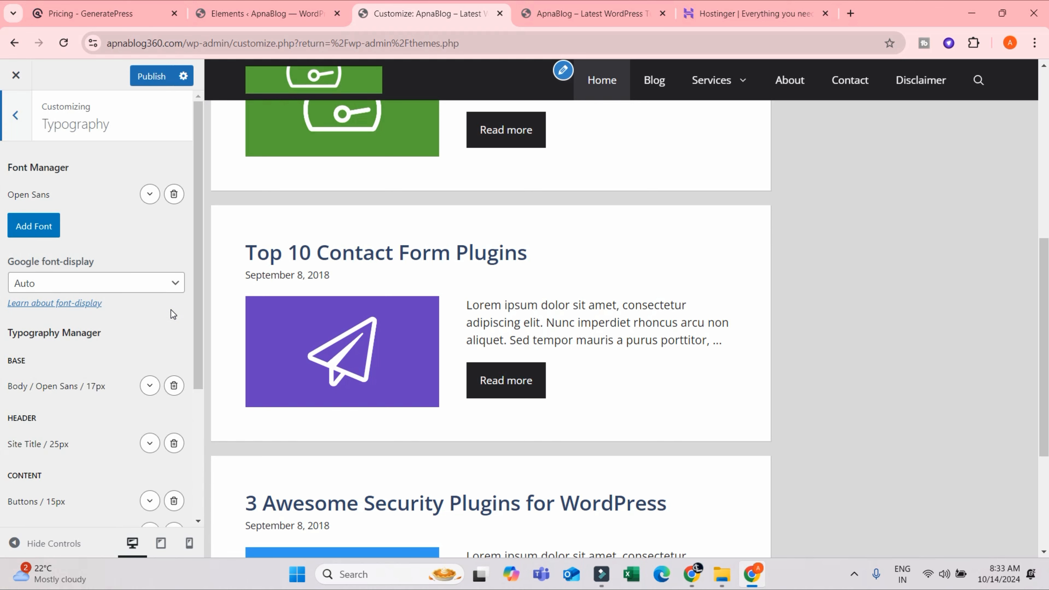
scroll(164, 322, "down", 3)
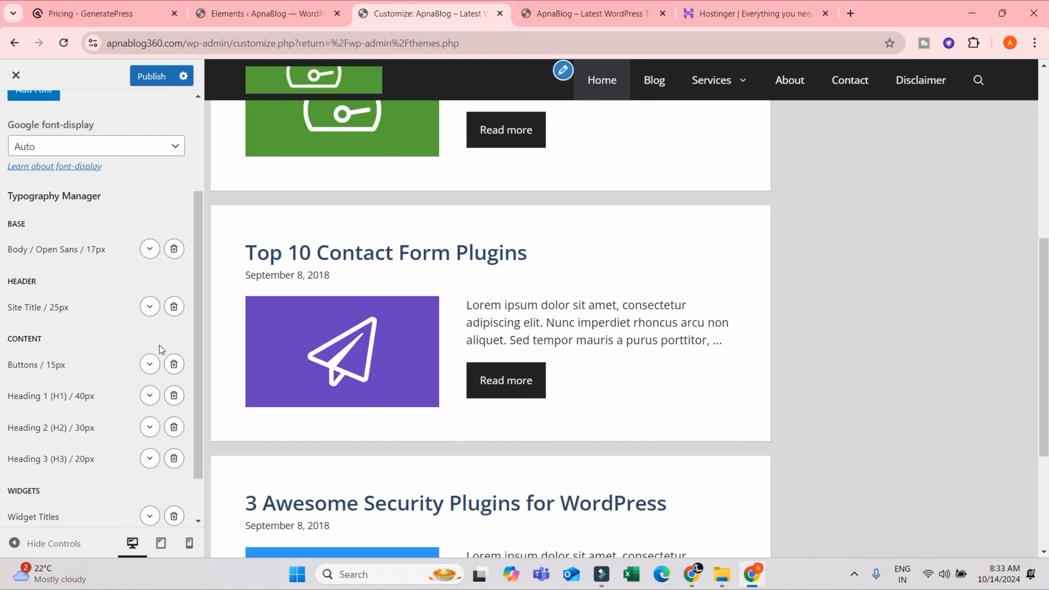
scroll(160, 347, "down", 1)
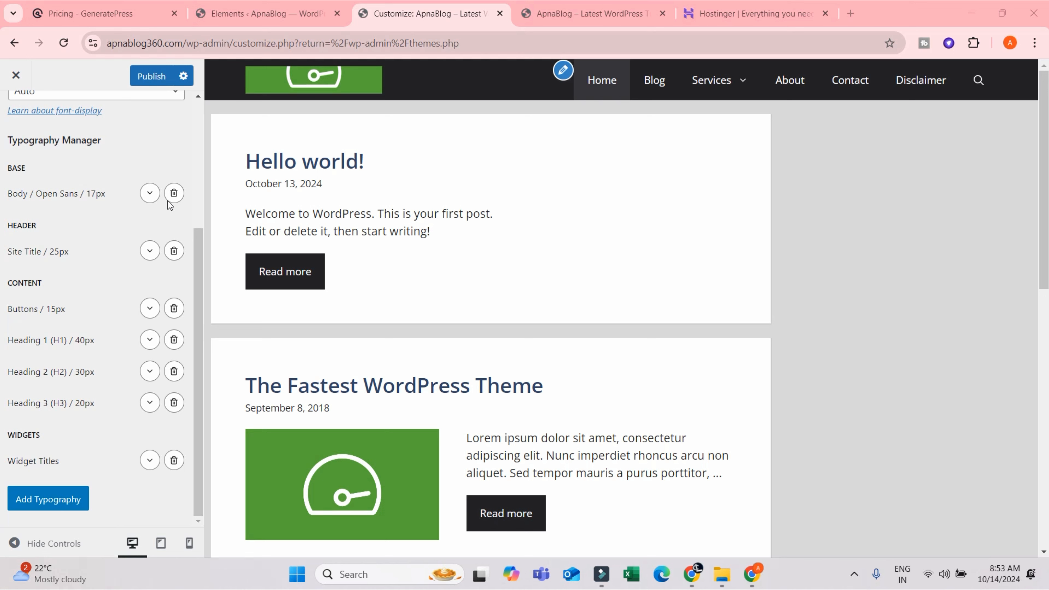
scroll(82, 131, "up", 5)
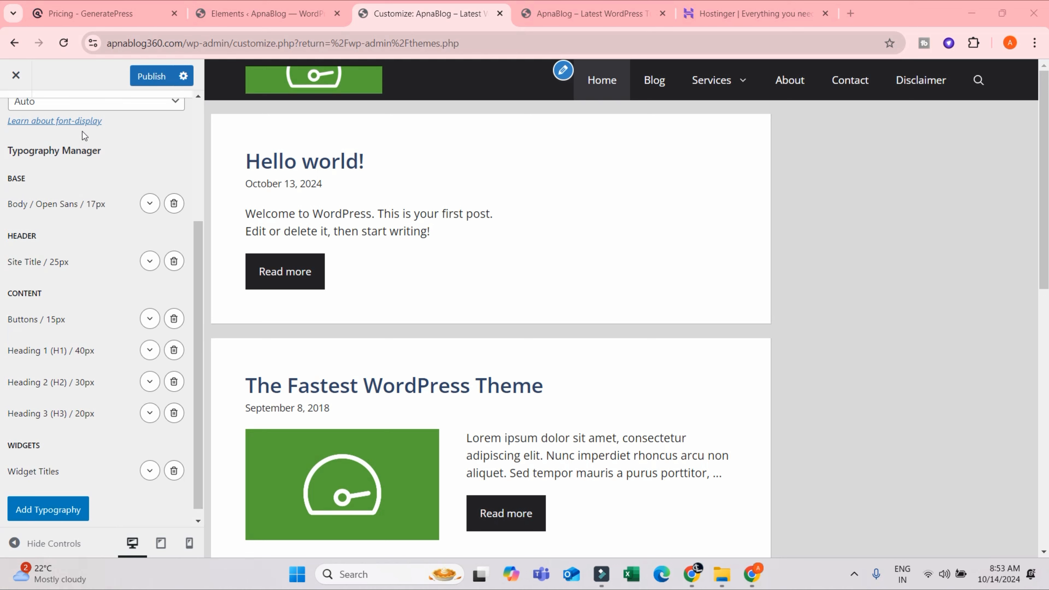
left_click(53, 283)
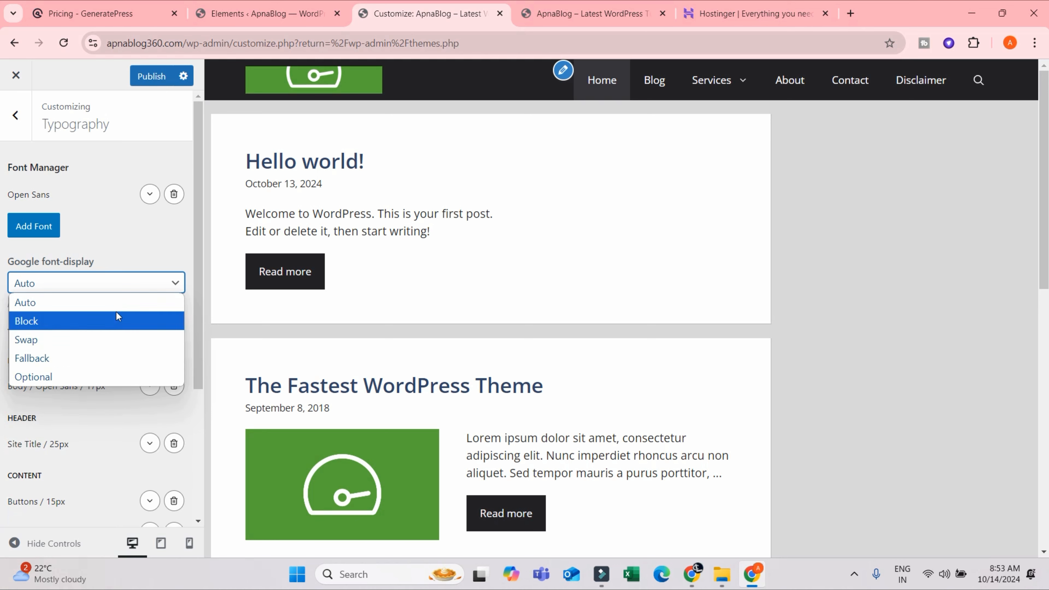
left_click(100, 222)
Replace the Open Sans font in the Font Manager with the Google font Poppins
left_click(150, 195)
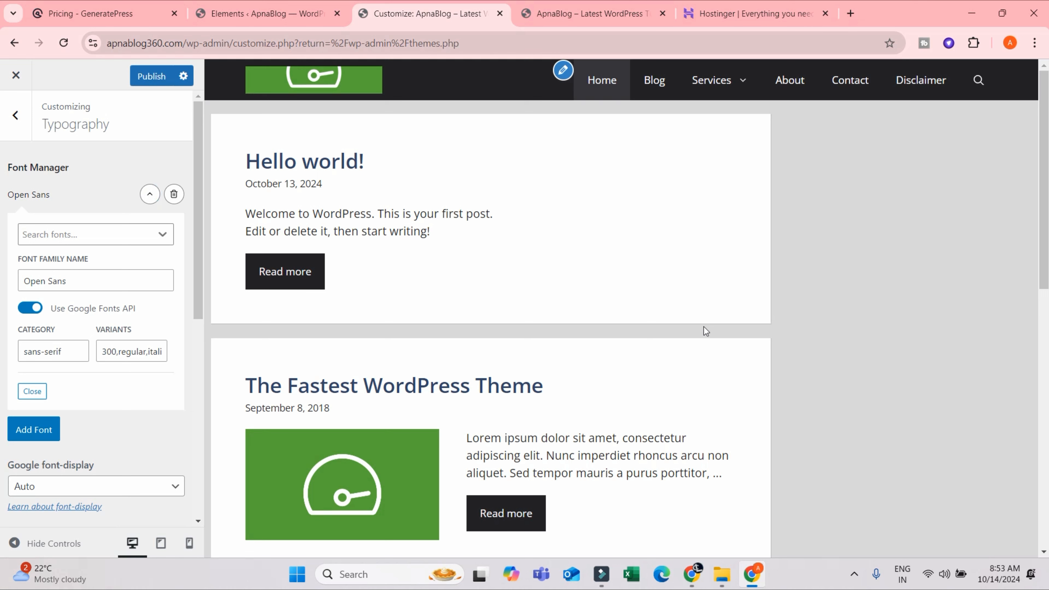
scroll(388, 315, "down", 5)
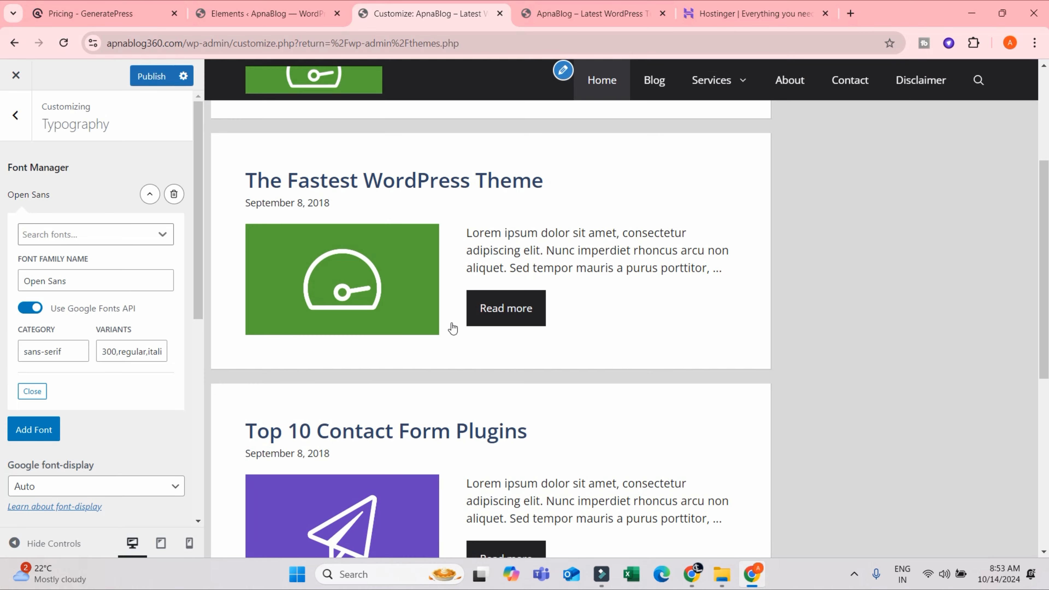
scroll(144, 400, "down", 3)
scroll(144, 400, "down", 5)
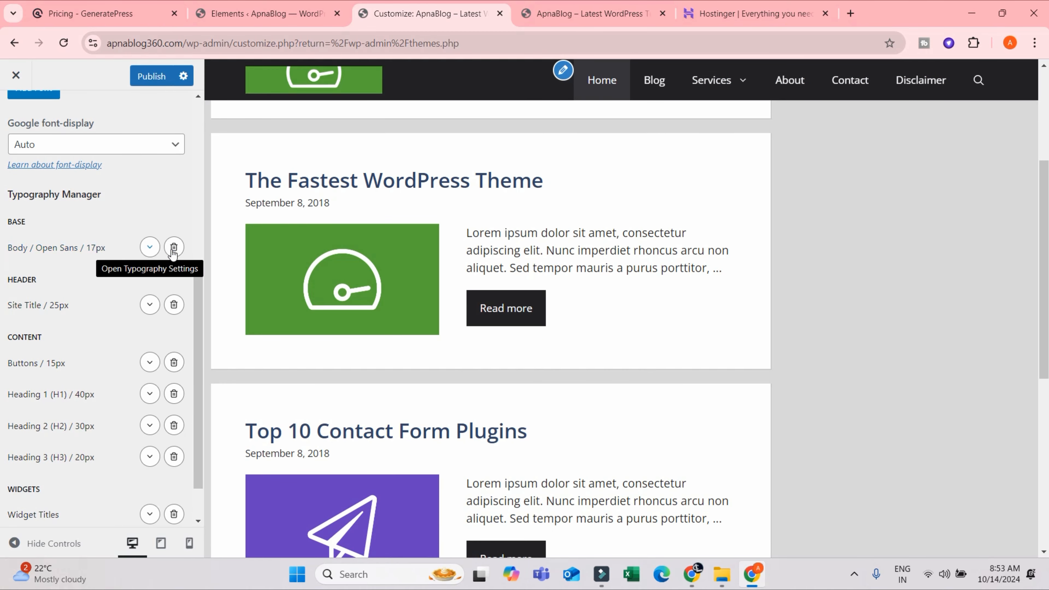
scroll(165, 194, "up", 8)
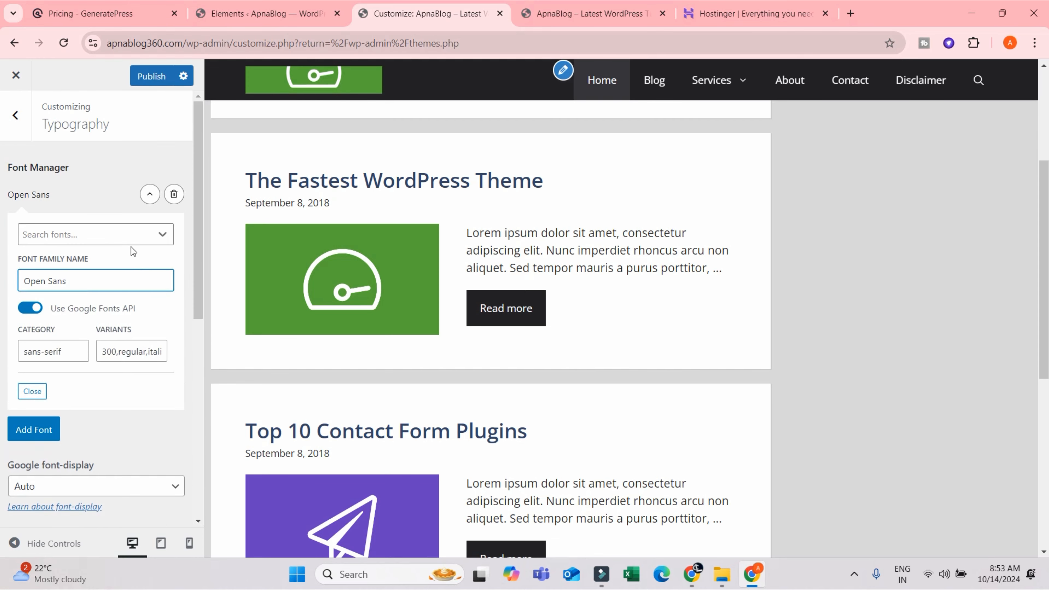
left_click(134, 240)
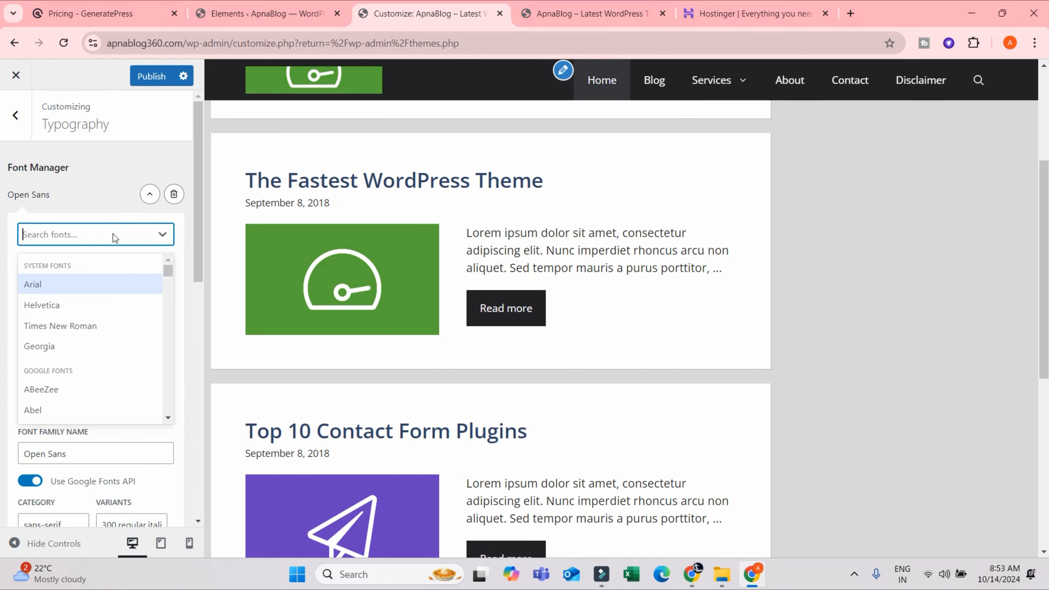
type("popp")
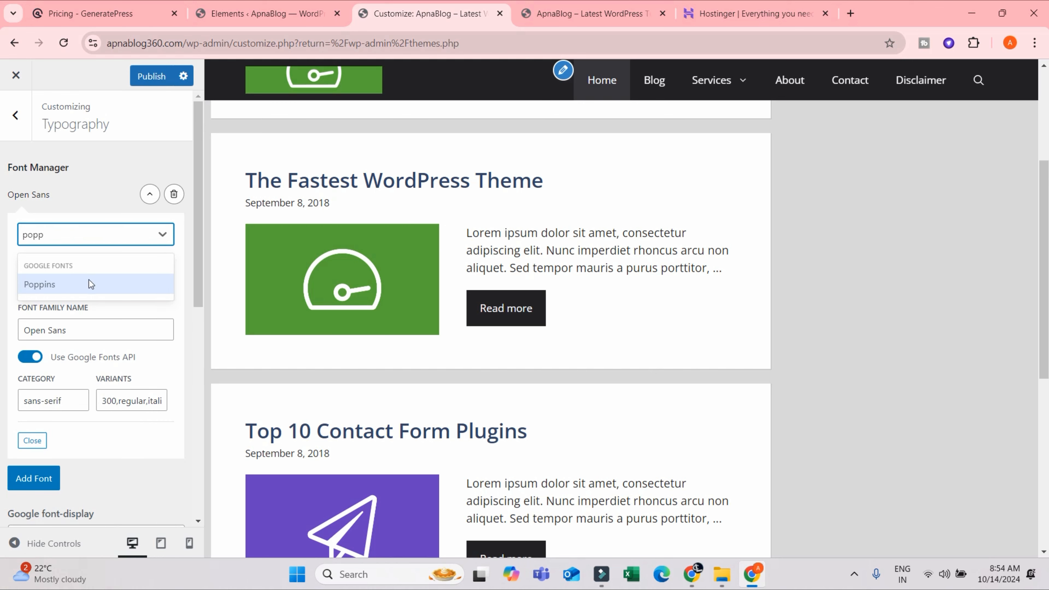
left_click(88, 284)
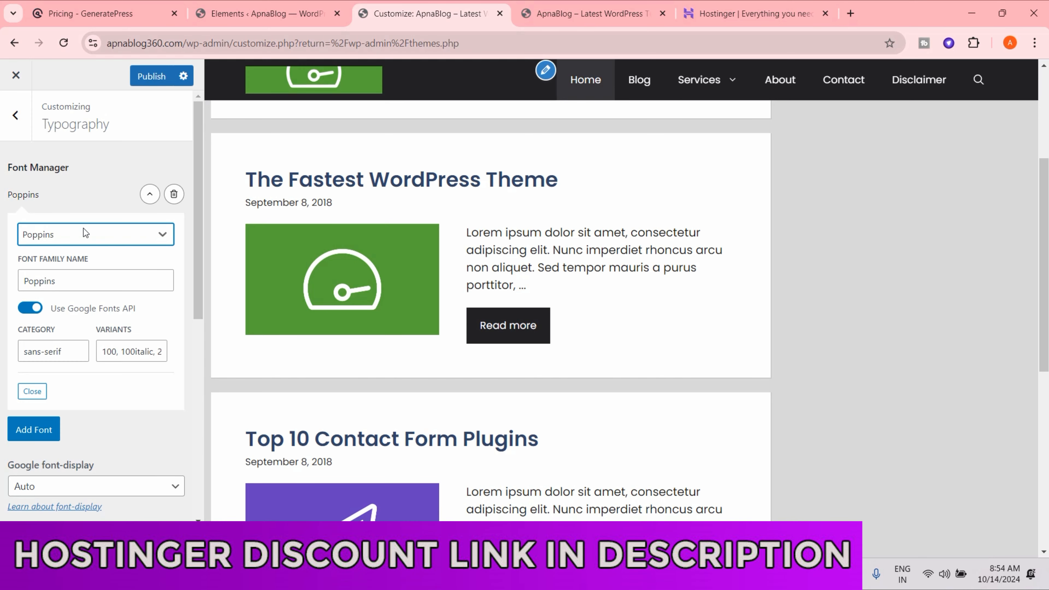
Replace the Poppins font in the Font Manager with the Google font Montserrat and check the post list in the preview
left_click(89, 232)
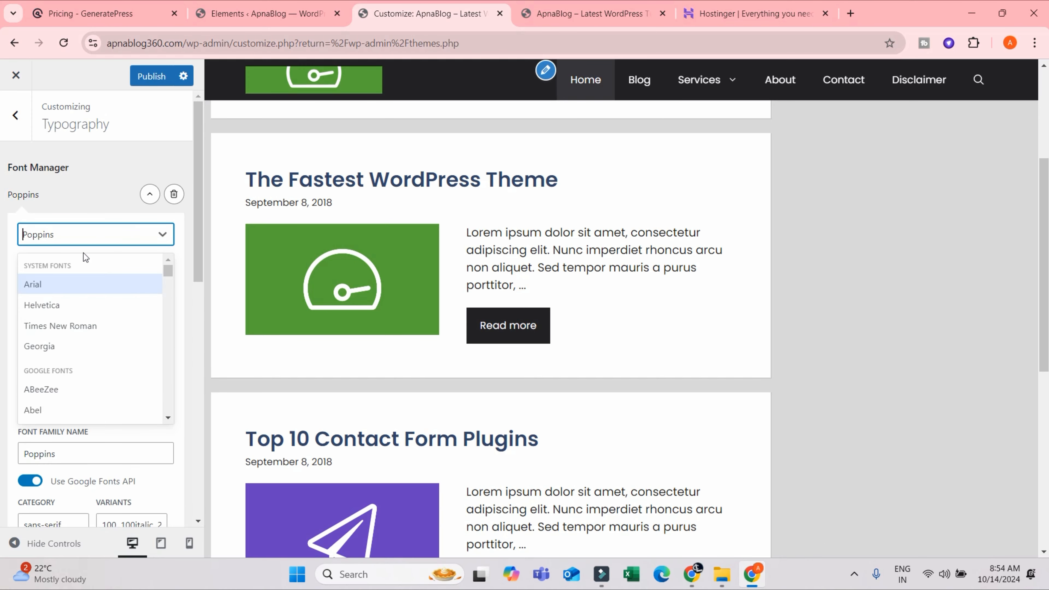
type("mo")
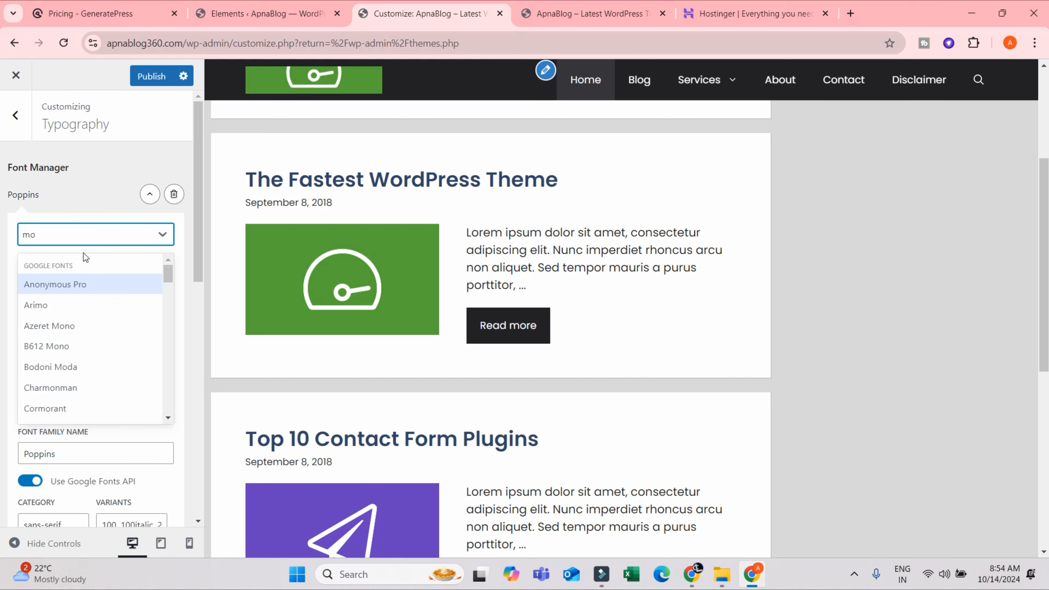
type("nts")
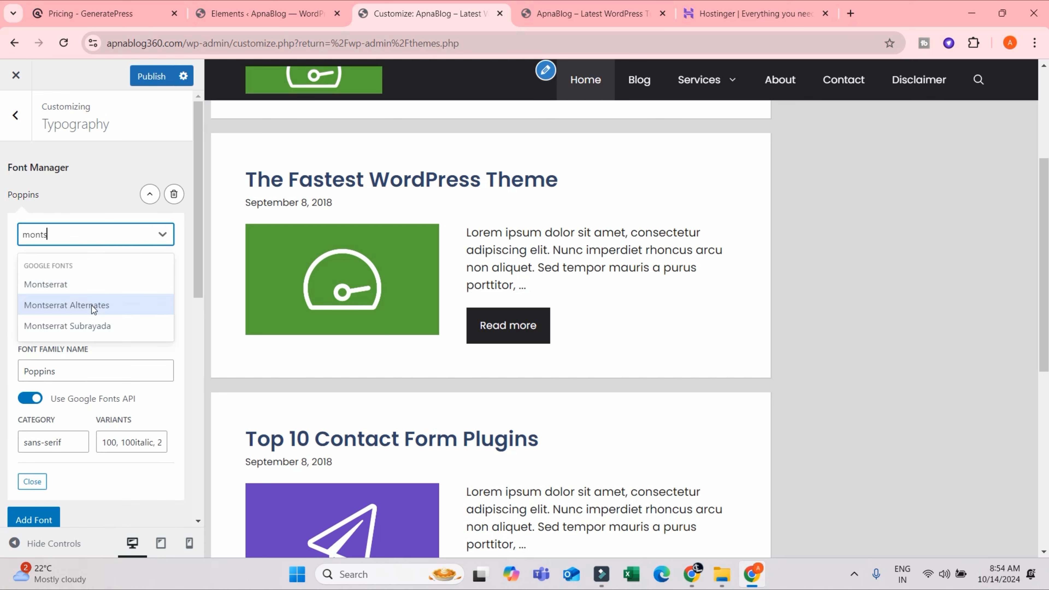
left_click(67, 285)
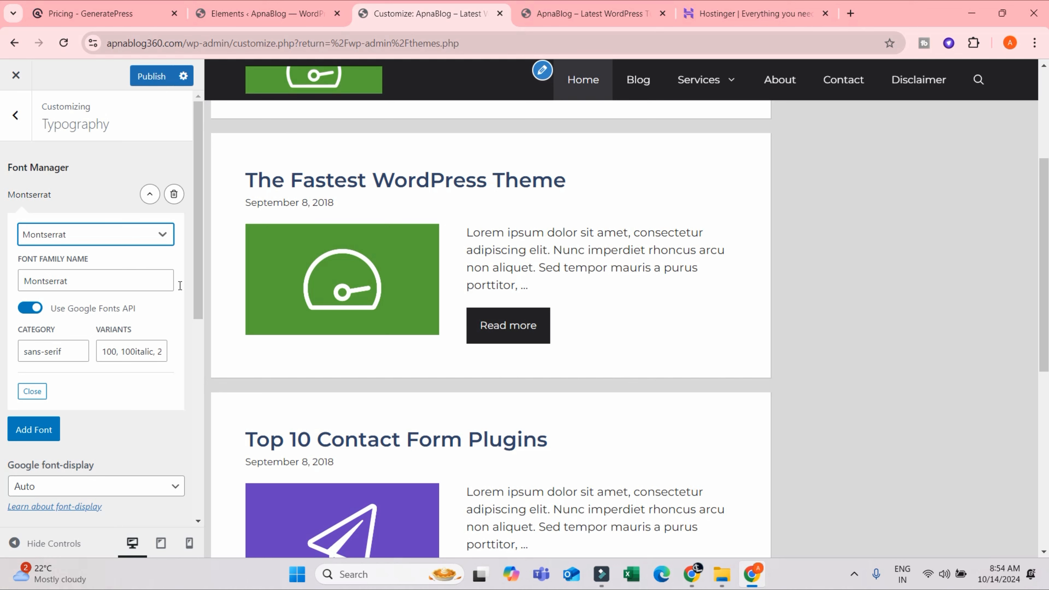
scroll(612, 306, "down", 5)
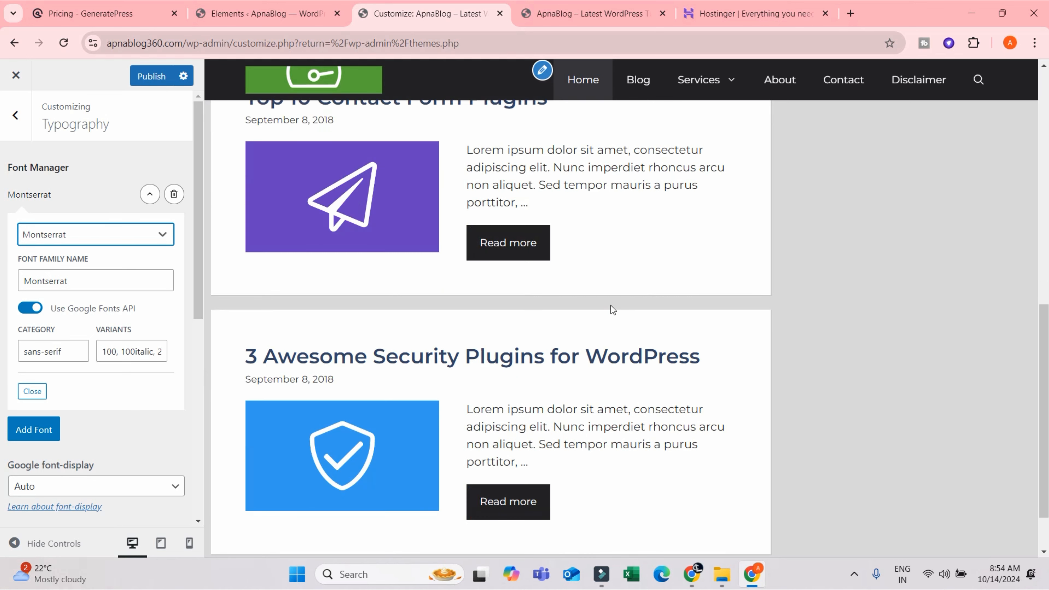
scroll(592, 308, "up", 5)
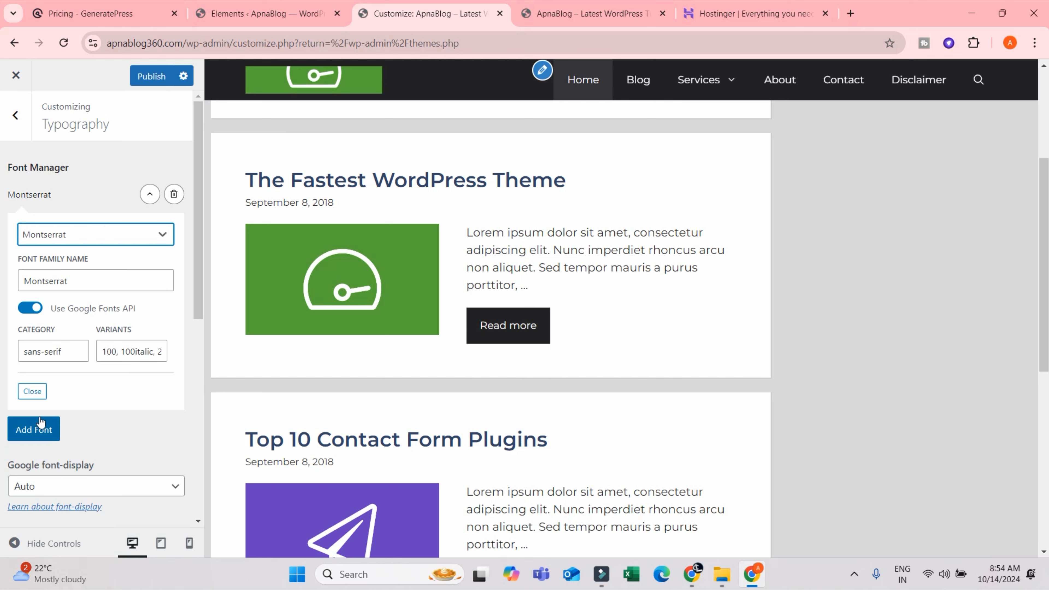
Examine the Typography Manager entries for the base, header, content and widget elements
scroll(593, 288, "down", 2)
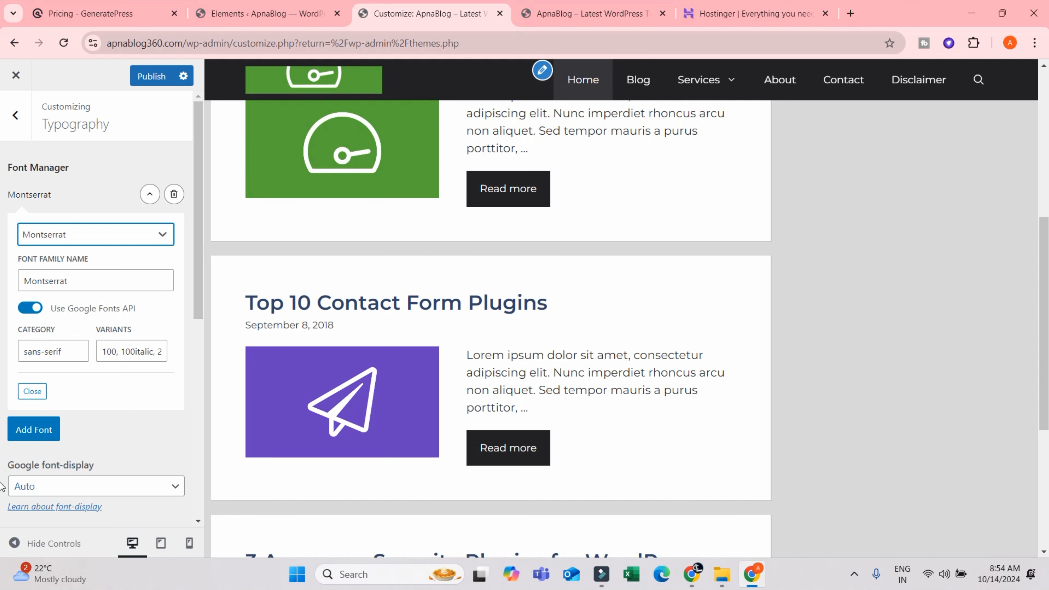
scroll(3, 483, "down", 3)
scroll(101, 341, "down", 1)
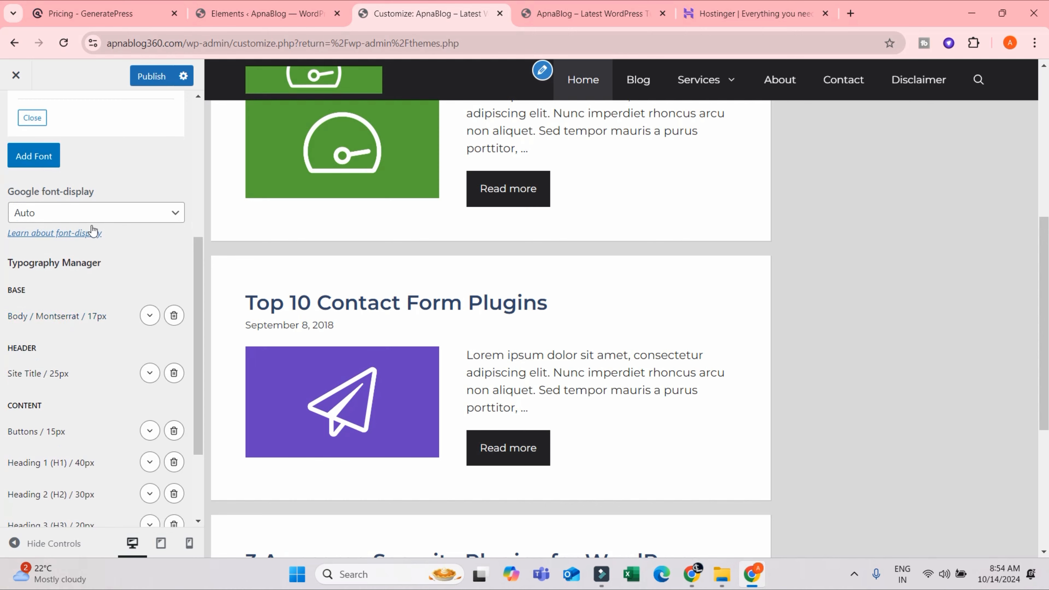
scroll(84, 235, "up", 1)
scroll(47, 296, "down", 3)
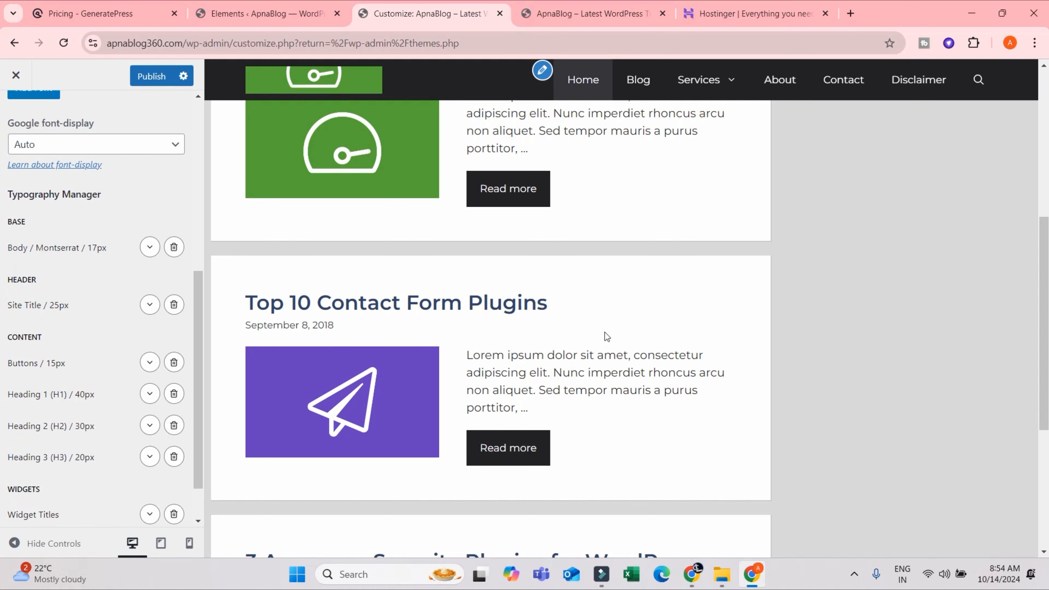
scroll(97, 274, "down", 2)
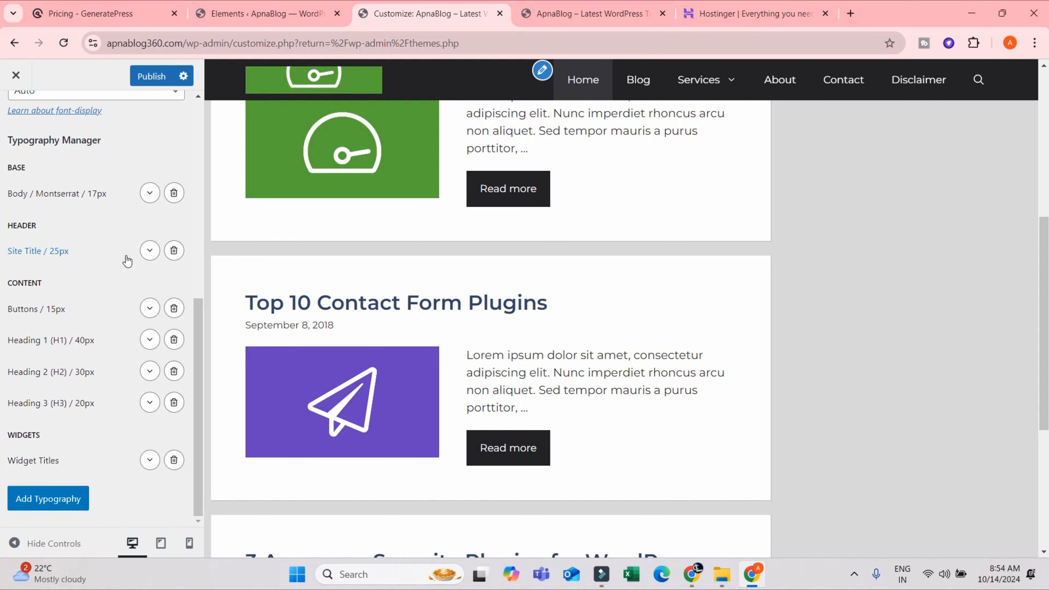
Open the post "The Fastest WordPress Theme" in the preview and examine its main title as the H1 example
scroll(346, 86, "up", 1)
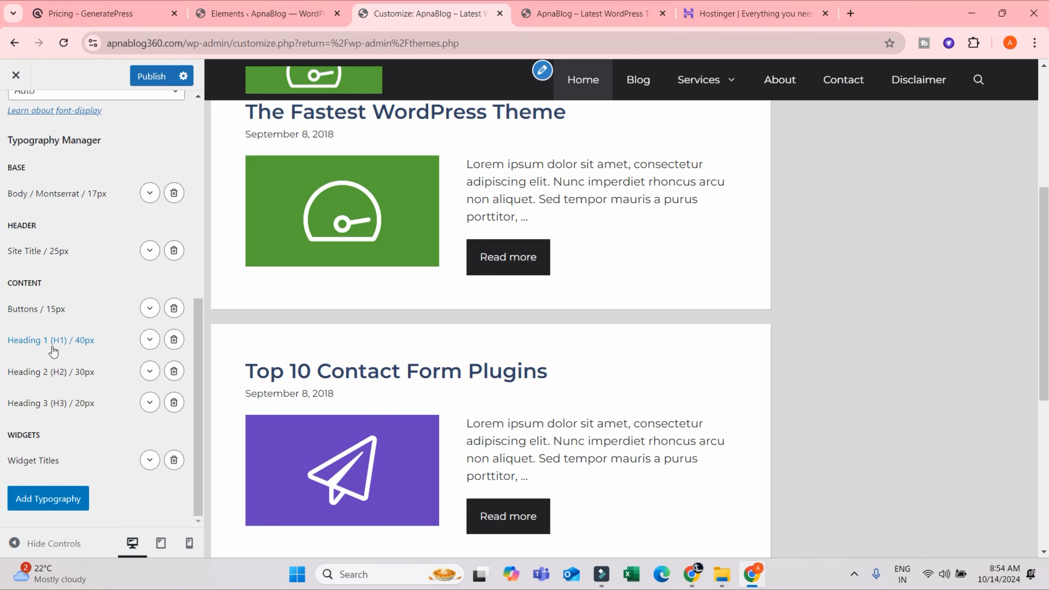
scroll(502, 290, "up", 4)
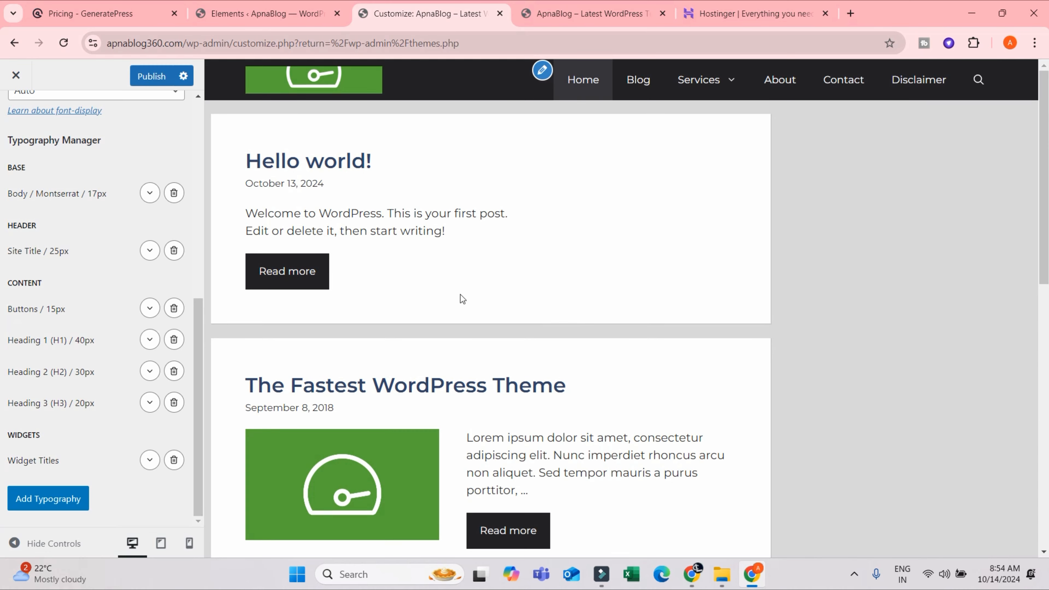
scroll(460, 295, "down", 3)
left_click(358, 250)
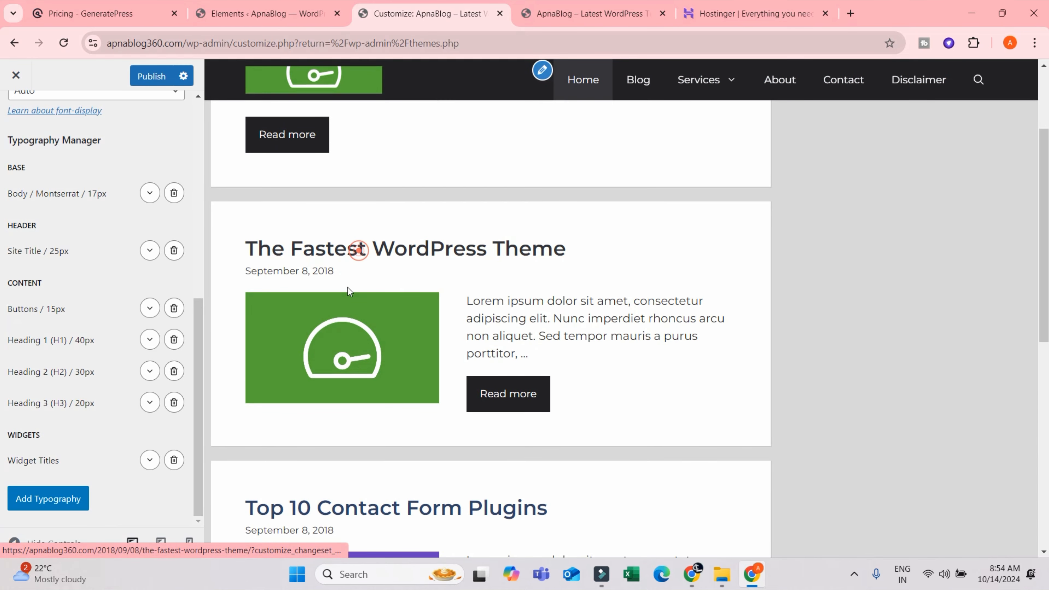
left_click(406, 252)
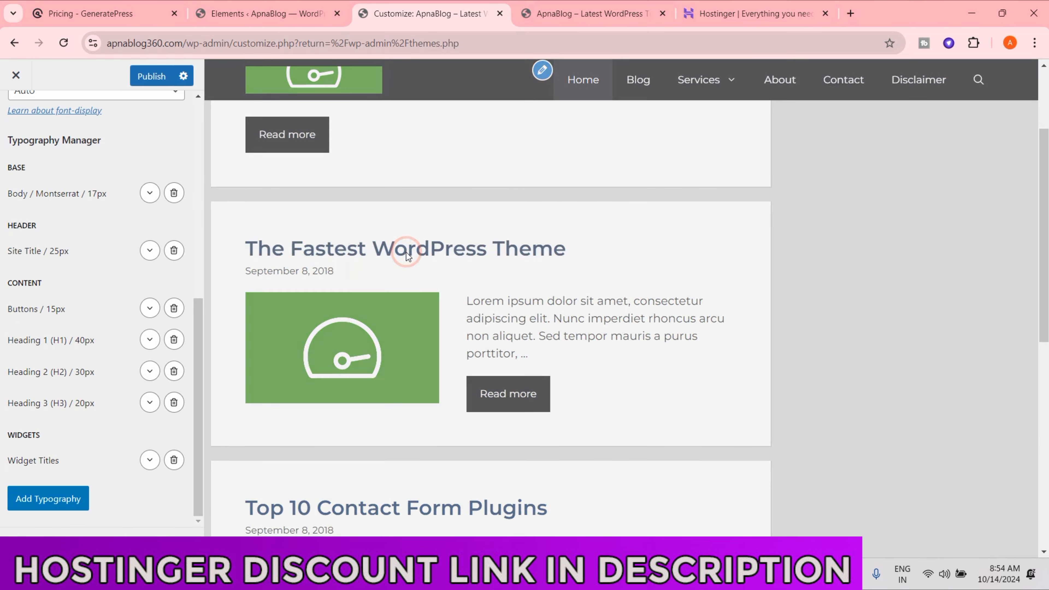
scroll(424, 254, "down", 5)
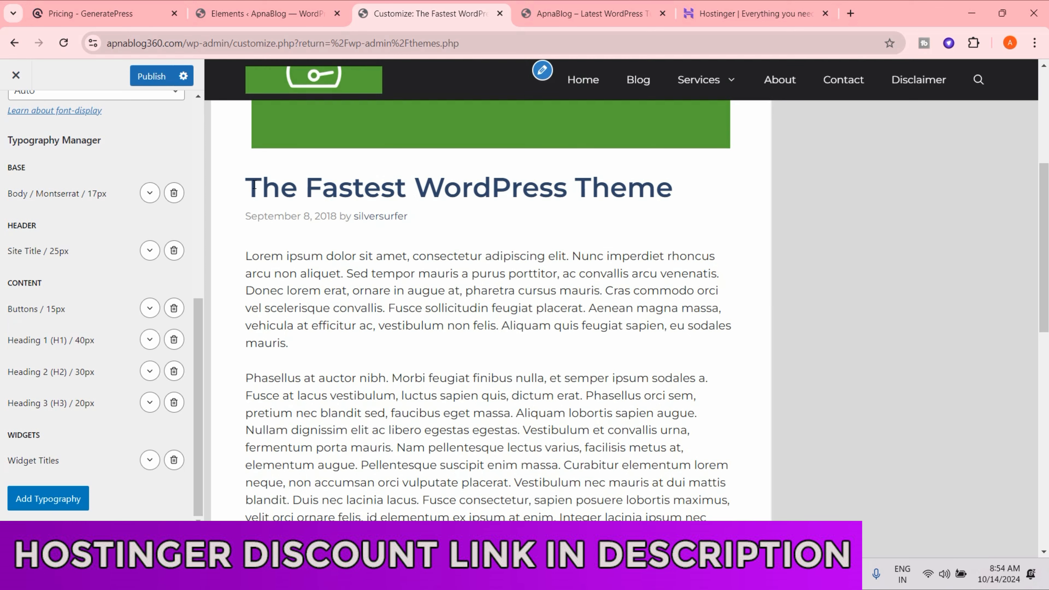
left_click_drag(254, 187, 672, 188)
left_click(864, 227)
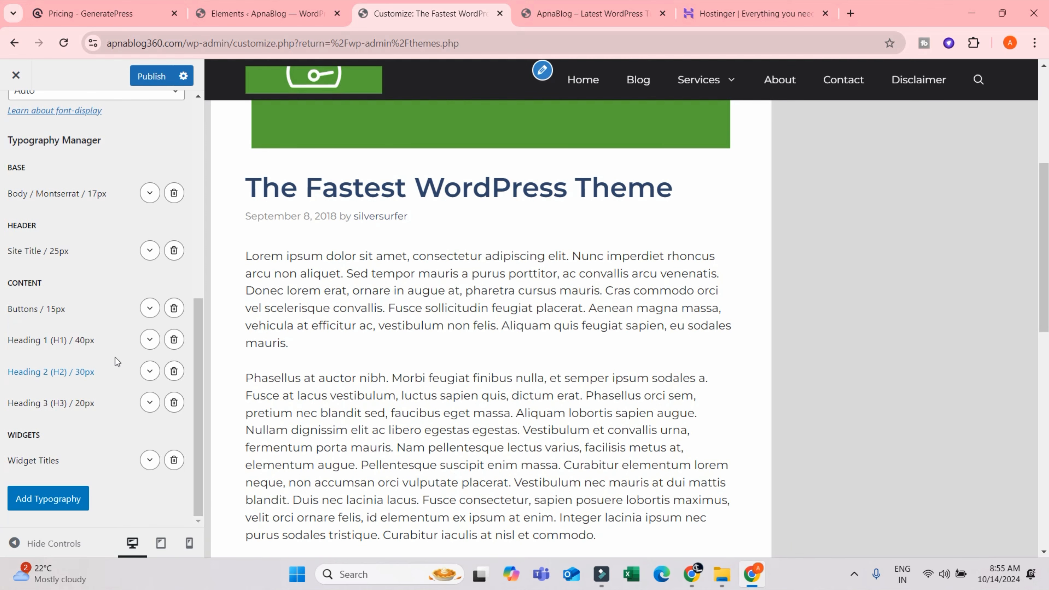
Open the Heading 1 (H1) entry in the Typography Manager to reach its font options
left_click(149, 338)
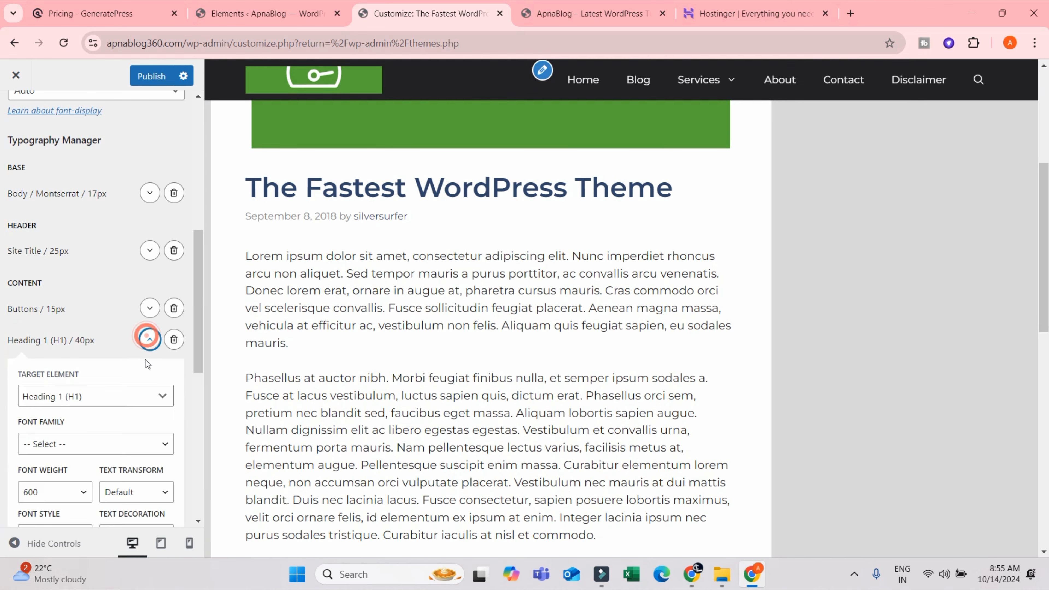
scroll(139, 400, "down", 2)
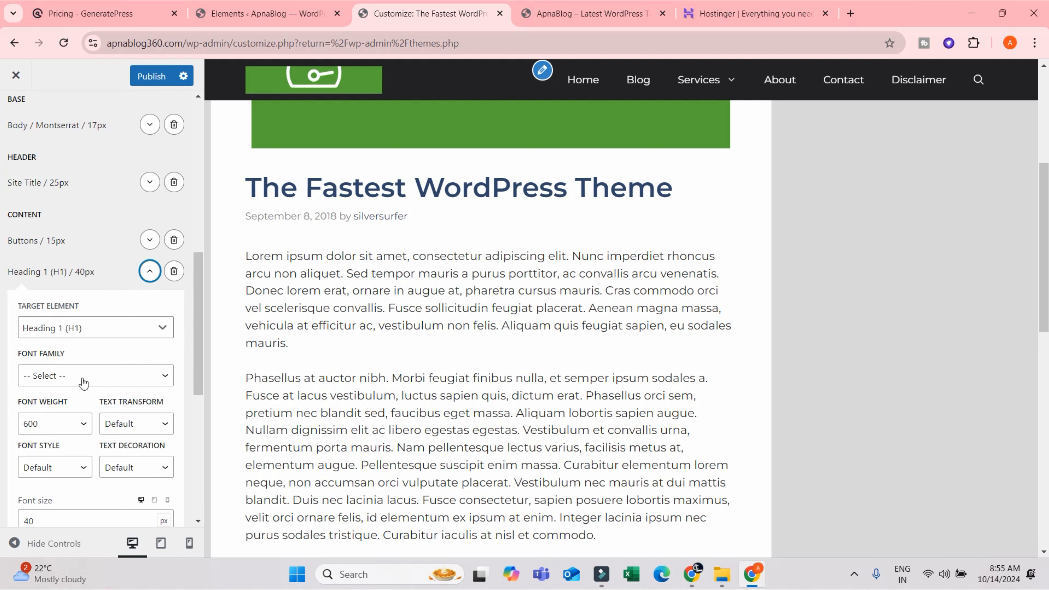
Try font weight 900 on Heading 1 (H1) and restore it to 600
left_click(84, 381)
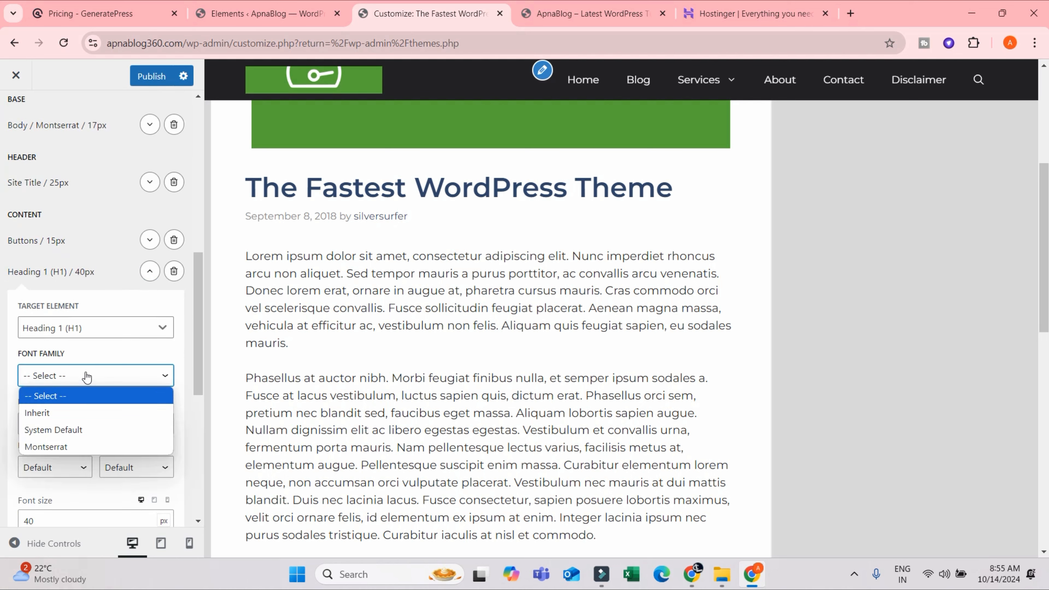
left_click(194, 357)
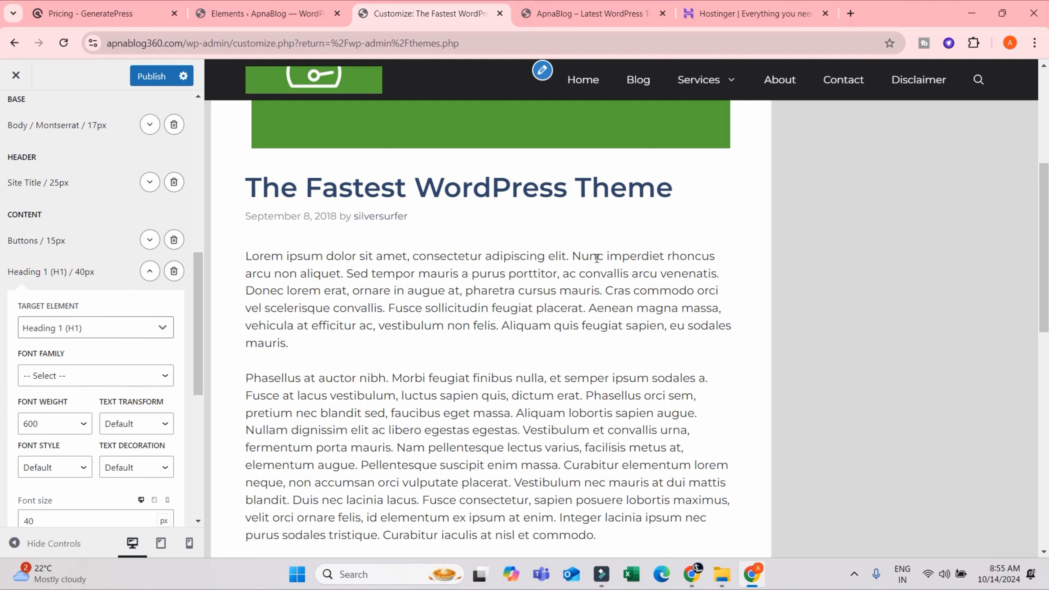
scroll(80, 397, "down", 2)
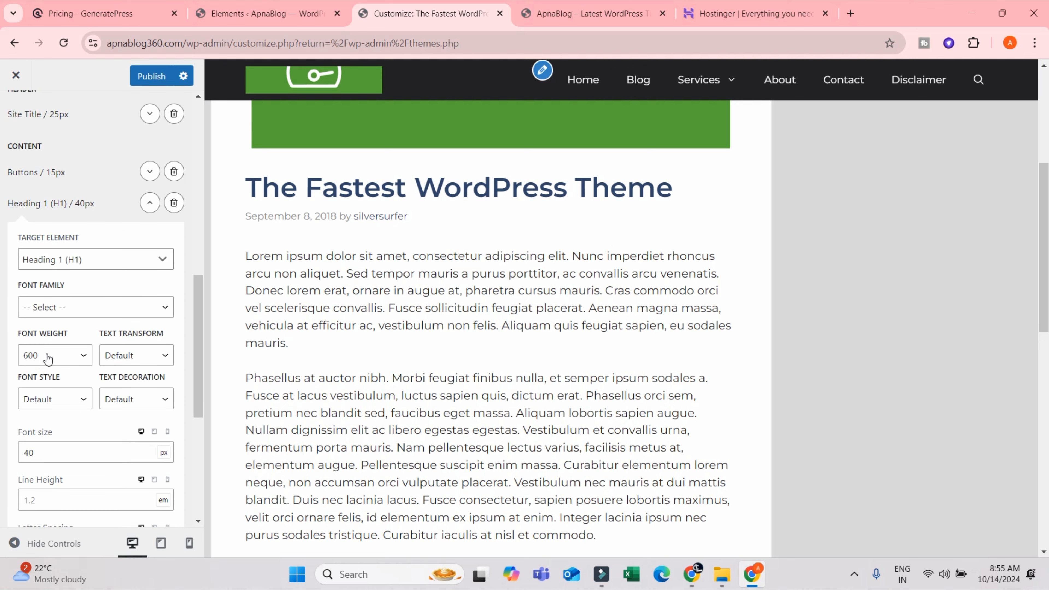
left_click(63, 358)
left_click(56, 339)
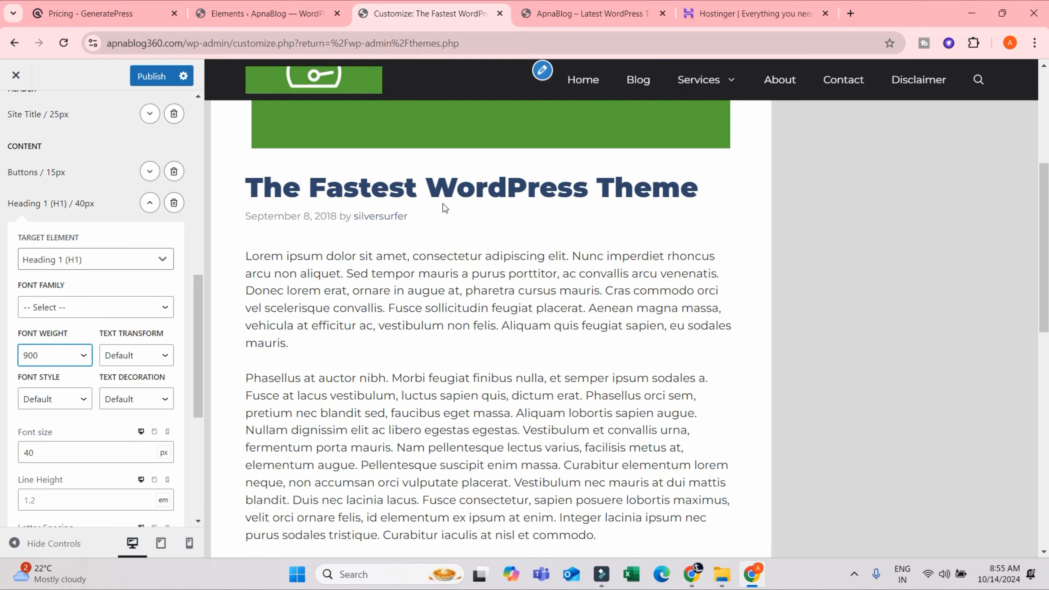
left_click(73, 356)
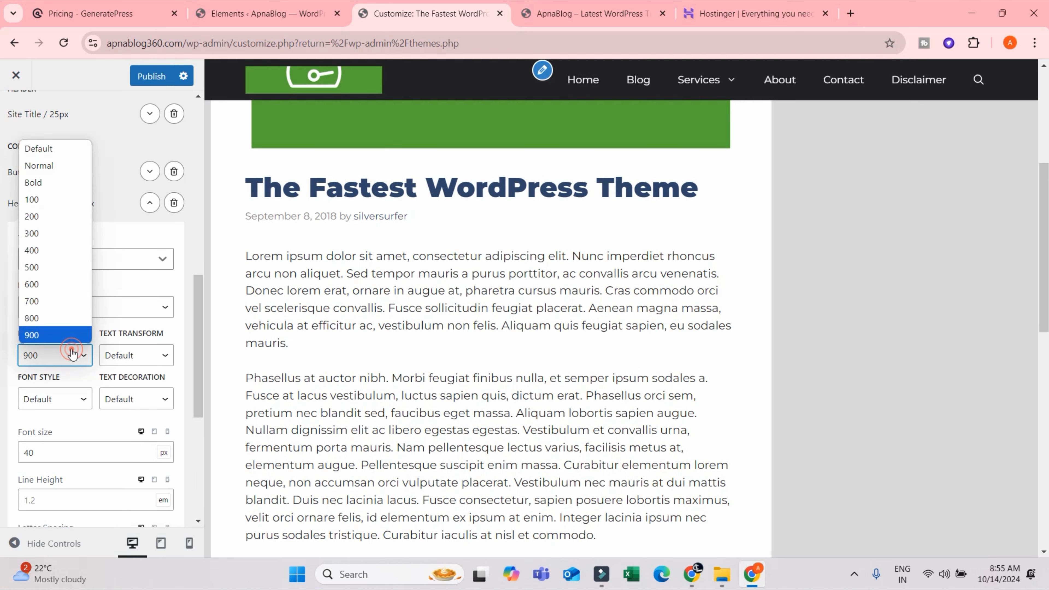
left_click(44, 286)
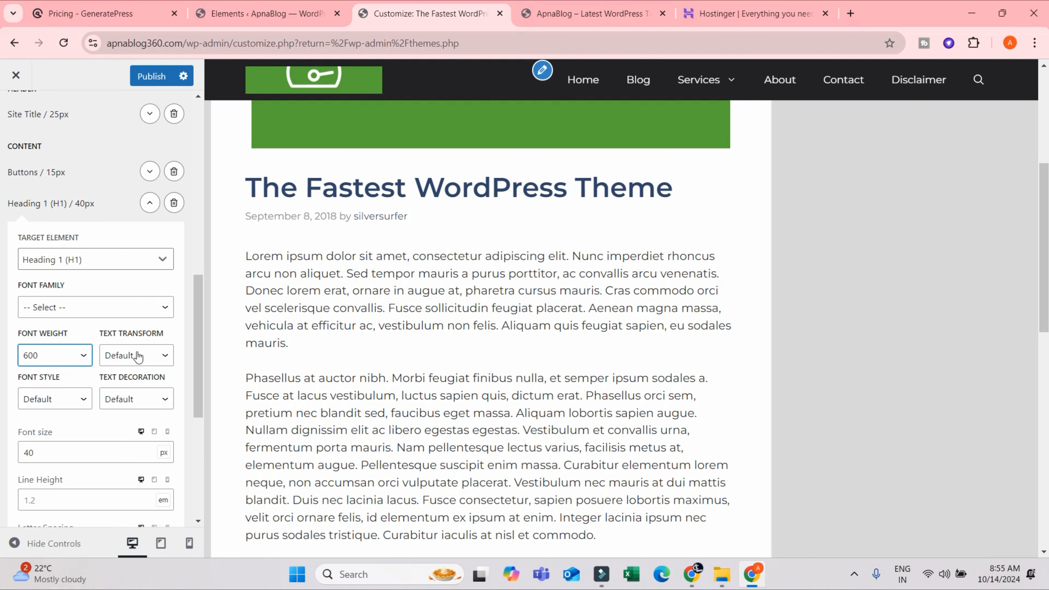
Try the Normal, Uppercase and Lowercase text transforms on Heading 1 (H1)
left_click(169, 356)
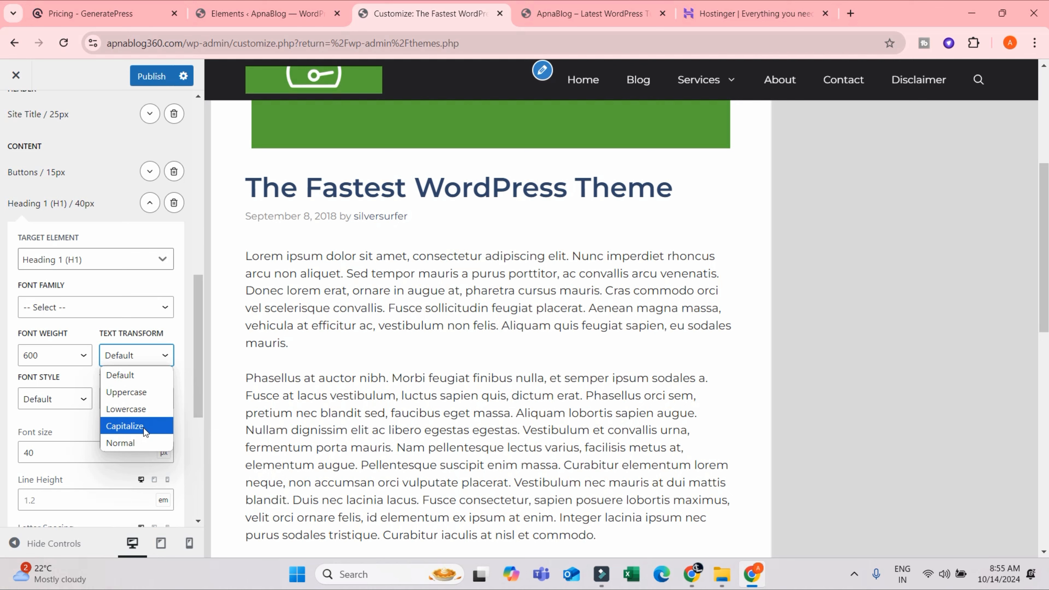
left_click(140, 439)
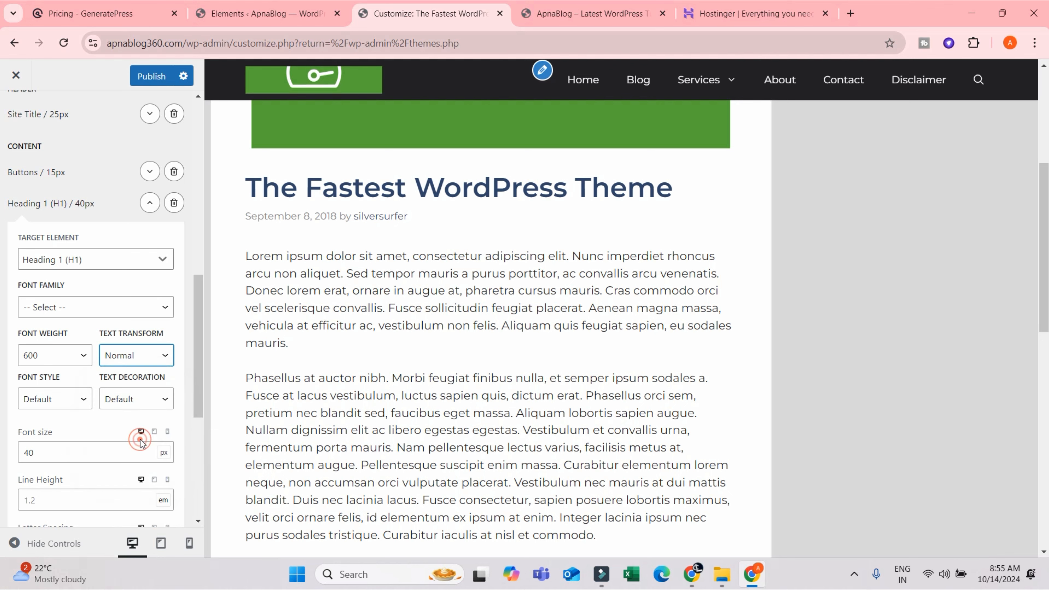
left_click(137, 355)
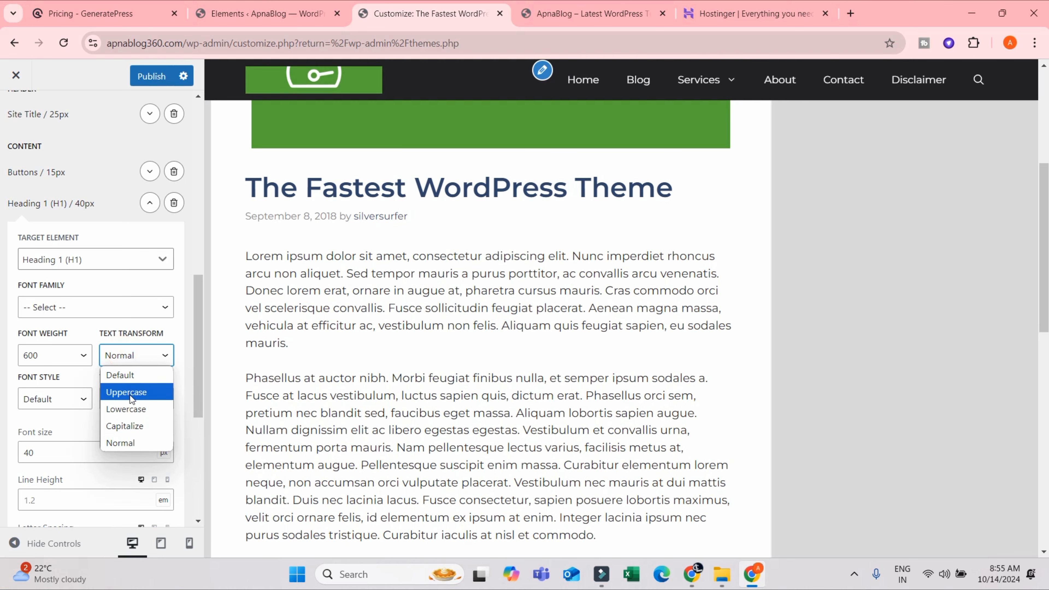
left_click(124, 391)
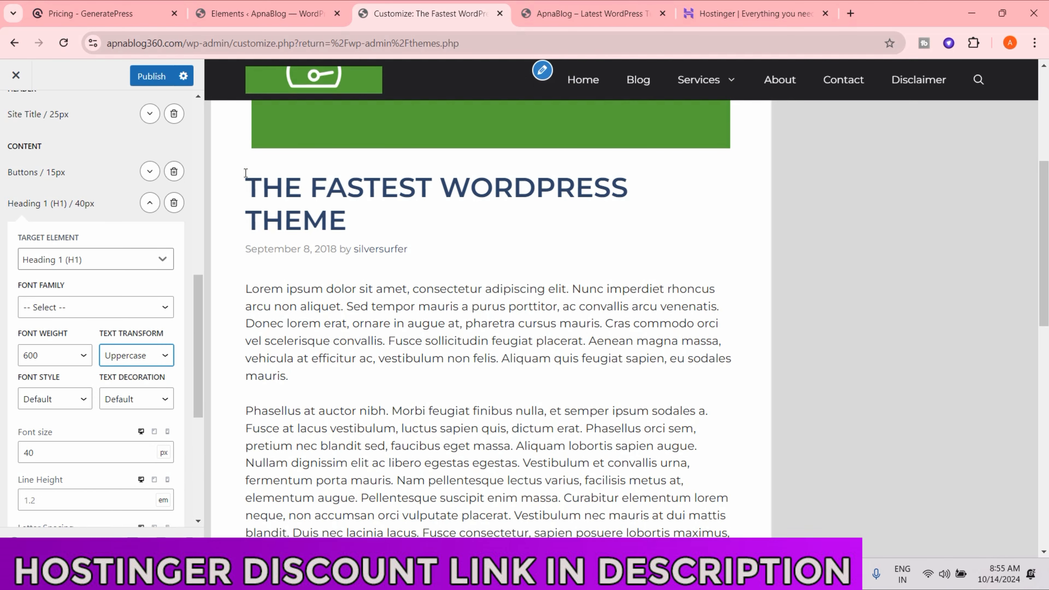
left_click_drag(247, 179, 413, 218)
left_click(626, 192)
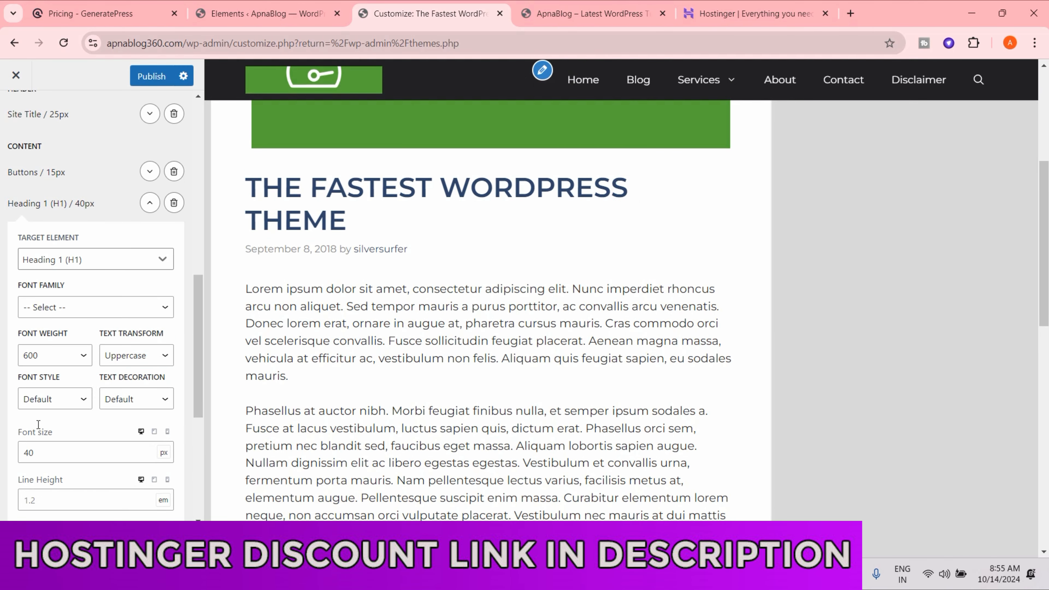
left_click(110, 356)
left_click(133, 409)
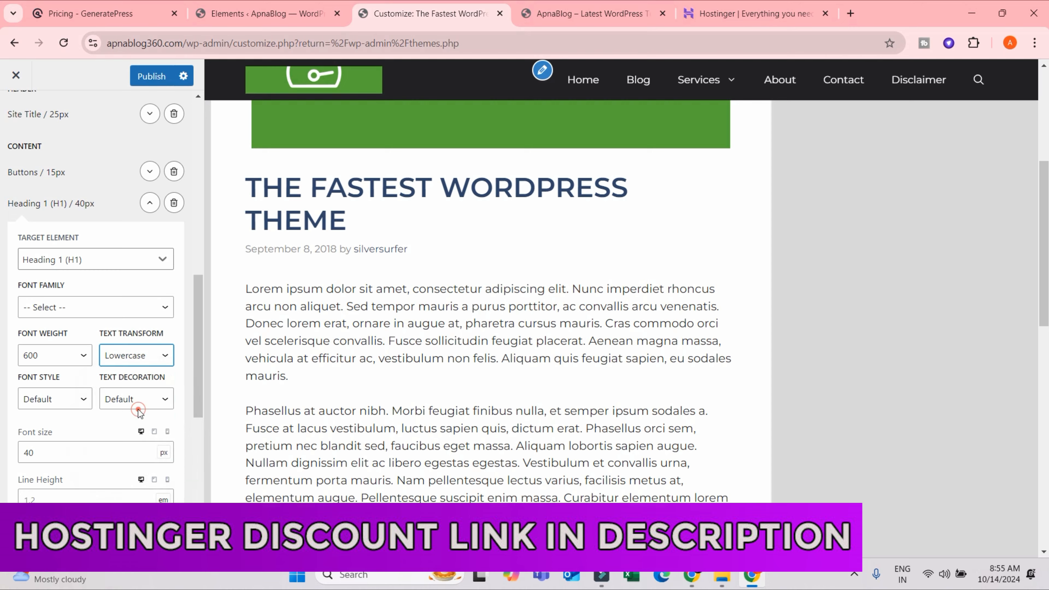
Set the text transform of Heading 1 (H1) to Capitalize
left_click(161, 356)
left_click(124, 425)
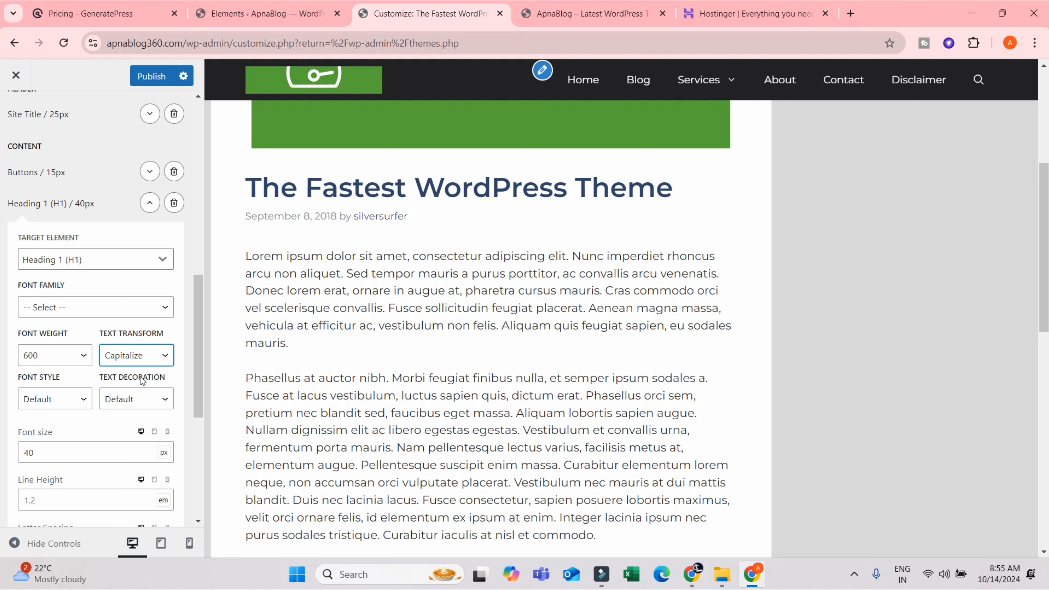
Try font sizes of 50 px and 100 px on Heading 1 (H1) and return it to 40 px
scroll(143, 380, "down", 3)
left_click(66, 317)
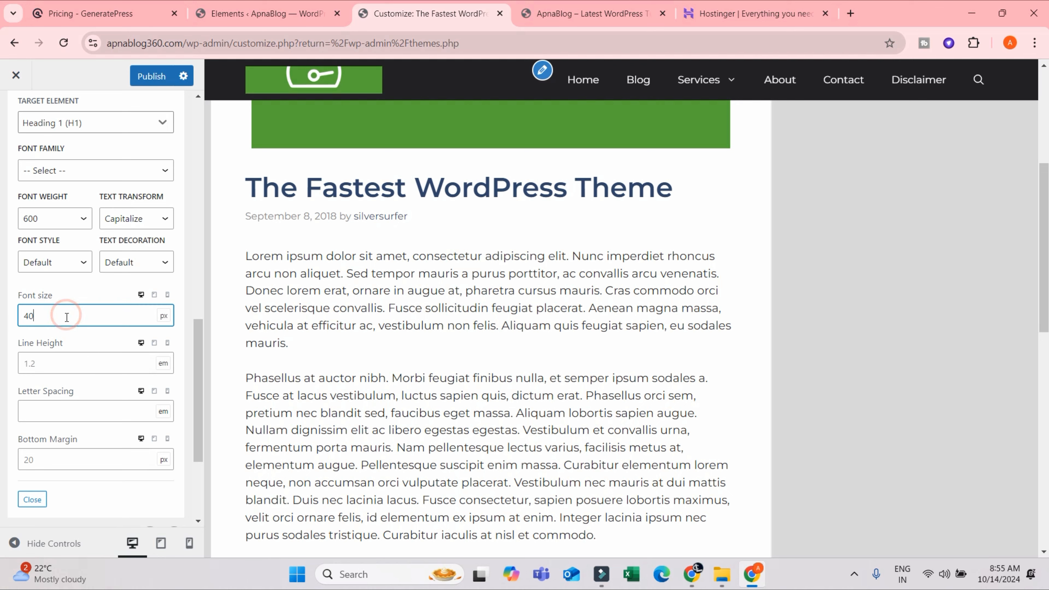
left_click_drag(67, 317, 22, 314)
type("50")
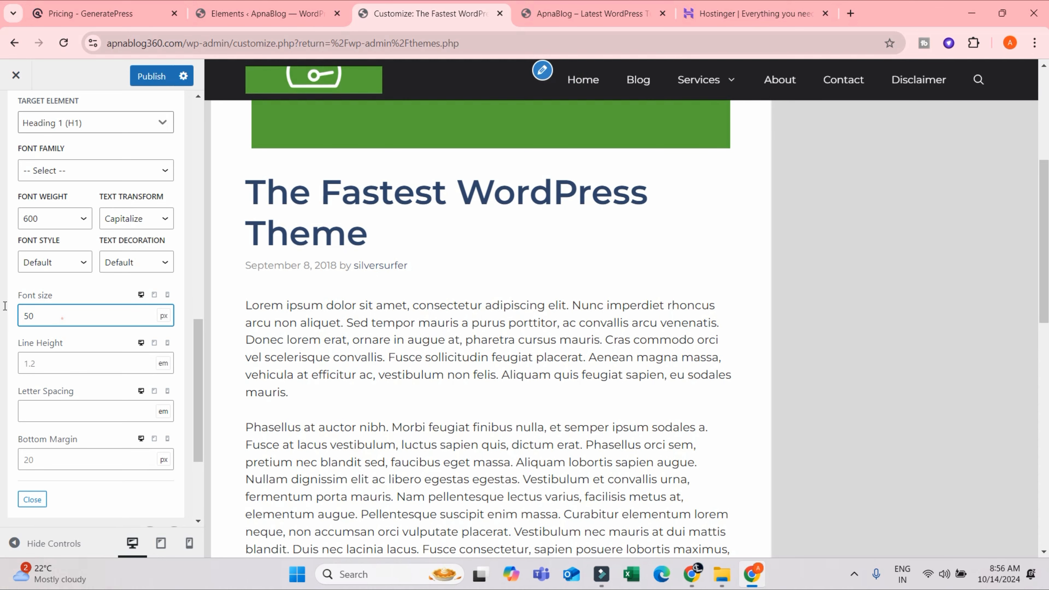
left_click_drag(62, 317, 4, 306)
type("100")
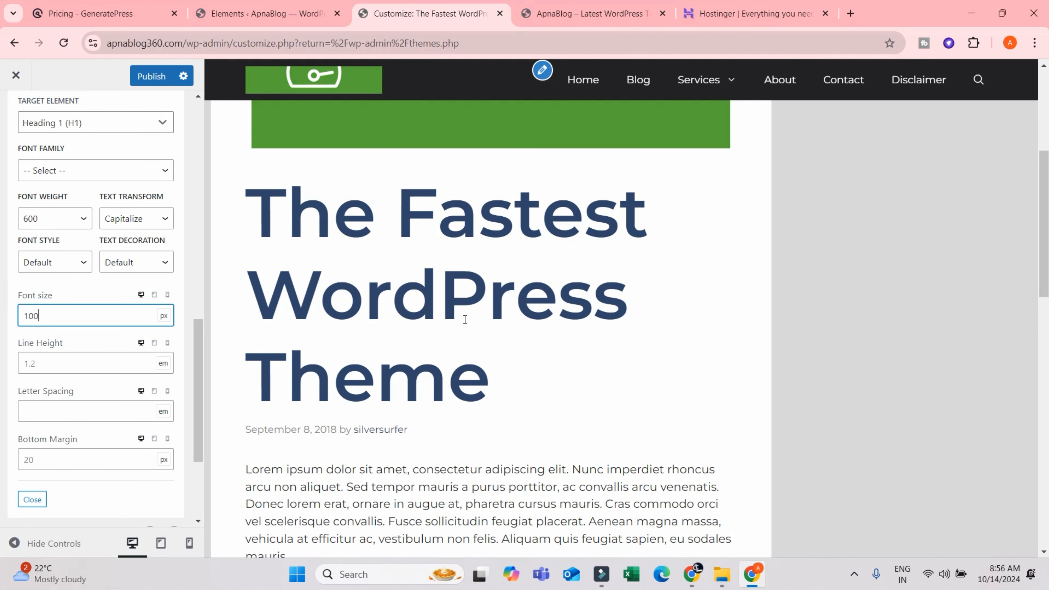
double_click(44, 321)
type("40")
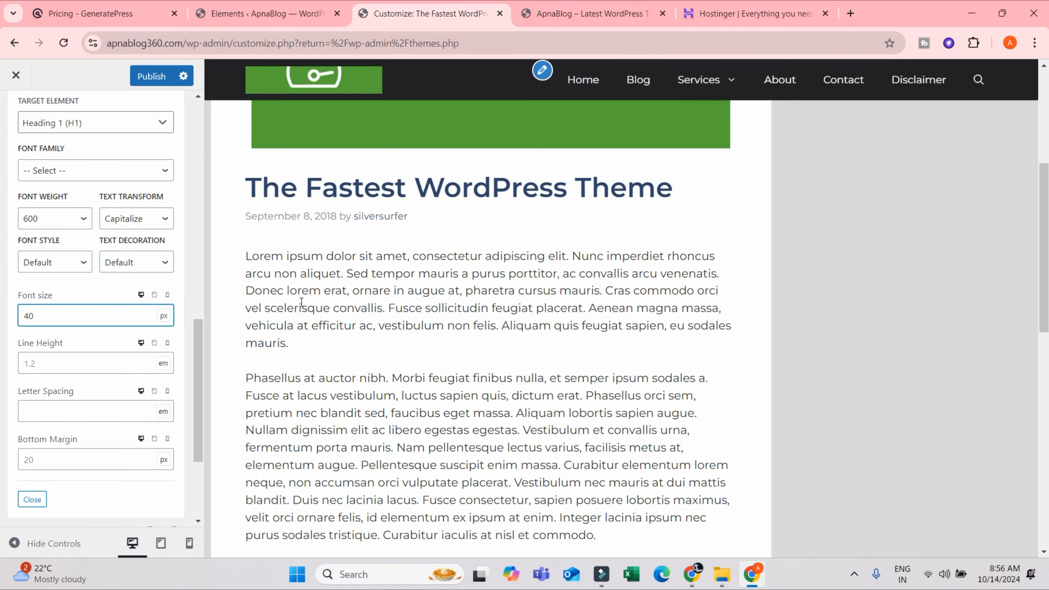
Preview a line height of 5 em on Heading 1 (H1) and set the line height to 1.2 em
scroll(59, 314, "down", 2)
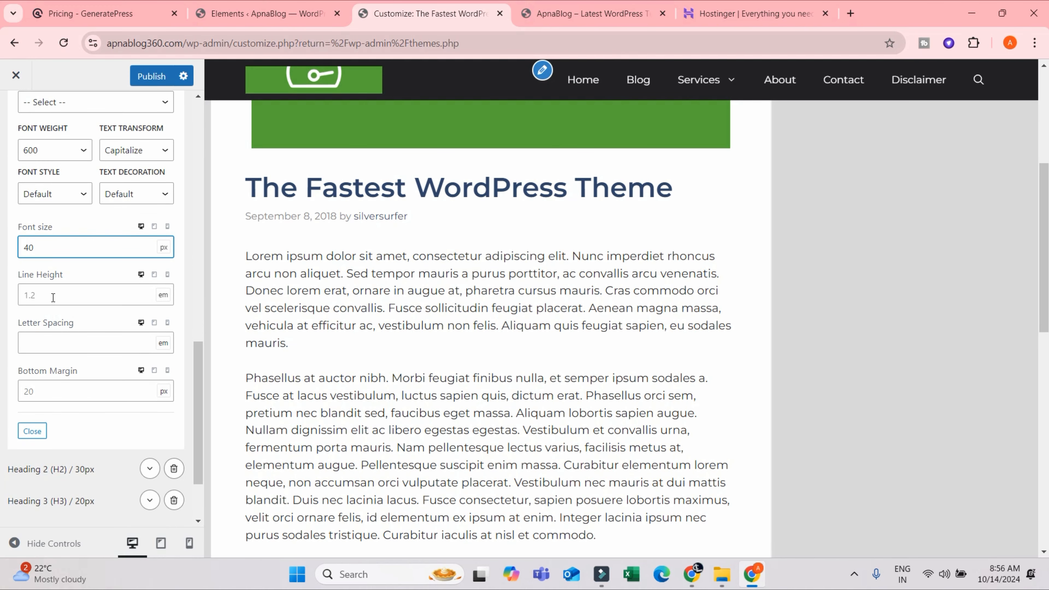
left_click(44, 295)
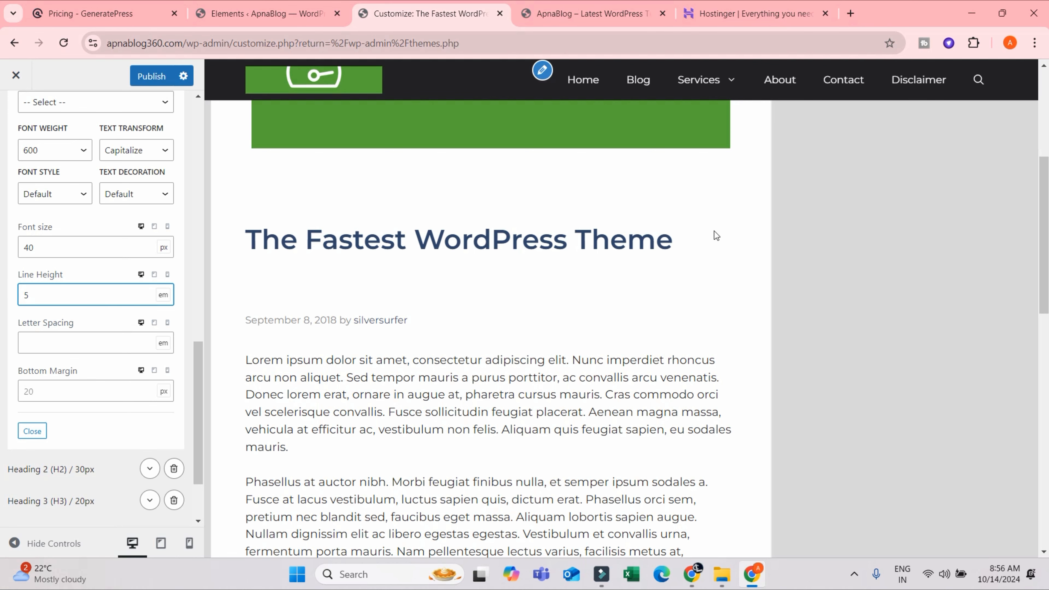
double_click(84, 296)
left_click(886, 259)
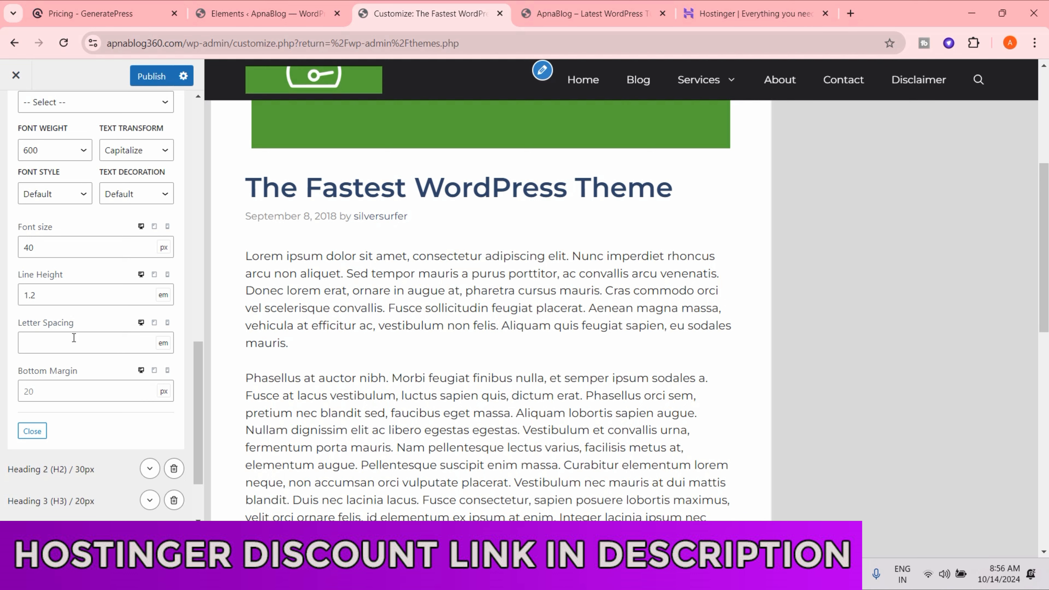
Try a letter spacing of 2 em on Heading 1 (H1) and clear the value
left_click(48, 335)
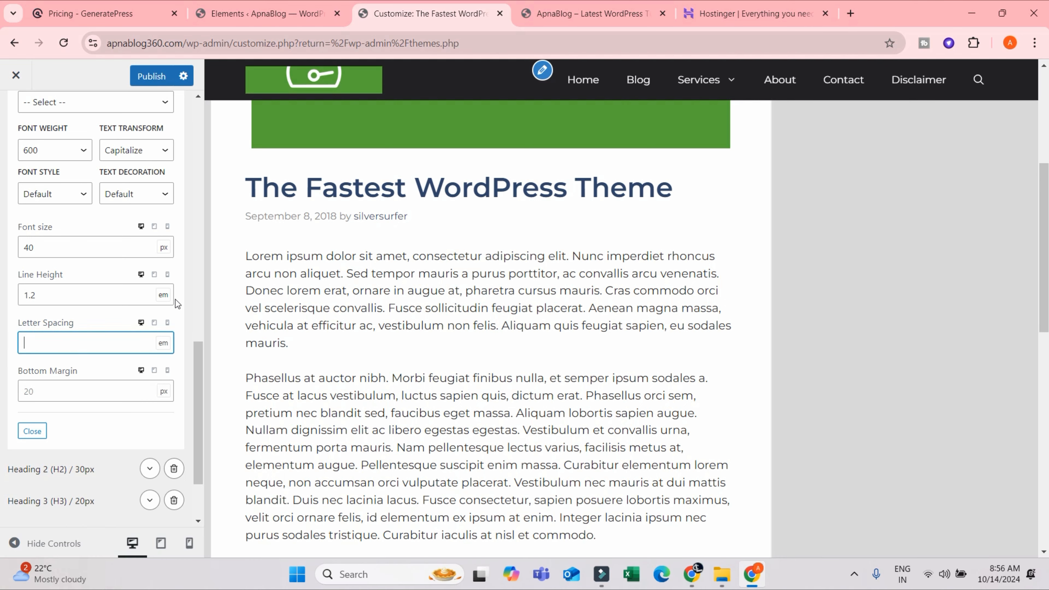
type("2")
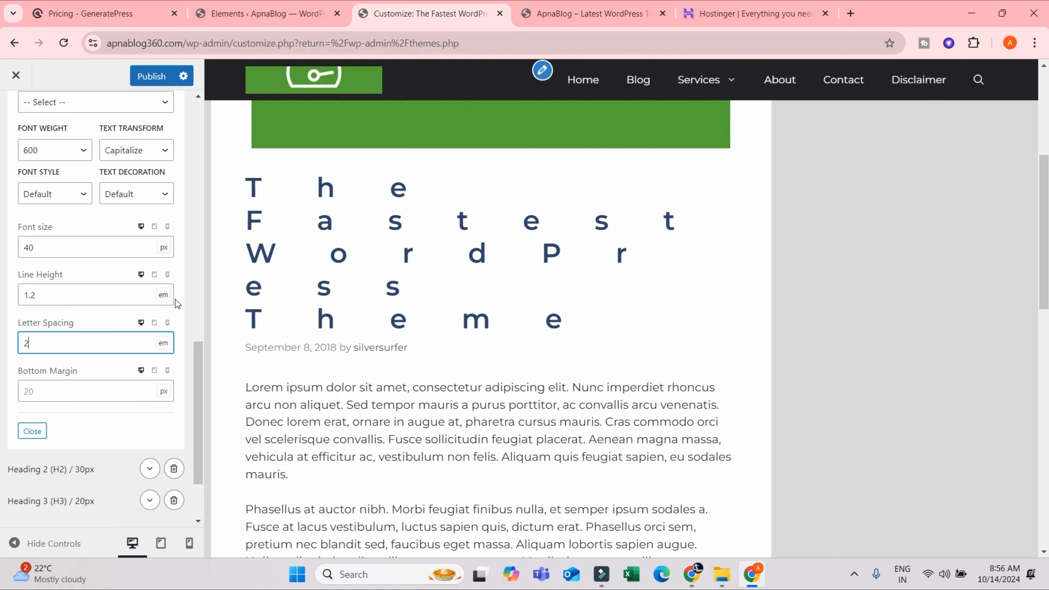
key("BackSpace")
type("\\")
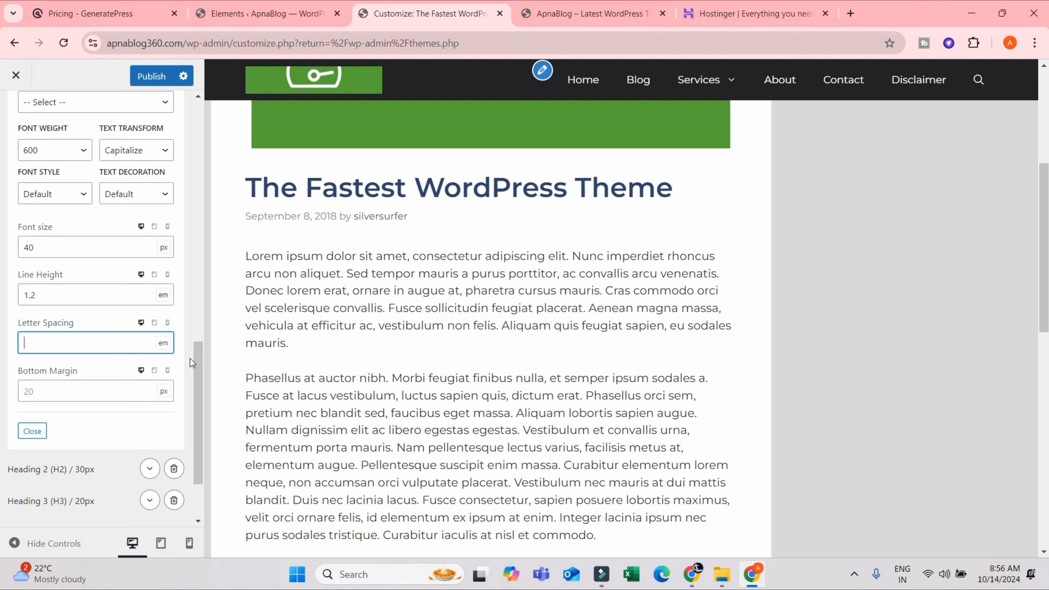
Try a bottom margin of 10 px on Heading 1 (H1), look over the page preview and clear the value
left_click(49, 391)
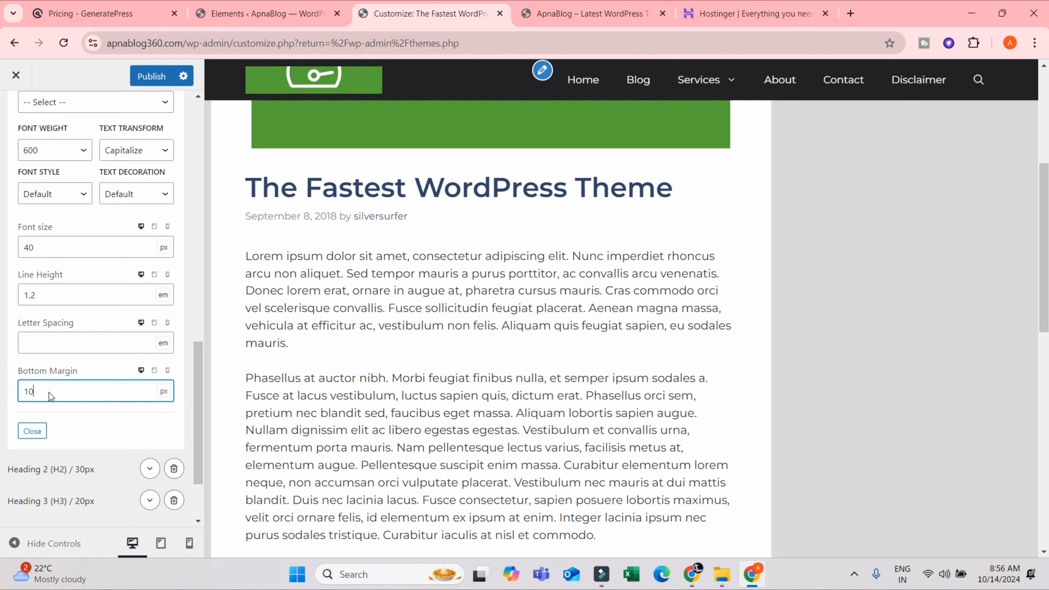
scroll(394, 315, "down", 15)
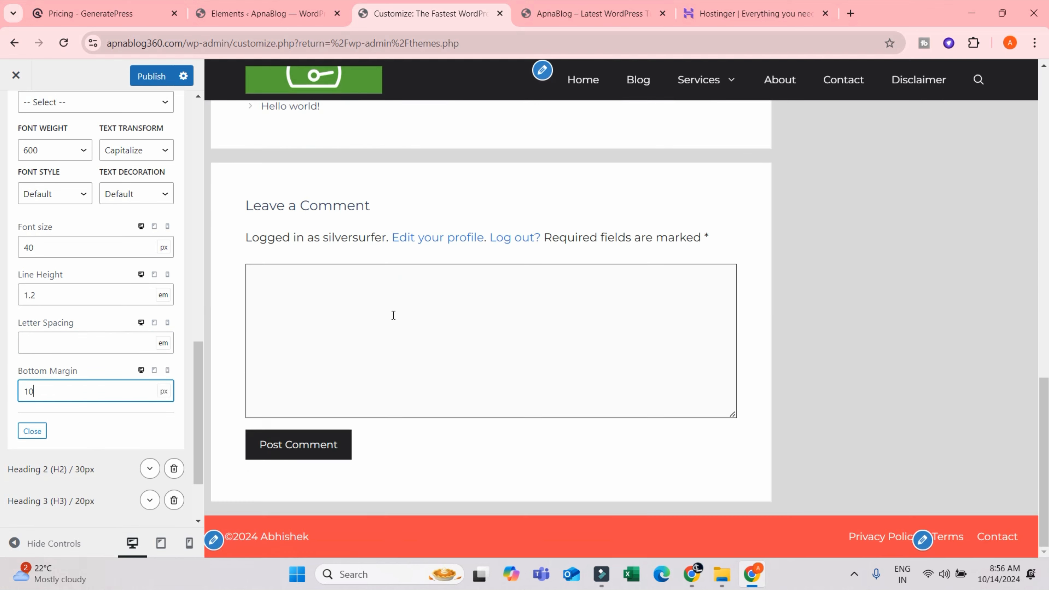
scroll(399, 316, "up", 2)
scroll(405, 316, "down", 3)
scroll(356, 296, "up", 13)
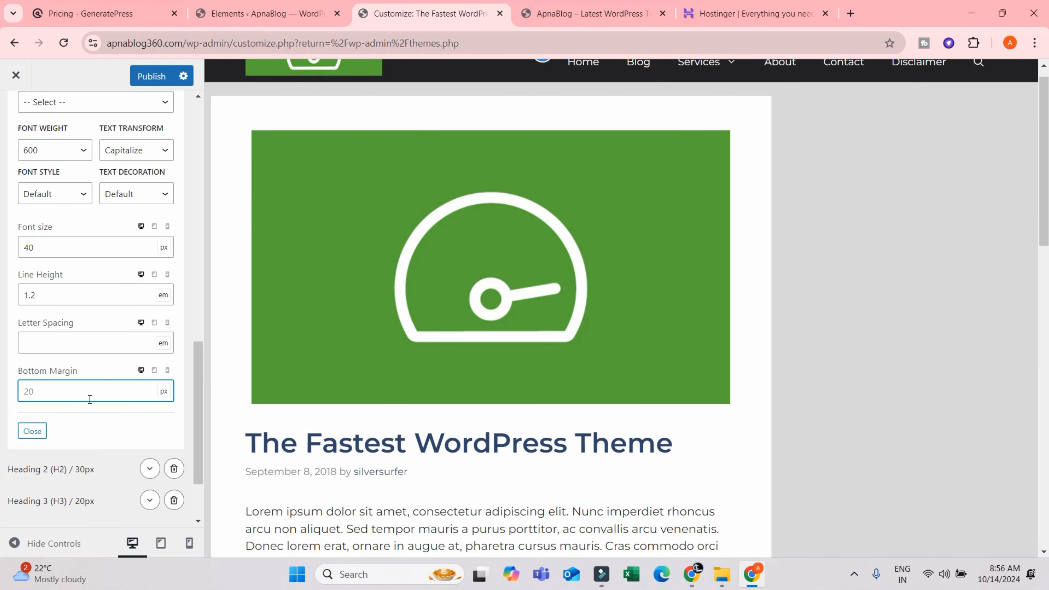
scroll(609, 512, "up", 1)
scroll(589, 522, "down", 5)
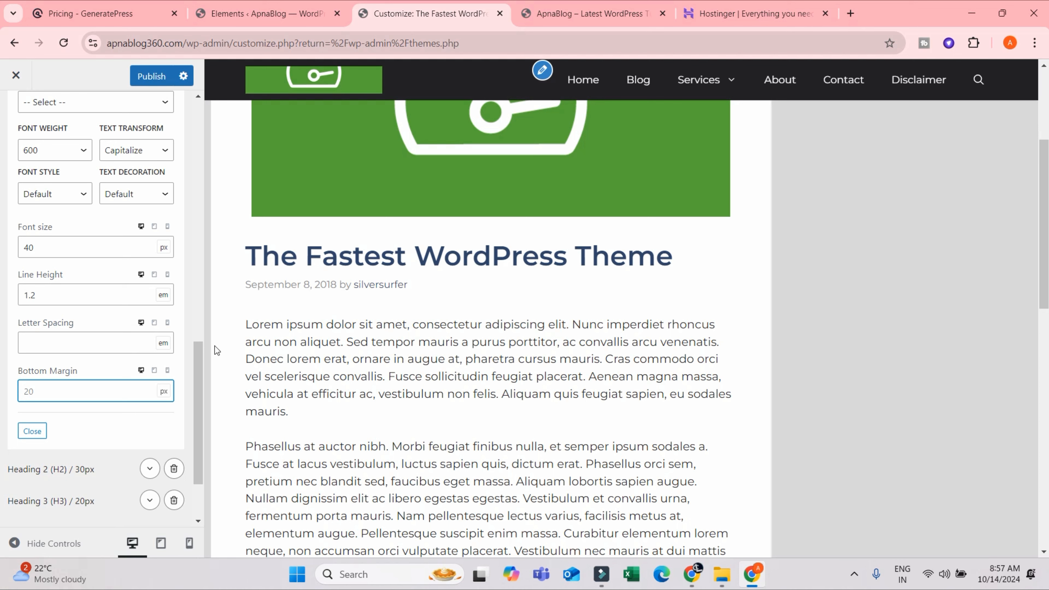
Publish the typography changes and return to the main customizer sections
scroll(99, 290, "up", 5)
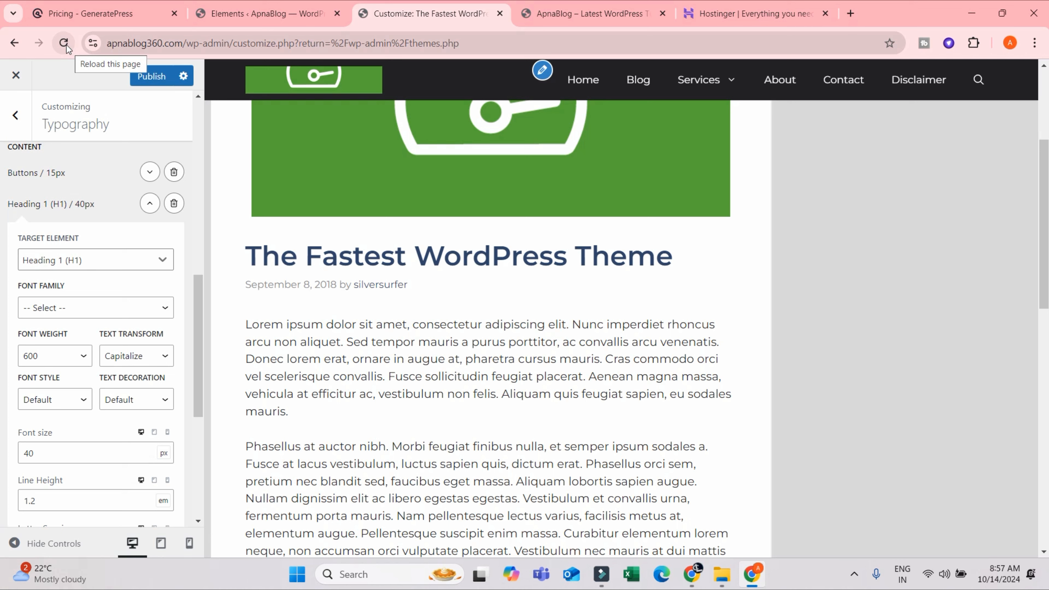
left_click(145, 85)
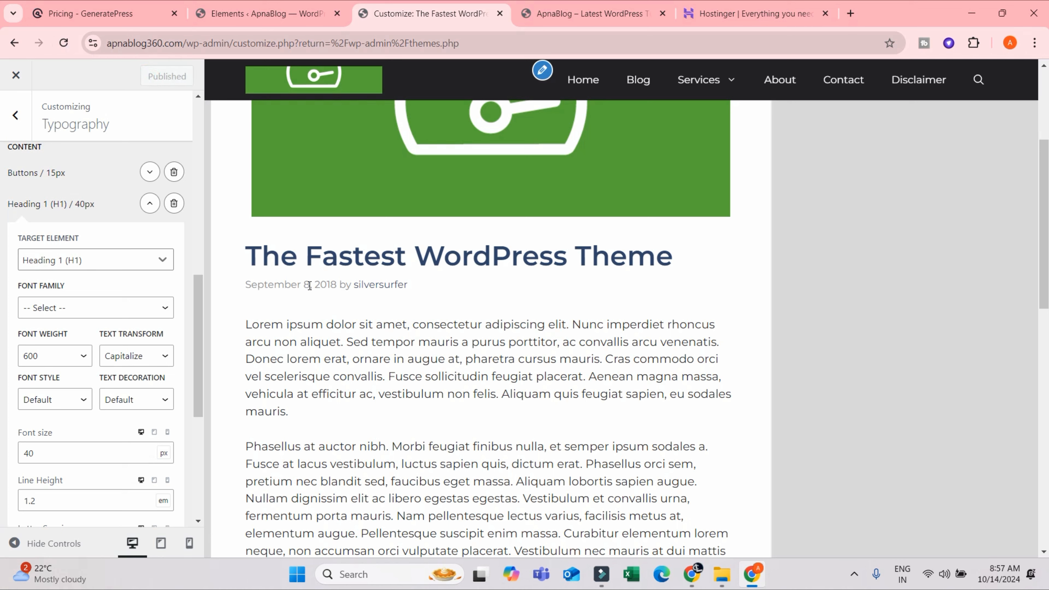
left_click(15, 116)
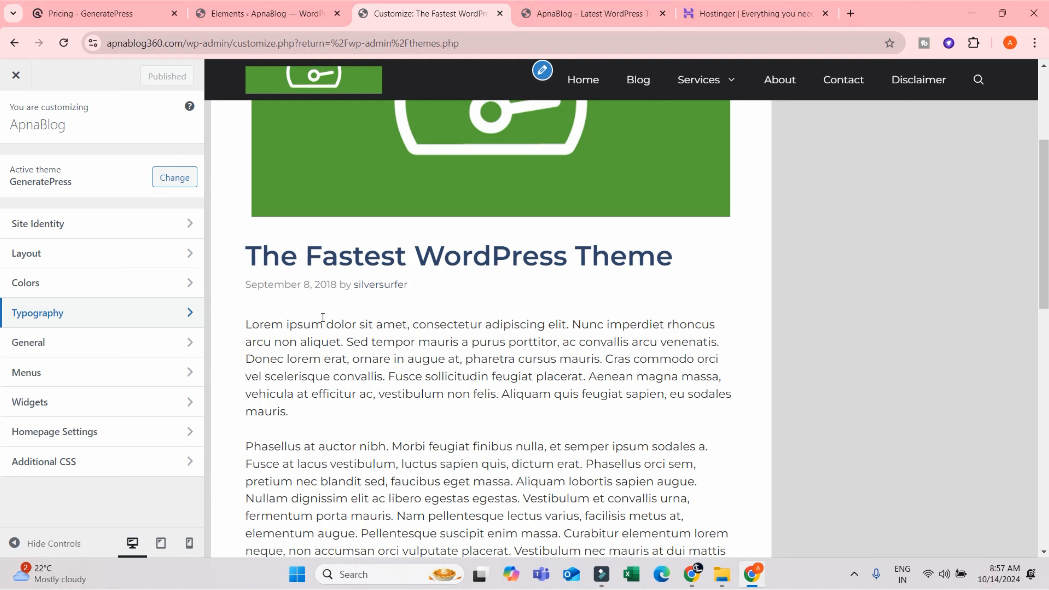
In the General settings, set Underline Links to On hover
left_click(134, 343)
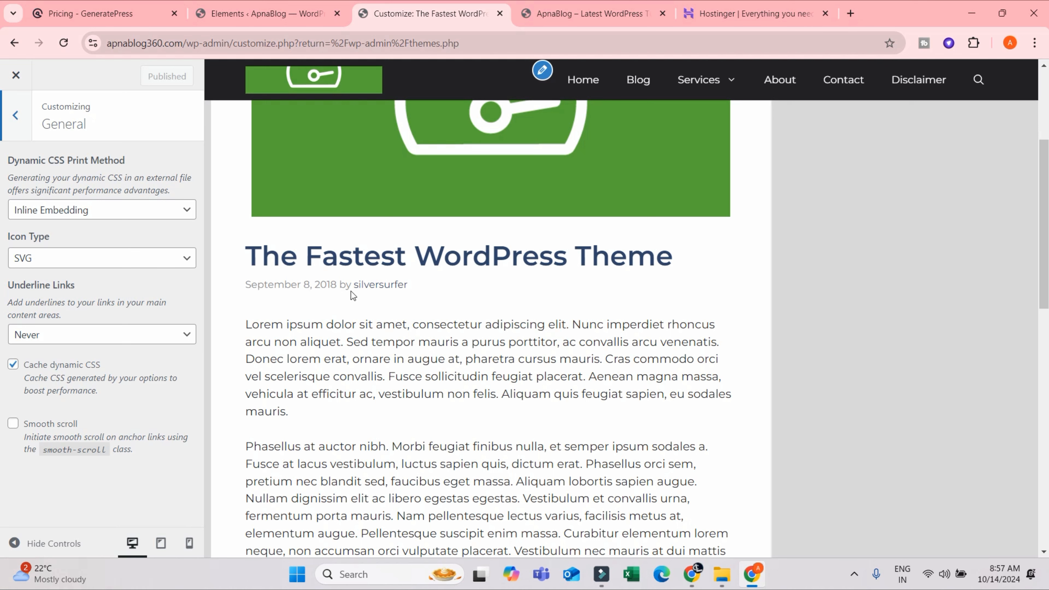
left_click(89, 264)
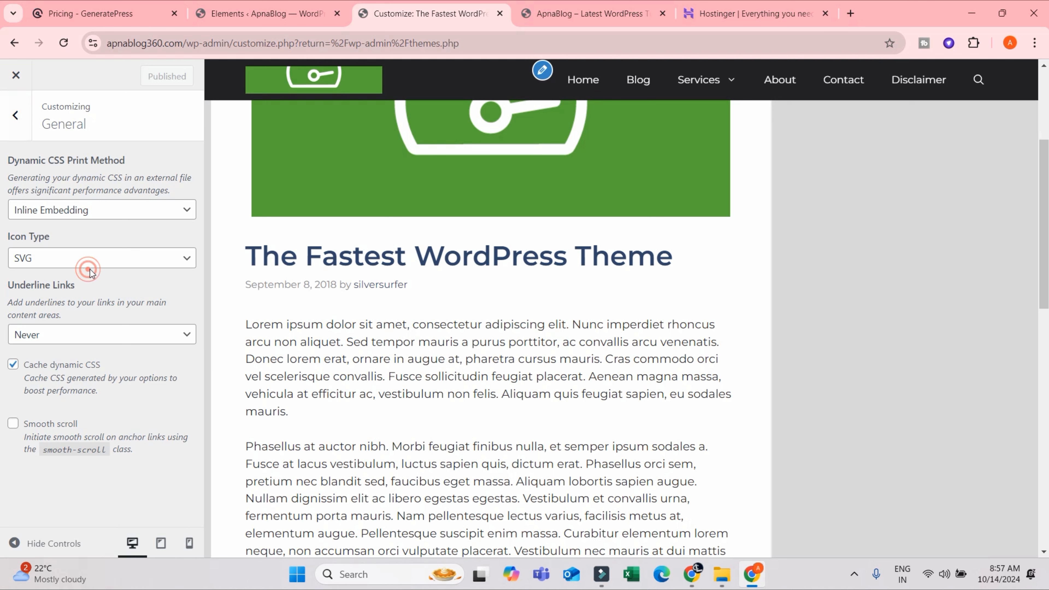
left_click(120, 335)
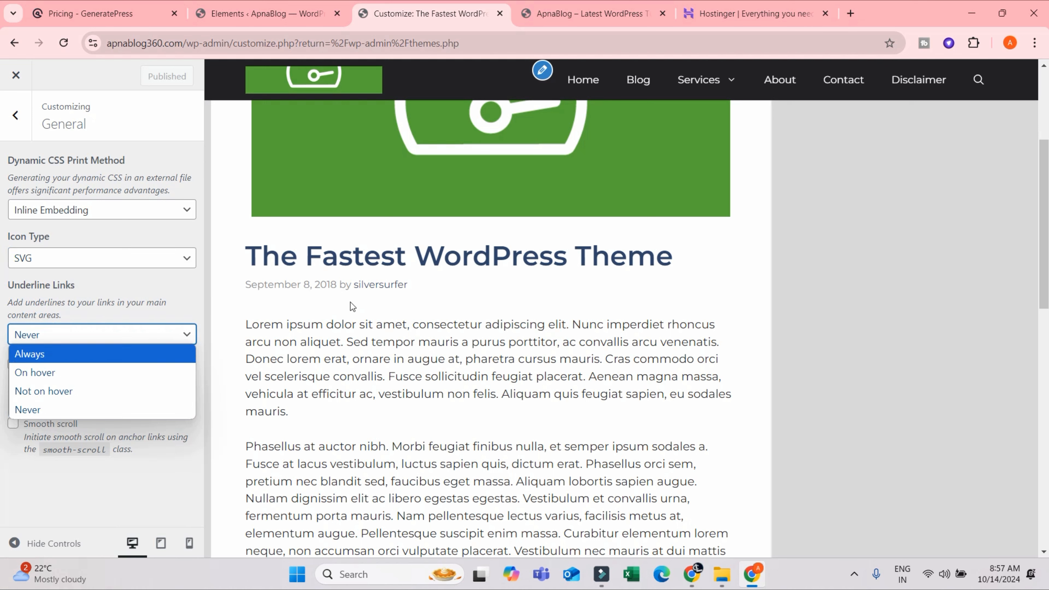
left_click(43, 376)
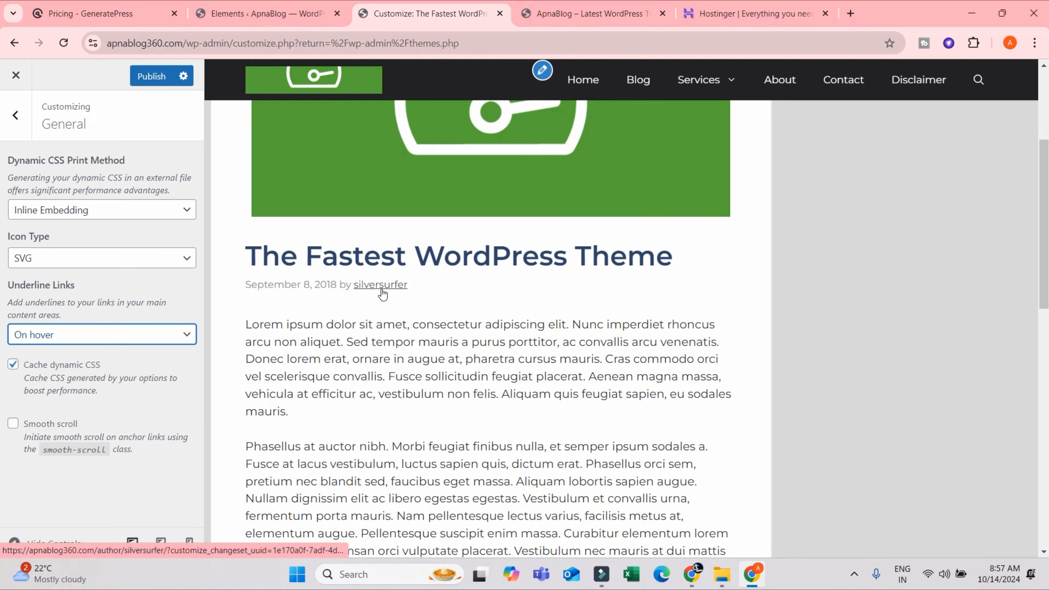
Set Underline Links to Always, publish the change and return to the main customizer sections
left_click(111, 340)
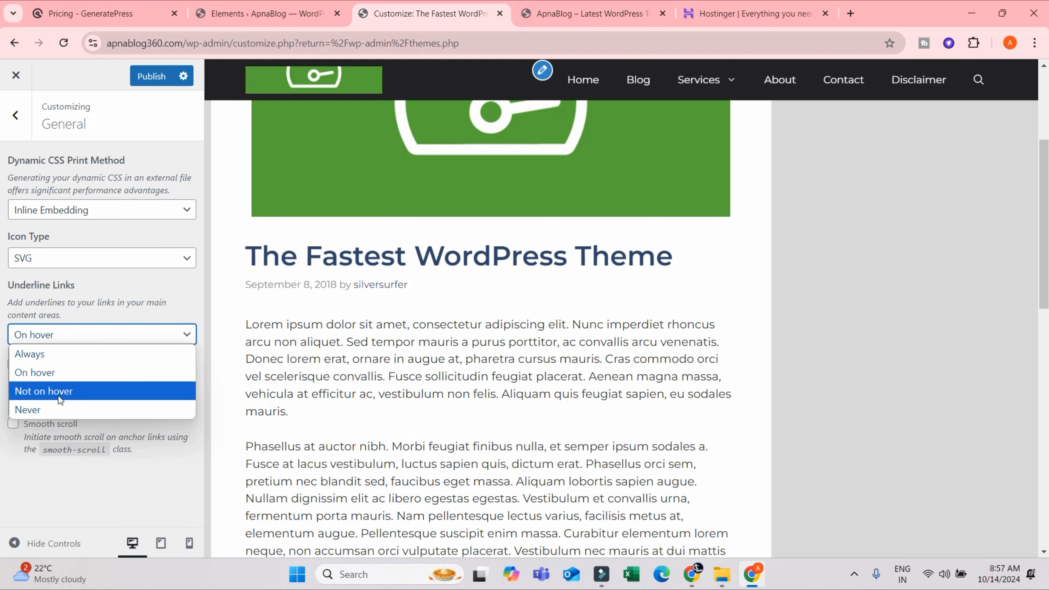
left_click(62, 357)
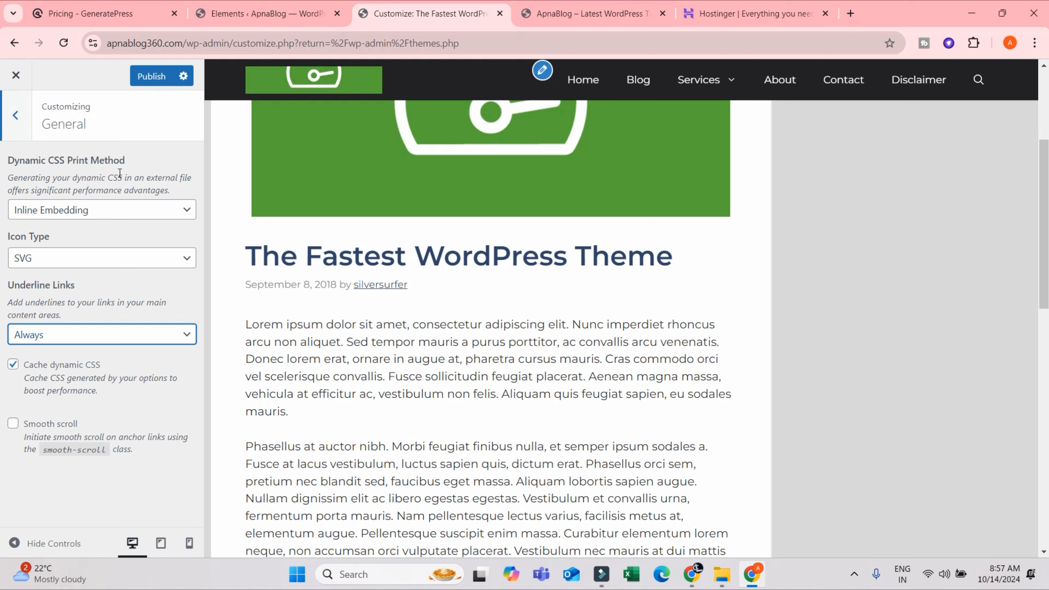
left_click(165, 76)
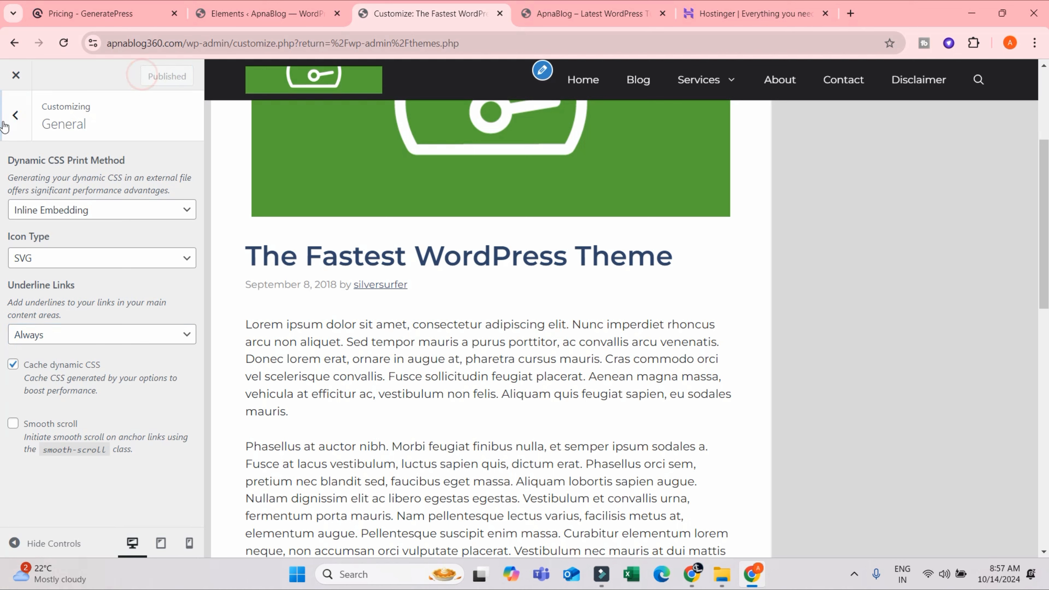
left_click(16, 116)
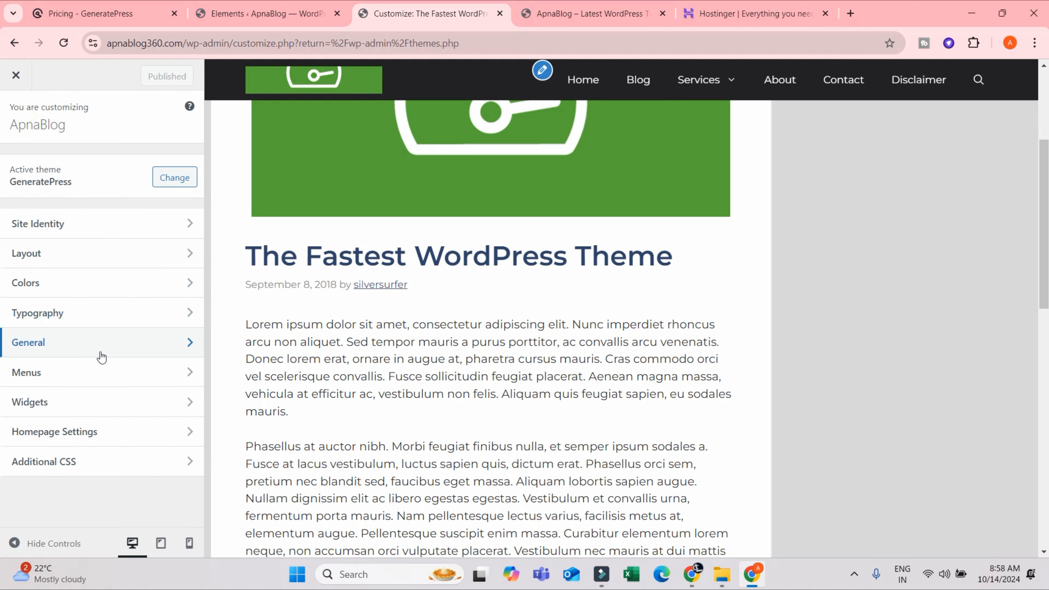
Look over the items and location settings of the Main Menu in the Menus section
left_click(97, 379)
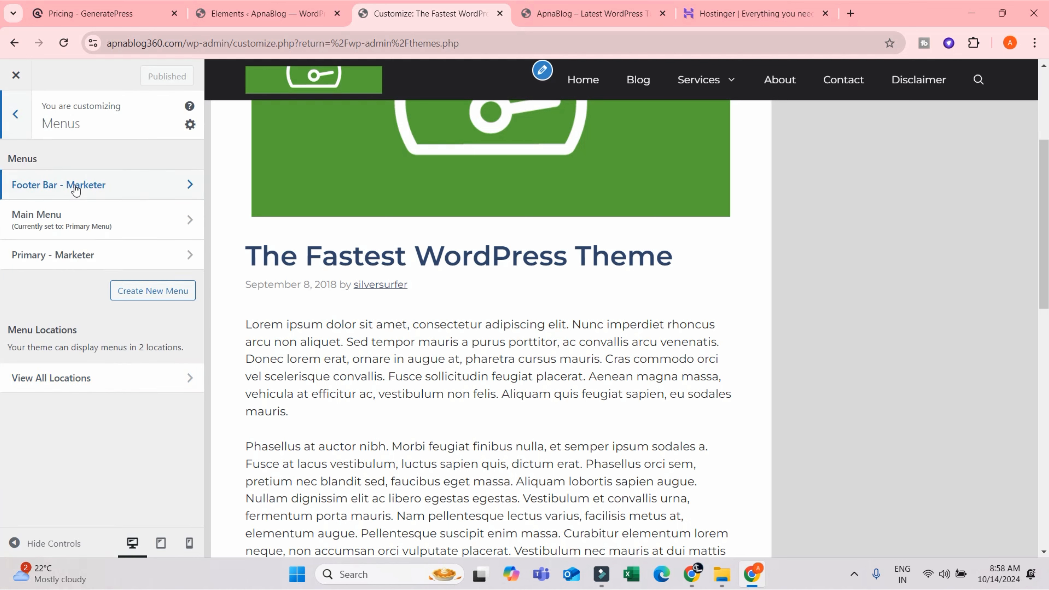
left_click(80, 224)
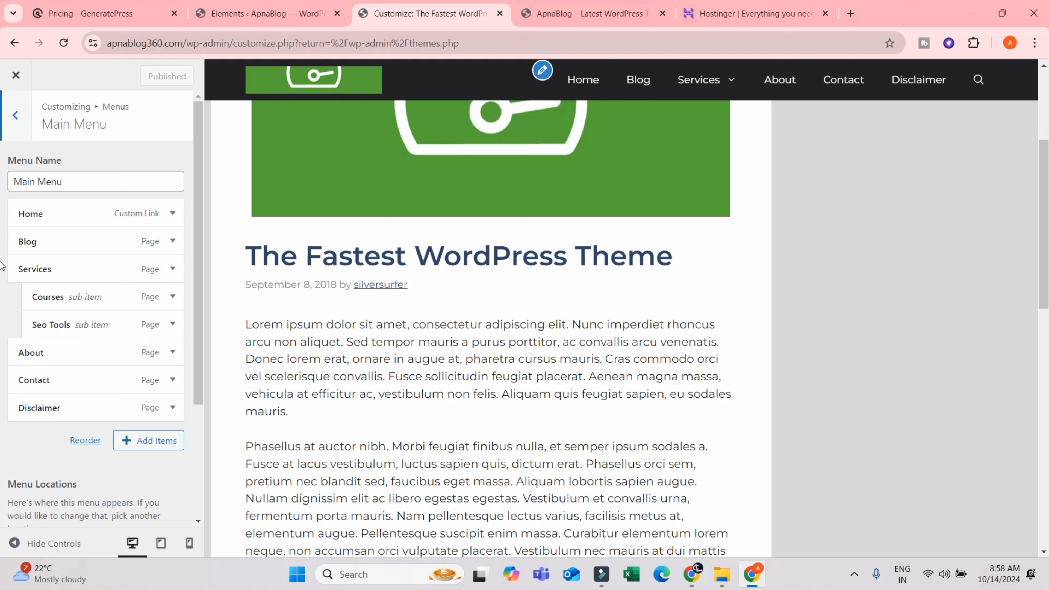
scroll(136, 364, "down", 4)
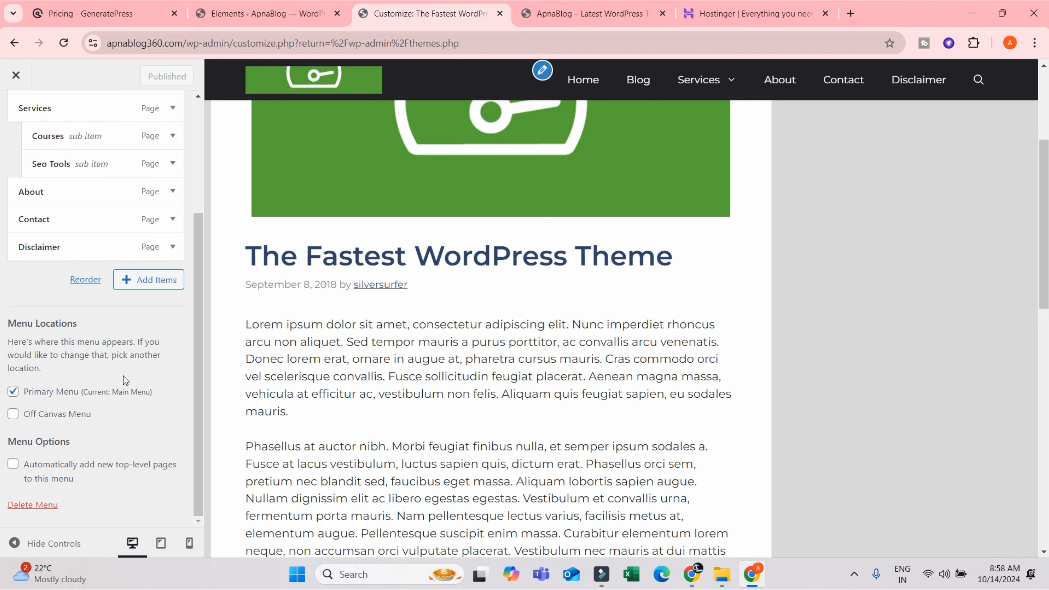
scroll(134, 295, "up", 4)
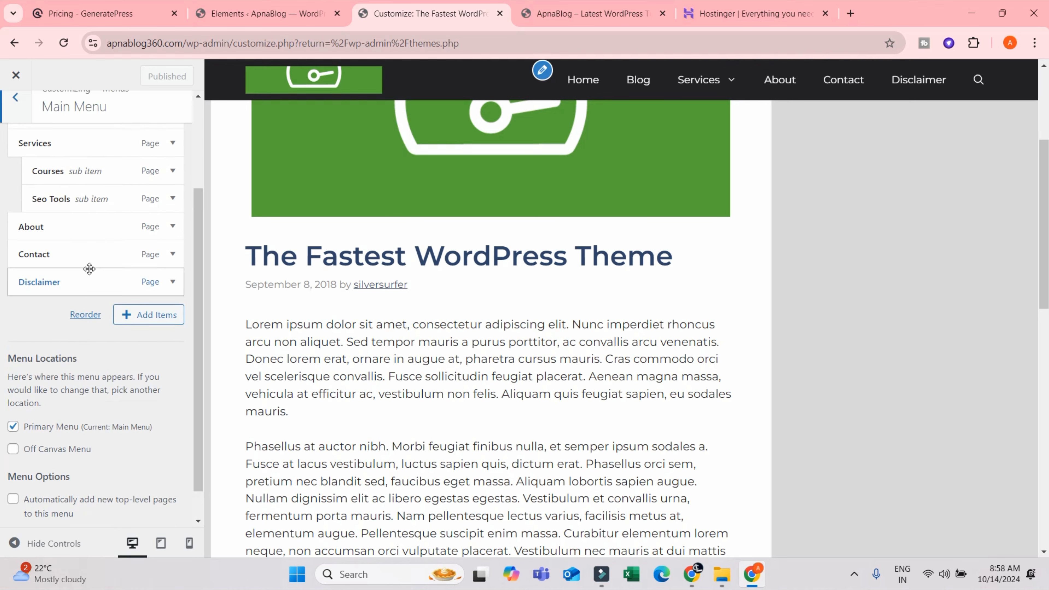
left_click(10, 110)
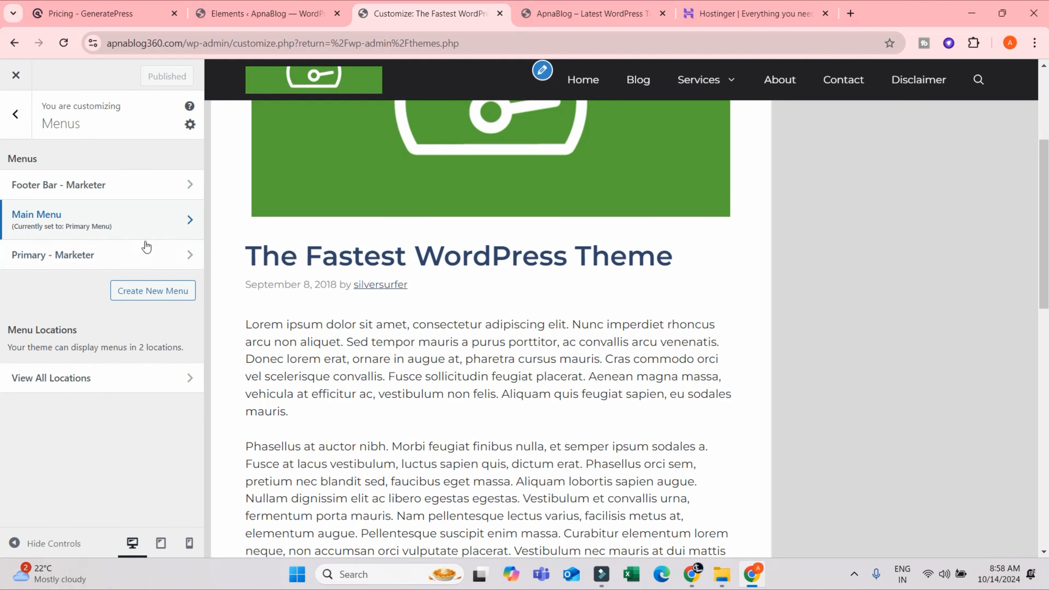
Try assigning the Footer Bar - Marketer menu to the Primary Menu location, clear the assignment and return to the menu list
scroll(521, 497, "down", 7)
left_click(139, 191)
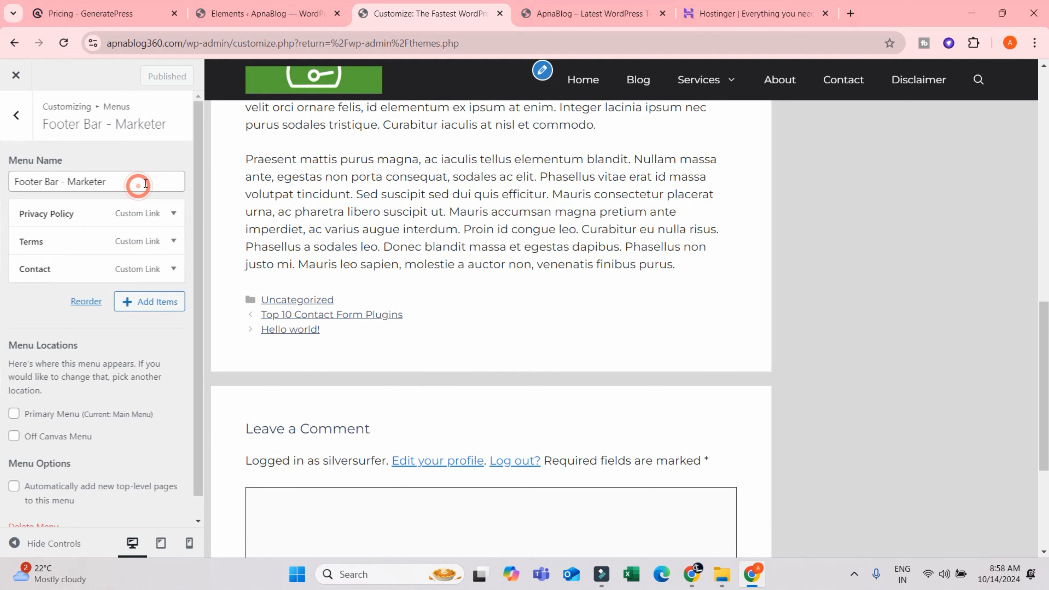
scroll(933, 511, "down", 5)
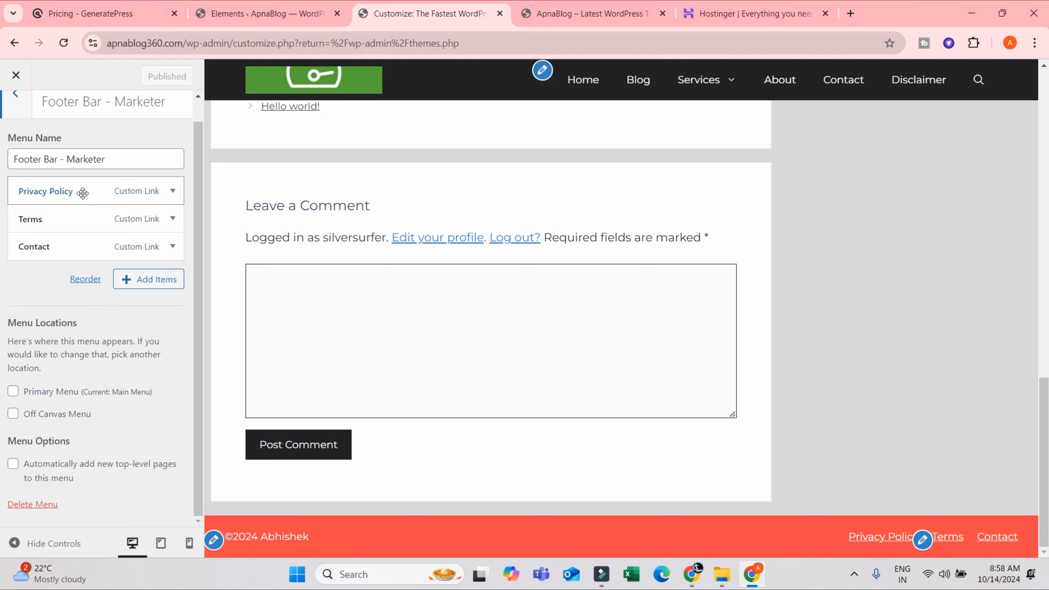
left_click(14, 392)
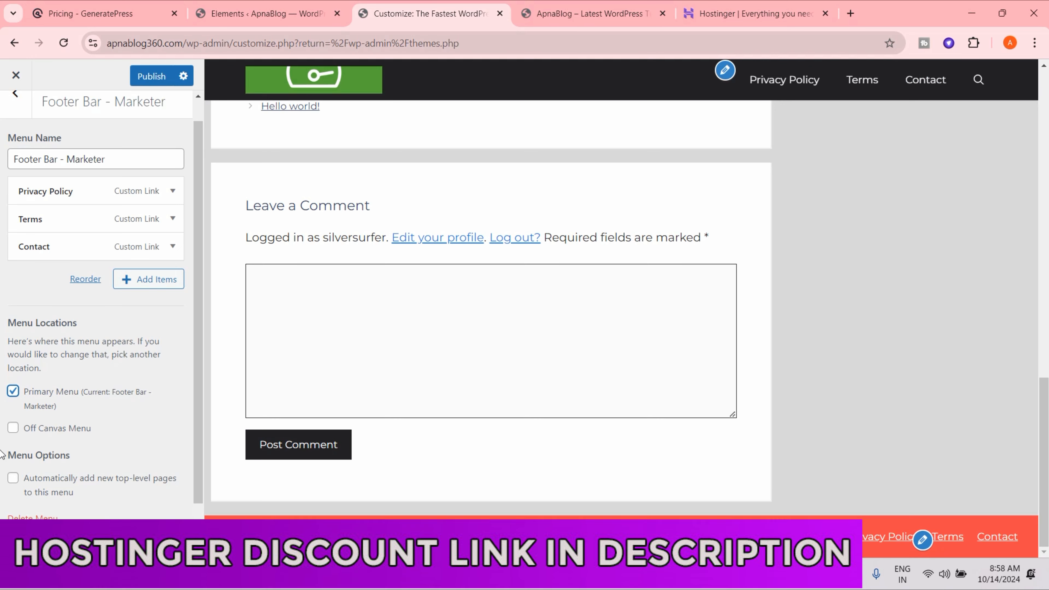
left_click(13, 391)
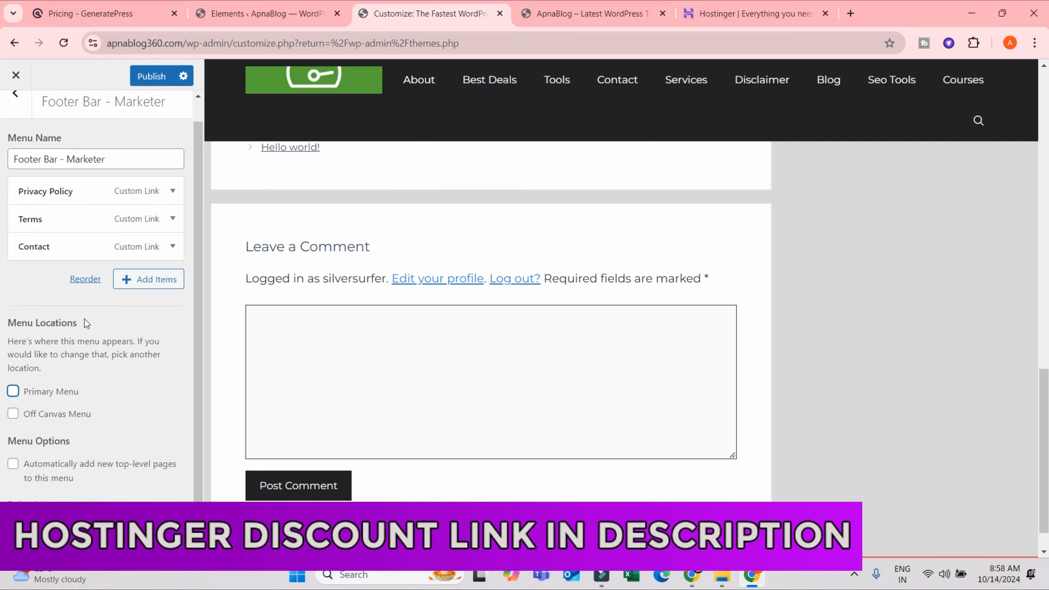
scroll(490, 331, "up", 6)
left_click(15, 95)
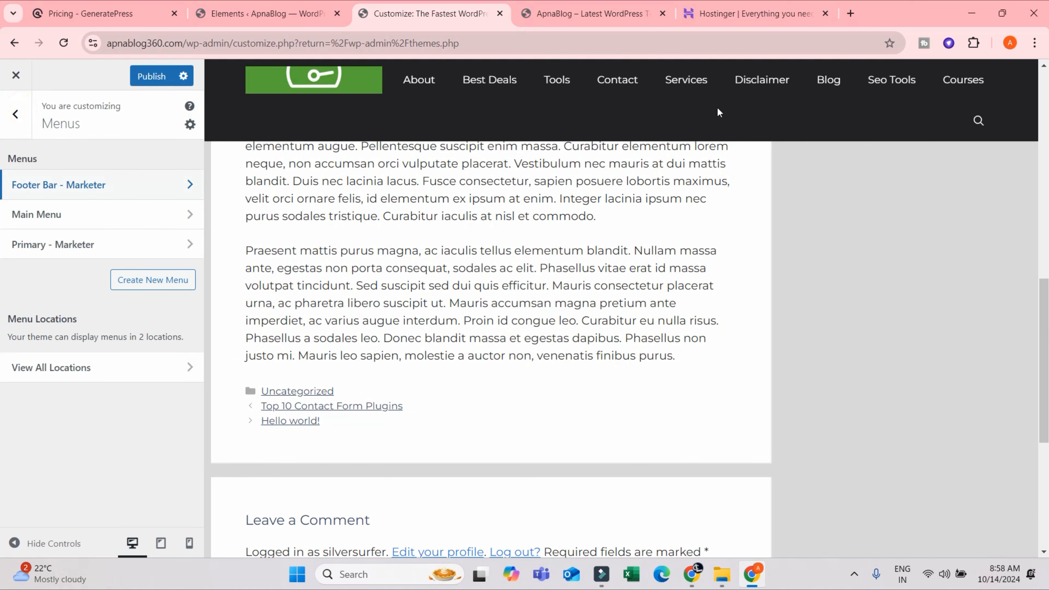
Assign the Main Menu to the Primary Menu location and publish the menu settings
left_click(82, 215)
scroll(111, 475, "down", 4)
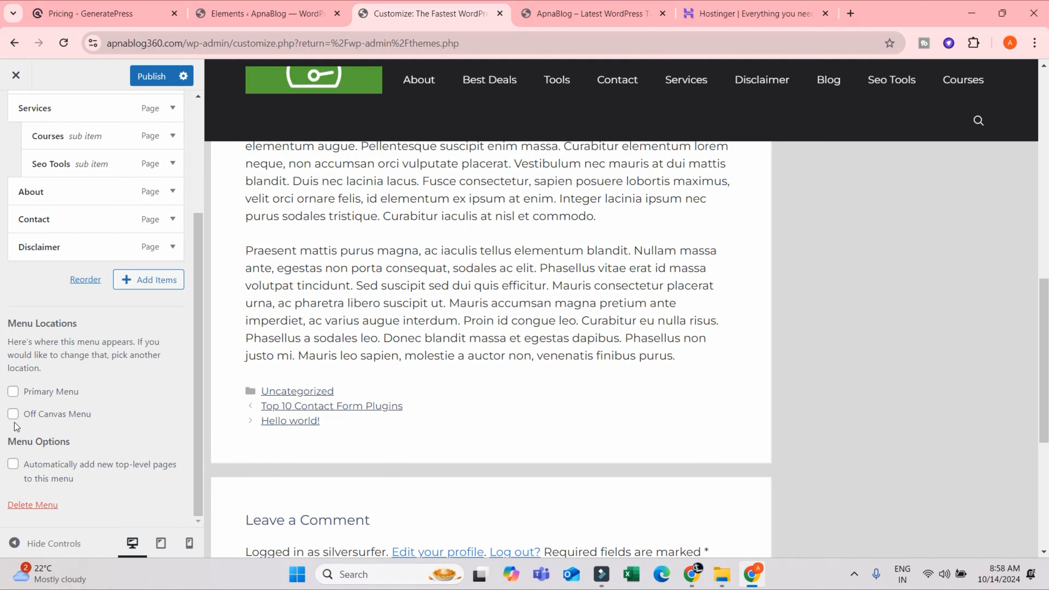
left_click(14, 395)
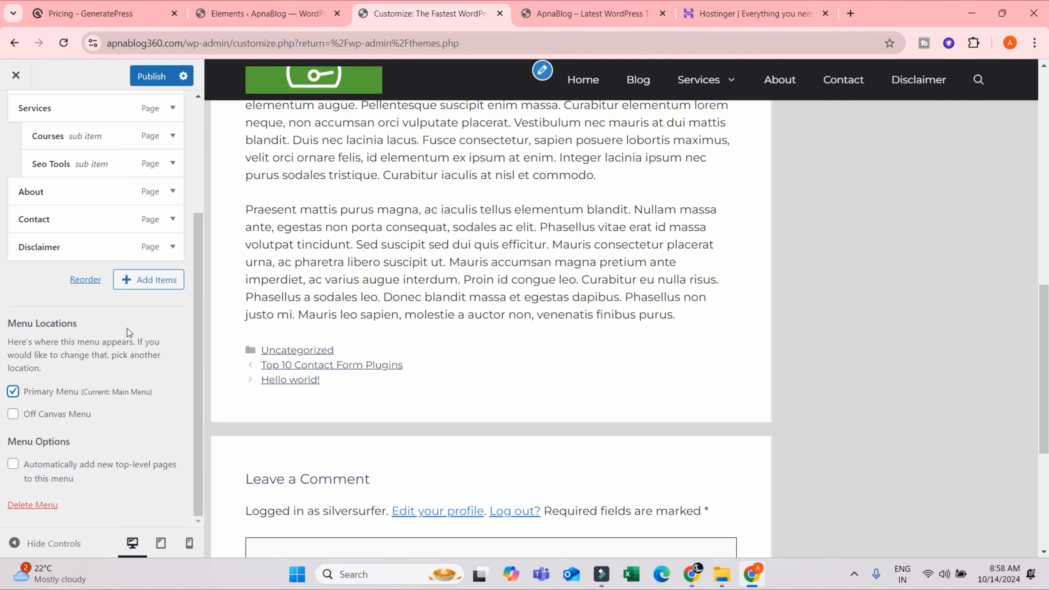
scroll(39, 99, "up", 4)
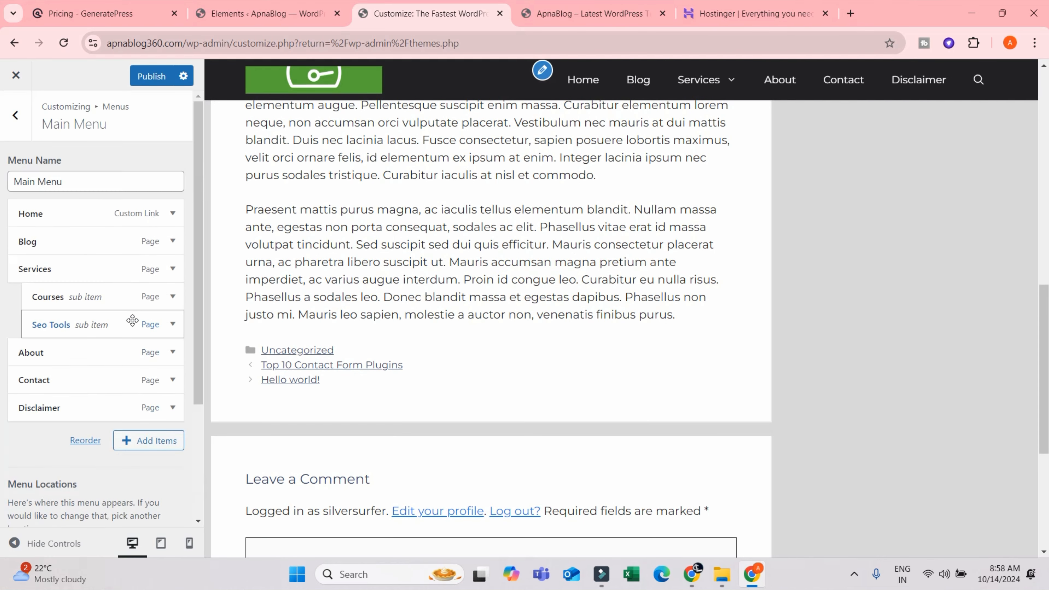
left_click(14, 118)
left_click(152, 76)
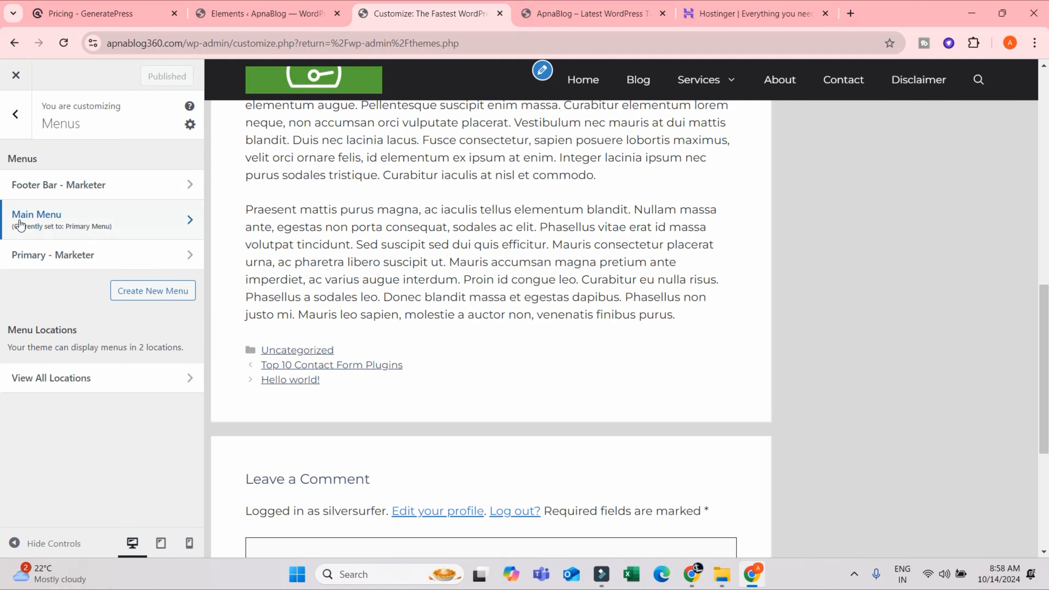
Switch the preview to the Home page and add a Latest Posts block to the Right Sidebar widget area
left_click(26, 121)
left_click(82, 403)
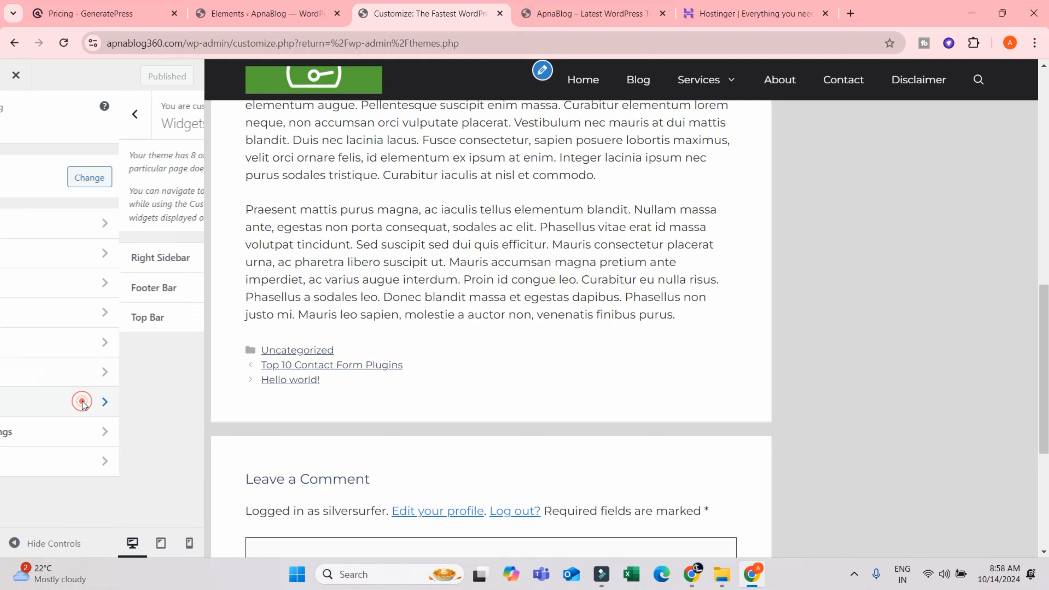
scroll(951, 223, "up", 15)
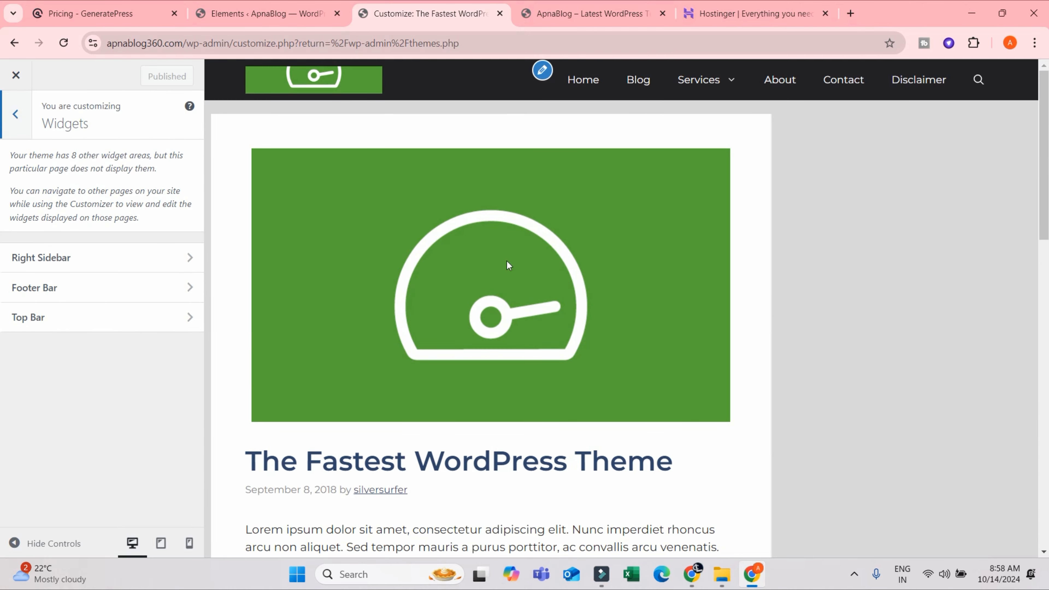
left_click(583, 80)
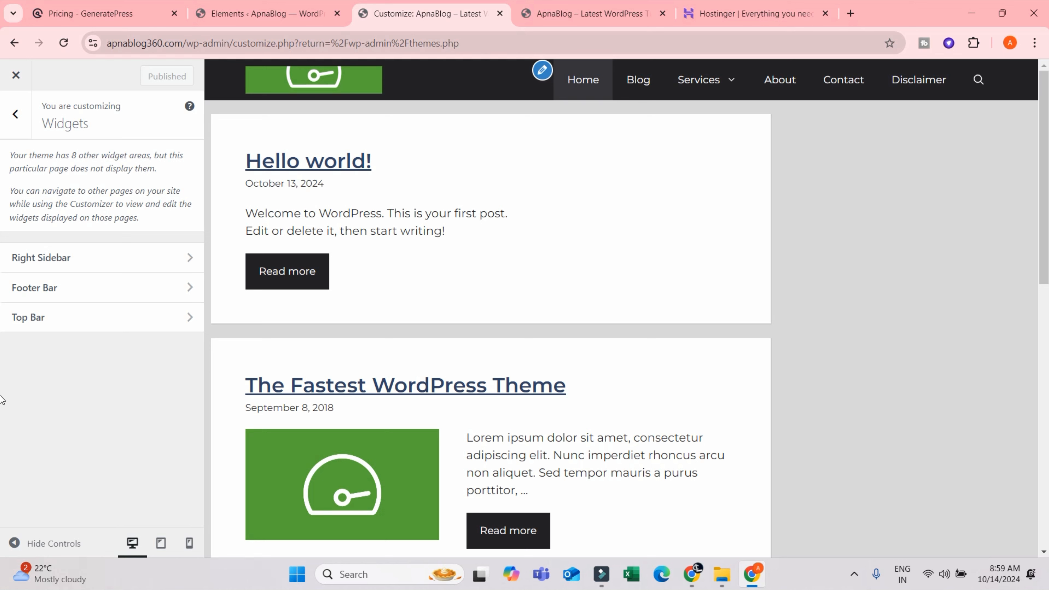
left_click(99, 260)
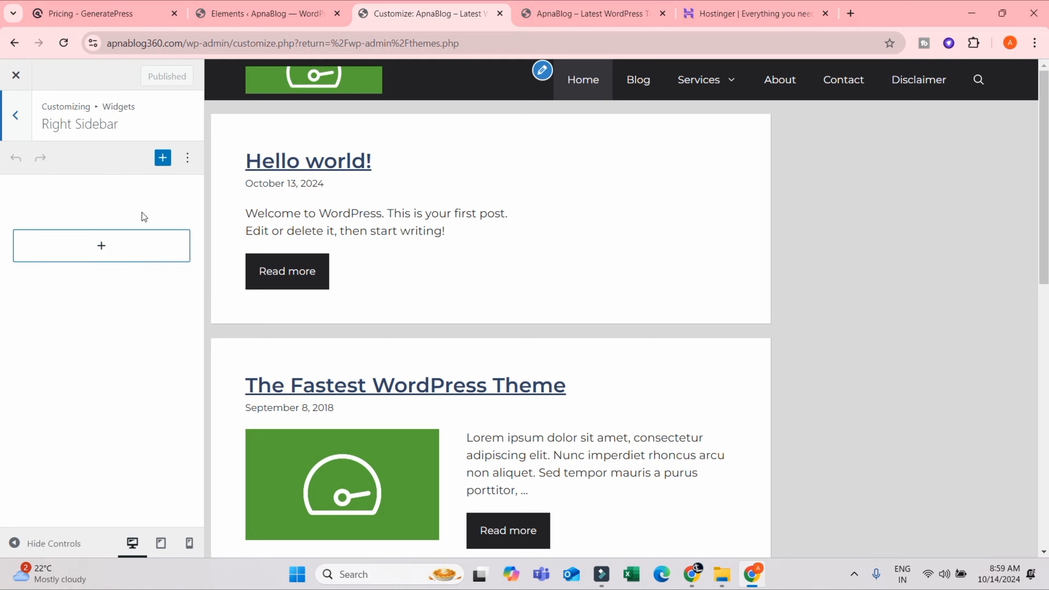
left_click(102, 245)
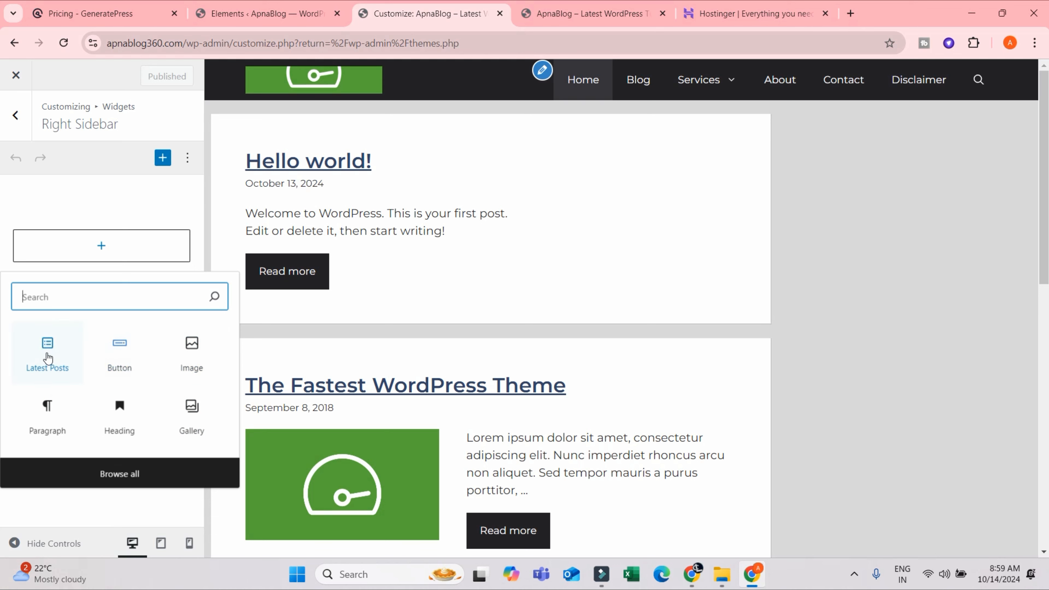
left_click(46, 353)
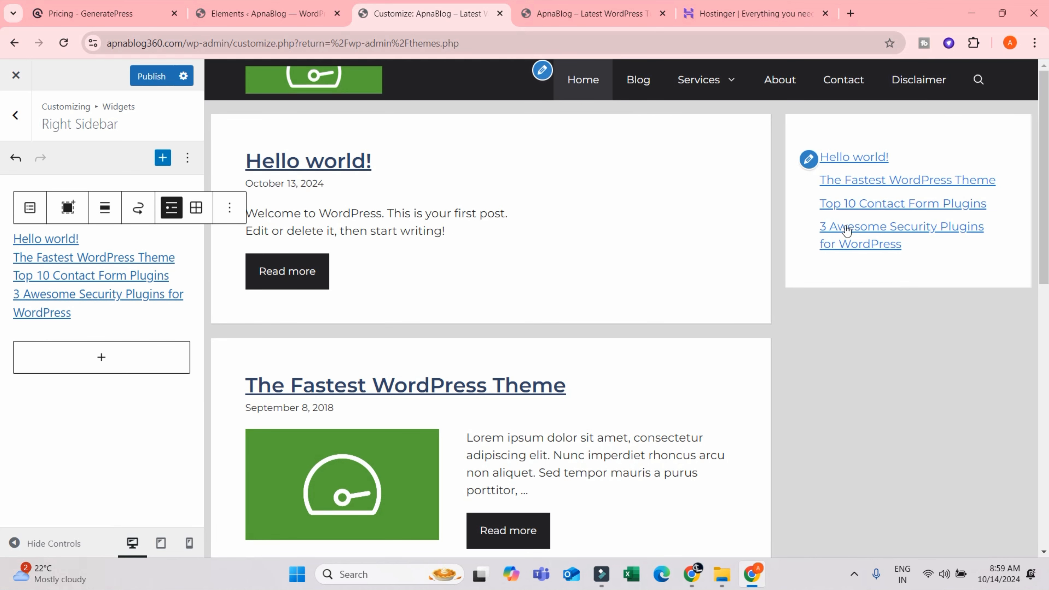
left_click(930, 356)
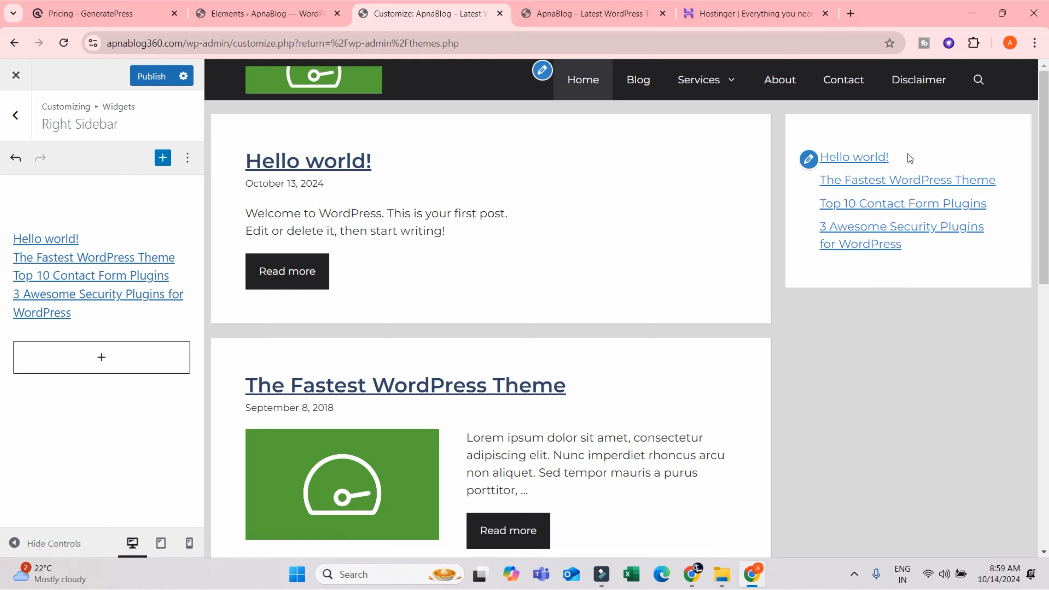
Try right alignment on the sidebar's Latest Posts block and set its alignment back to None
left_click(136, 276)
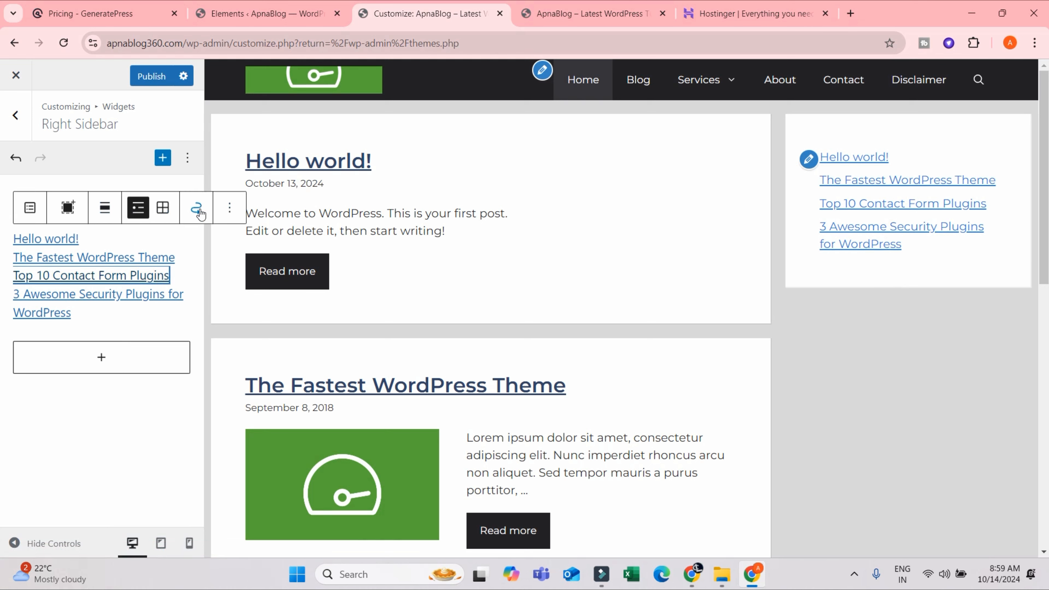
left_click(230, 208)
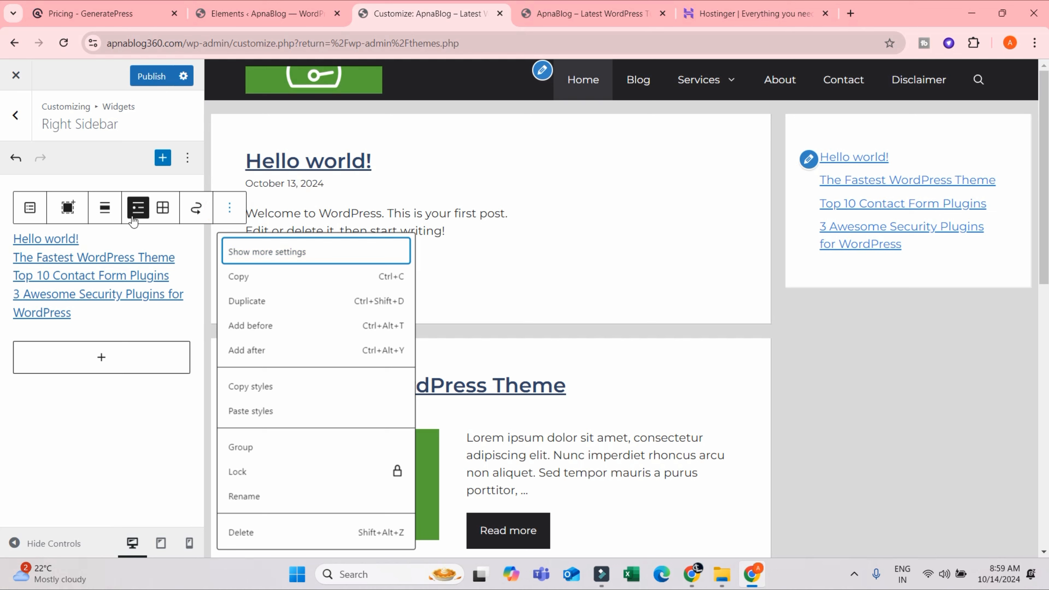
left_click(105, 207)
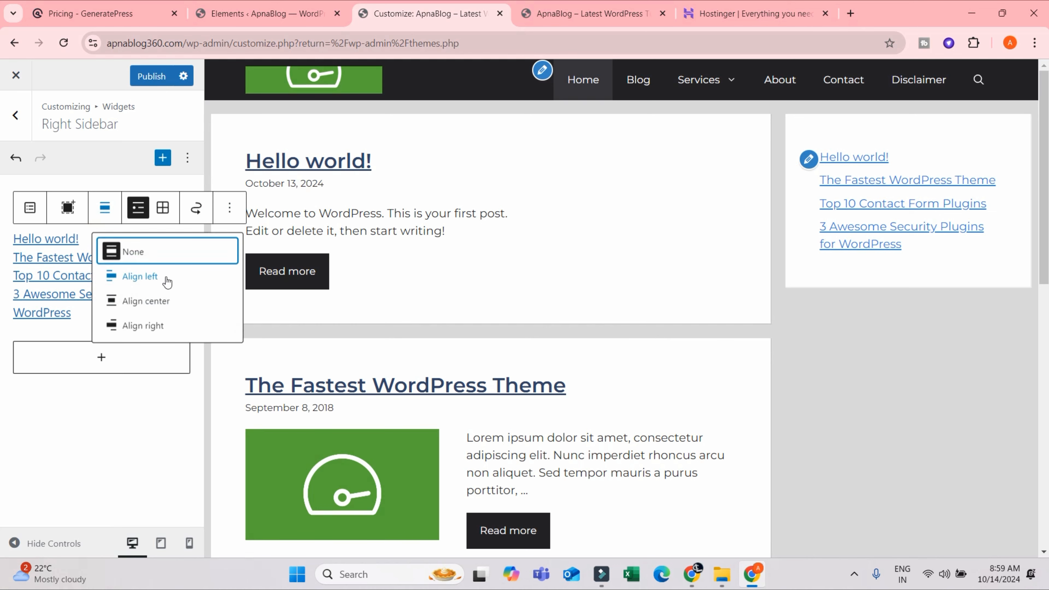
left_click(174, 325)
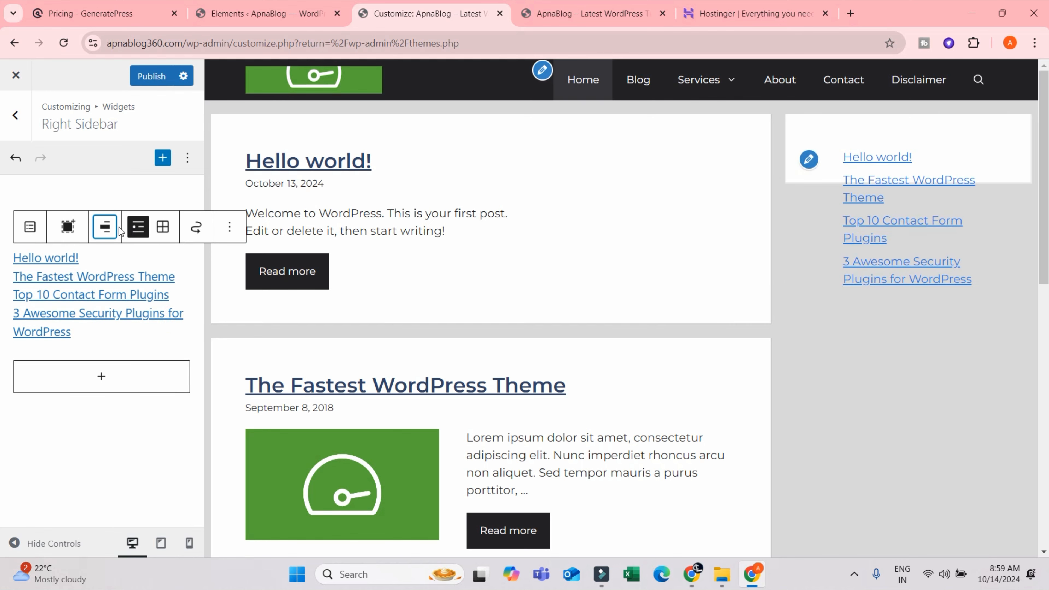
left_click(104, 226)
left_click(141, 273)
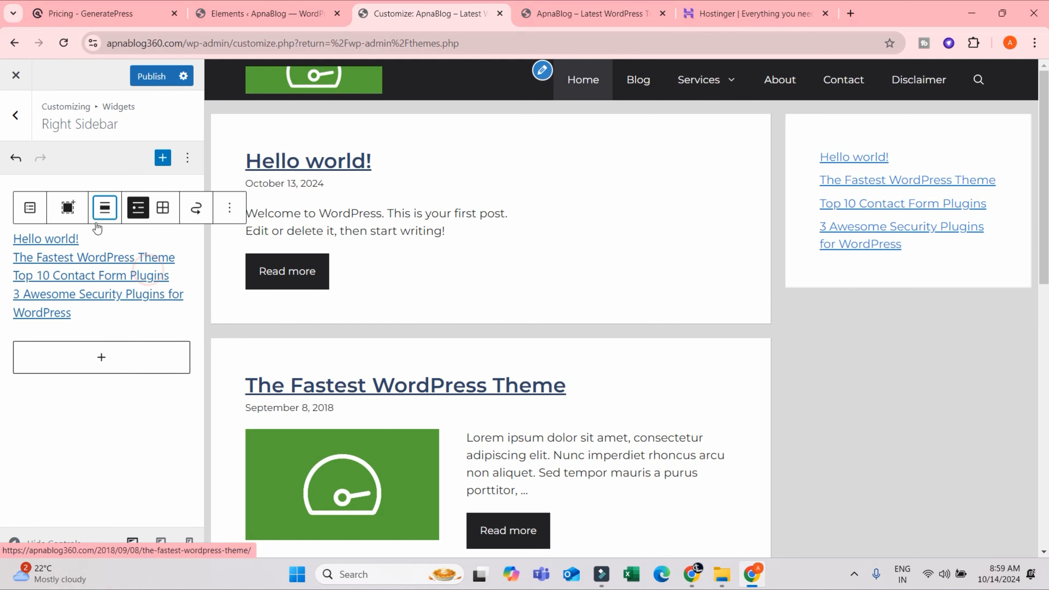
left_click(1003, 426)
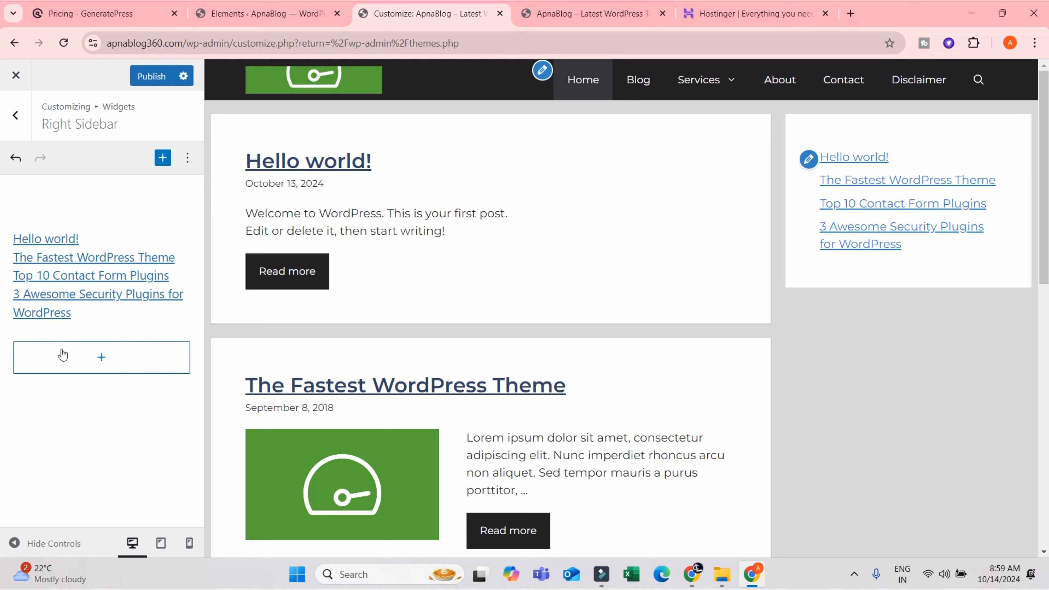
Add an Image block below Latest Posts in the Right Sidebar and upload "how to get 1000 subscribers in 30 days.jpg" into it
left_click(94, 349)
scroll(183, 435, "down", 1)
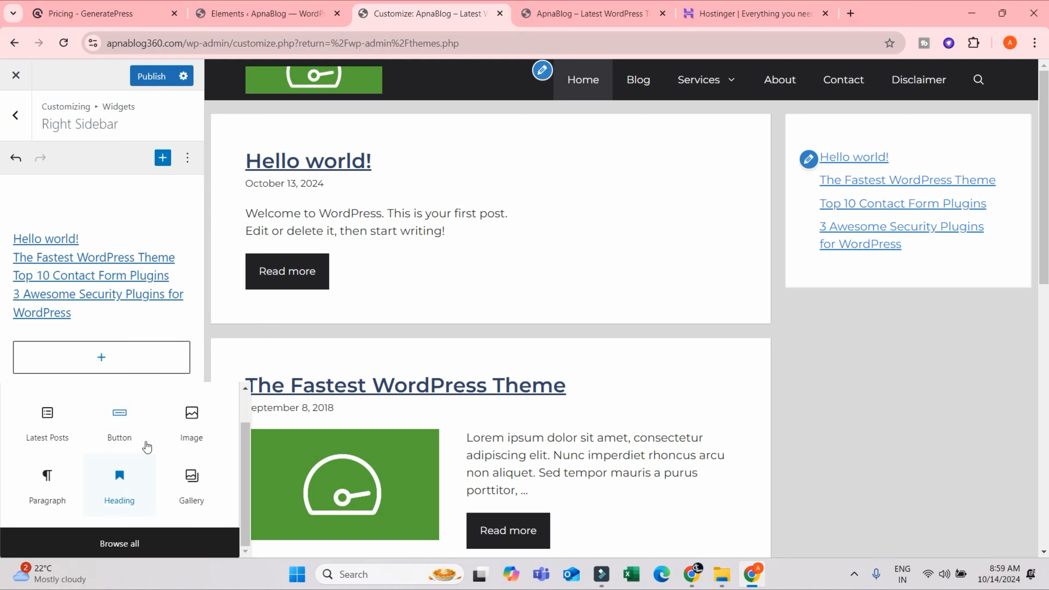
left_click(188, 430)
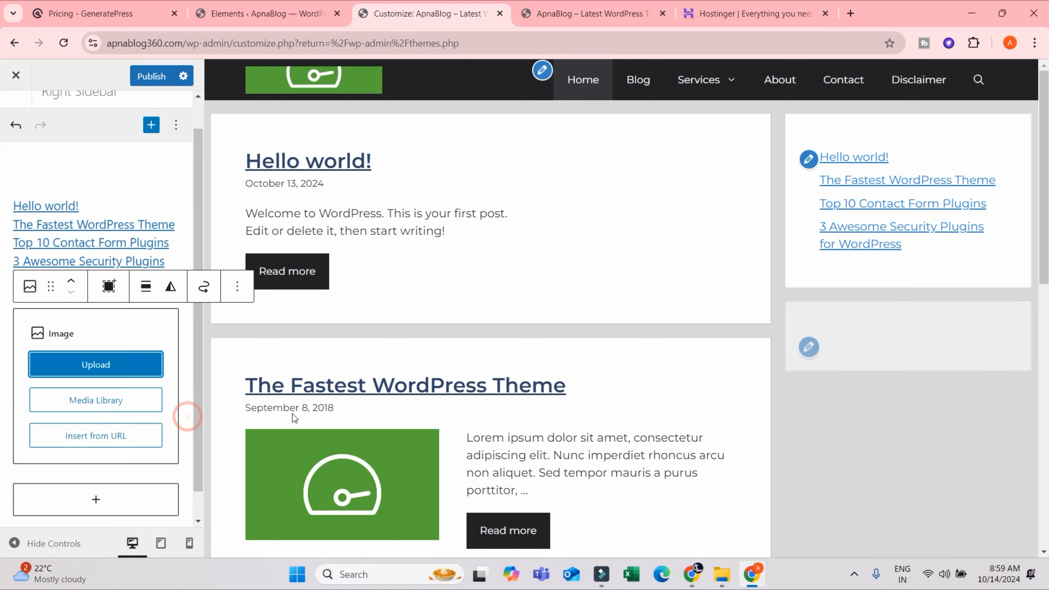
left_click(92, 367)
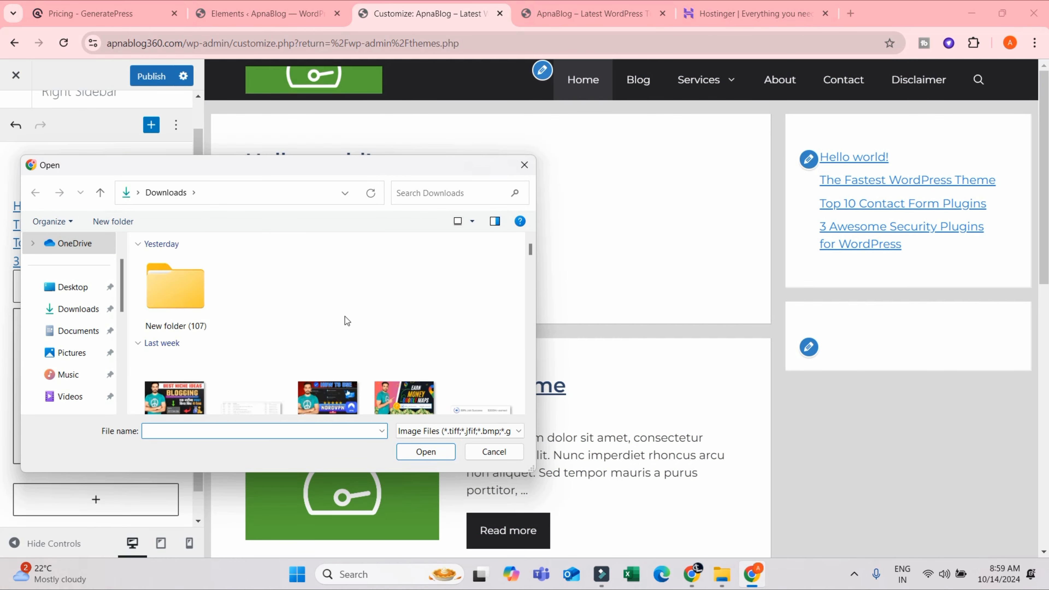
scroll(371, 356, "down", 5)
scroll(378, 355, "up", 1)
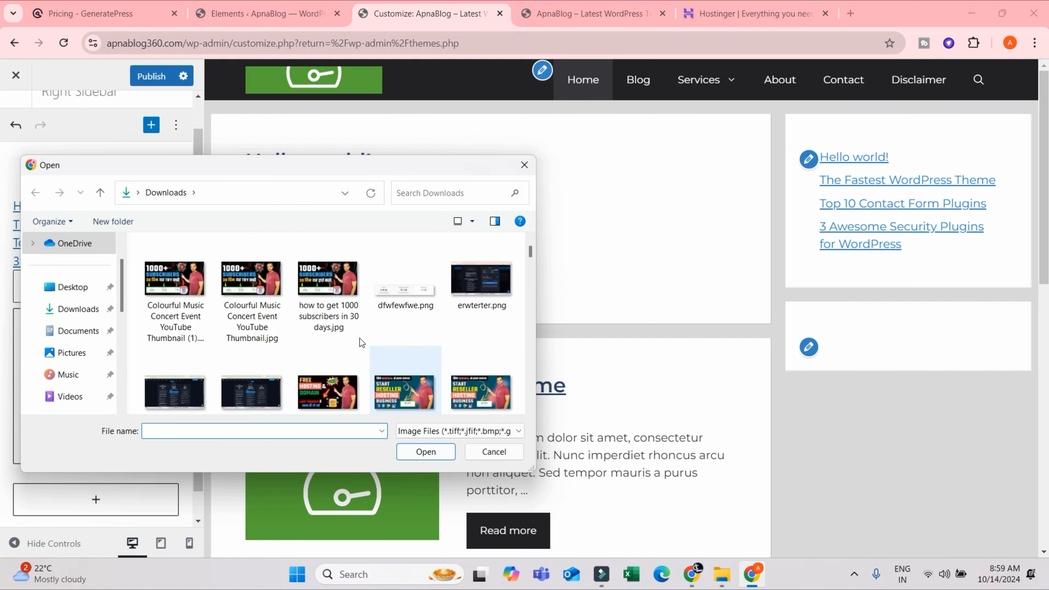
left_click(311, 279)
left_click(442, 451)
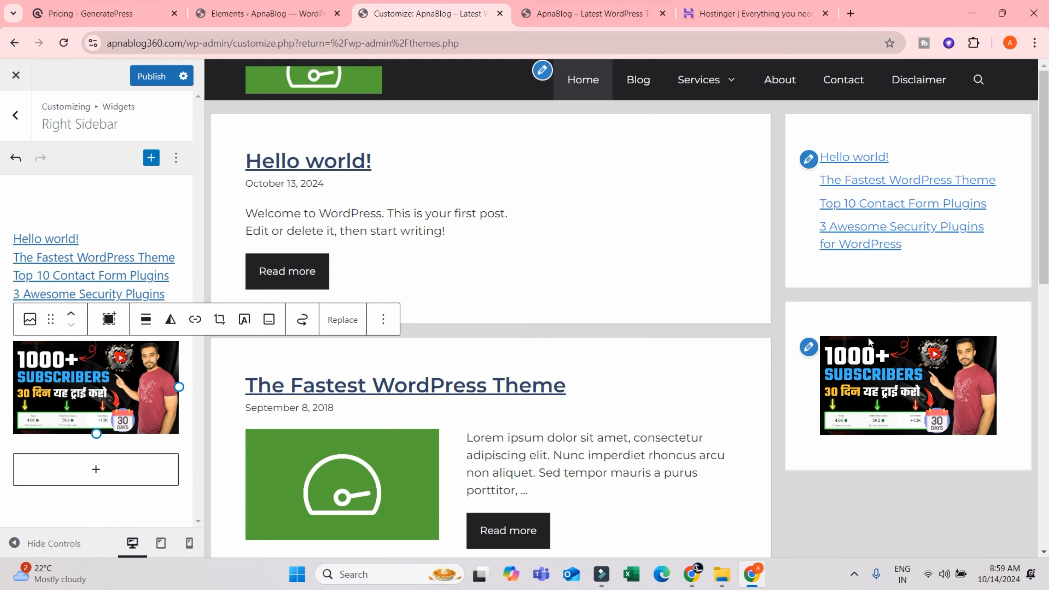
scroll(946, 414, "down", 5)
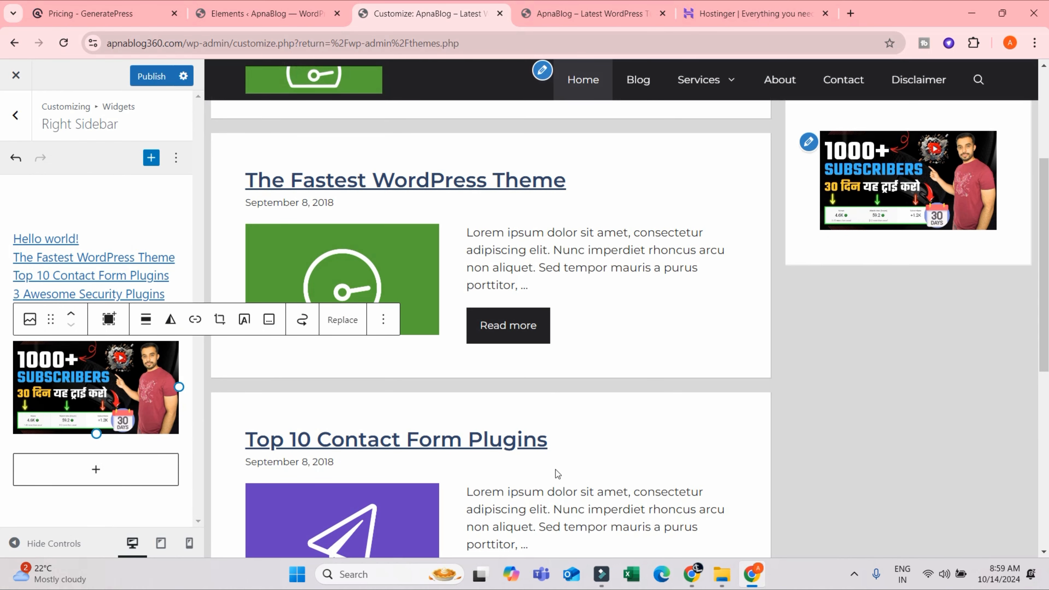
left_click(206, 207)
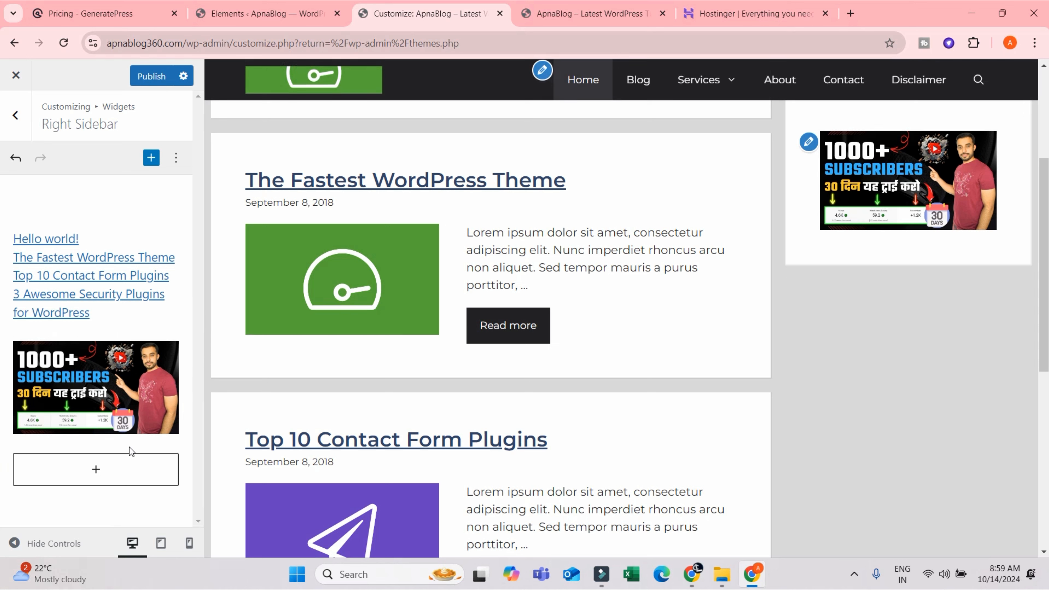
Open YouTube in a new tab and search for "dmarketing wall"
left_click(82, 402)
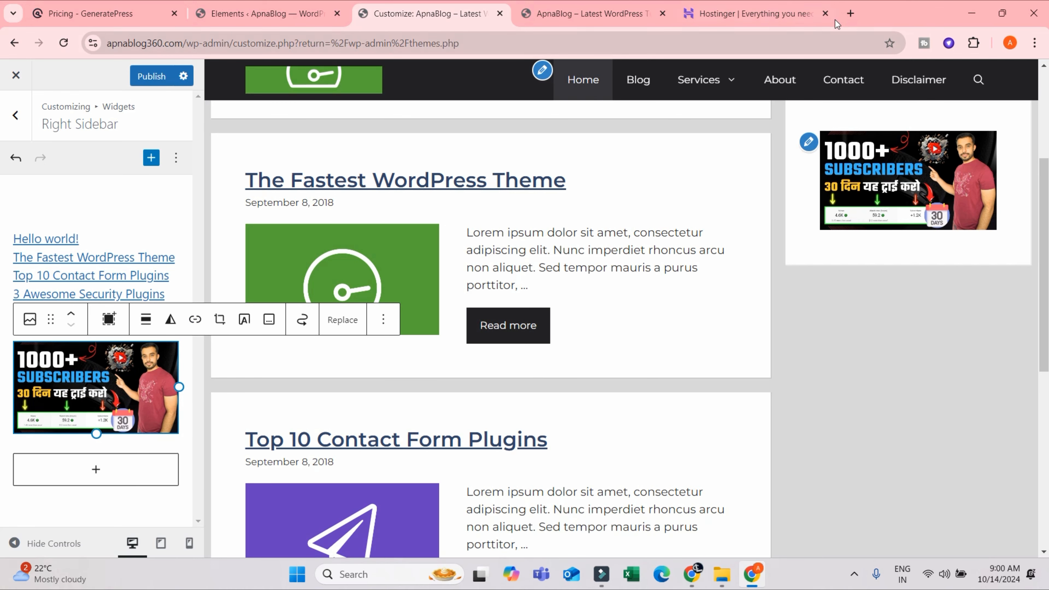
left_click(849, 14)
type("you")
key("Return")
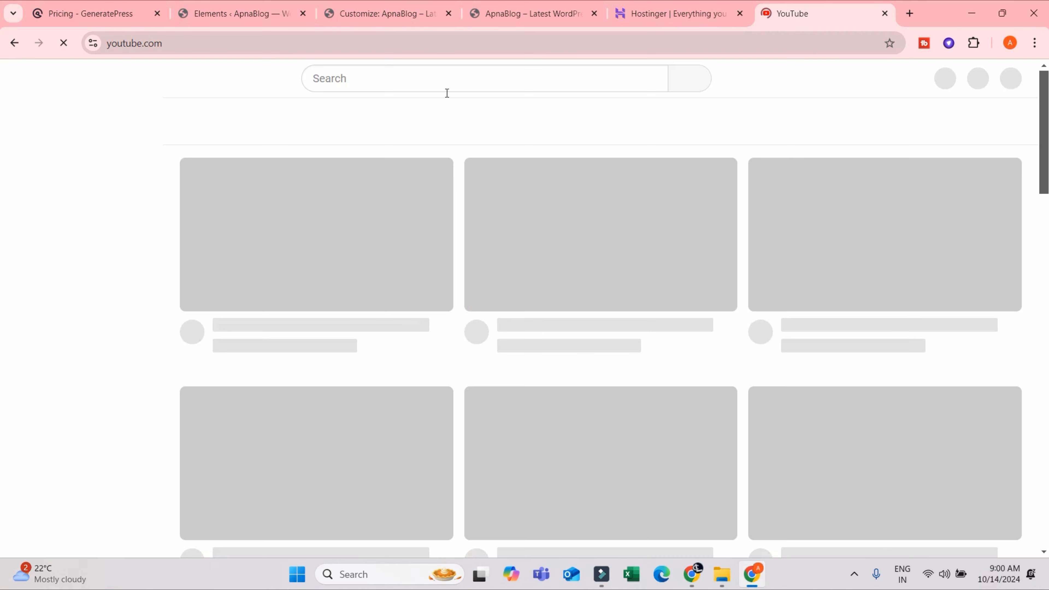
left_click(402, 85)
type("dmarketing wal")
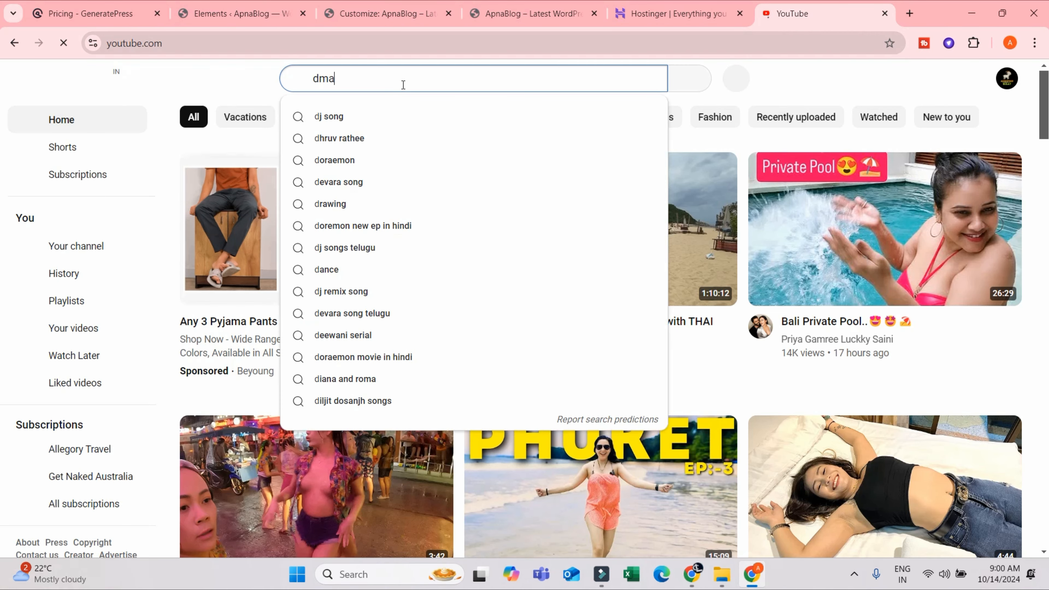
type("l")
key("Return")
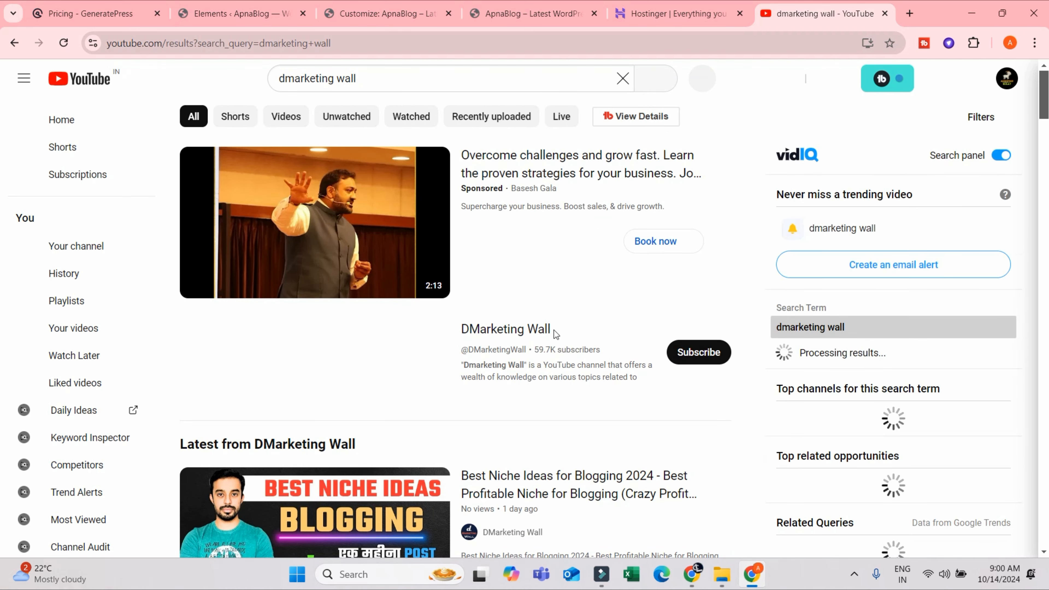
Open the DMarketing Wall channel's videos and copy the link address of "How to Get 1000 Subscribers in 30 Days (Step-by-Step Tutorial)"
left_click(482, 337)
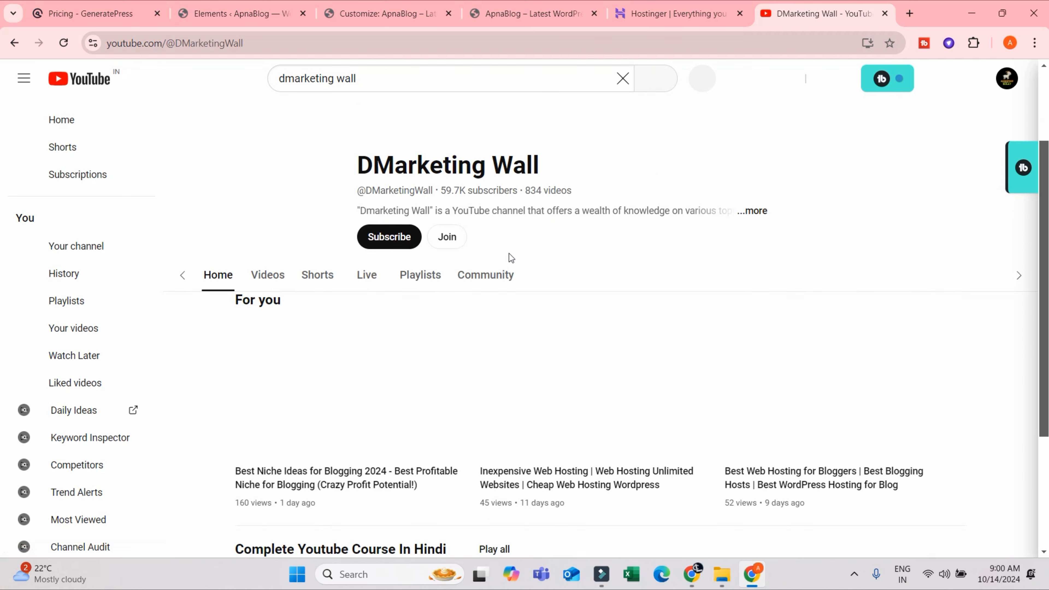
scroll(532, 370, "down", 2)
left_click(300, 155)
scroll(785, 343, "down", 5)
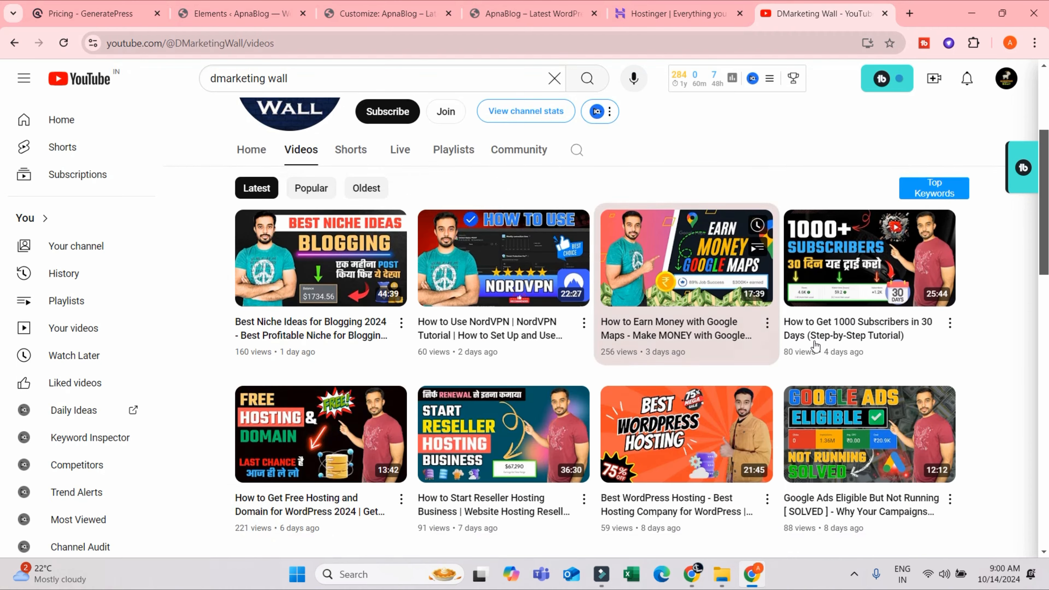
right_click(845, 264)
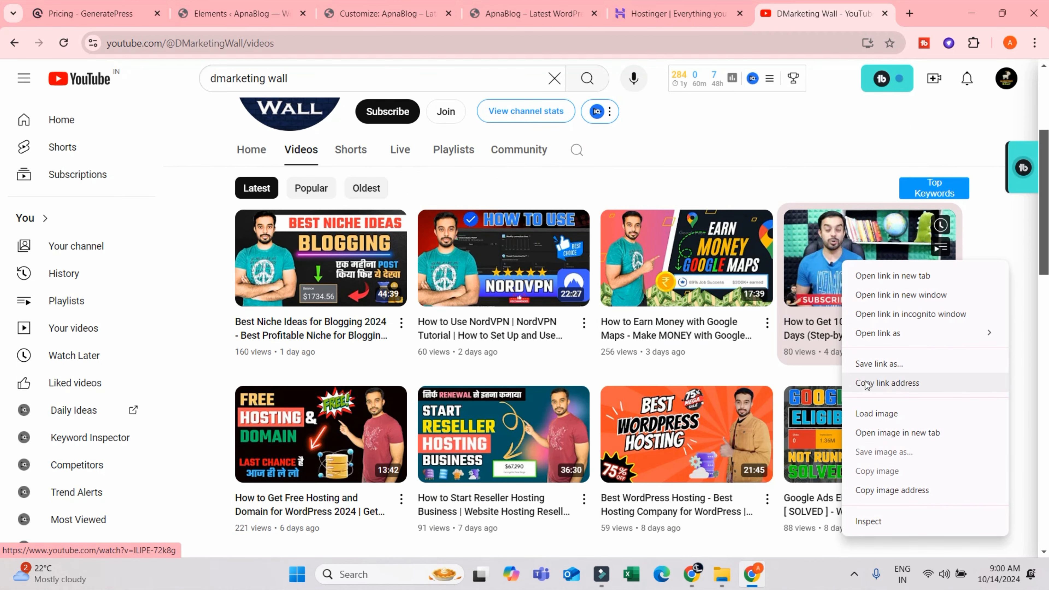
left_click(885, 383)
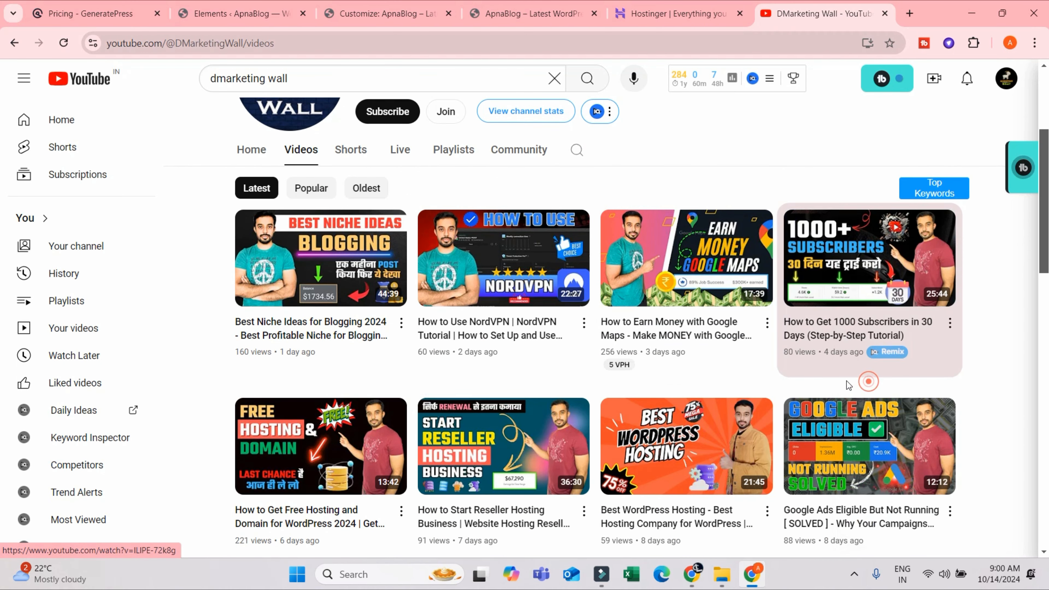
Return to the Customizer and link the sidebar's 1000+ Subscribers image to the copied YouTube video address
left_click(400, 14)
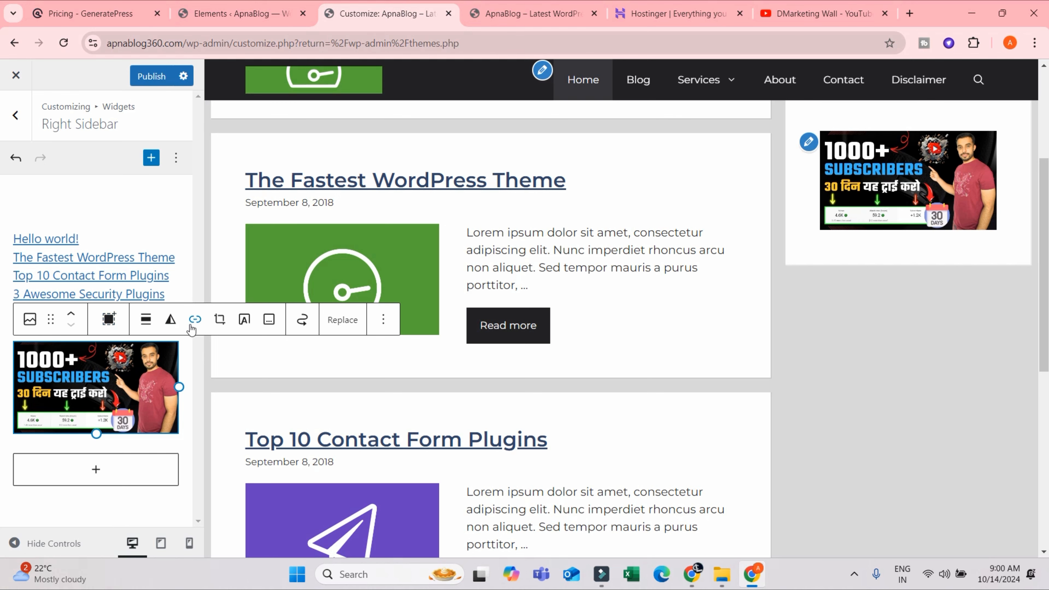
left_click(195, 326)
type("https://www.youtube.com/watch?v=lLIPE-72k8g")
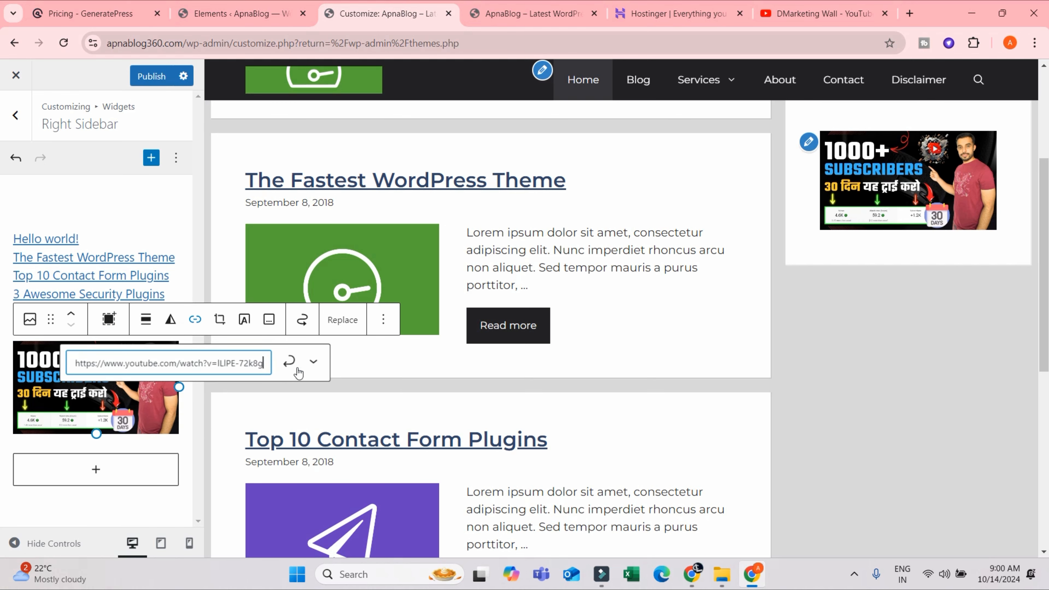
key("Return")
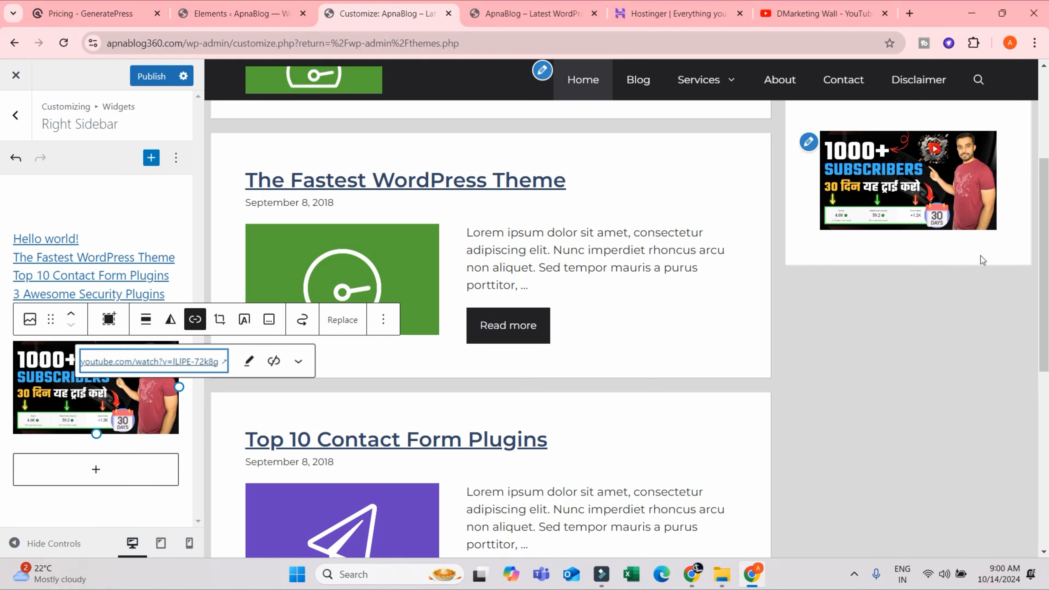
scroll(963, 365, "up", 3)
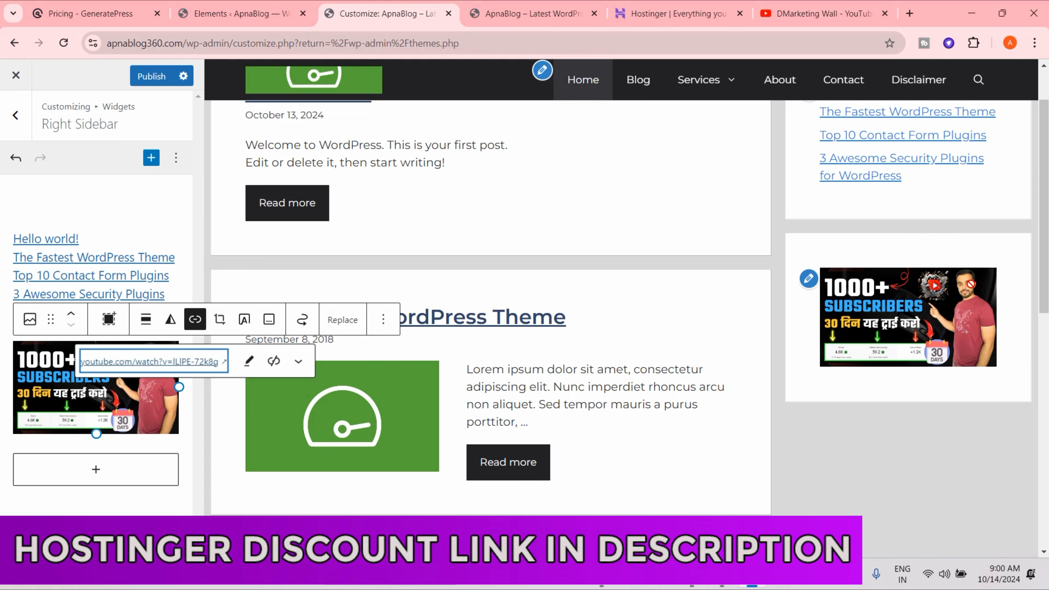
left_click(872, 471)
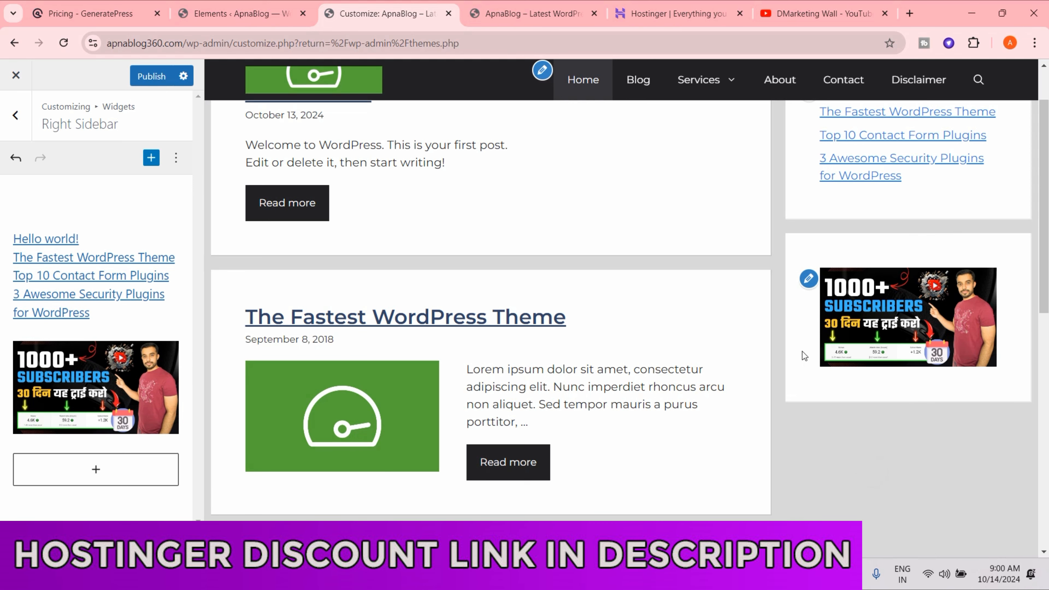
Add a Video block below the image in the Right Sidebar and open its field for inserting a video from a URL
scroll(803, 356, "down", 3)
left_click(97, 471)
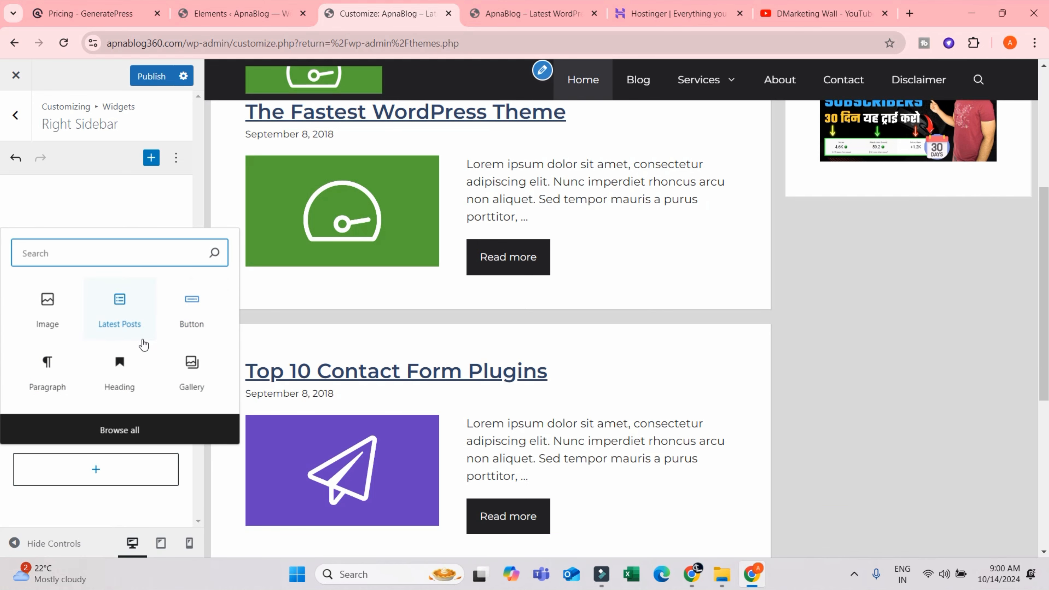
left_click(131, 428)
scroll(340, 289, "down", 6)
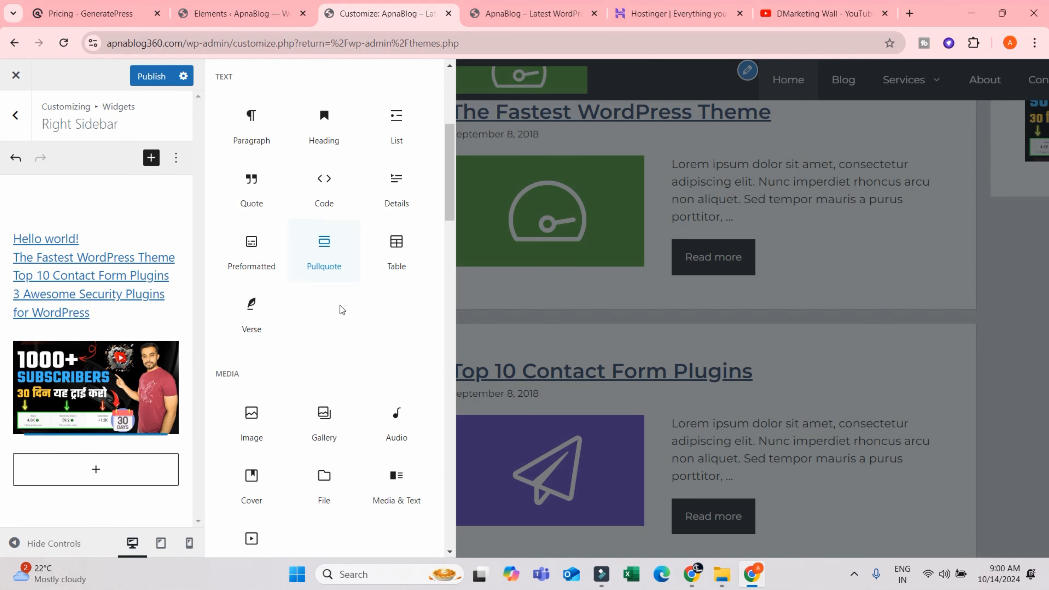
scroll(314, 269, "down", 3)
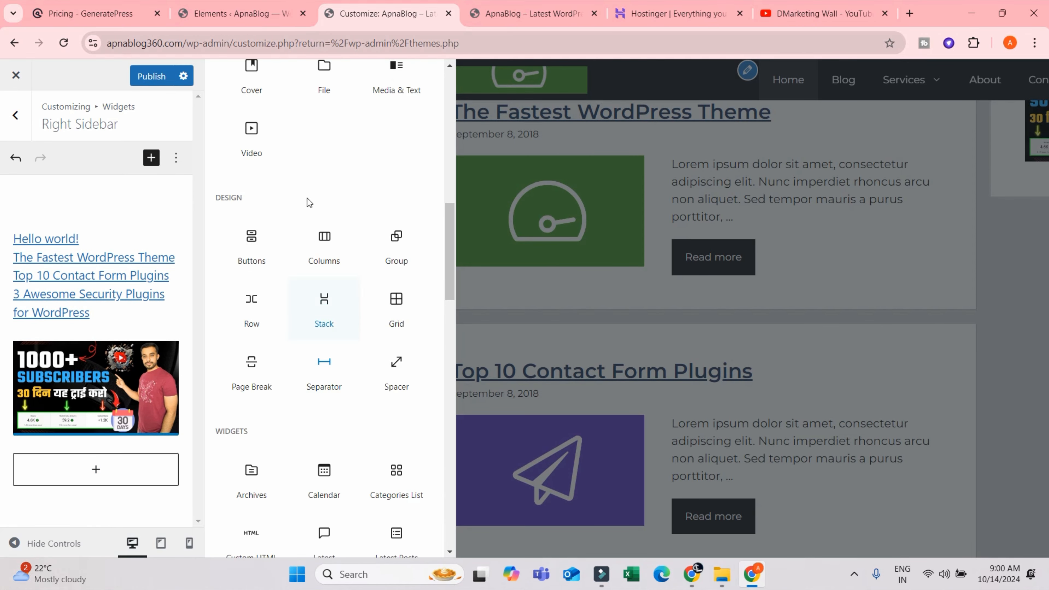
left_click(249, 141)
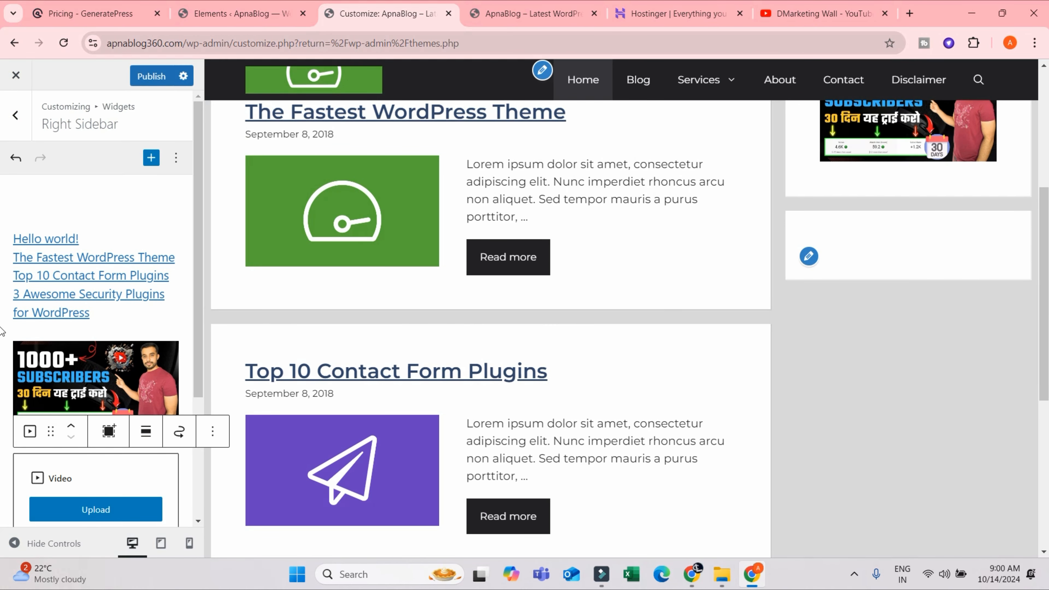
scroll(100, 335, "down", 4)
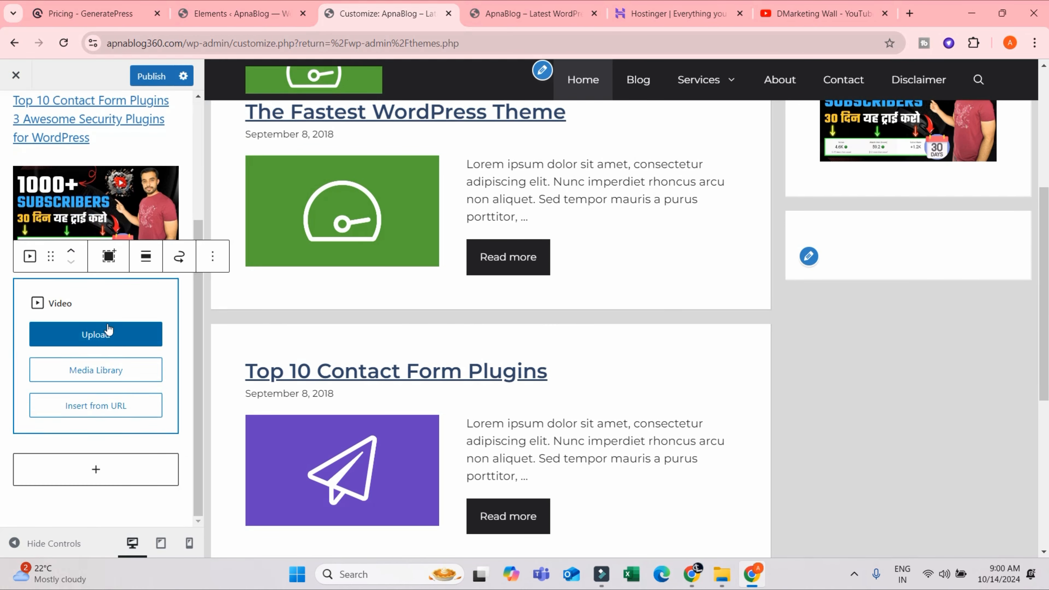
left_click(100, 407)
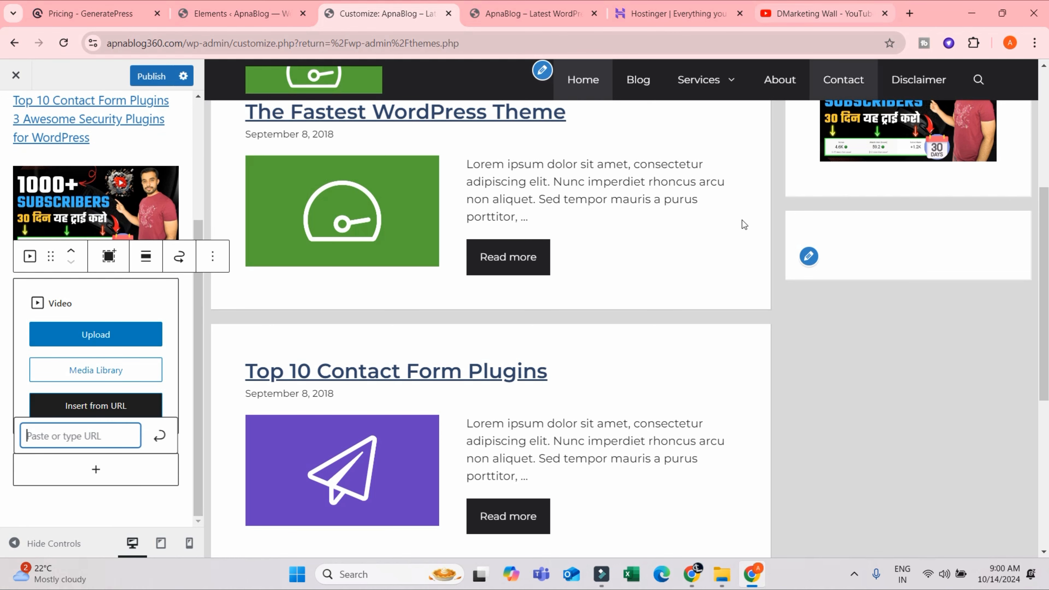
Switch to YouTube and copy the link address of the "Best Niche Ideas for Blogging 2024" video
left_click(848, 14)
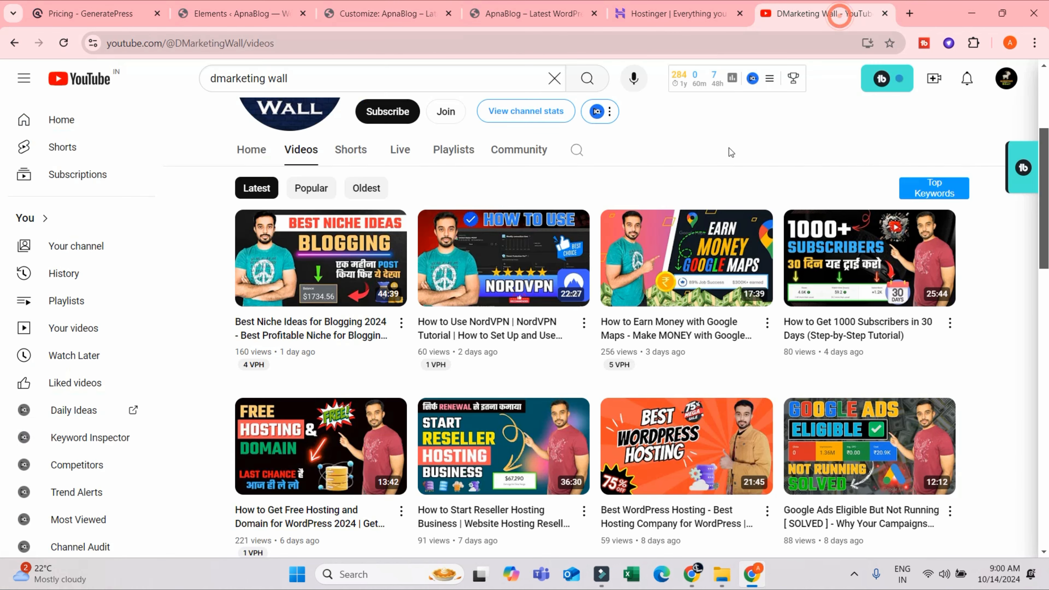
right_click(328, 259)
left_click(392, 382)
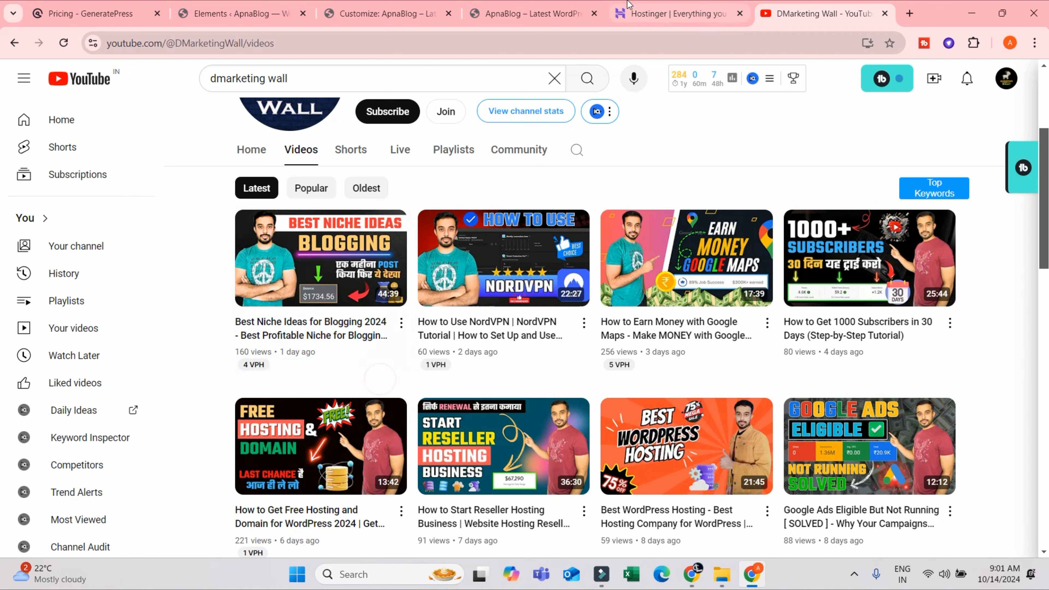
Return to the Customizer and embed the copied YouTube link in the sidebar's Video block
left_click(525, 13)
left_click(385, 13)
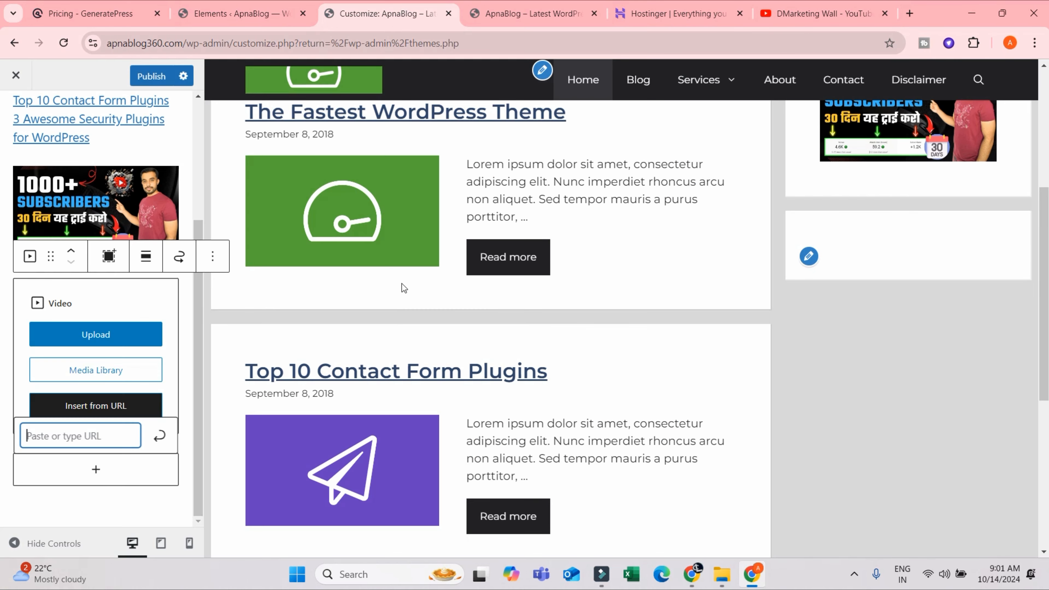
key("ctrl+v")
left_click(160, 436)
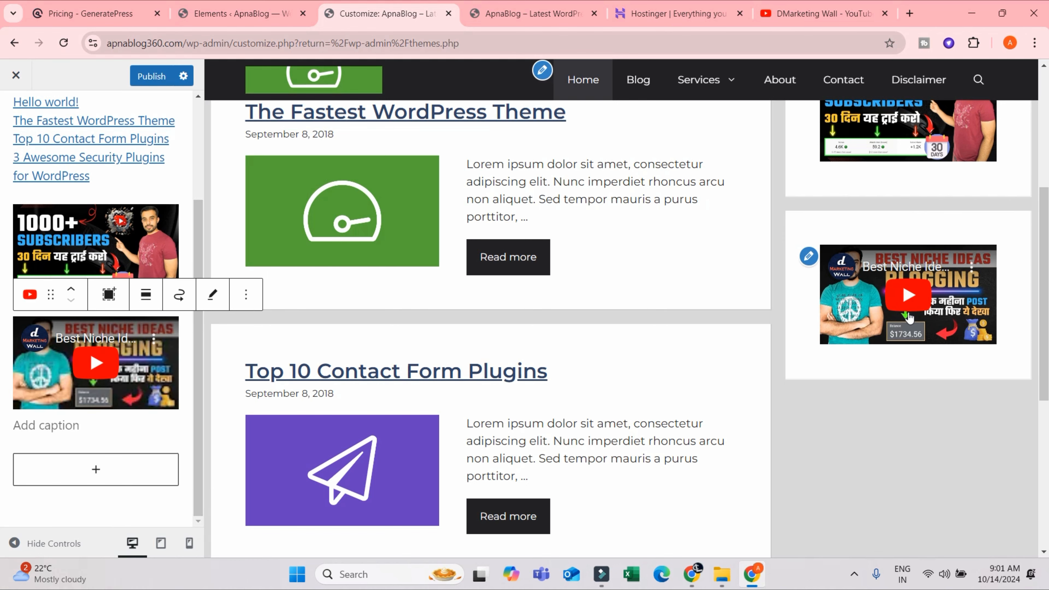
scroll(890, 206, "up", 5)
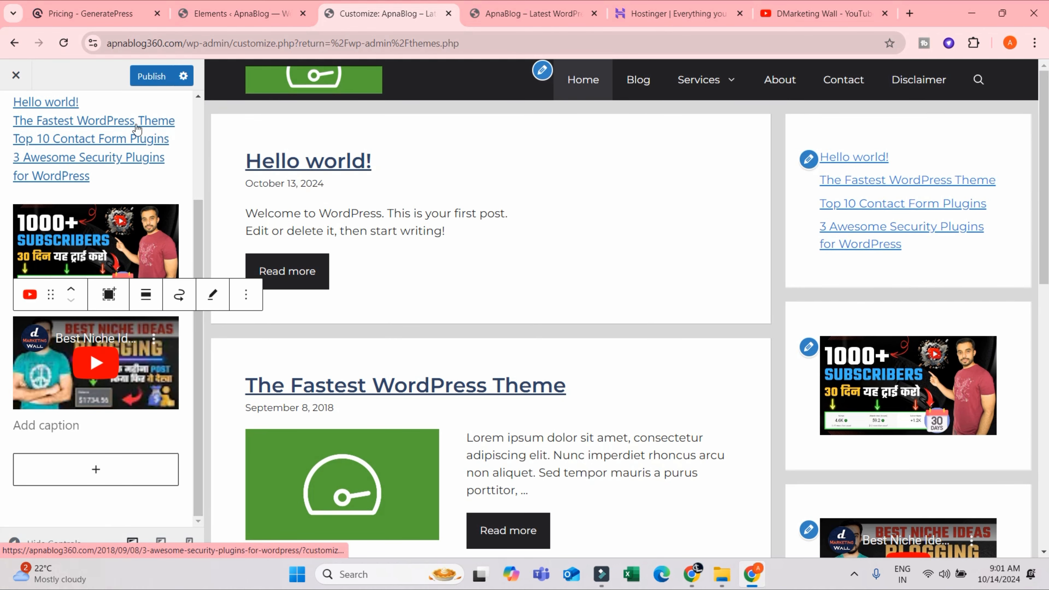
Publish the Right Sidebar widgets and reload the live ApnaBlog homepage to check the sidebar
left_click(139, 78)
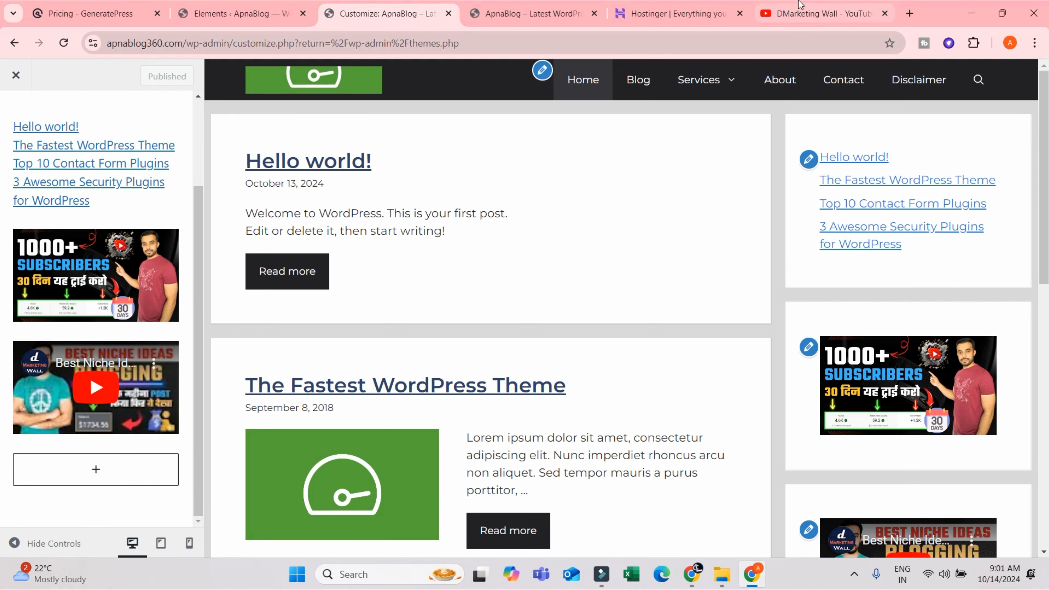
left_click(484, 6)
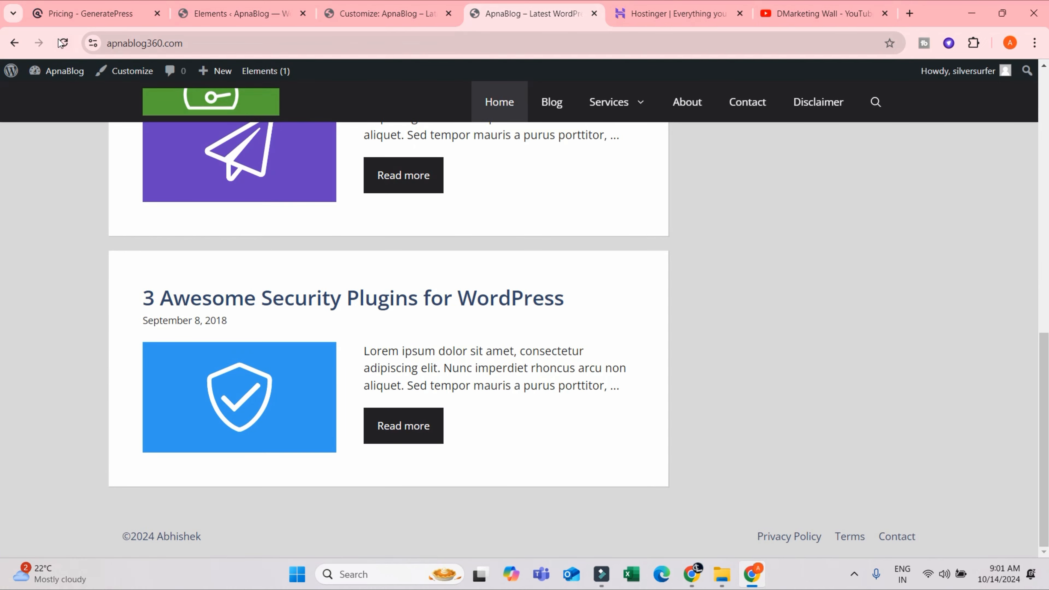
left_click(62, 43)
scroll(712, 126, "up", 10)
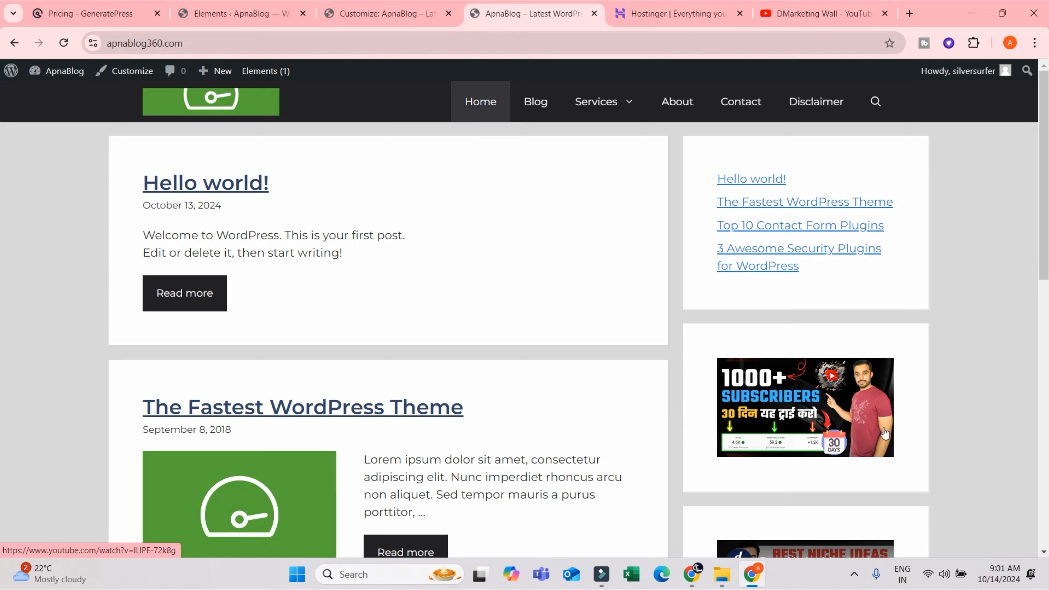
scroll(884, 434, "down", 6)
scroll(966, 215, "up", 6)
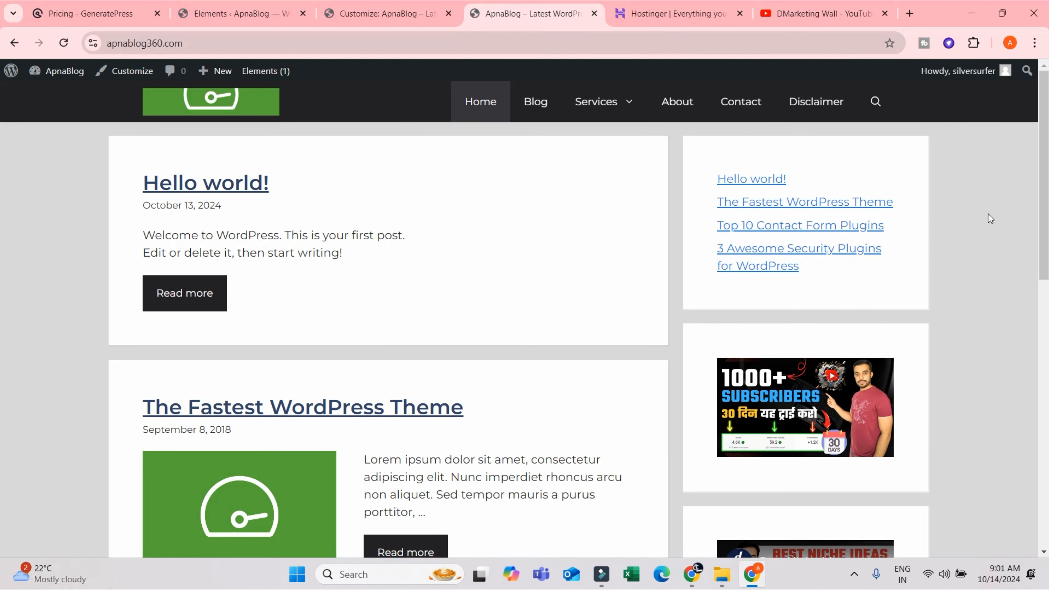
Review the posts list, image and video widgets in the sidebar of the live ApnaBlog homepage
scroll(921, 249, "down", 10)
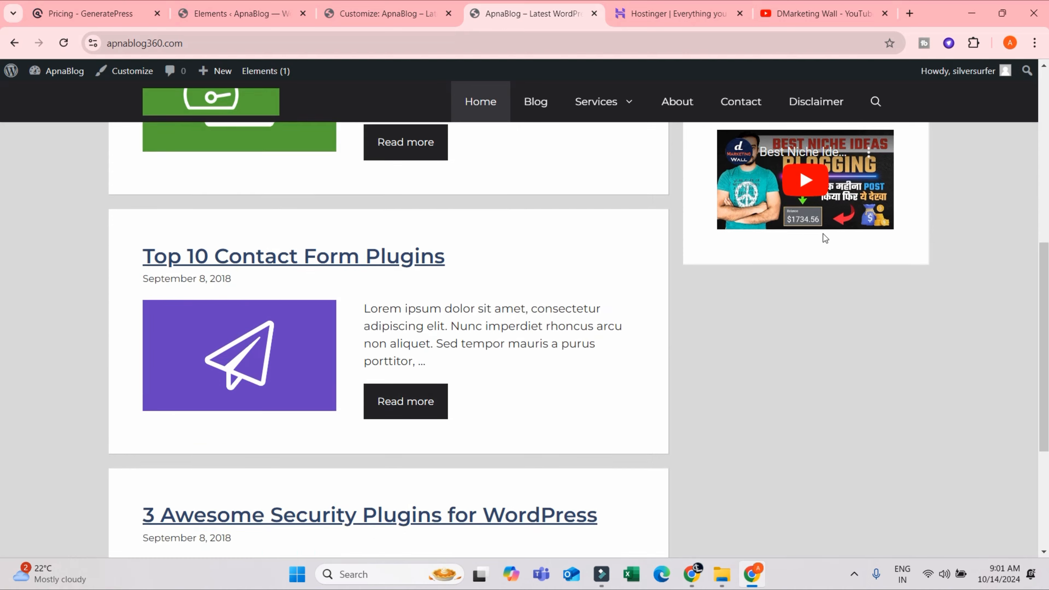
scroll(758, 248, "up", 11)
scroll(777, 255, "up", 2)
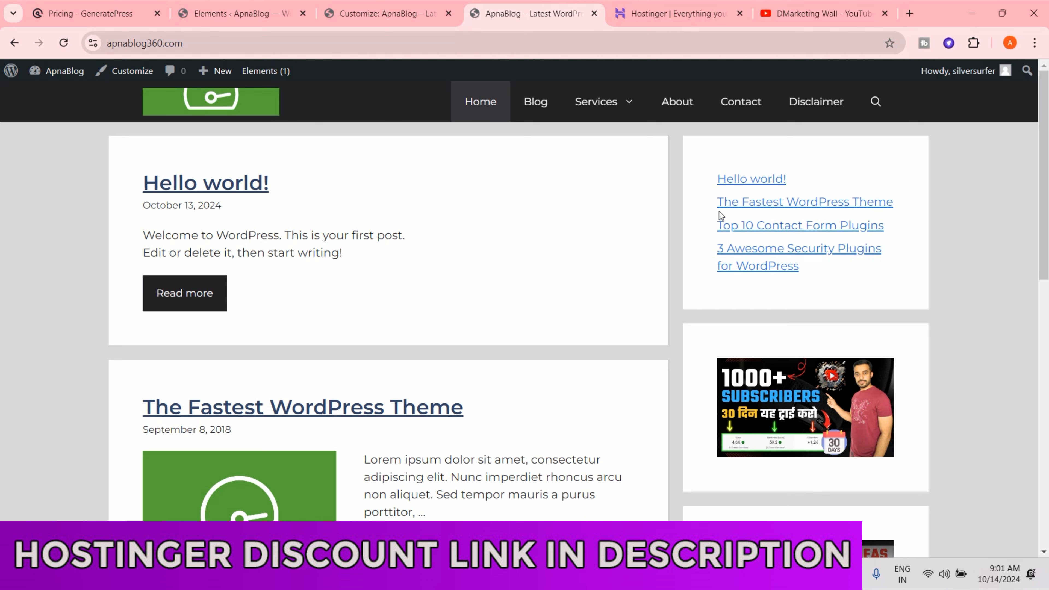
Return to the Customizer and examine the editing options of the Latest Posts block in the Right Sidebar
left_click(411, 14)
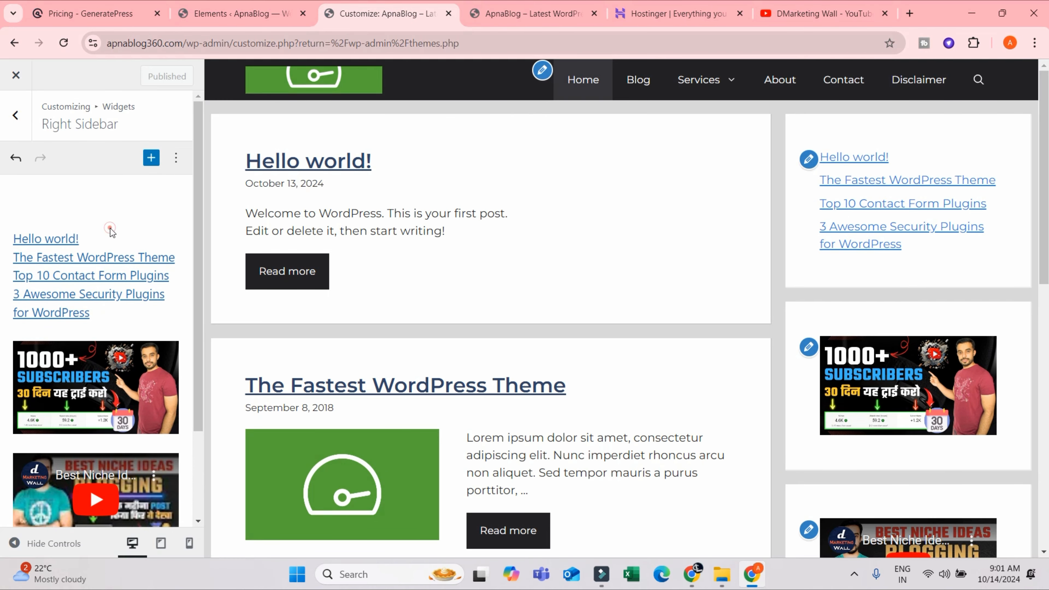
left_click(110, 228)
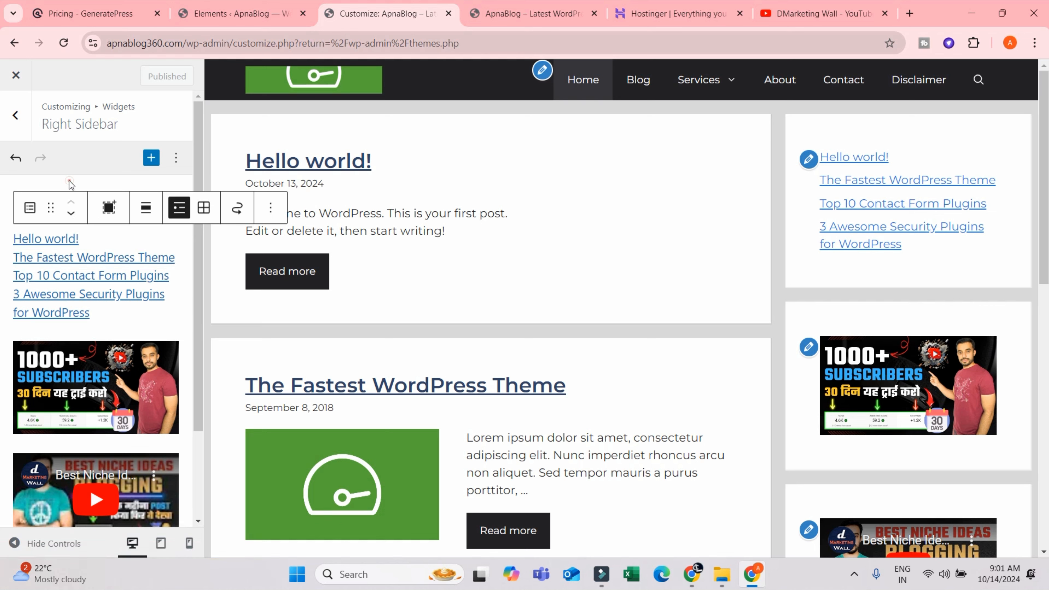
left_click(203, 296)
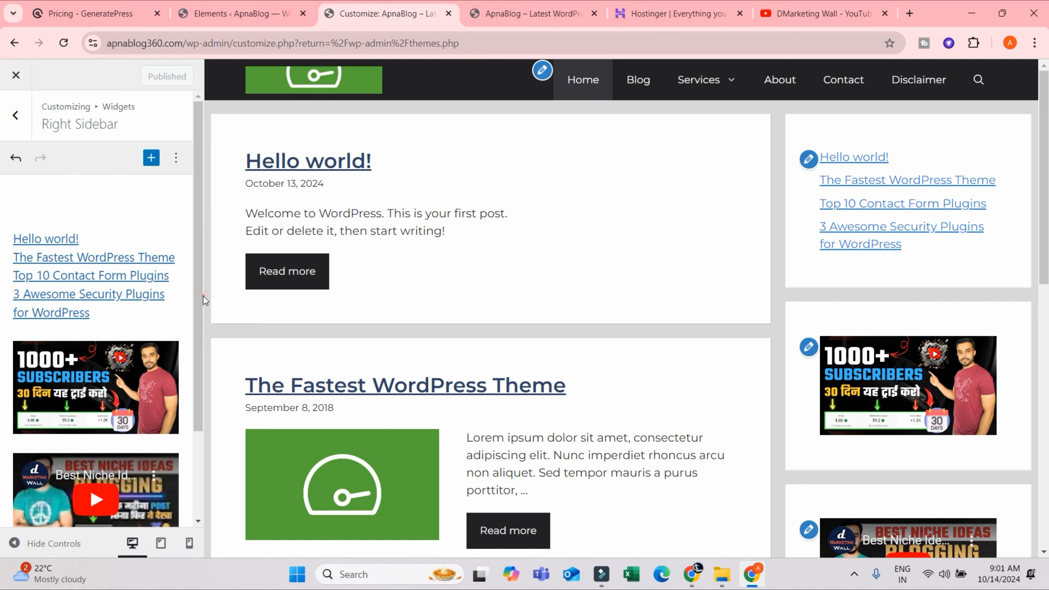
left_click(53, 209)
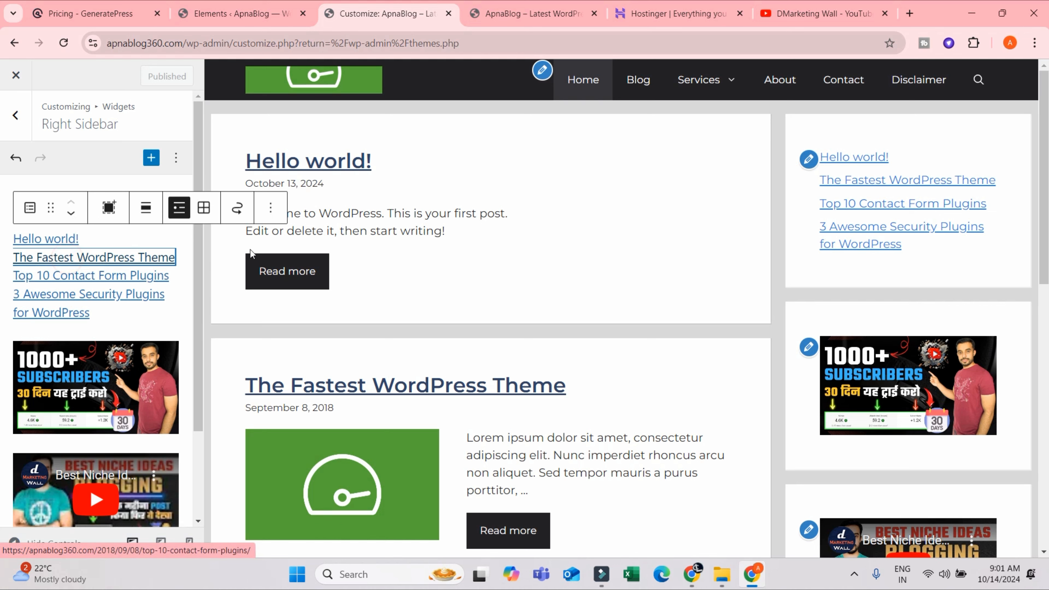
left_click(270, 207)
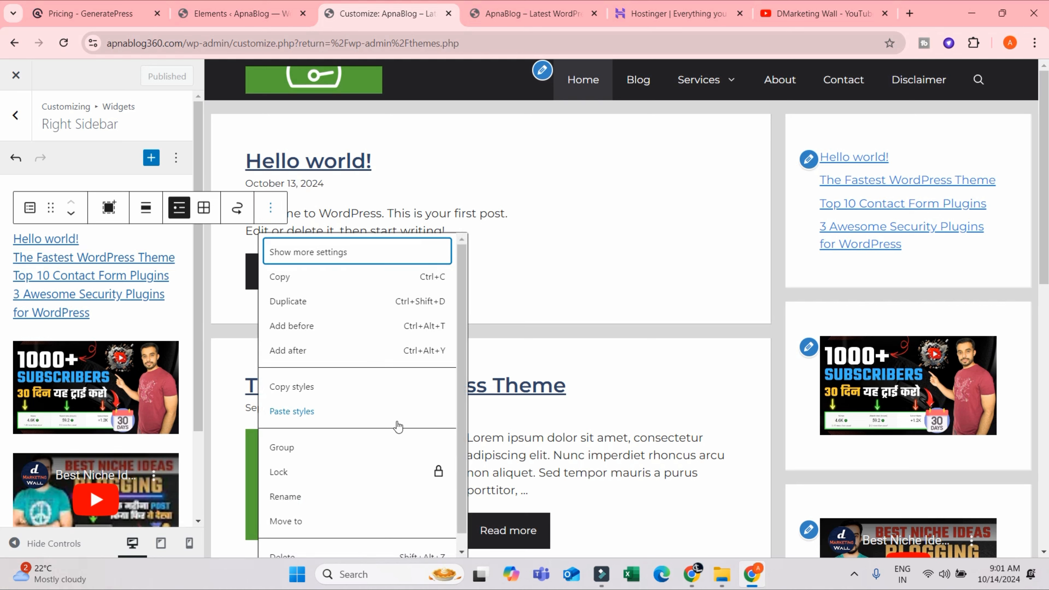
left_click(6, 222)
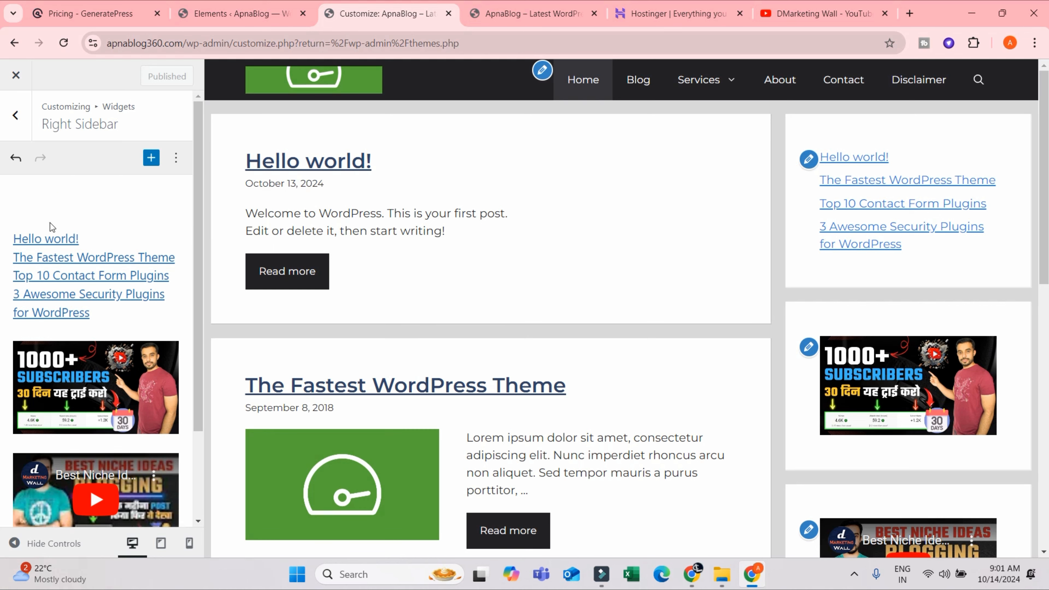
left_click(19, 246)
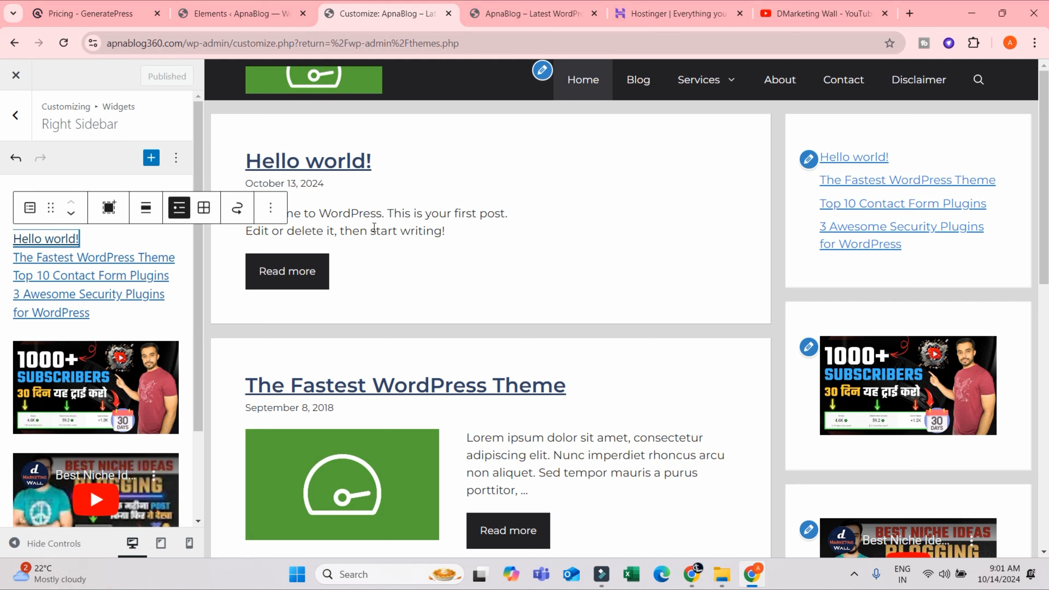
left_click(197, 288)
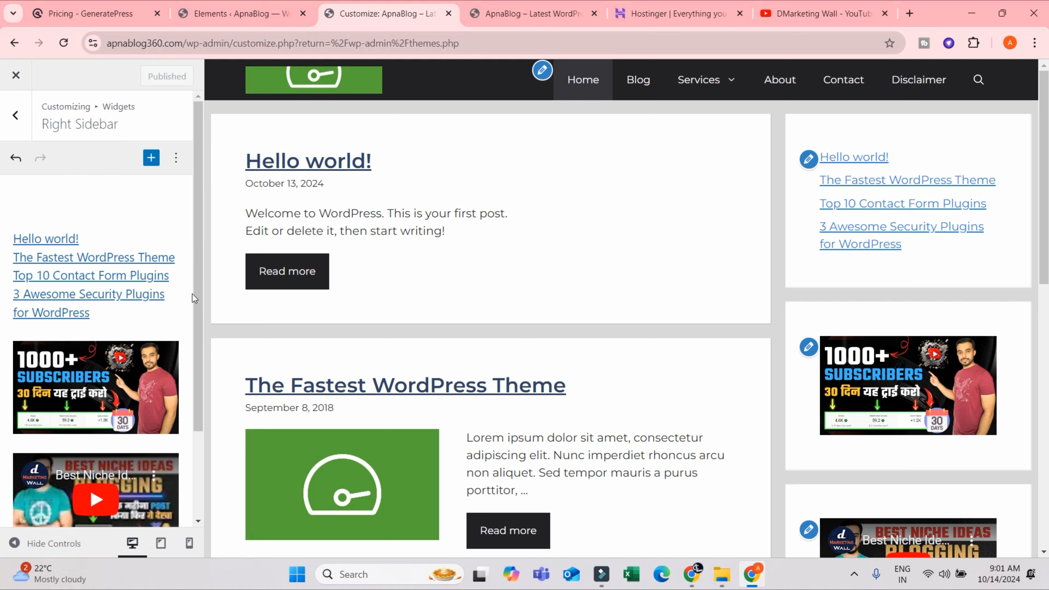
scroll(74, 331, "down", 3)
left_click(96, 469)
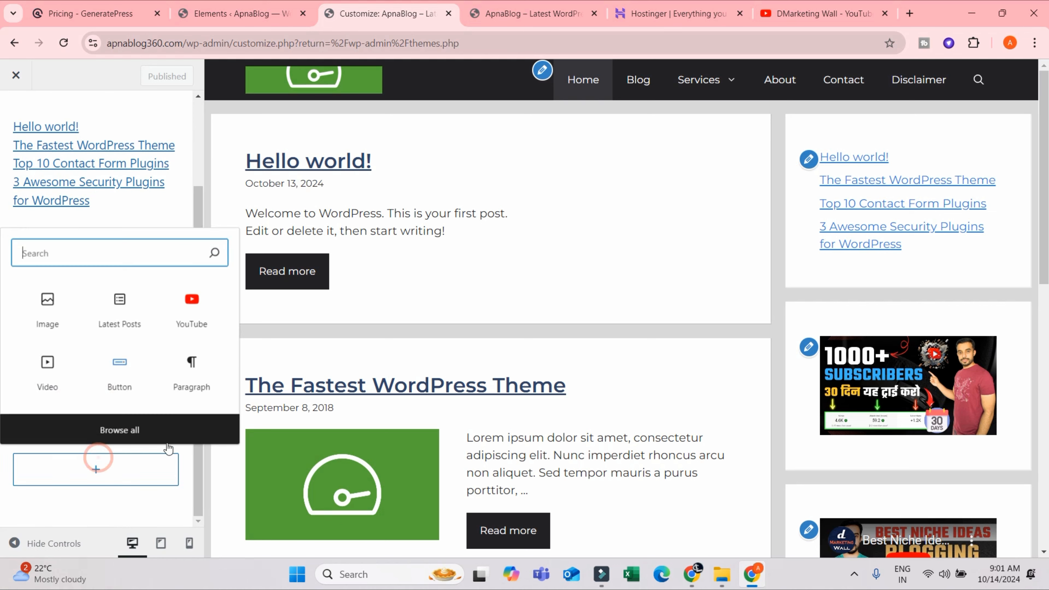
left_click(108, 506)
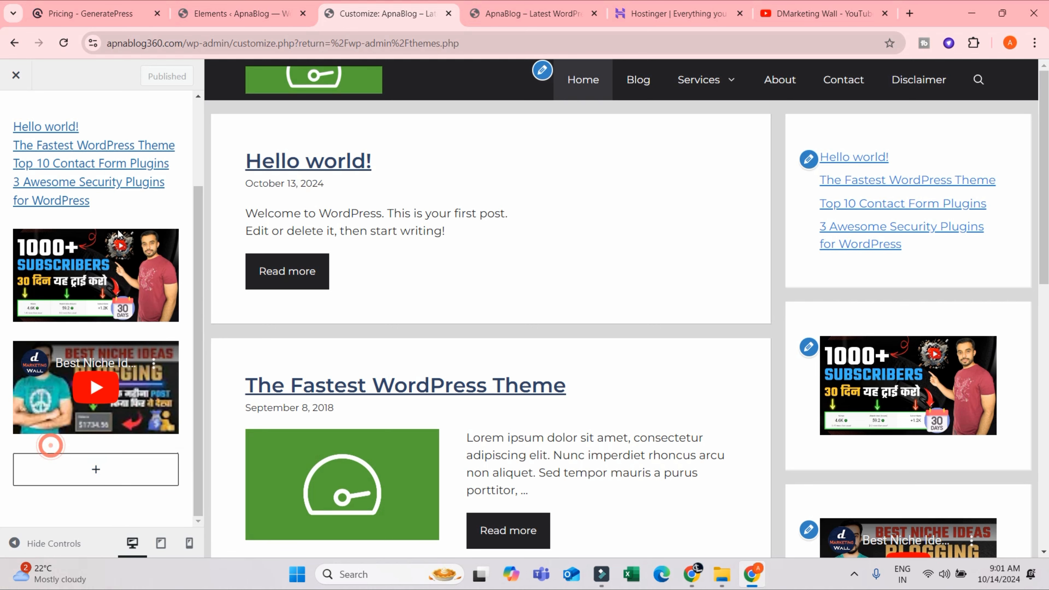
scroll(115, 222, "up", 3)
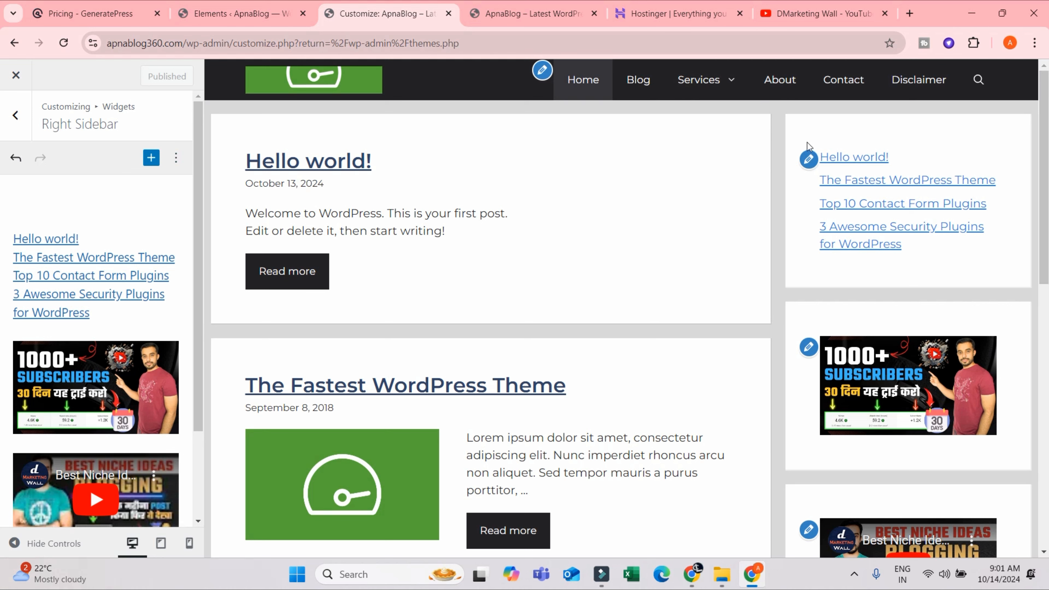
Undo the last Right Sidebar change, the embedded video, and redo it
left_click(817, 160)
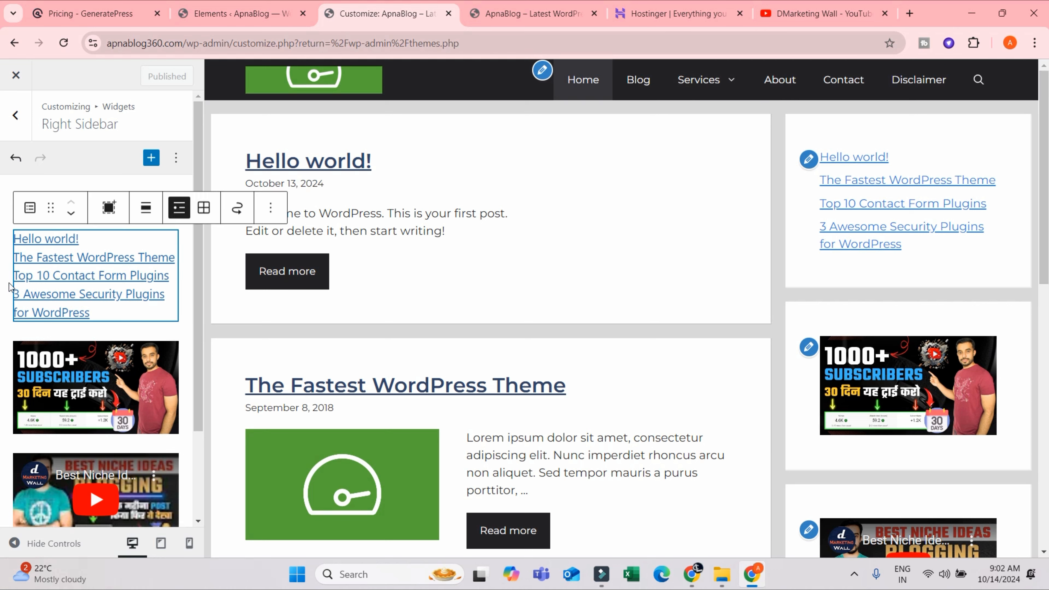
left_click(46, 230)
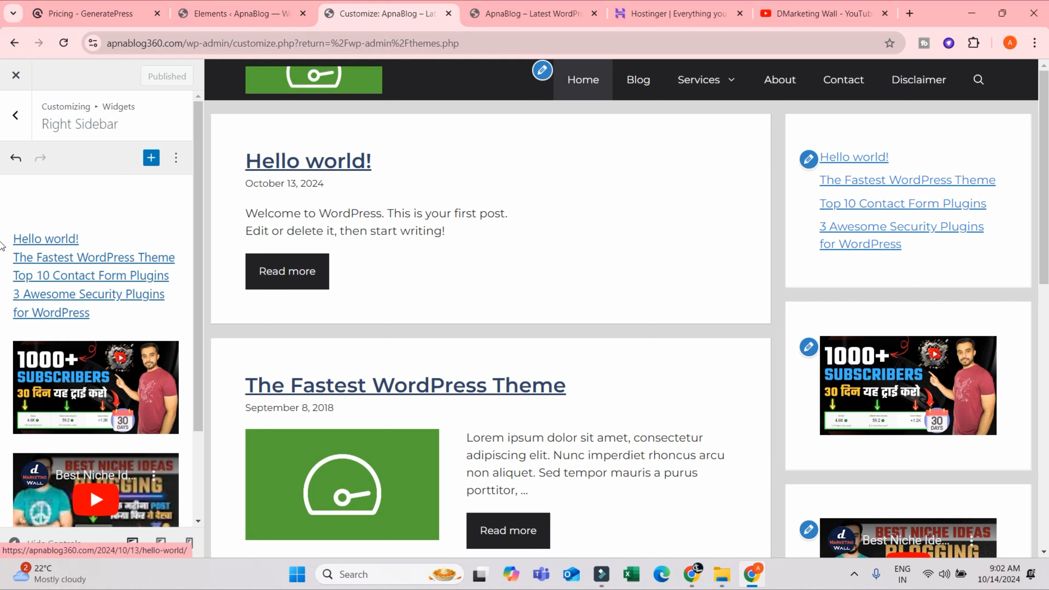
left_click(16, 158)
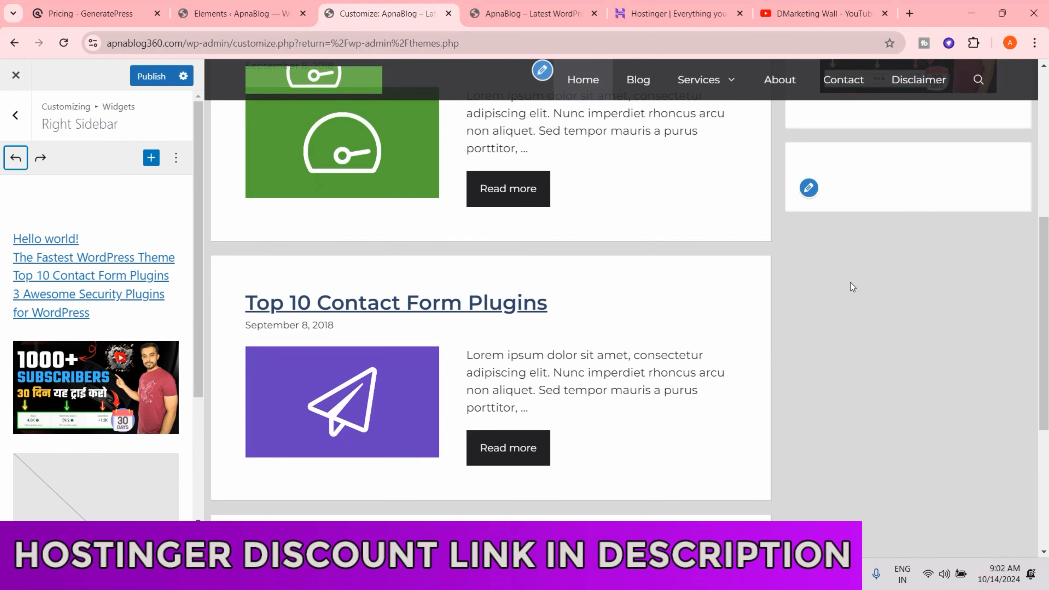
left_click(40, 158)
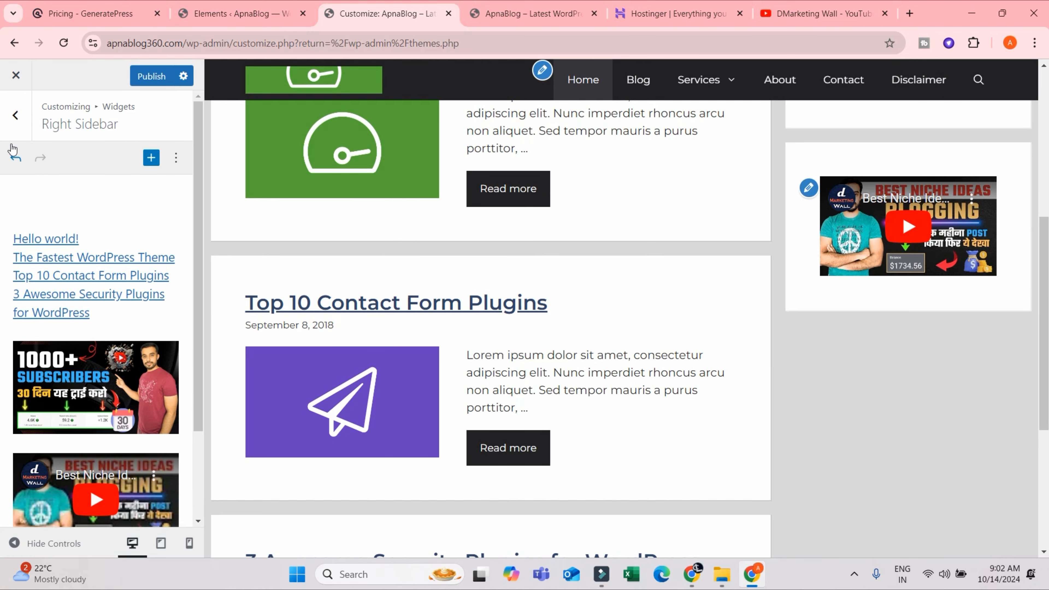
Leave the Right Sidebar and open the Footer Bar widget area to check its links against the previewed footer
left_click(15, 115)
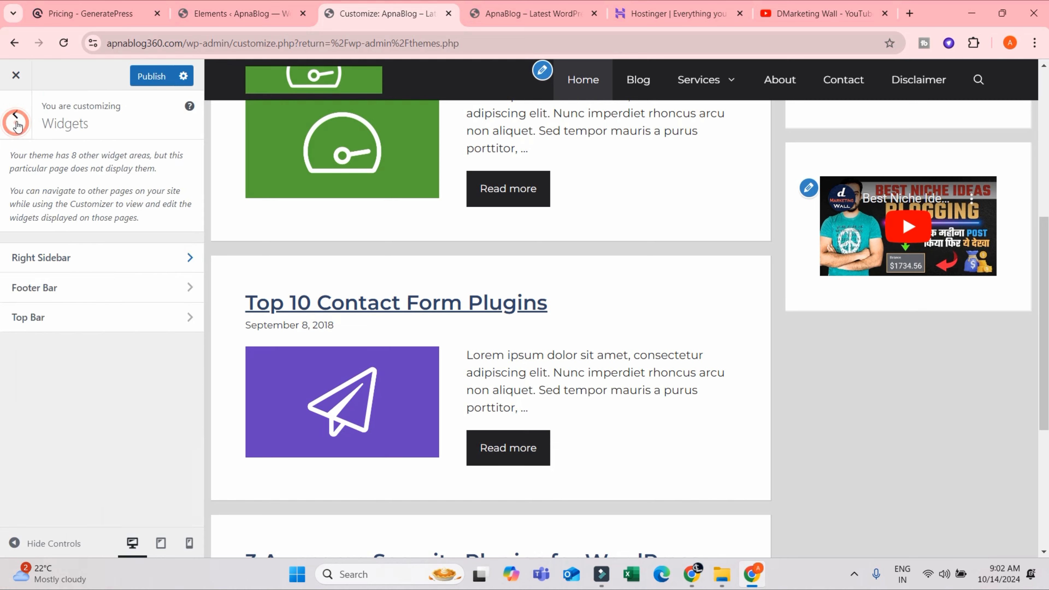
left_click(79, 289)
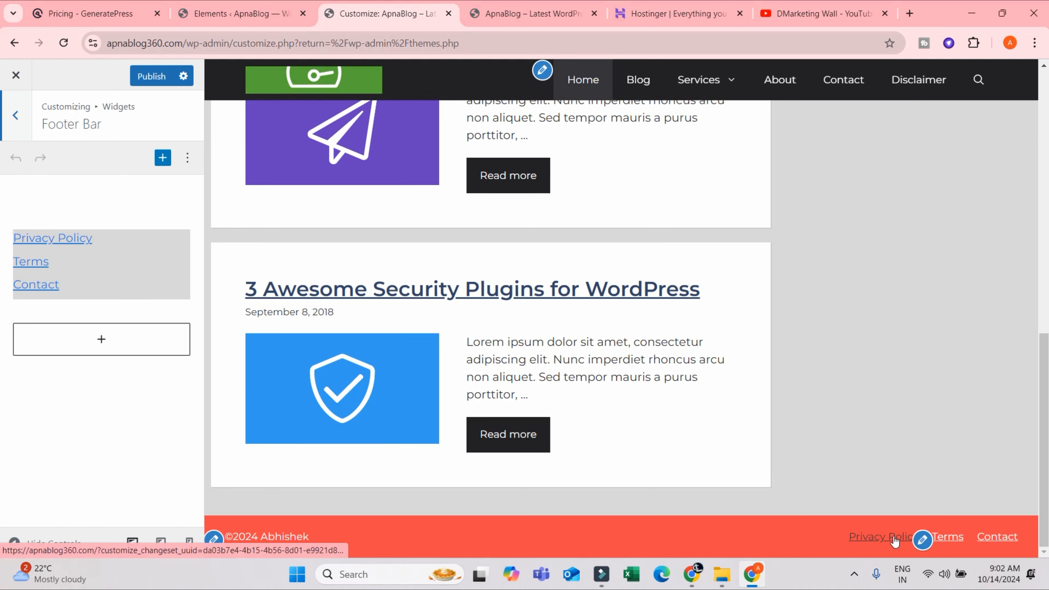
left_click(15, 124)
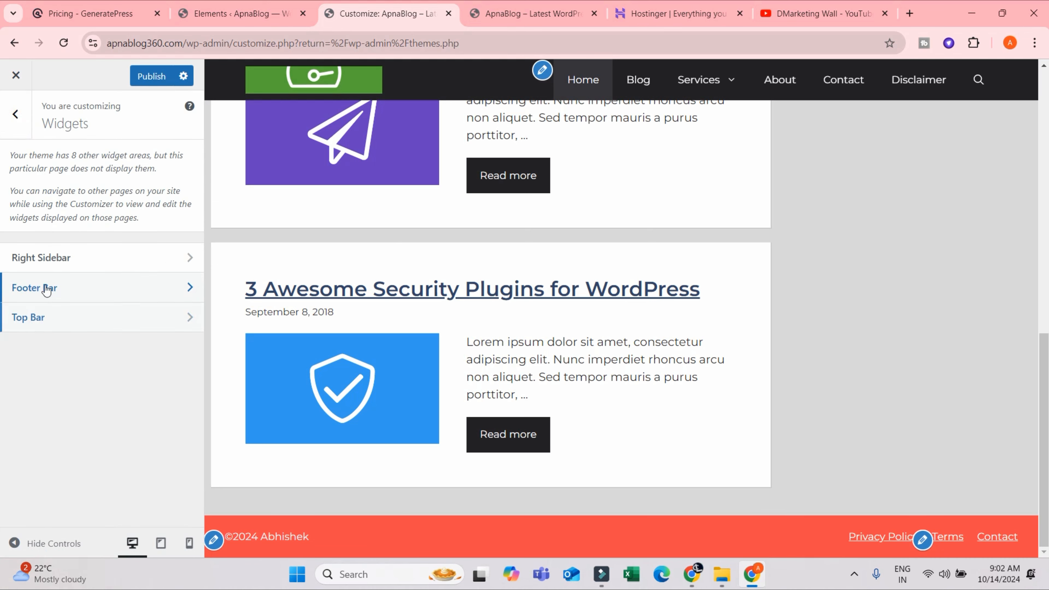
left_click(47, 289)
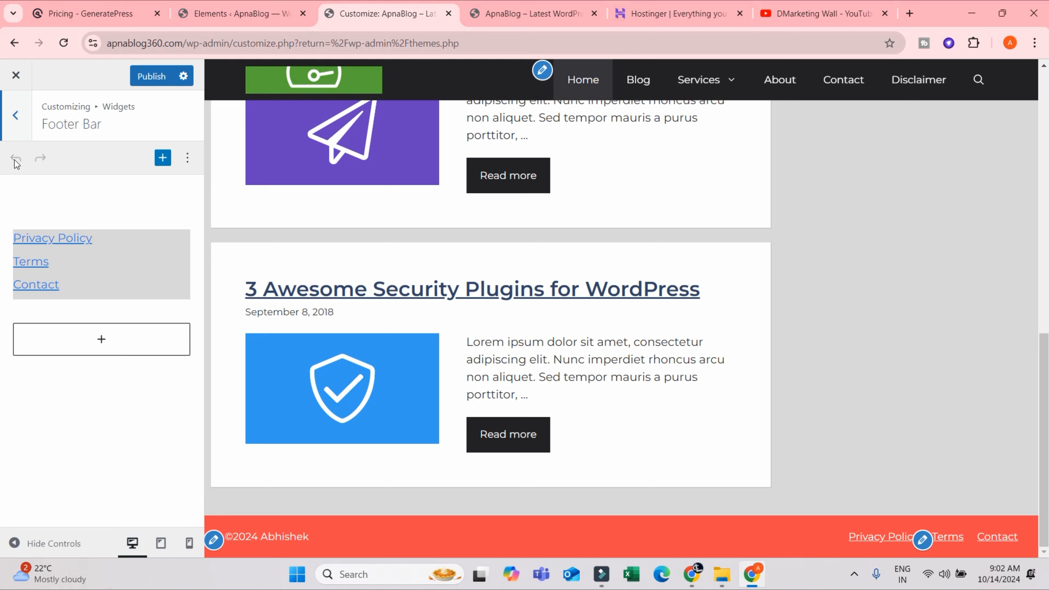
Add a YouTube block below the Footer Bar links and embed the copied video link in it
left_click(159, 163)
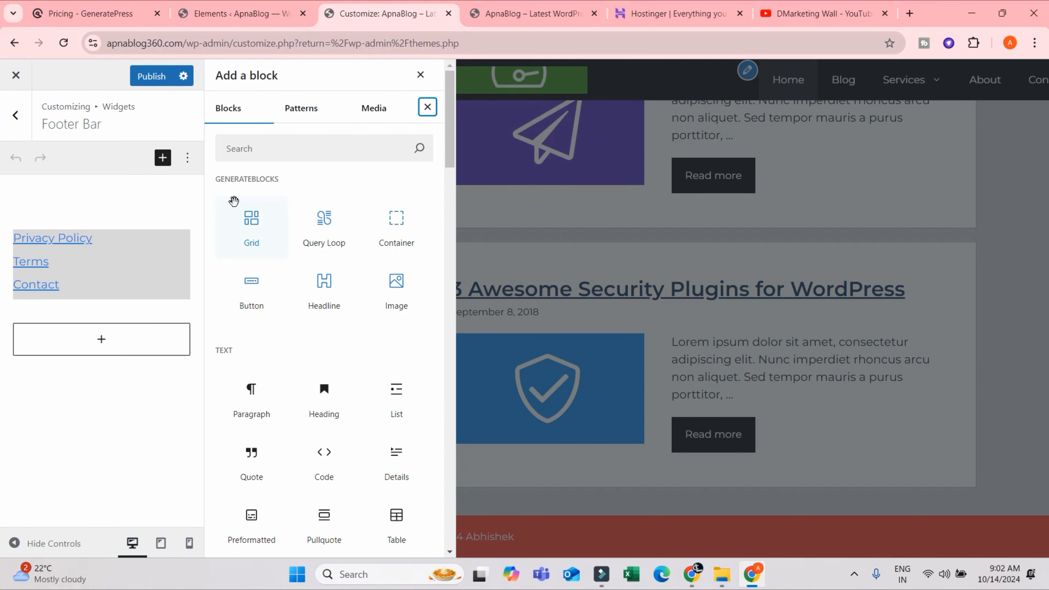
left_click(89, 340)
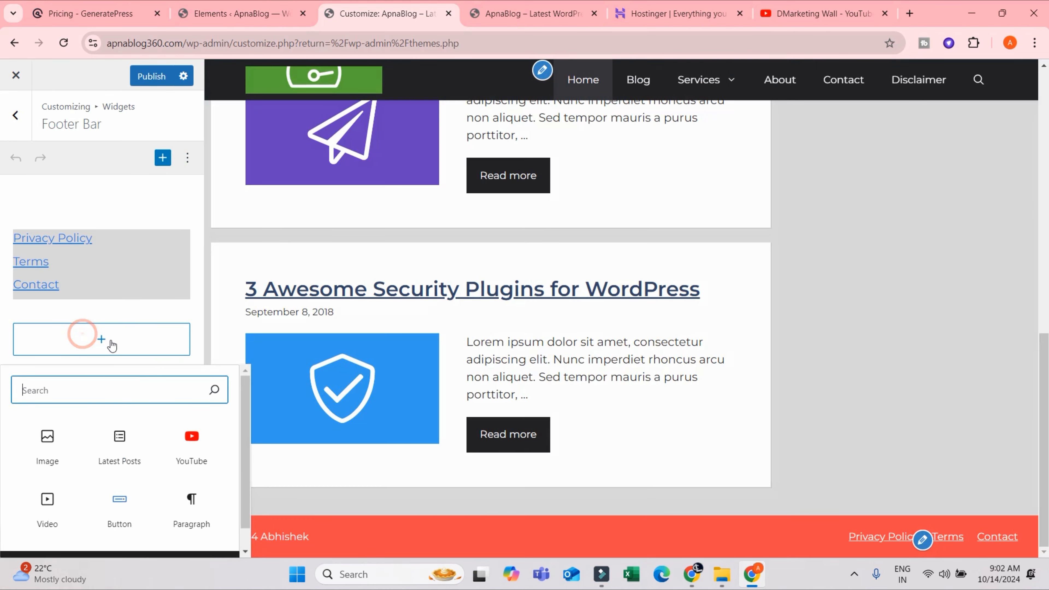
left_click(191, 447)
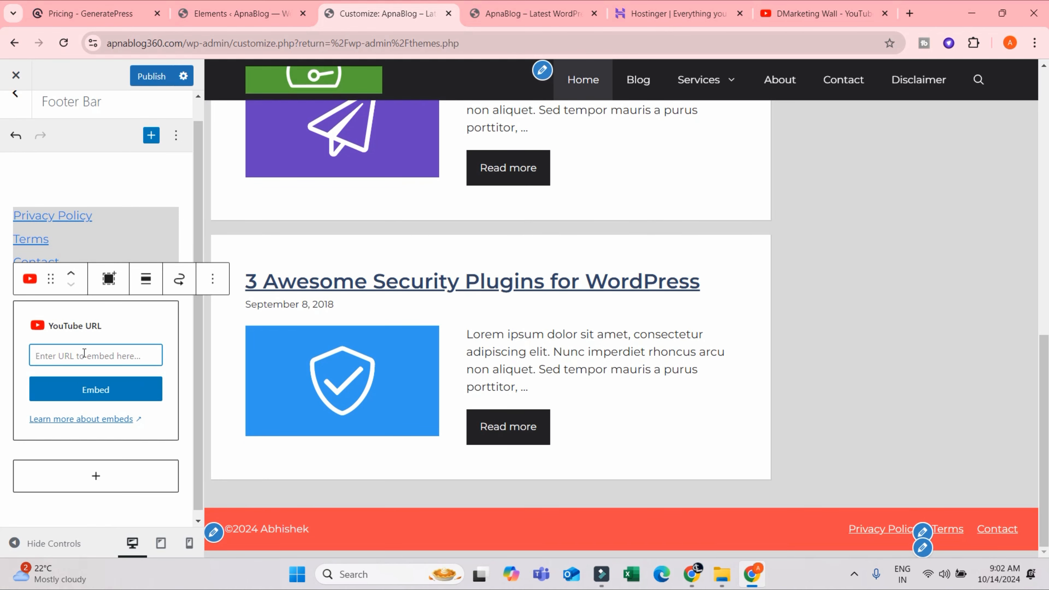
key("ctrl+v")
left_click(110, 389)
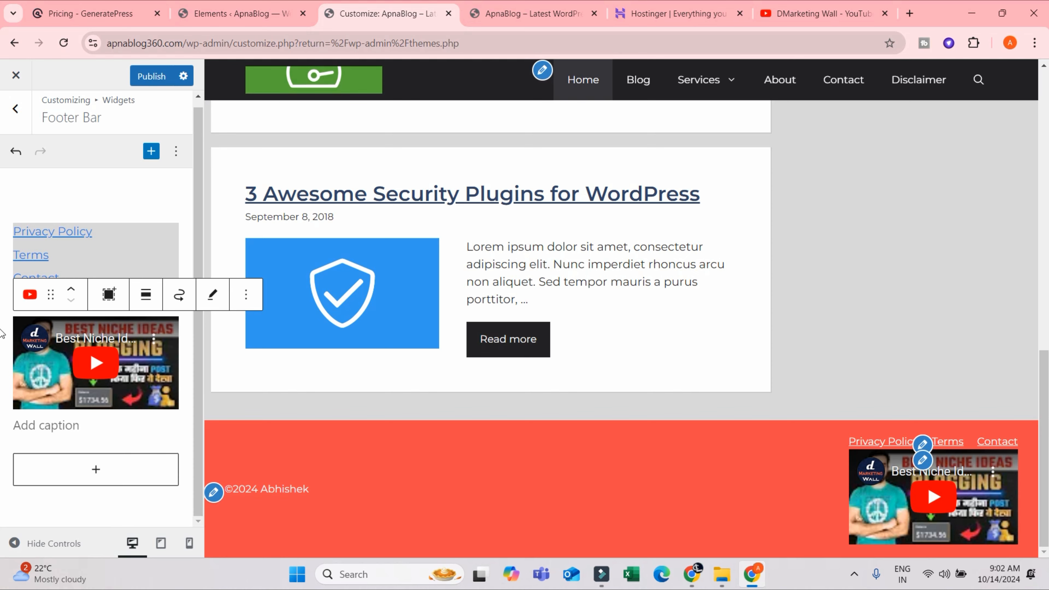
Delete the YouTube video block from the Footer Bar widgets
left_click(246, 294)
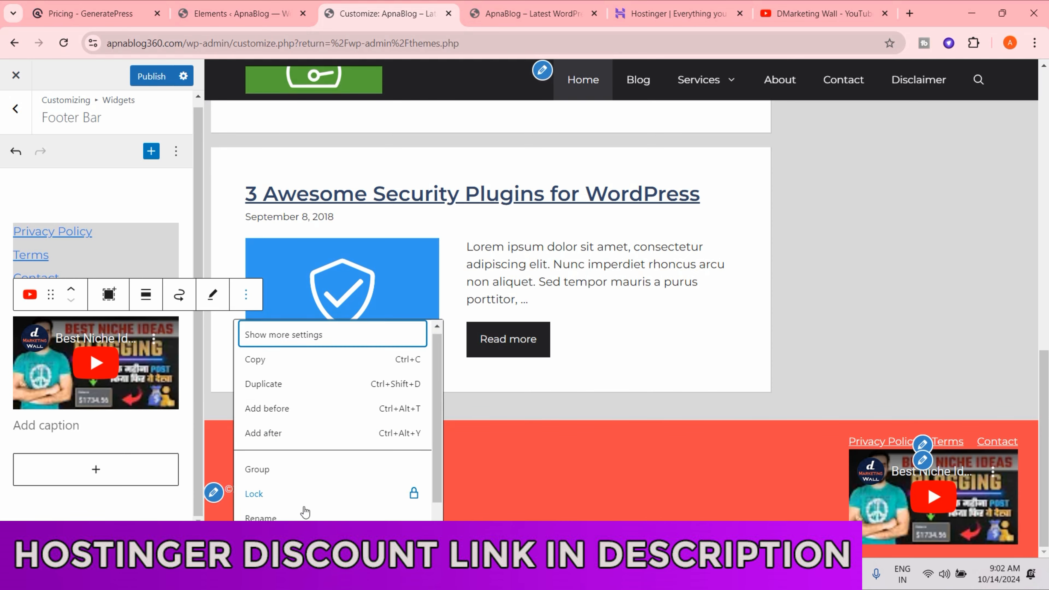
scroll(305, 512, "down", 2)
left_click(305, 541)
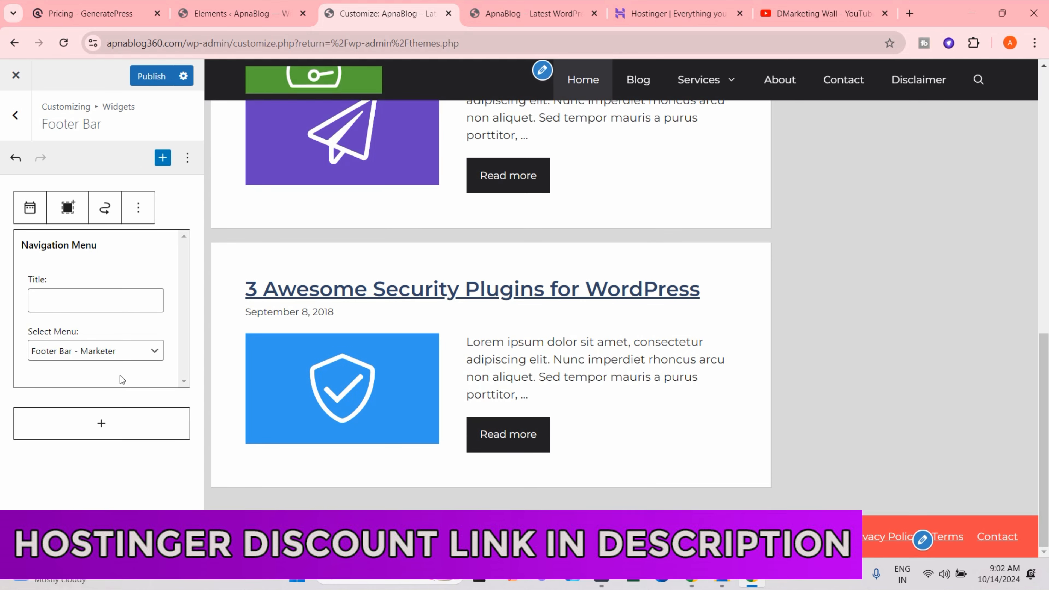
left_click(154, 497)
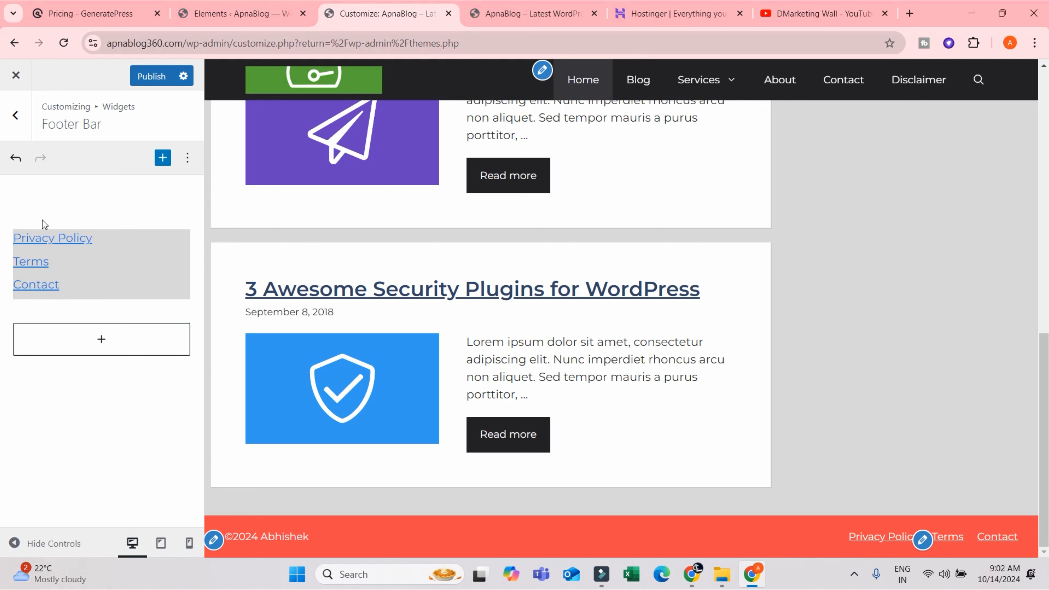
Undo the deletion of the Footer Bar video and redo it after reopening the Footer Bar widget area
left_click(17, 157)
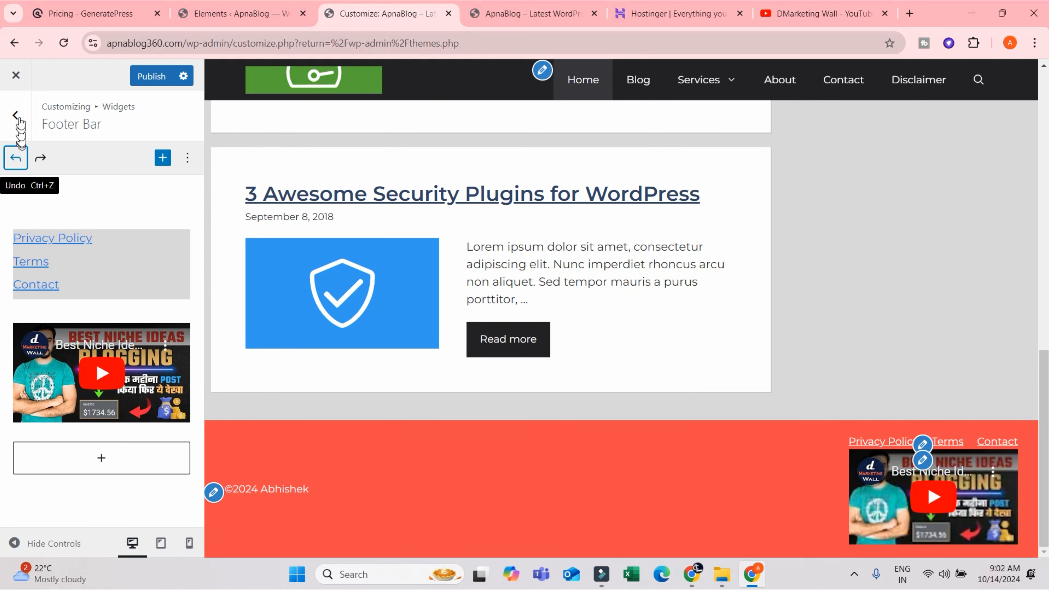
left_click(19, 118)
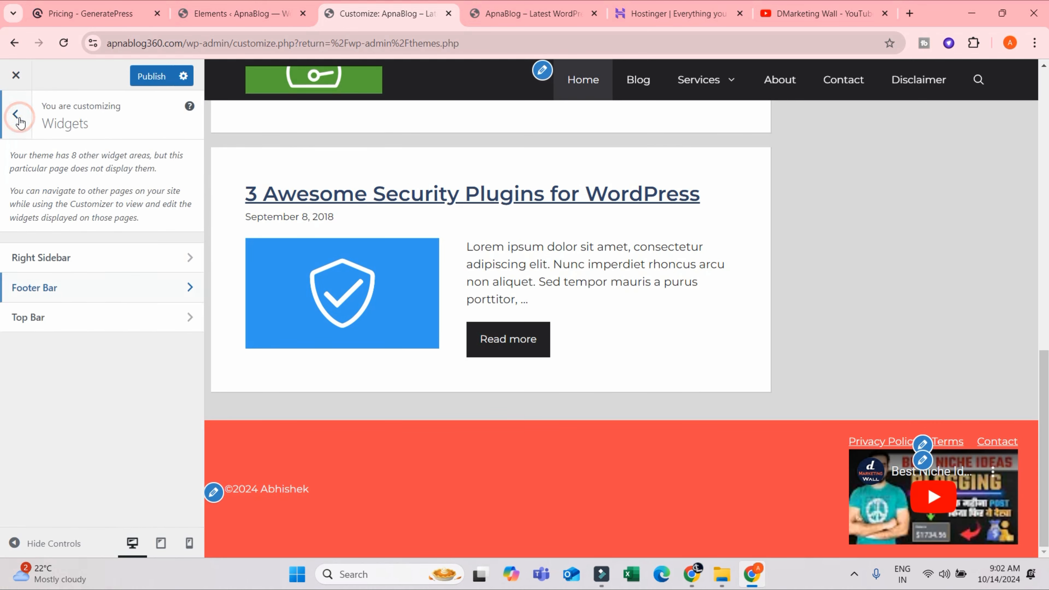
left_click(68, 289)
left_click(40, 158)
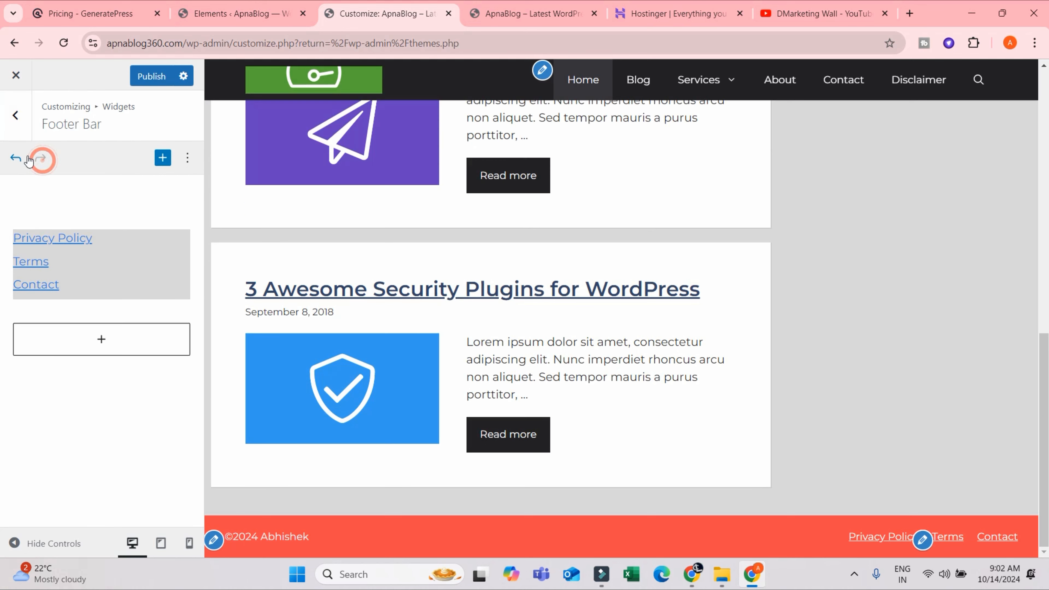
Open the Top Bar widget area and add a Paragraph block to it
left_click(27, 130)
left_click(83, 324)
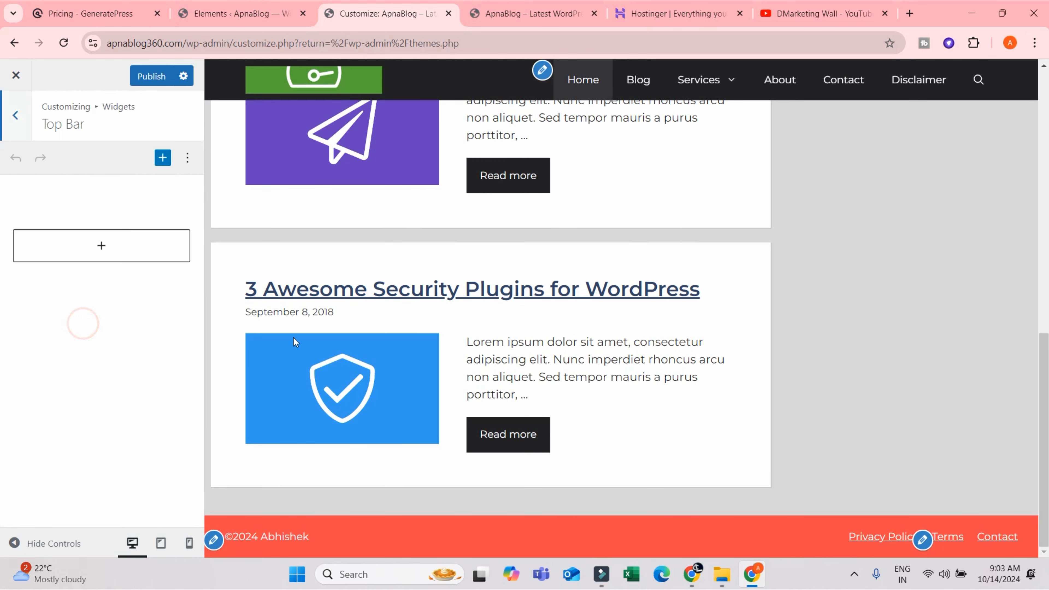
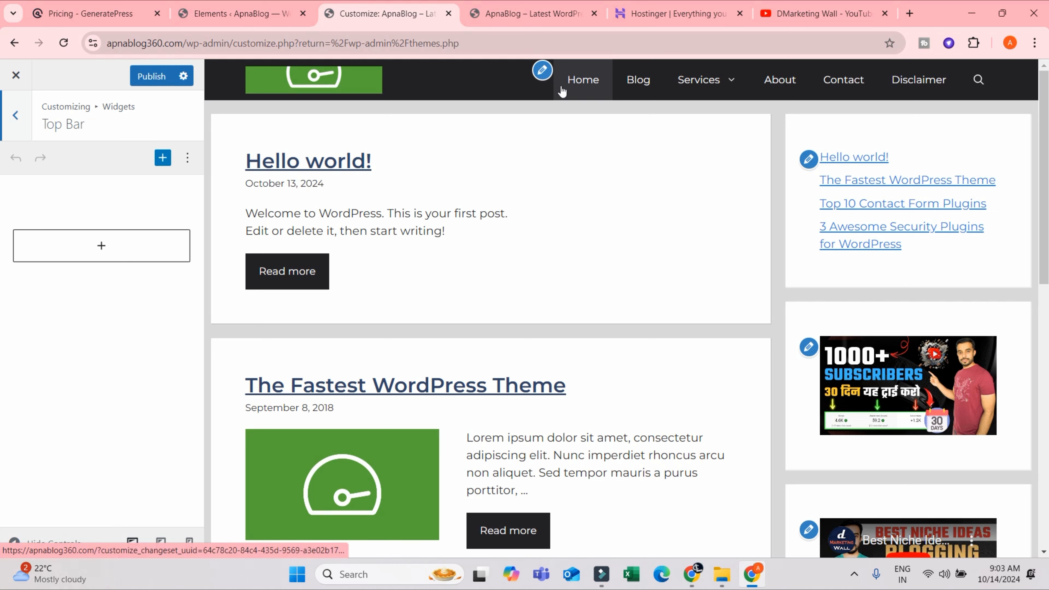
left_click(89, 245)
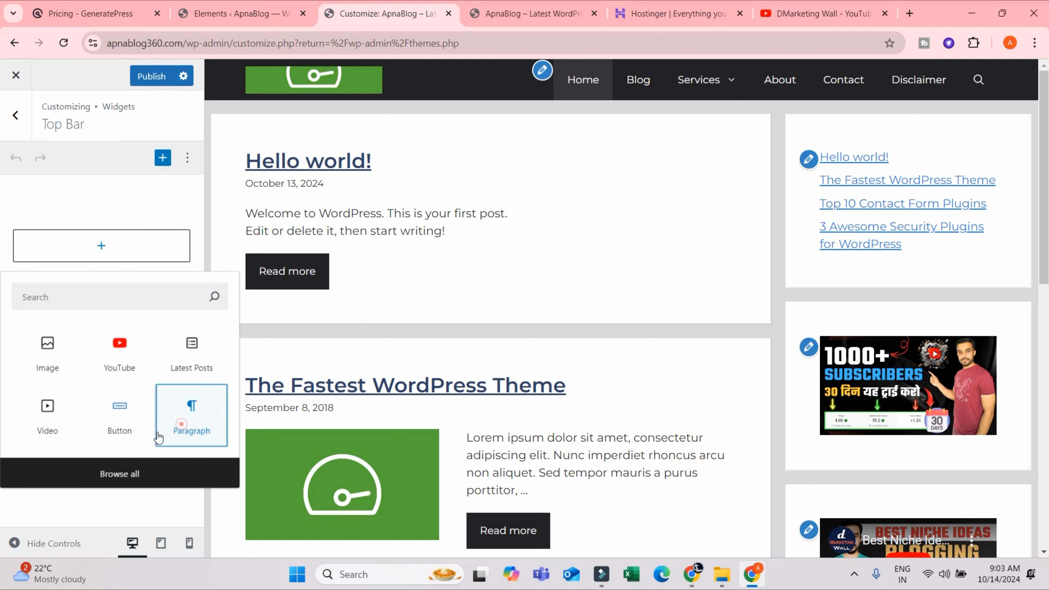
left_click(178, 421)
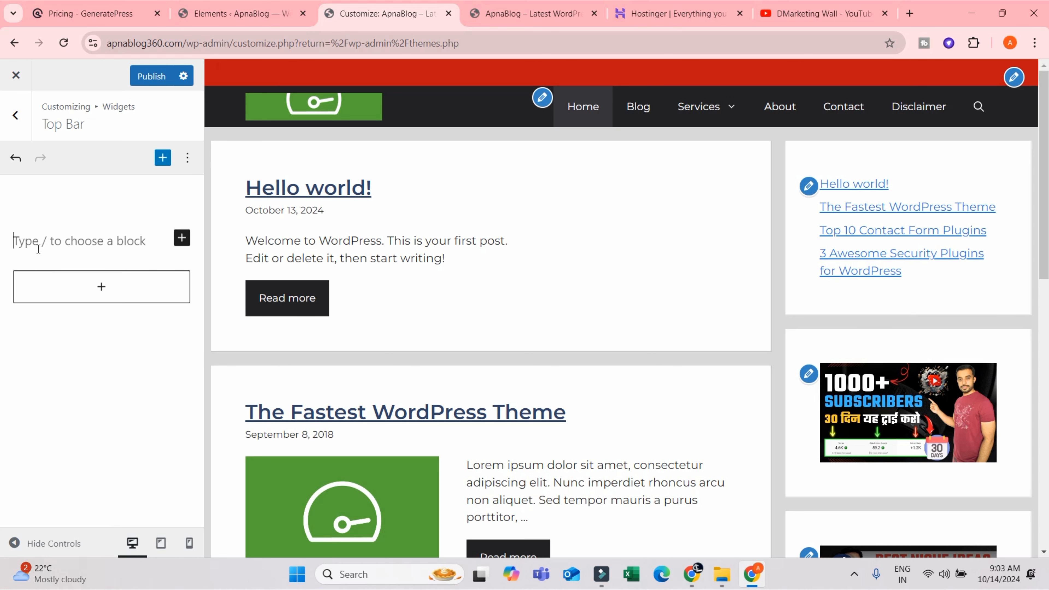
Write "Buy SEO Tools at 65% Discount Using this Promo Code - PSART10" in the Top Bar paragraph and make PSART10 bold
type("Buy")
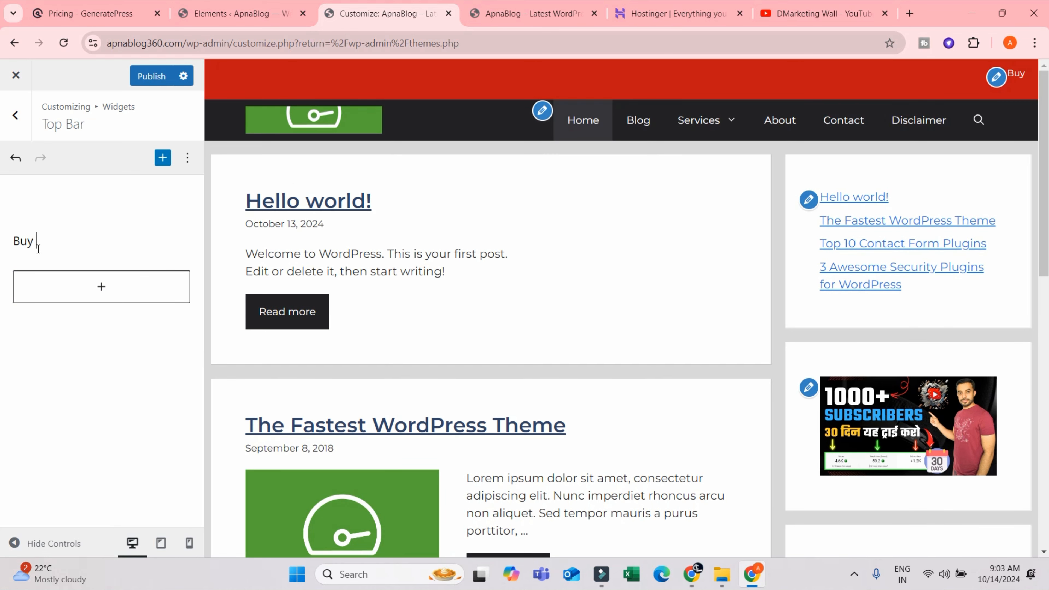
type(" SEO To")
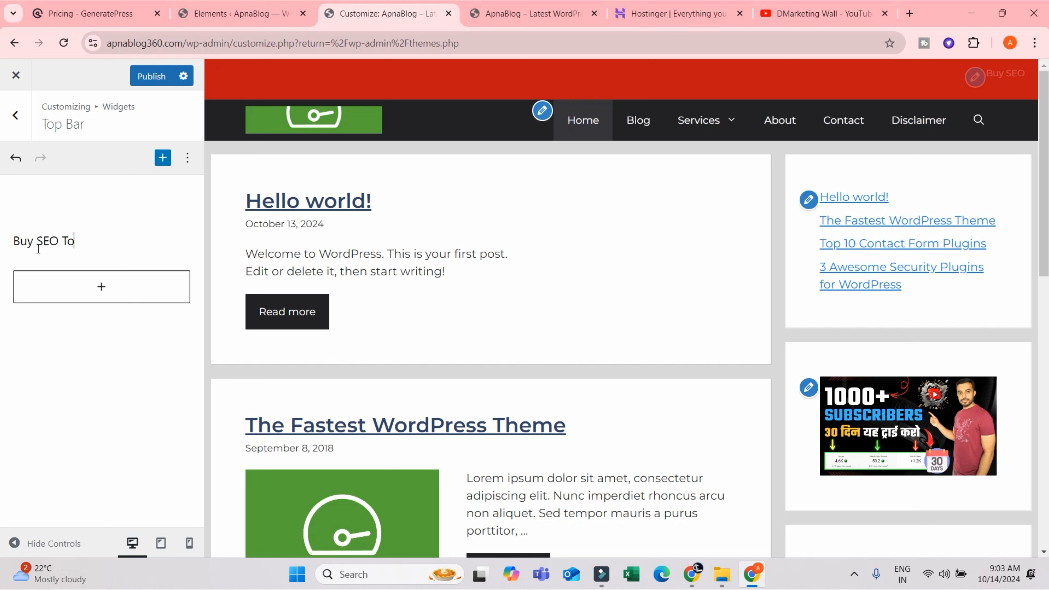
type("ols at")
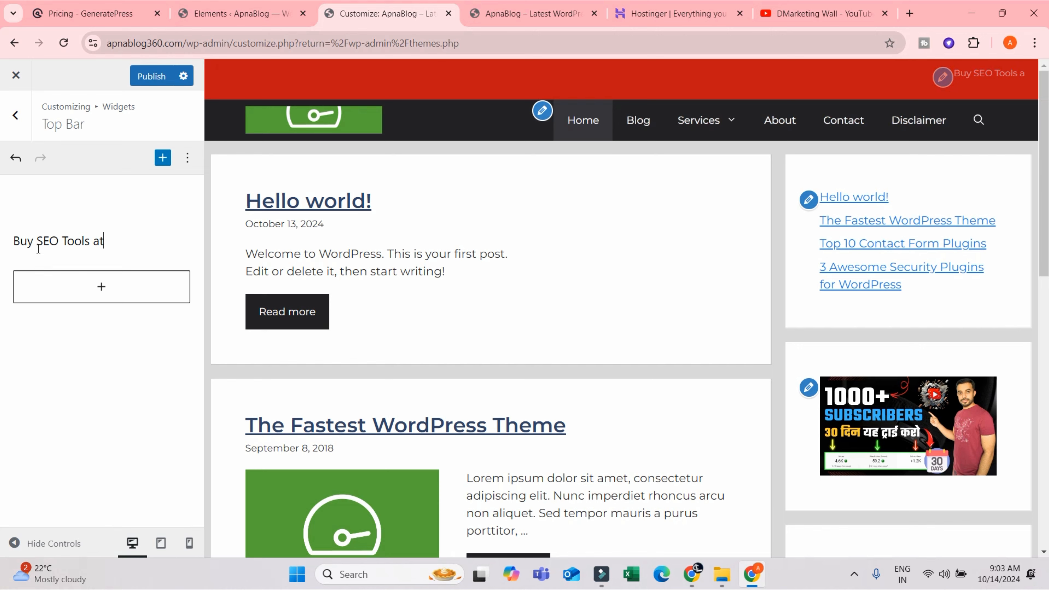
type(" 65")
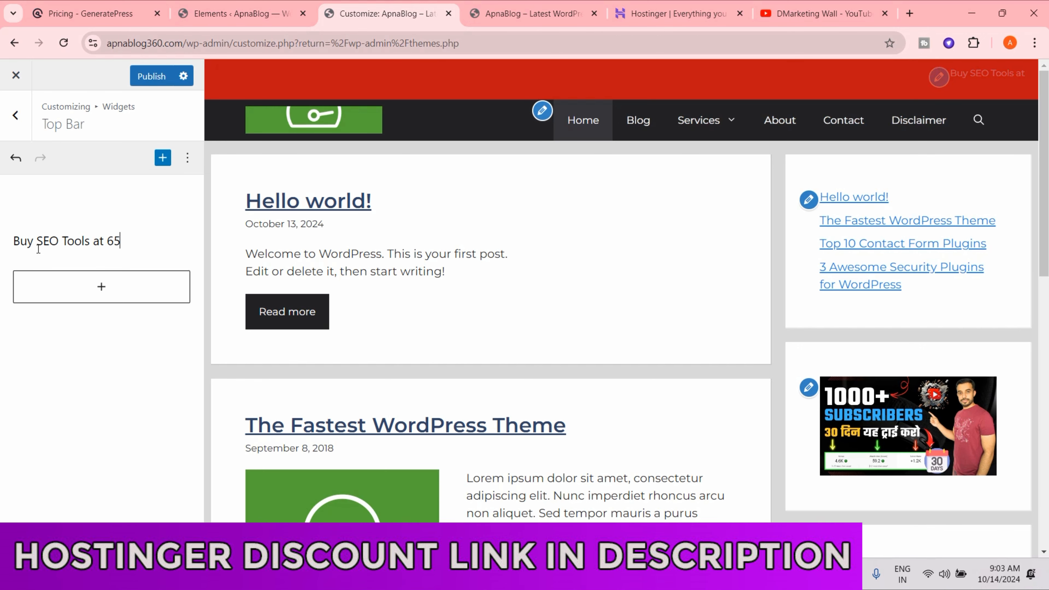
type("% Dis")
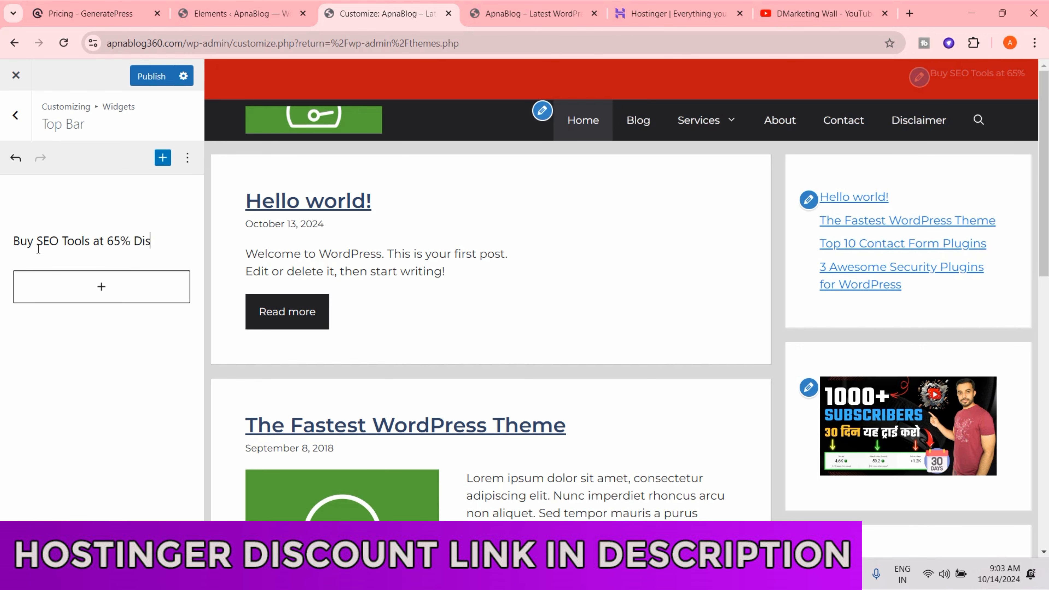
type("count U")
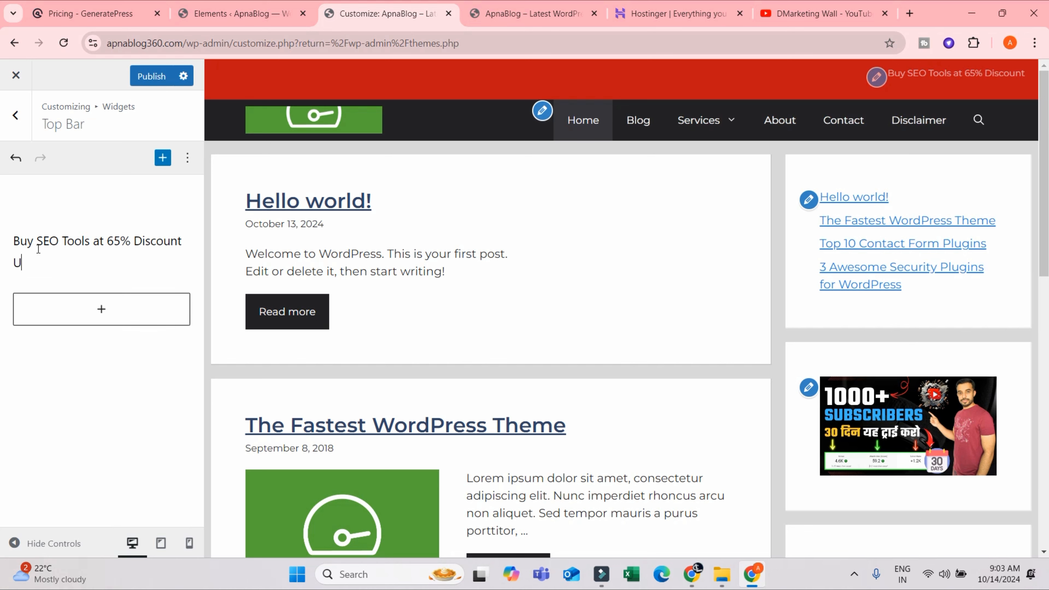
type("sing this ")
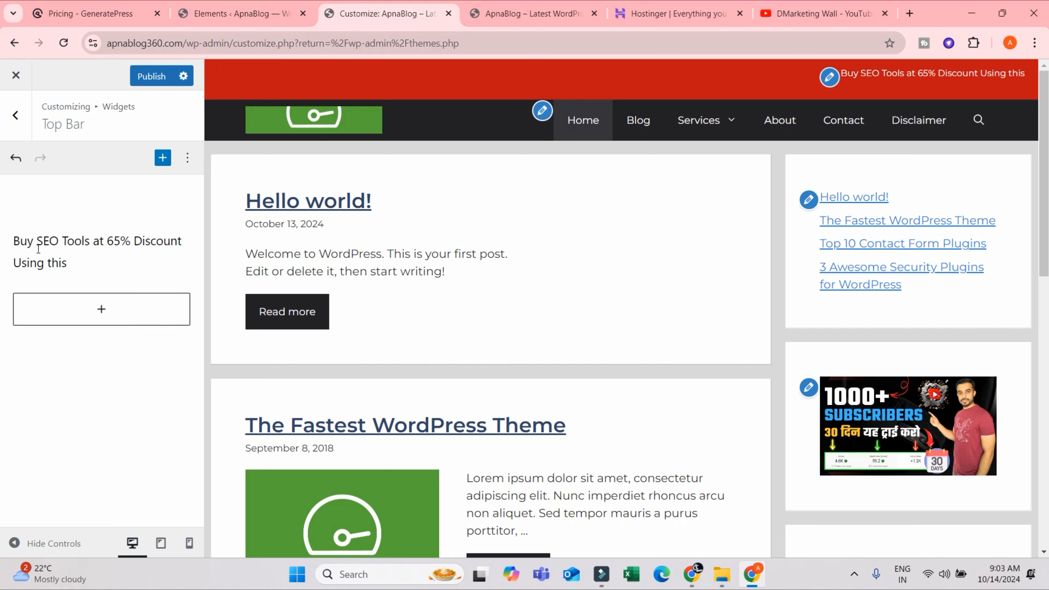
type("Promo COd")
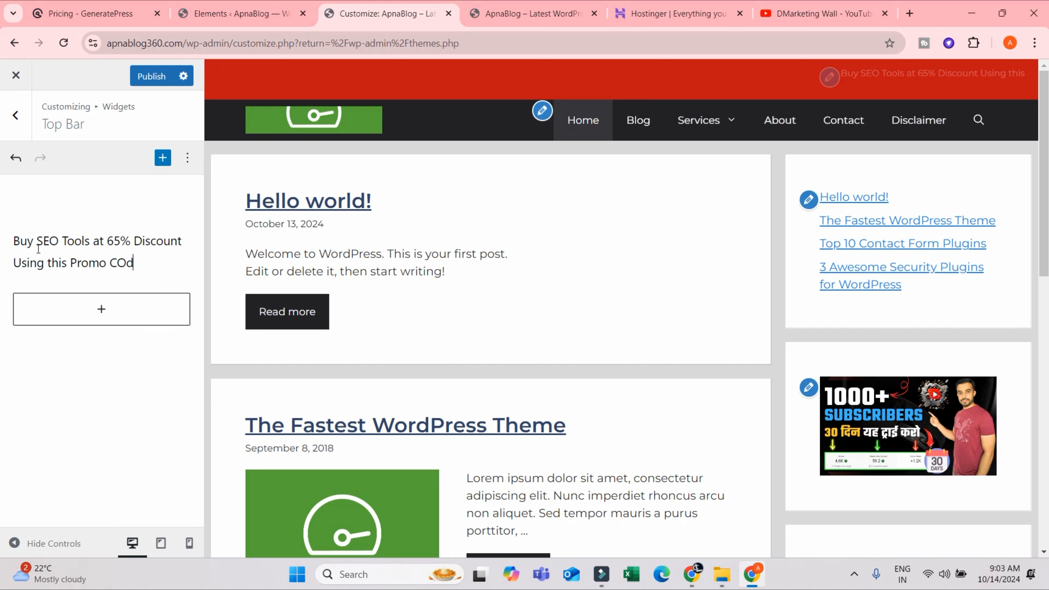
type("e")
key("BackSpace")
key("BackSpace")
key("BackSpace")
type("od")
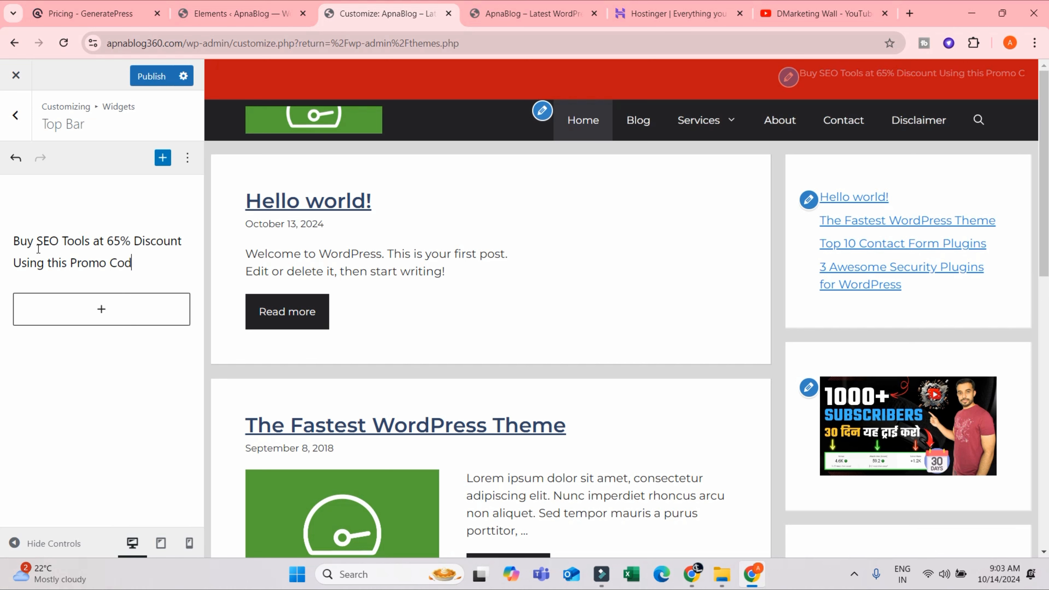
type("e - ")
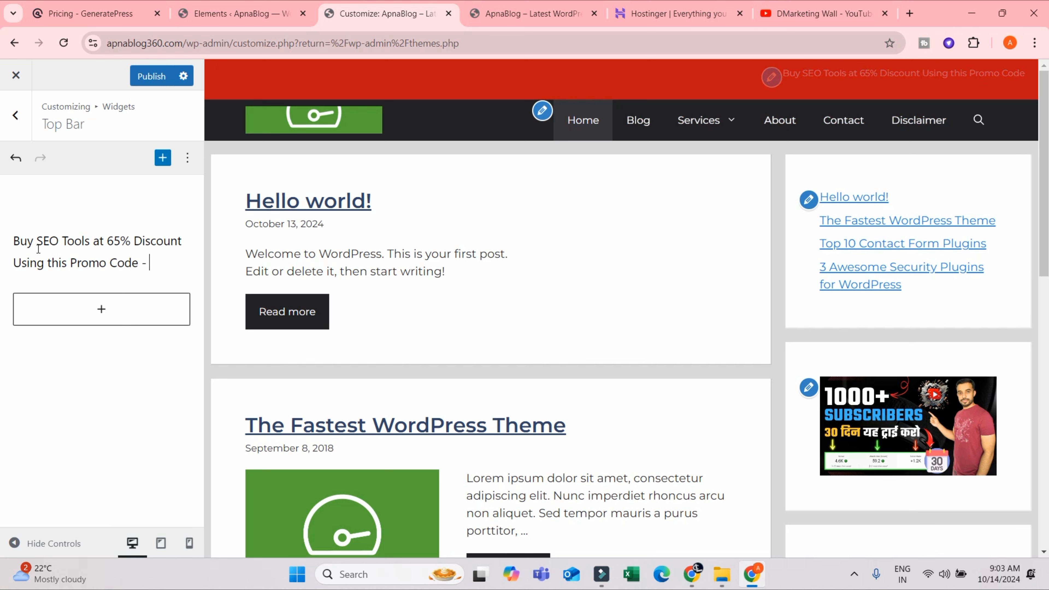
type("Dmarke")
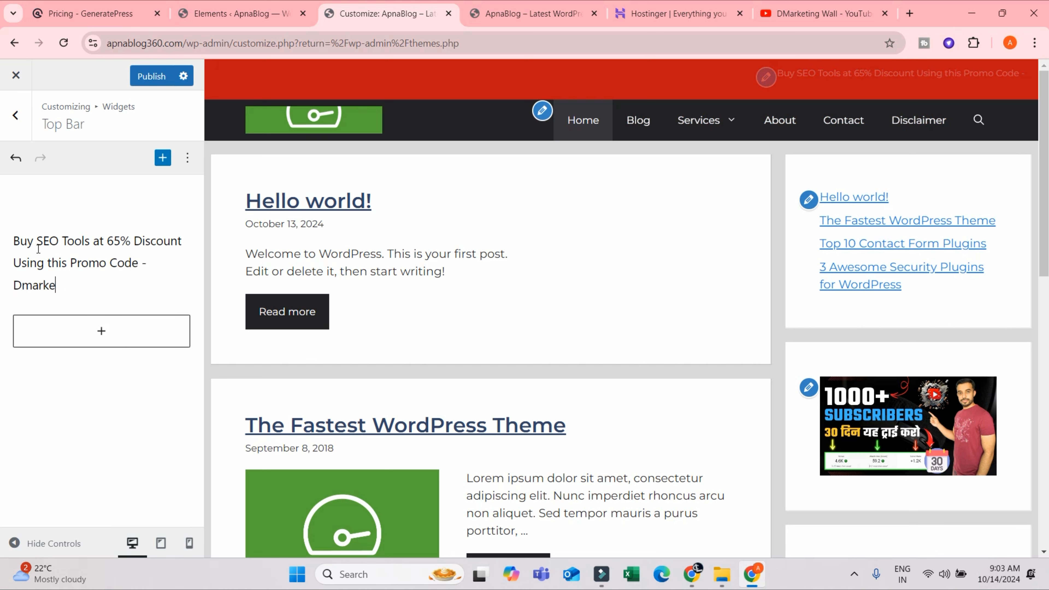
type("ting")
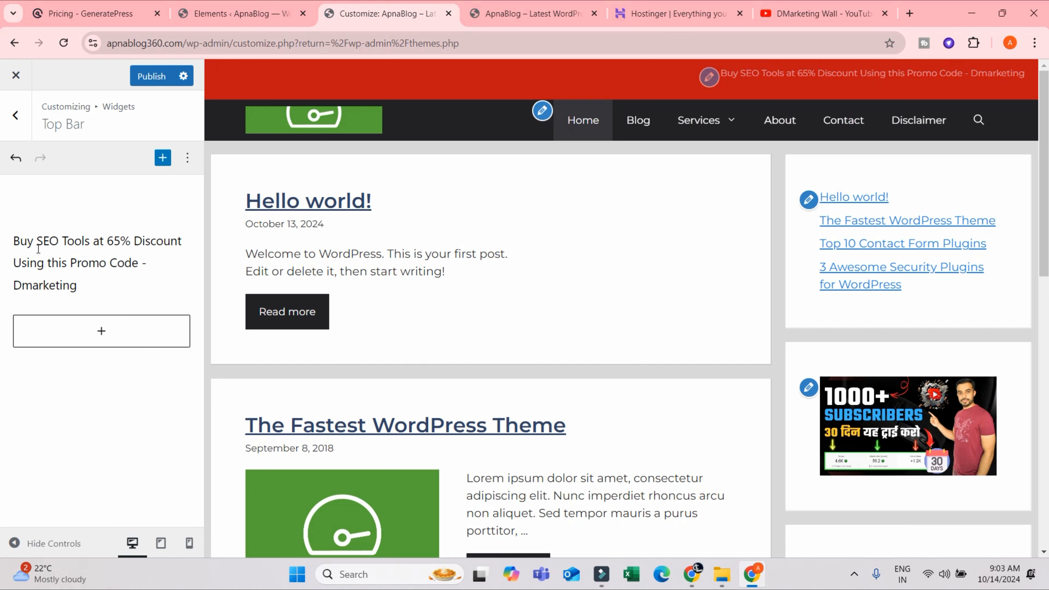
type("Q")
key("BackSpace")
key("BackSpace")
key("BackSpace")
key("BackSpace")
key("BackSpace")
key("BackSpace")
key("BackSpace")
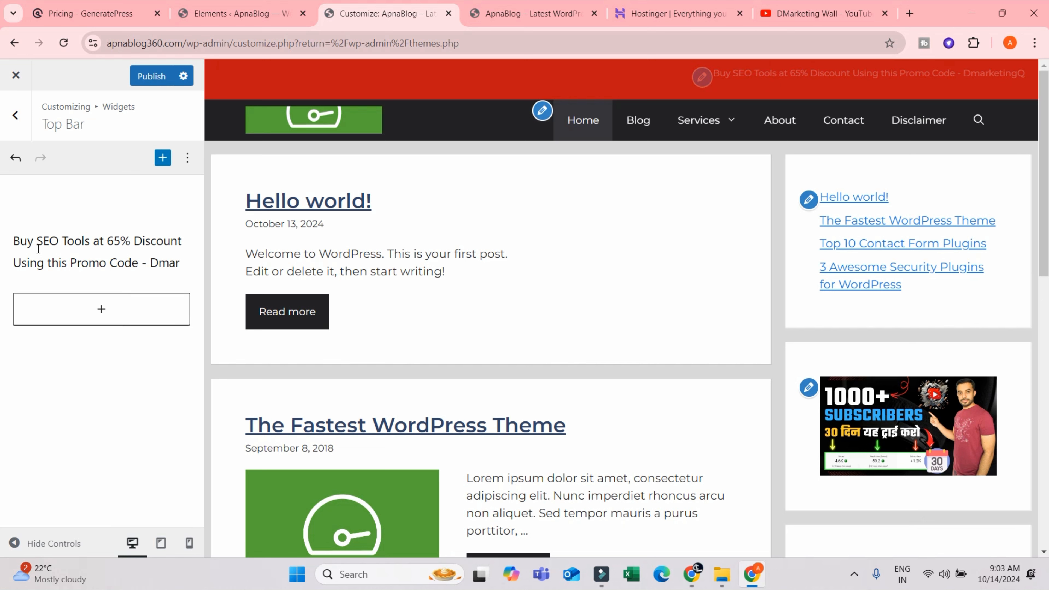
type("P")
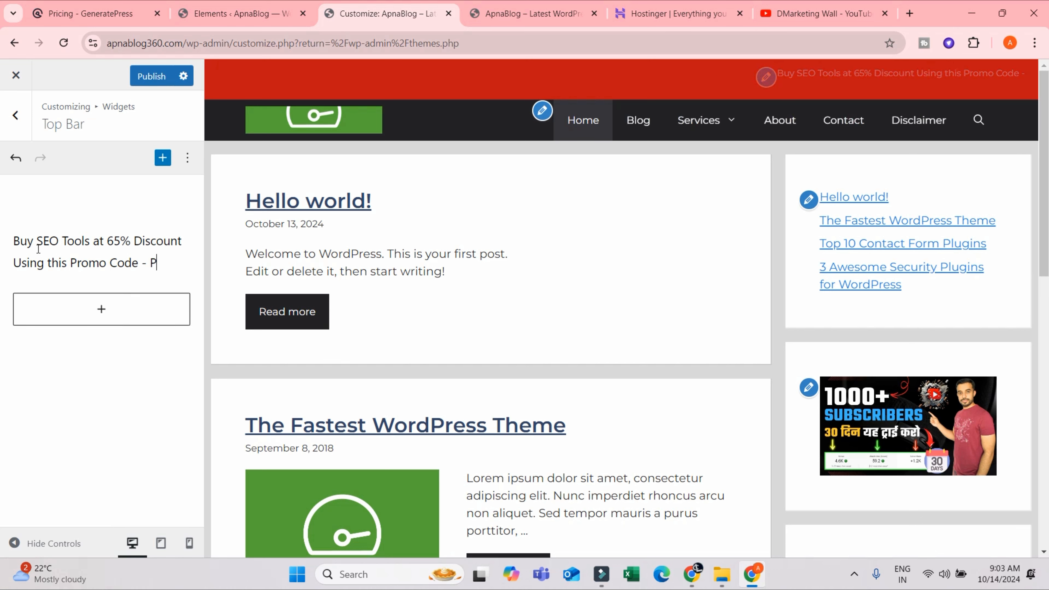
type("SART10")
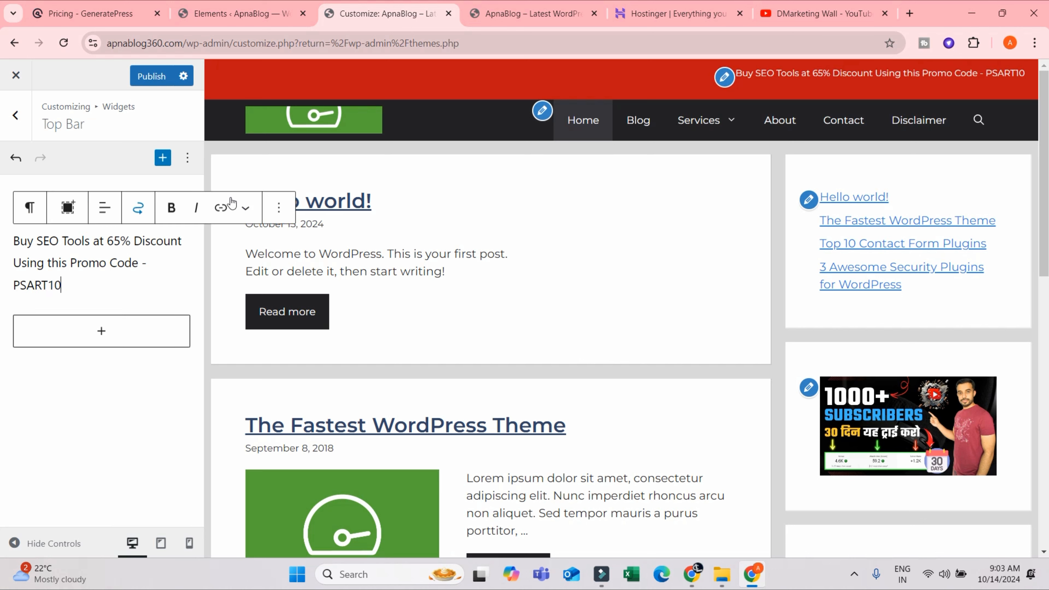
left_click_drag(59, 275, 15, 279)
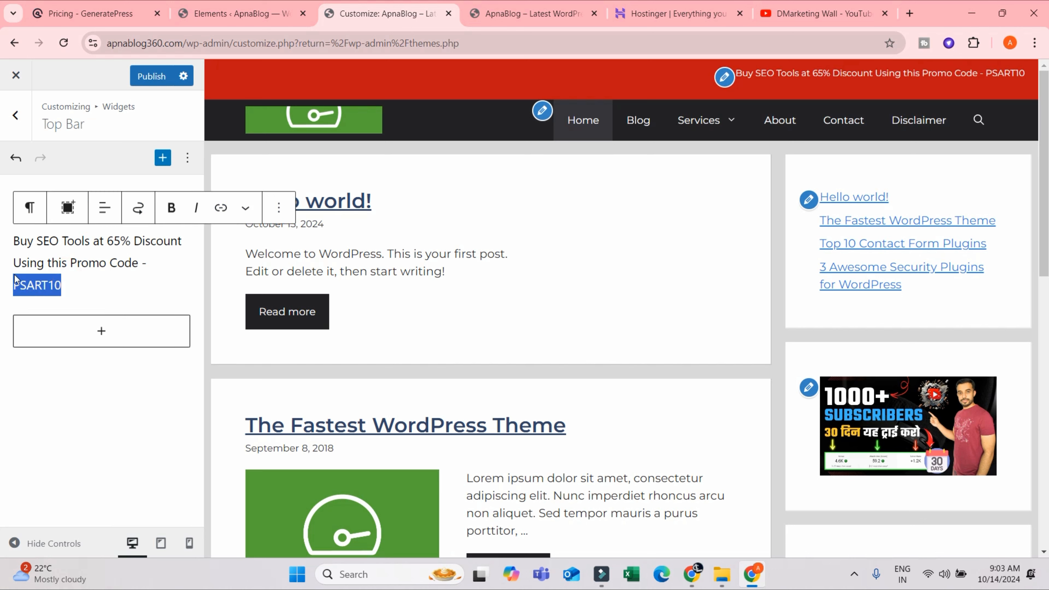
left_click(158, 216)
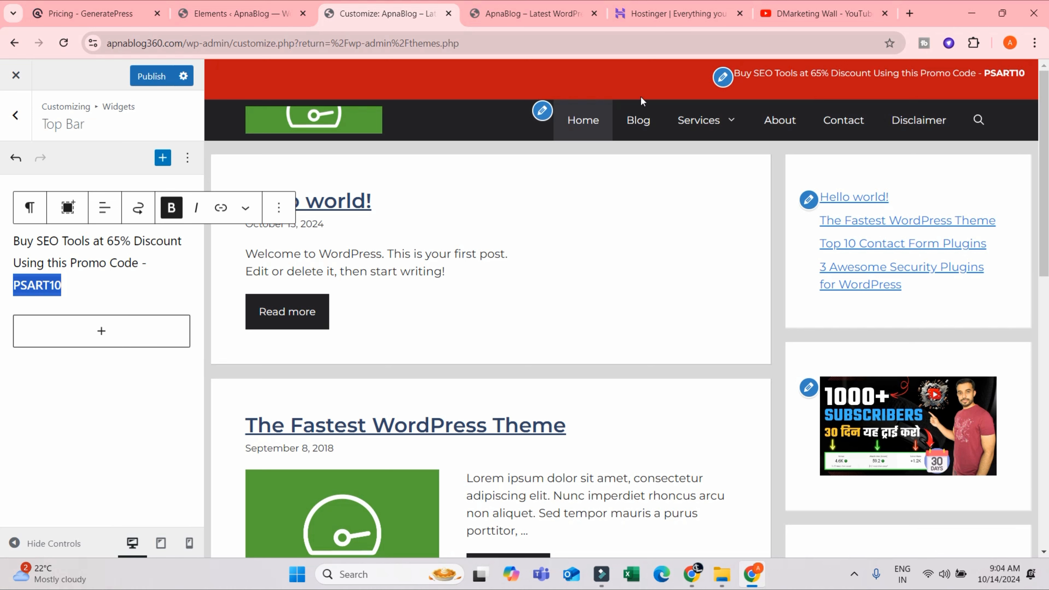
Try to center the promo text with the paragraph block's text alignment and revert it
left_click(106, 209)
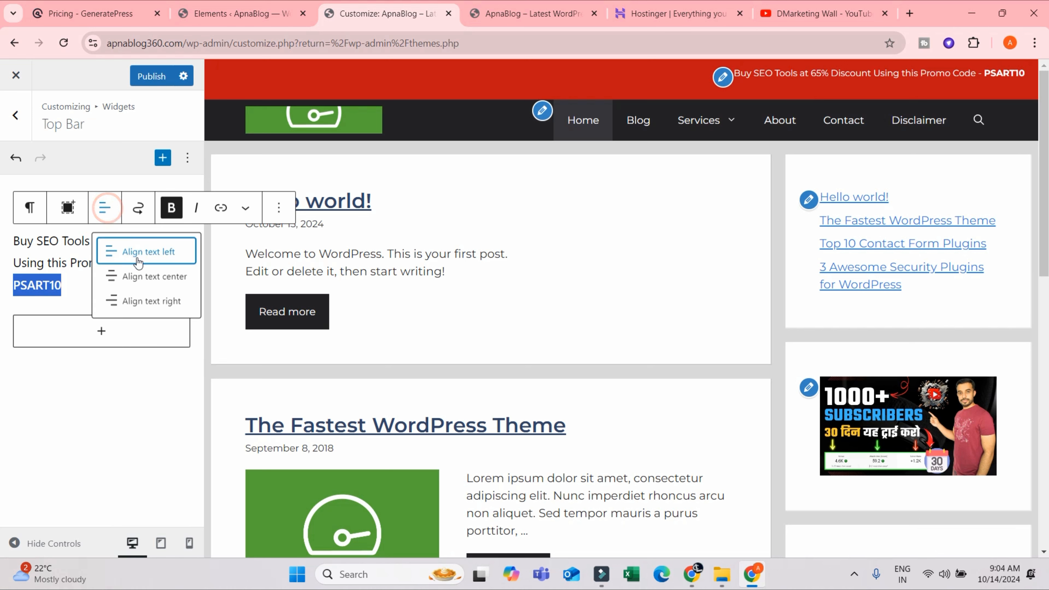
left_click(140, 277)
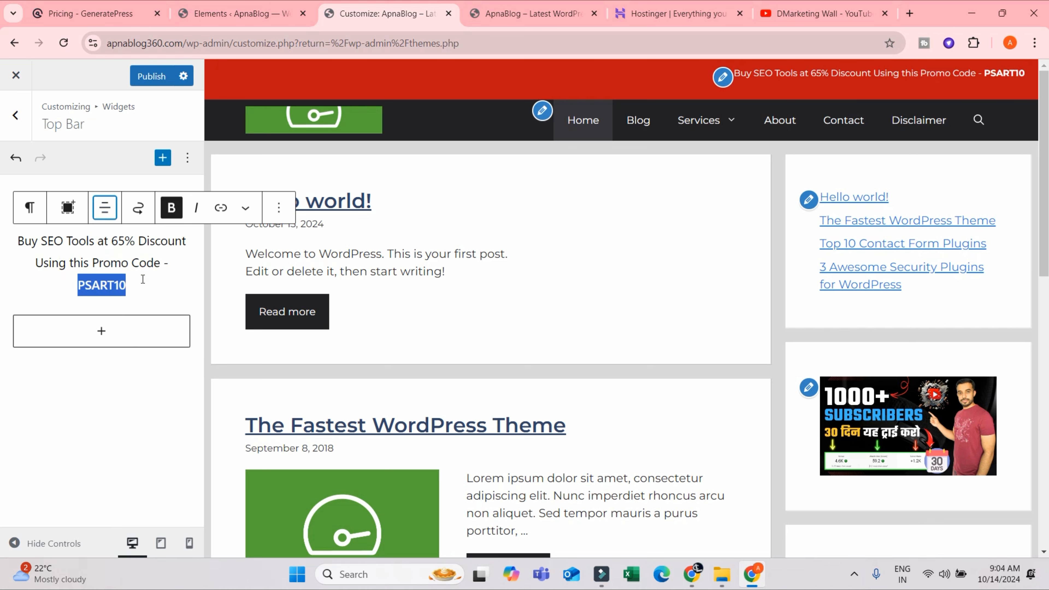
left_click(108, 213)
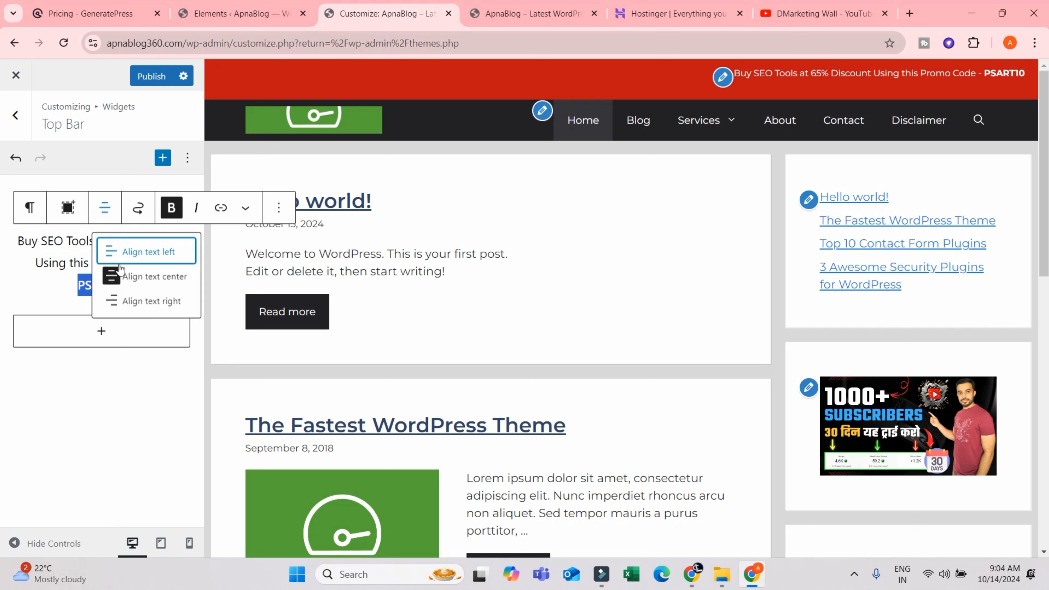
left_click(164, 281)
left_click(126, 408)
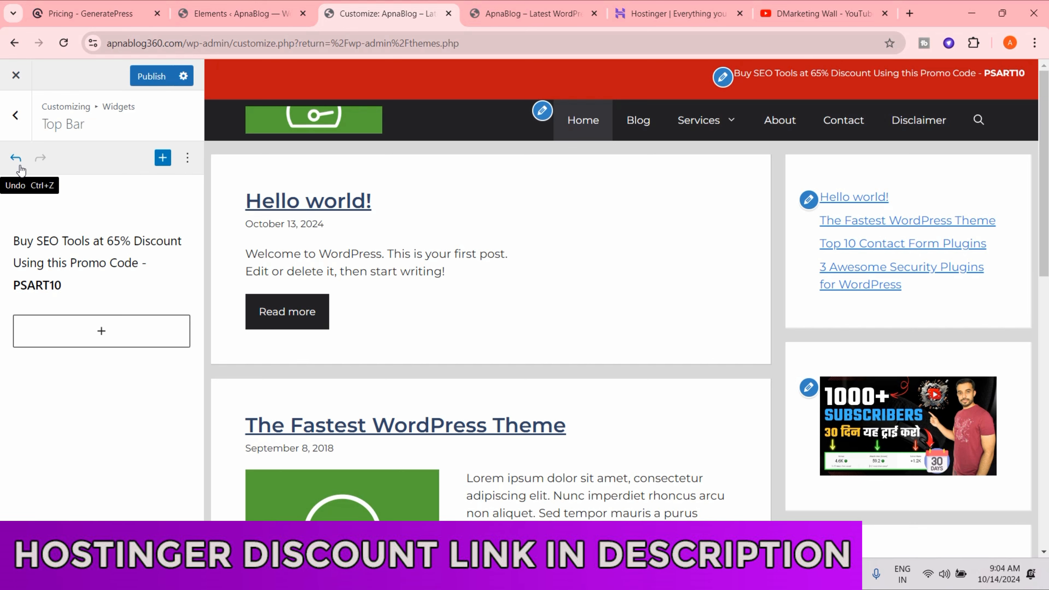
Set the Top Bar Alignment to Center in the theme's Top Bar layout settings
left_click(16, 117)
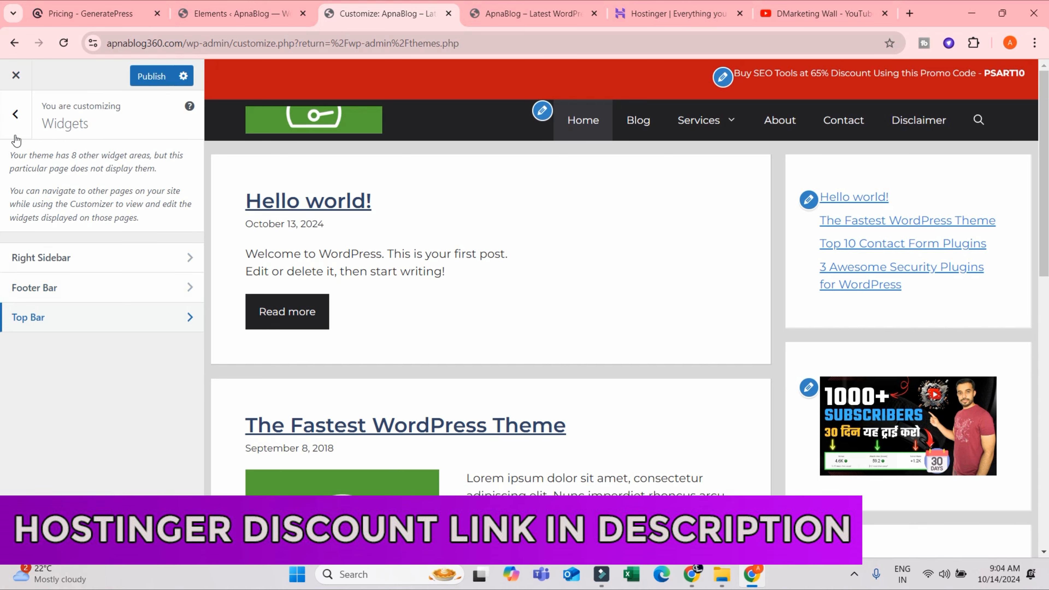
left_click(15, 124)
left_click(50, 253)
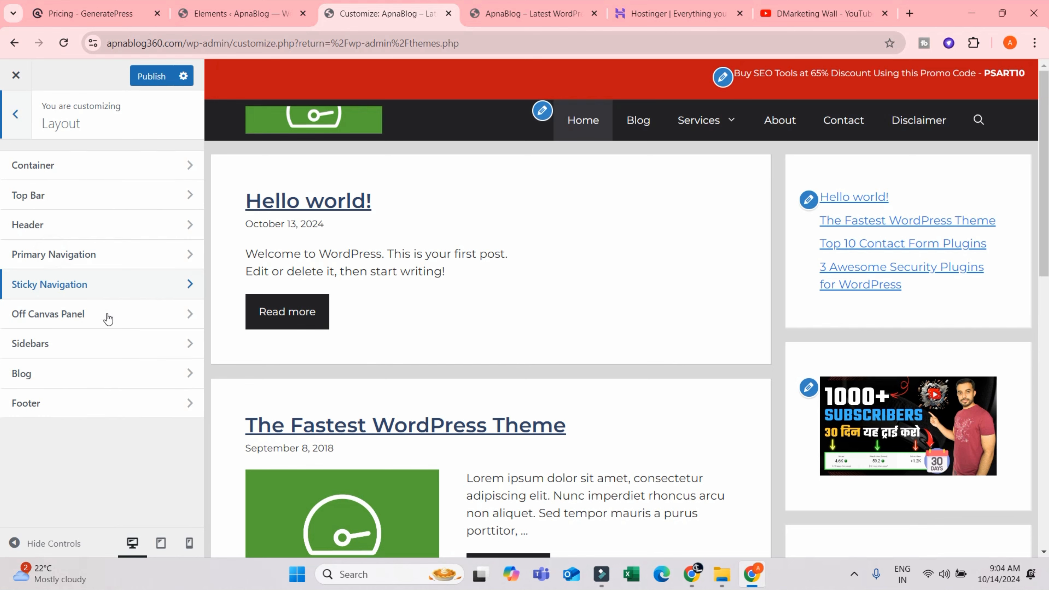
left_click(99, 203)
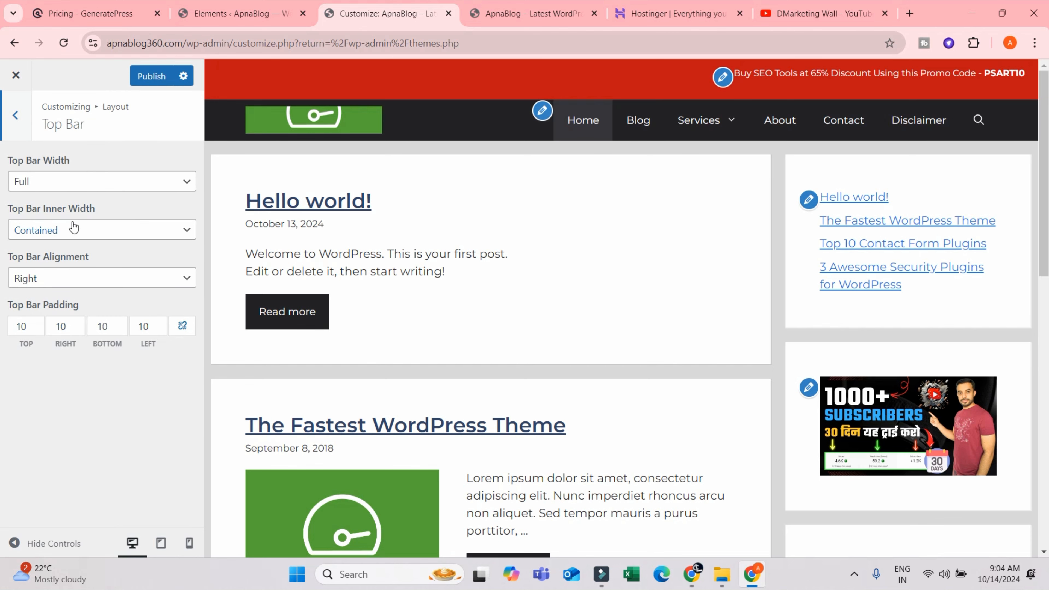
left_click(89, 285)
left_click(80, 309)
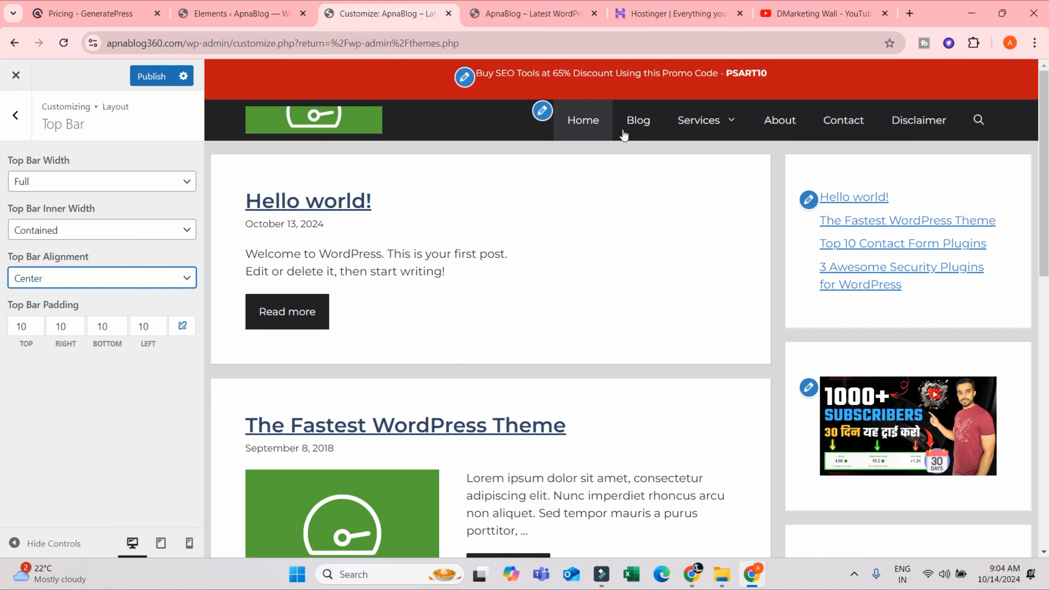
Change the Top Bar background color to dark green #005f18 in the theme's color settings
left_click(15, 115)
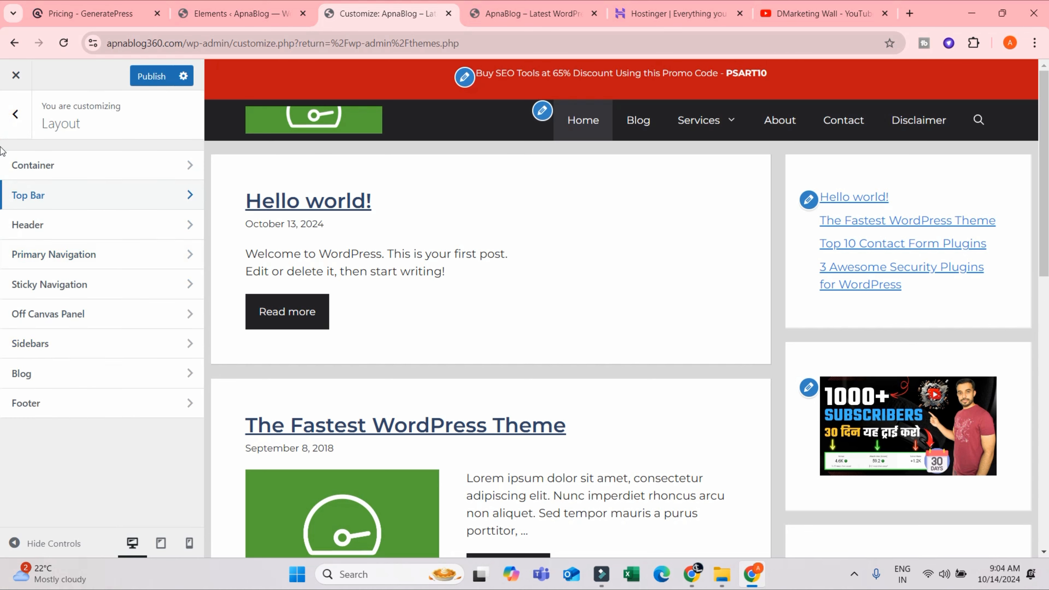
left_click(15, 115)
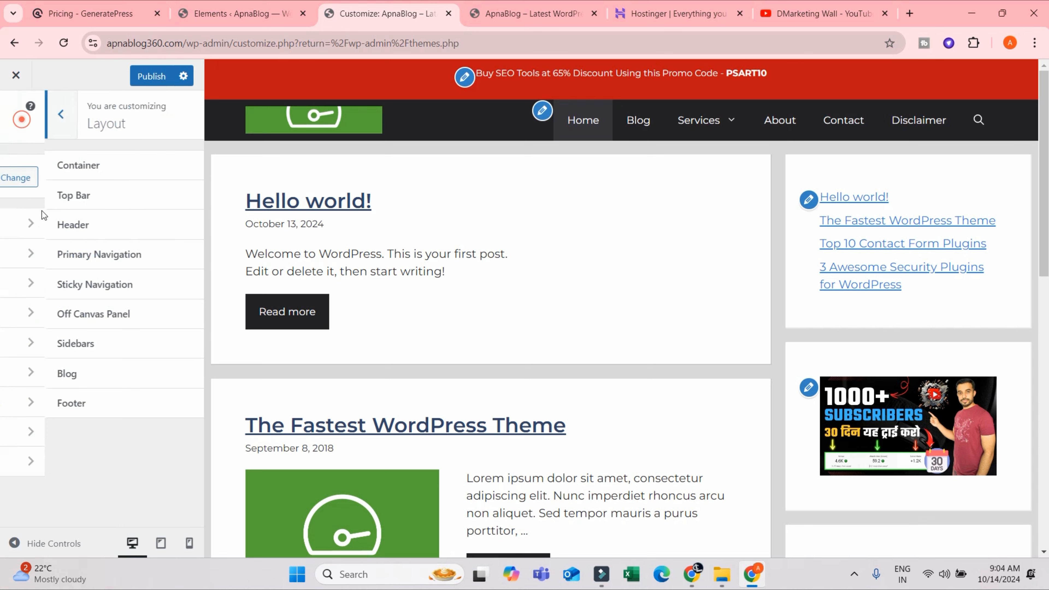
left_click(27, 274)
scroll(110, 305, "down", 2)
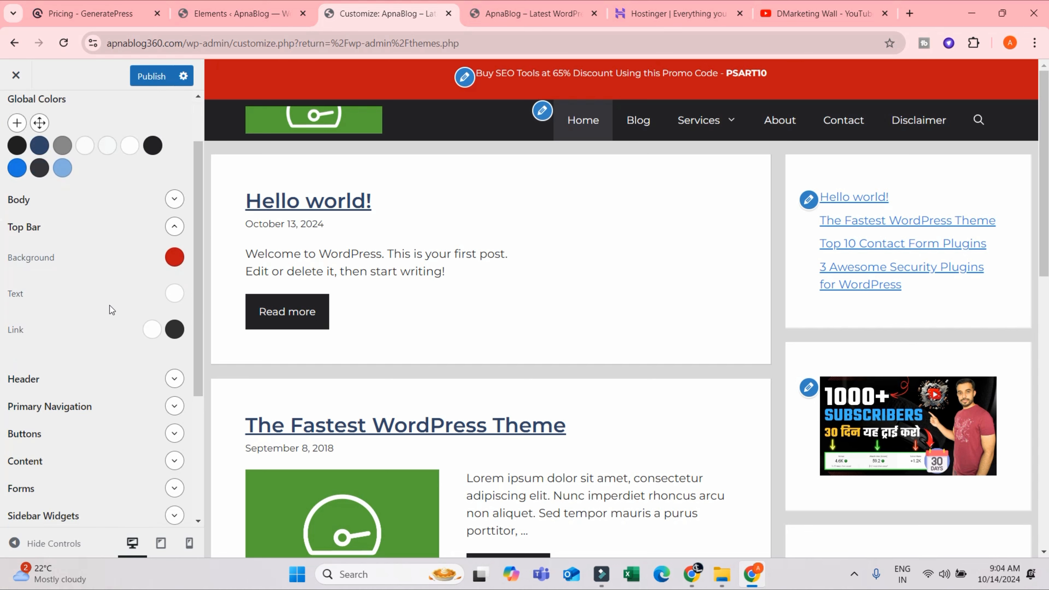
left_click(174, 257)
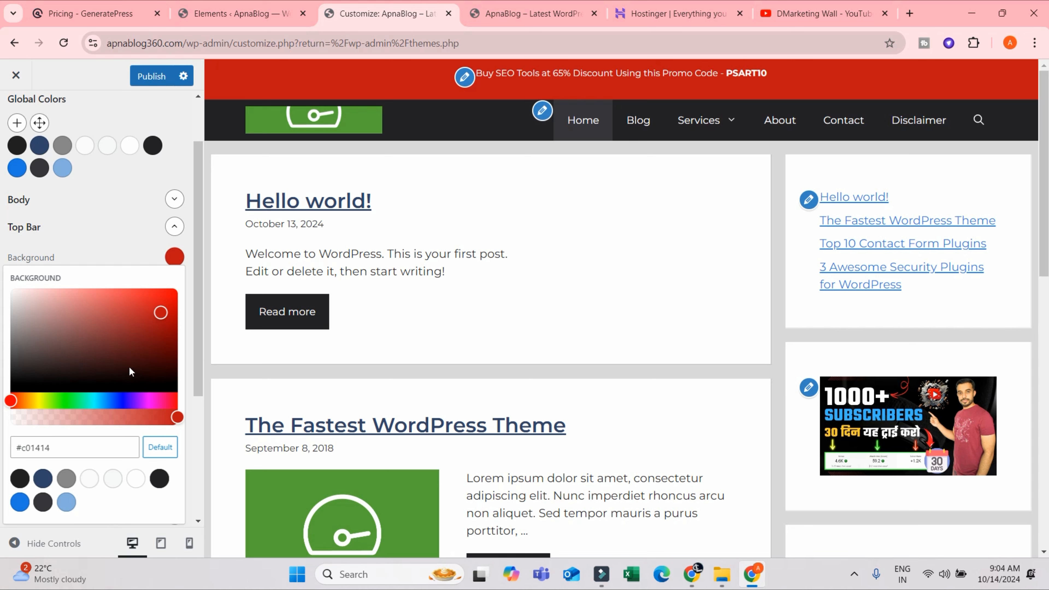
left_click(122, 383)
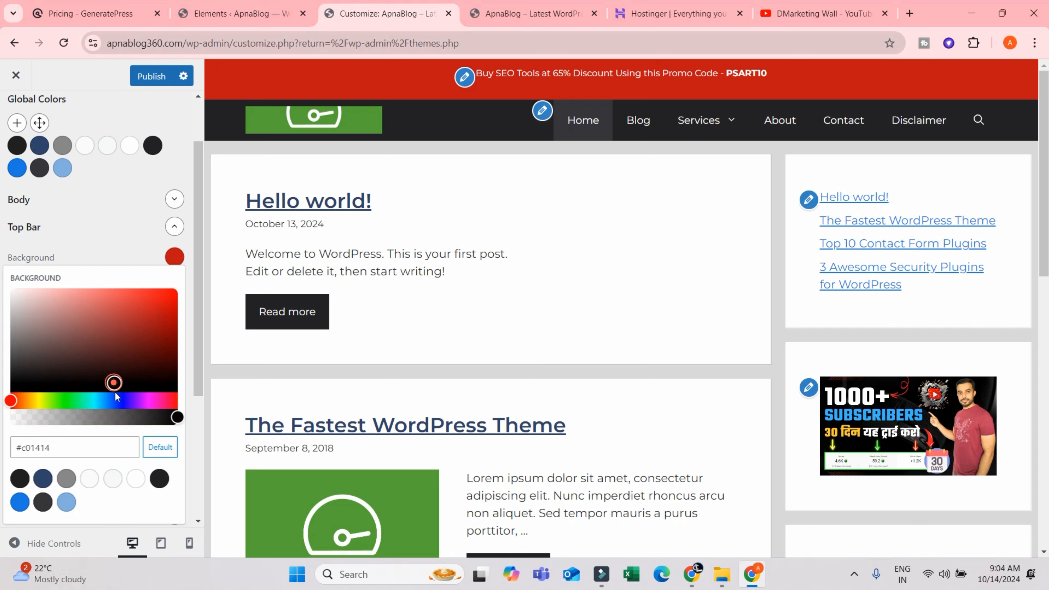
left_click_drag(117, 404, 42, 401)
left_click(131, 288)
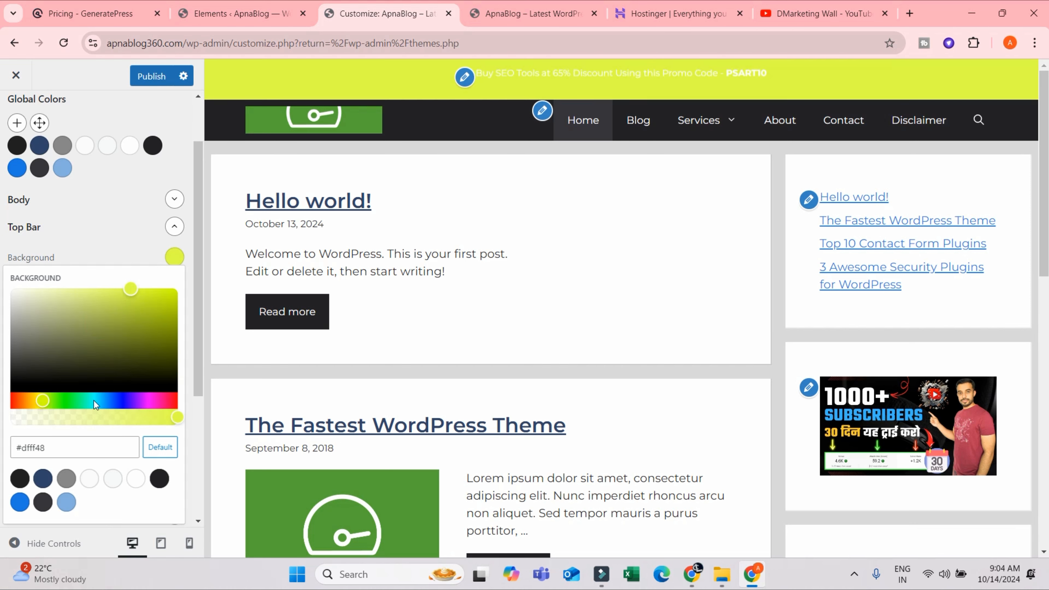
left_click(73, 401)
left_click_drag(117, 349, 170, 345)
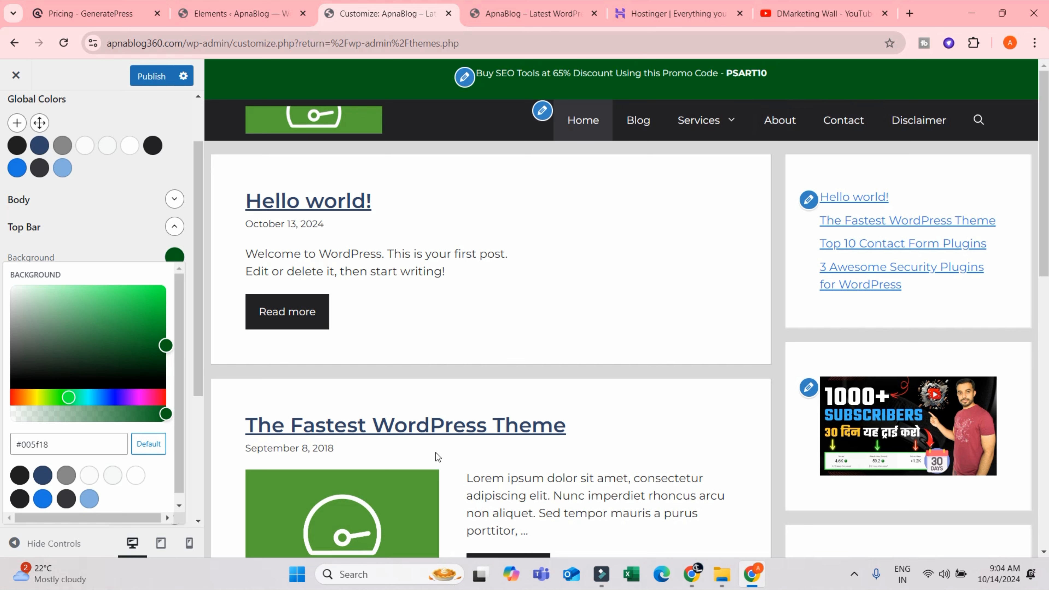
left_click(194, 284)
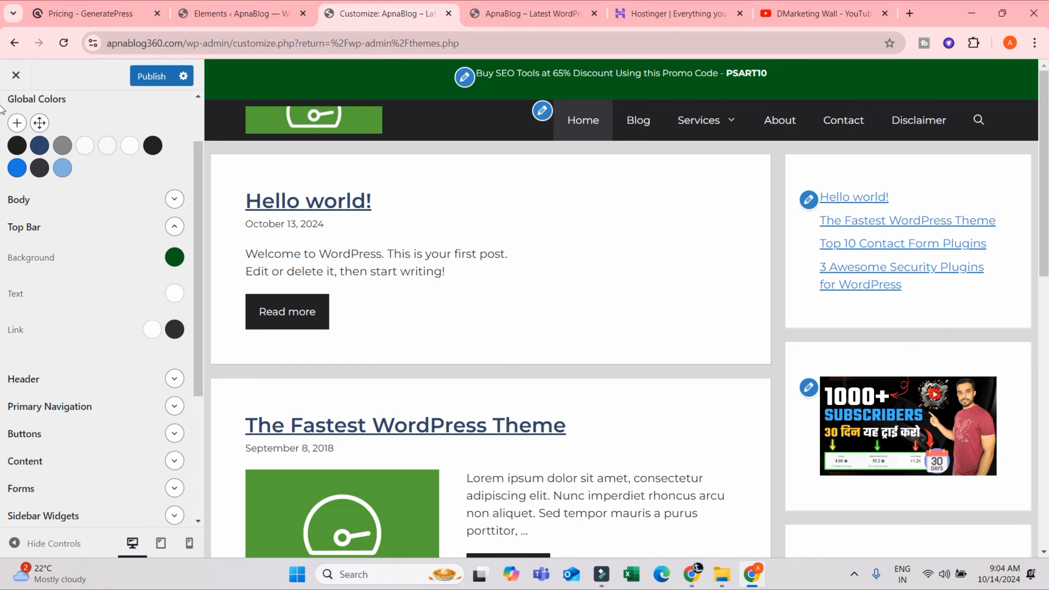
Publish the Top Bar changes and return to the Customizer's main section list
scroll(88, 257, "up", 2)
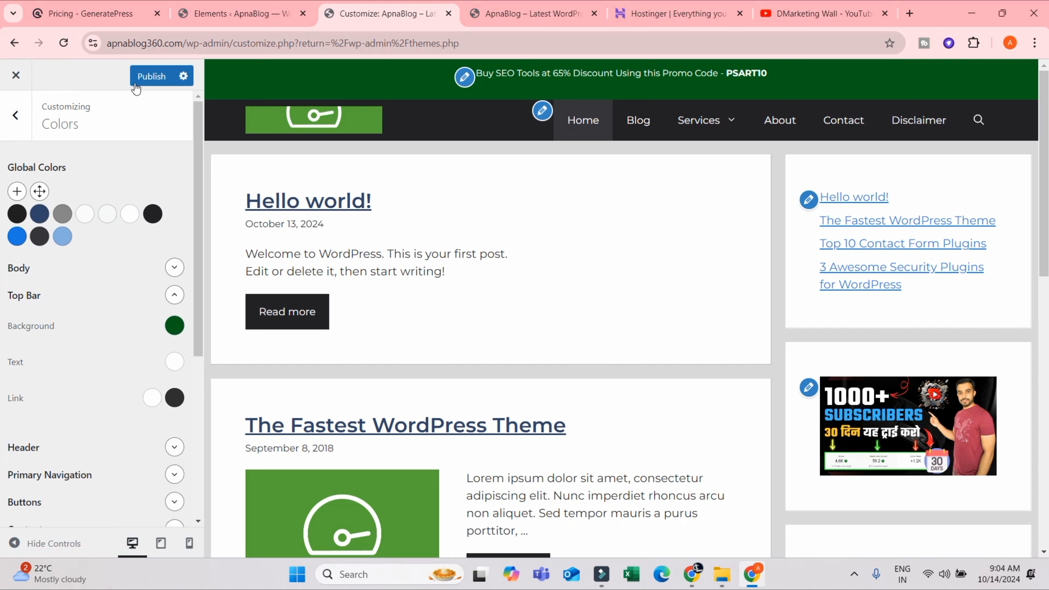
key("ctrl+s")
left_click(15, 116)
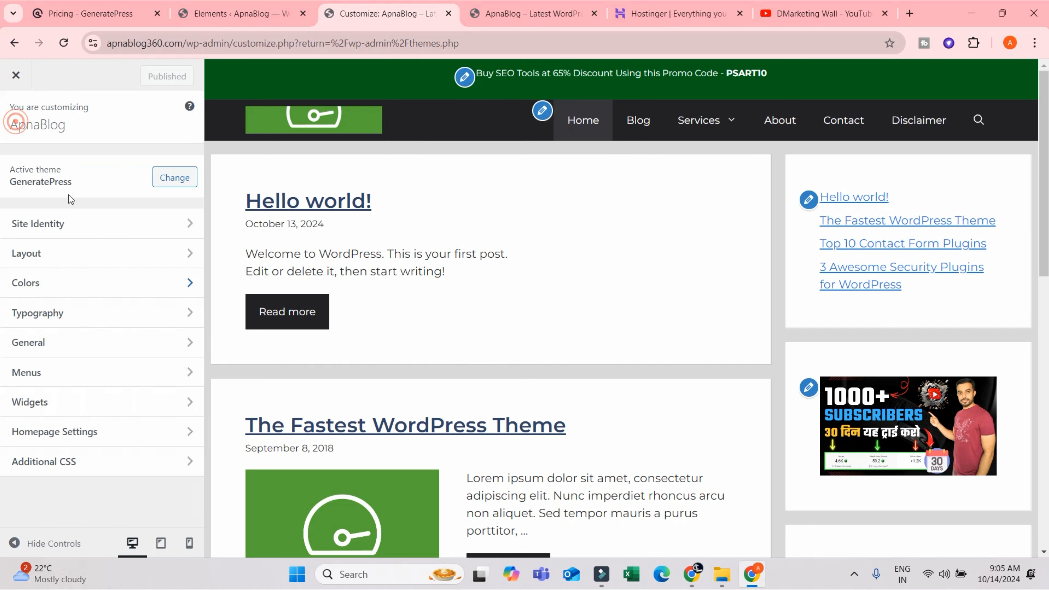
Set the Top Bar's bottom padding to 0 in the theme's Top Bar layout settings
left_click(86, 254)
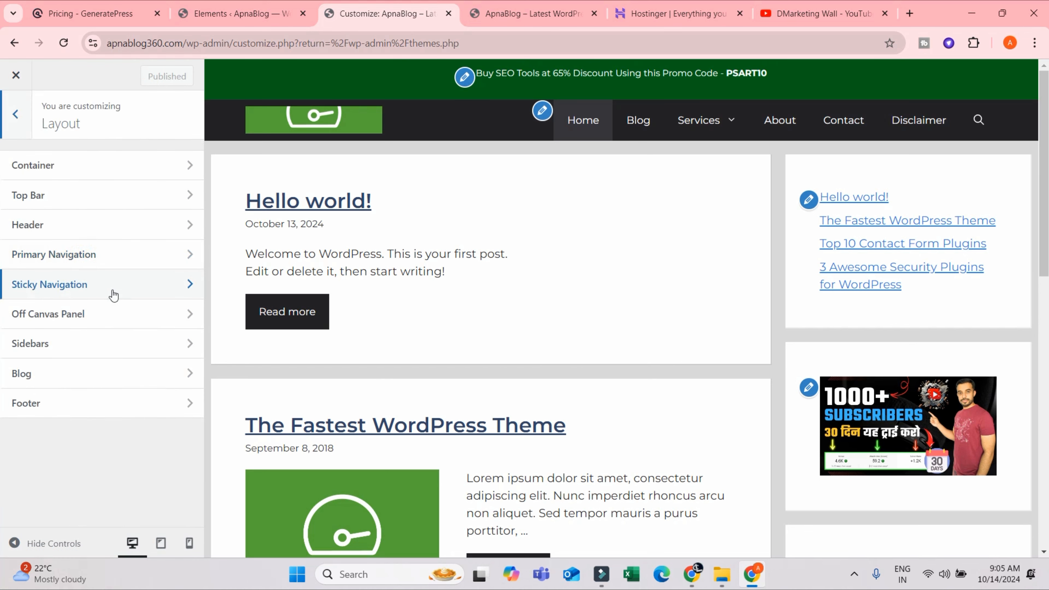
left_click(62, 196)
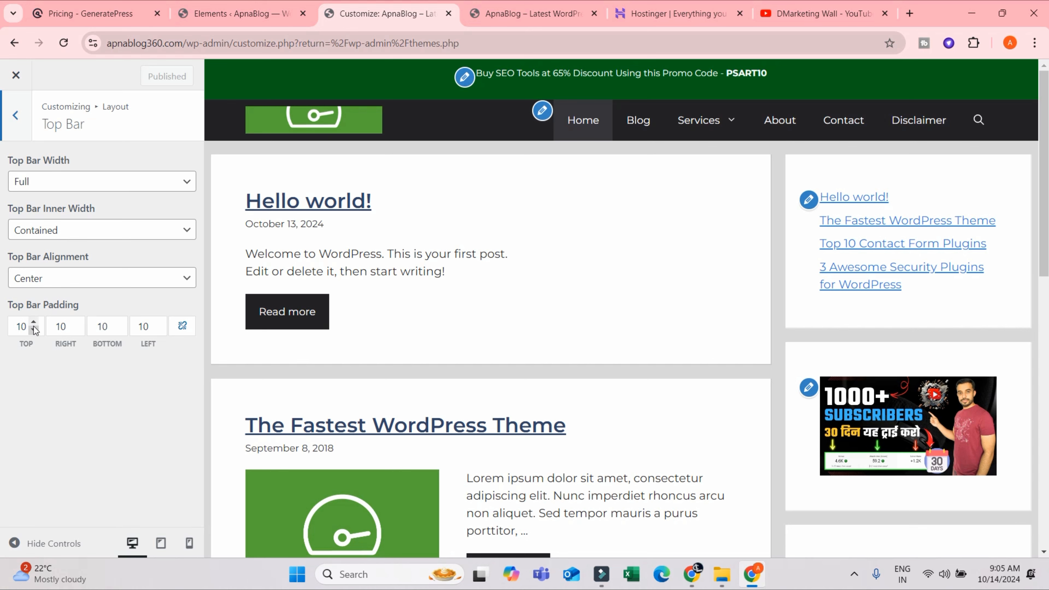
left_click(117, 330)
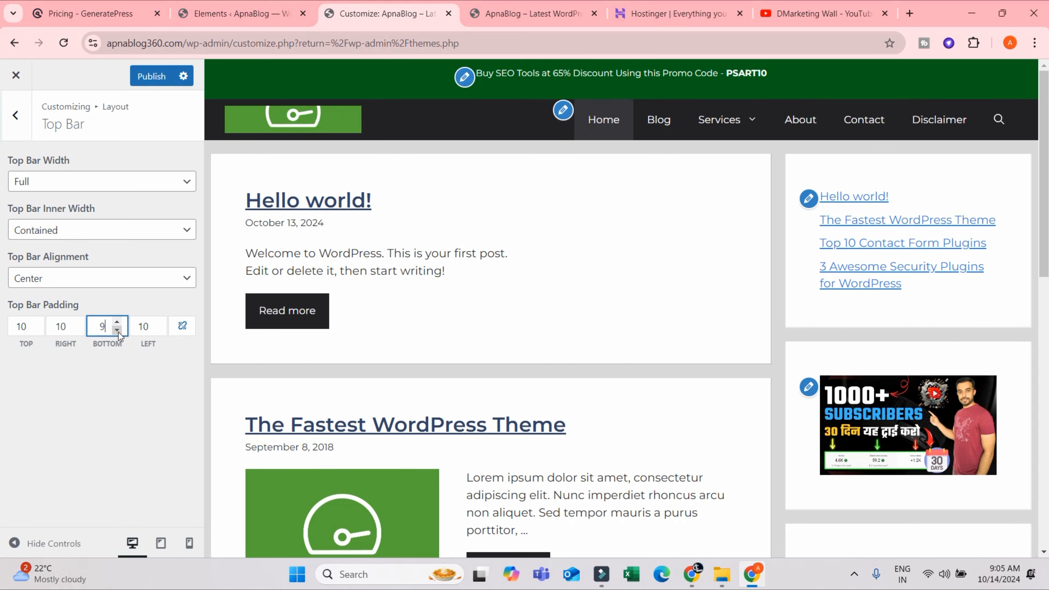
left_click(117, 330)
left_click(117, 331)
left_click(117, 330)
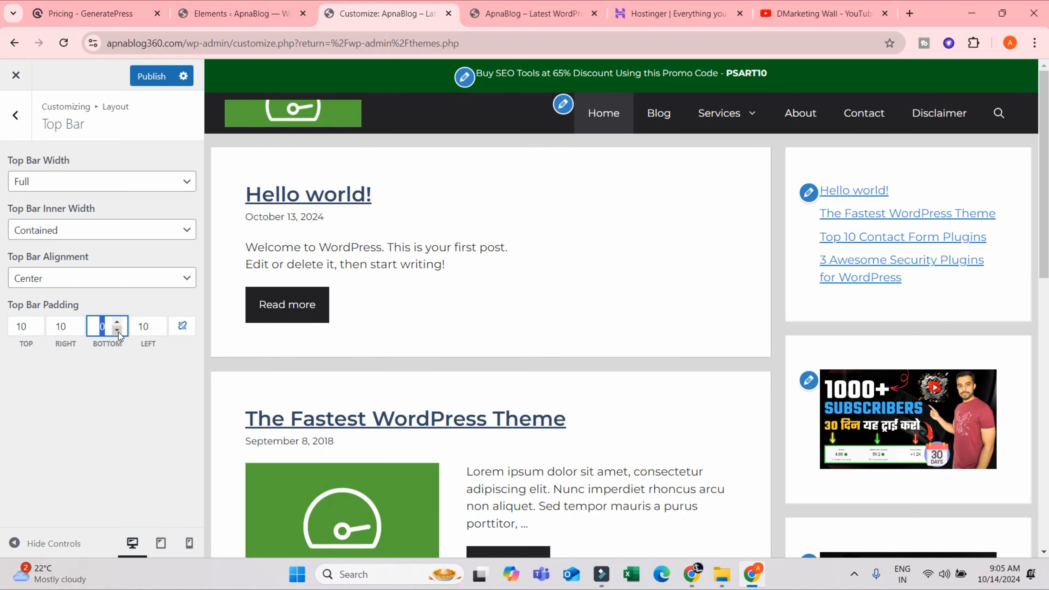
left_click(104, 323)
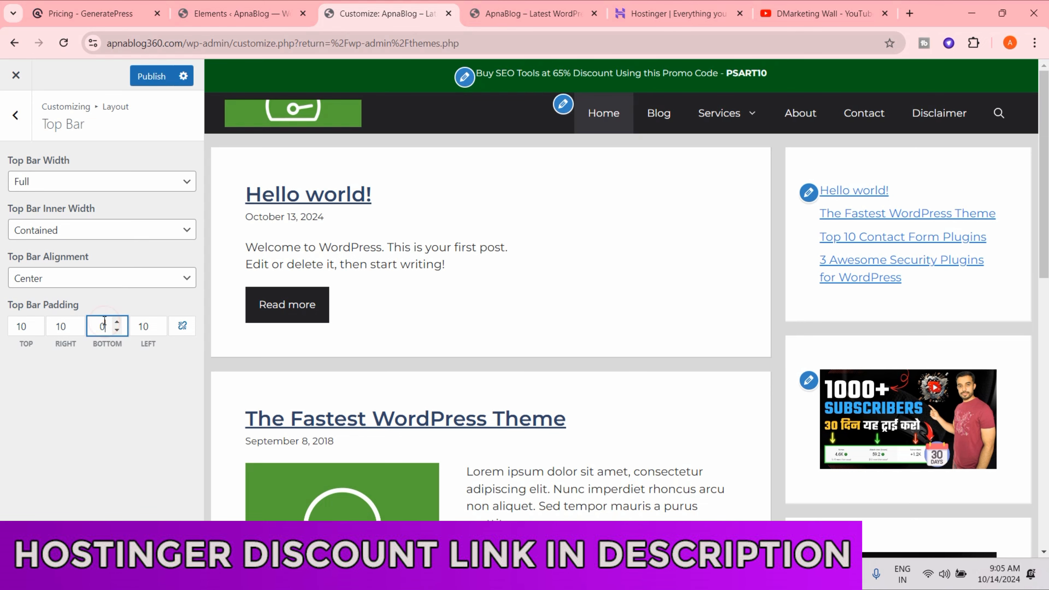
left_click_drag(104, 323, 94, 325)
Set the Top Bar's top padding to 19
left_click(33, 322)
left_click(33, 322)
left_click(34, 322)
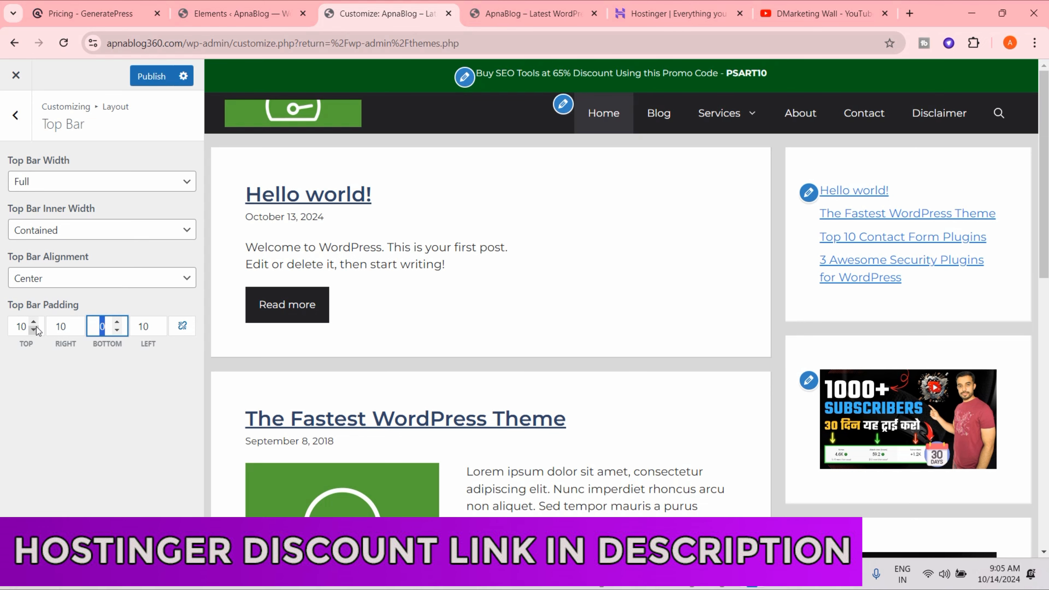
left_click(34, 322)
left_click(33, 322)
left_click(33, 322)
left_click(33, 322)
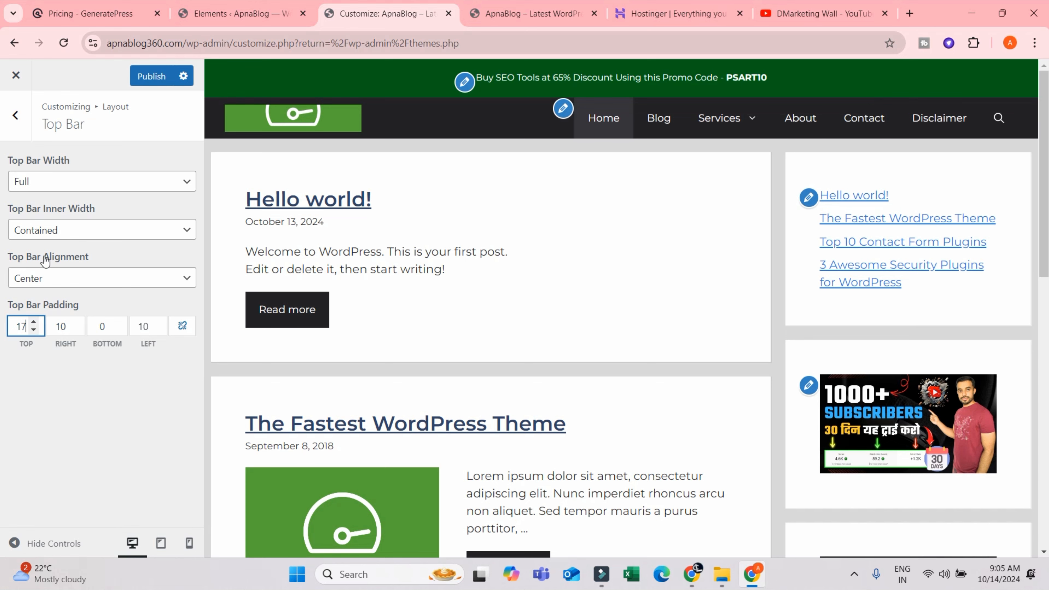
left_click(33, 321)
left_click(34, 322)
Publish the Top Bar padding changes and check the bar on the live homepage
left_click(151, 76)
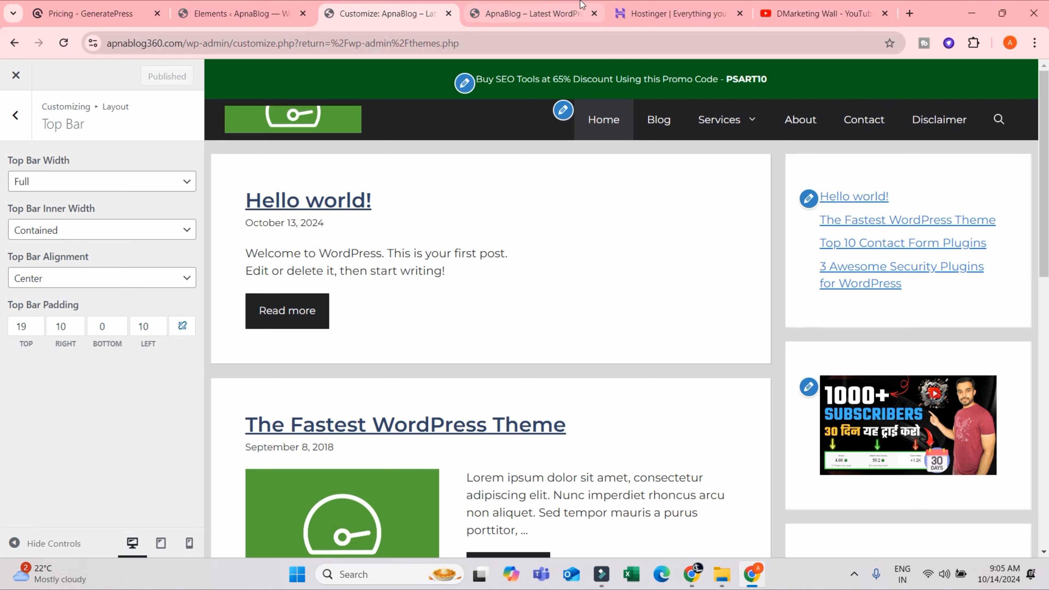
left_click(528, 8)
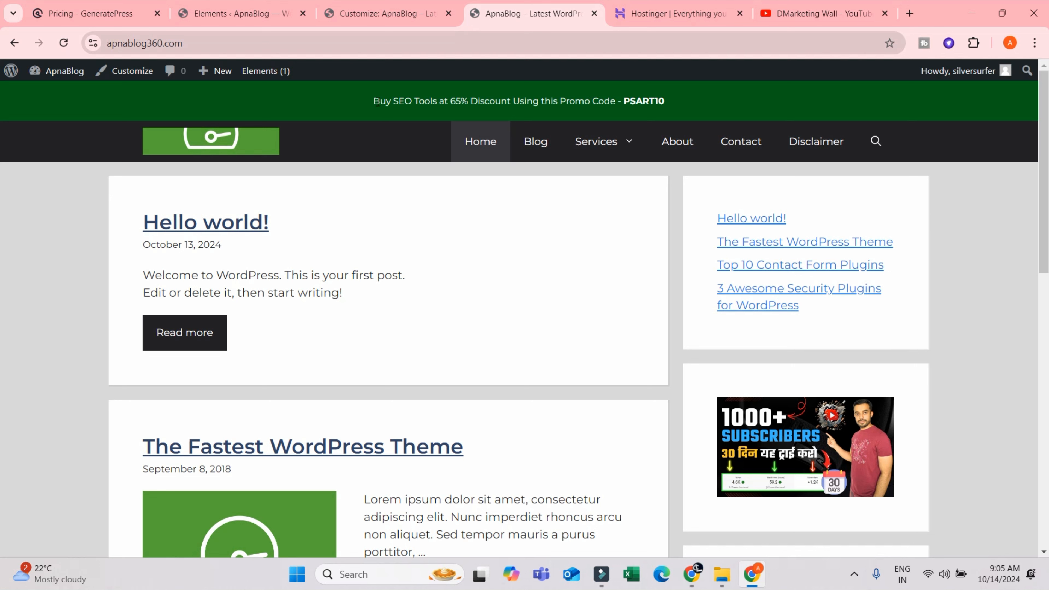
left_click(382, 17)
Select "Buy SEO Tools at 65% Discount Using this Promo Code" in the Top Bar widget area and start adding a link to it
left_click(26, 119)
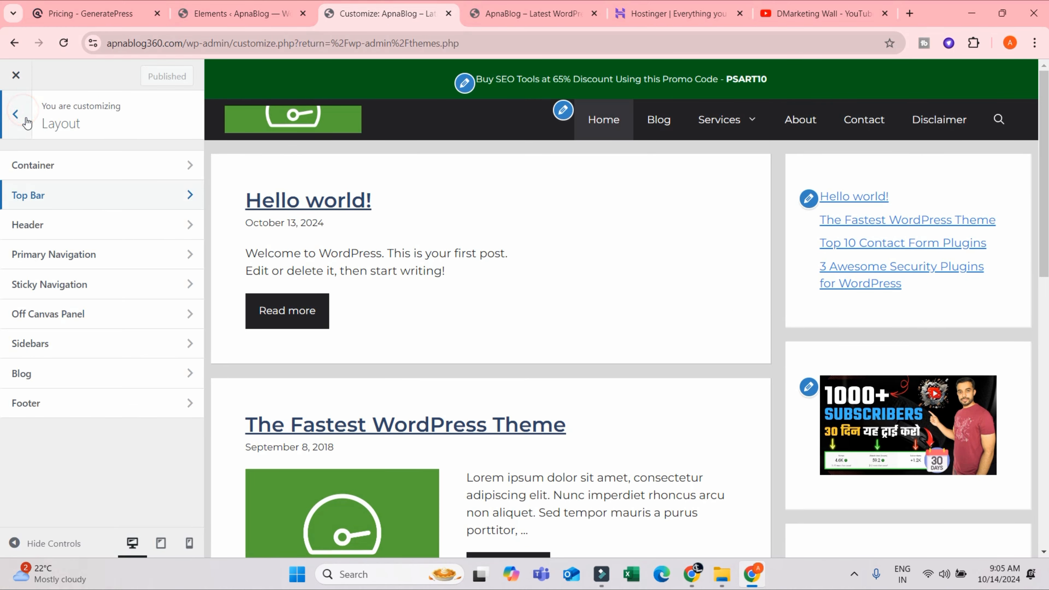
left_click(17, 114)
left_click(31, 404)
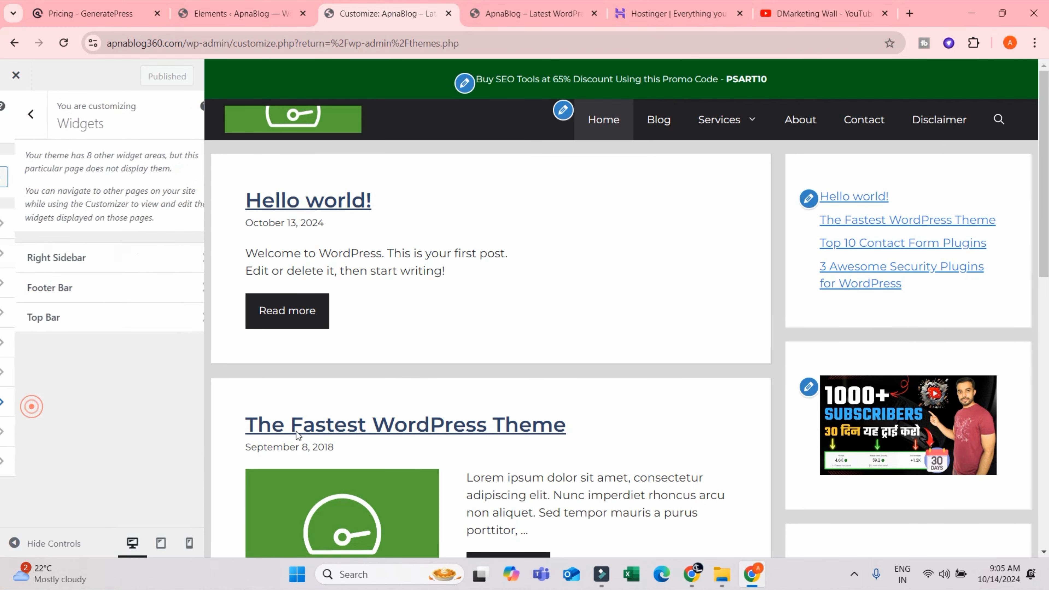
left_click(66, 309)
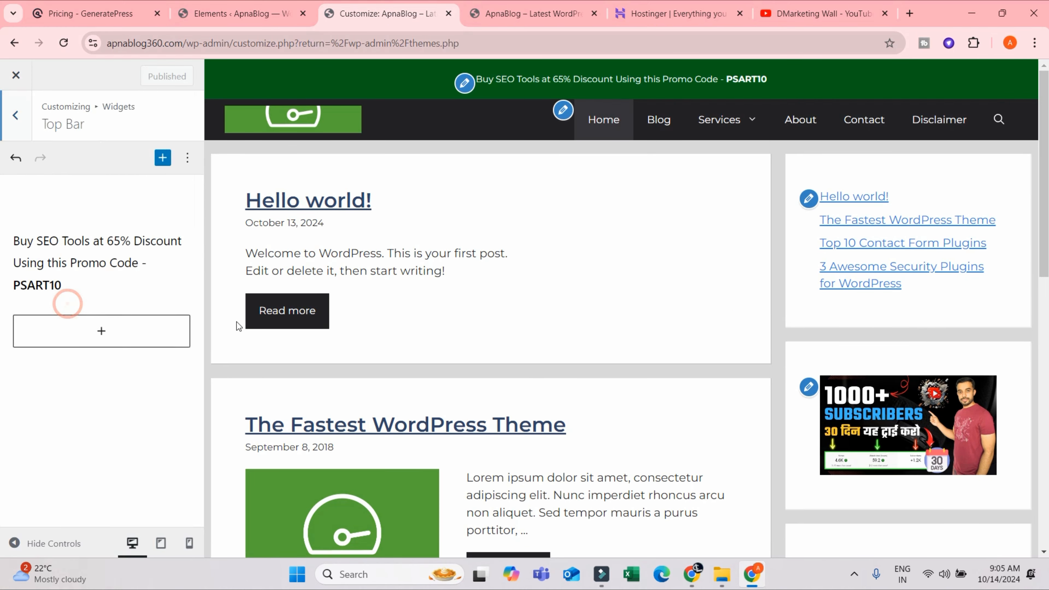
left_click(57, 253)
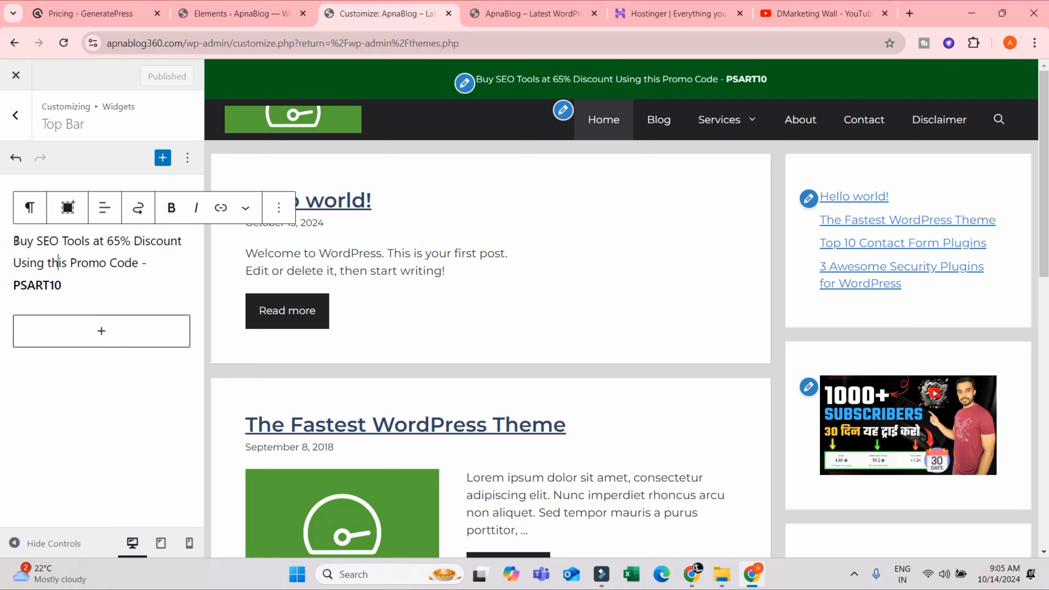
left_click_drag(14, 241, 135, 263)
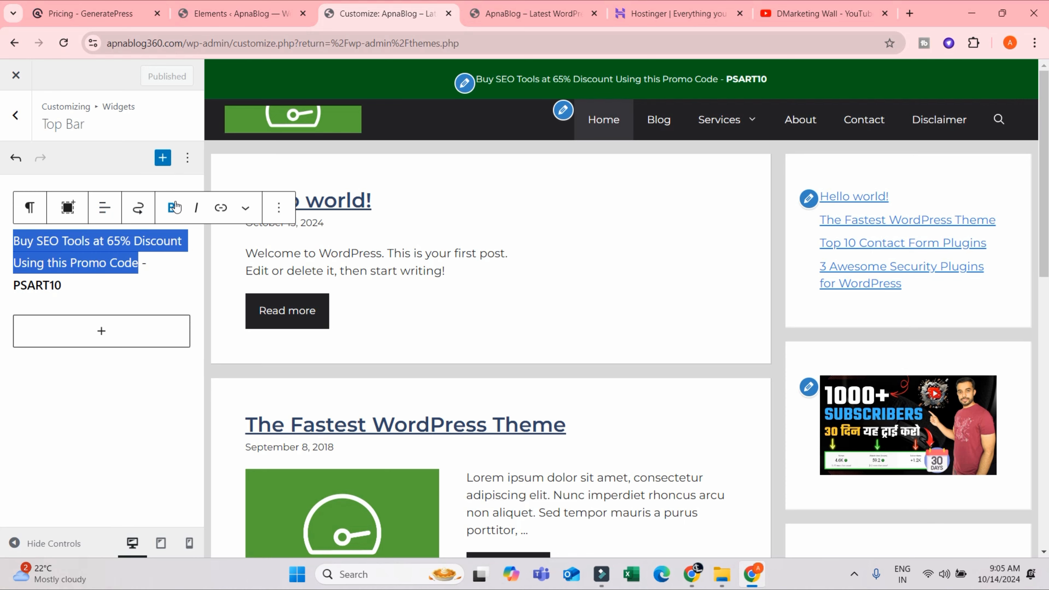
left_click(220, 207)
key("ctrl+t")
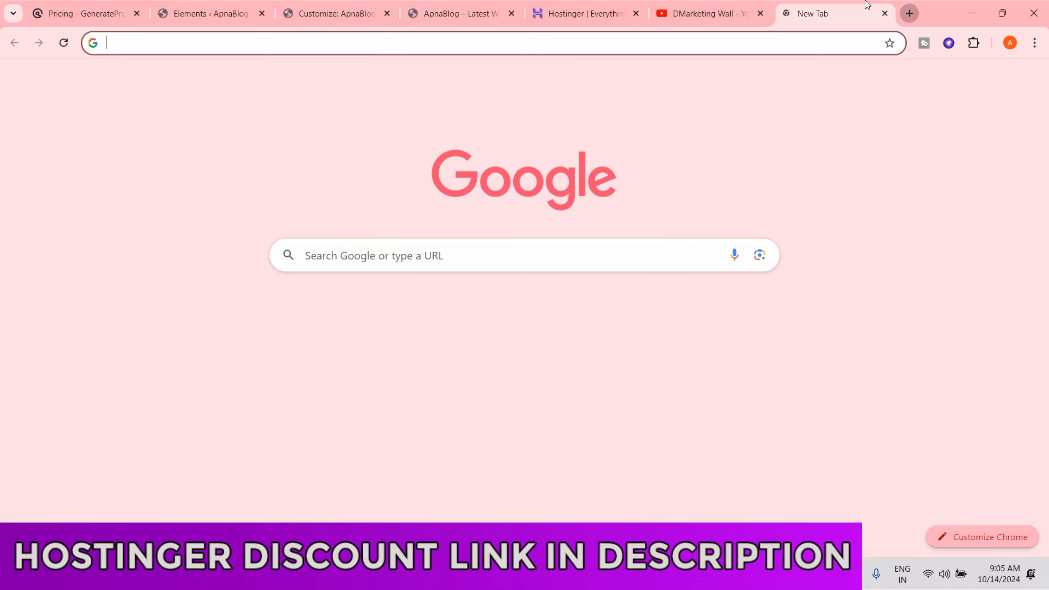
left_click(734, 6)
scroll(330, 68, "up", 3)
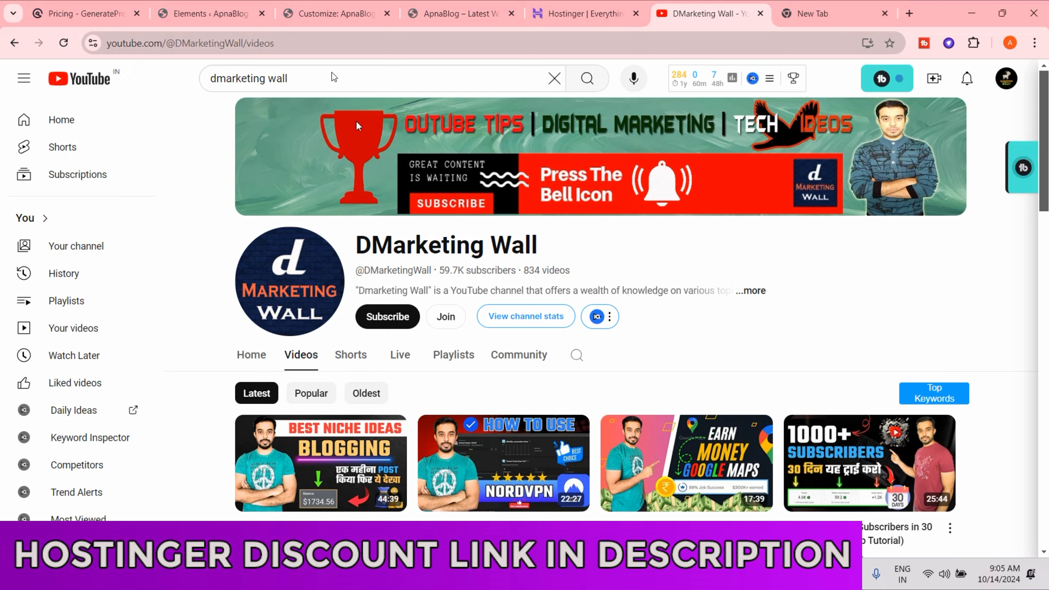
left_click(251, 354)
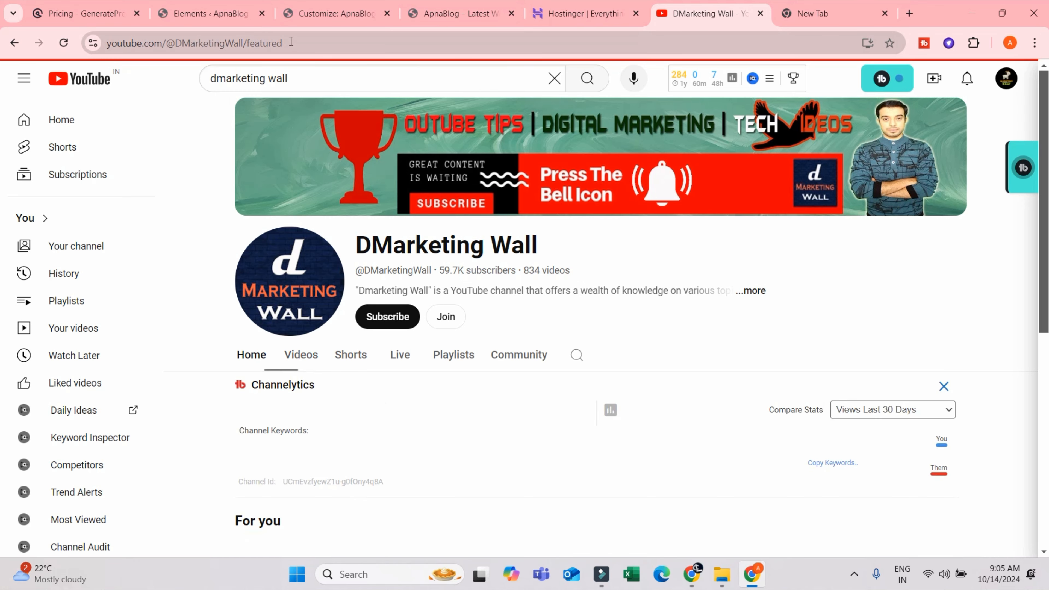
left_click_drag(243, 43, 375, 43)
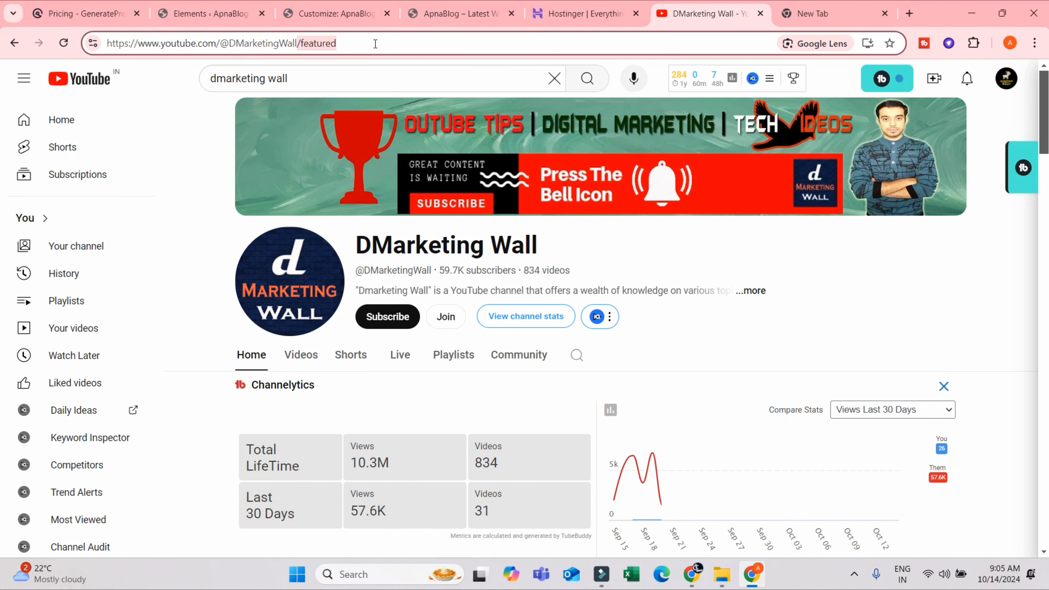
key("BackSpace")
key("Return")
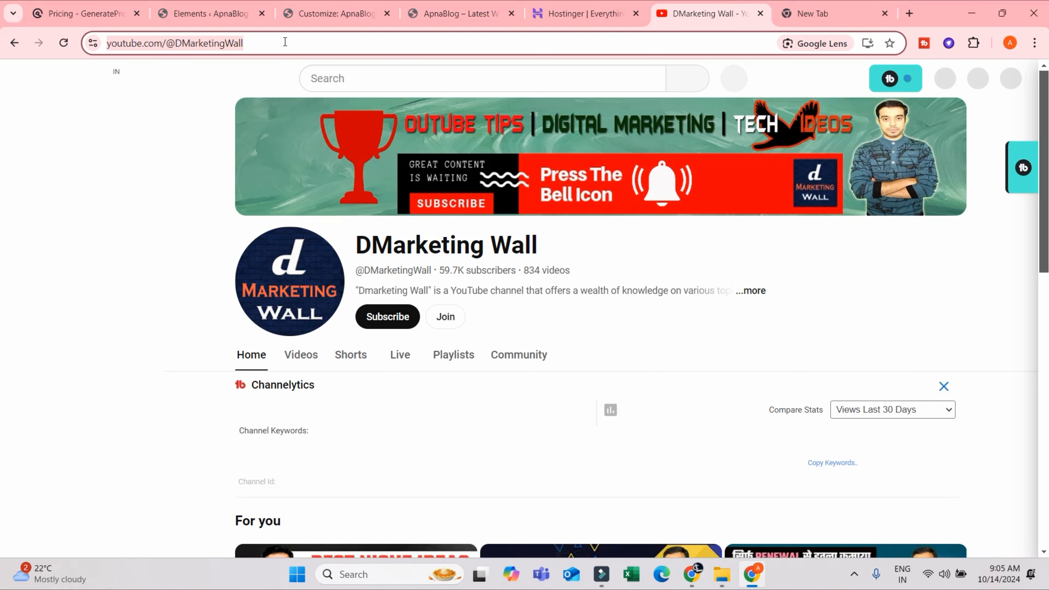
left_click(339, 5)
type("https://www.youtube.com/@DMarketingWall")
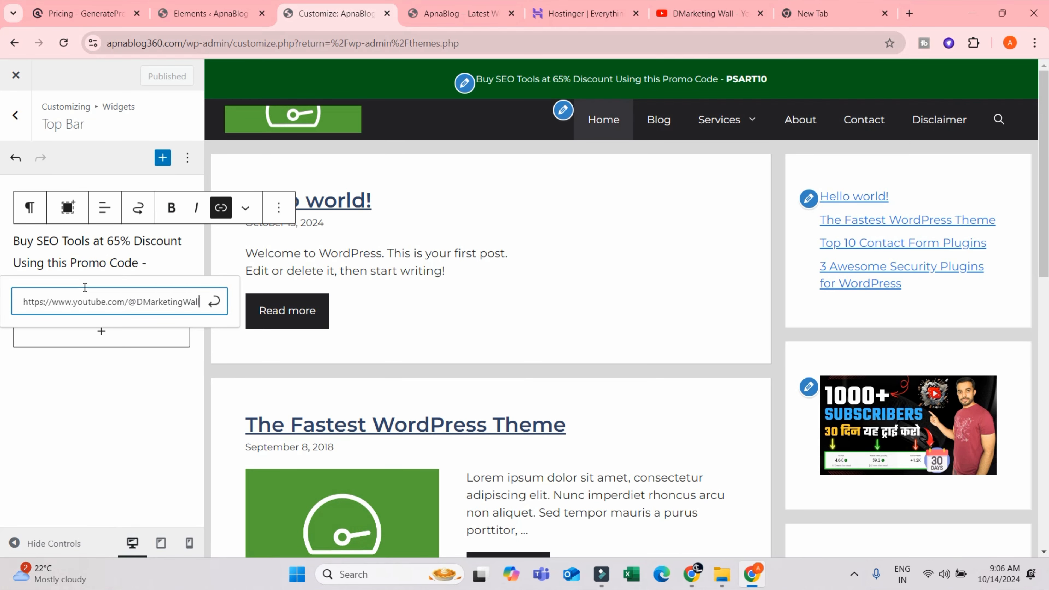
left_click(216, 301)
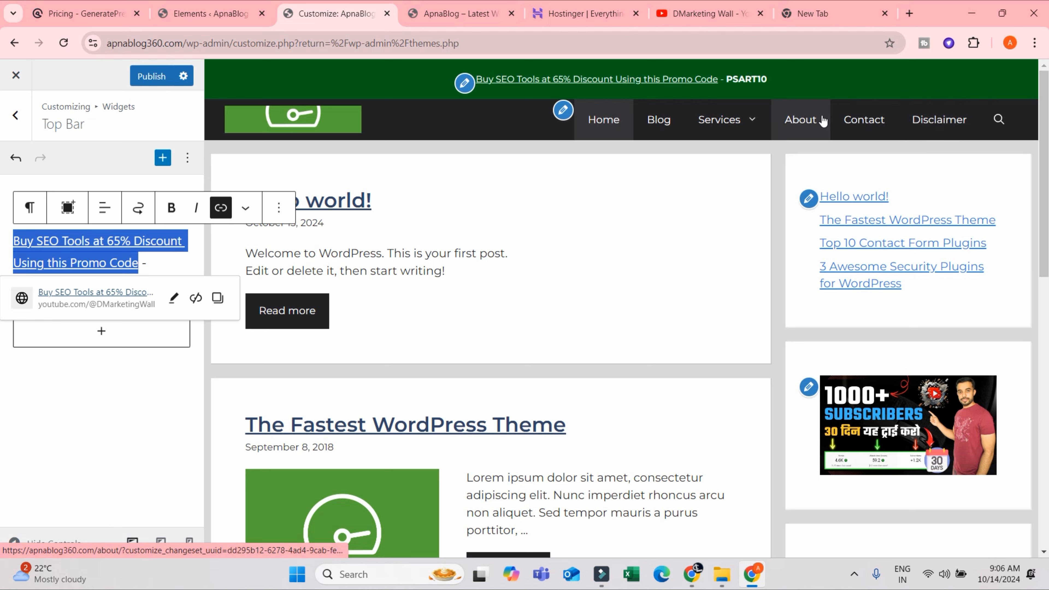
Change the promo code in the Top Bar text to PSART65
left_click(184, 254)
left_click(47, 282)
key("Delete")
key("Delete")
type("65")
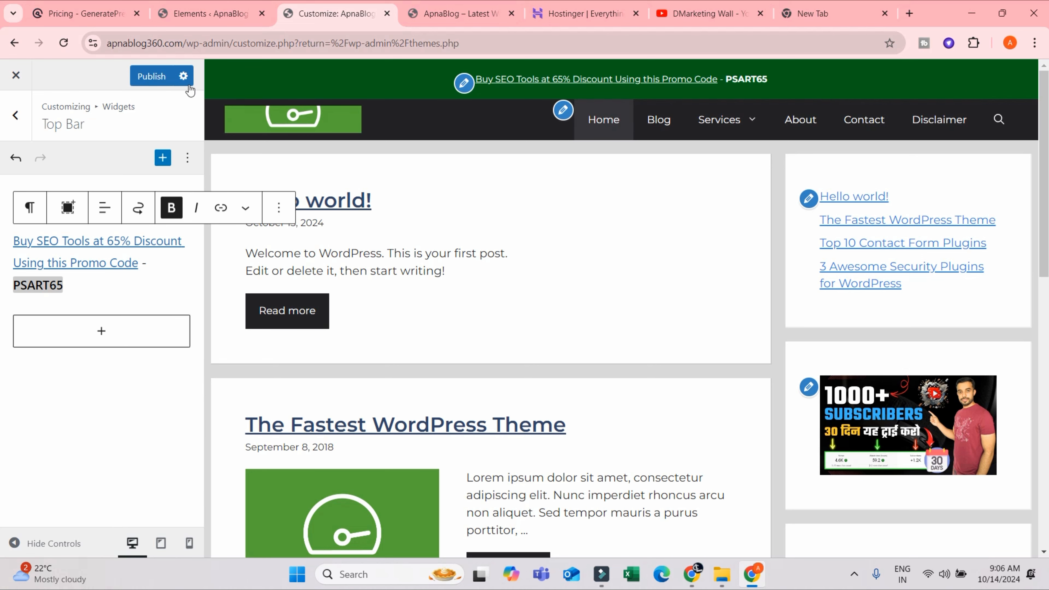
Publish the Top Bar text changes and reload the live homepage to check them
left_click(152, 76)
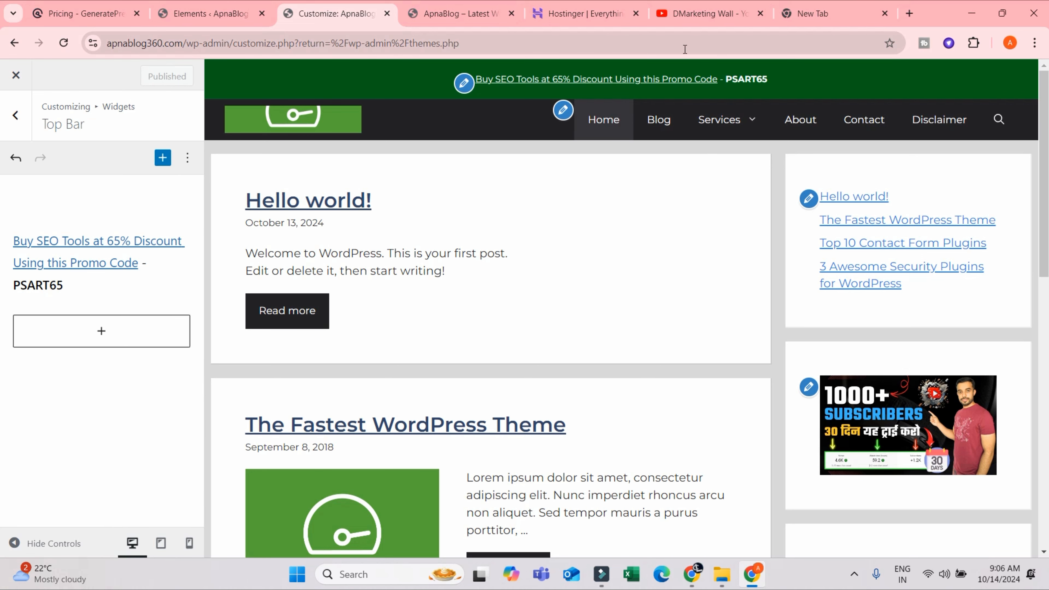
left_click(462, 13)
left_click(63, 43)
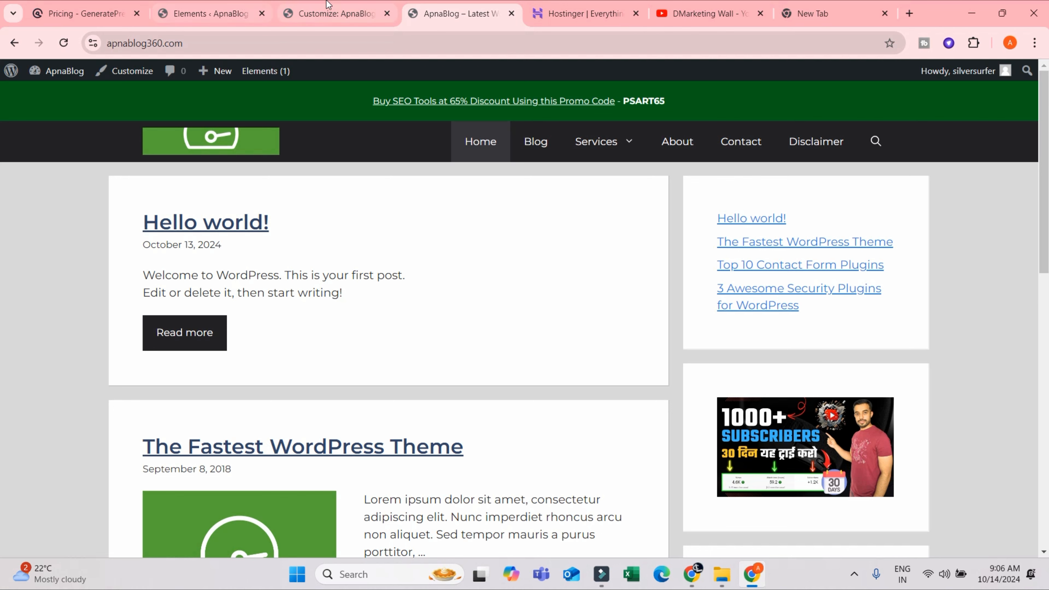
Go back from the live site to the Customizer's main section list
left_click(315, 6)
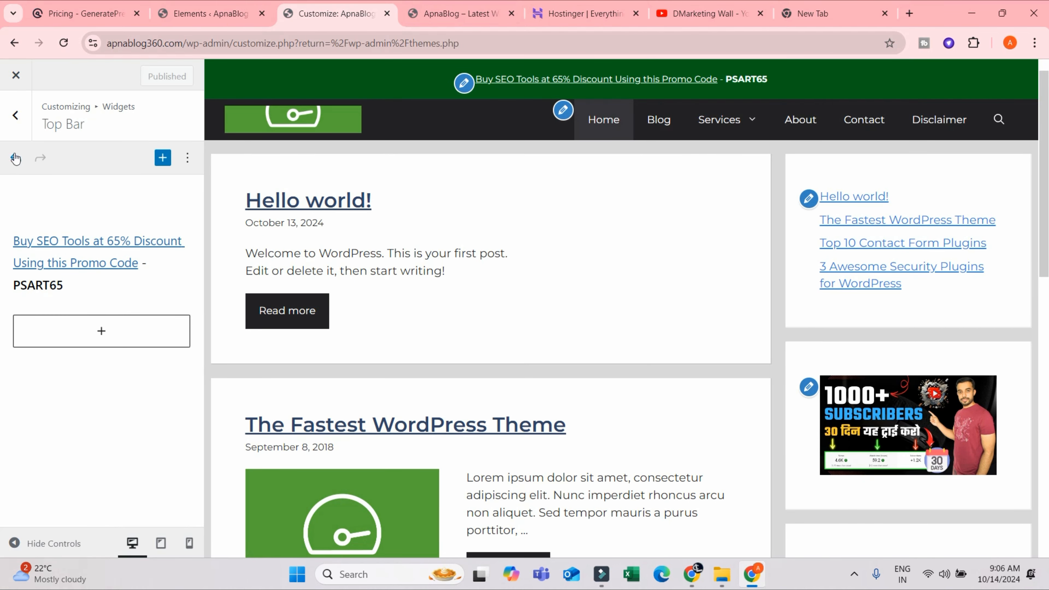
left_click(12, 124)
left_click(15, 116)
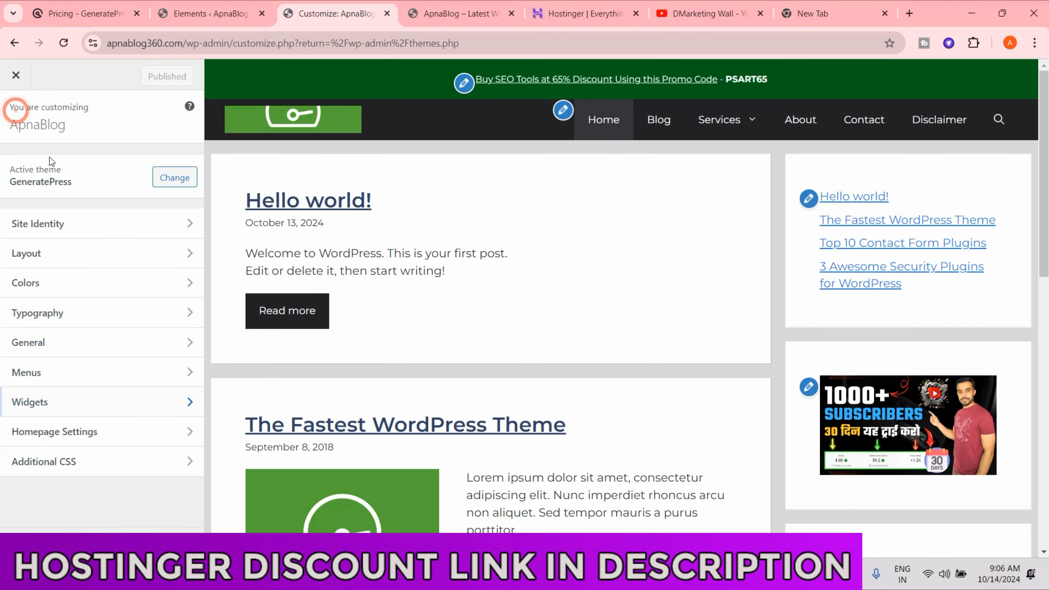
Try a static page as the homepage display, with Seo Tools as the homepage, and look over the preview
left_click(89, 432)
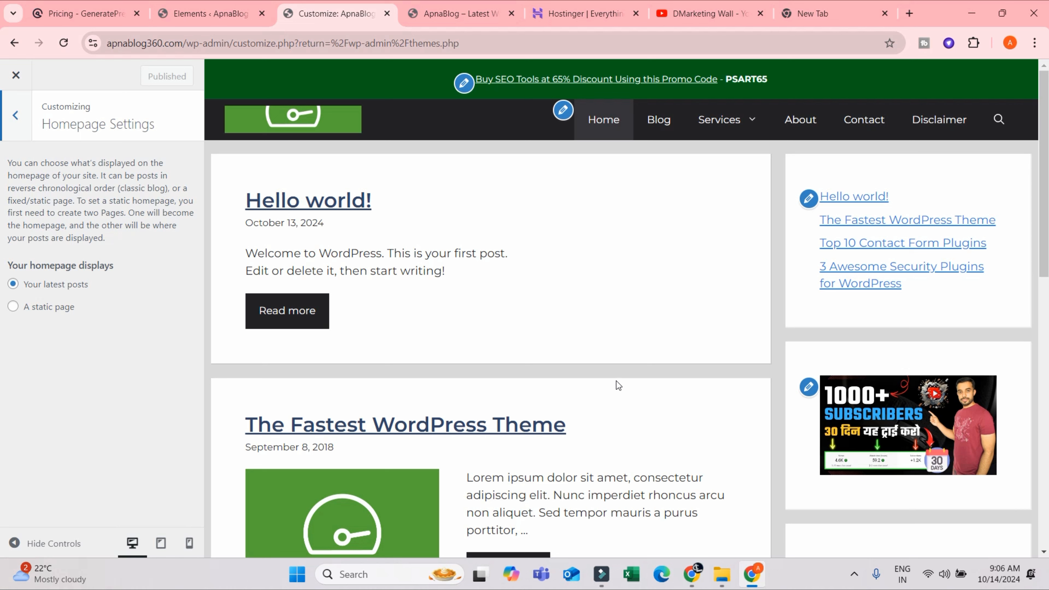
left_click(45, 311)
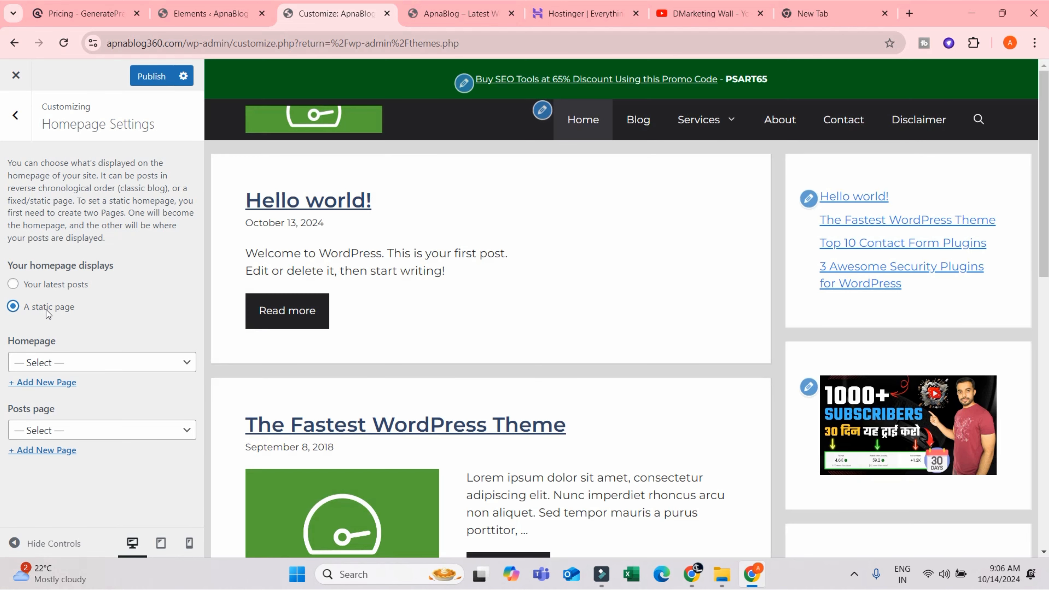
left_click(105, 362)
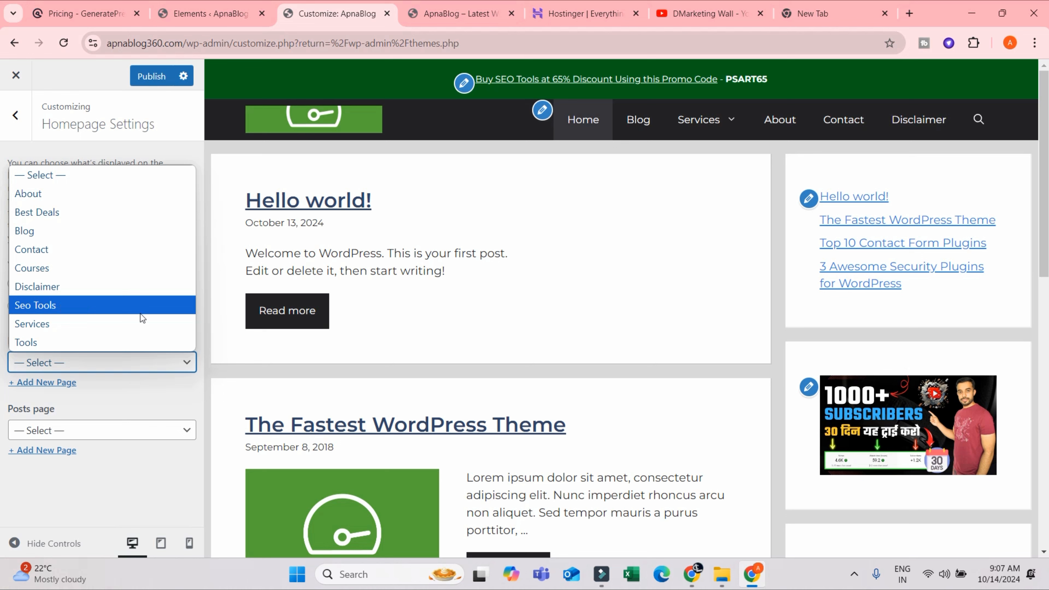
left_click(46, 306)
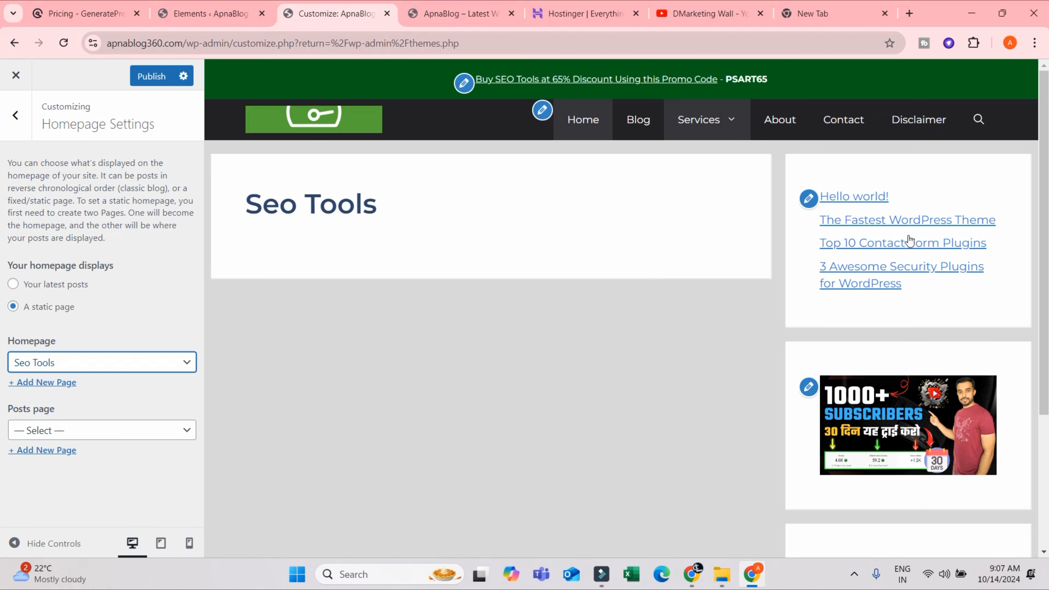
scroll(921, 313, "down", 5)
scroll(920, 324, "up", 5)
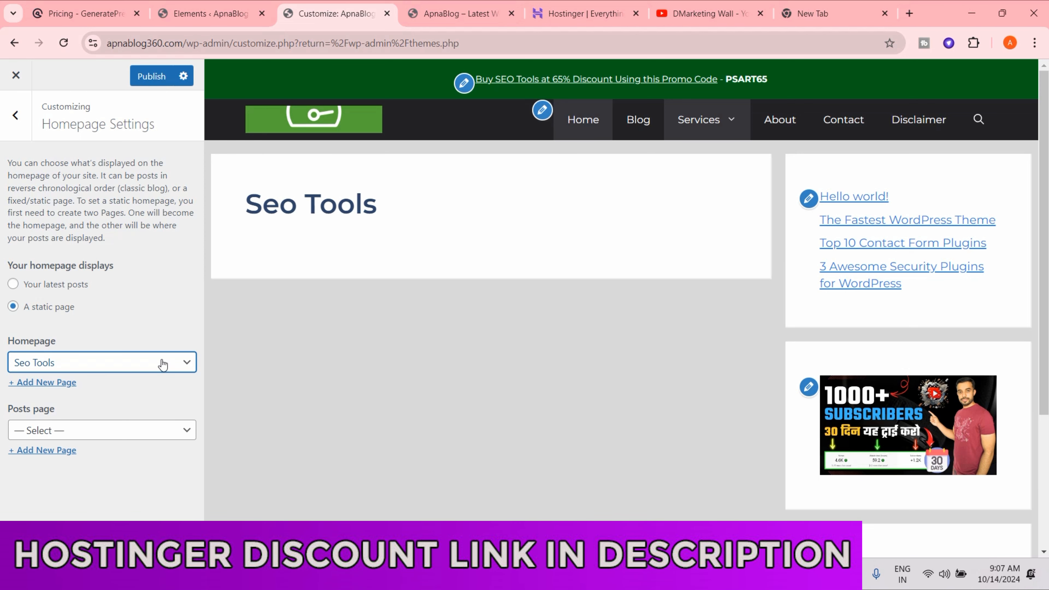
Restore the homepage display to Your latest posts and return to the Customizer's main section list
left_click(163, 364)
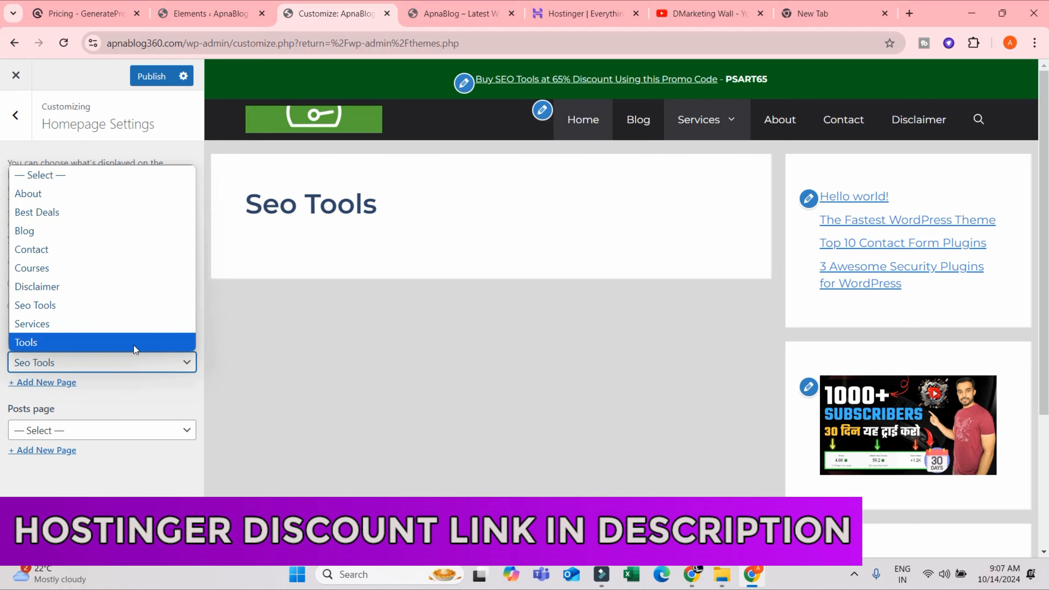
left_click(254, 394)
left_click(13, 285)
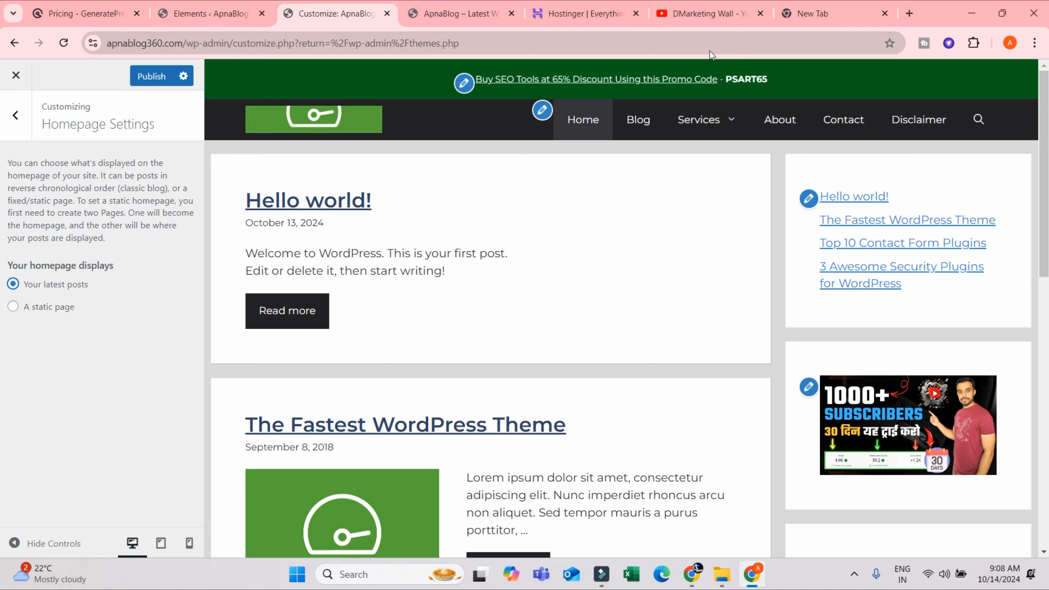
mouse_move(745, 4)
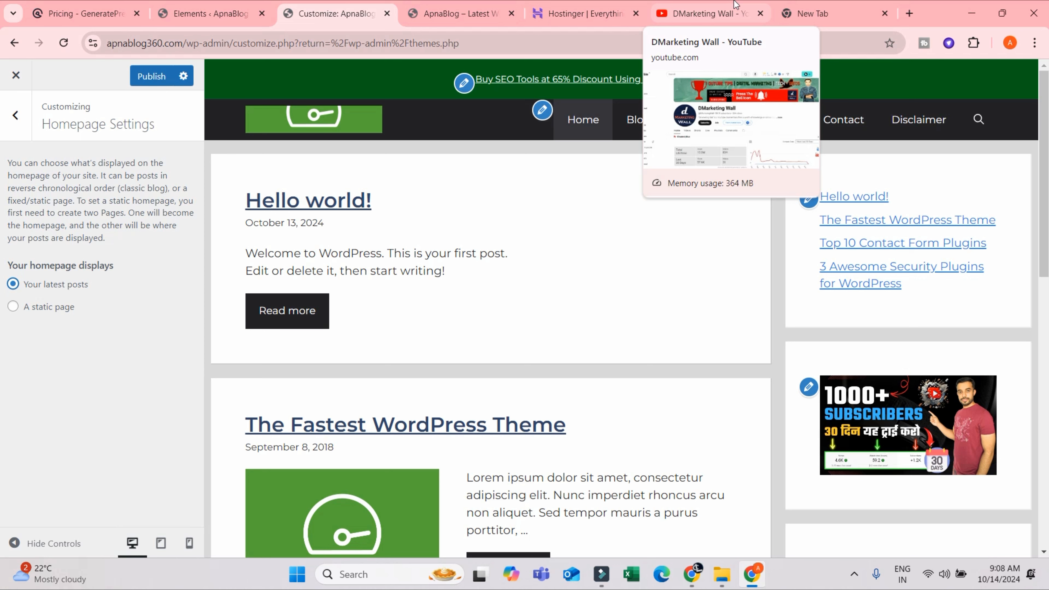
left_click(15, 115)
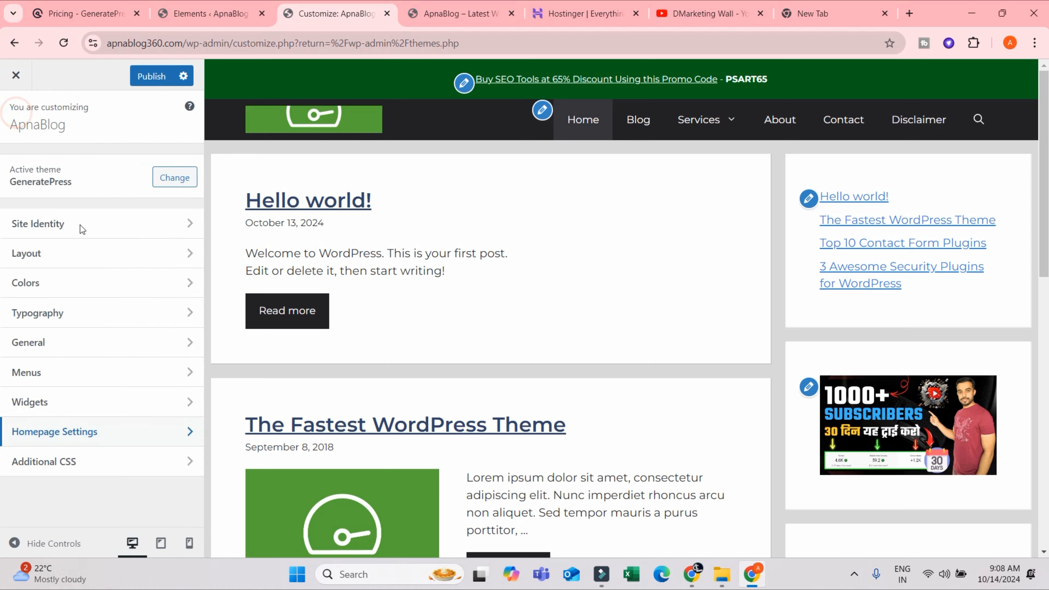
Look at the Additional CSS code, return to the Customizer's main section list and look over the whole homepage preview
left_click(175, 467)
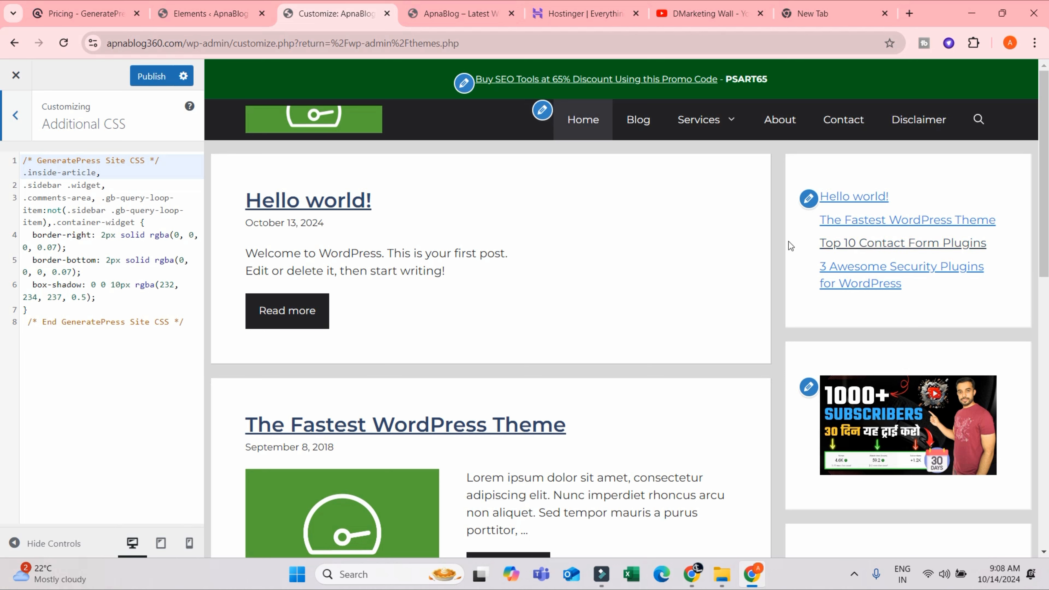
left_click(25, 121)
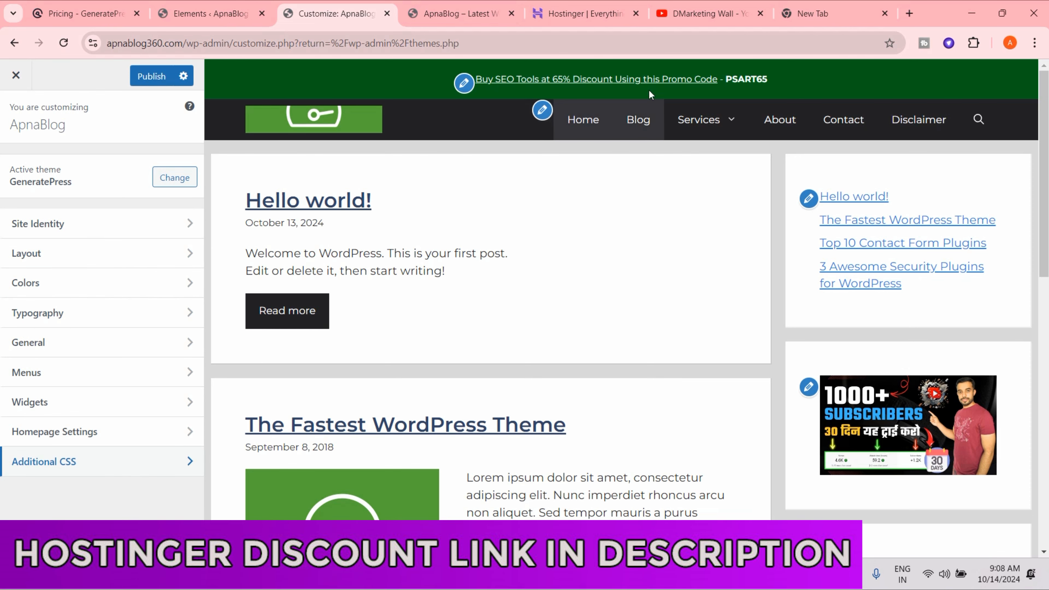
scroll(954, 261, "down", 10)
scroll(762, 402, "down", 3)
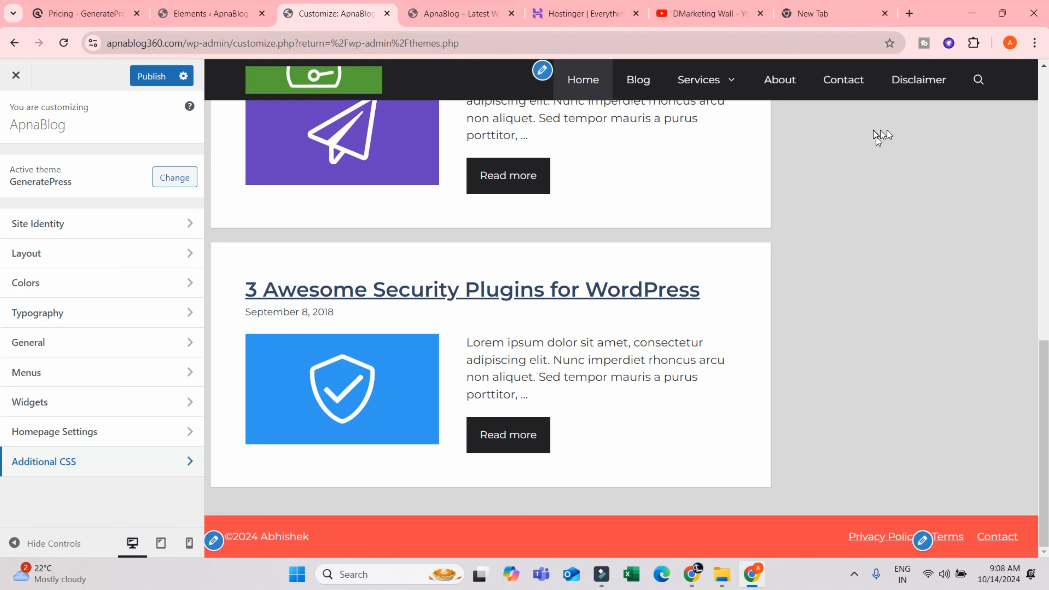
scroll(884, 132, "up", 10)
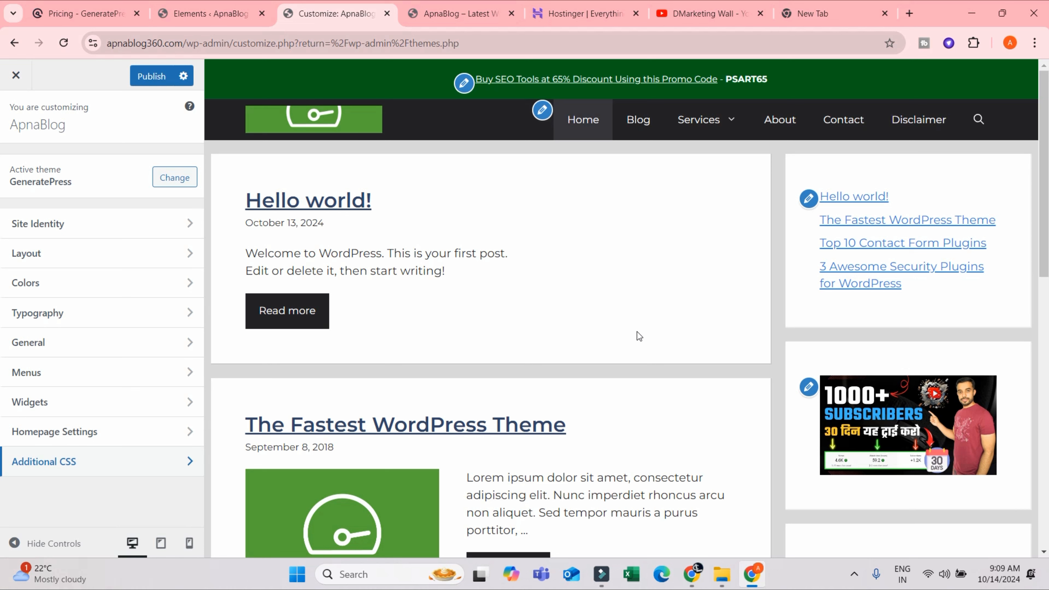
Publish the pending theme customizations and close the Customizer
left_click(137, 82)
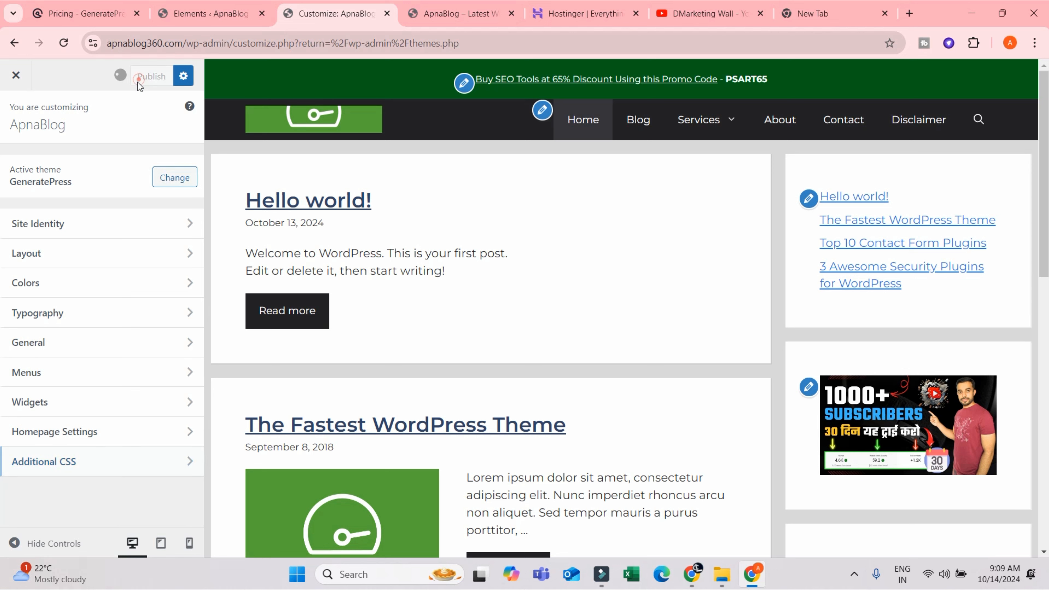
left_click(16, 85)
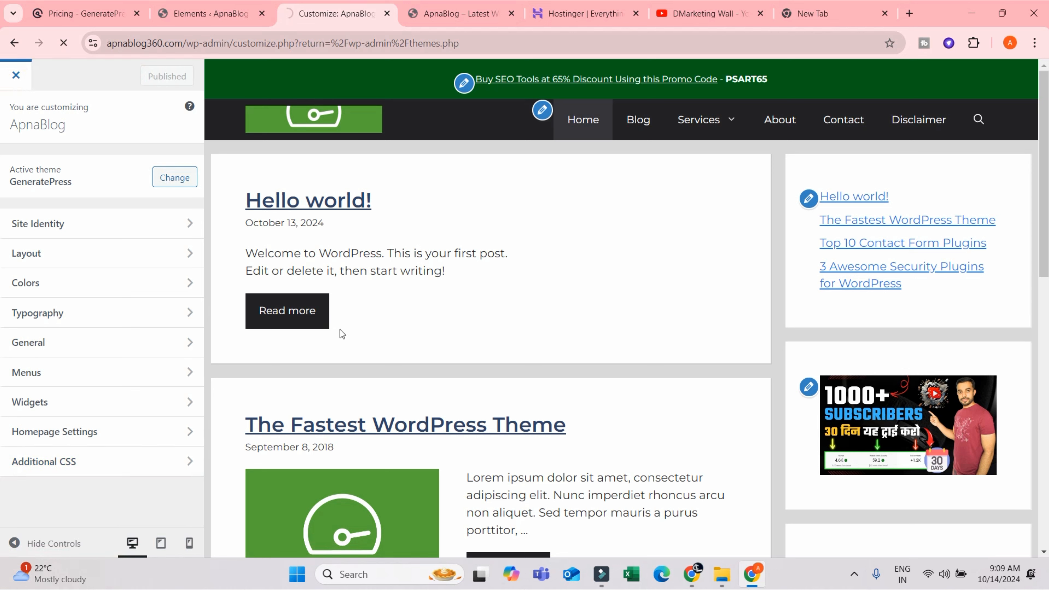
Set the site's permalink structure to Post name in the Permalink settings and save the changes
scroll(63, 475, "down", 3)
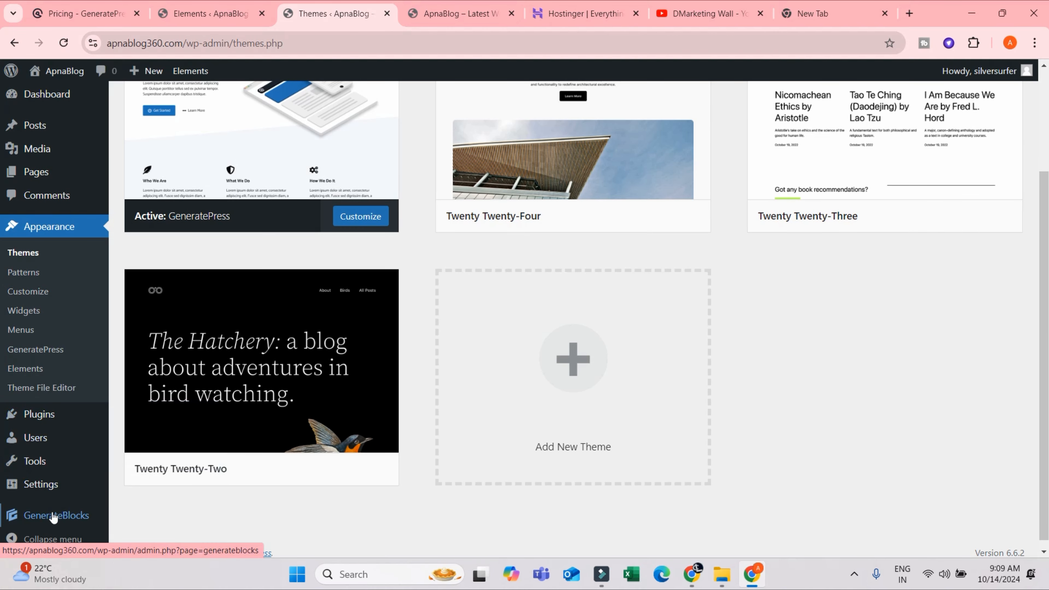
mouse_move(60, 493)
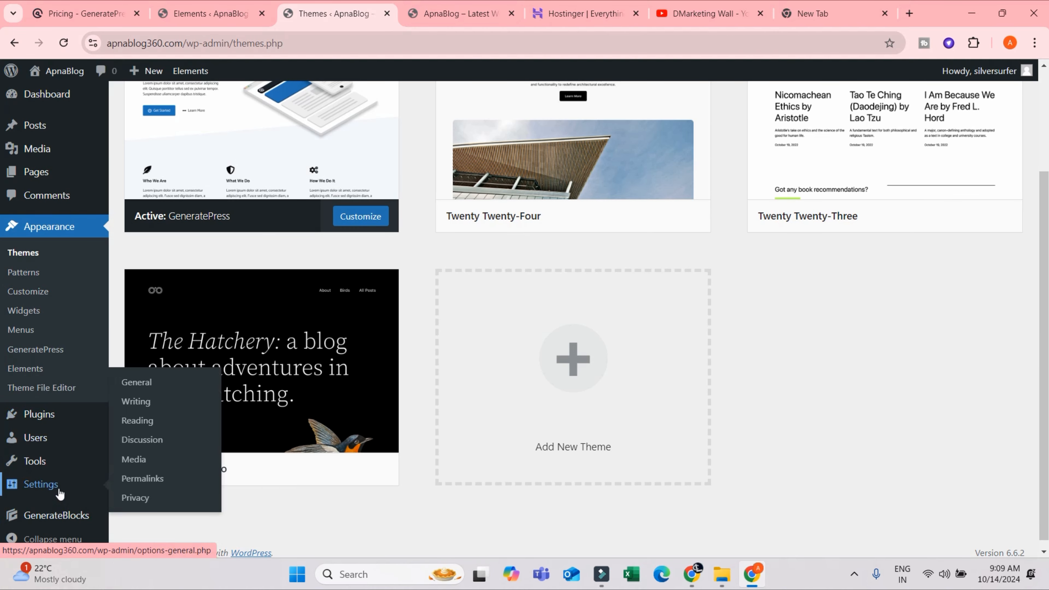
left_click(143, 479)
scroll(661, 389, "down", 2)
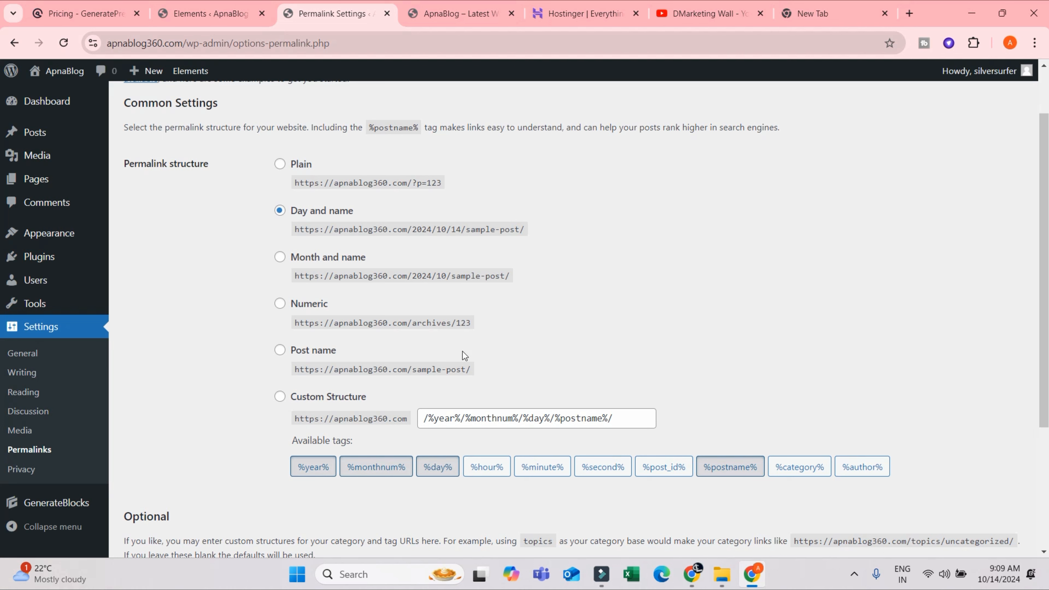
left_click(280, 355)
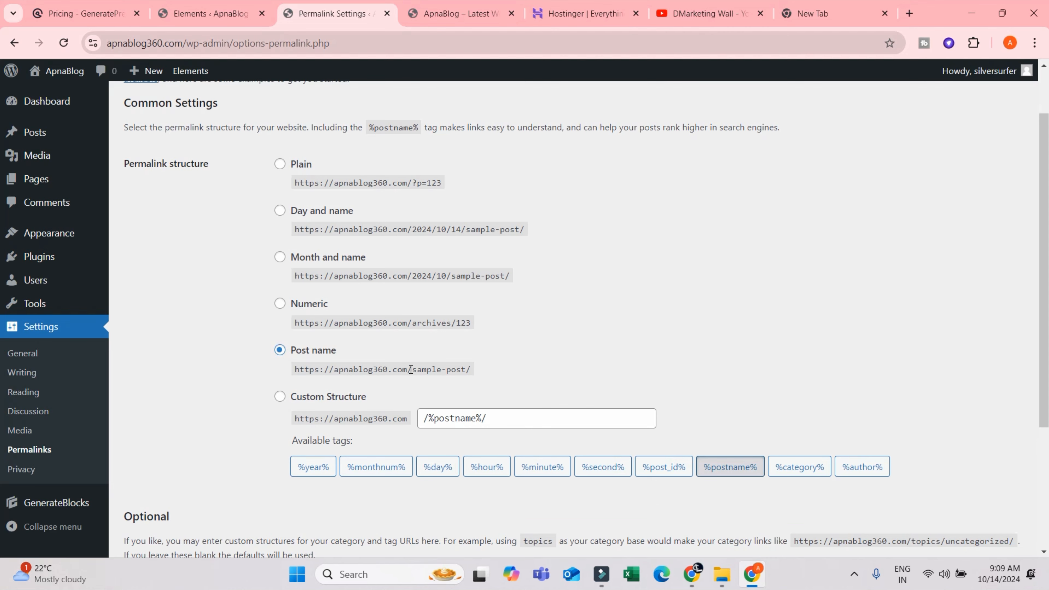
left_click_drag(412, 369, 504, 374)
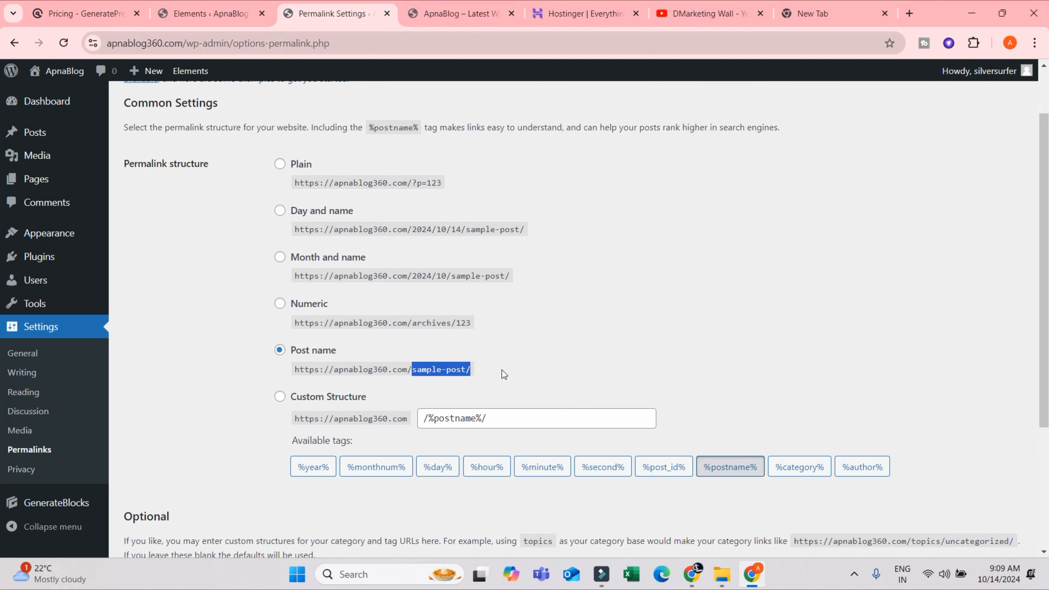
scroll(595, 338, "down", 3)
left_click(158, 492)
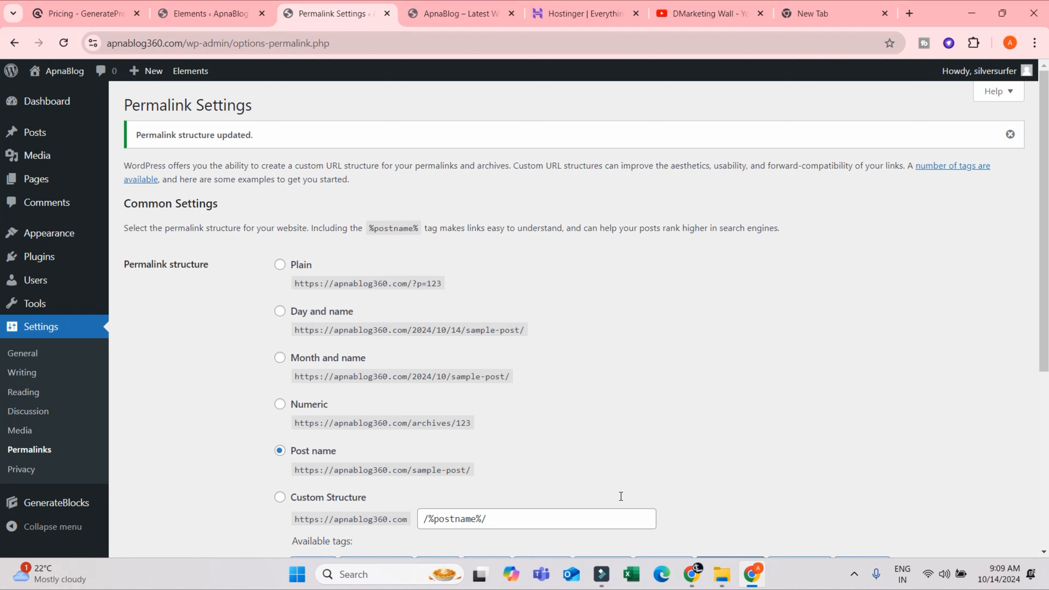
Test the post The Fastest WordPress Theme from the already loaded live homepage, reload it and return to the homepage
left_click(482, 17)
scroll(351, 263, "down", 5)
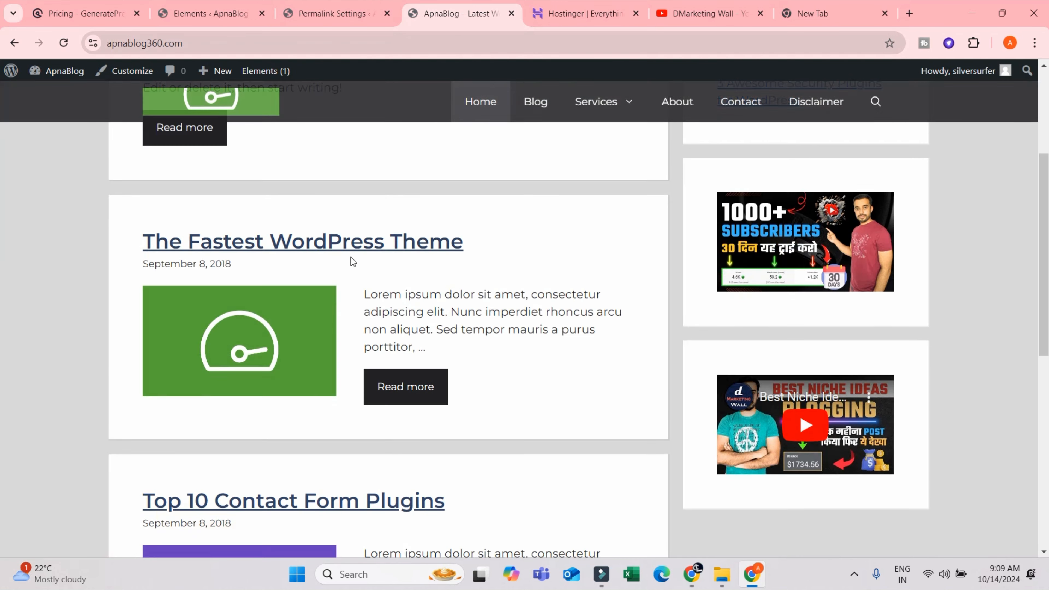
left_click(335, 249)
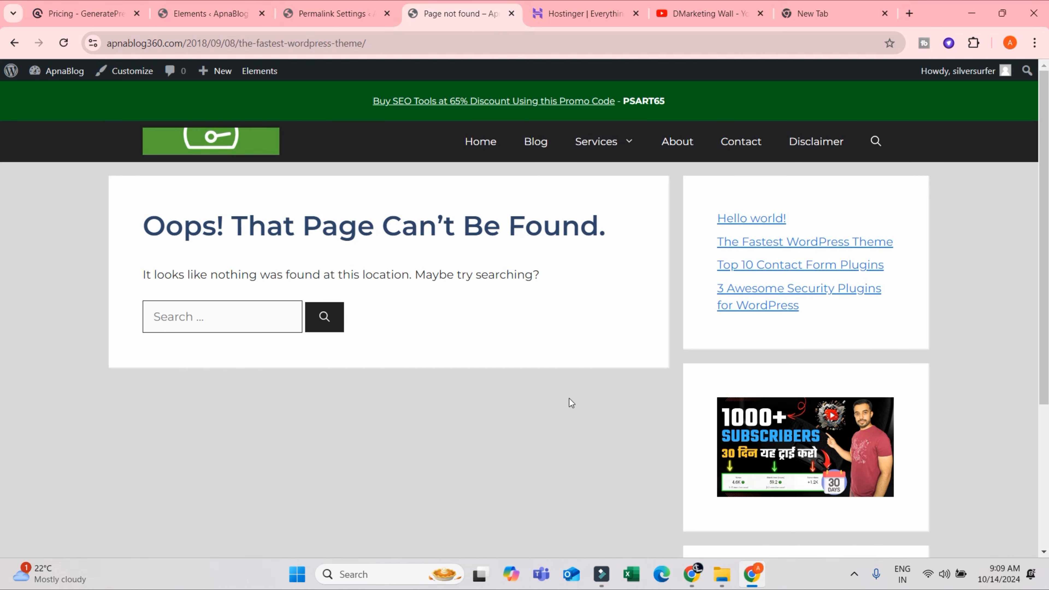
left_click(63, 43)
left_click(472, 149)
scroll(397, 327, "down", 5)
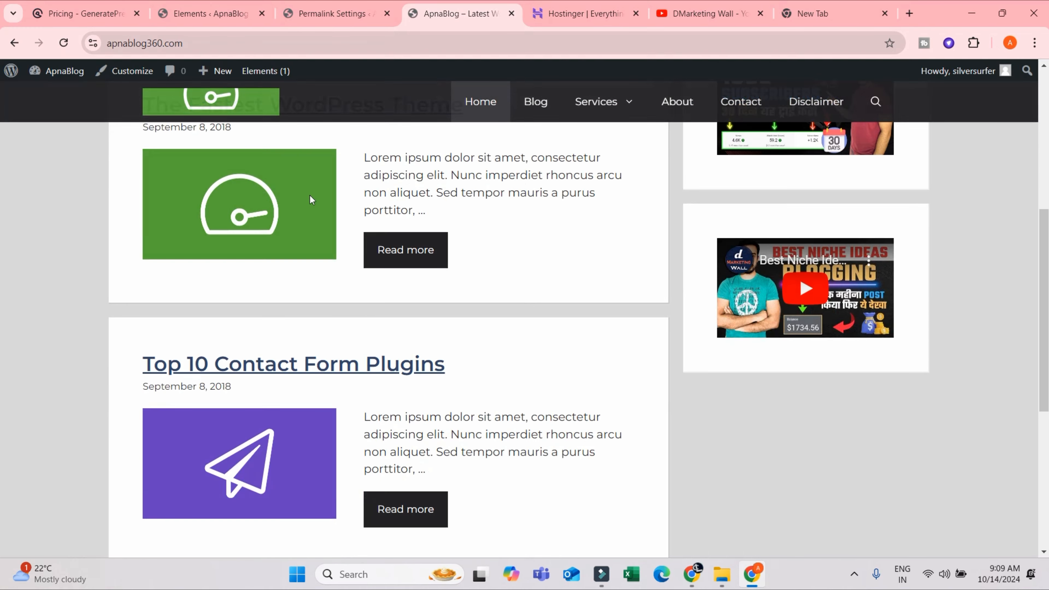
scroll(310, 195, "up", 5)
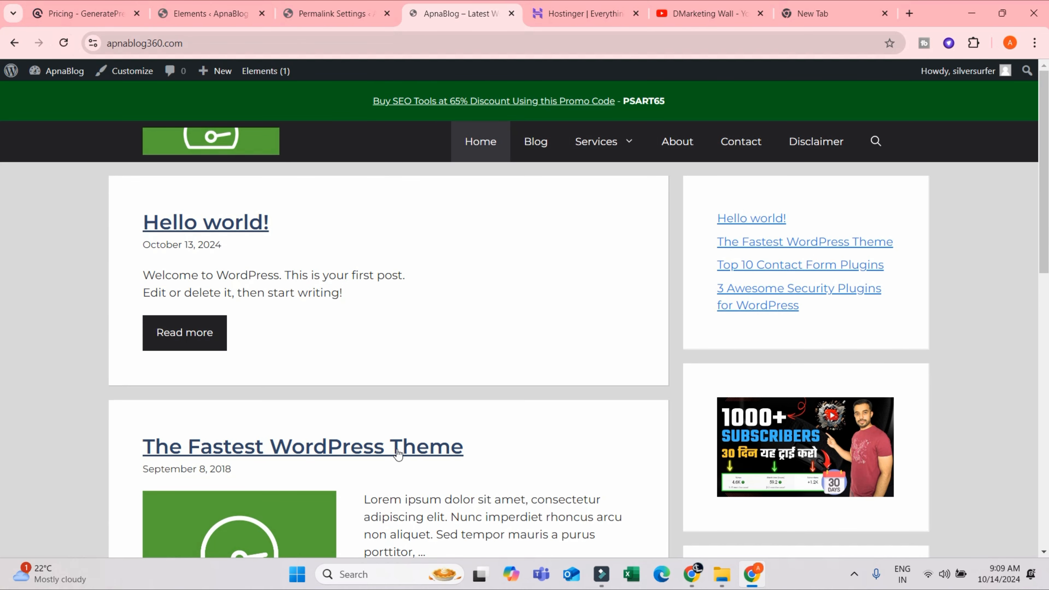
Open the post The Fastest WordPress Theme from the refreshed homepage and examine the domain and slug parts of its address
left_click(394, 452)
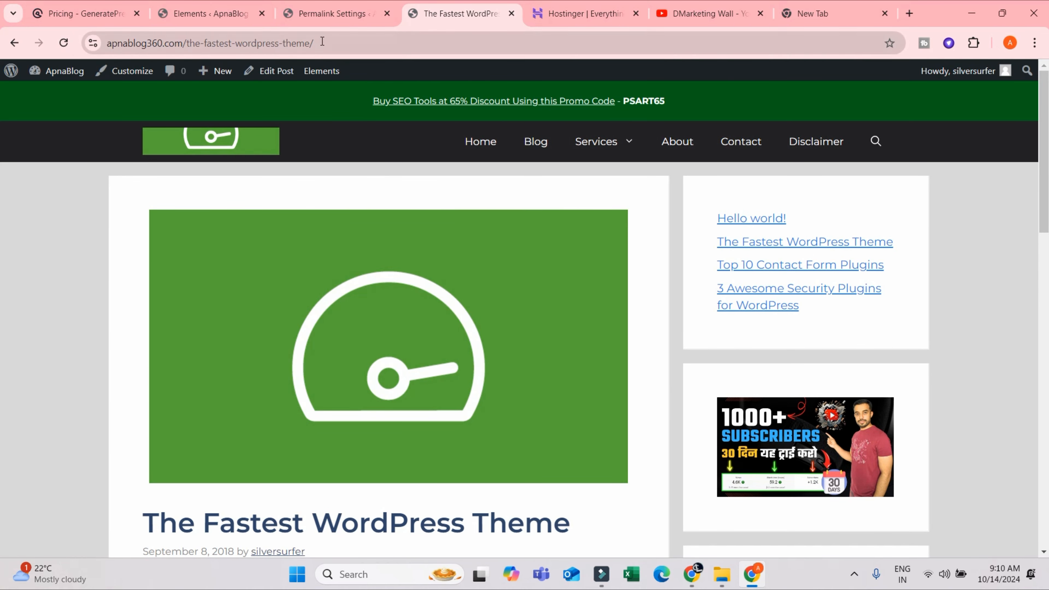
left_click(322, 42)
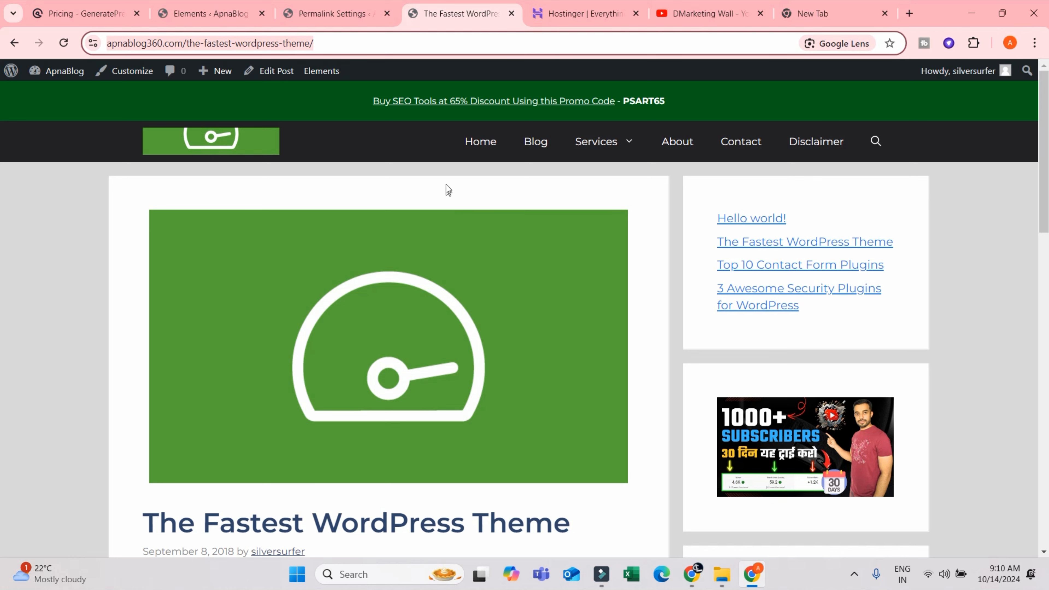
left_click(215, 71)
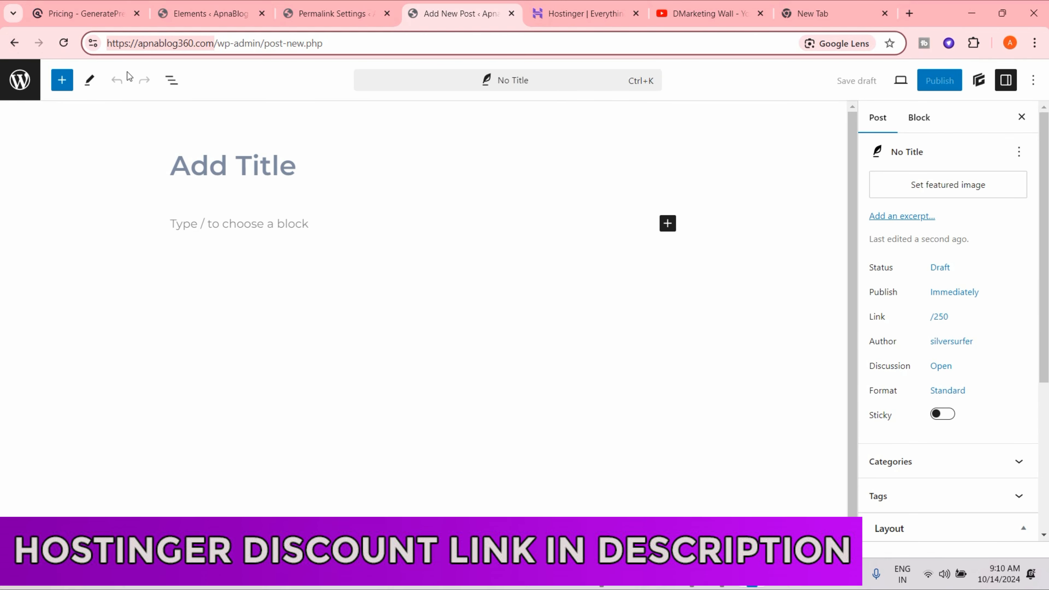
left_click(14, 42)
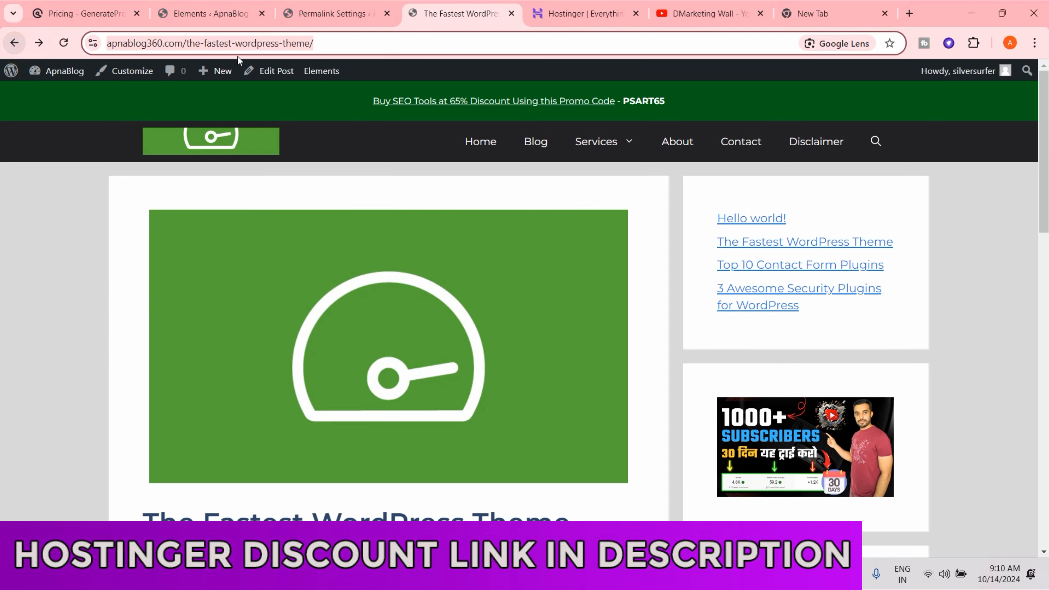
left_click_drag(214, 43, 107, 42)
left_click_drag(214, 43, 353, 43)
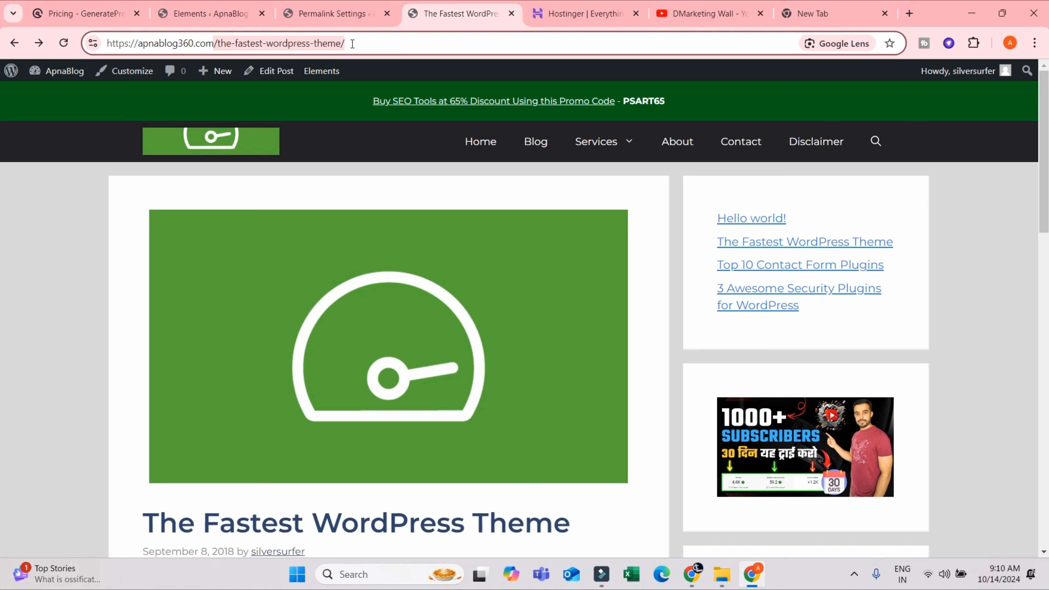
Switch the permalink structure to Day and name and save the changes, for comparison
left_click(339, 14)
left_click(279, 311)
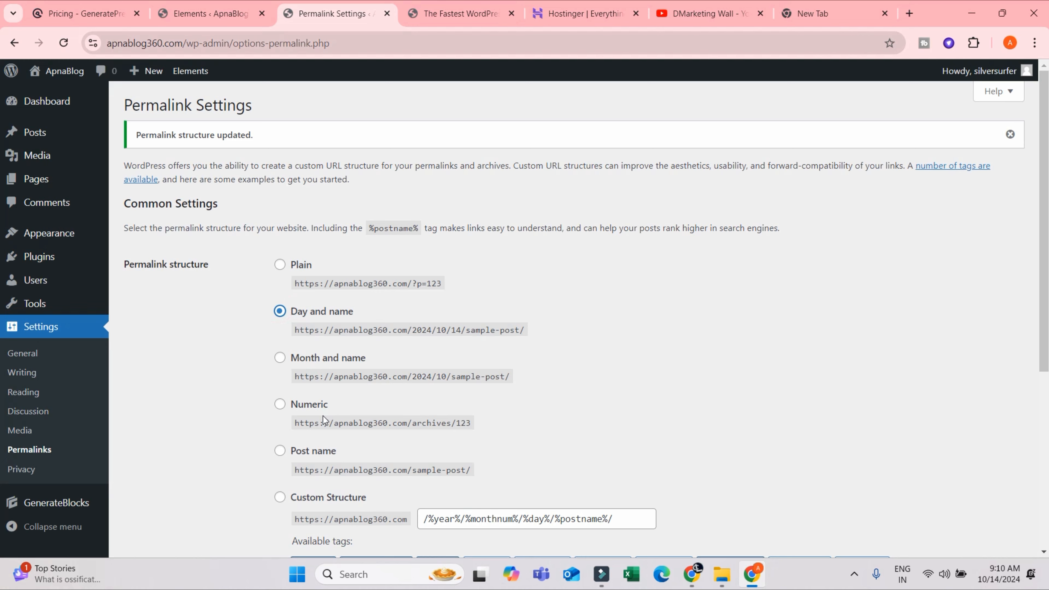
scroll(156, 523, "down", 7)
left_click(154, 486)
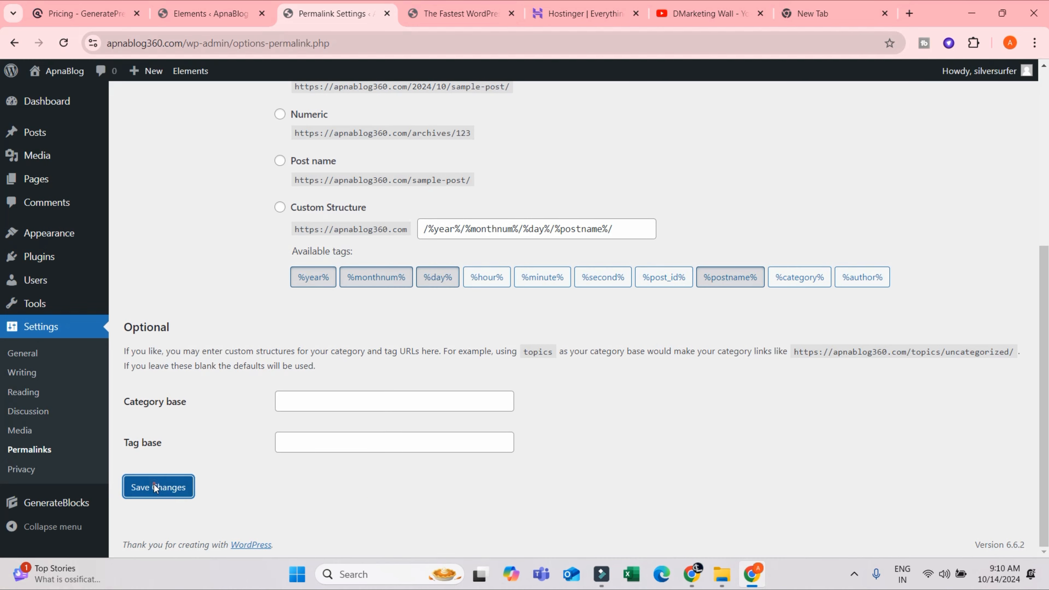
Reload the live post The Fastest WordPress Theme and examine the date part of its address
left_click(424, 13)
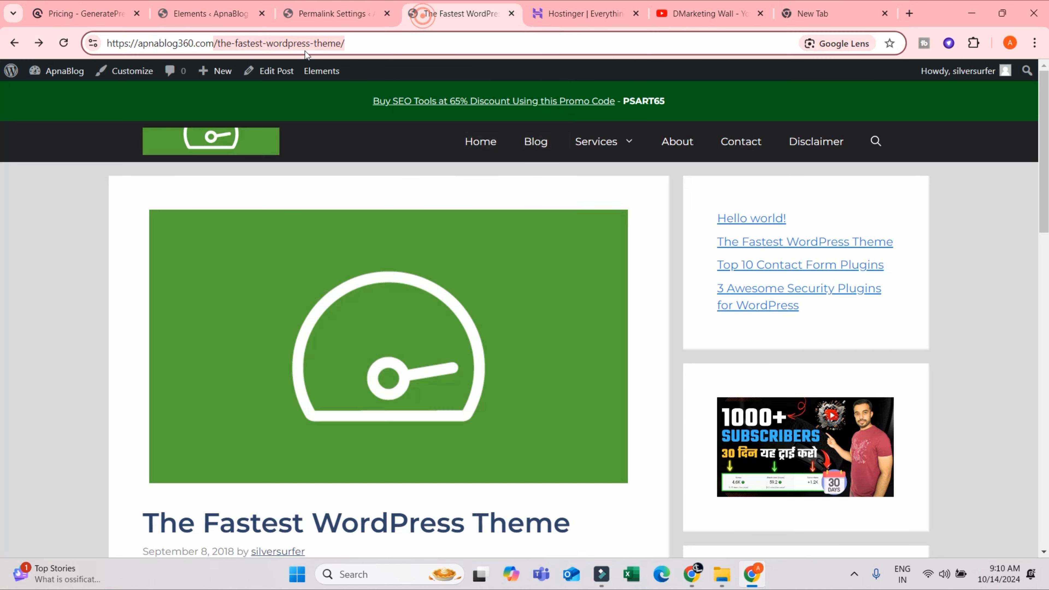
left_click(71, 42)
left_click(188, 41)
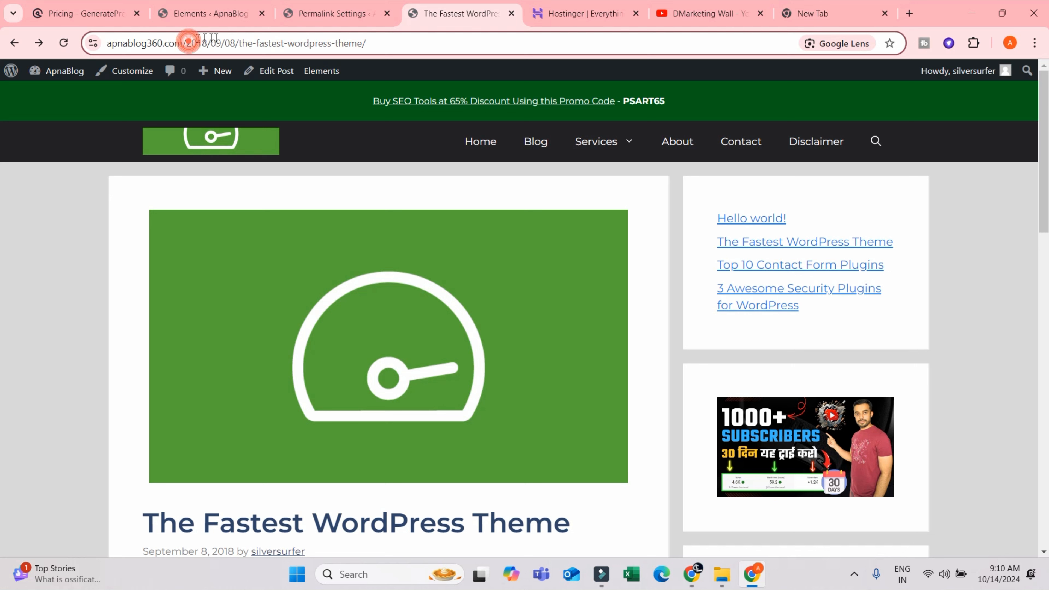
left_click_drag(189, 42, 234, 40)
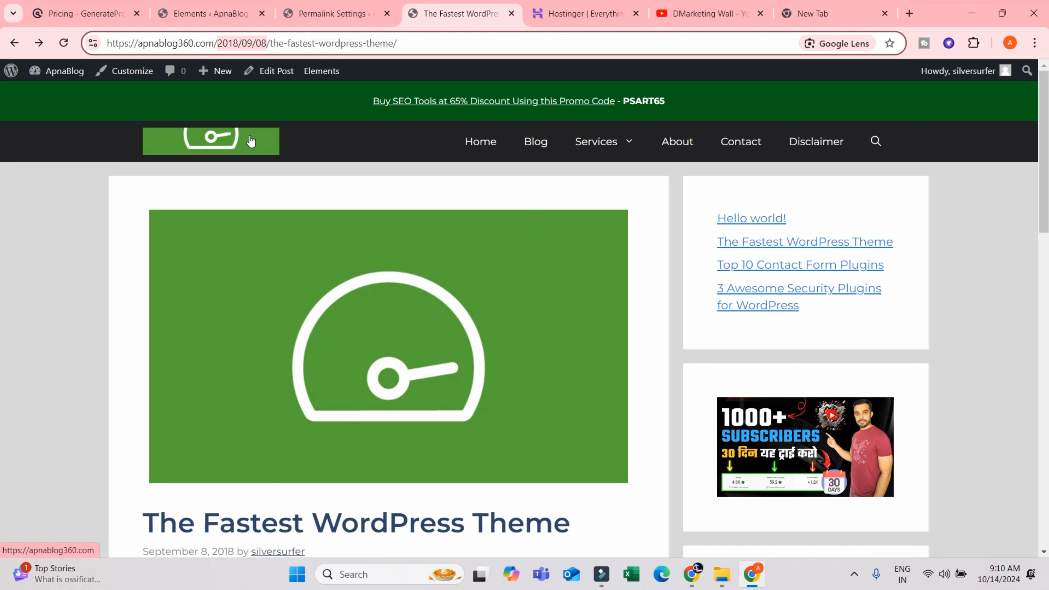
left_click(274, 41)
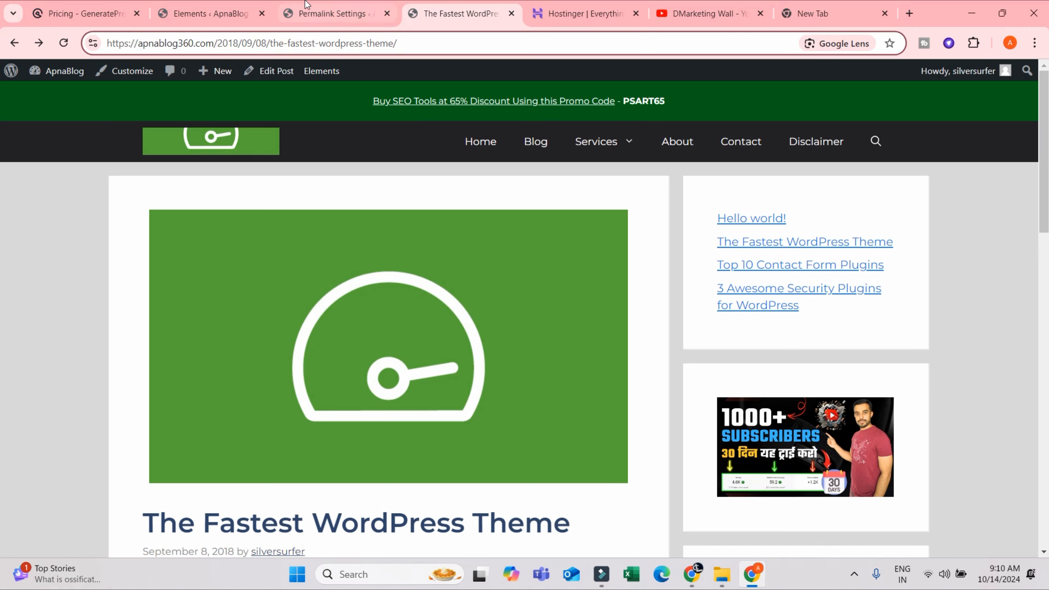
Return to the Permalink settings, choose the Post name structure again and save the changes
left_click(307, 13)
left_click(280, 453)
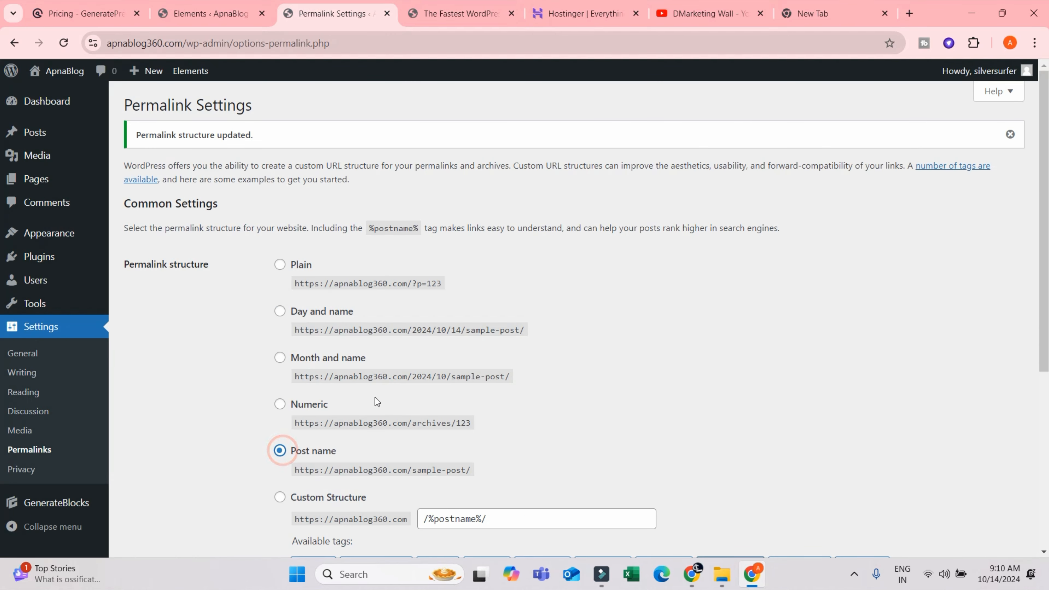
scroll(388, 396, "down", 3)
scroll(405, 397, "down", 3)
left_click(159, 488)
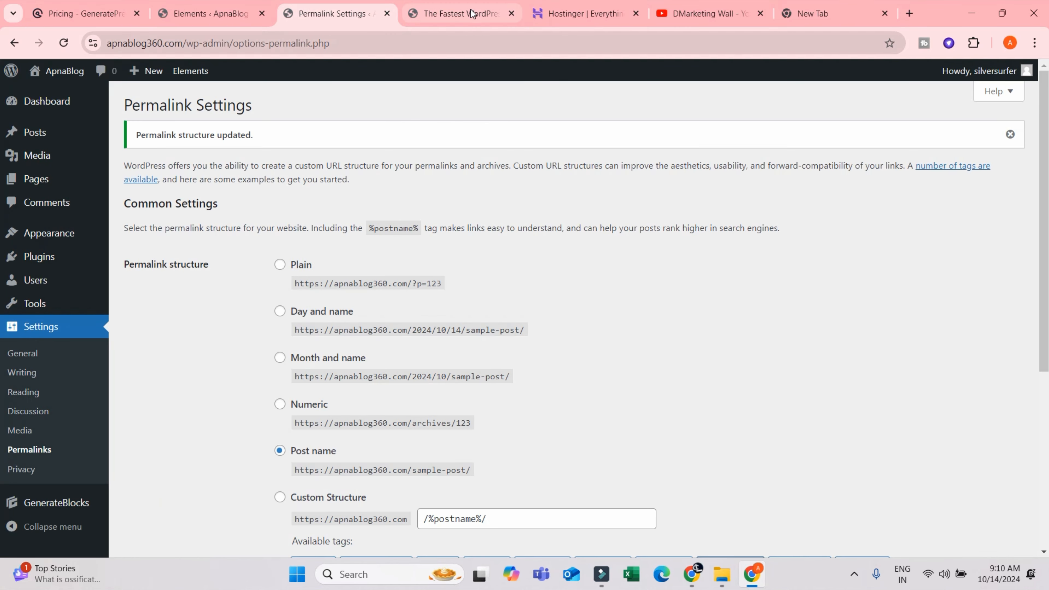
Reload the live homepage, open The Fastest WordPress Theme post, check the slug in its address and look over the page
left_click(471, 13)
left_click(481, 141)
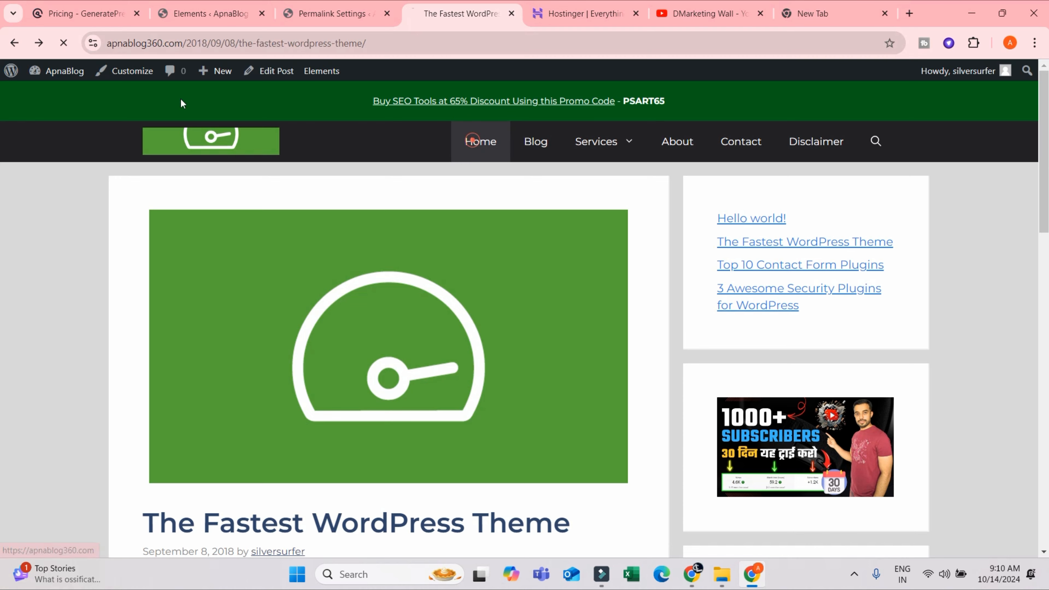
left_click(65, 43)
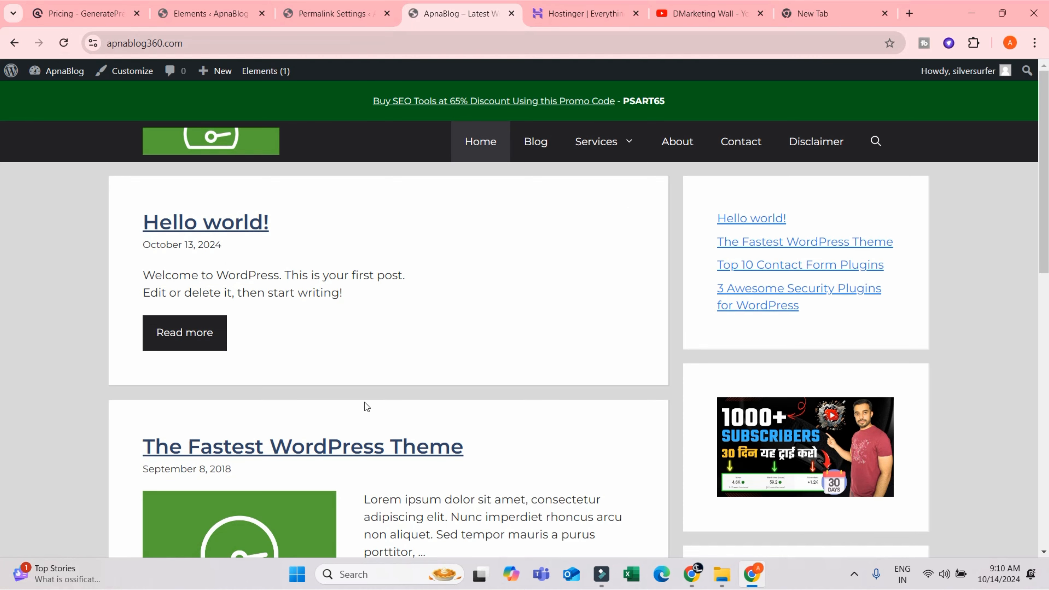
left_click(340, 447)
left_click_drag(181, 49, 468, 39)
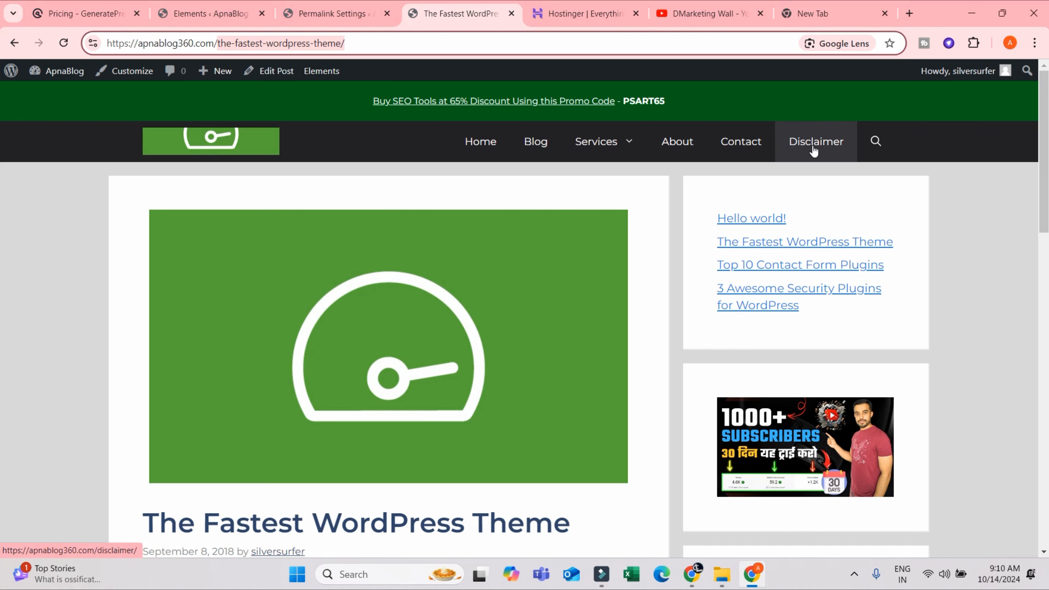
scroll(751, 234, "down", 12)
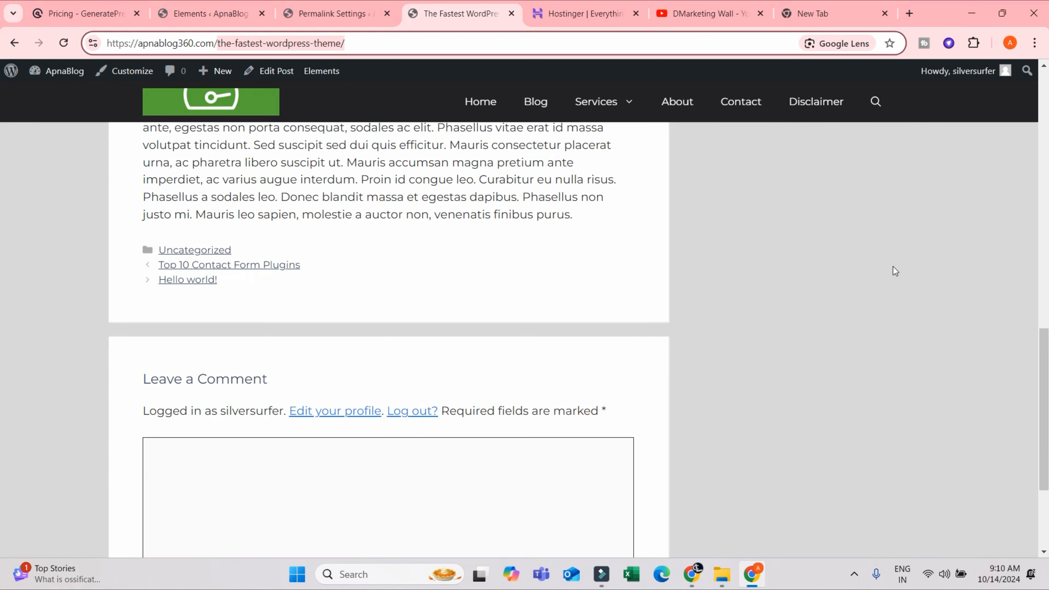
scroll(898, 267, "down", 4)
scroll(898, 264, "up", 16)
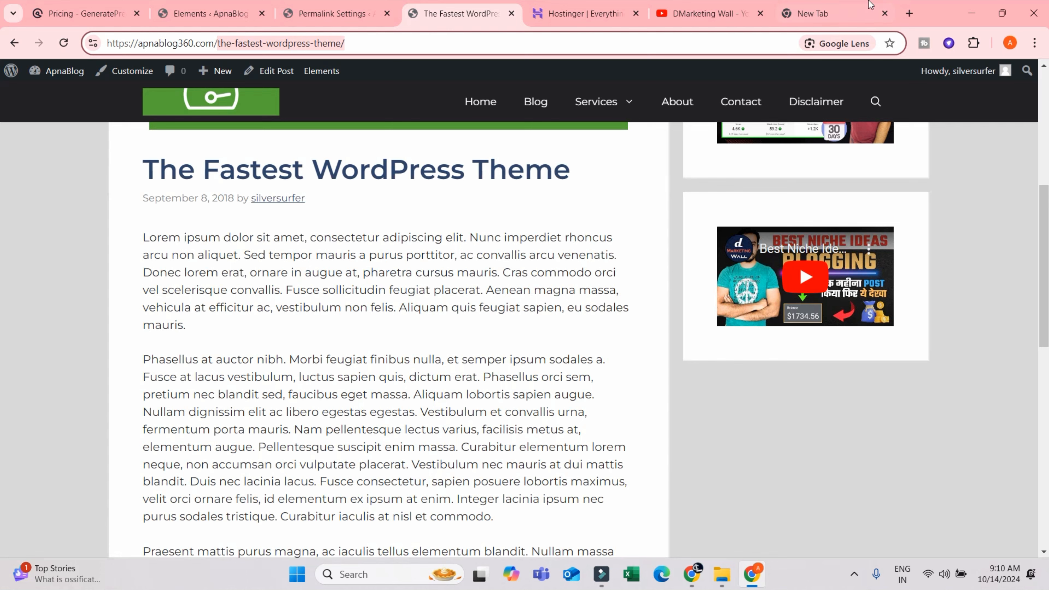
Search the web for a way to create a disclaimer page and open the Disclaimer Generator site
left_click(849, 5)
type("d")
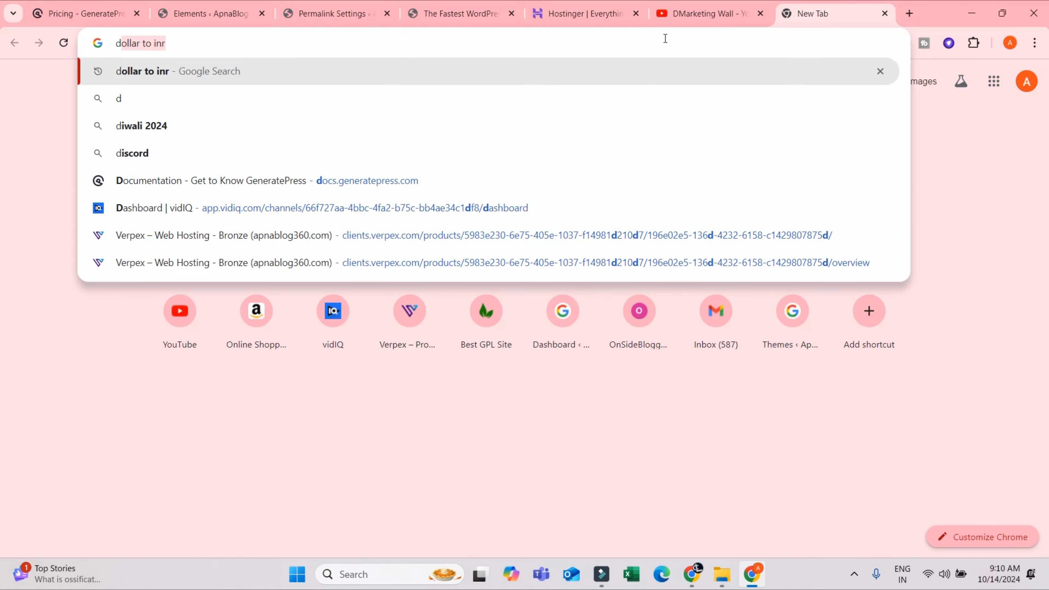
key("BackSpace")
key("BackSpace")
type("create")
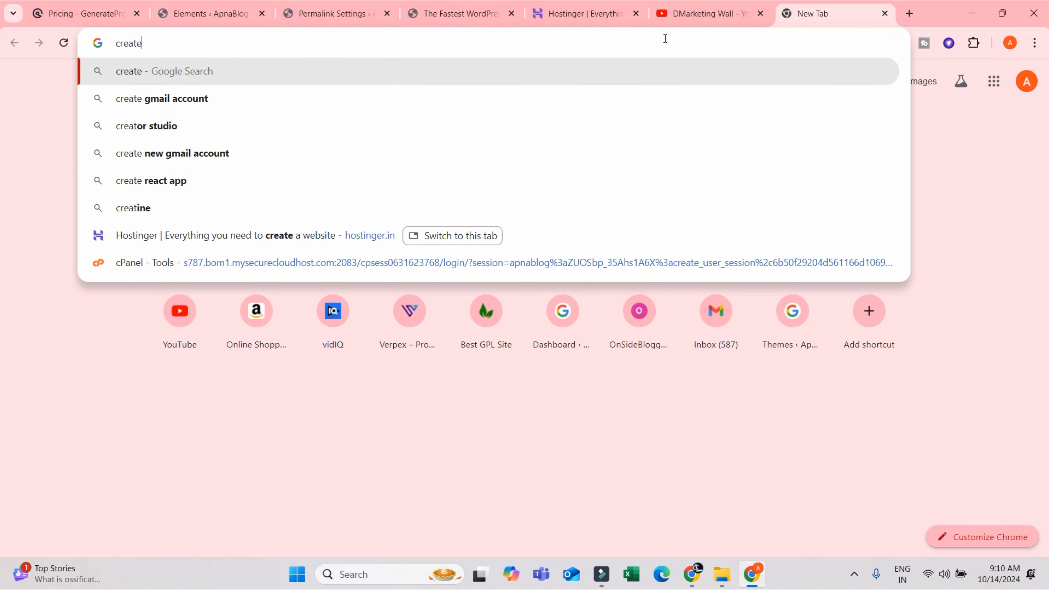
type(" disclaimer pa")
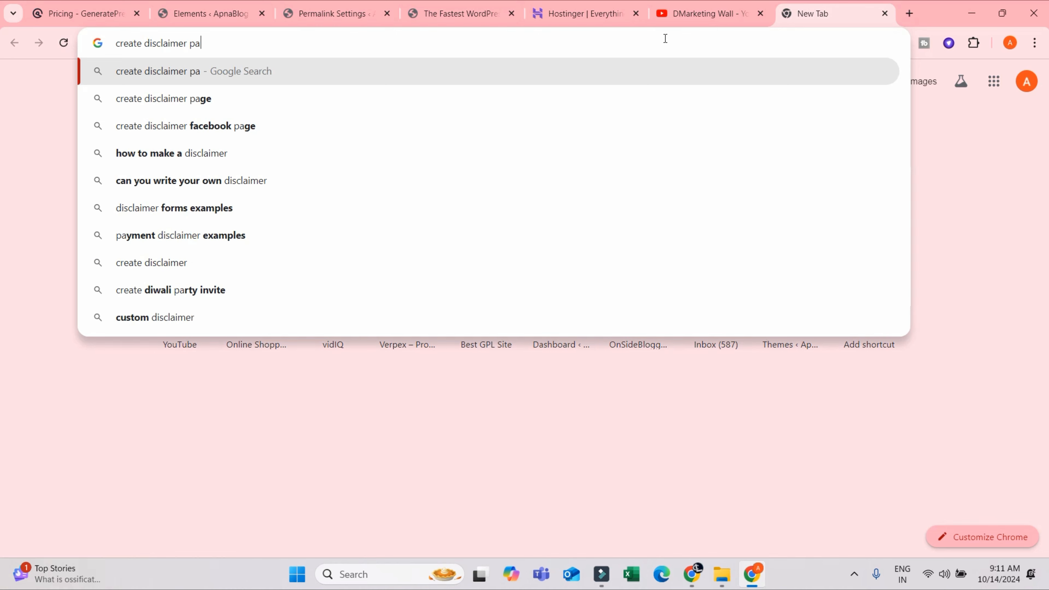
key("BackSpace")
type("ge")
key("Return")
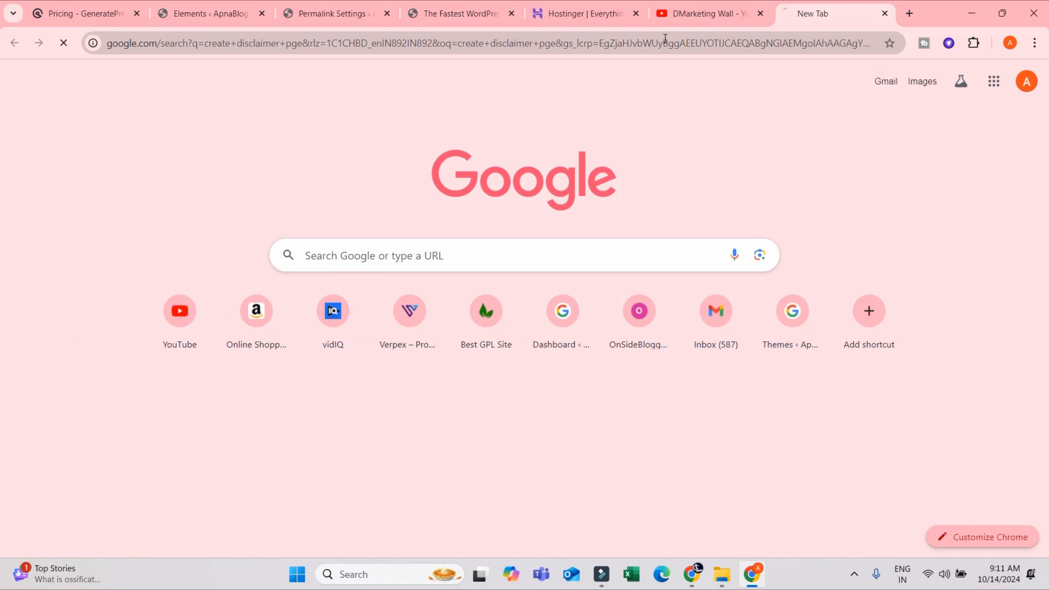
left_click(251, 267)
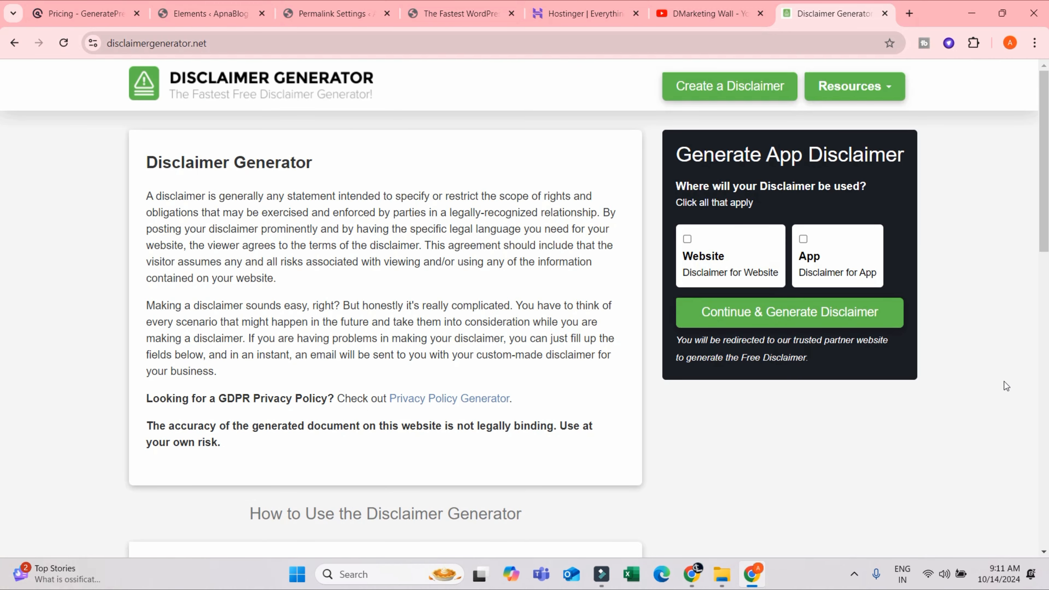
Open the Disclaimer page of the ApnaBlog site for editing from its list of pages
left_click(332, 13)
left_click(37, 173)
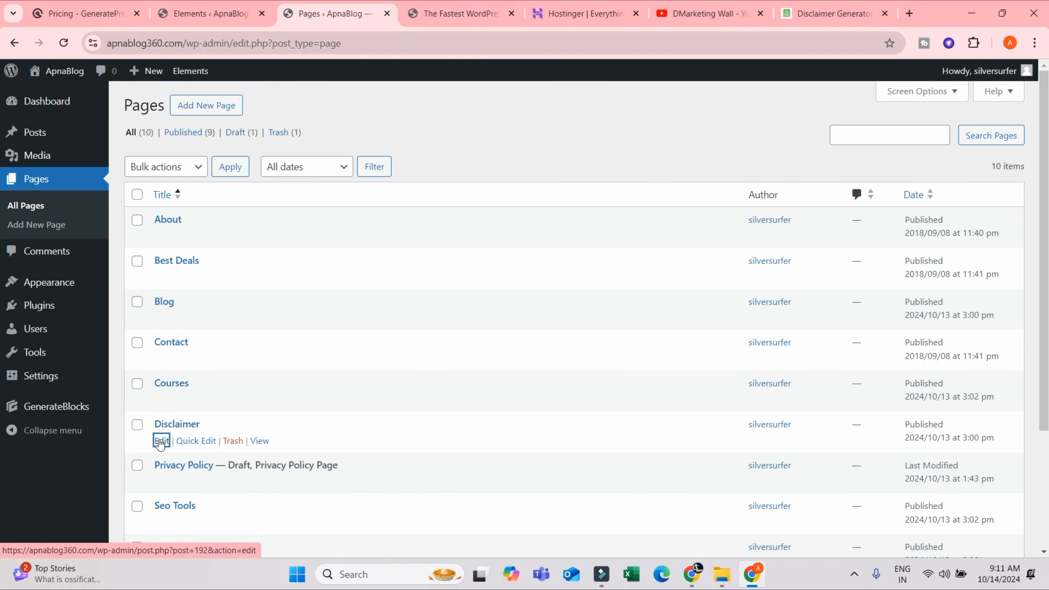
left_click(163, 426)
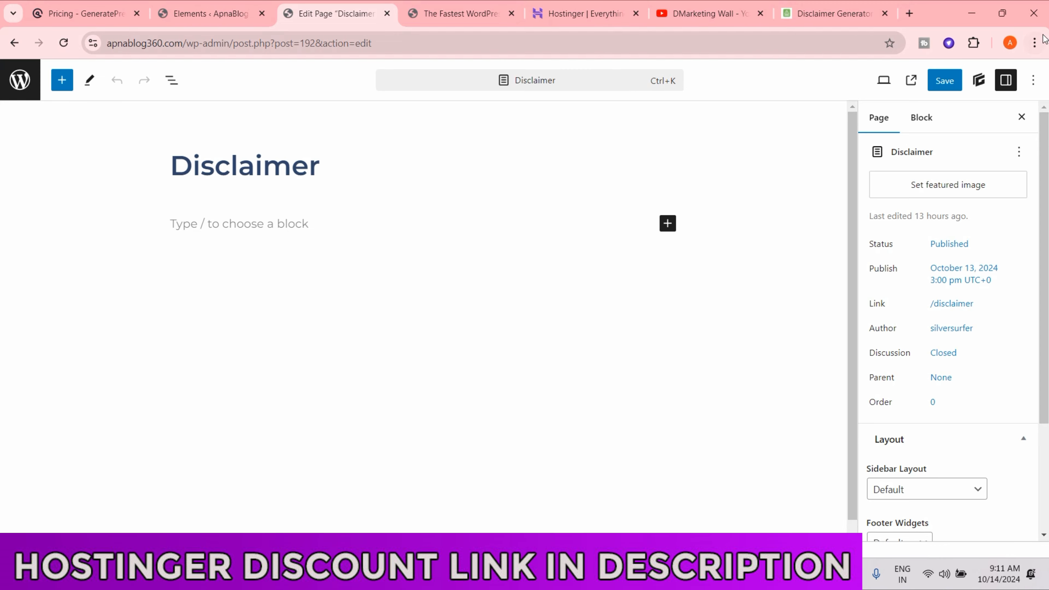
Return from the Disclaimer Generator to the web search, search for "privacy page generator" and open the Privacy Policy Generator site
left_click(832, 6)
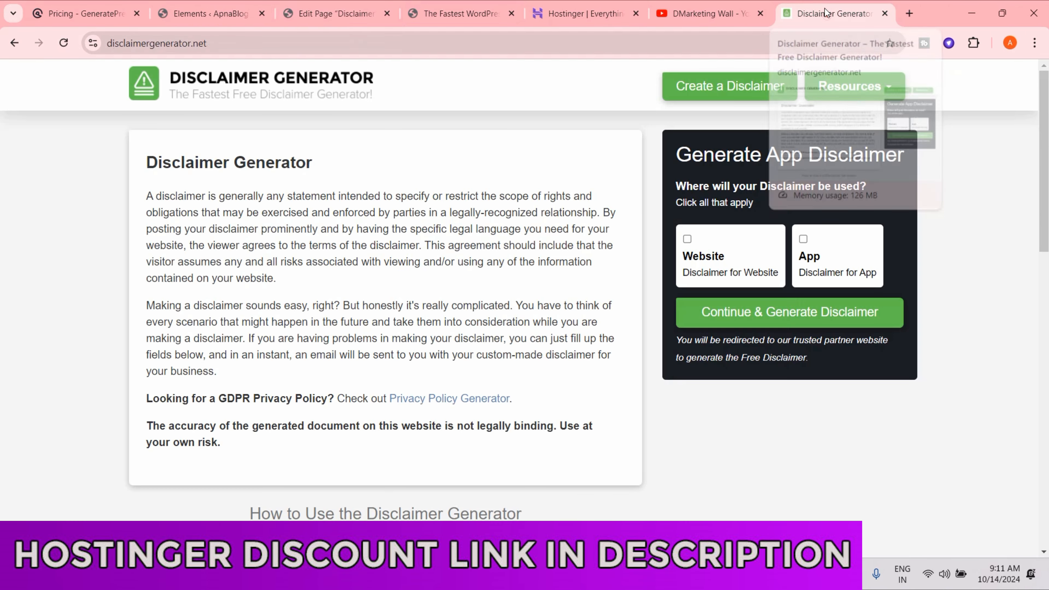
left_click(13, 43)
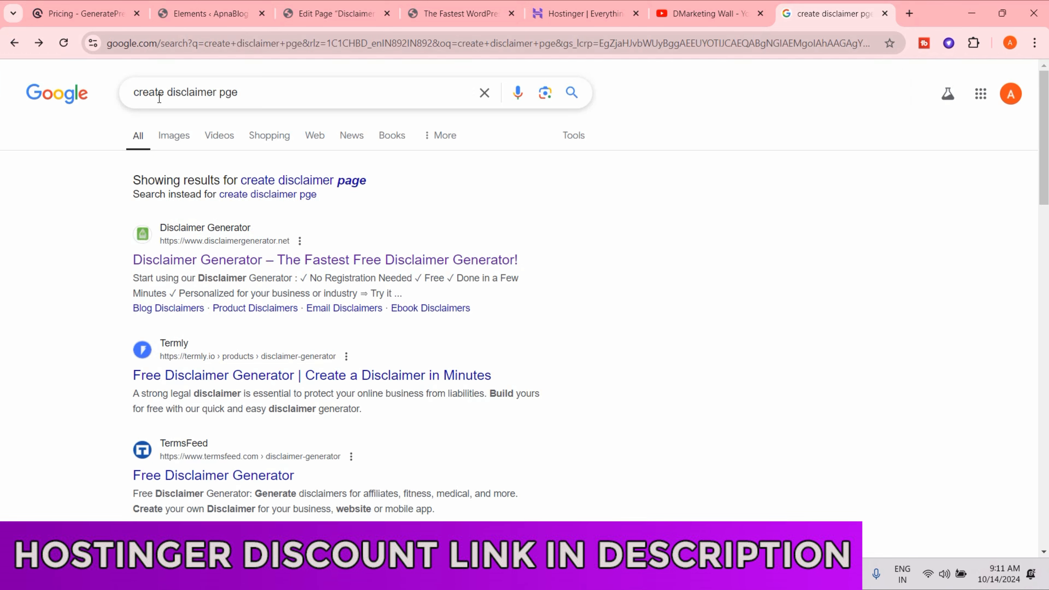
left_click_drag(218, 91, 101, 93)
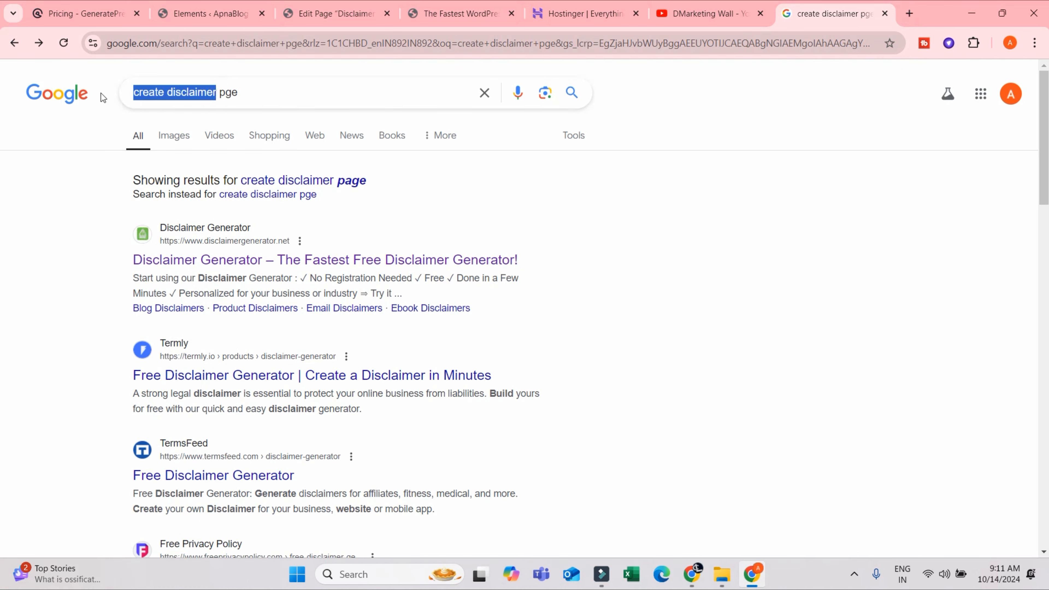
type("privacy")
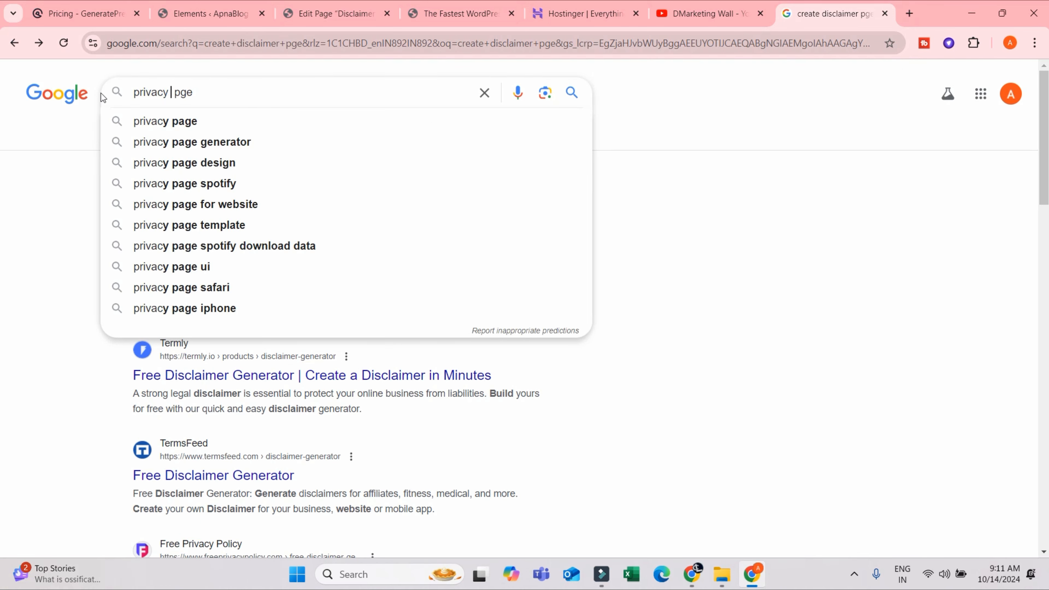
left_click(194, 142)
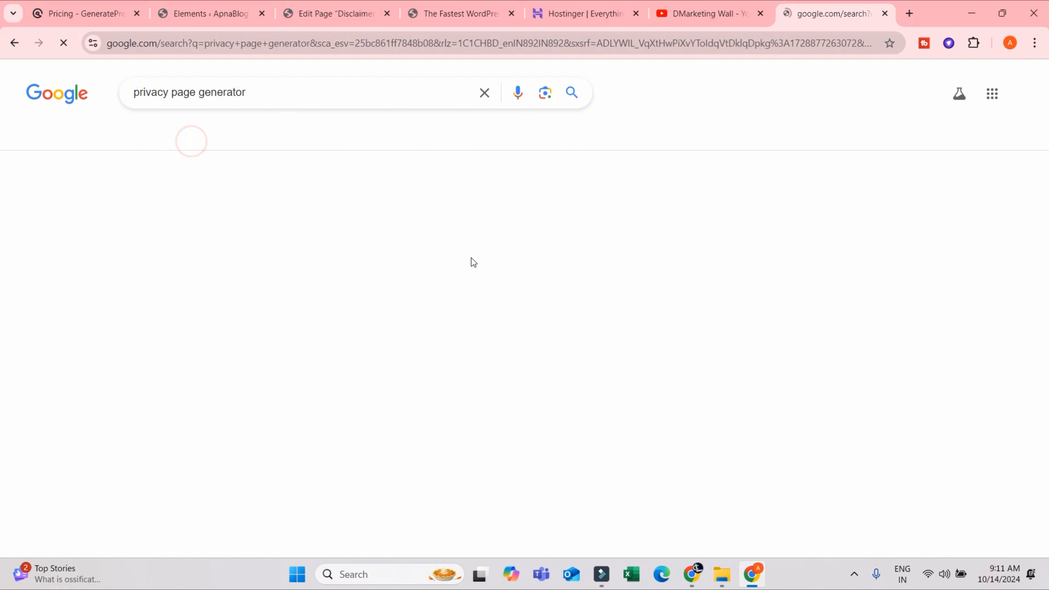
left_click(183, 211)
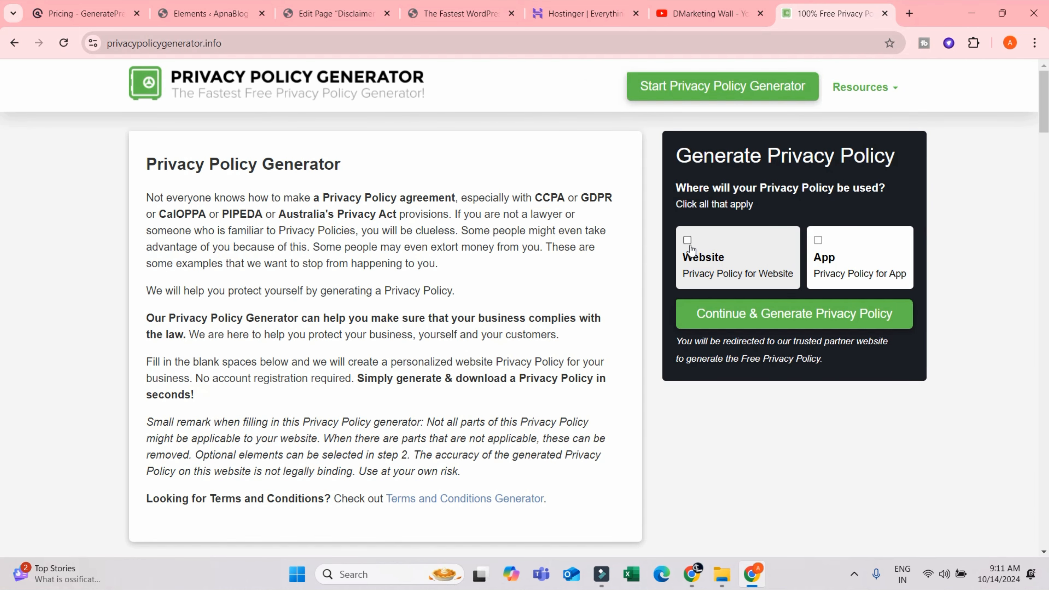
Start the website privacy policy wizard, choose the individual entity type, try to continue to the next stage, and close the generator pages
left_click(771, 322)
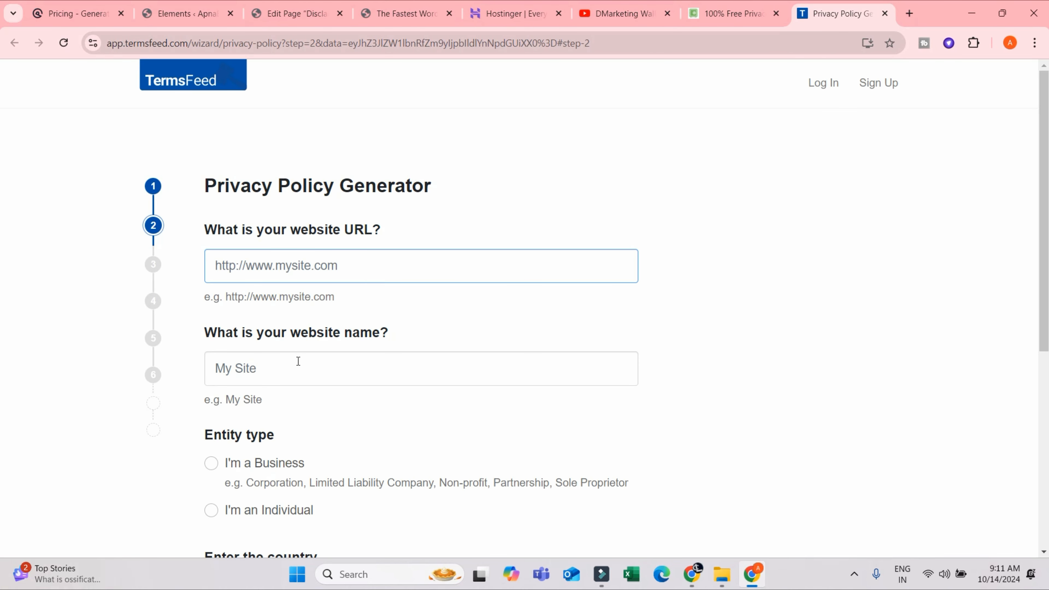
scroll(297, 288, "down", 1)
left_click(298, 293)
scroll(335, 469, "down", 2)
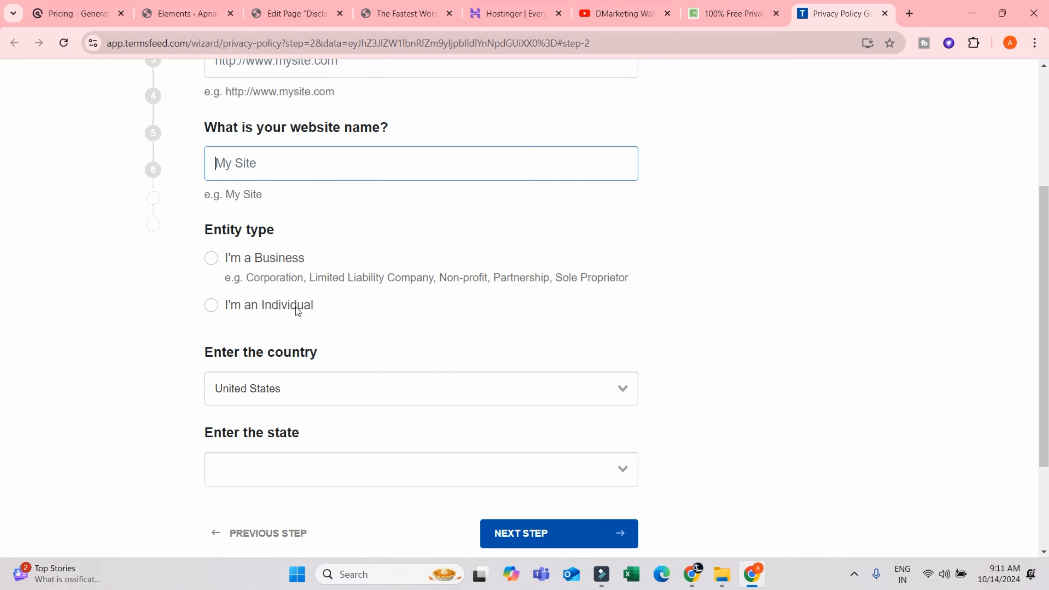
left_click(273, 311)
scroll(346, 429, "down", 3)
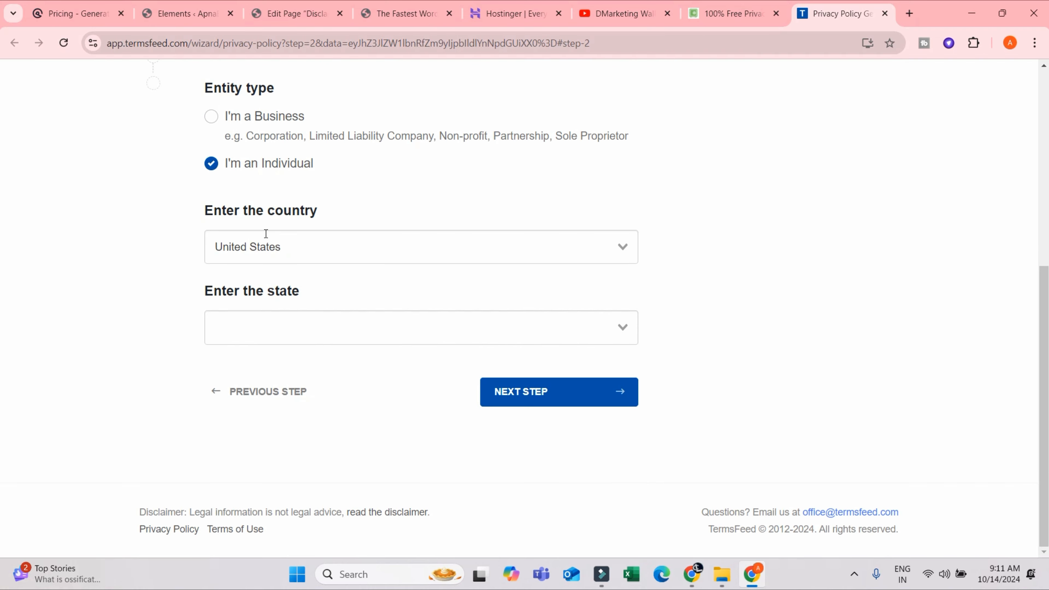
left_click(305, 245)
left_click(23, 319)
left_click(533, 404)
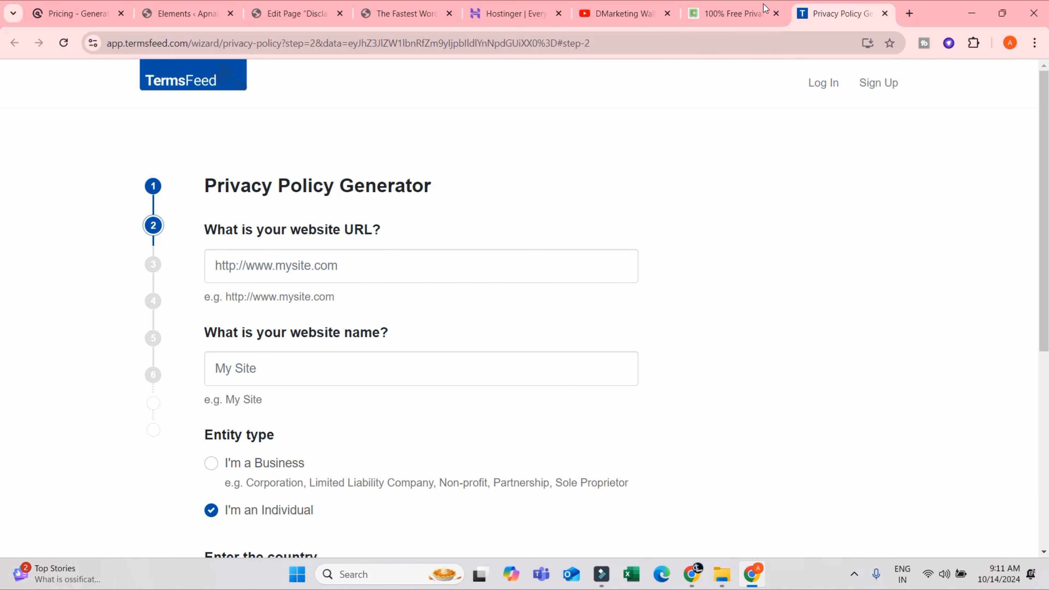
left_click(886, 13)
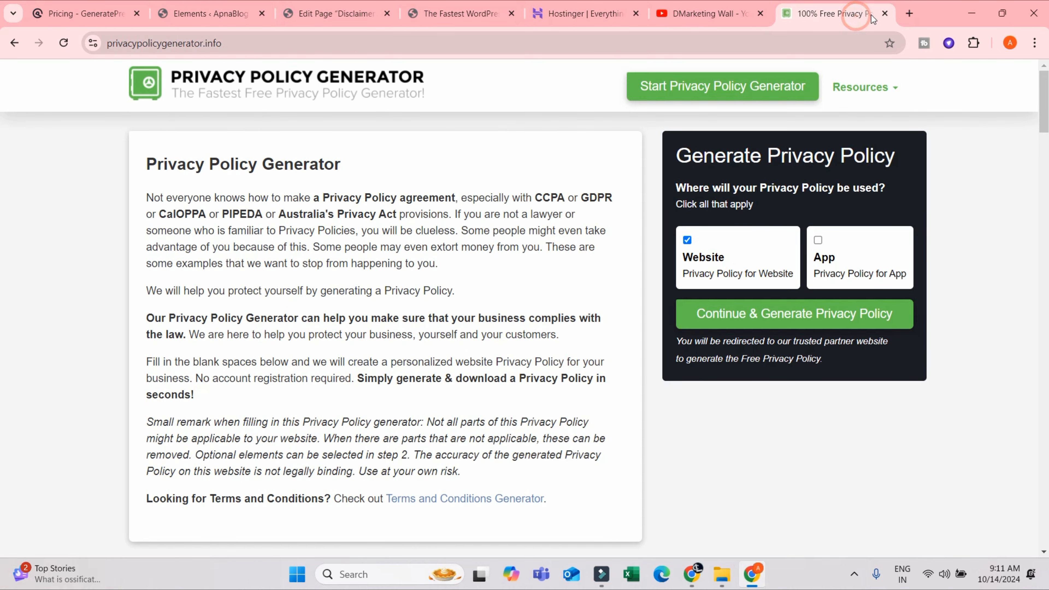
left_click(885, 14)
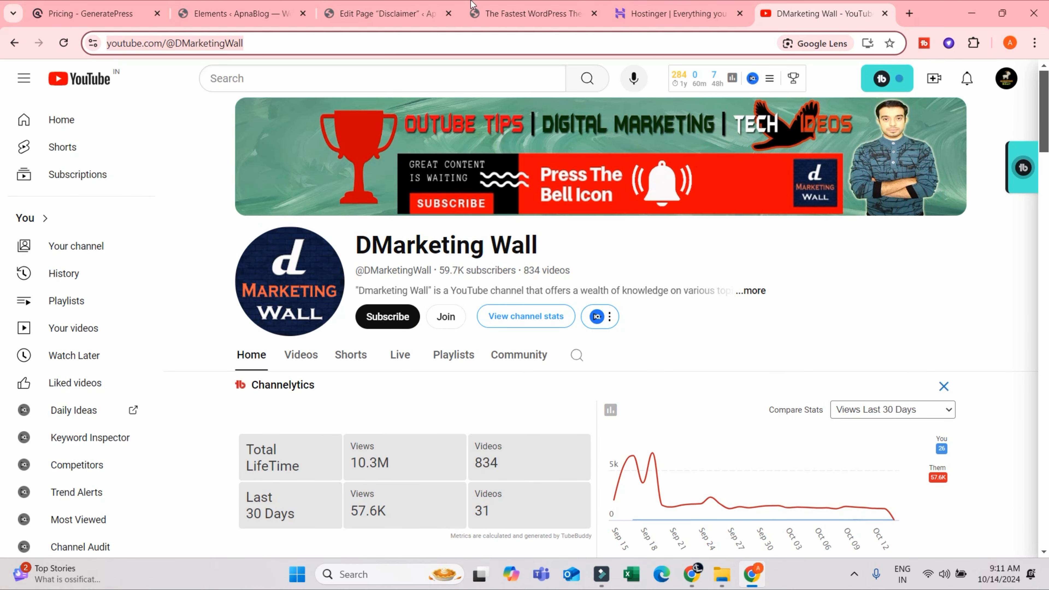
Leave the Disclaimer page editor, open The Fastest WordPress Theme post for editing from the list of posts and look through its text
left_click(429, 13)
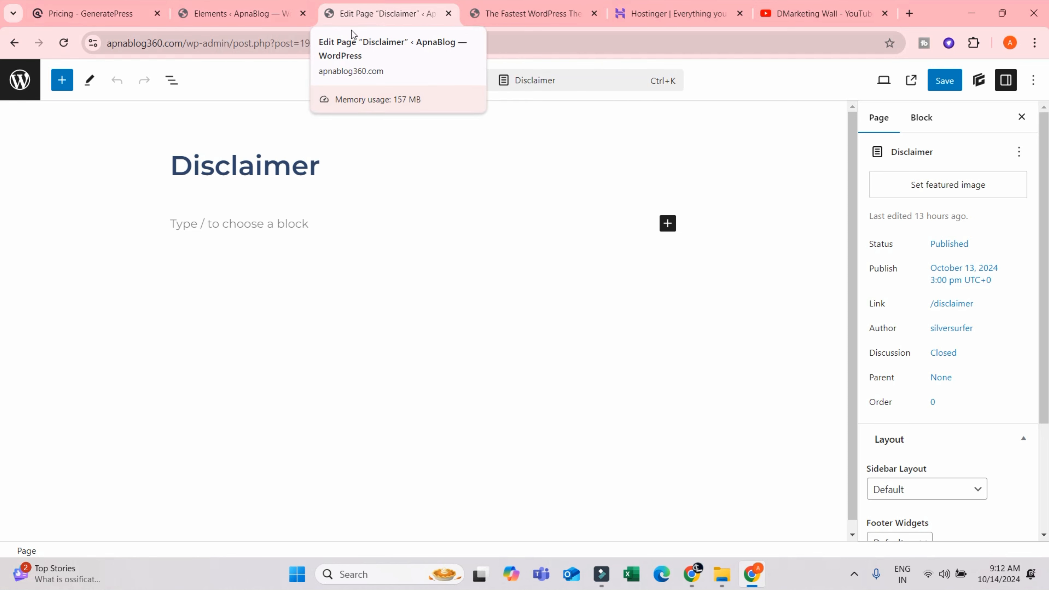
left_click(19, 89)
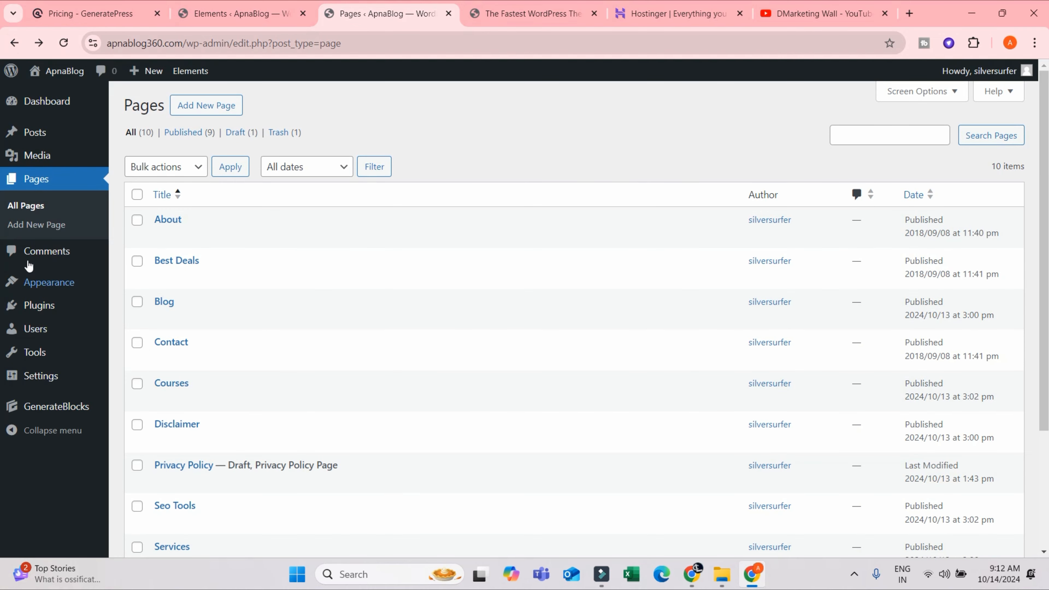
mouse_move(78, 134)
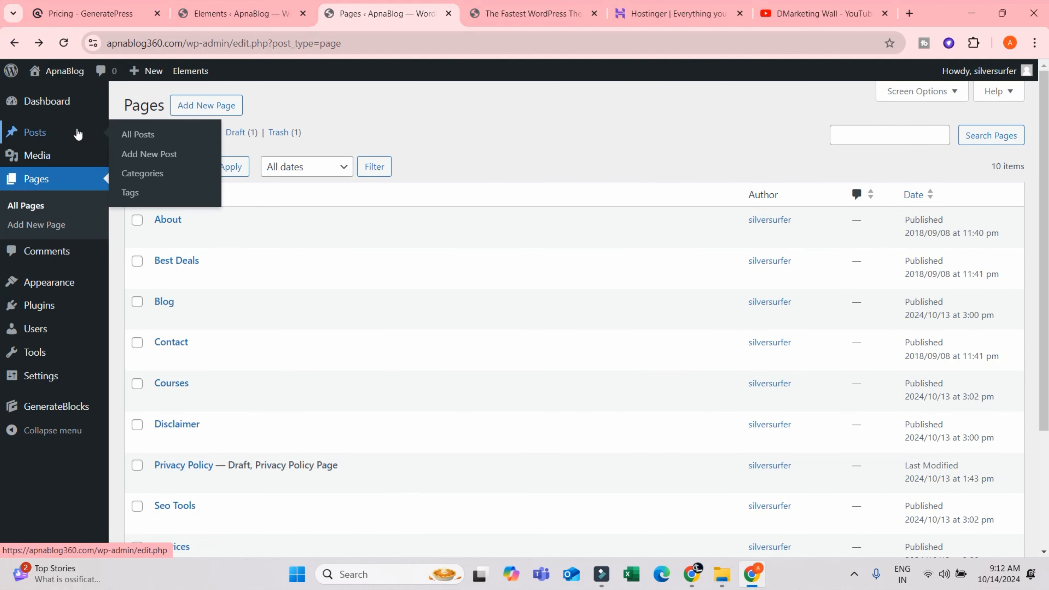
left_click(139, 137)
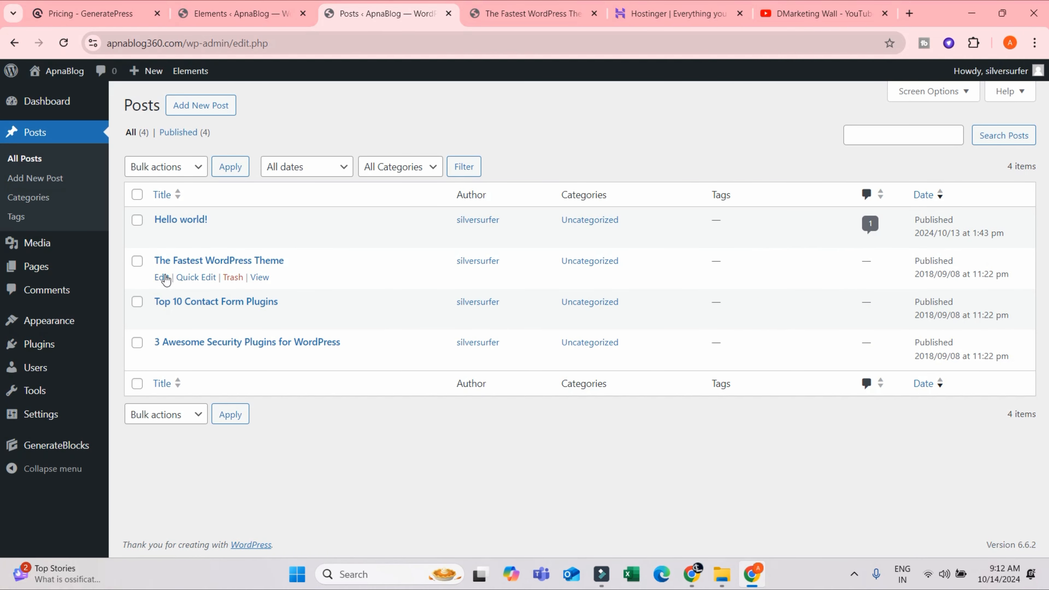
left_click(162, 278)
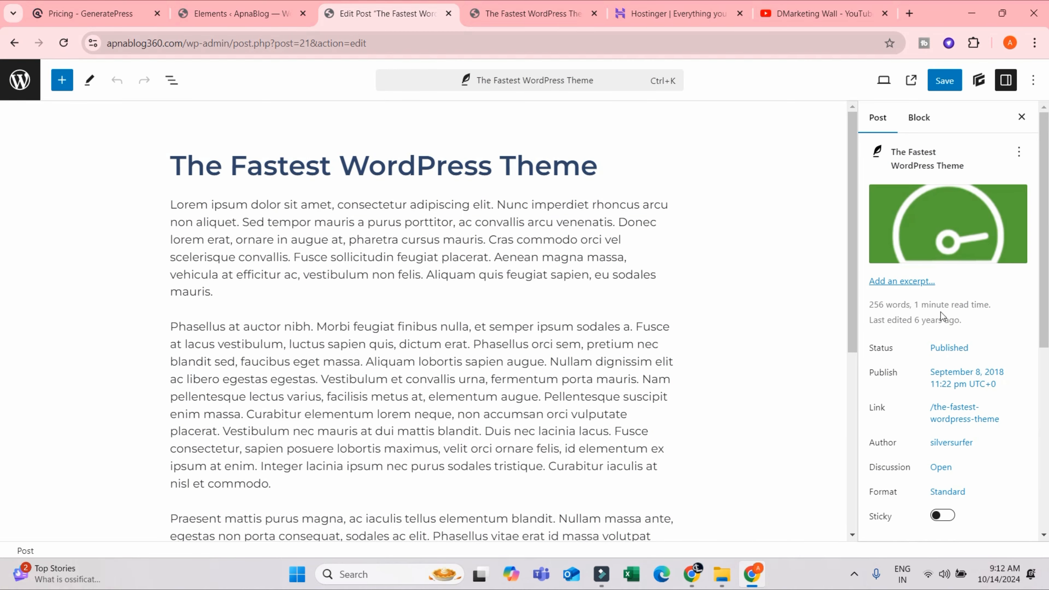
left_click(328, 305)
scroll(414, 314, "down", 5)
scroll(376, 281, "up", 5)
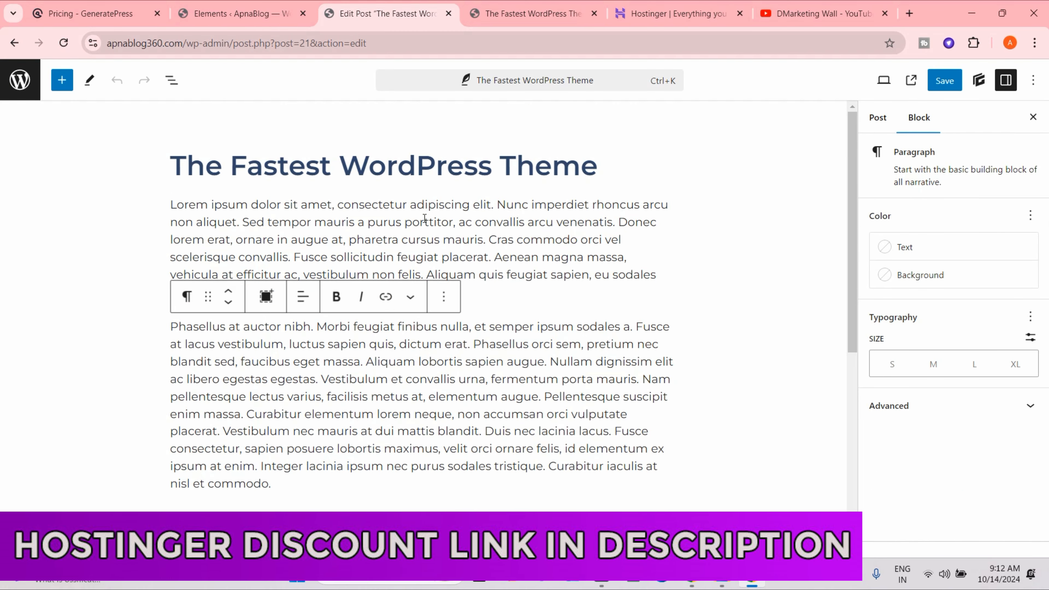
left_click_drag(337, 205, 470, 205)
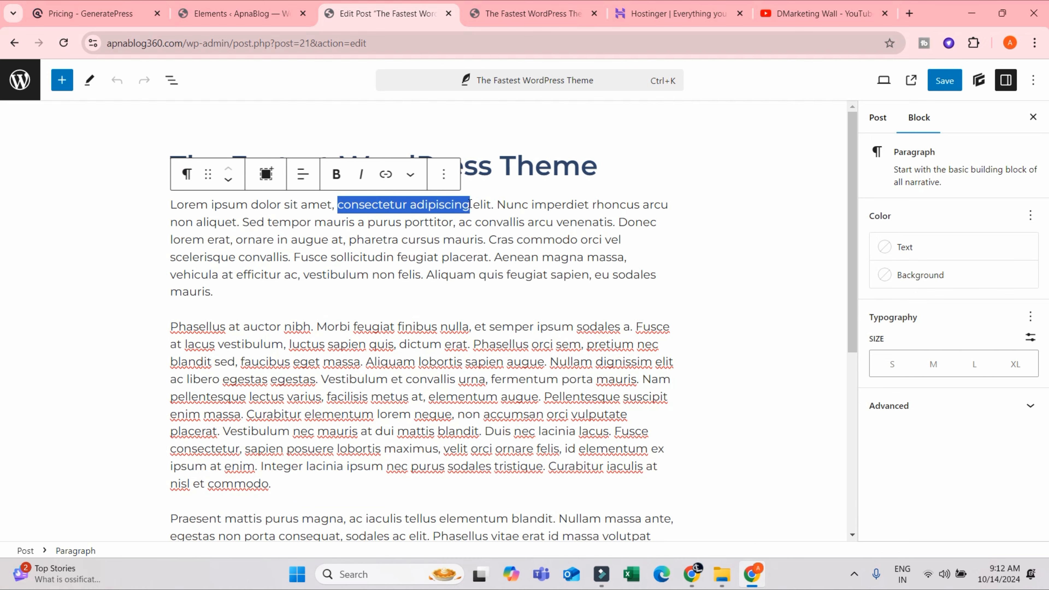
left_click(386, 174)
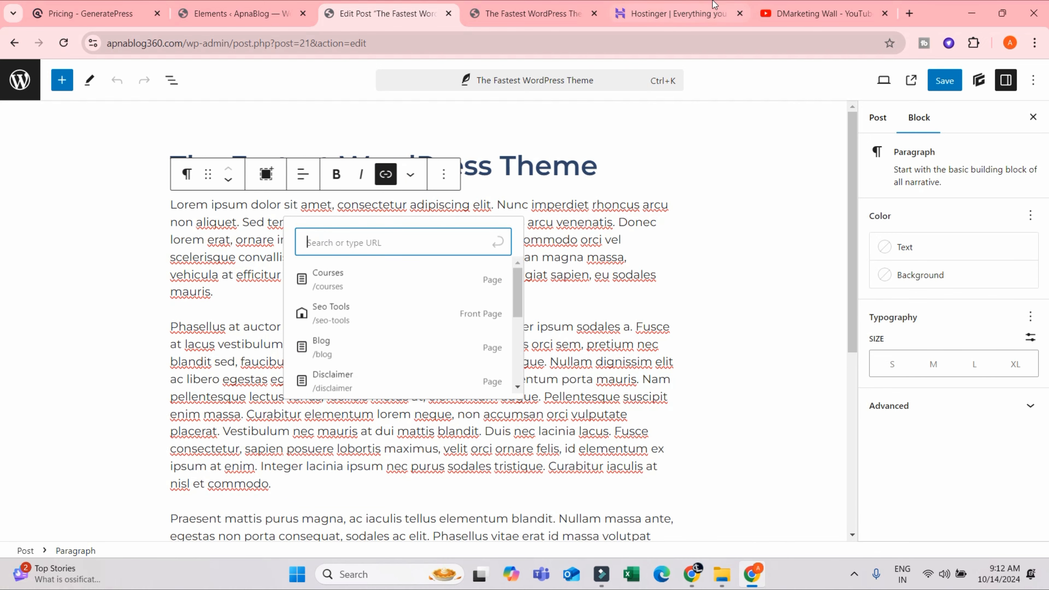
left_click(762, 6)
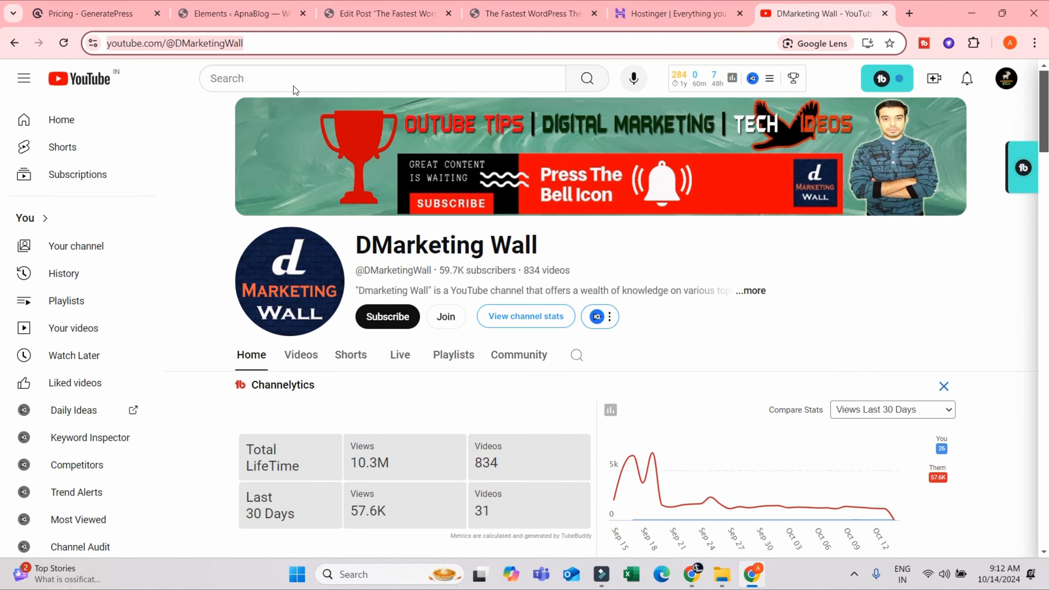
left_click(247, 43)
key("ctrl+c")
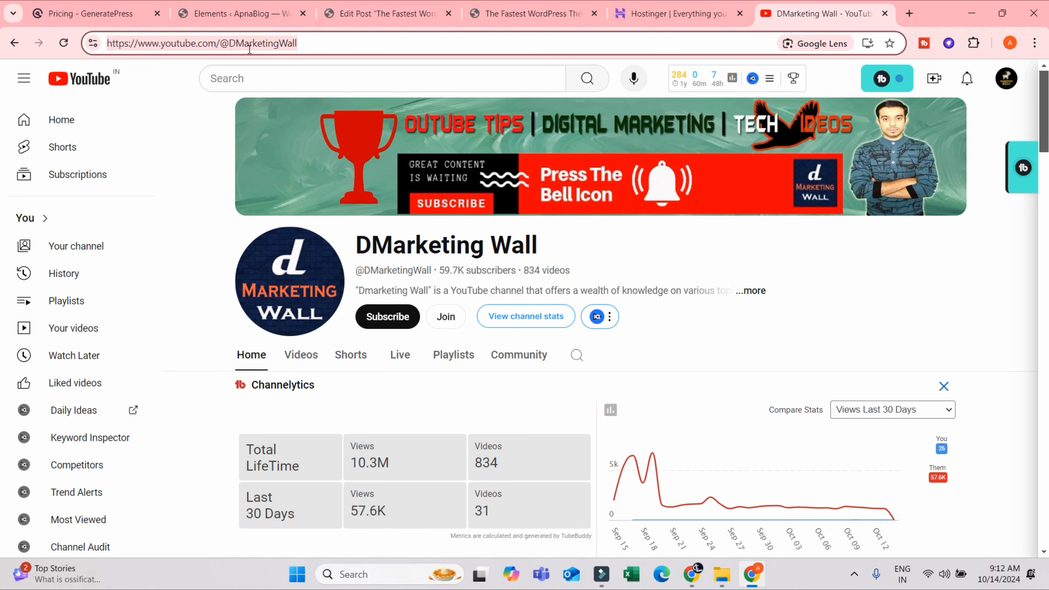
left_click(384, 13)
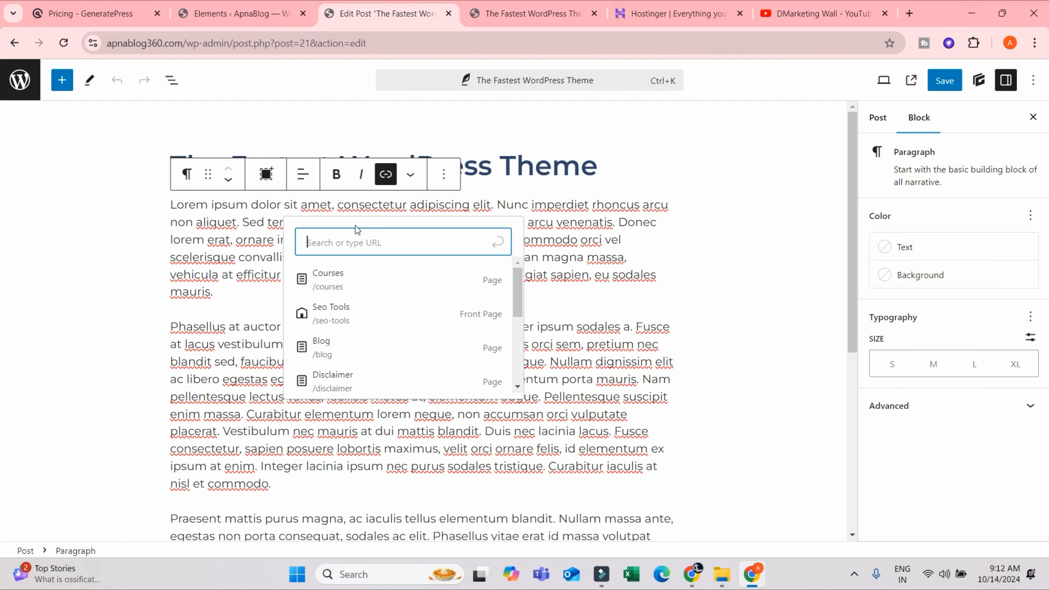
key("ctrl+v")
key("Return")
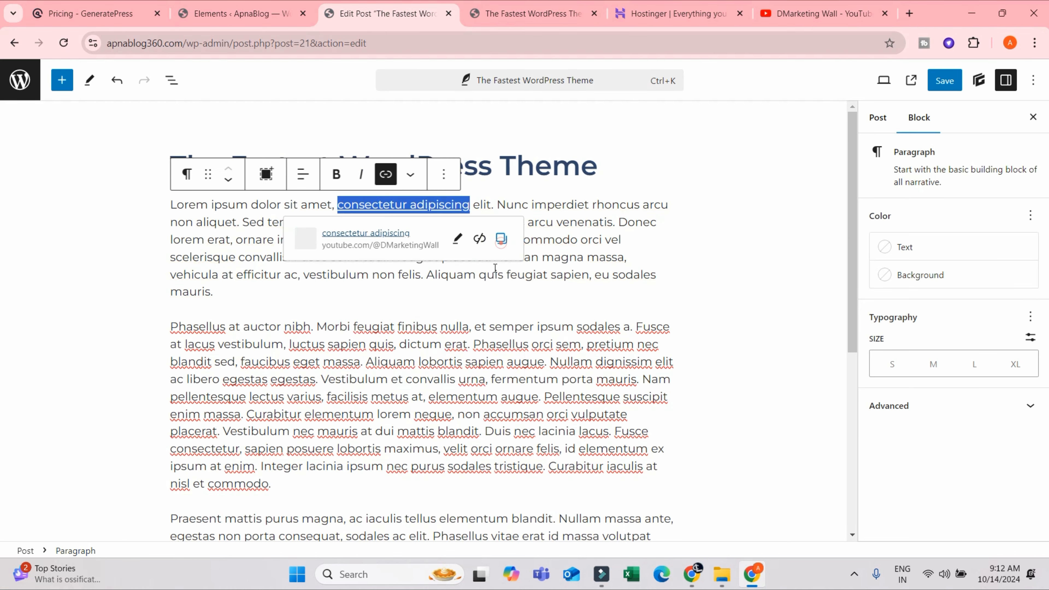
left_click(780, 221)
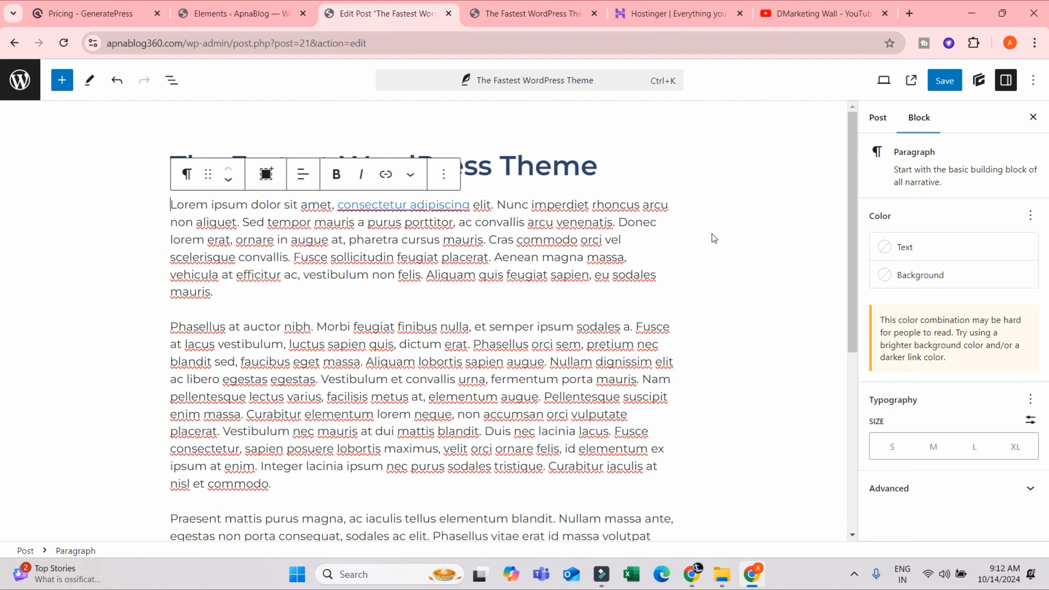
Remove the current featured image of The Fastest WordPress Theme post and open the featured image chooser
scroll(713, 238, "down", 6)
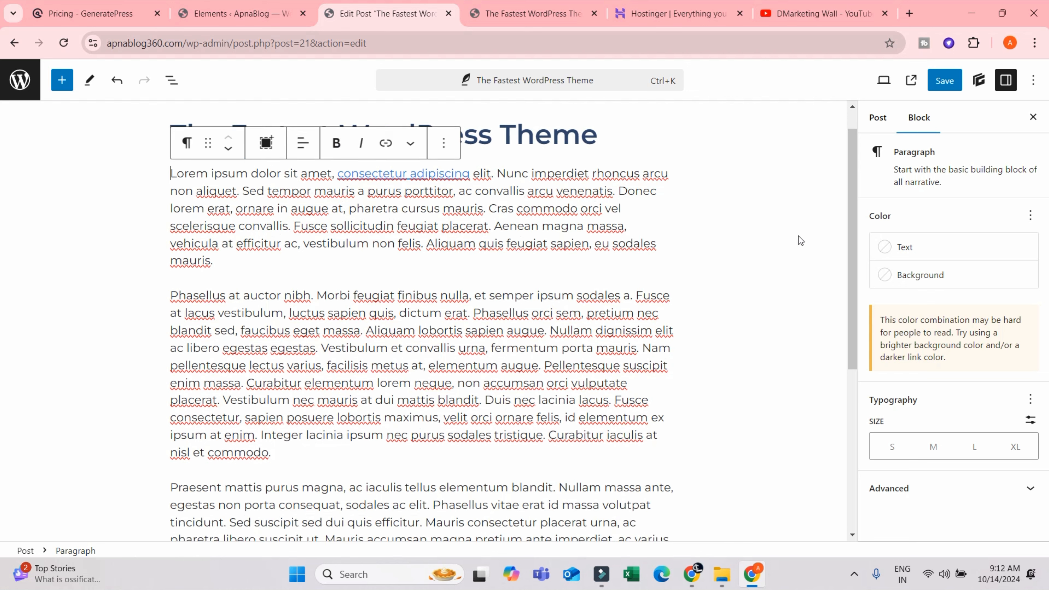
scroll(738, 237, "up", 6)
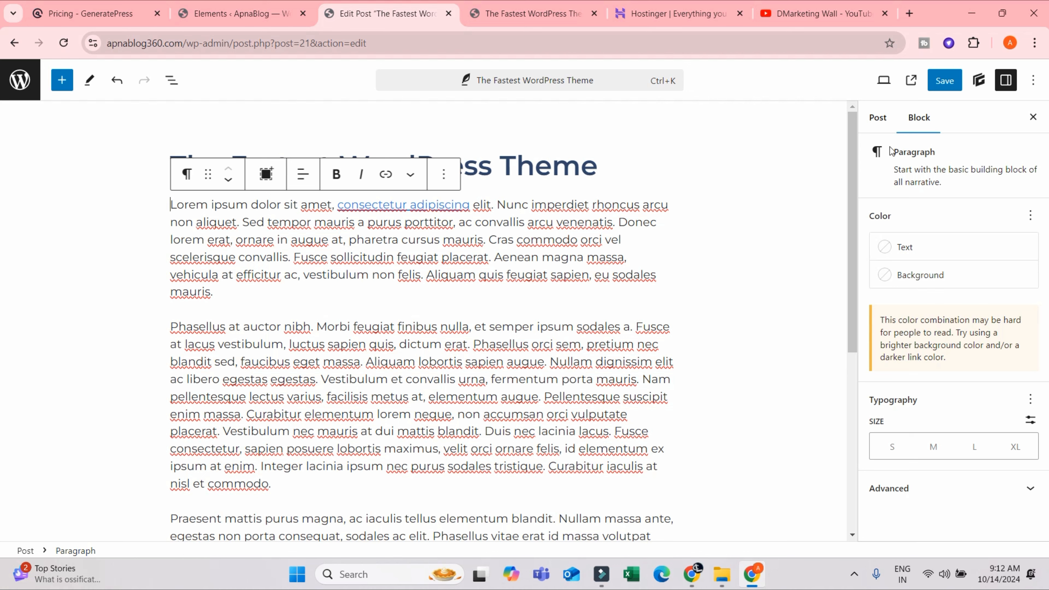
left_click(879, 120)
mouse_move(940, 225)
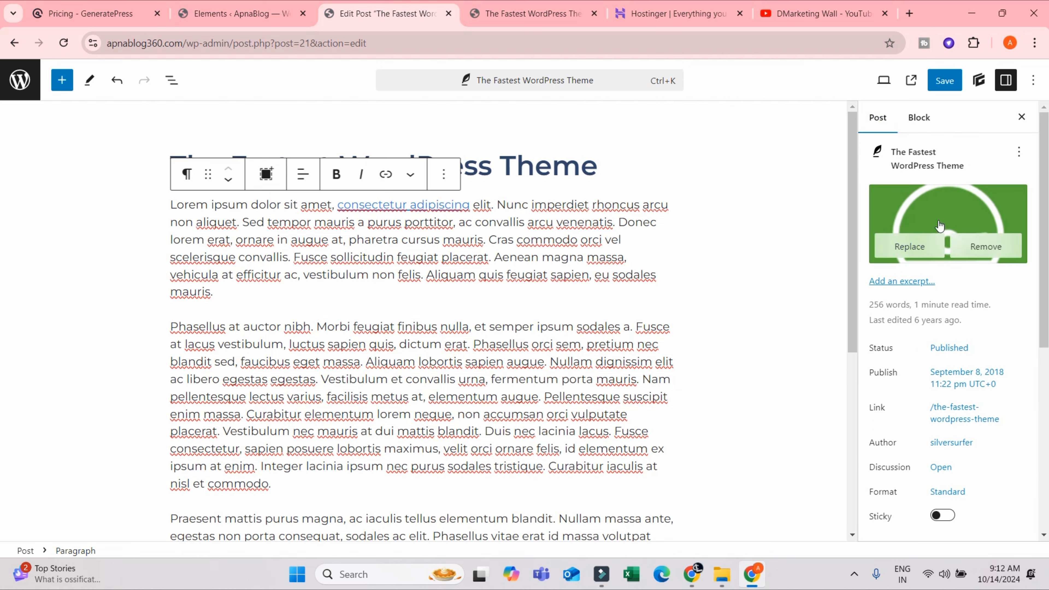
left_click(972, 250)
left_click(973, 197)
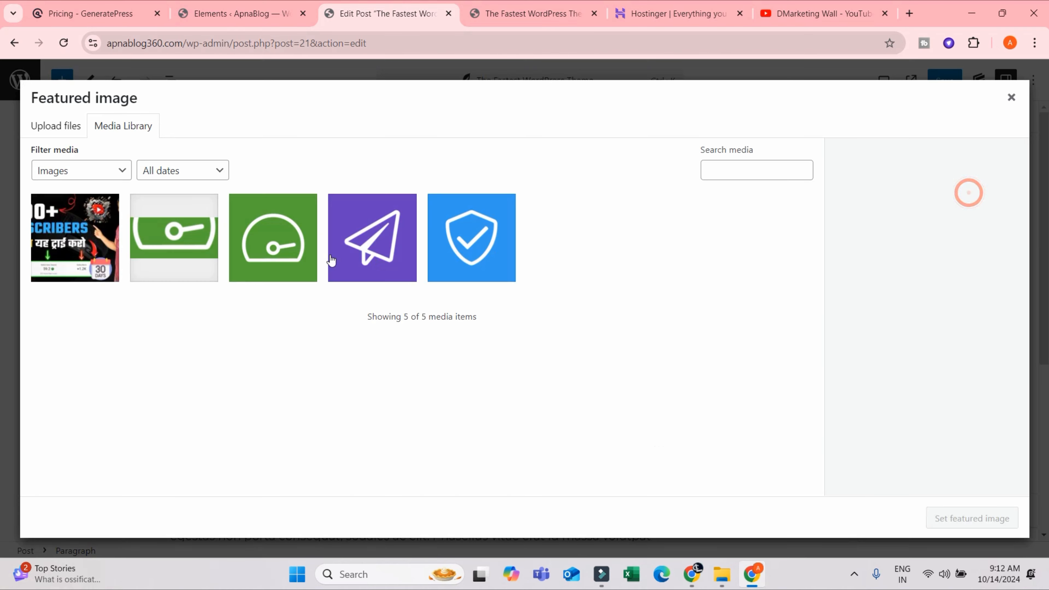
Upload how to use nordvpn.jpg from the Downloads folder, set it as the post's featured image and save the post
left_click(49, 129)
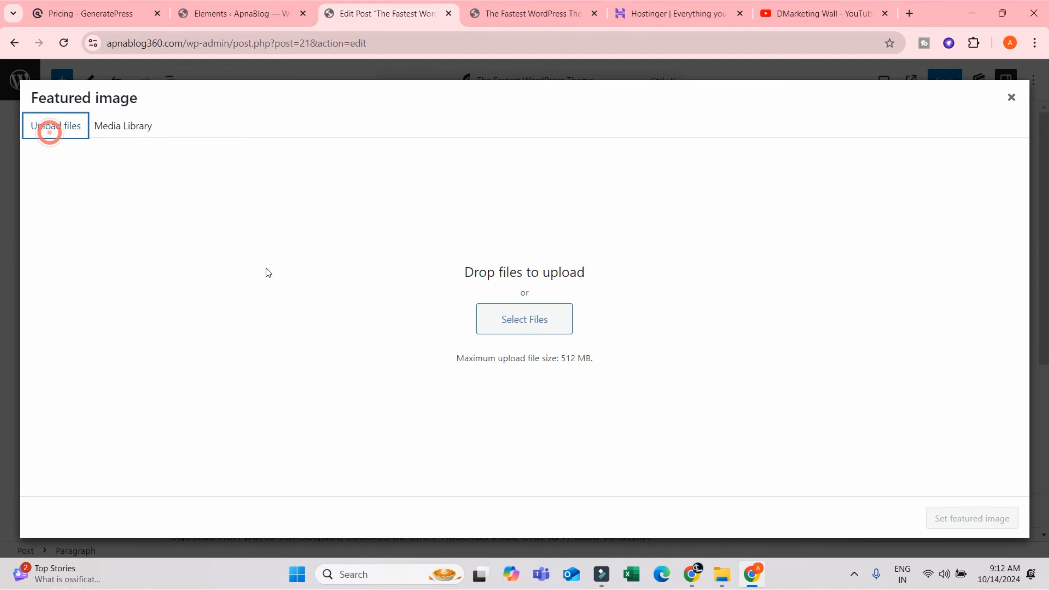
left_click(525, 322)
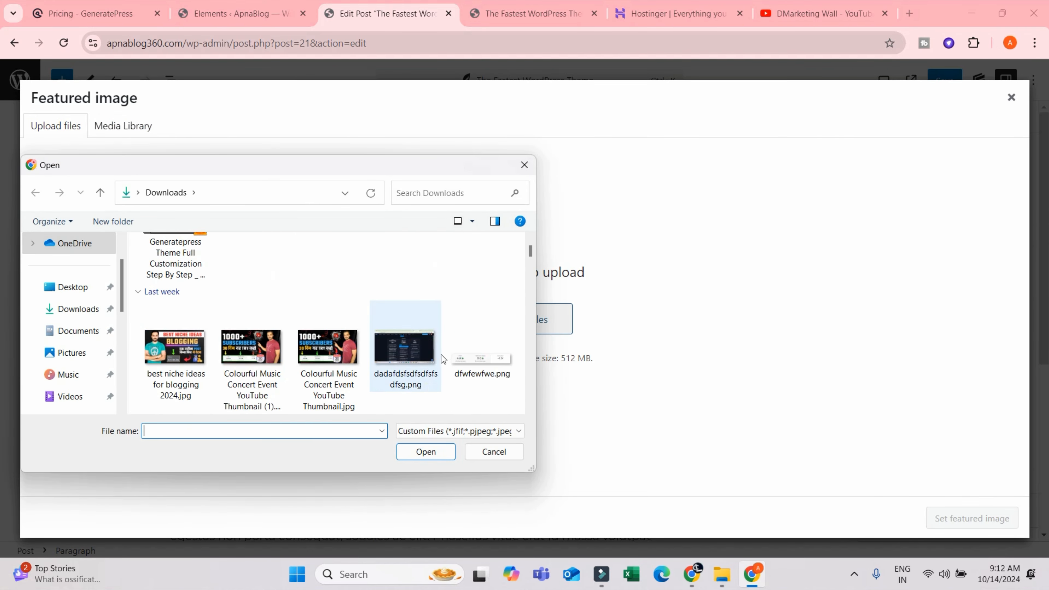
left_click(276, 367)
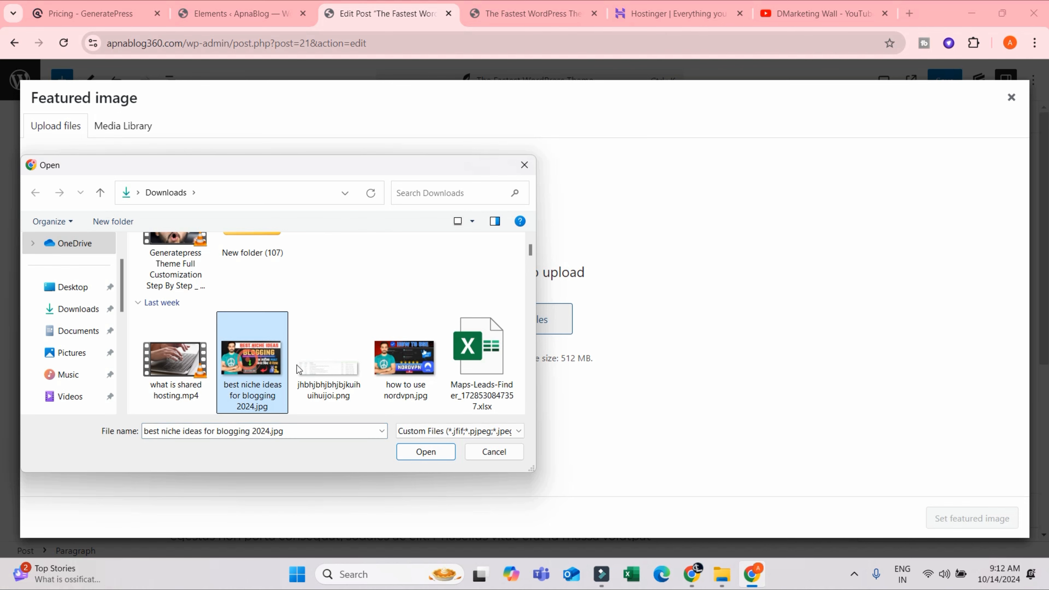
left_click(405, 358)
left_click(426, 452)
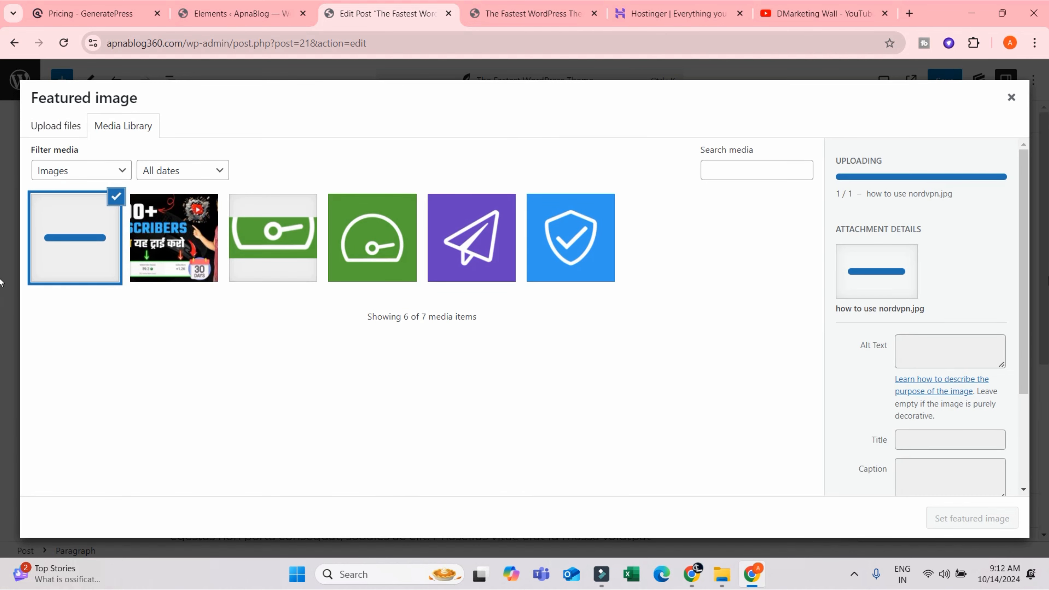
left_click(973, 518)
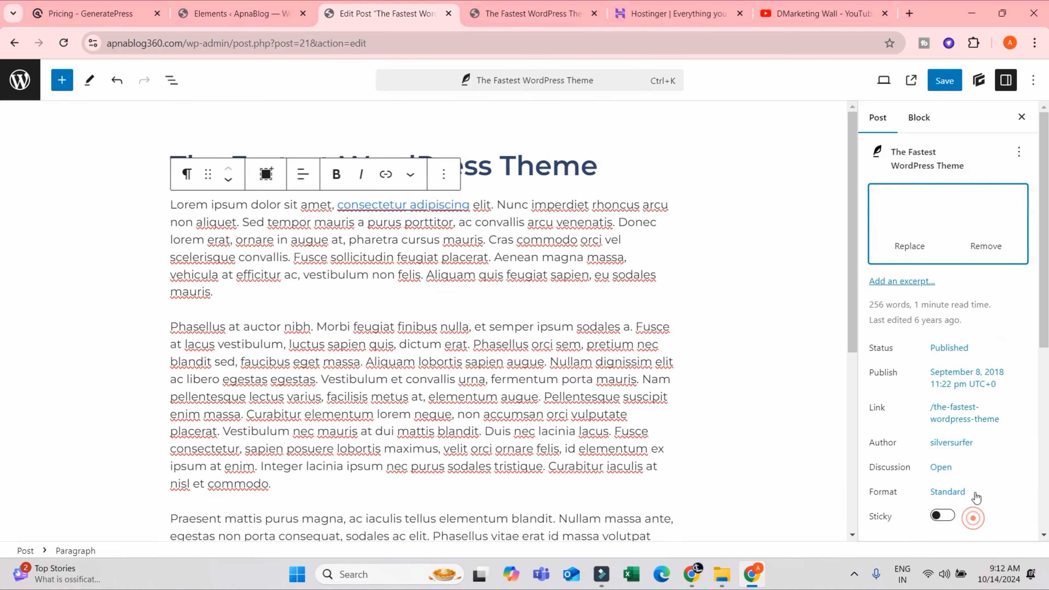
left_click(950, 80)
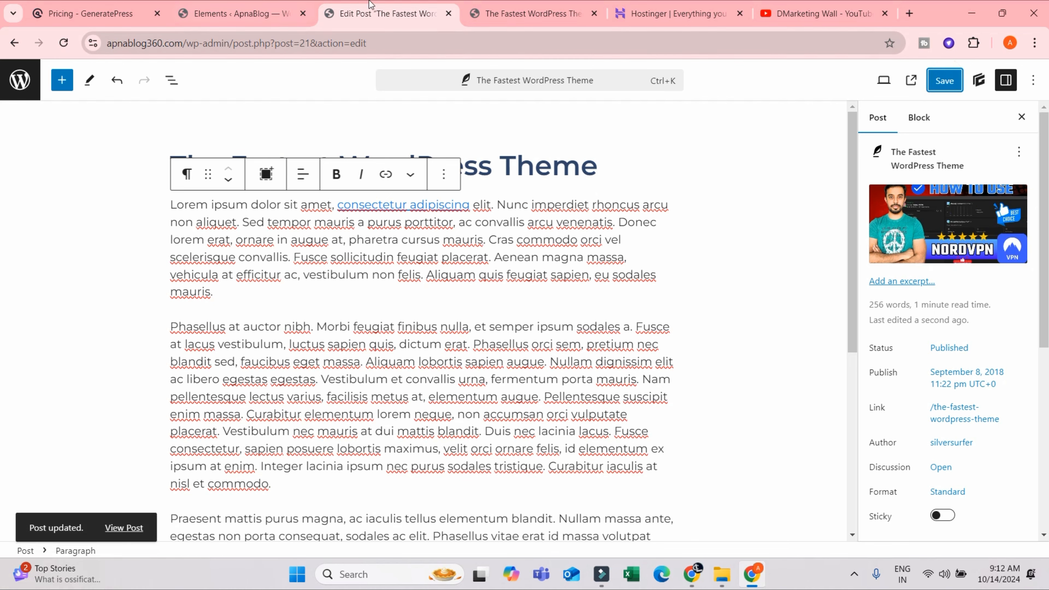
Check the new featured image on the live home page, then open The Fastest WordPress Theme post and look through it to the comment form
left_click(506, 5)
left_click(479, 102)
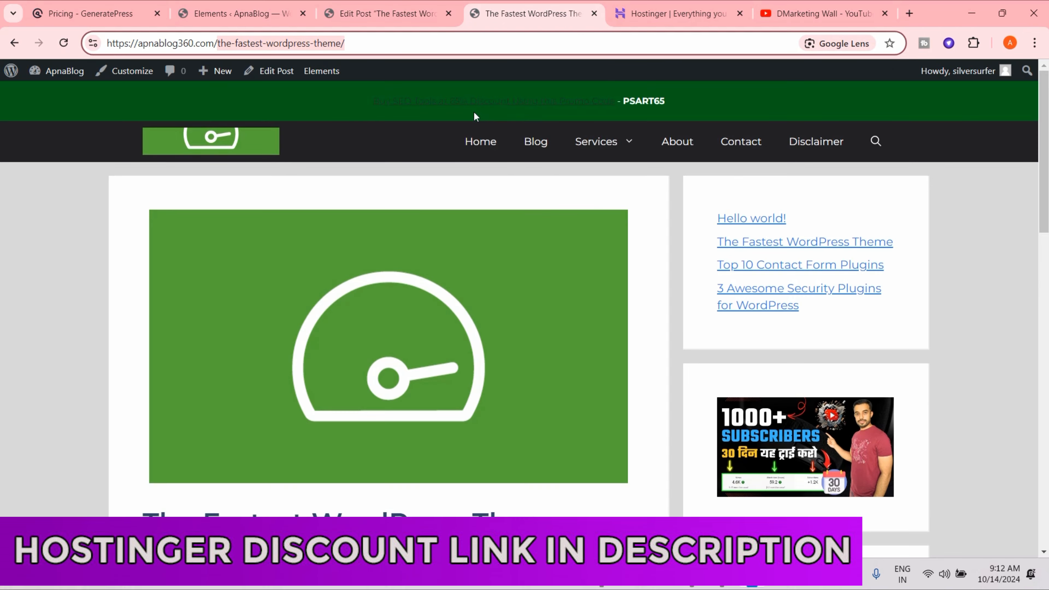
scroll(91, 146, "down", 5)
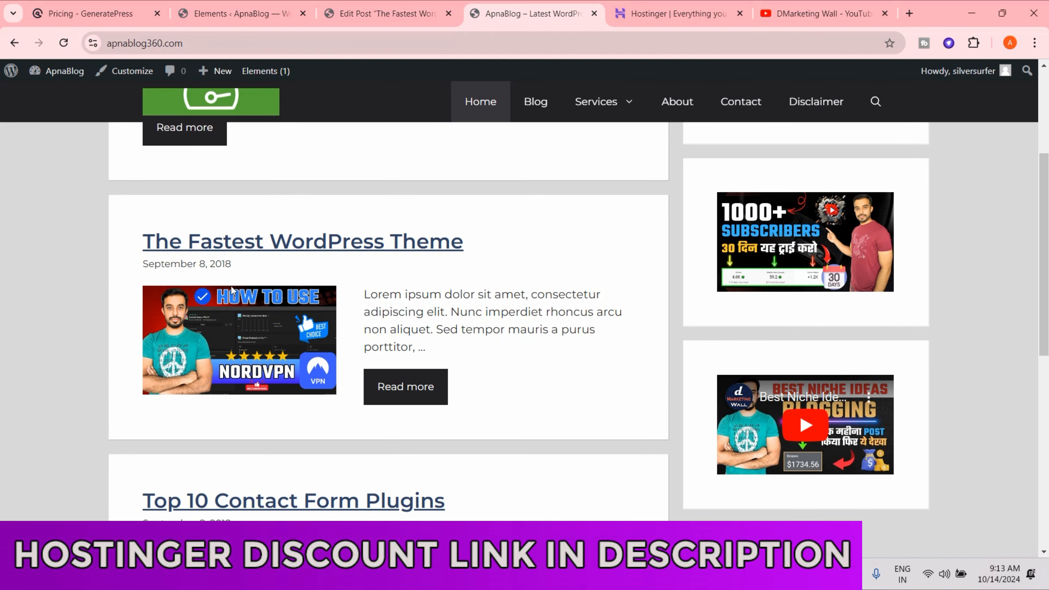
left_click(288, 241)
scroll(454, 393, "down", 5)
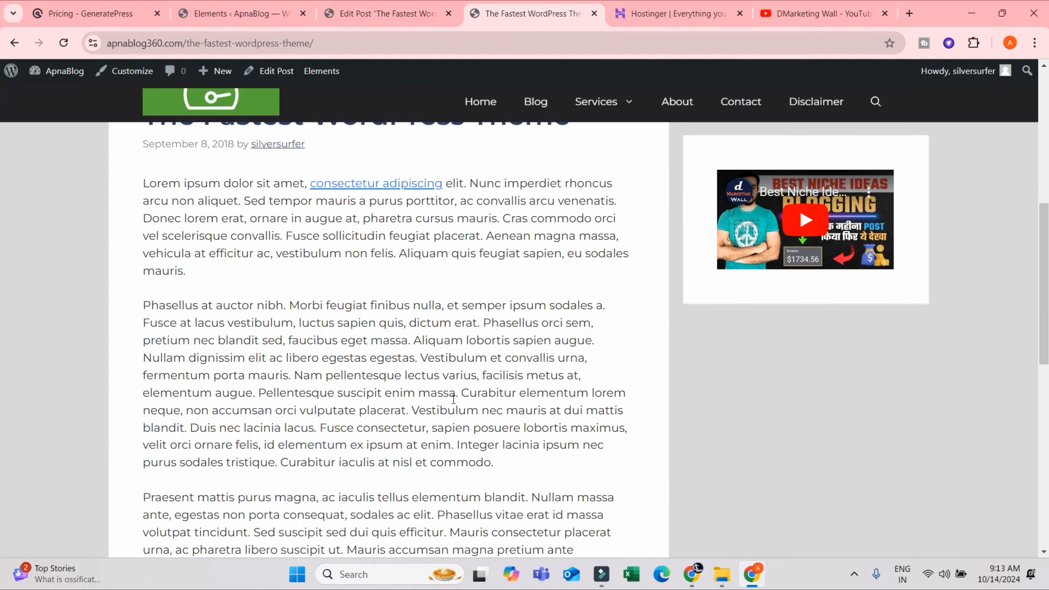
scroll(594, 338, "up", 5)
scroll(595, 343, "down", 15)
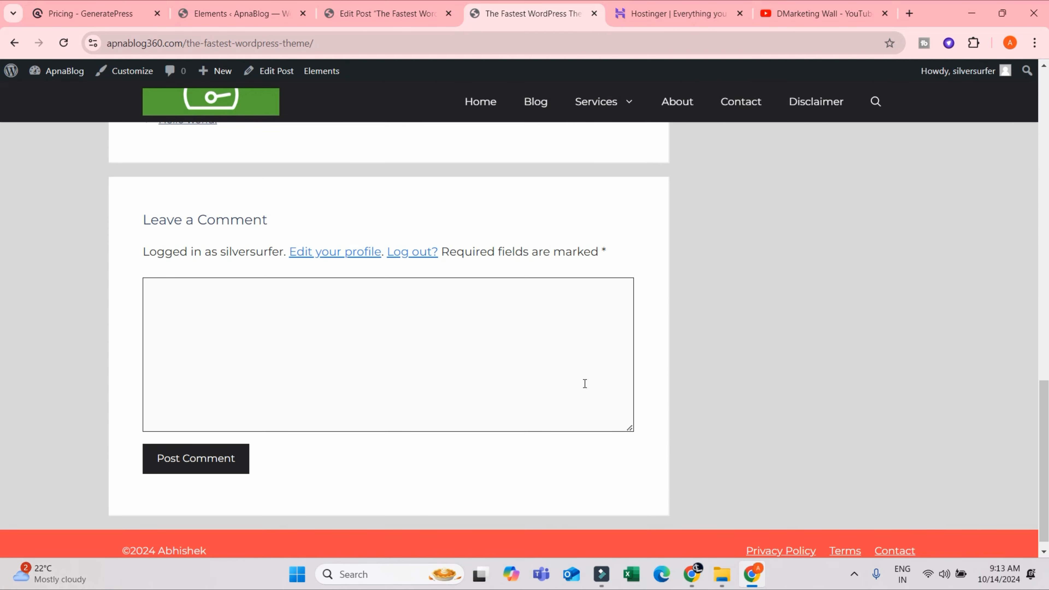
scroll(583, 353, "up", 15)
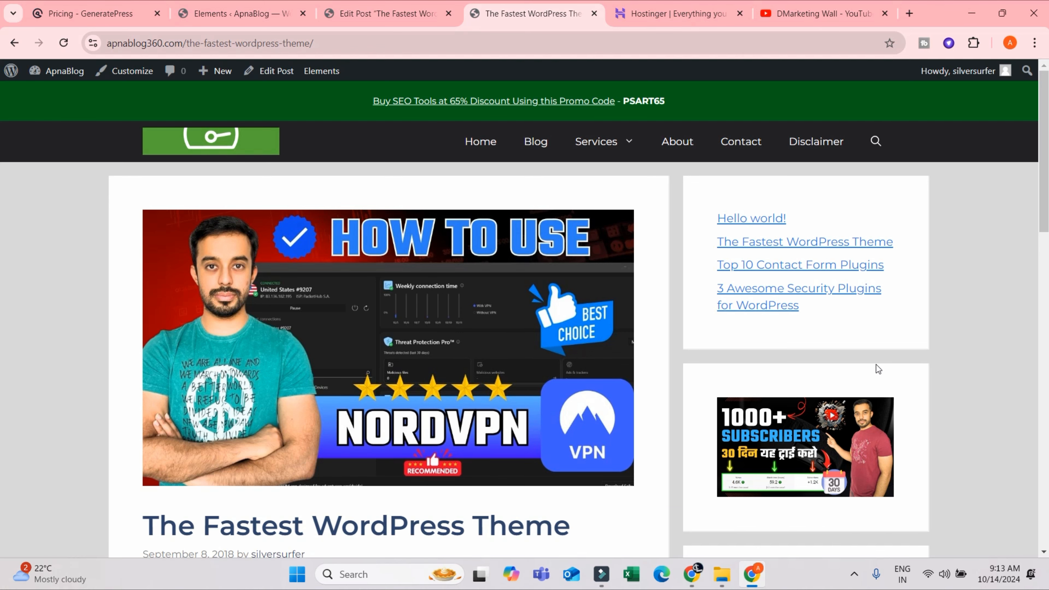
Switch to YouTube, search for "ps art" and open the Ps Art channel
left_click(835, 4)
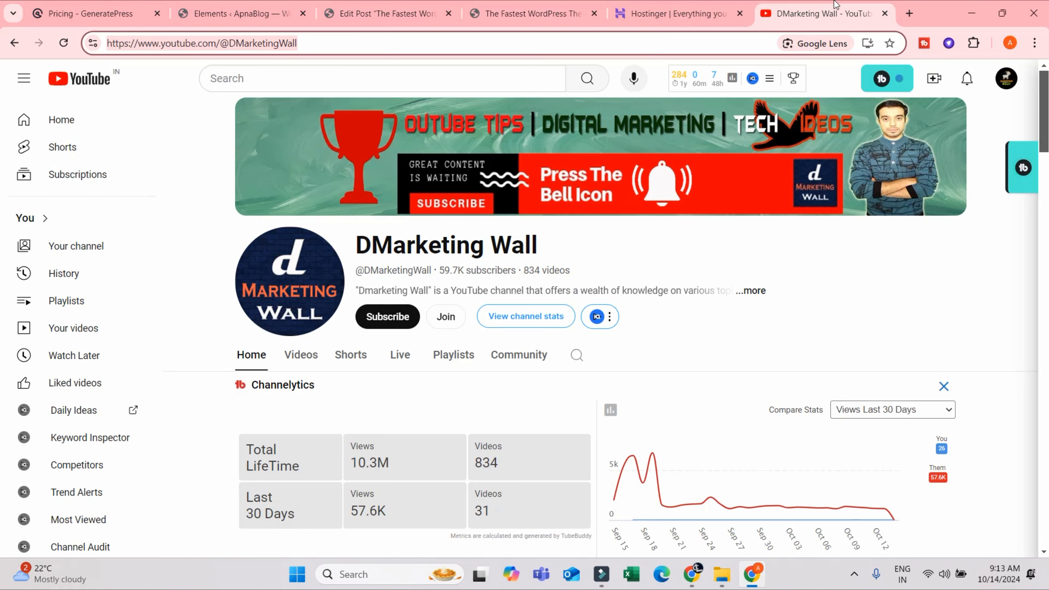
left_click(266, 78)
type("ps art")
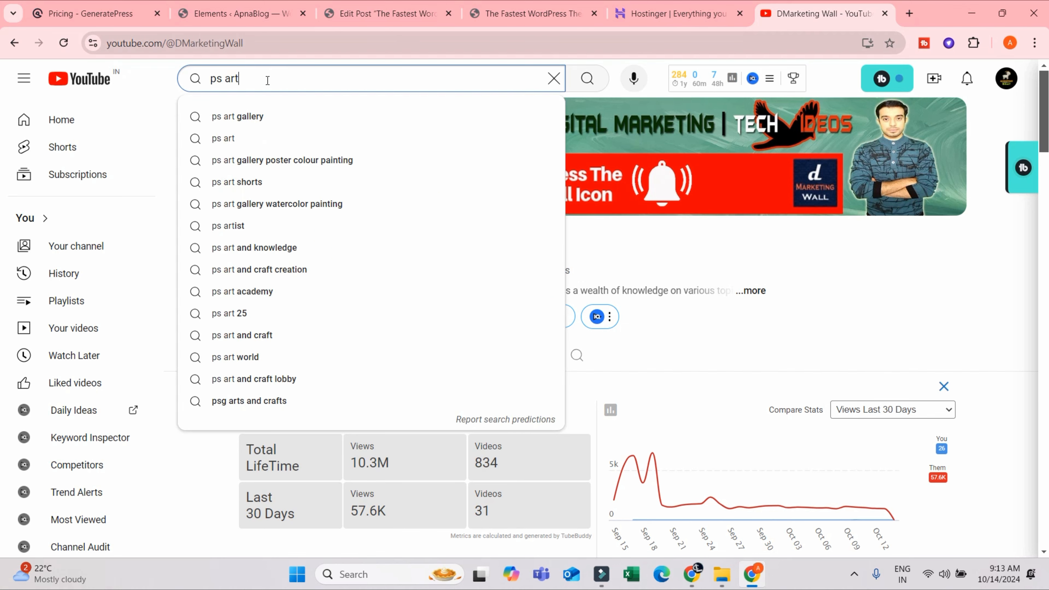
key("Return")
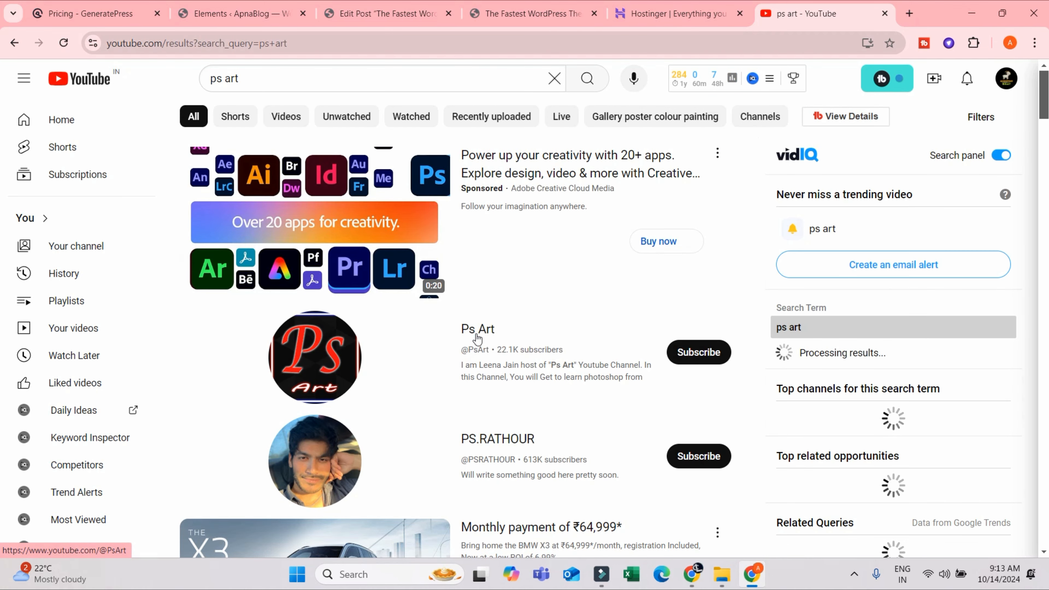
left_click(494, 341)
Show the Ps Art channel's videos and look through the WordPress and hosting tutorials
left_click(300, 371)
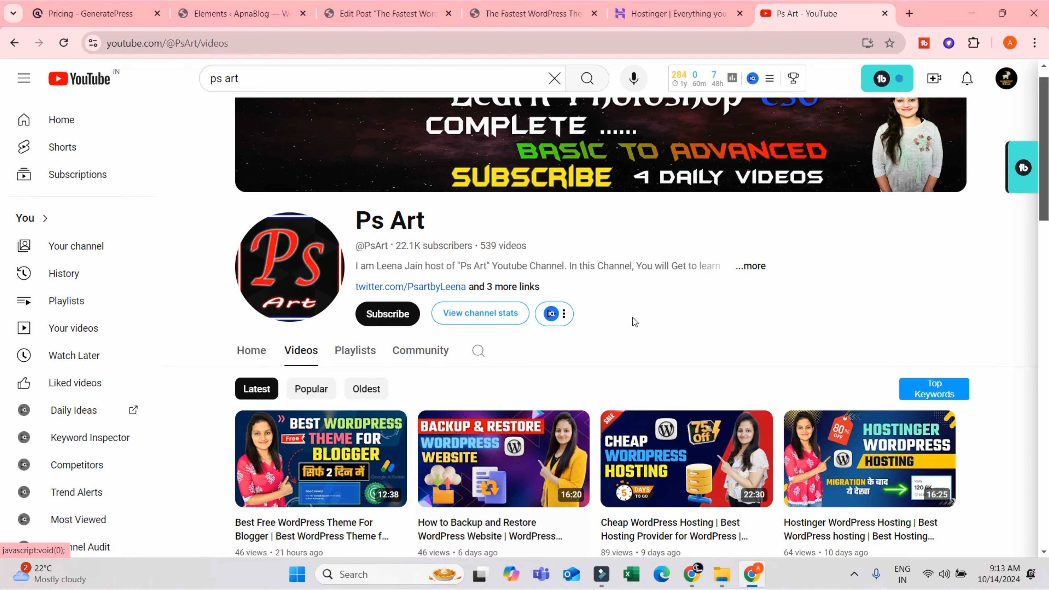
scroll(672, 329, "down", 10)
scroll(820, 317, "down", 10)
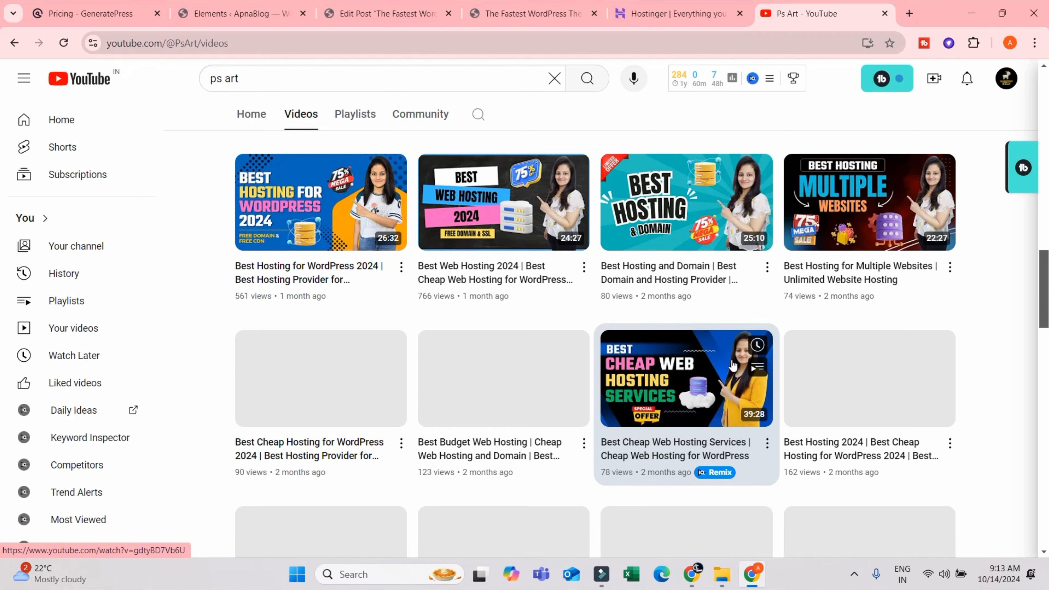
scroll(762, 371, "down", 10)
scroll(899, 361, "down", 10)
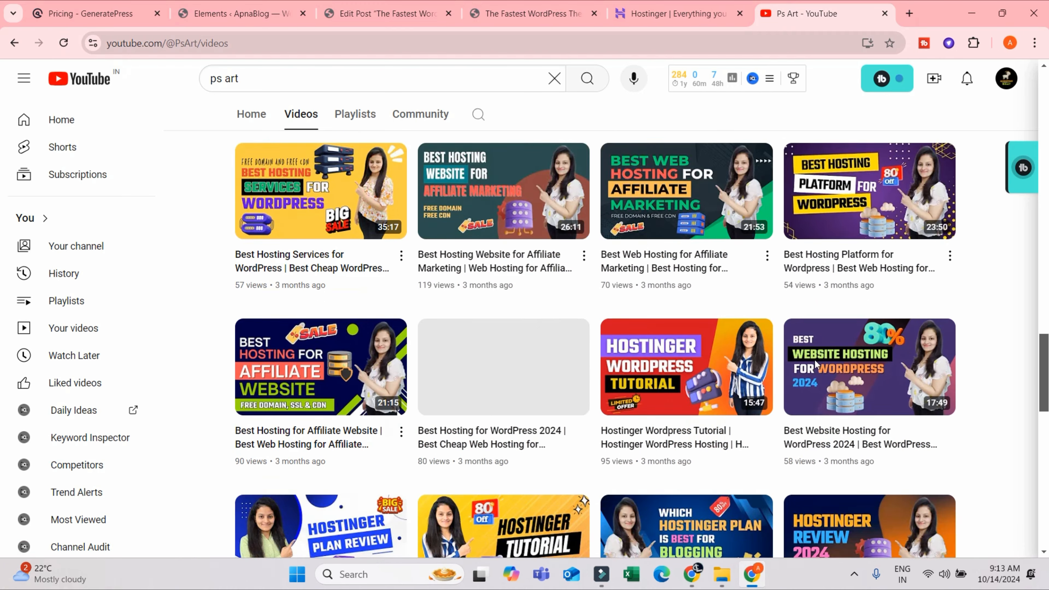
left_click_drag(1044, 421, 1044, 136)
Show the Ps Art channel's playlists and look through the created playlists
left_click(371, 163)
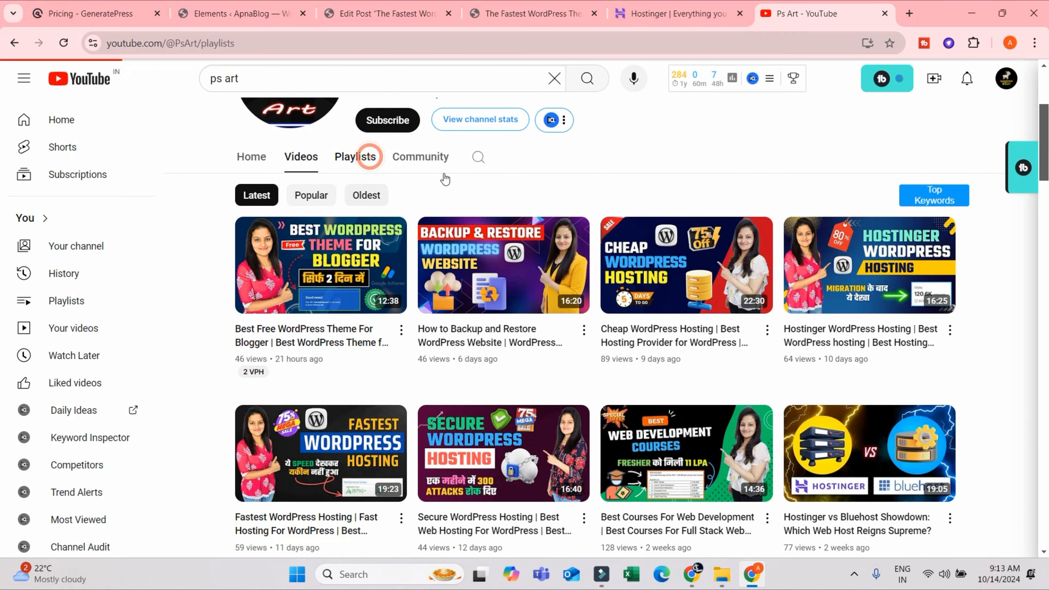
scroll(726, 344, "down", 3)
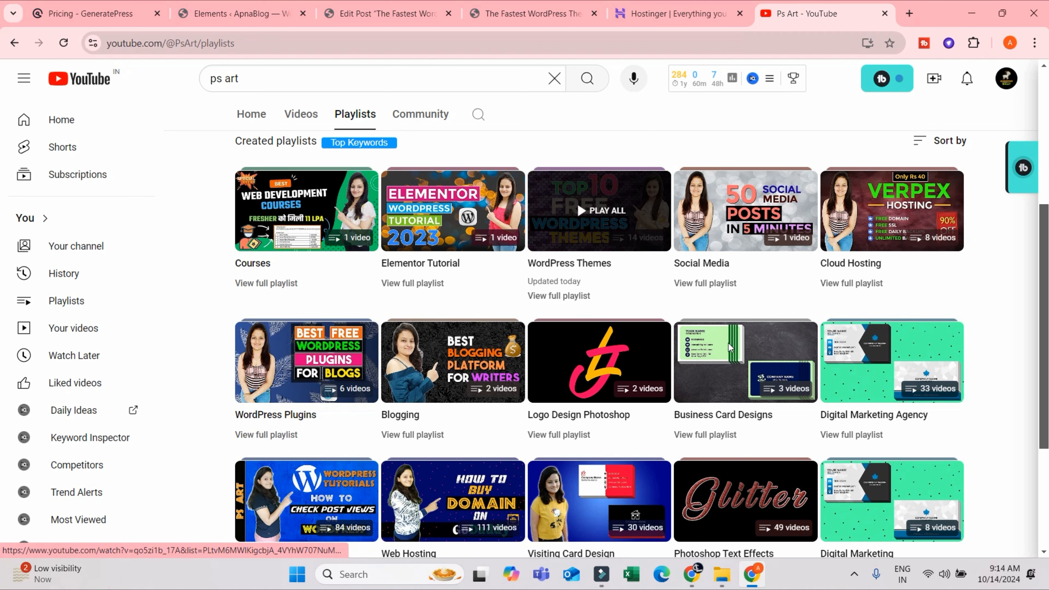
scroll(589, 381, "down", 3)
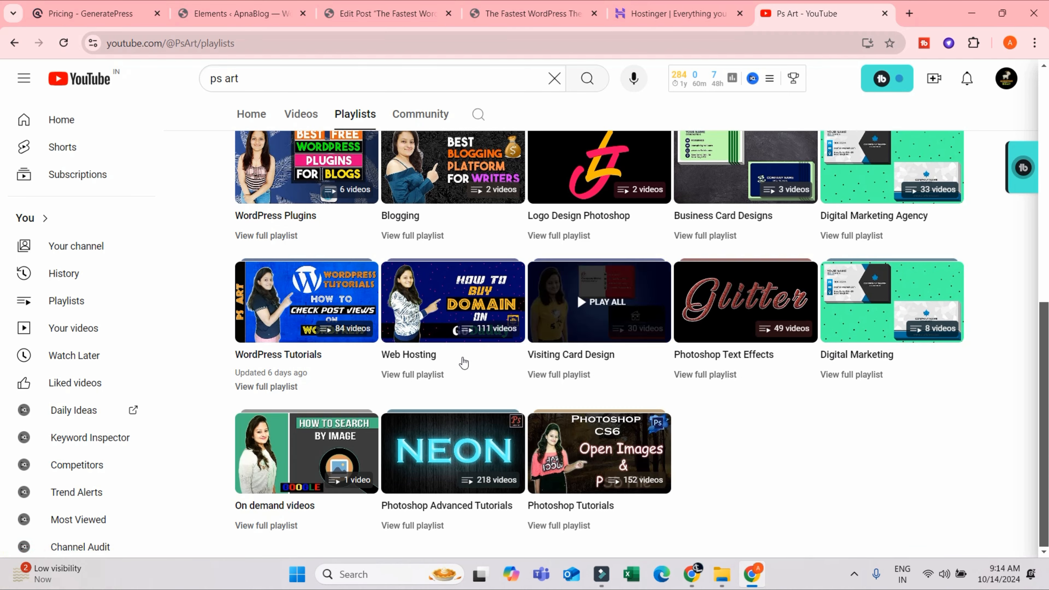
scroll(821, 414, "up", 5)
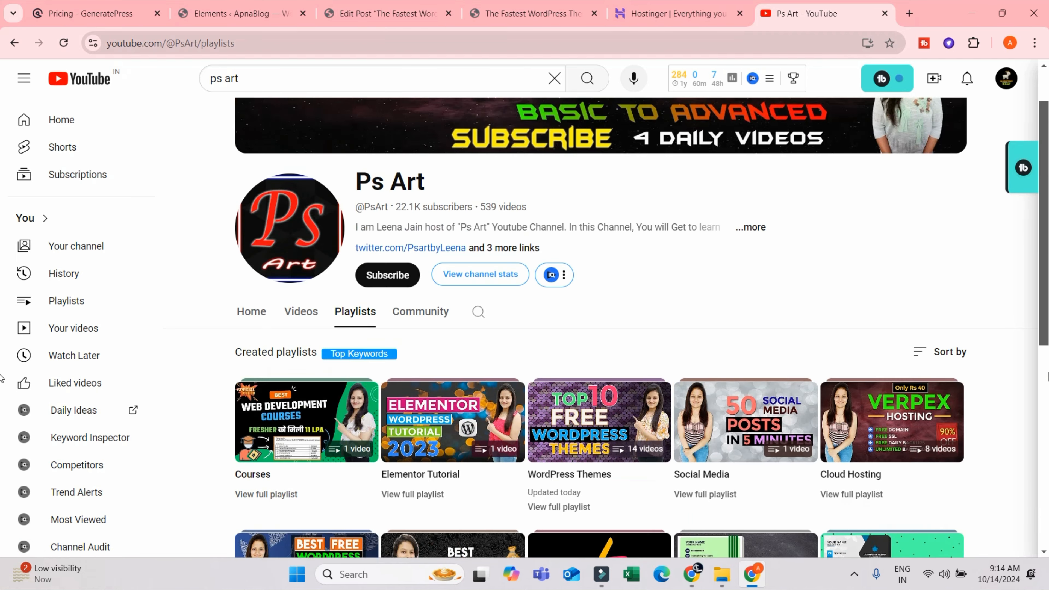
scroll(594, 279, "up", 2)
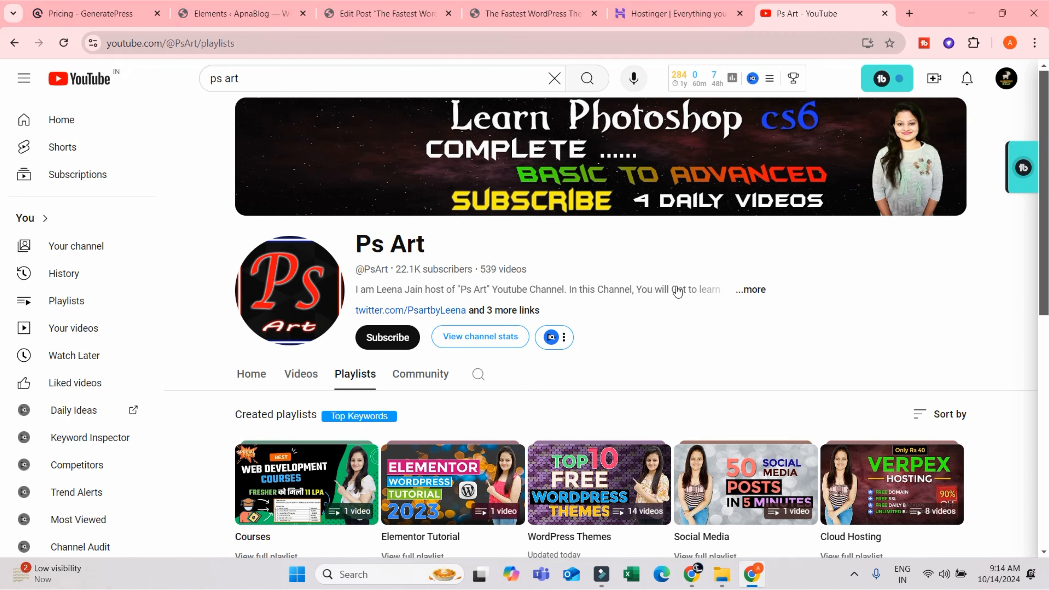